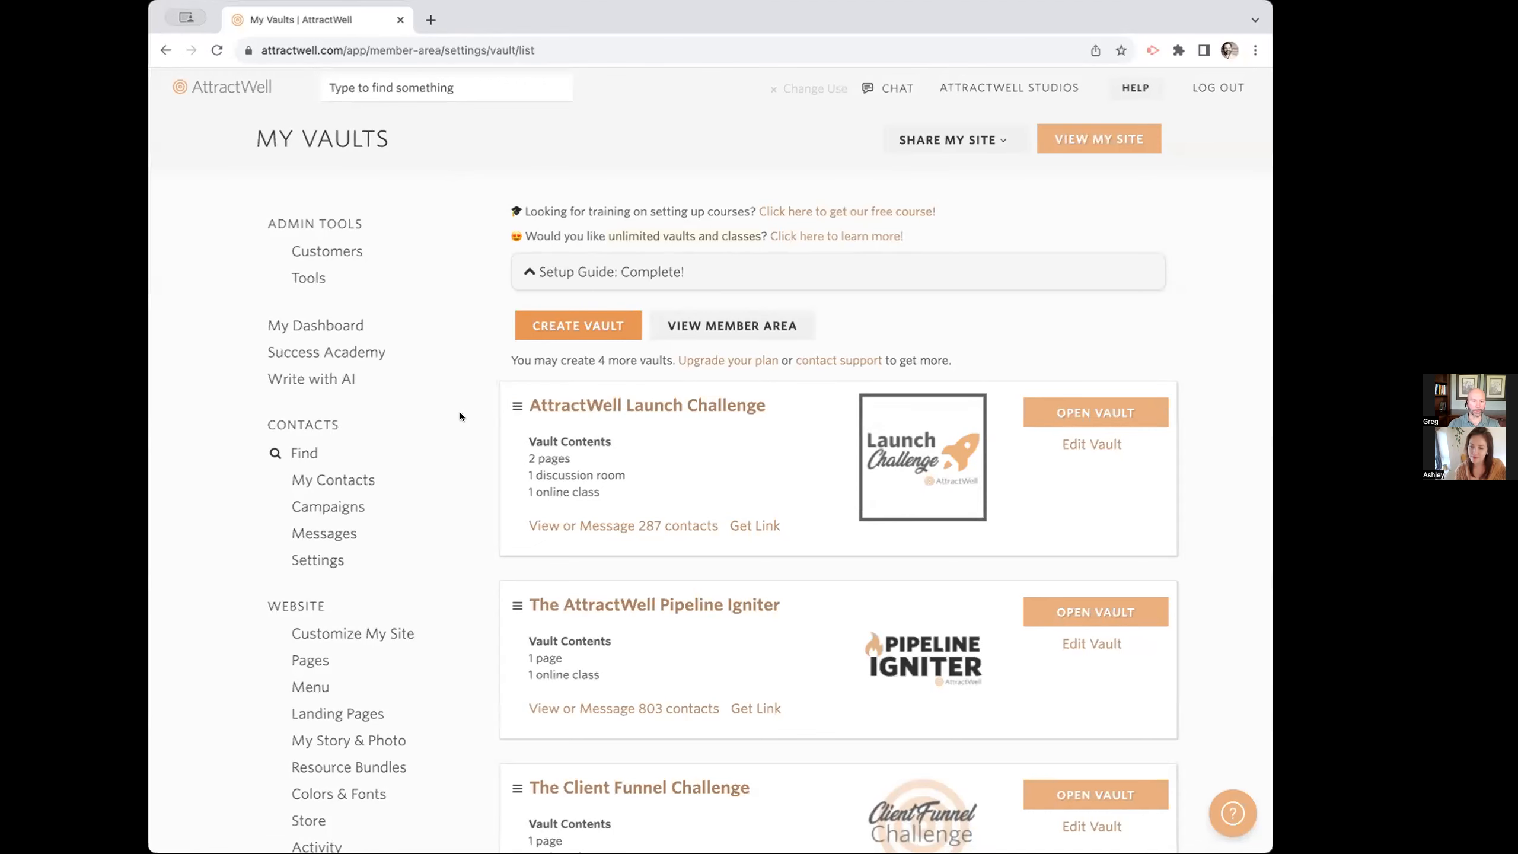
# Step: Leave the Pipeline Igniter vault and open the setup of the AttractWell Launch Challenge vault
pyautogui.scroll(-6, 460, 412)
pyautogui.scroll(6, 460, 412)
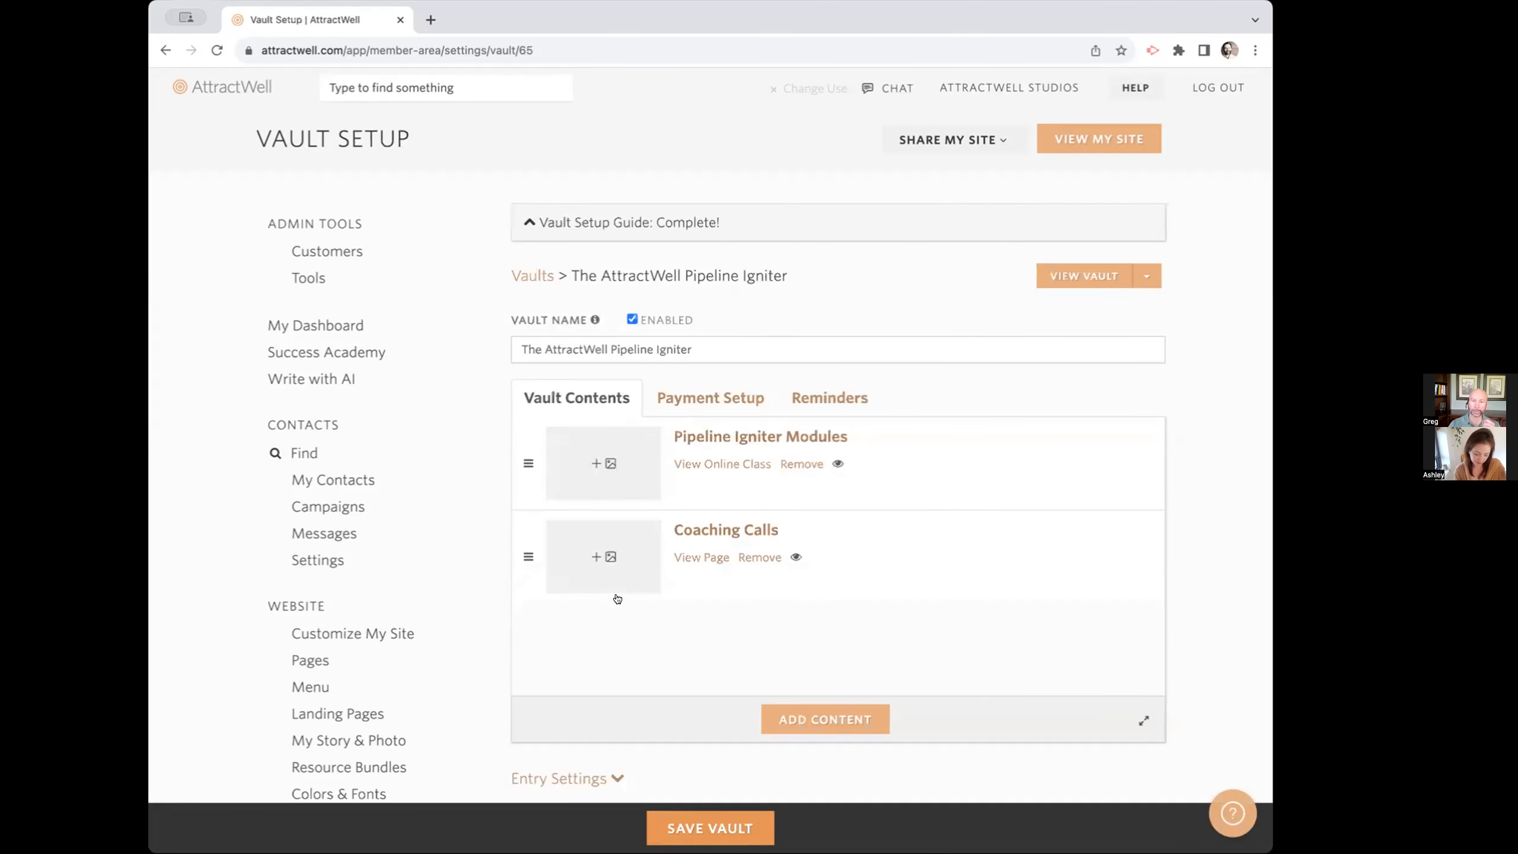
pyautogui.press('super+bracketleft')
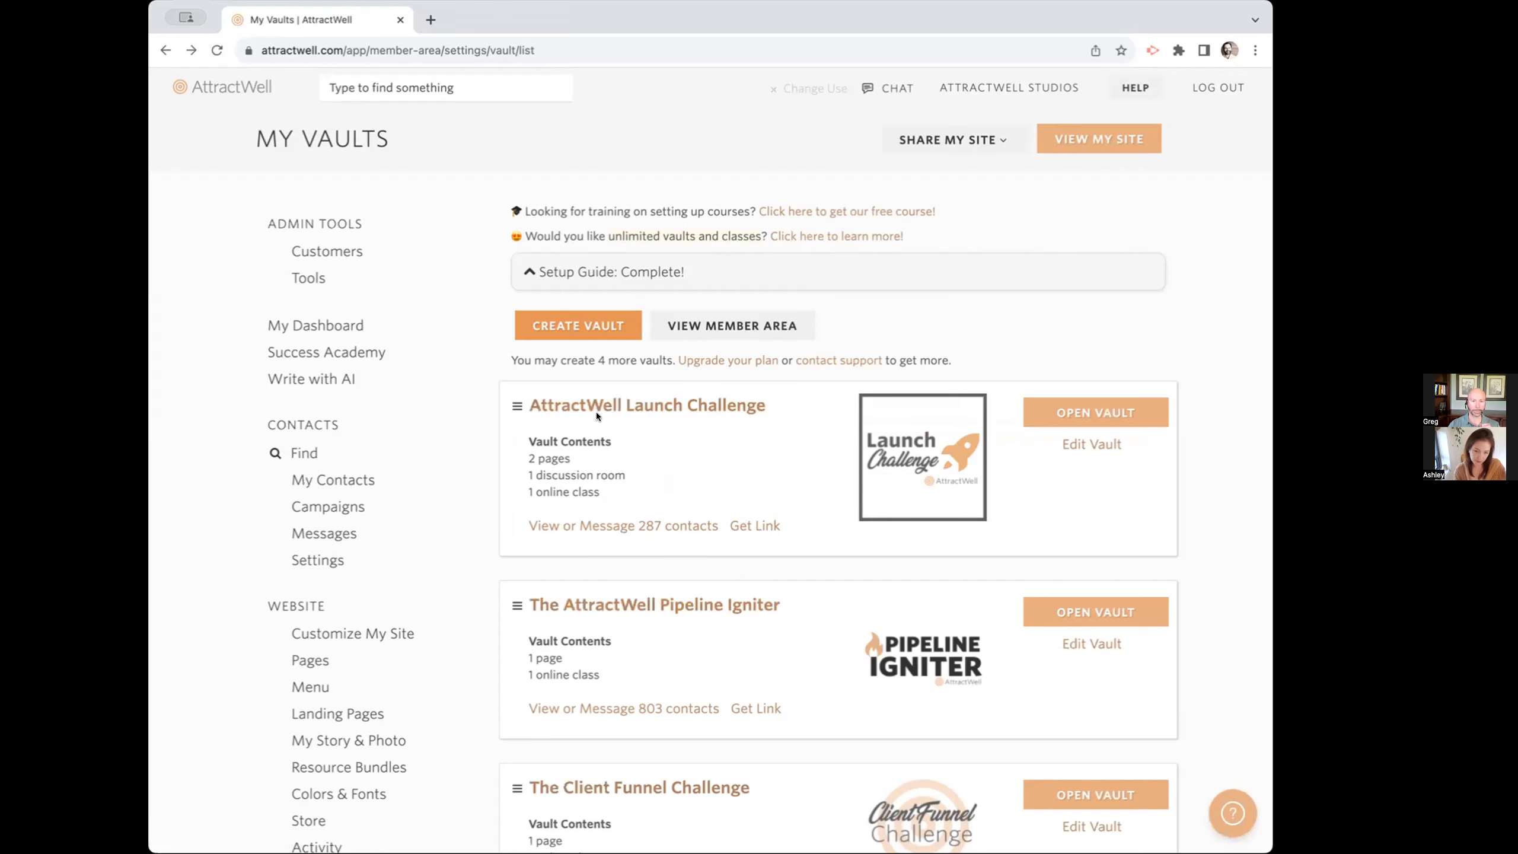
pyautogui.click(595, 406)
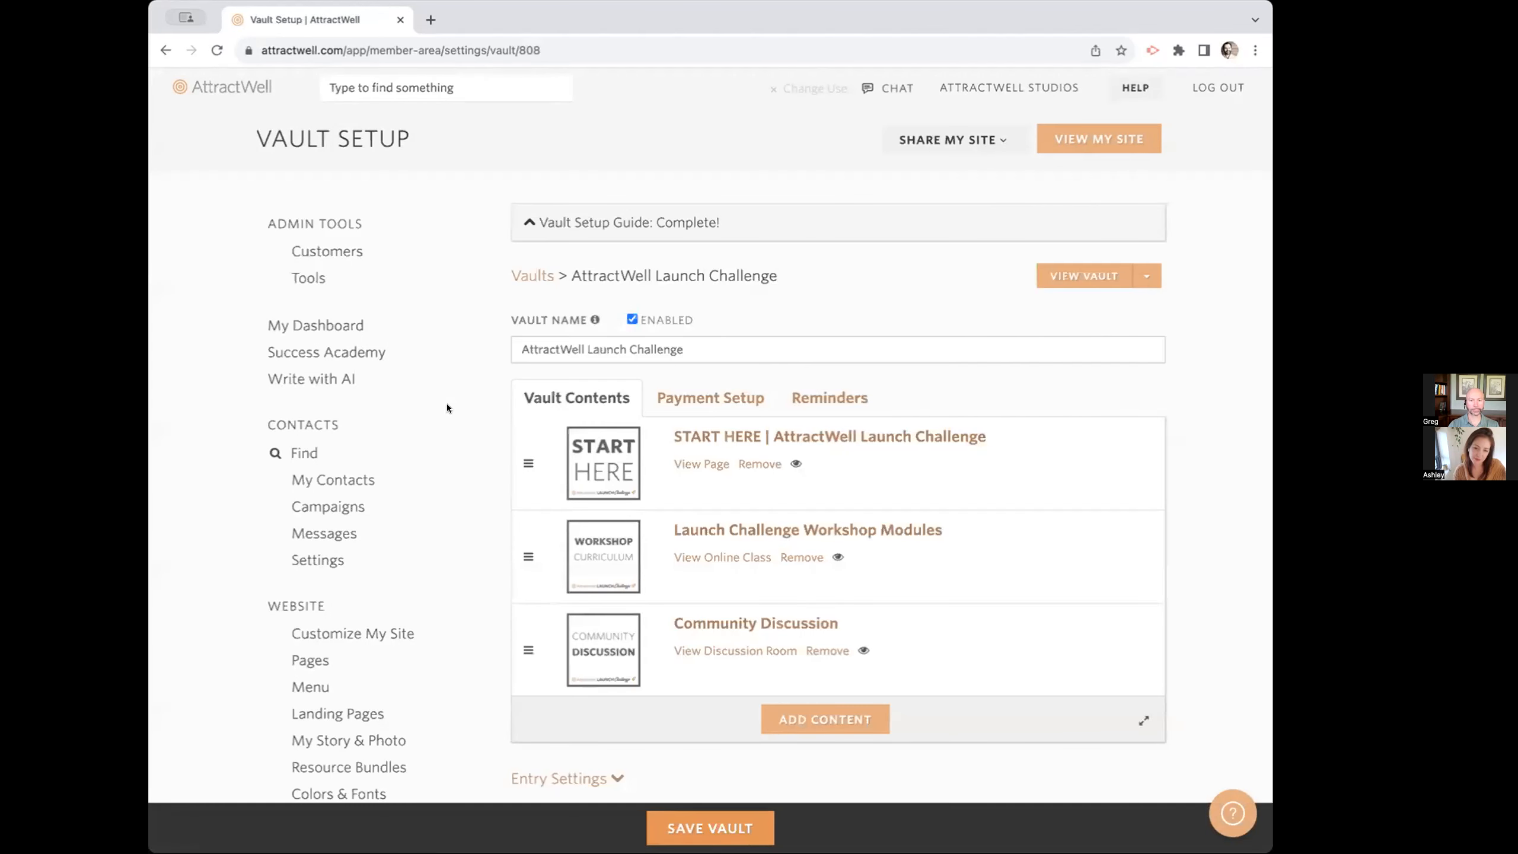
# Step: Look over the vault's Advanced, Branding and Entry Settings sections, collapsing each one after viewing it
pyautogui.scroll(-5, 470, 435)
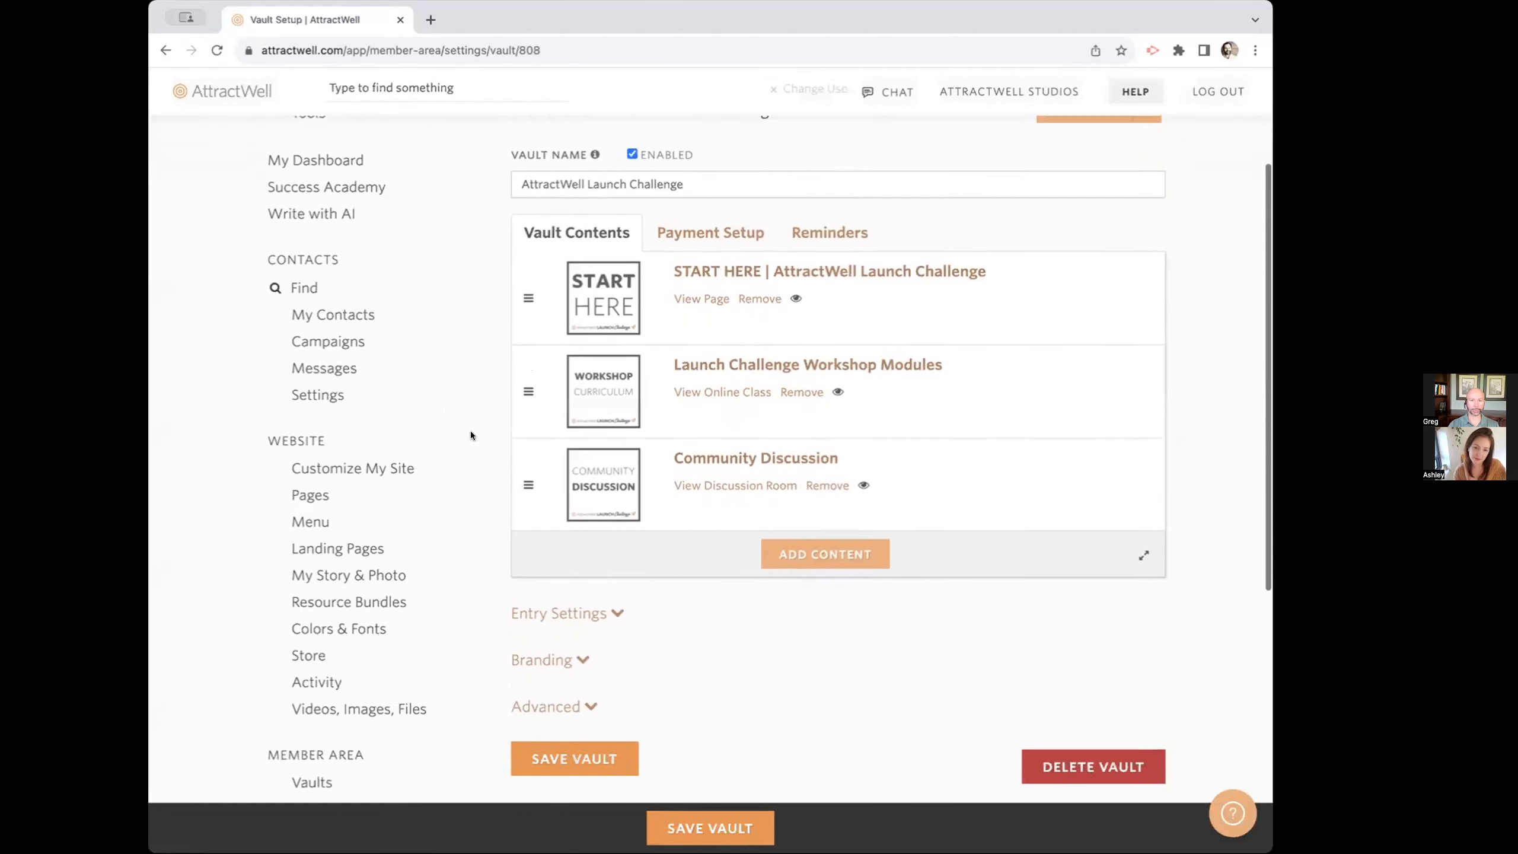
pyautogui.scroll(2, 470, 430)
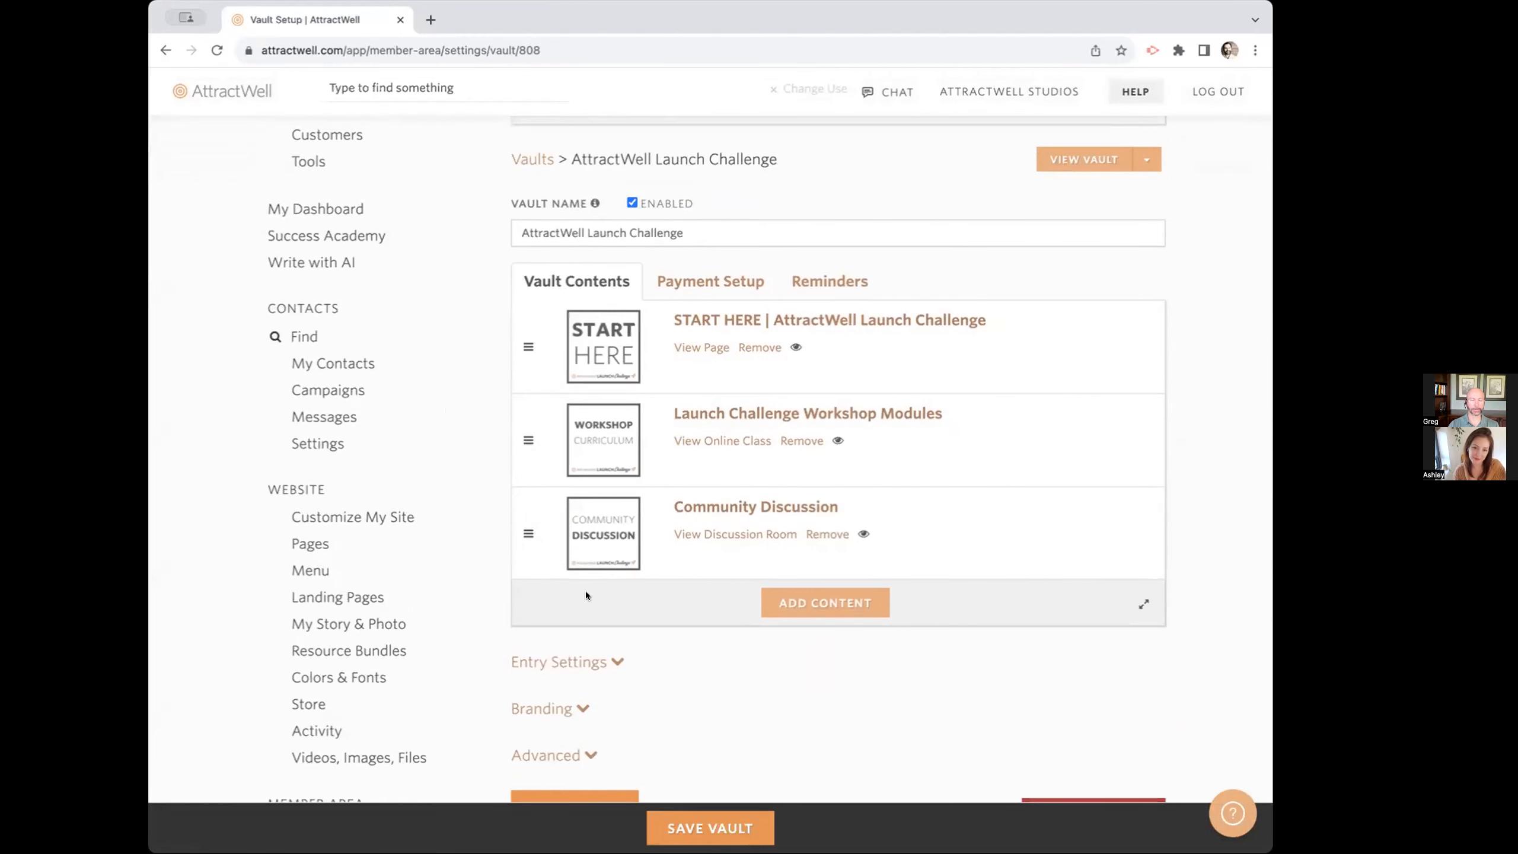
pyautogui.scroll(-3, 477, 650)
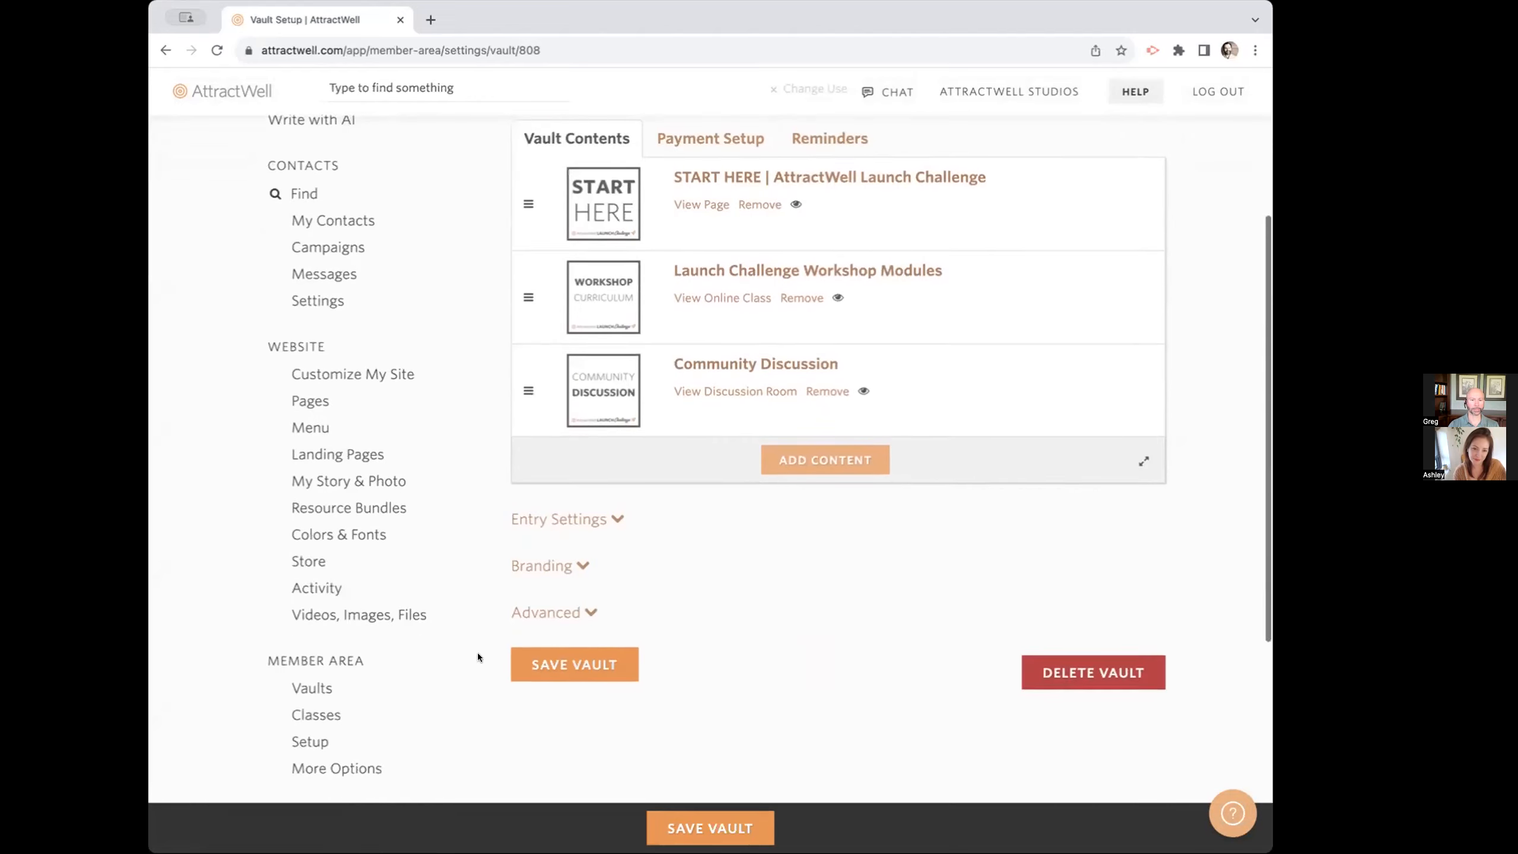
pyautogui.click(564, 600)
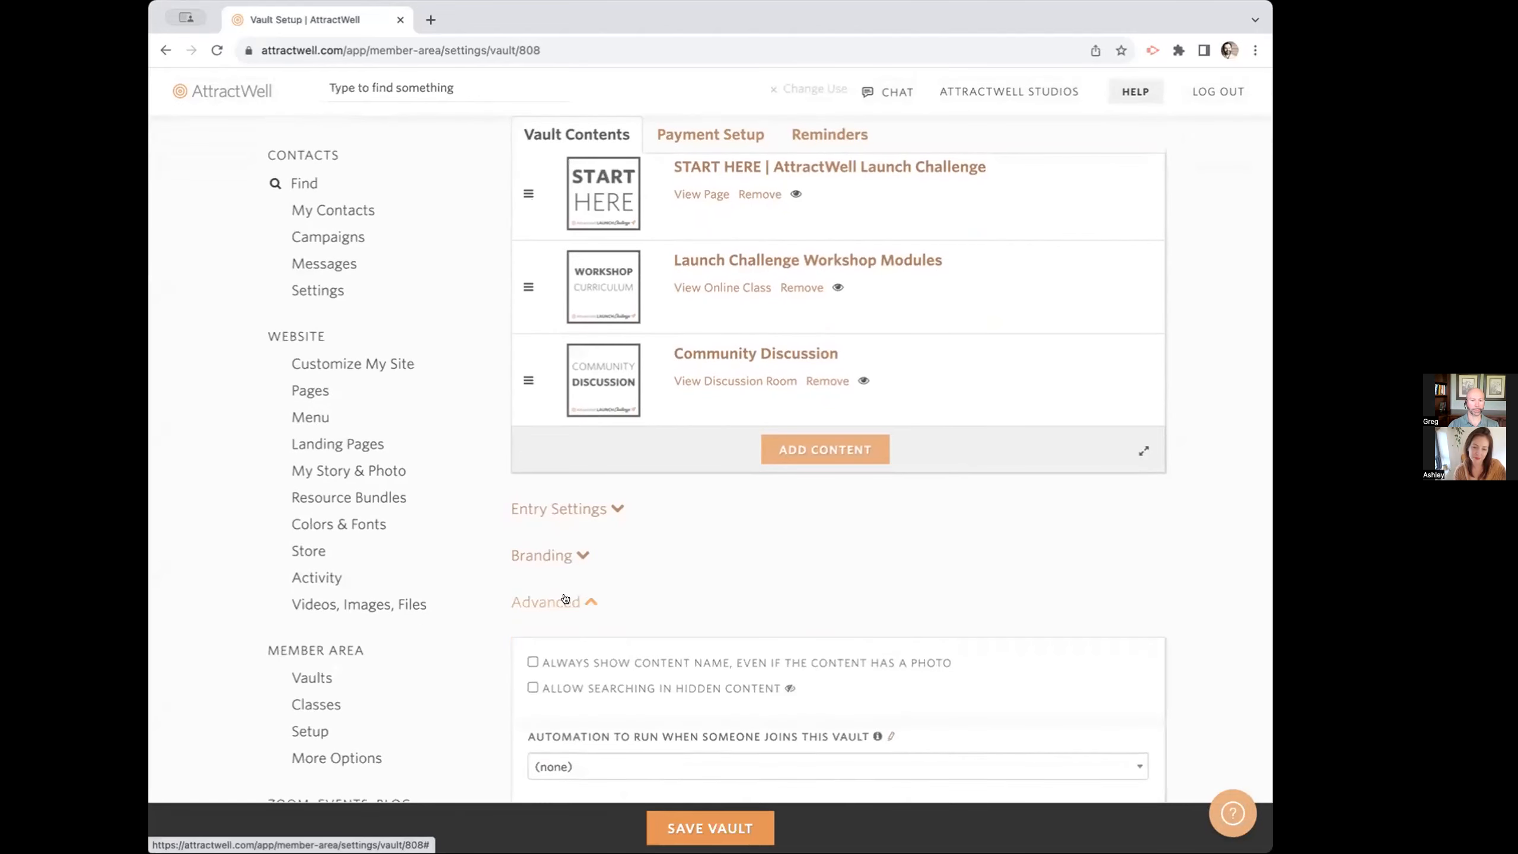
pyautogui.click(564, 599)
pyautogui.click(544, 553)
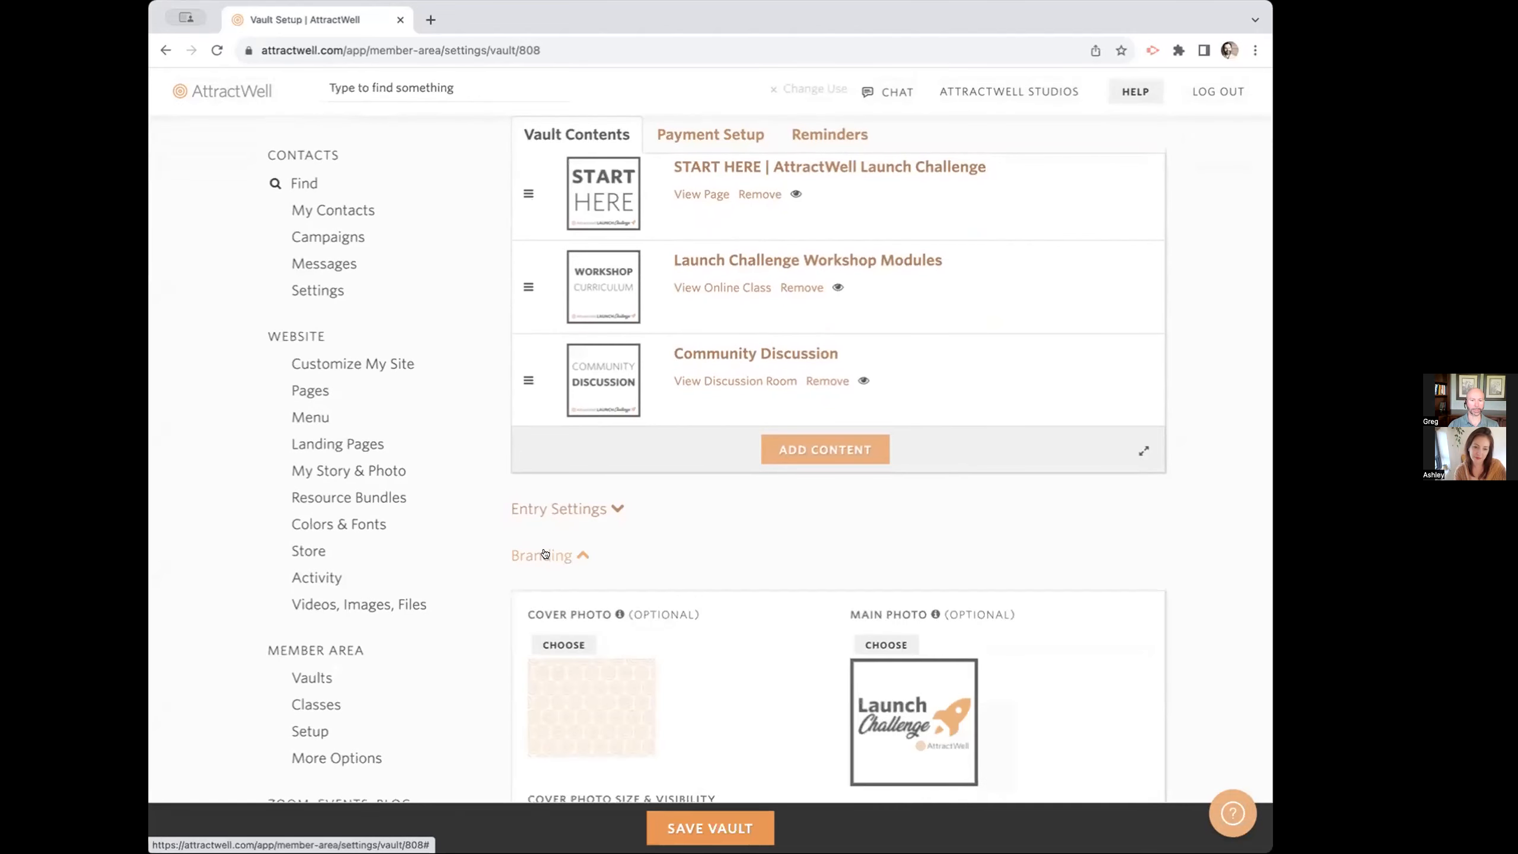
pyautogui.click(543, 553)
pyautogui.click(551, 501)
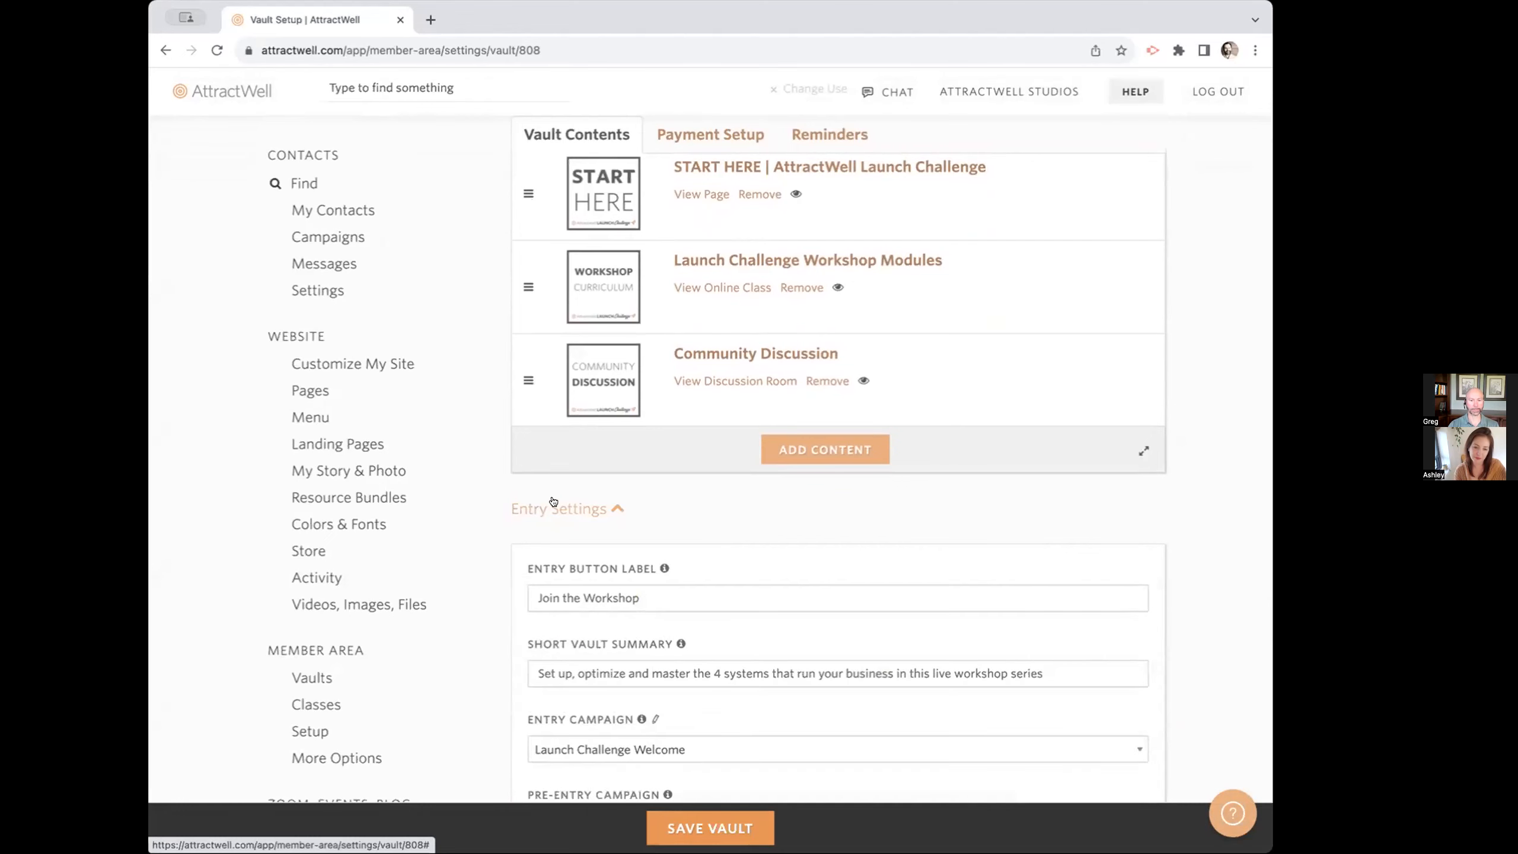
pyautogui.click(552, 502)
pyautogui.scroll(3, 498, 474)
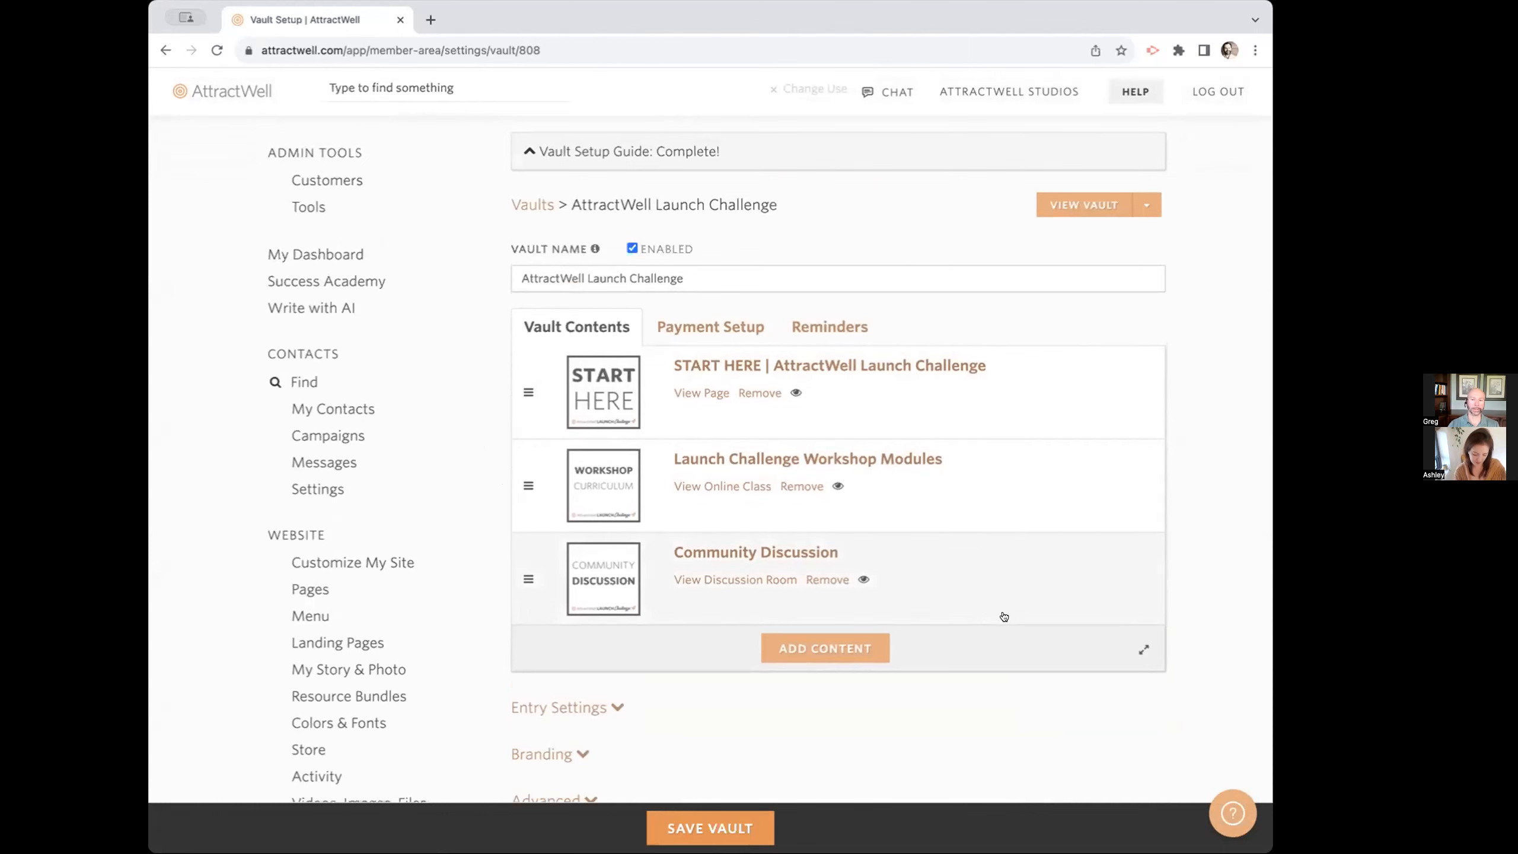
pyautogui.scroll(-3, 984, 659)
pyautogui.scroll(2, 984, 659)
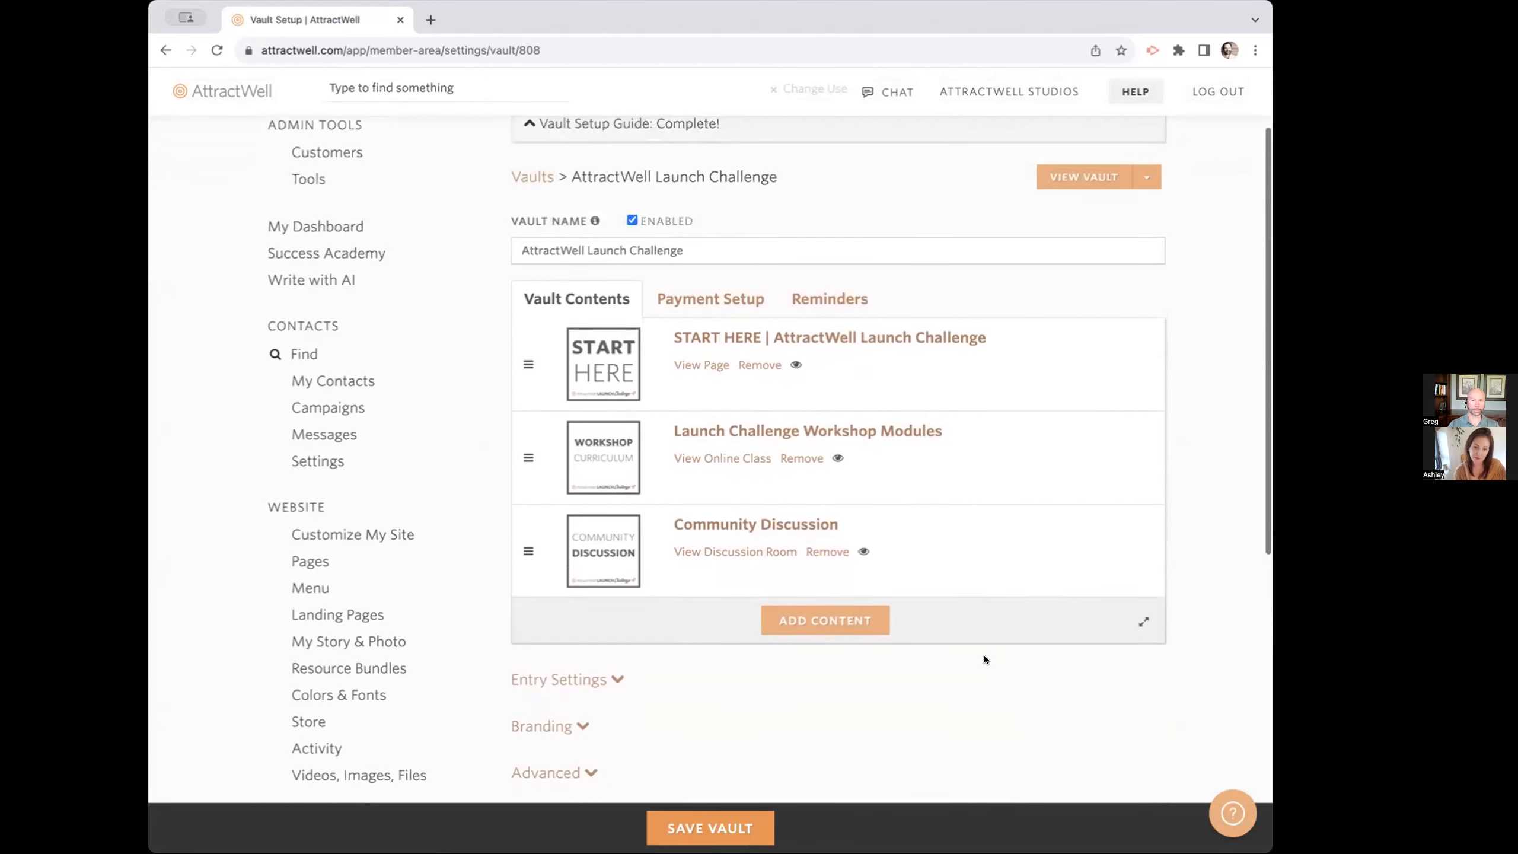
pyautogui.scroll(-3, 687, 479)
pyautogui.scroll(3, 666, 443)
pyautogui.scroll(-3, 671, 444)
pyautogui.scroll(3, 672, 443)
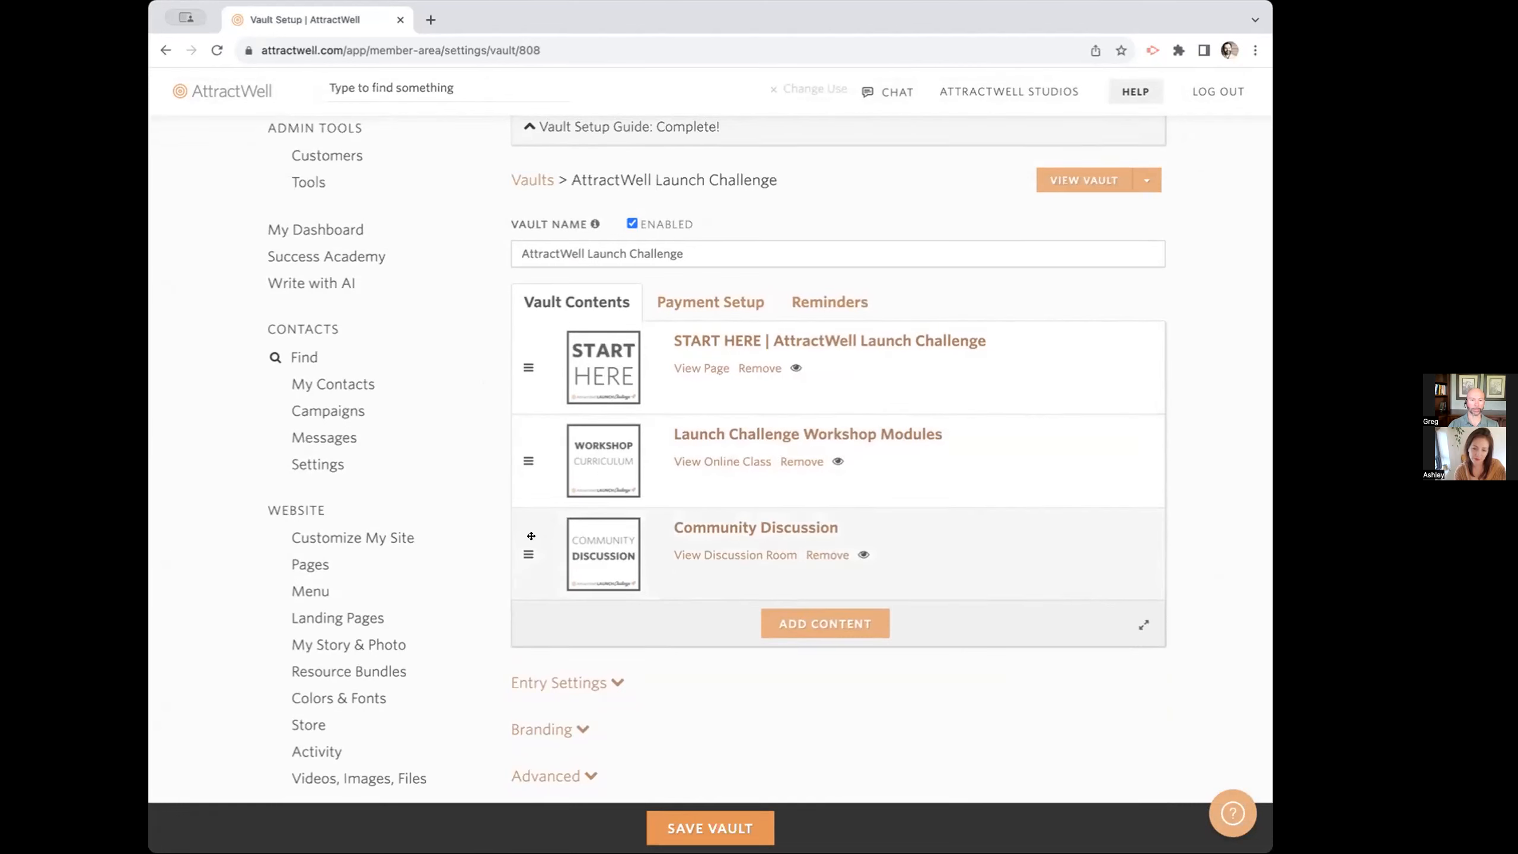
# Step: Expand the vault contents list to view all its items and collapse it again
pyautogui.click(1141, 625)
pyautogui.scroll(-3, 1243, 630)
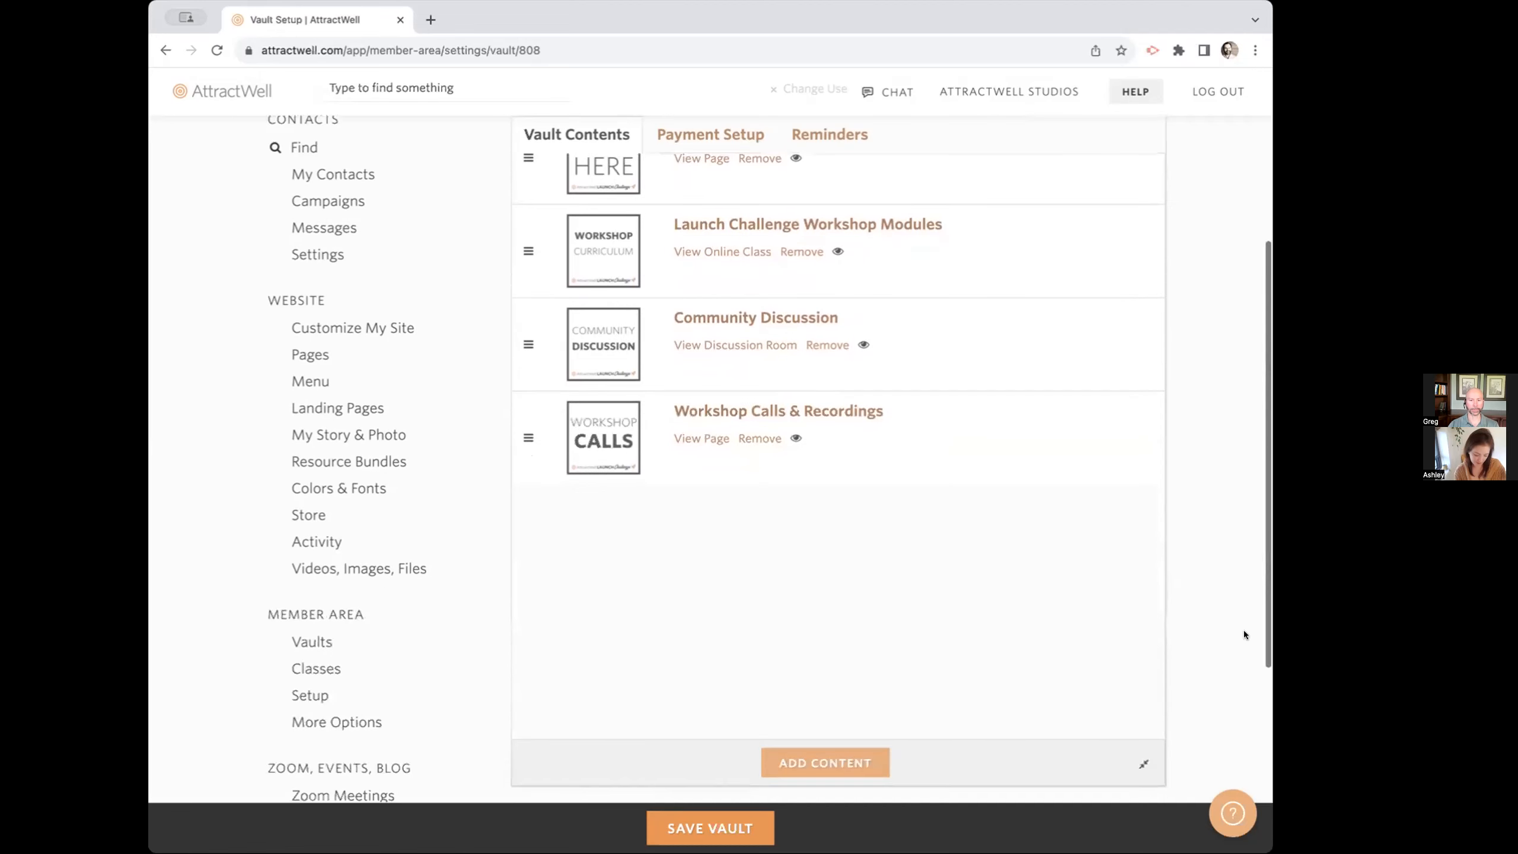
pyautogui.click(1141, 771)
pyautogui.scroll(2, 920, 603)
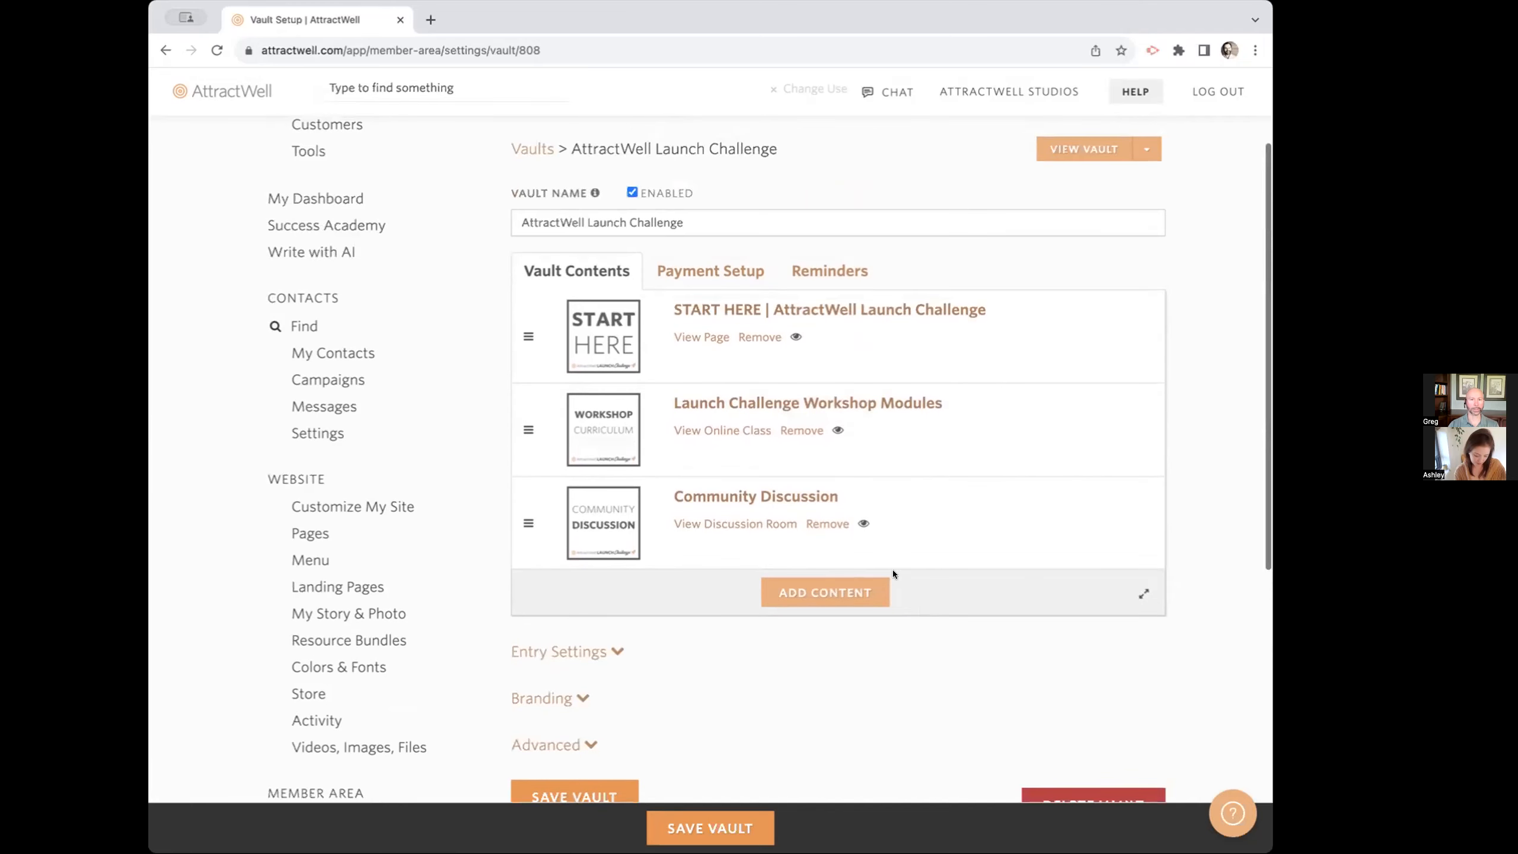
# Step: View the vault's Payment Setup and Reminders settings and return to the Vault Contents
pyautogui.click(679, 271)
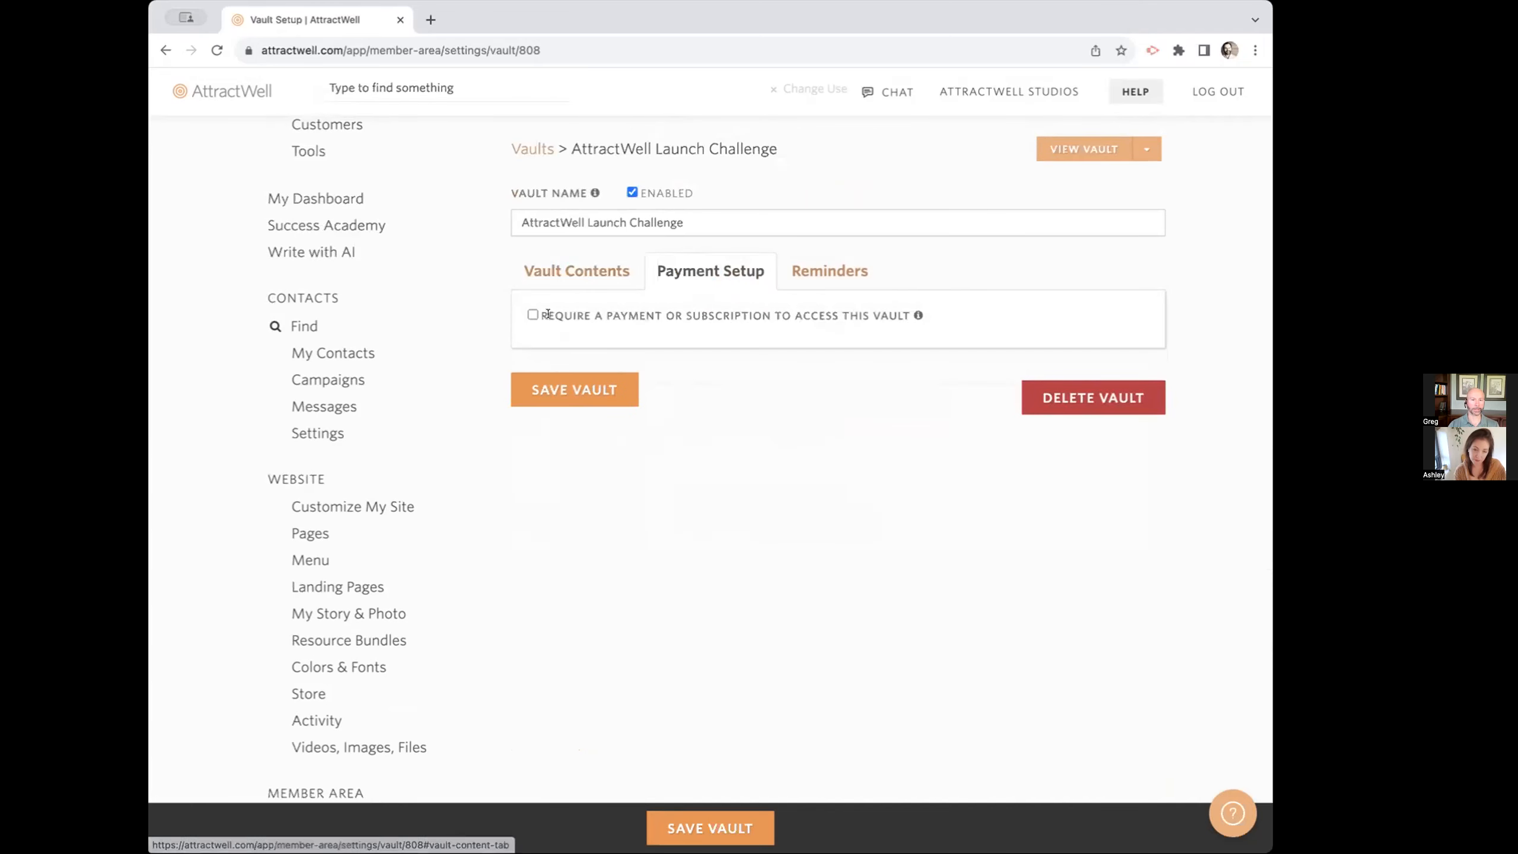
pyautogui.click(809, 274)
pyautogui.click(582, 271)
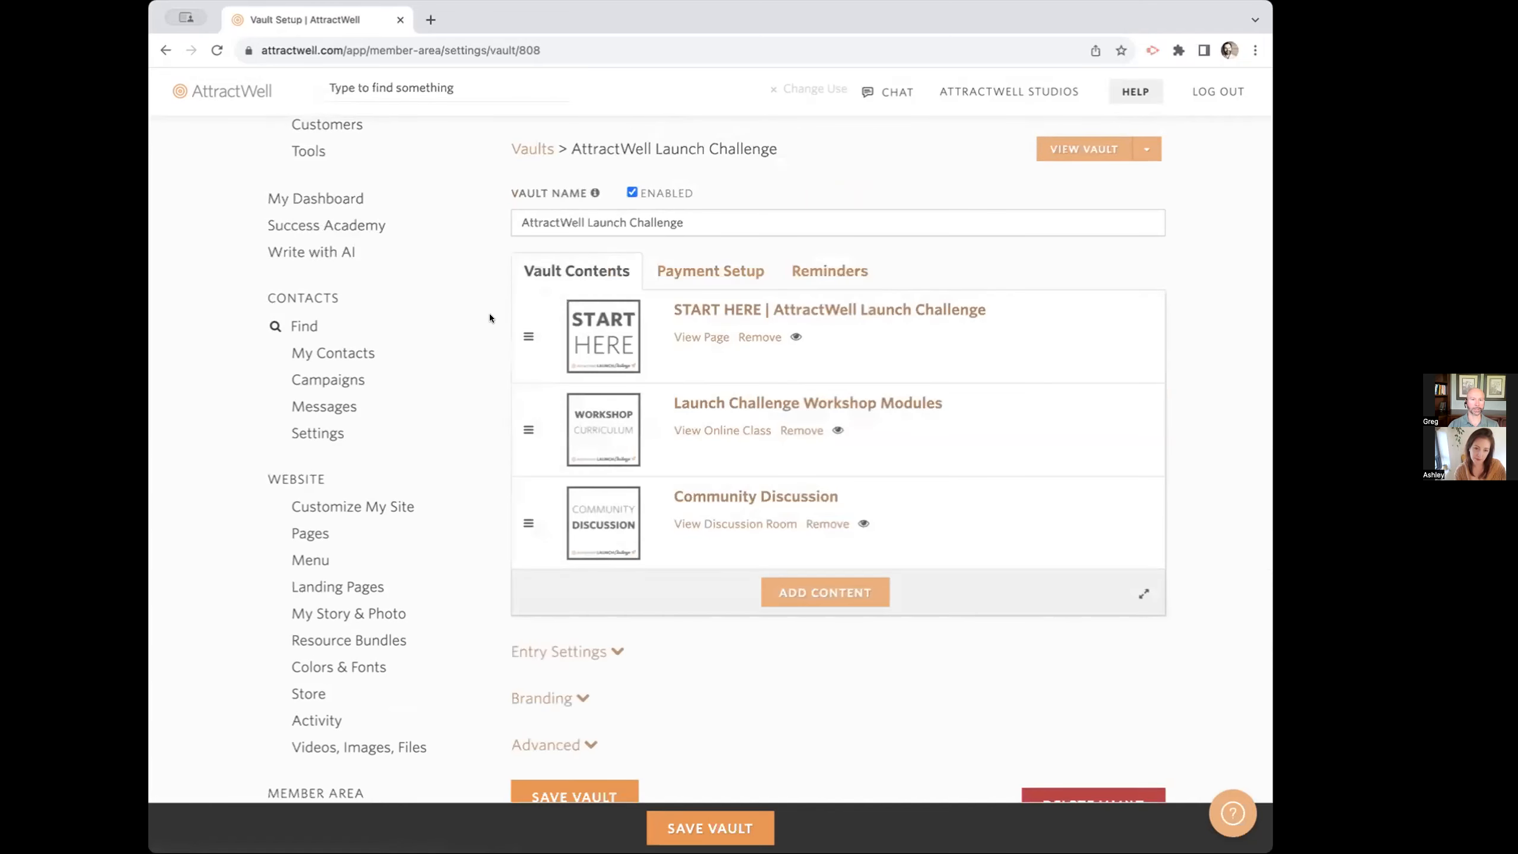
pyautogui.scroll(-2, 488, 316)
pyautogui.scroll(-3, 488, 313)
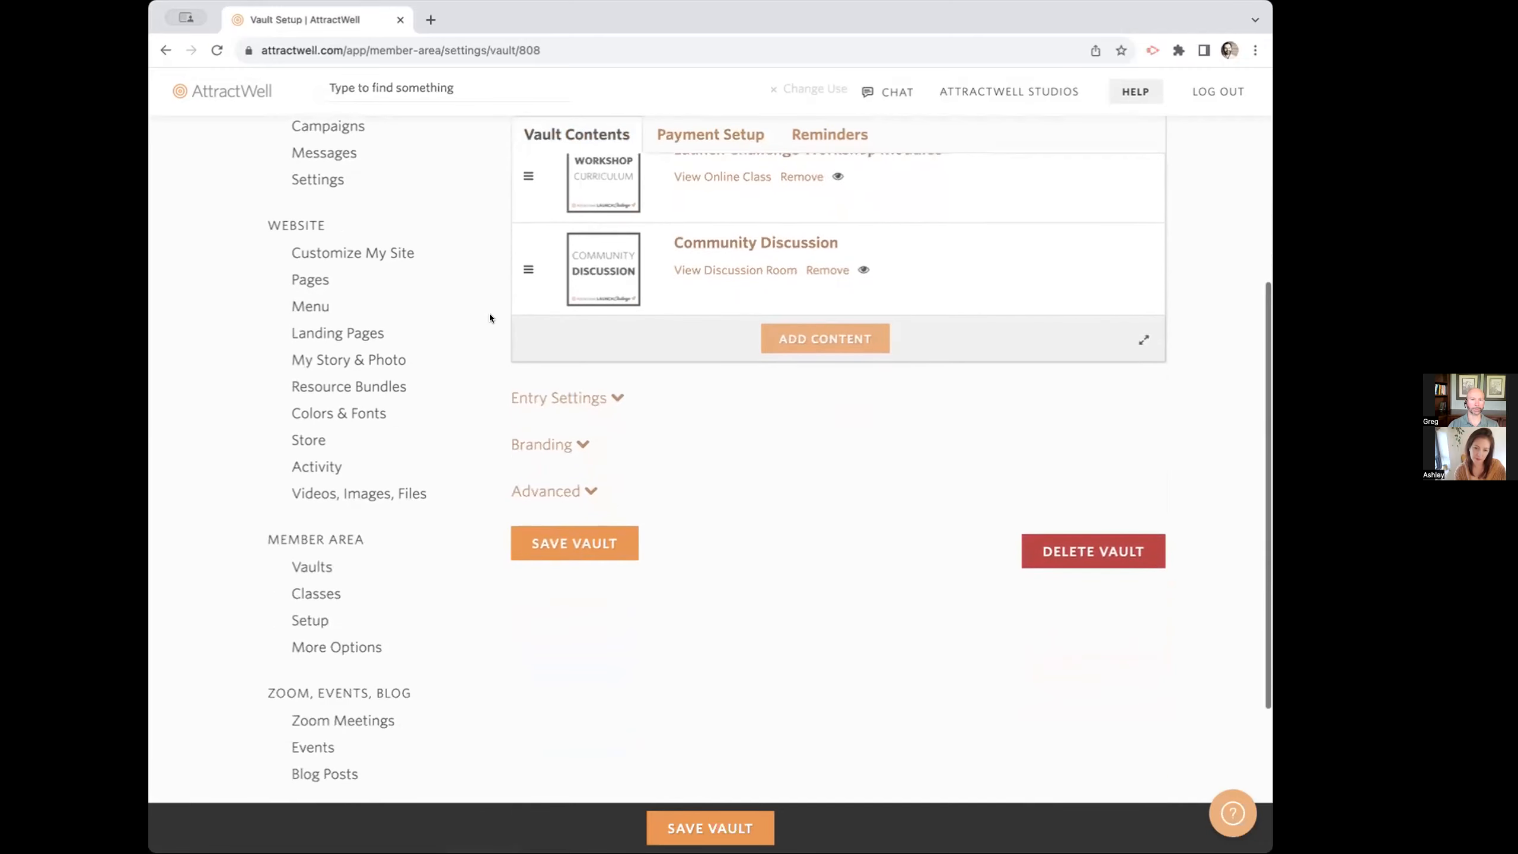
pyautogui.click(719, 133)
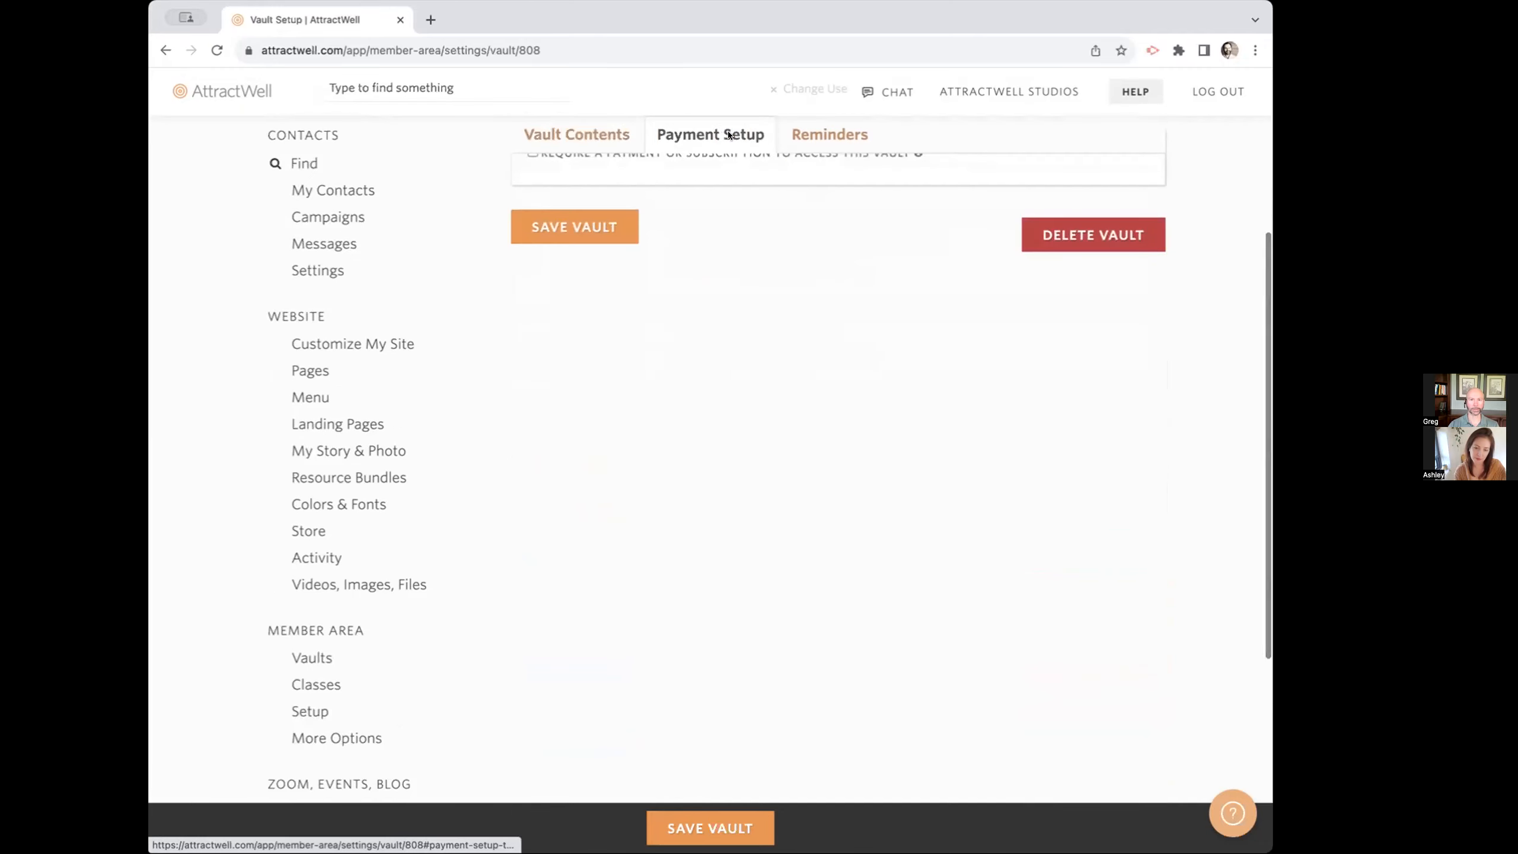
pyautogui.click(815, 142)
pyautogui.click(599, 136)
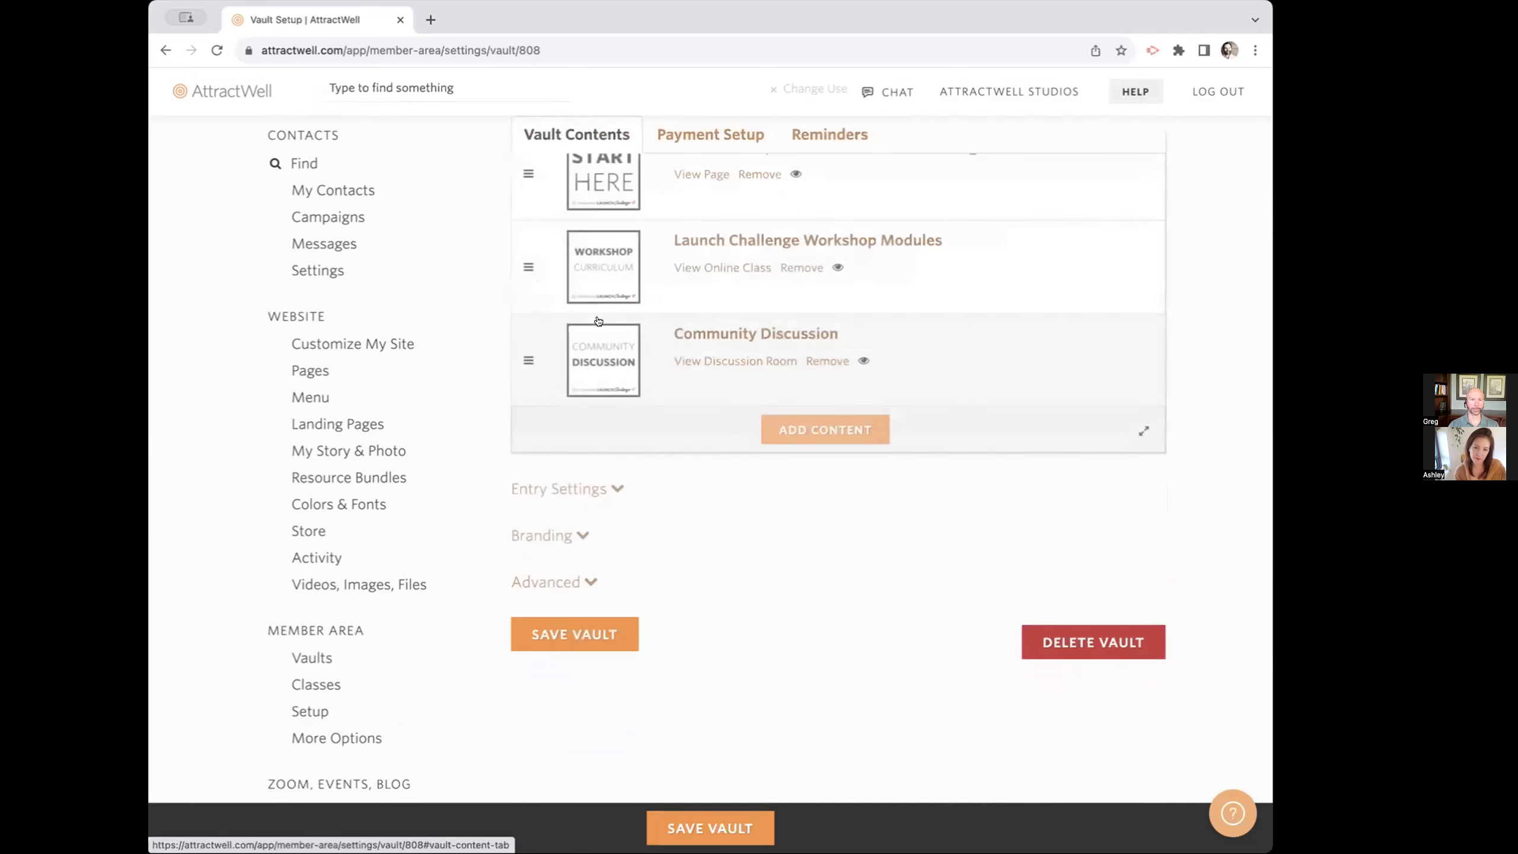
pyautogui.scroll(3, 598, 322)
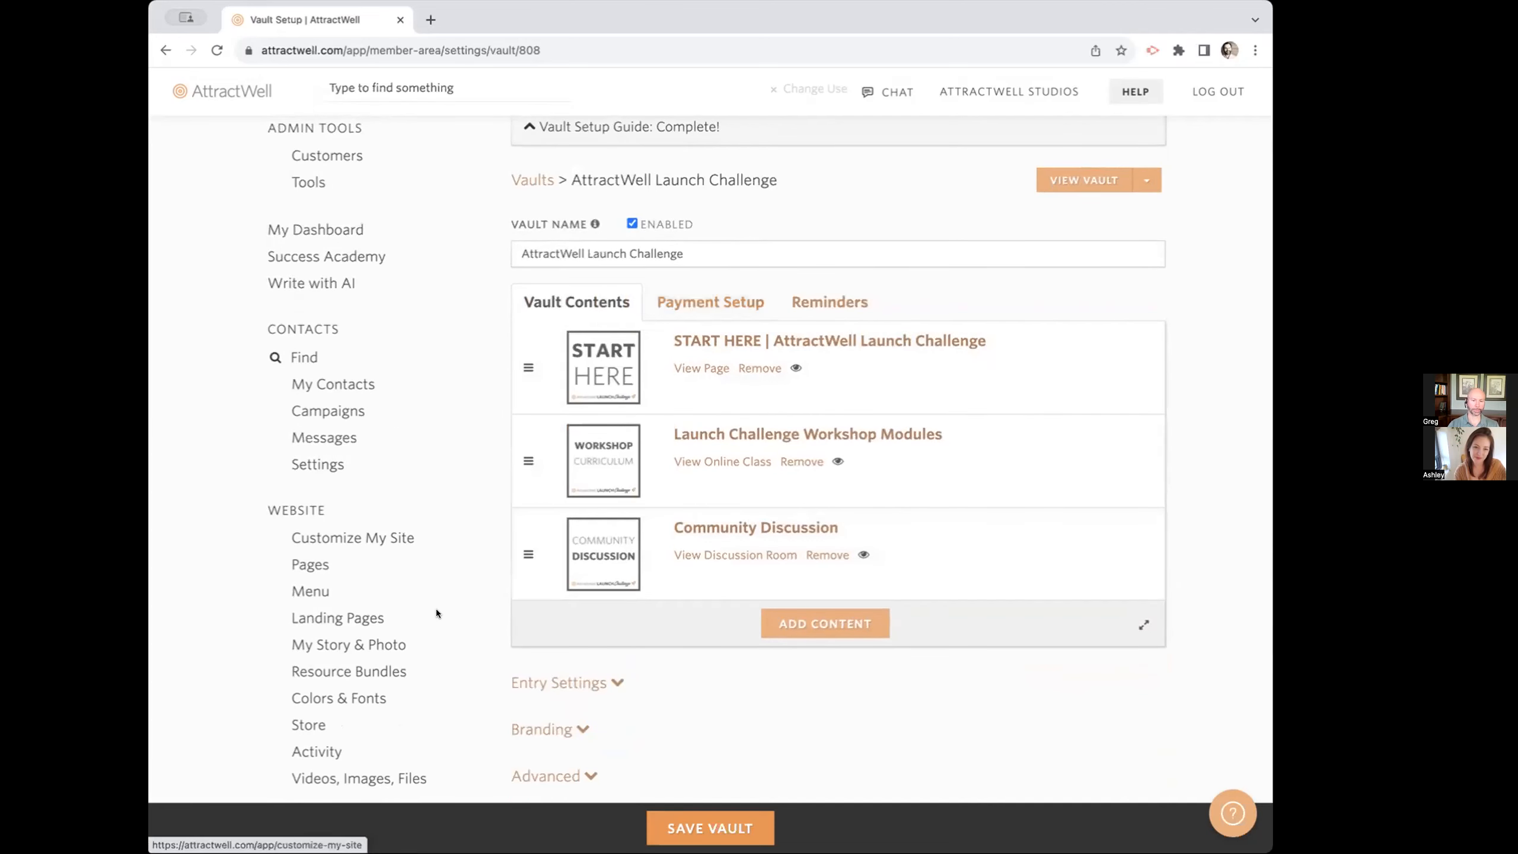
# Step: Open the setup of the Launch Challenge Workshop Modules online class from the vault contents
pyautogui.scroll(-3, 484, 622)
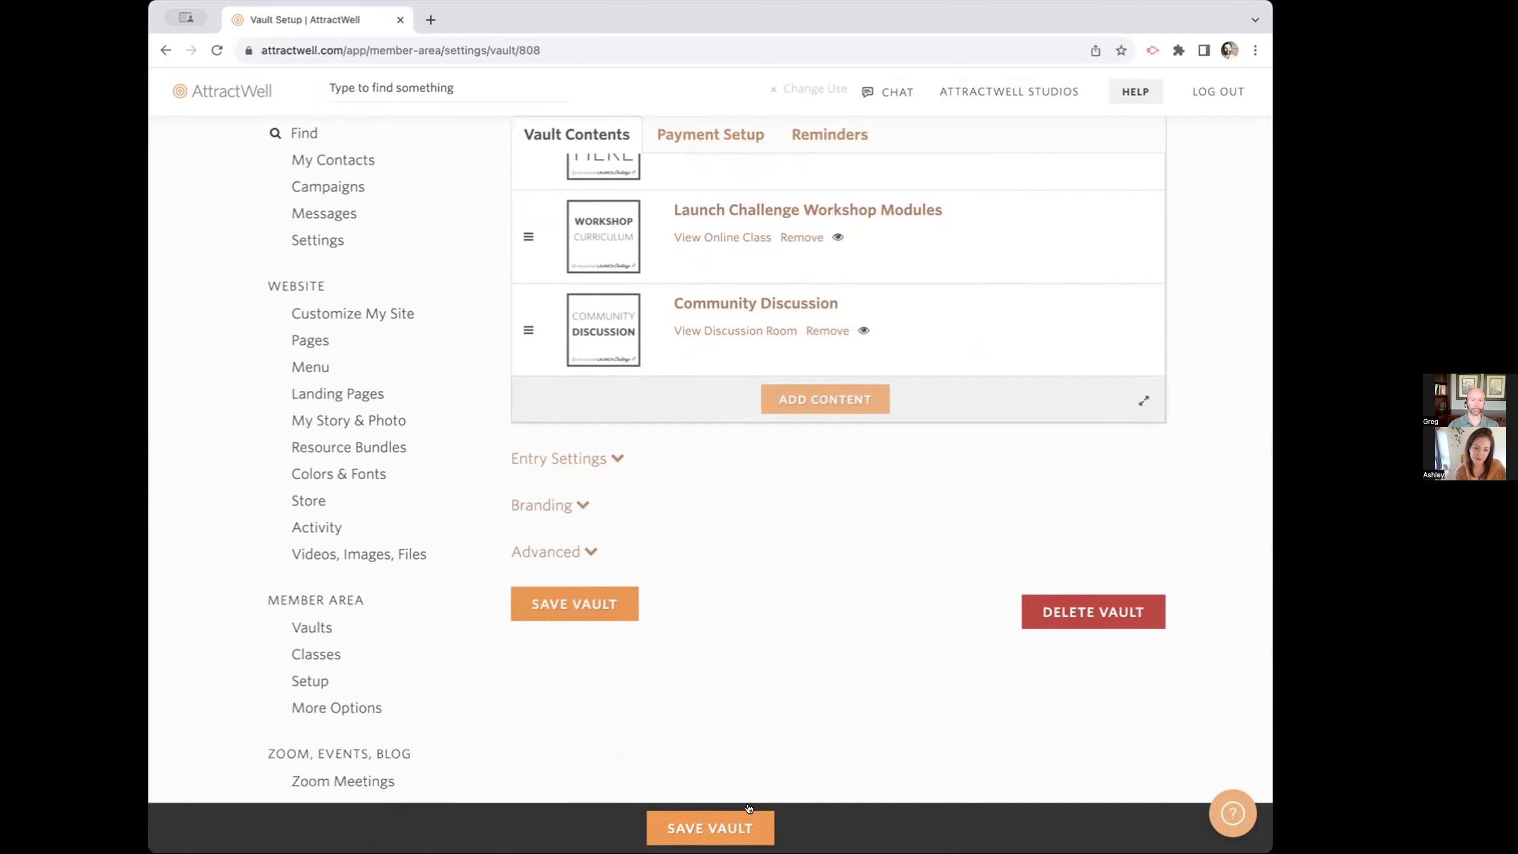
pyautogui.scroll(5, 757, 635)
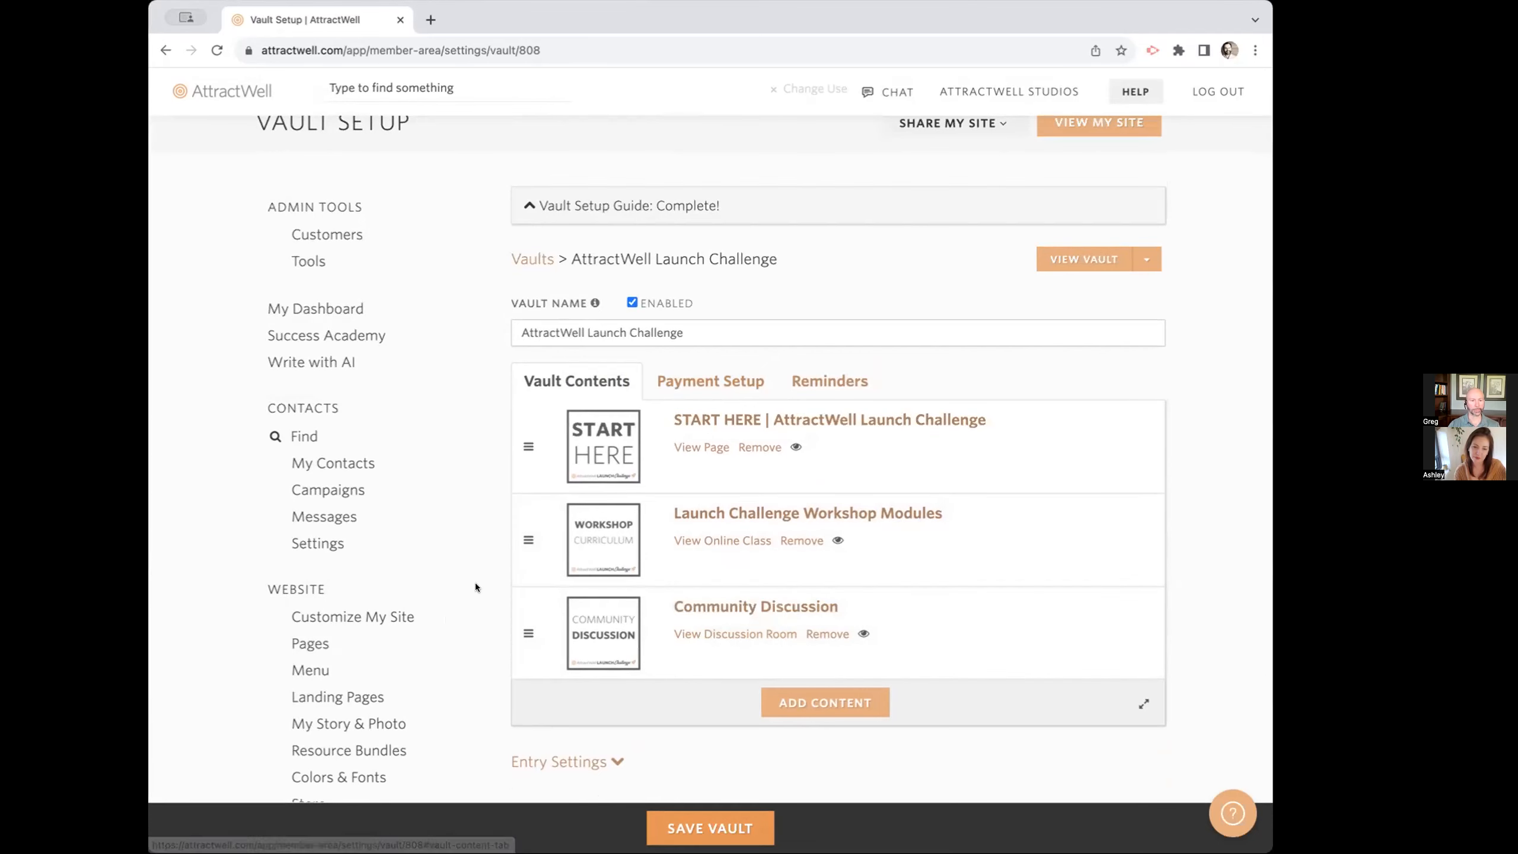
pyautogui.scroll(-5, 476, 587)
pyautogui.scroll(3, 424, 653)
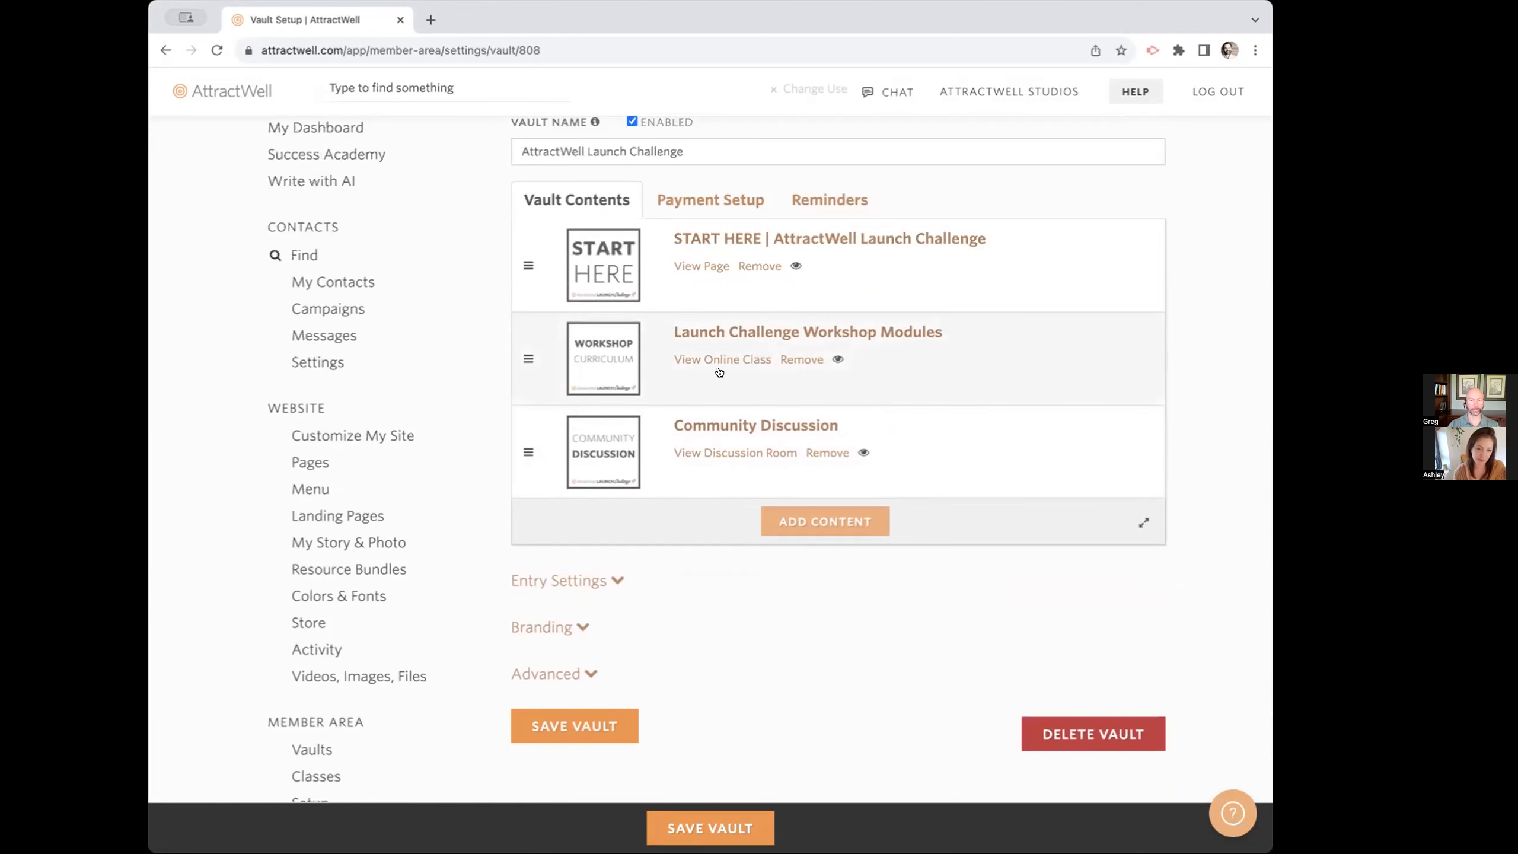
pyautogui.click(710, 333)
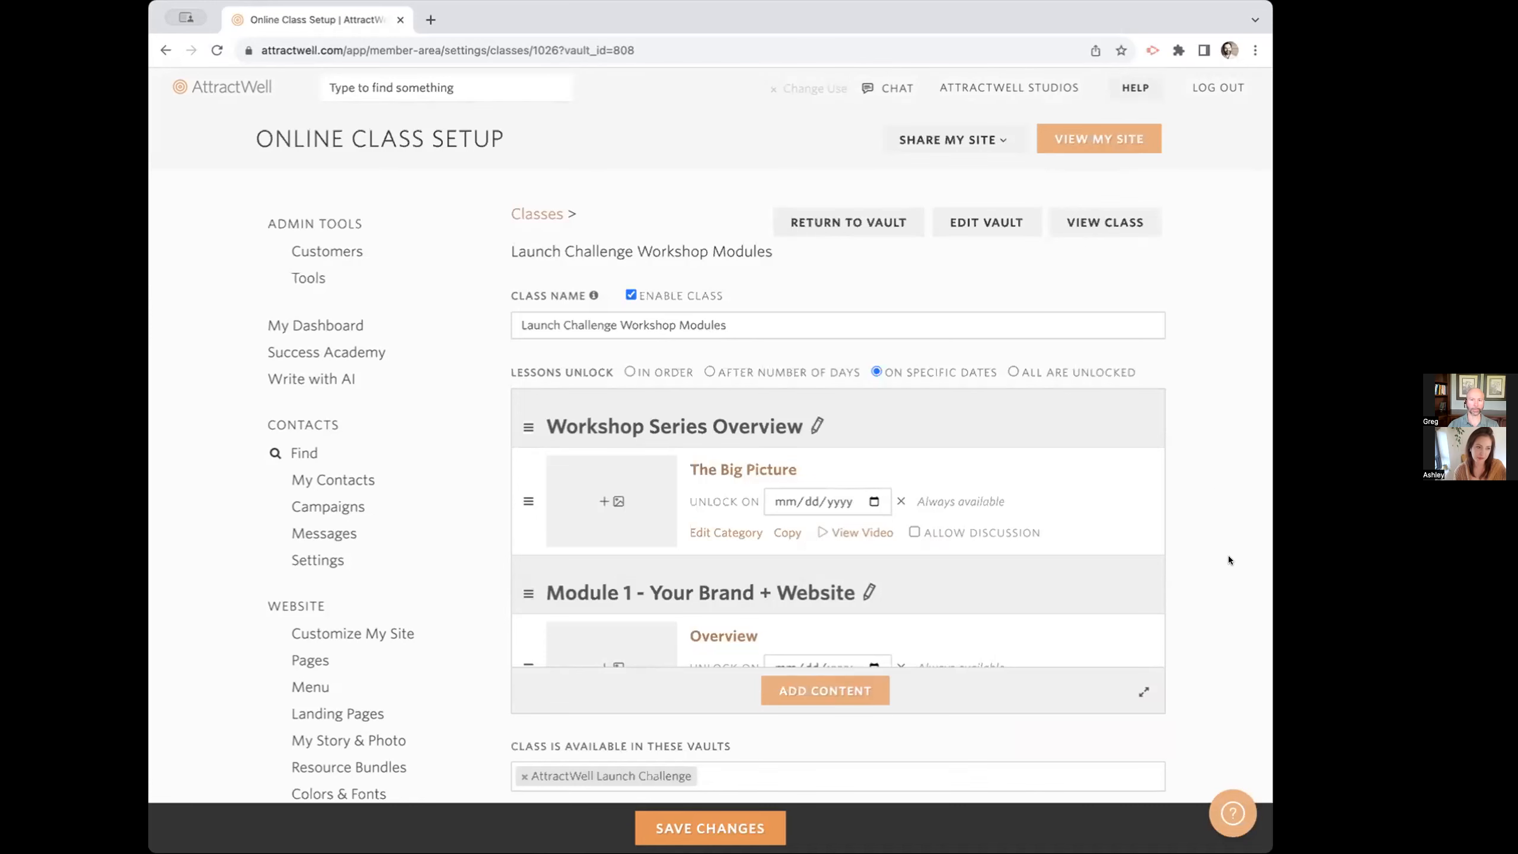
# Step: Open the list of all member area classes and check which vaults each class is available in
pyautogui.scroll(-5, 1228, 560)
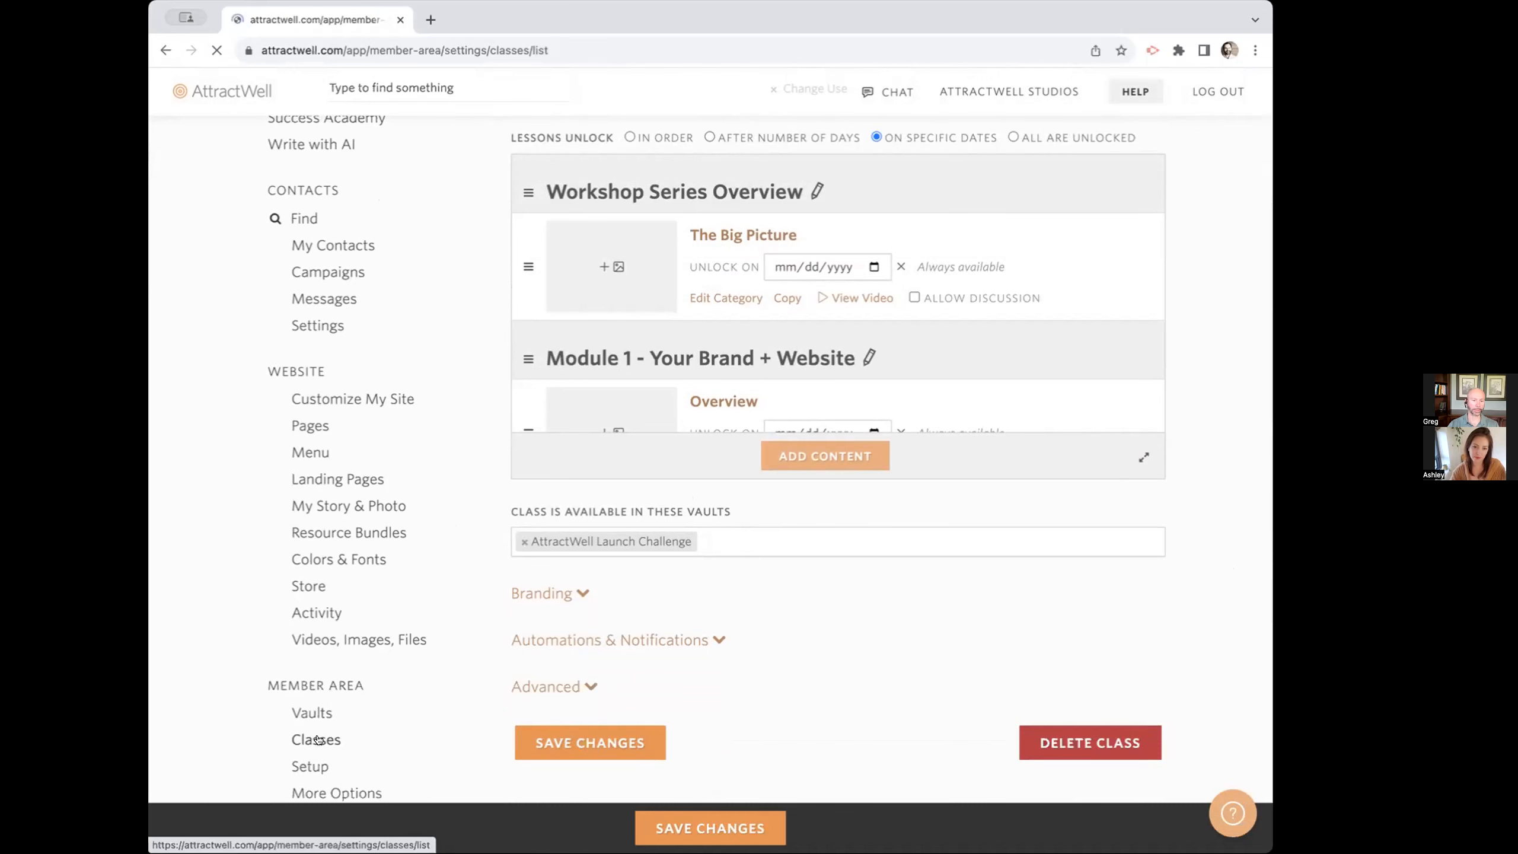
pyautogui.scroll(-2, 431, 663)
pyautogui.scroll(-1, 432, 659)
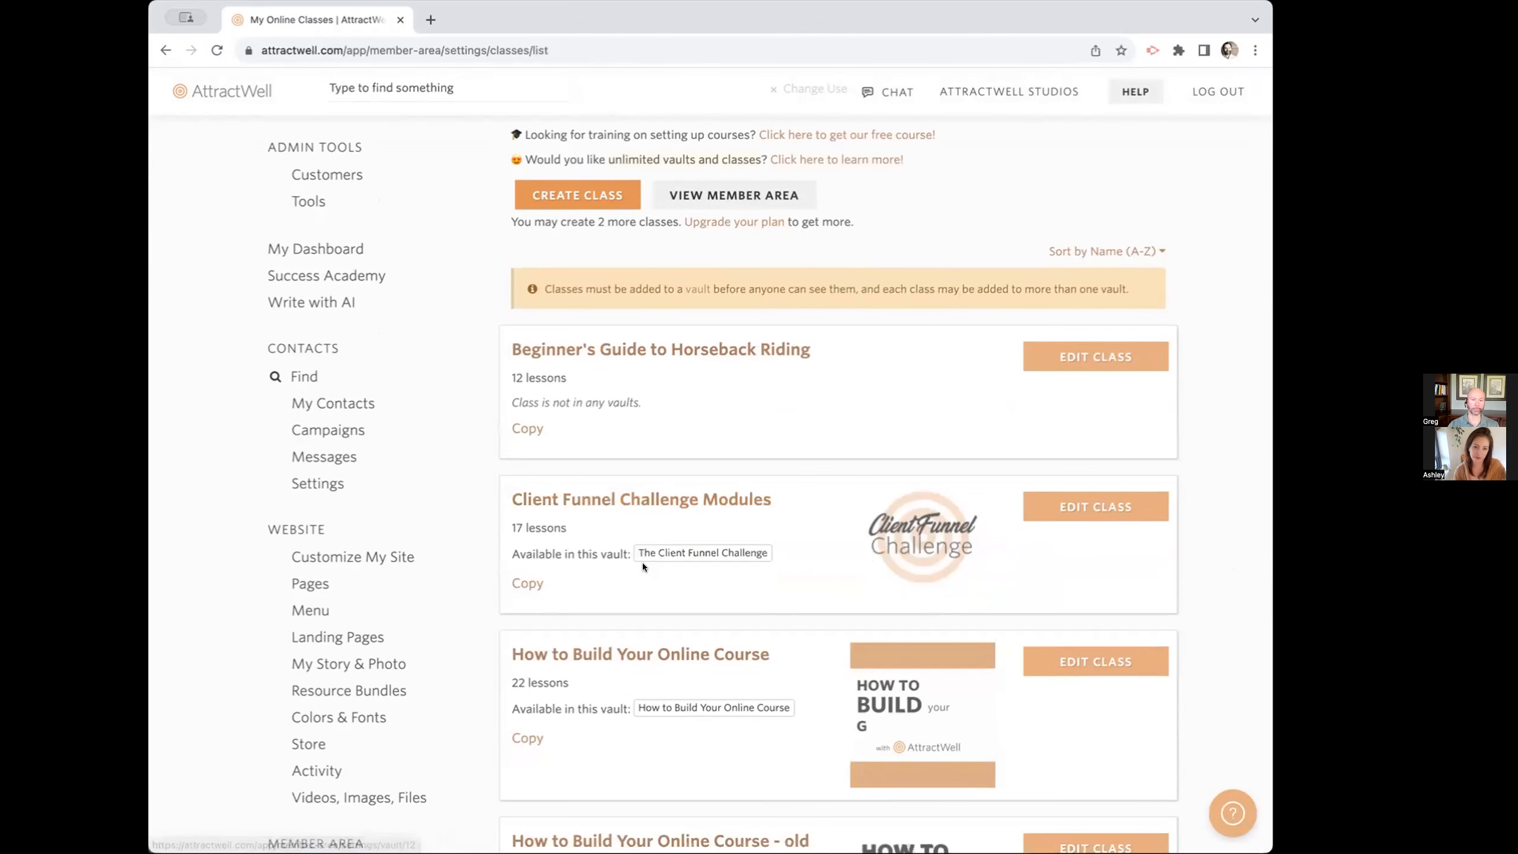
pyautogui.scroll(-4, 642, 556)
pyautogui.scroll(-7, 643, 559)
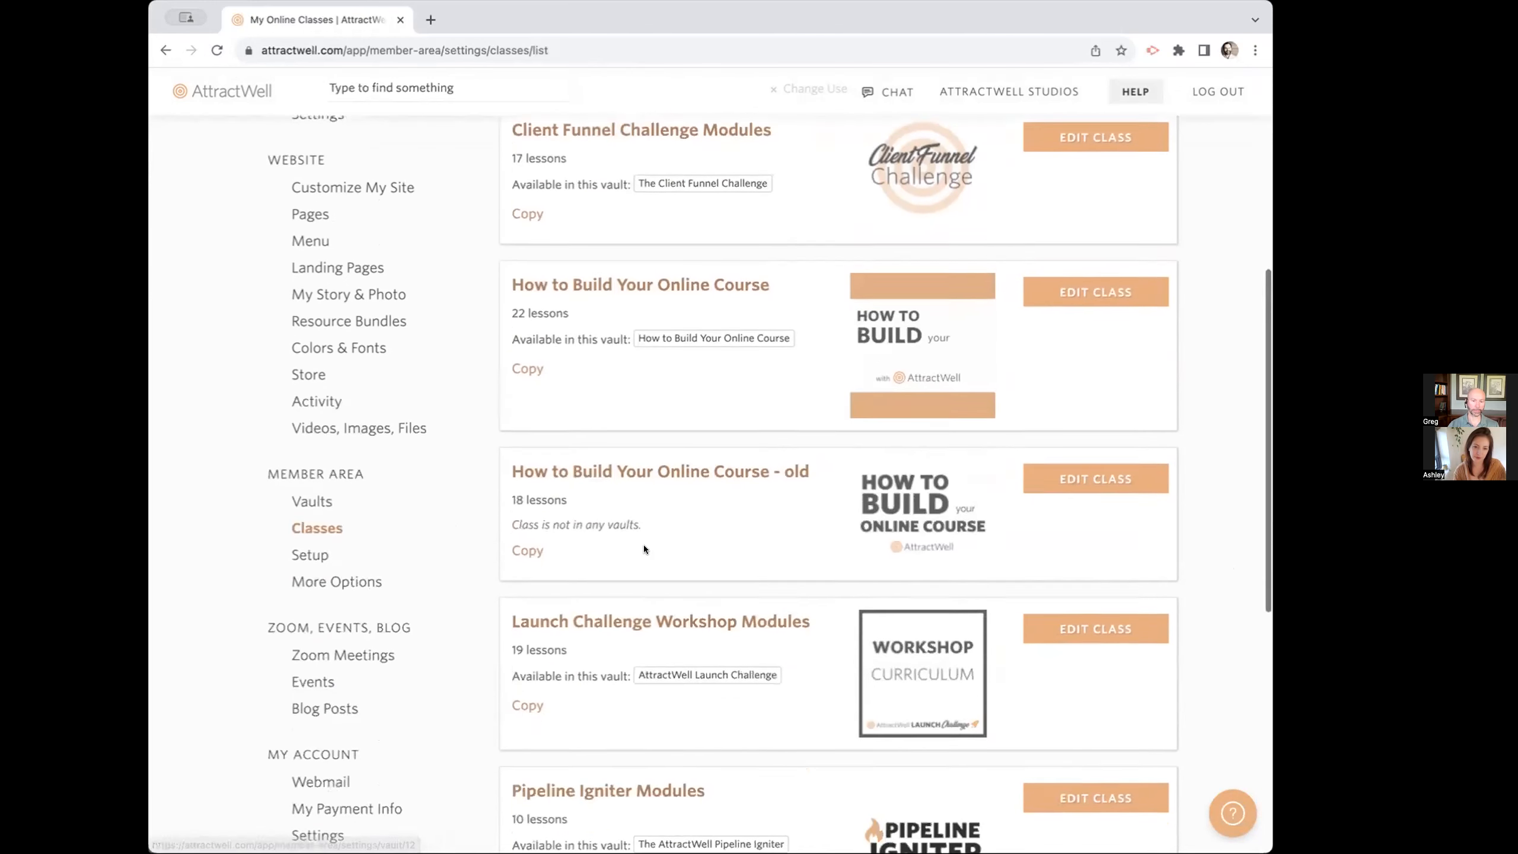
pyautogui.scroll(7, 647, 566)
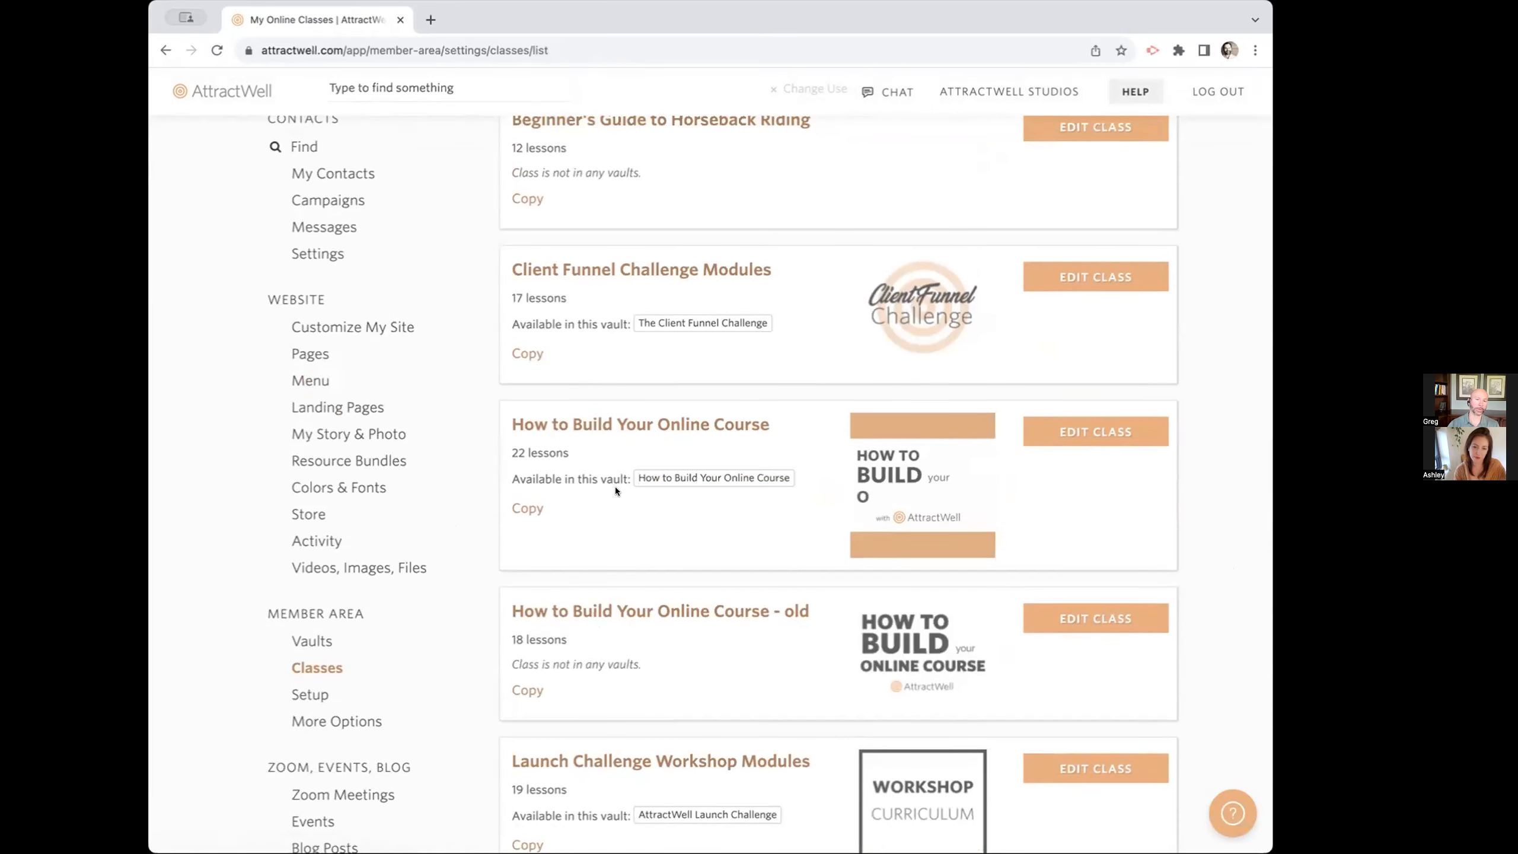
pyautogui.scroll(4, 603, 452)
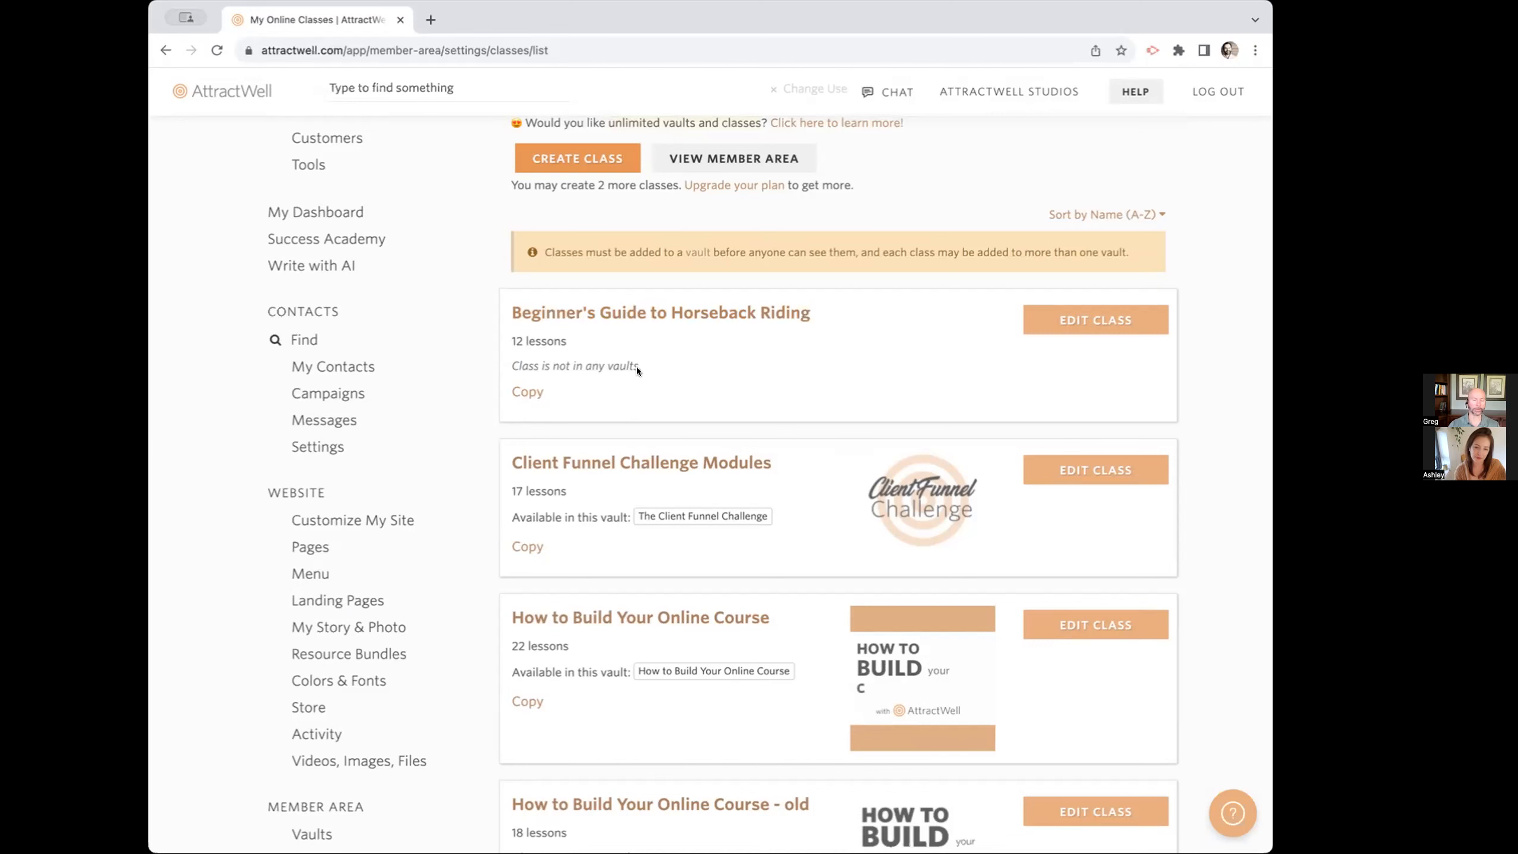
# Step: Return to the Launch Challenge Workshop Modules class and expand its lesson list to review the modules and lessons
pyautogui.press('super+Left')
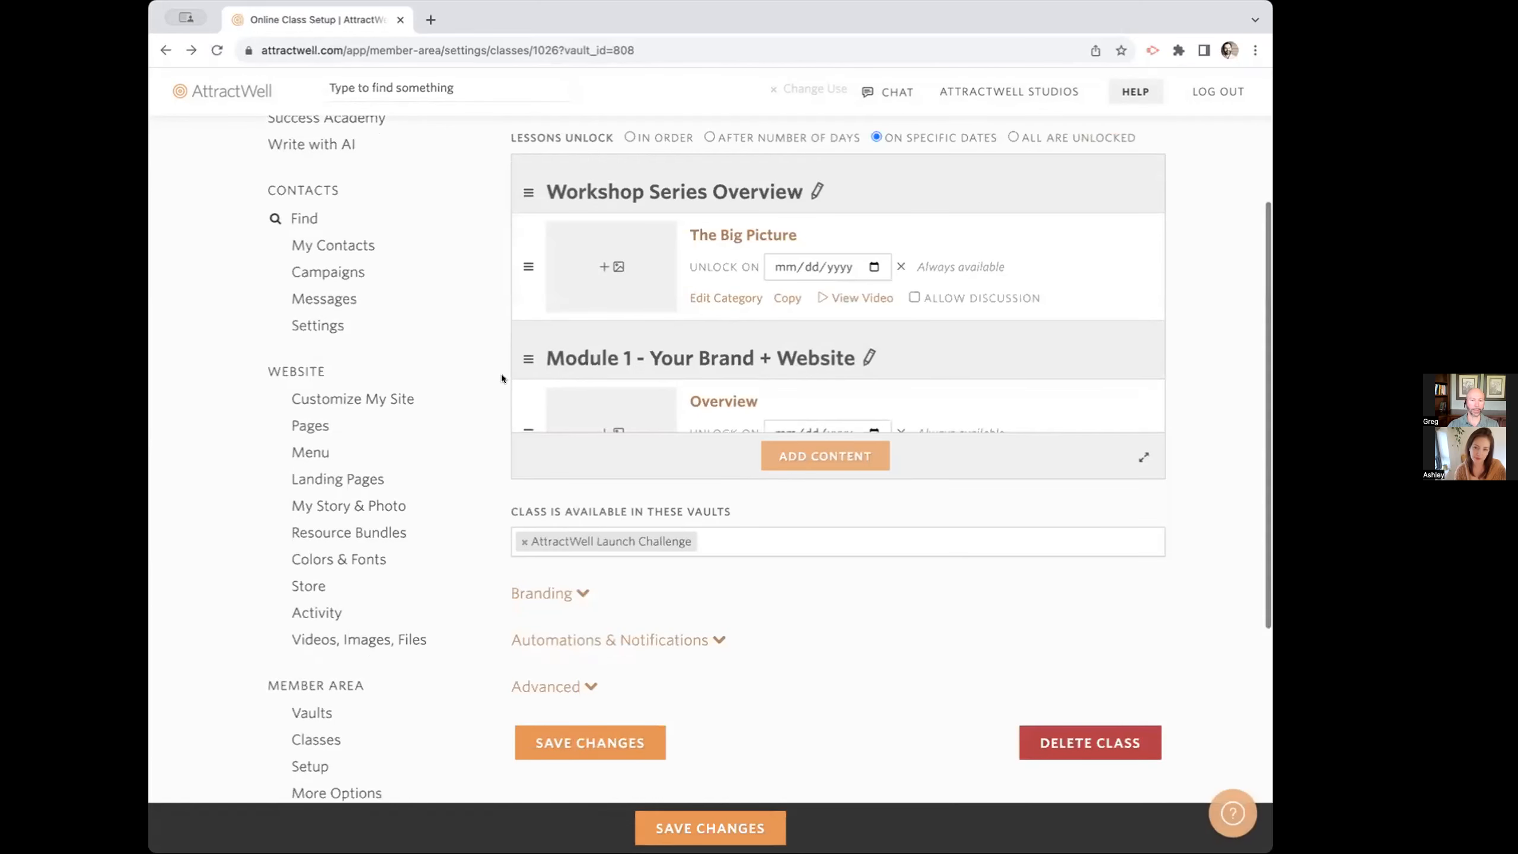
pyautogui.scroll(4, 469, 401)
pyautogui.scroll(-4, 470, 401)
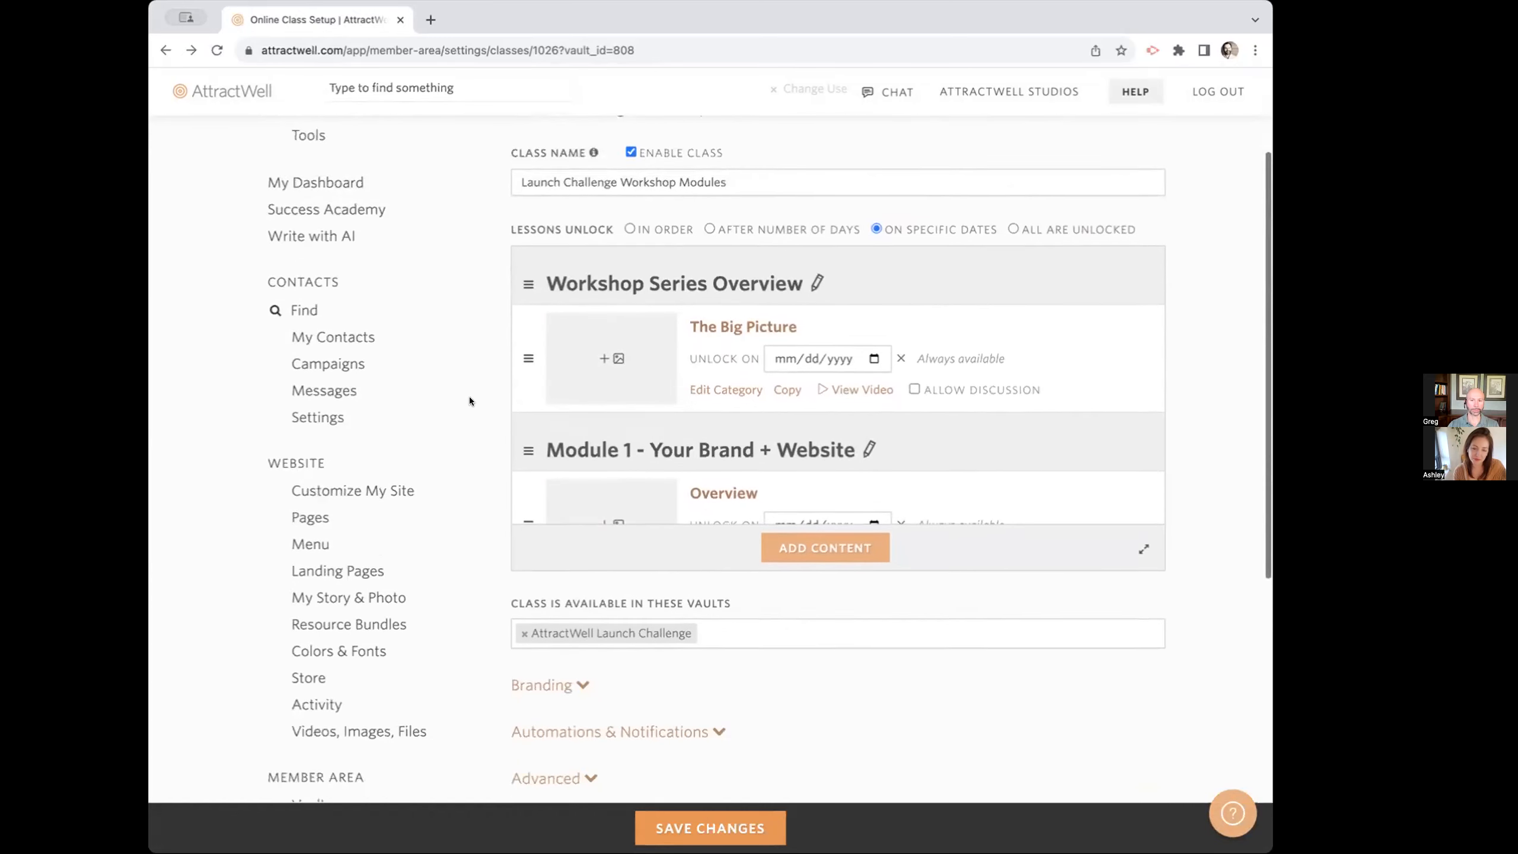
pyautogui.click(1142, 468)
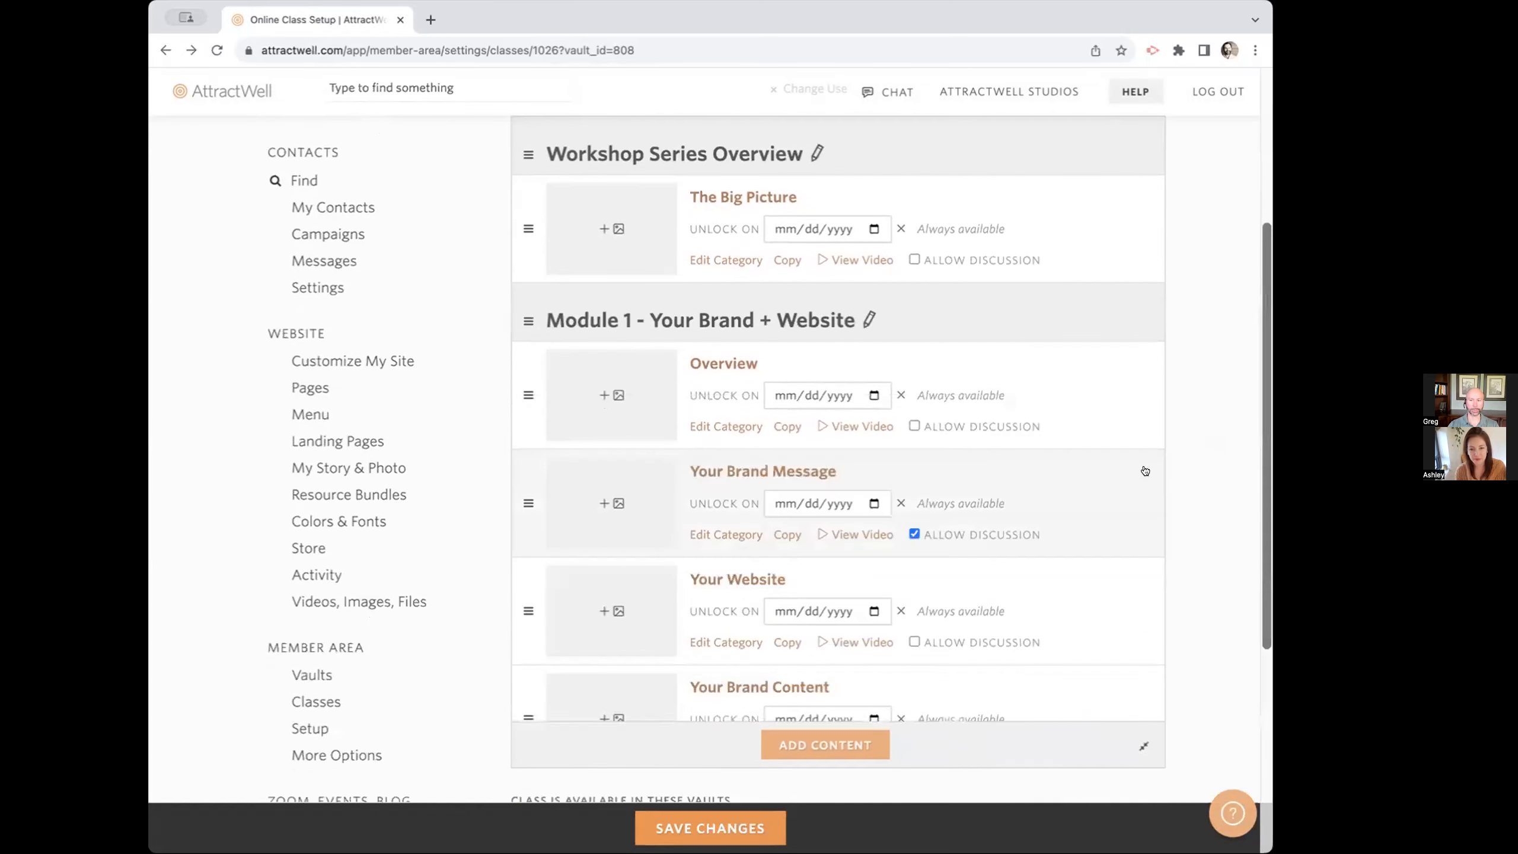
pyautogui.scroll(1, 1209, 453)
pyautogui.scroll(-1, 1210, 452)
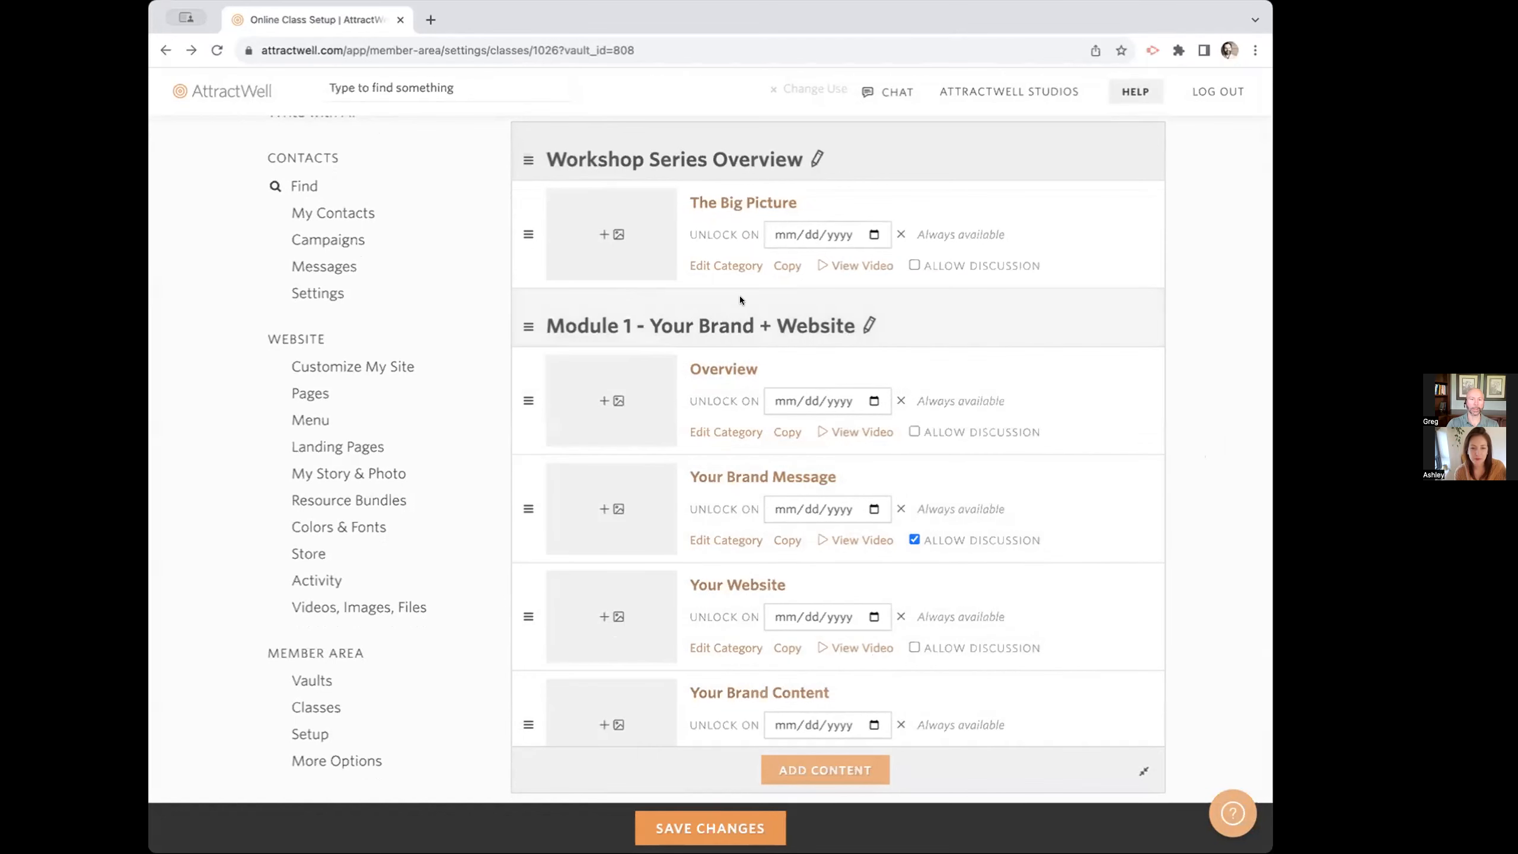
pyautogui.scroll(-3, 618, 457)
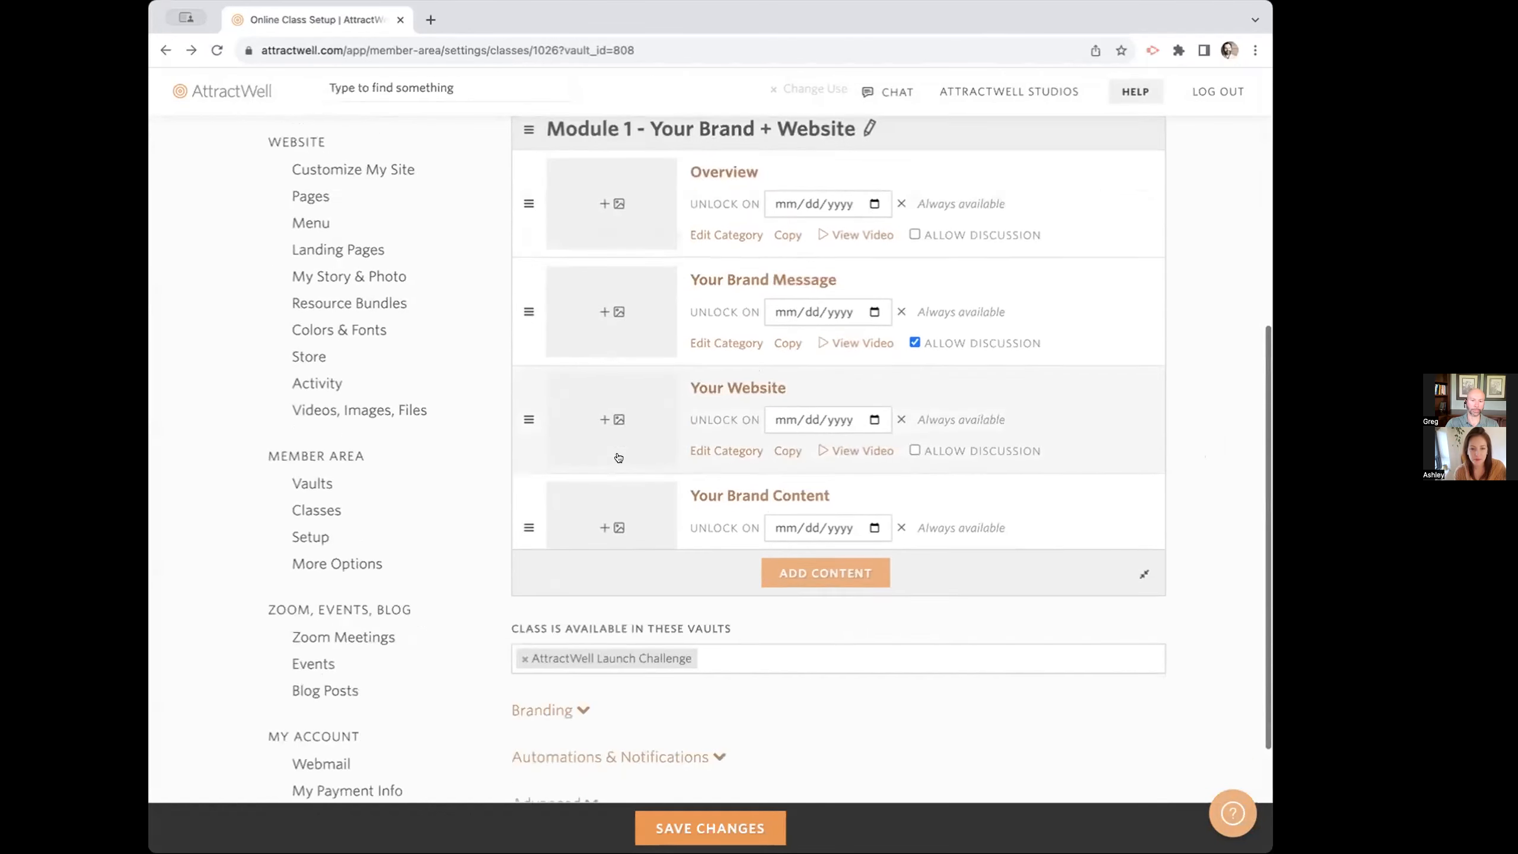
pyautogui.scroll(-5, 621, 457)
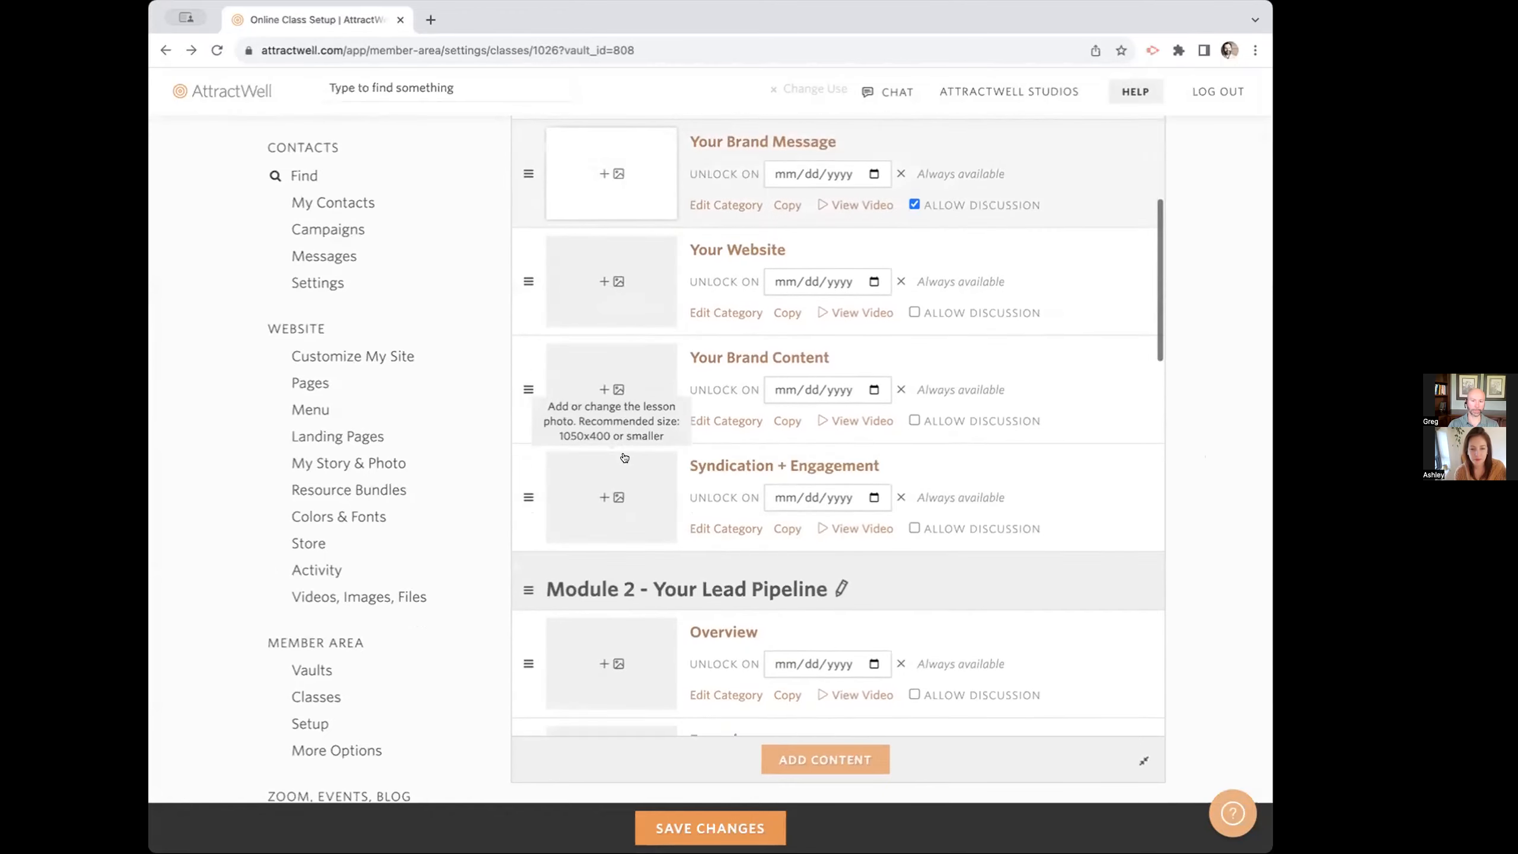
# Step: Move the Overview lesson from Module 1 - Your Brand + Website into the Workshop Series Overview category, below The Big Picture
pyautogui.scroll(-4, 624, 457)
pyautogui.scroll(7, 624, 457)
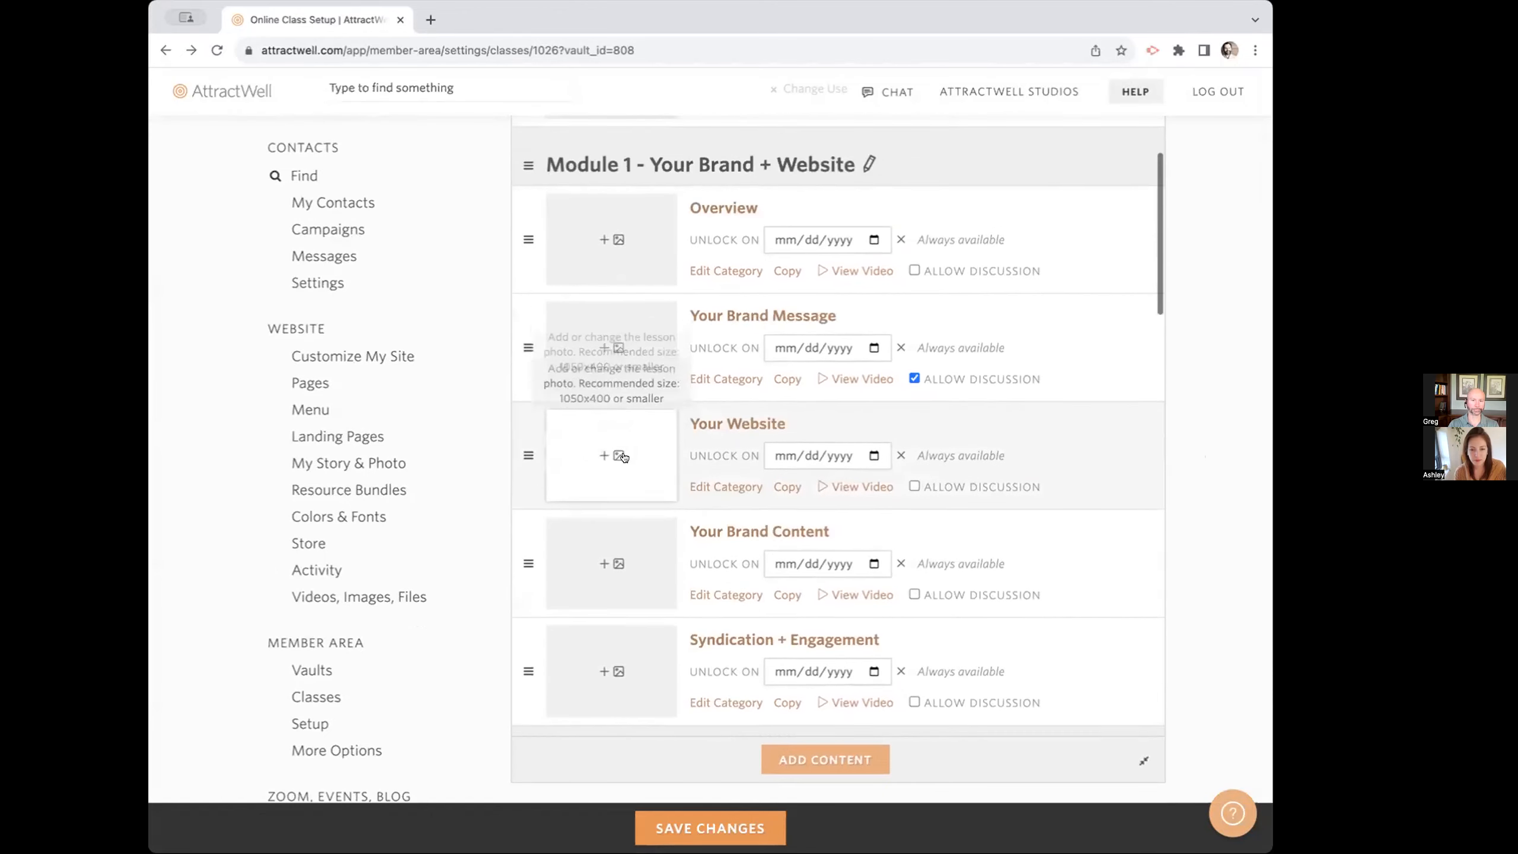
pyautogui.scroll(3, 621, 456)
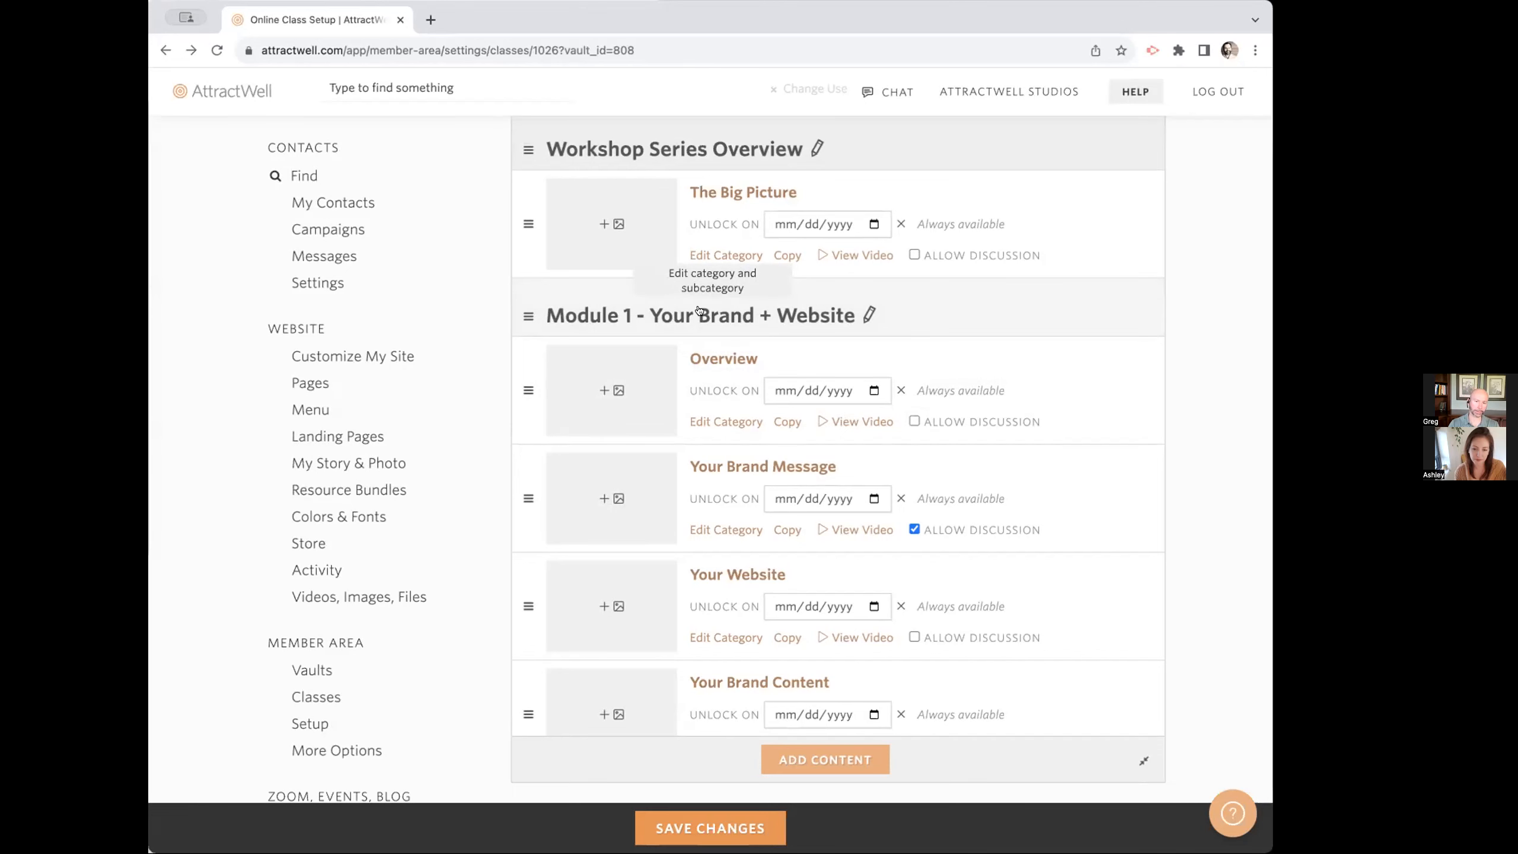
pyautogui.moveTo(527, 388); pyautogui.dragTo(529, 282)
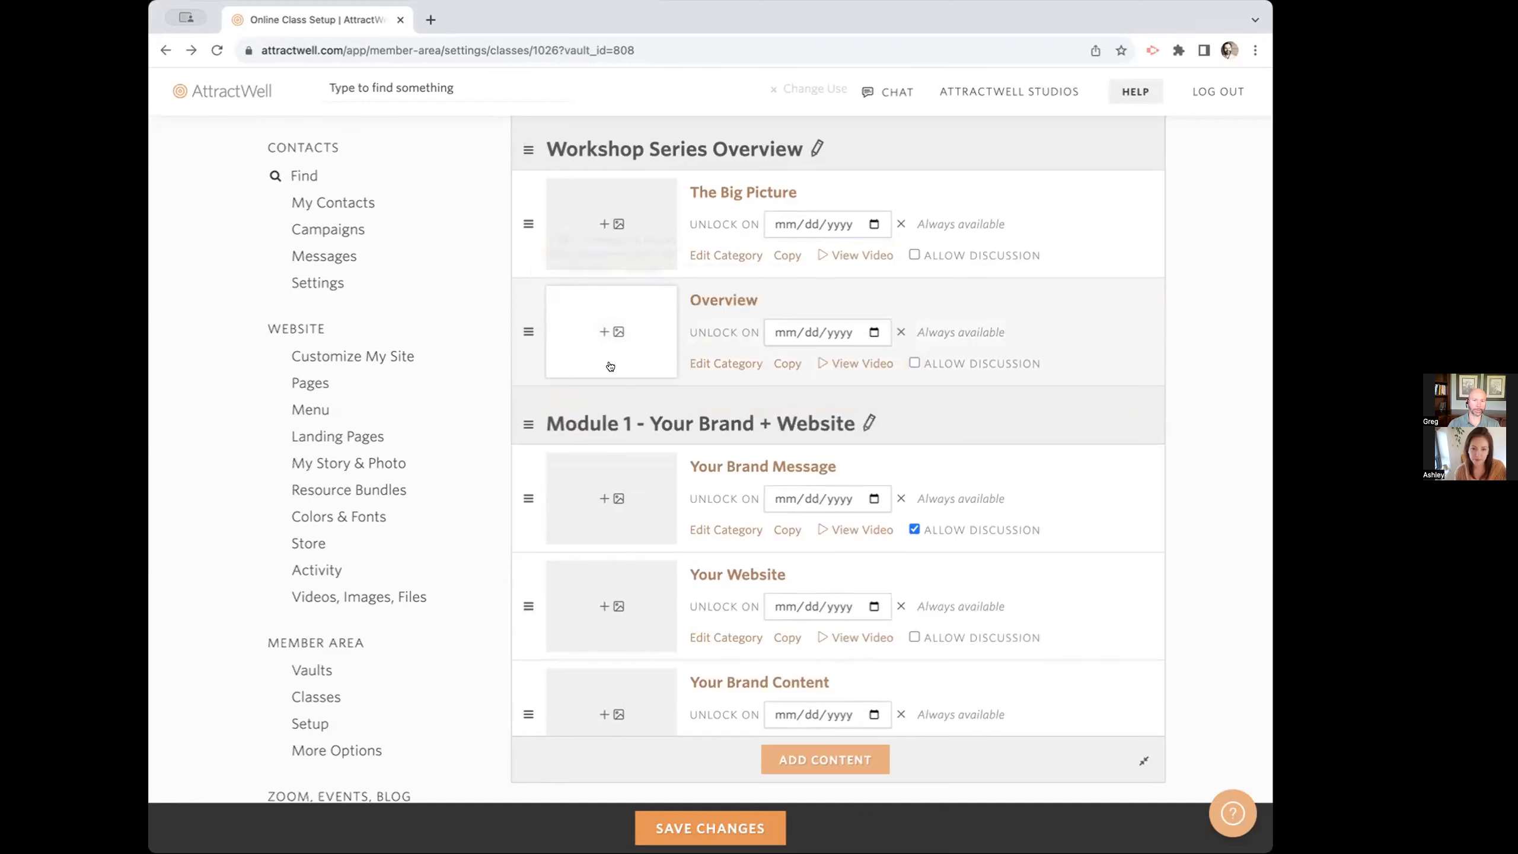
# Step: Rename the Workshop Series Overview category as "Workshop Series"
pyautogui.click(811, 149)
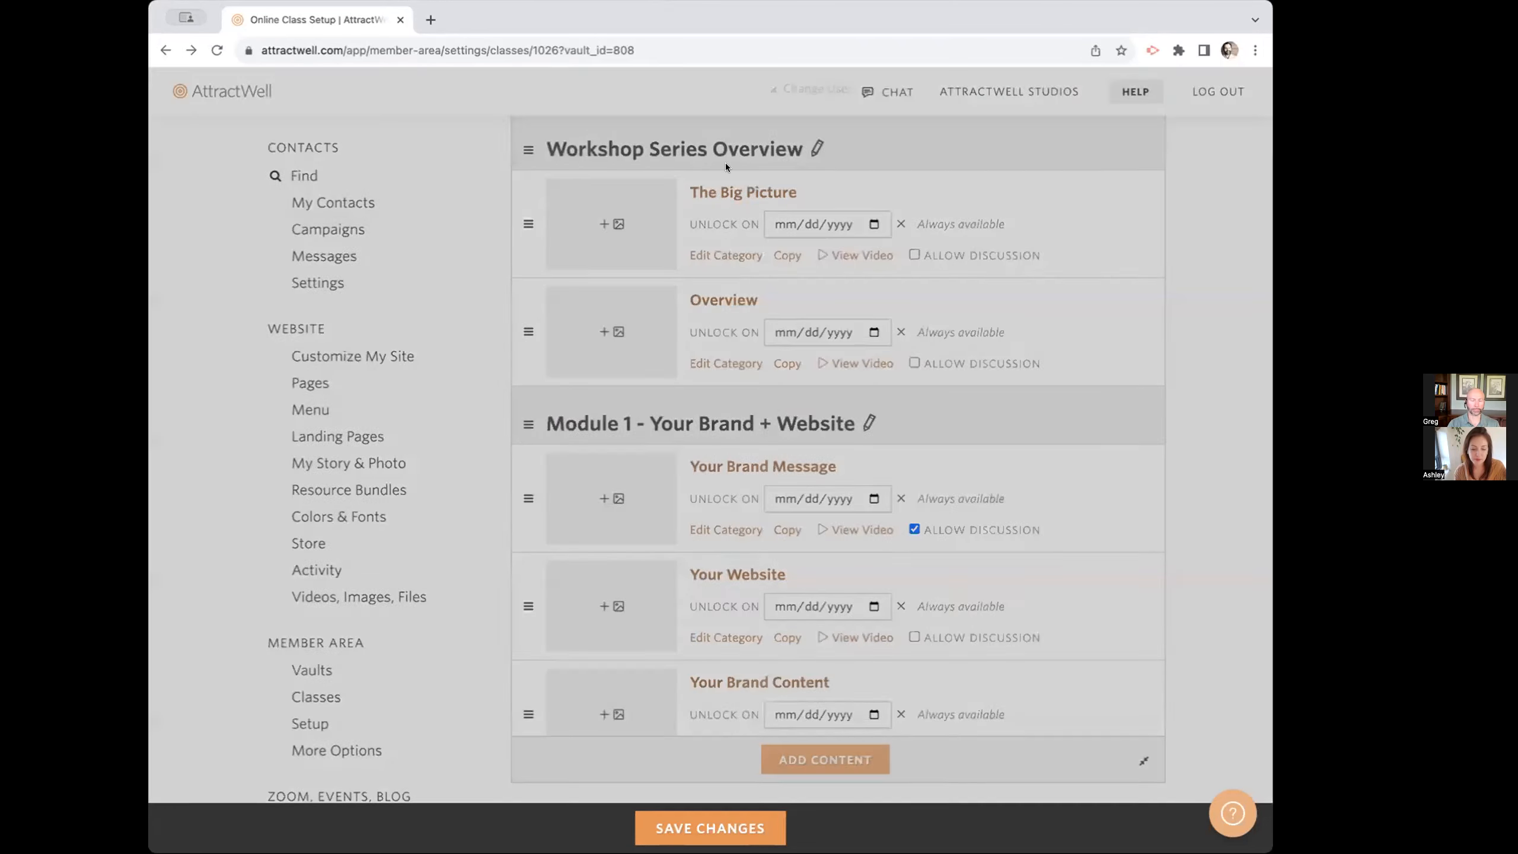
pyautogui.press('BackSpace')
pyautogui.press('BackSpace')
pyautogui.press('BackSpace')
pyautogui.press('BackSpace')
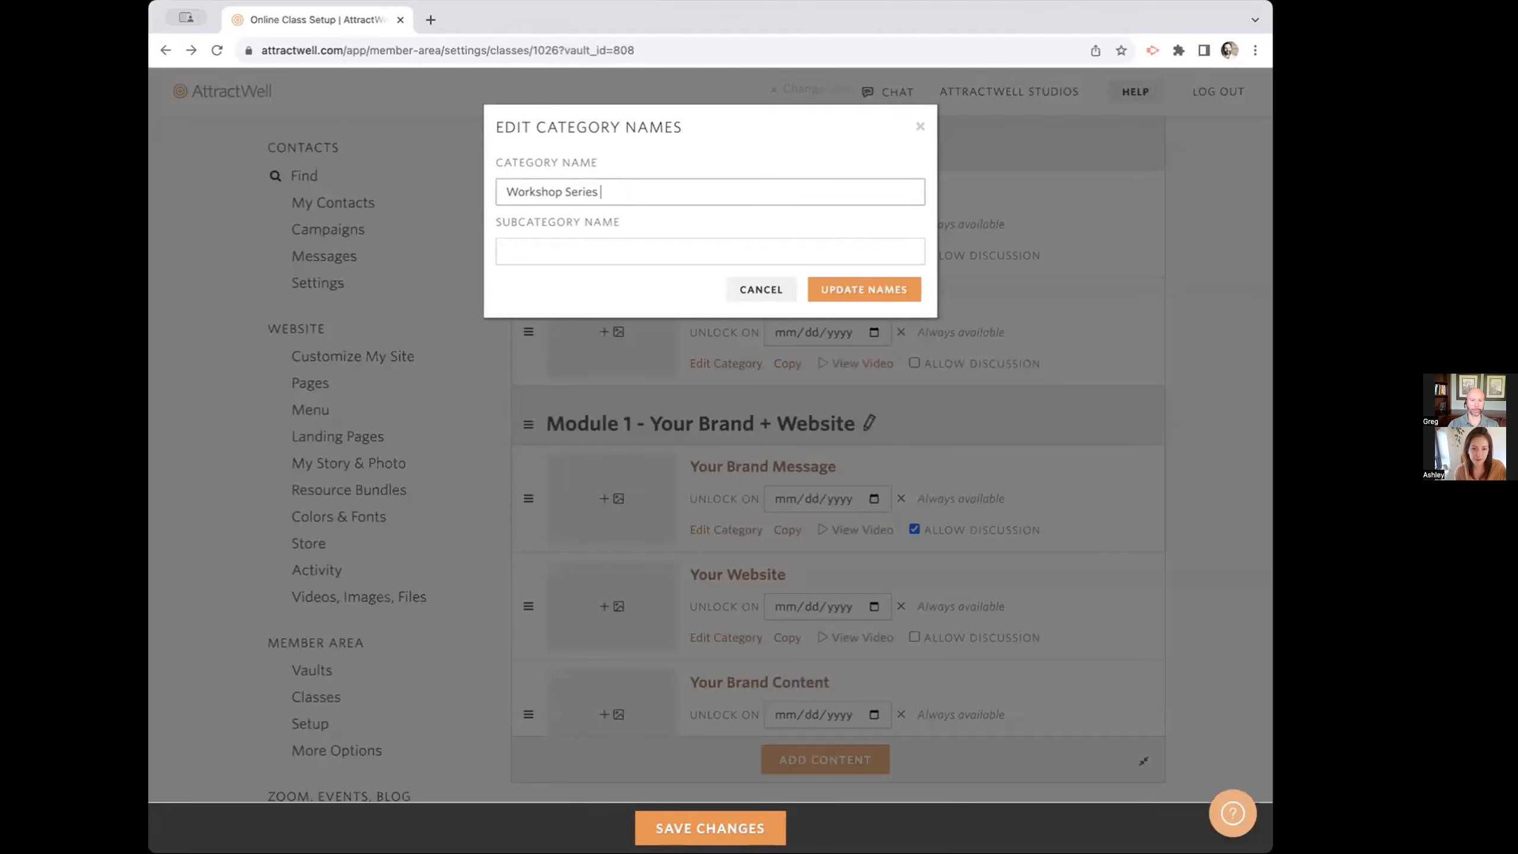
pyautogui.click(875, 290)
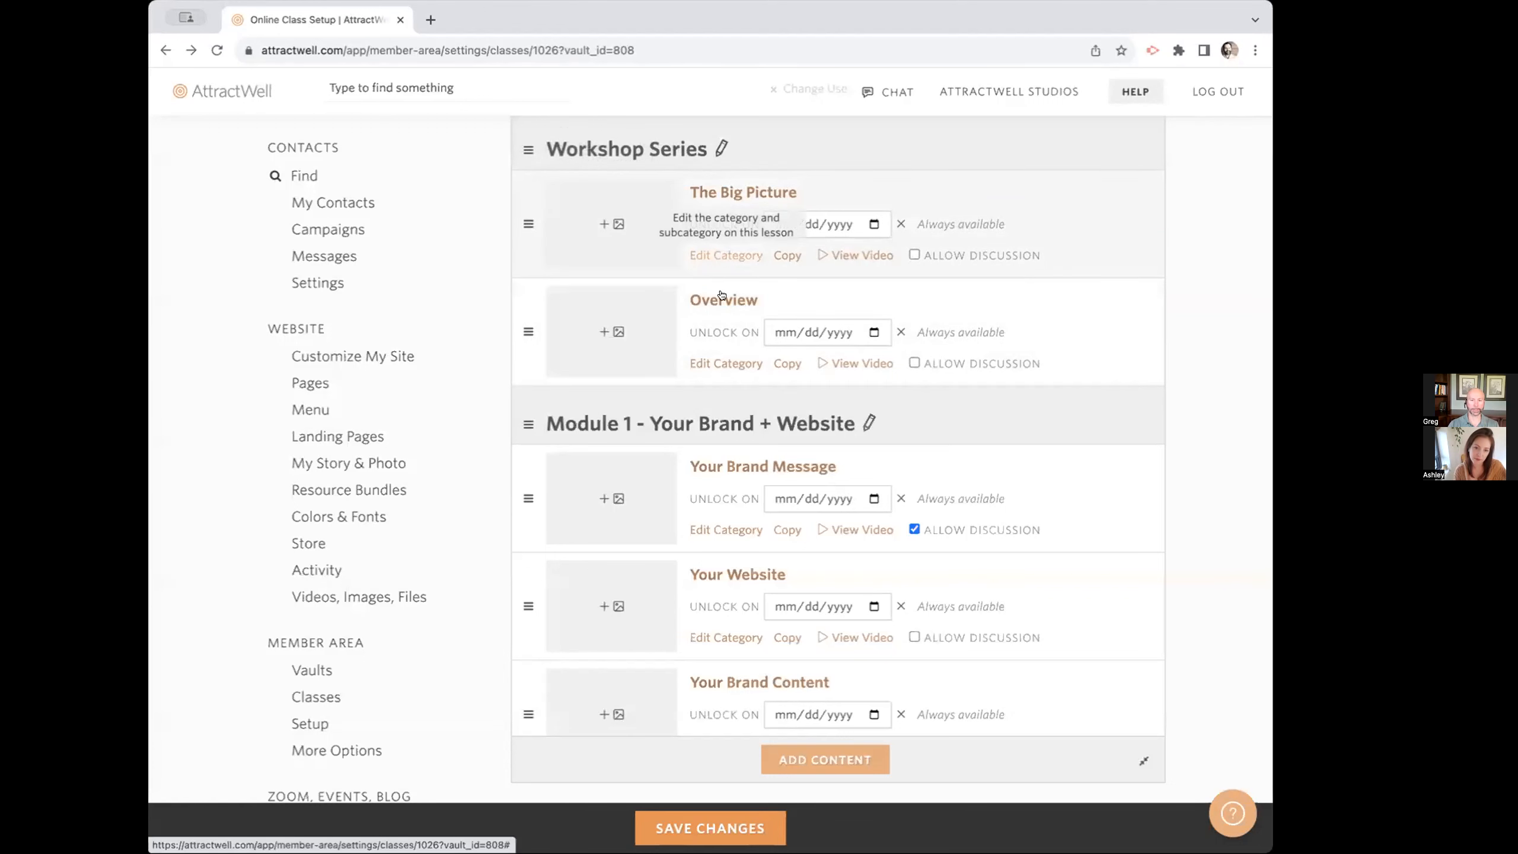
# Step: Try unlocking the class lessons after a number of days, and set the unlocking back to specific dates
pyautogui.scroll(-3, 698, 454)
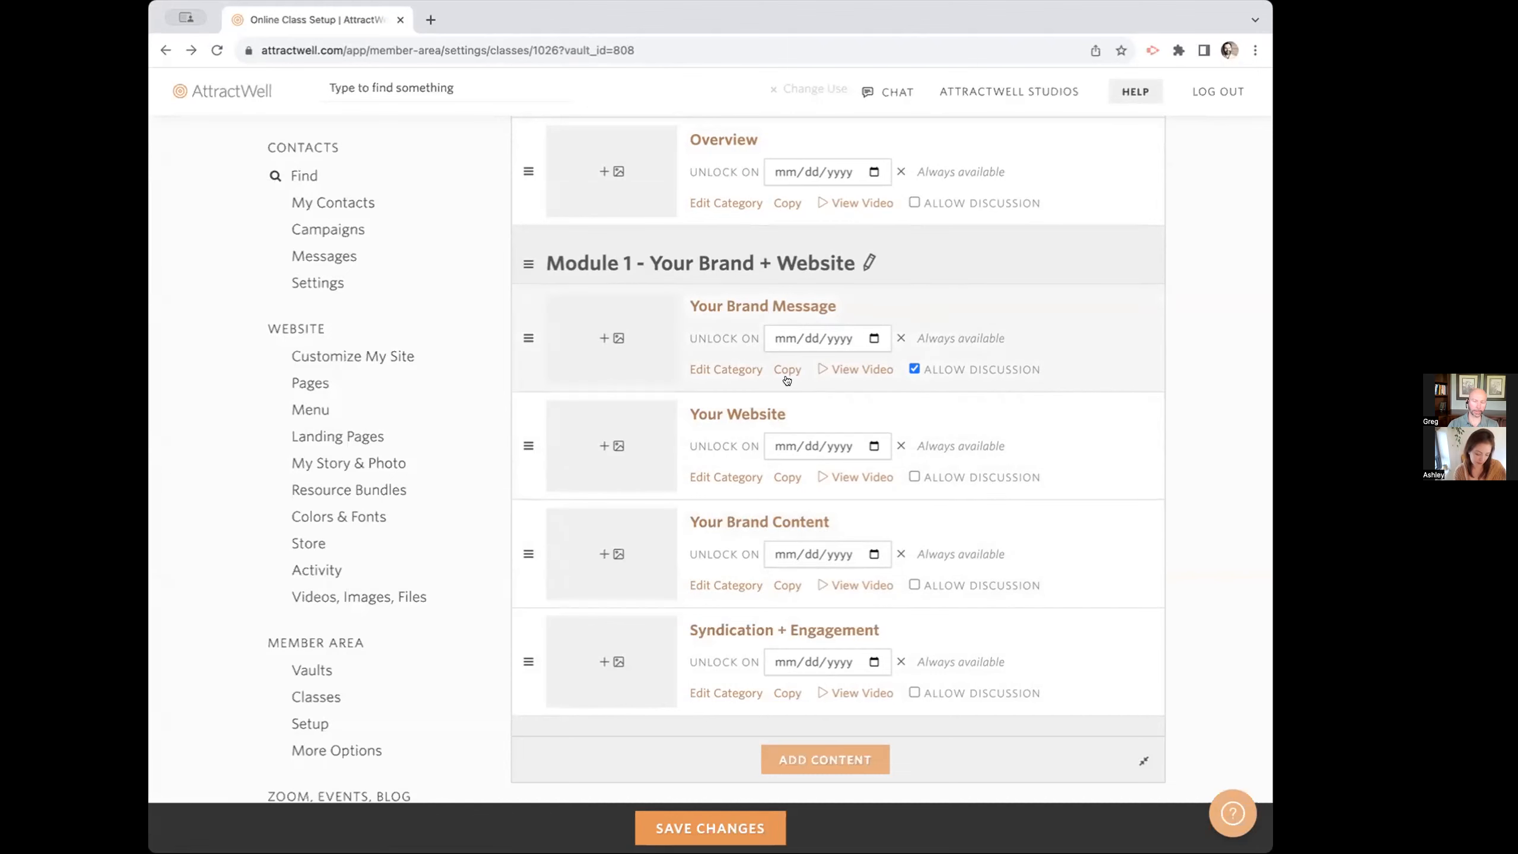
pyautogui.scroll(2, 896, 329)
pyautogui.scroll(1, 1230, 308)
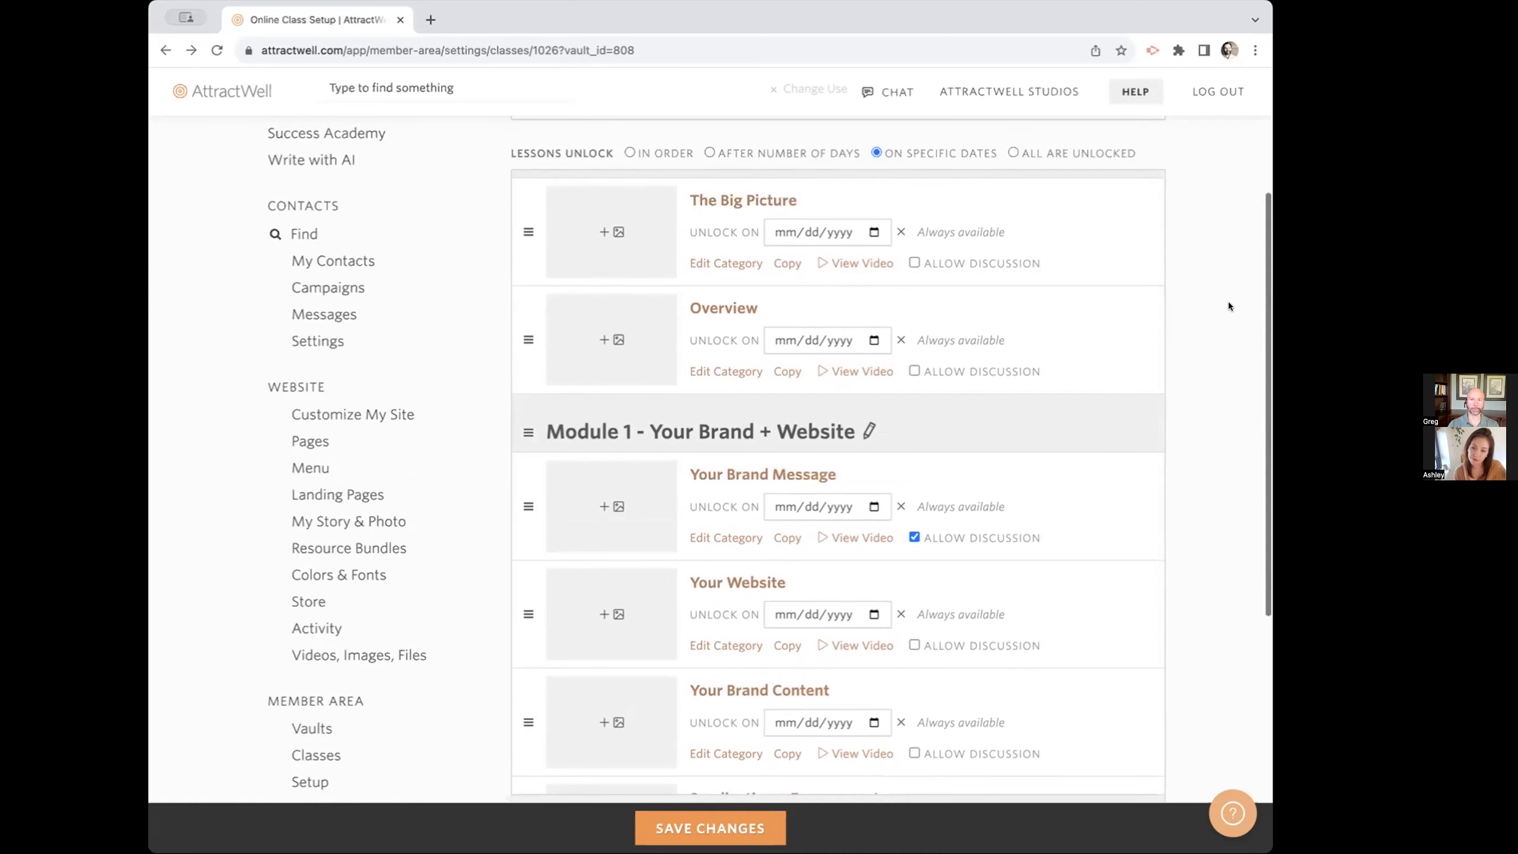
pyautogui.click(787, 153)
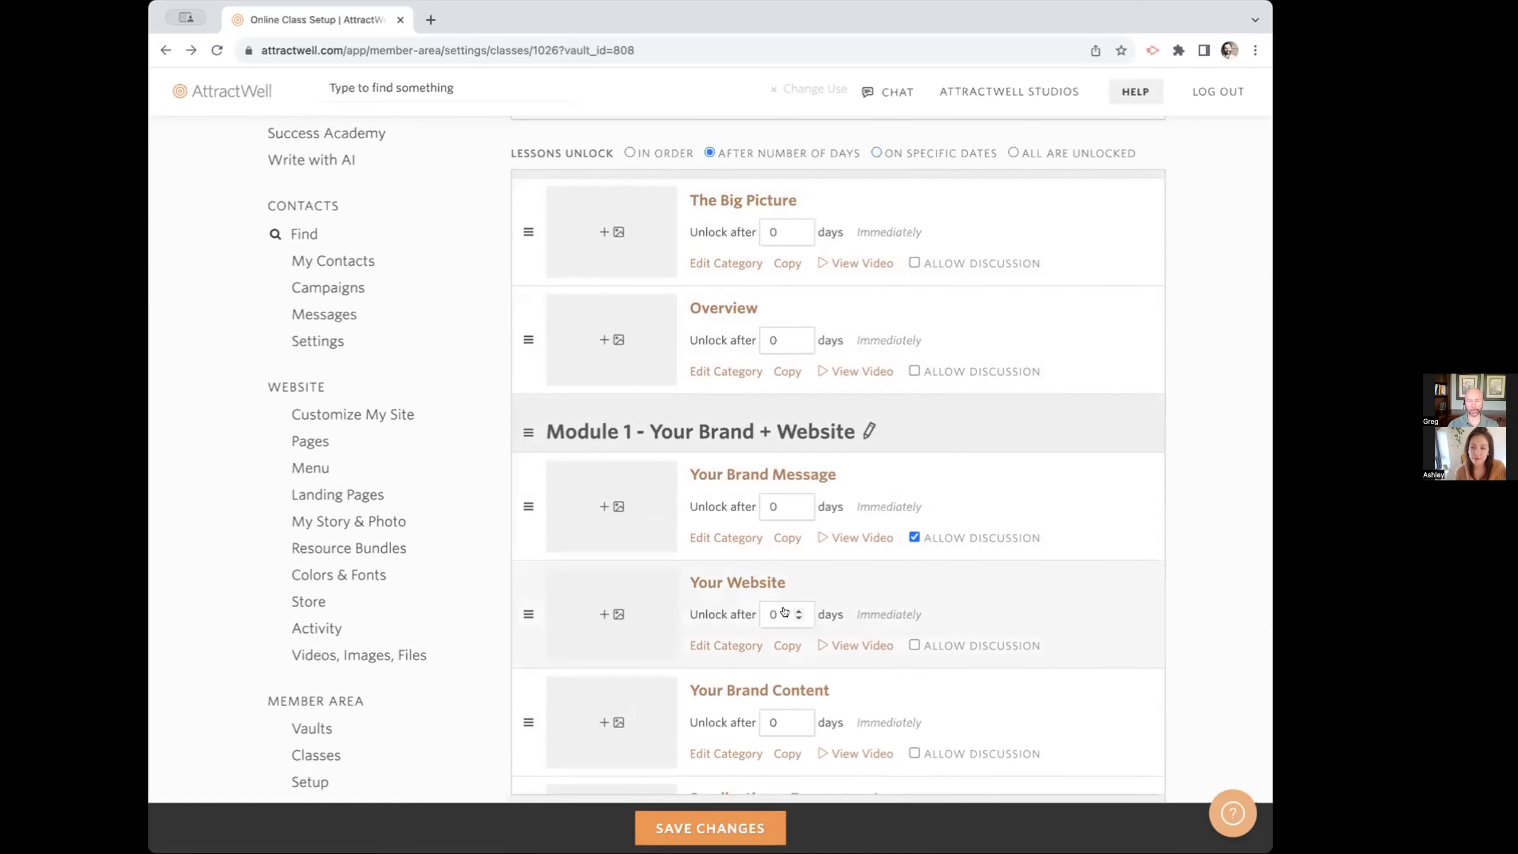
pyautogui.click(912, 153)
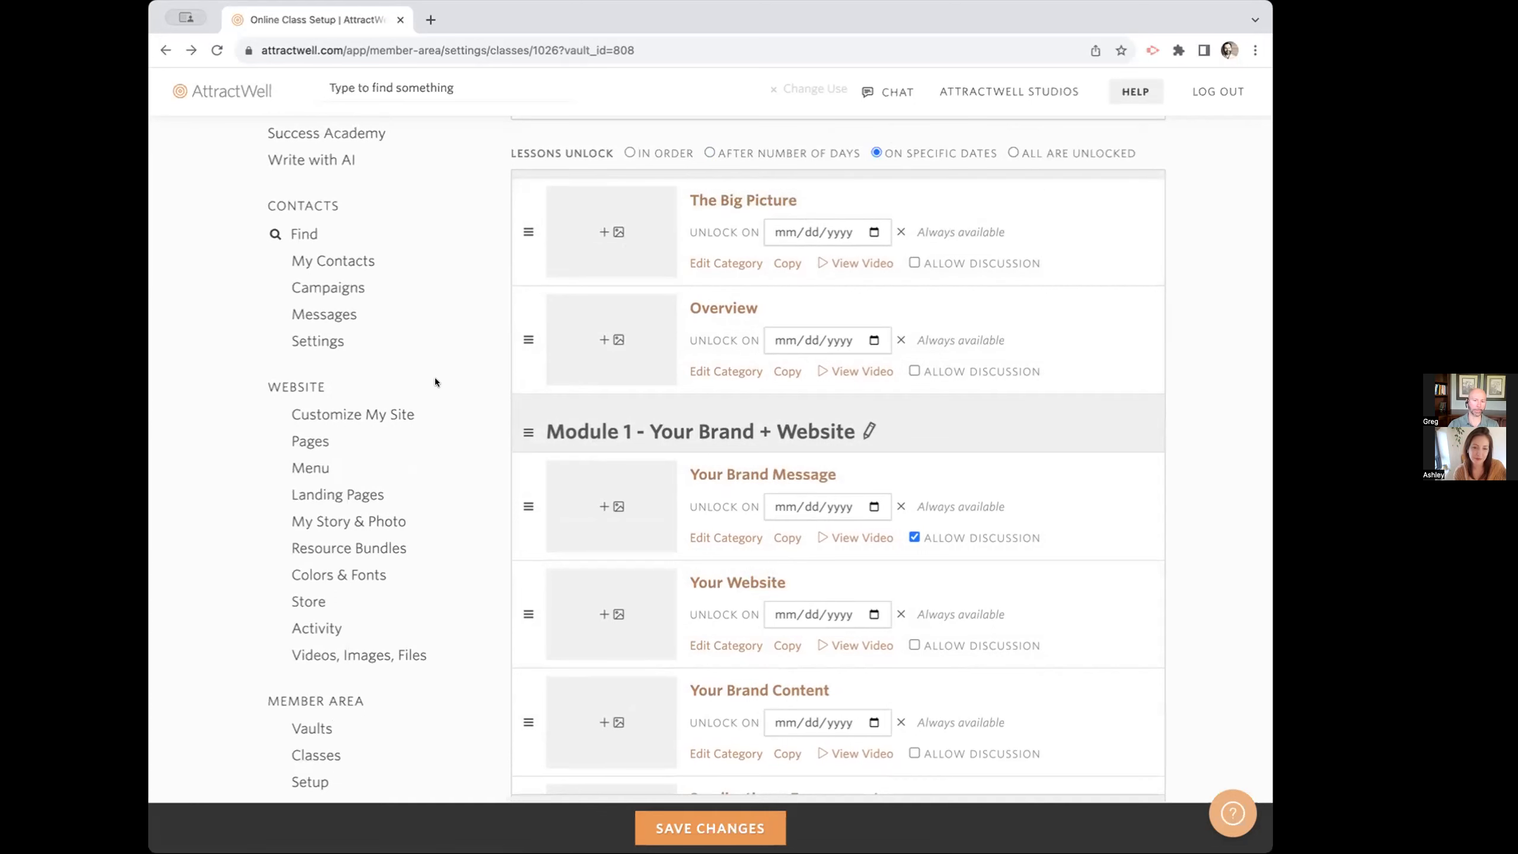
# Step: Open the Your Brand Message lesson of Module 1, leaving the class setup without saving its changes
pyautogui.click(777, 473)
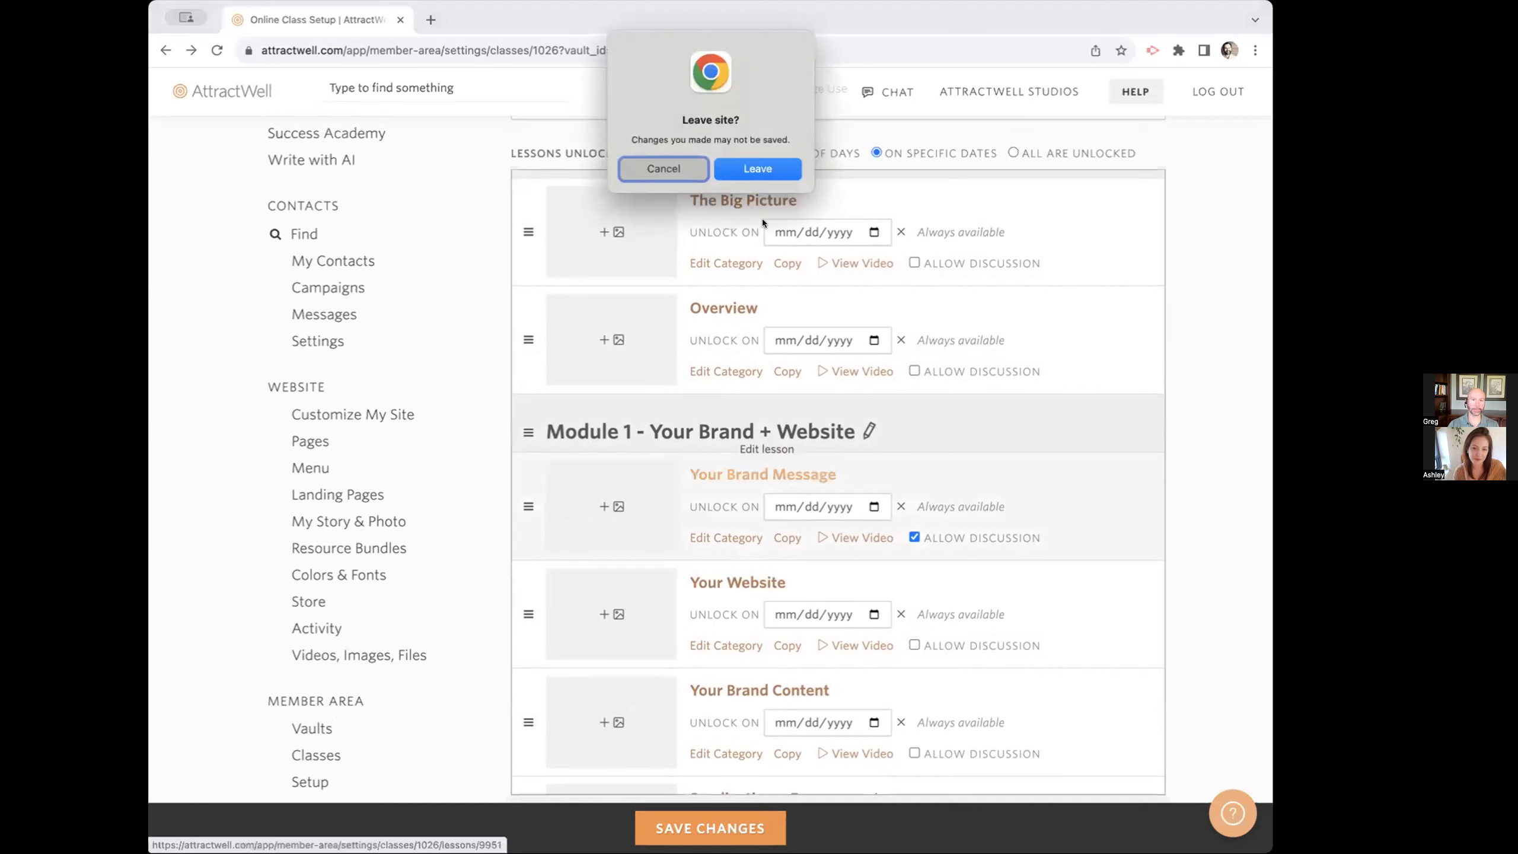
pyautogui.click(738, 167)
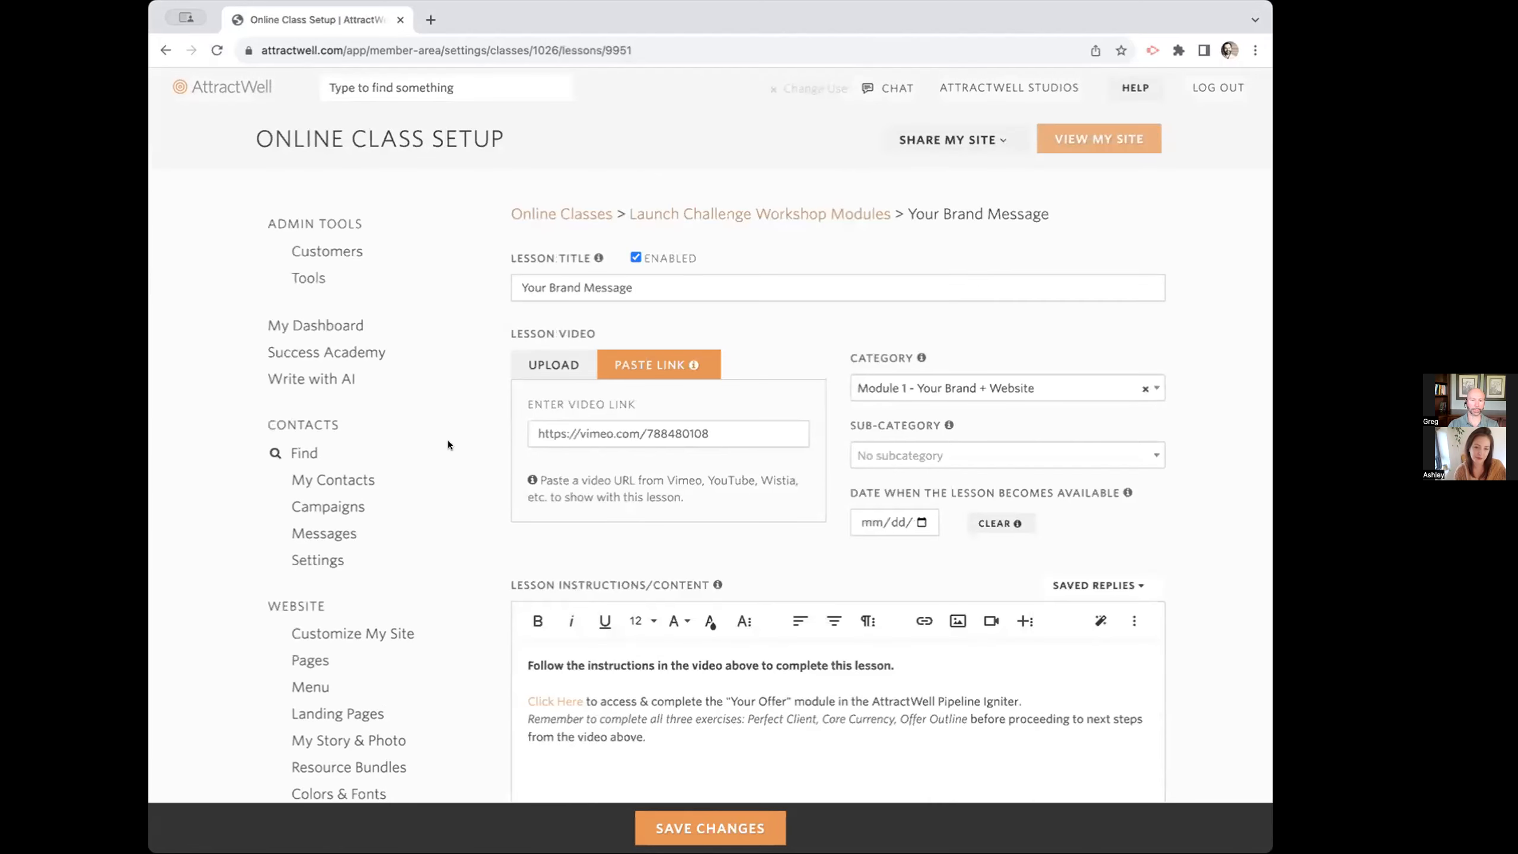
pyautogui.scroll(-3, 488, 442)
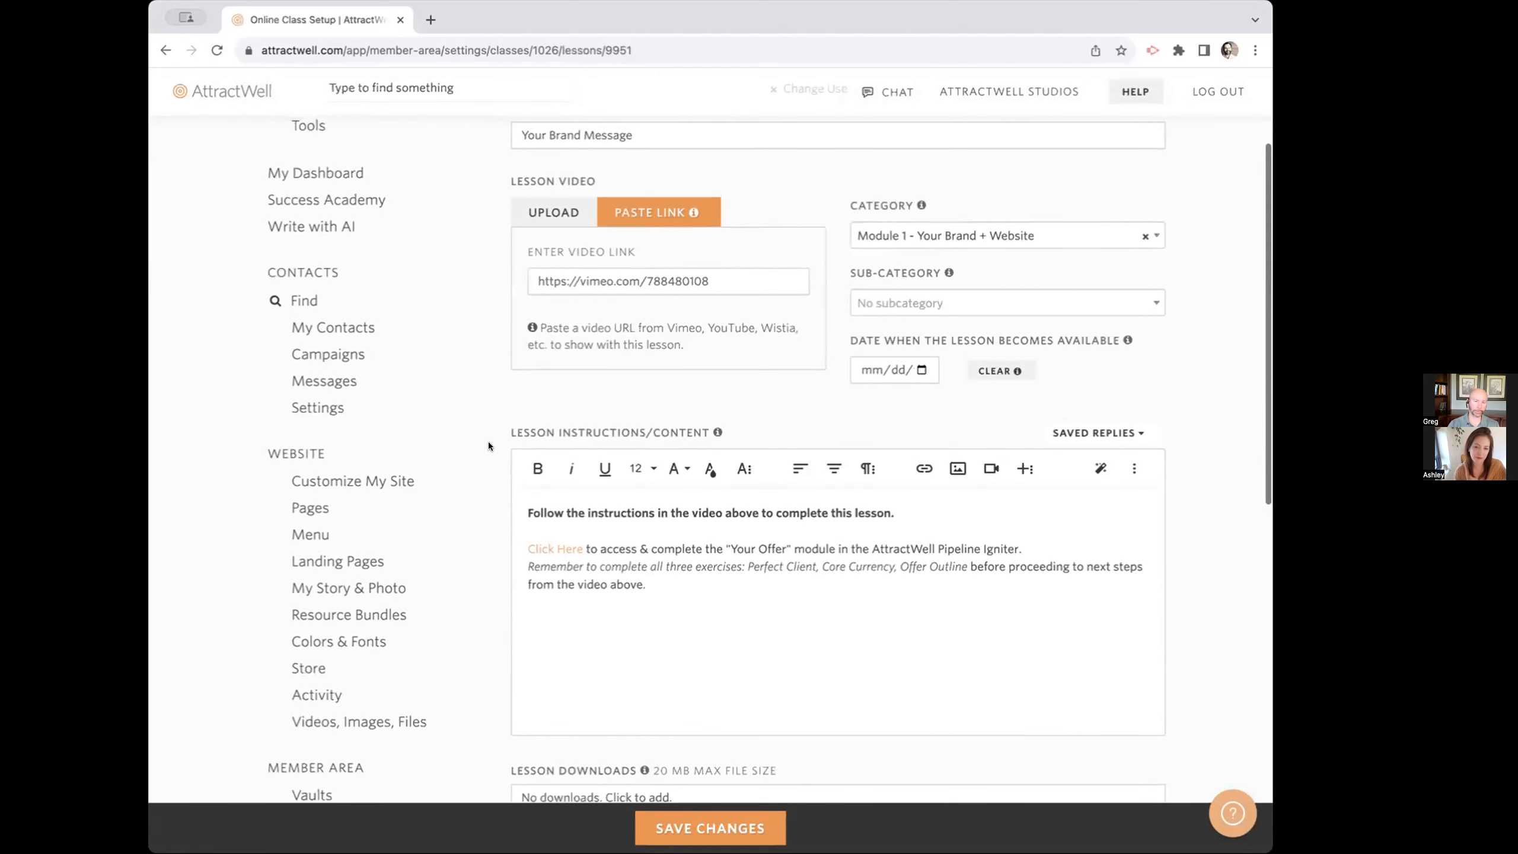
# Step: Show the upload option for the lesson video and look through the lesson's instructions, downloads and discussion settings
pyautogui.click(553, 212)
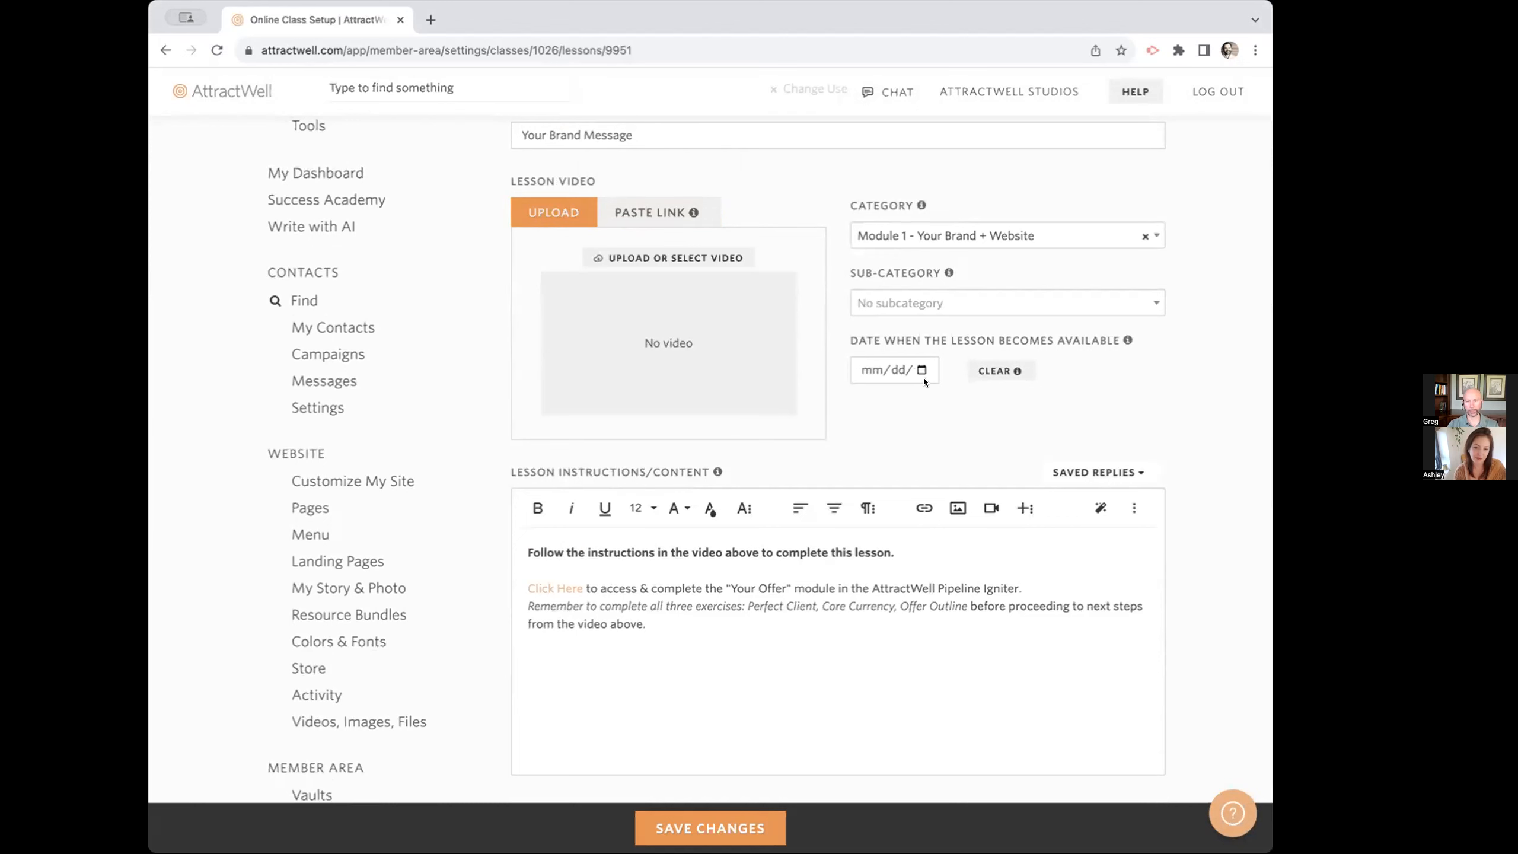
pyautogui.scroll(-5, 921, 379)
pyautogui.scroll(-10, 806, 455)
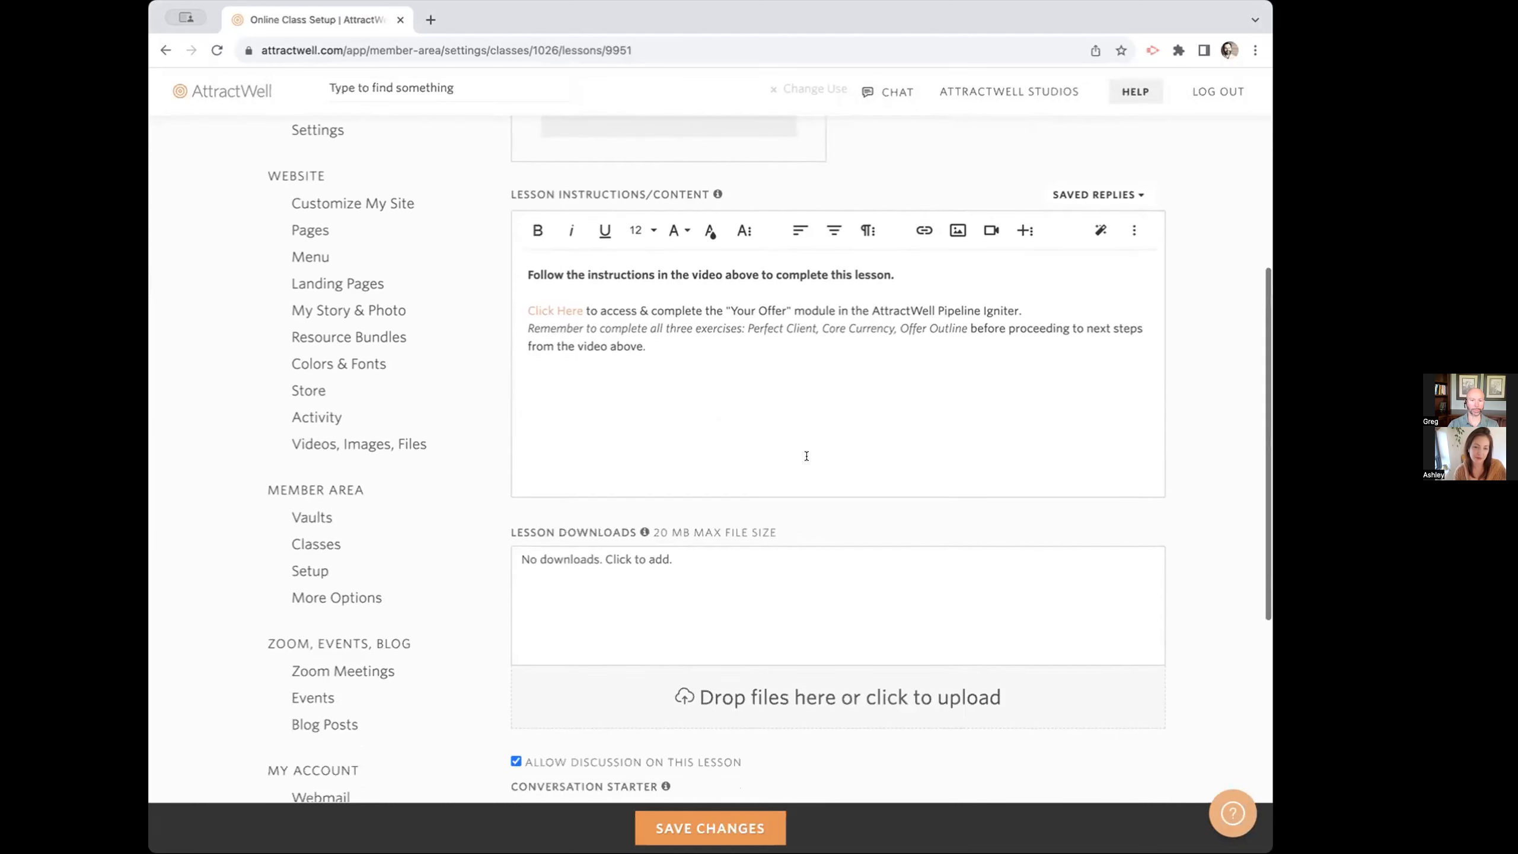
pyautogui.scroll(8, 806, 455)
pyautogui.scroll(9, 806, 455)
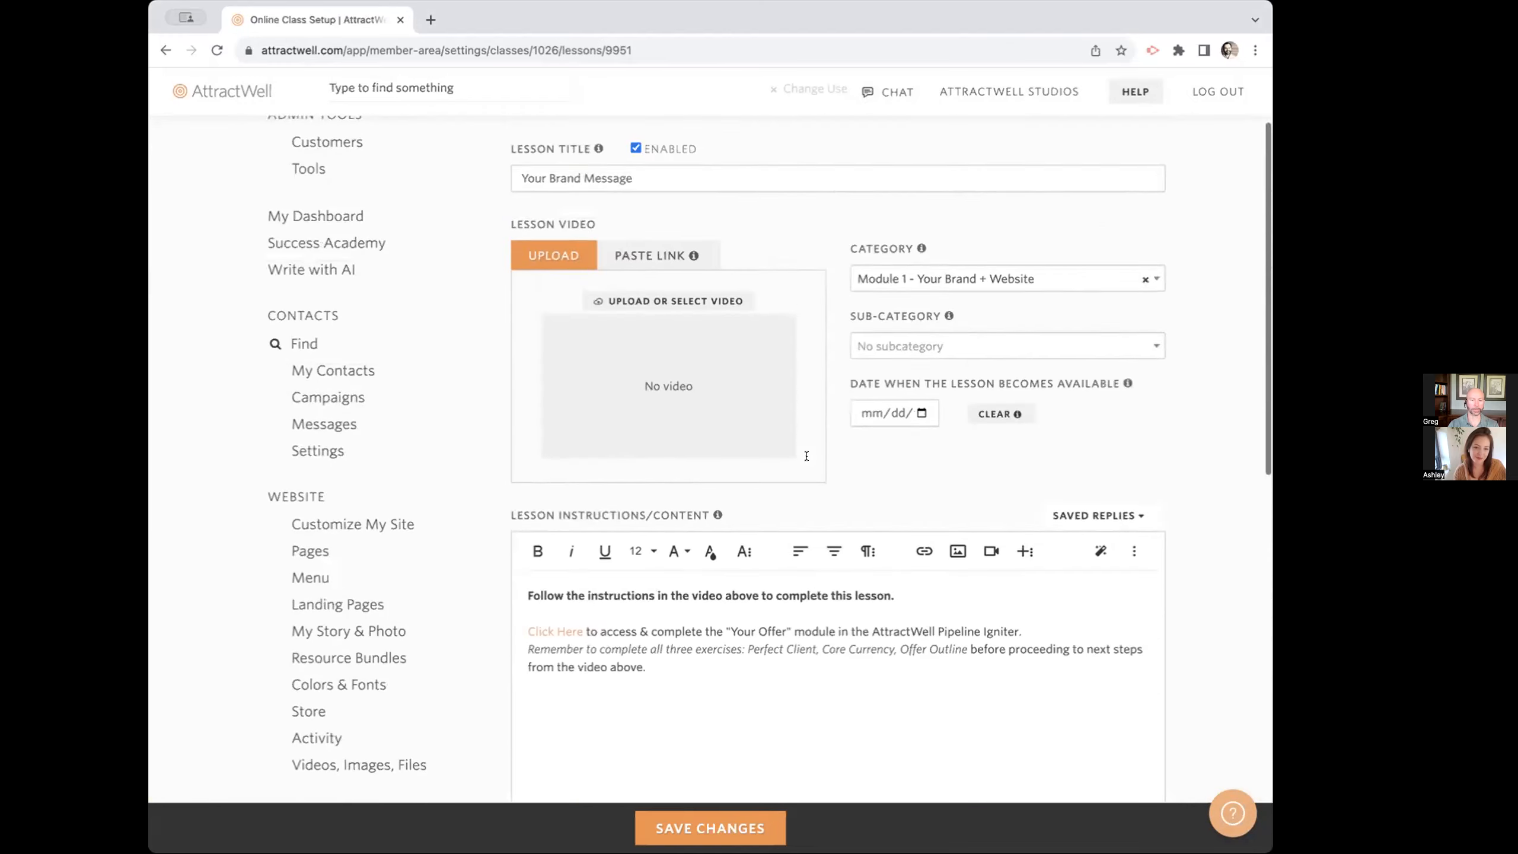
# Step: Return to the Launch Challenge Workshop Modules class setup and expand its lesson list
pyautogui.press('super+Left')
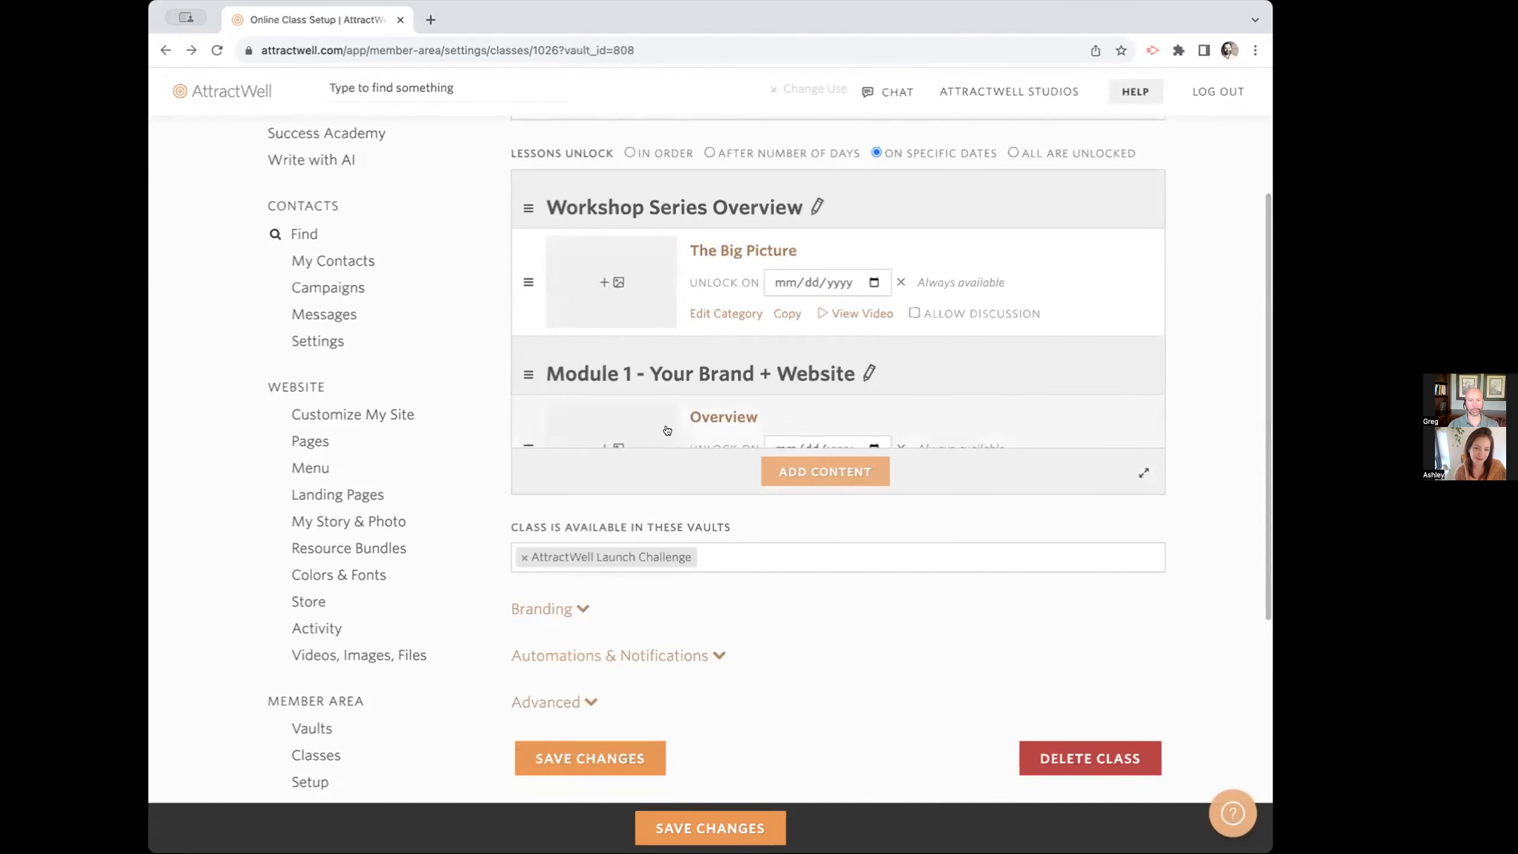
pyautogui.click(1143, 473)
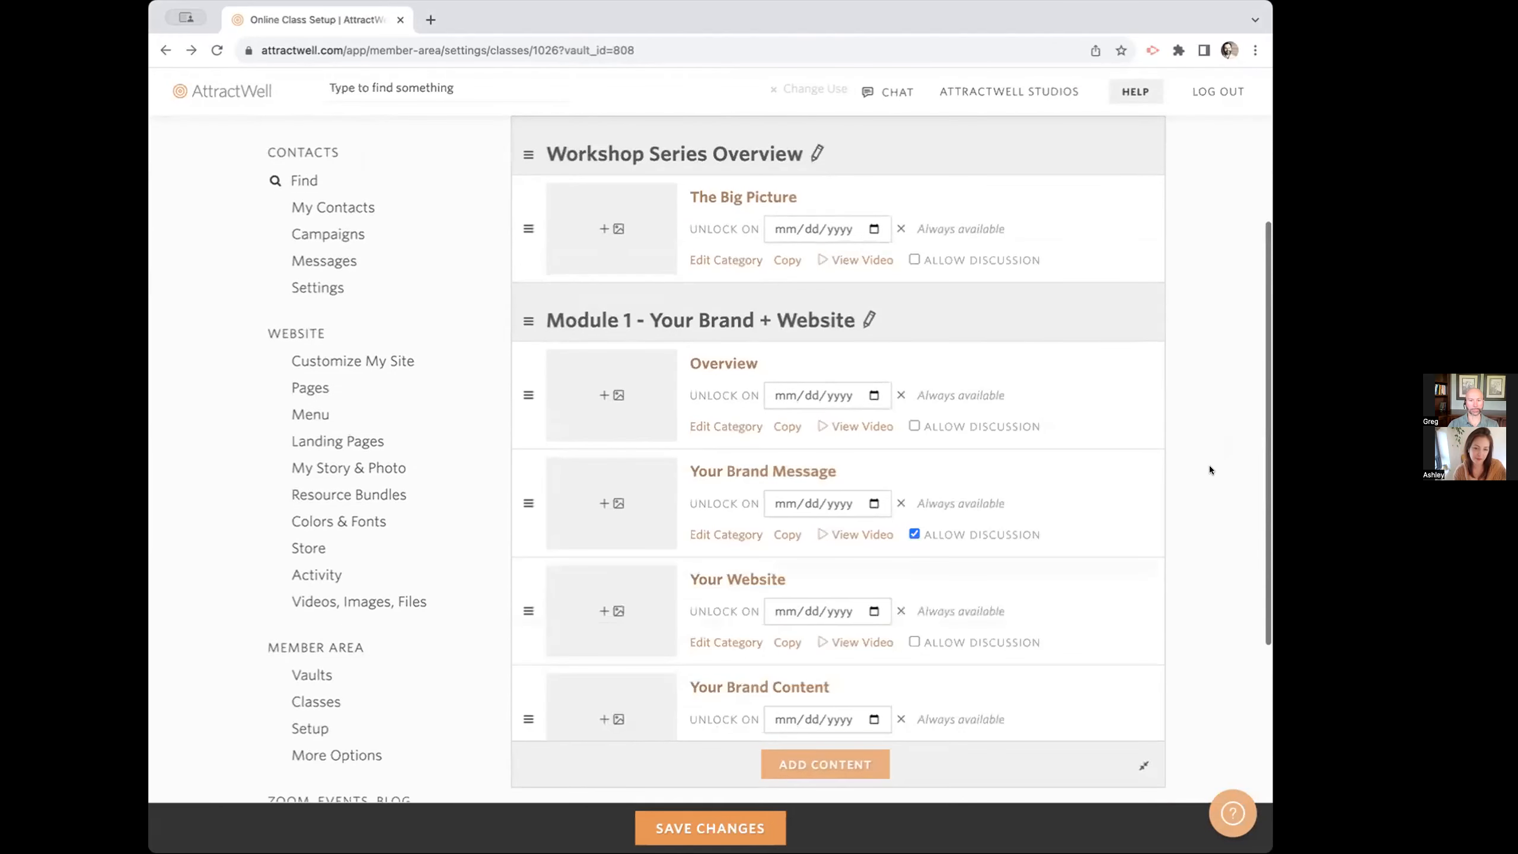
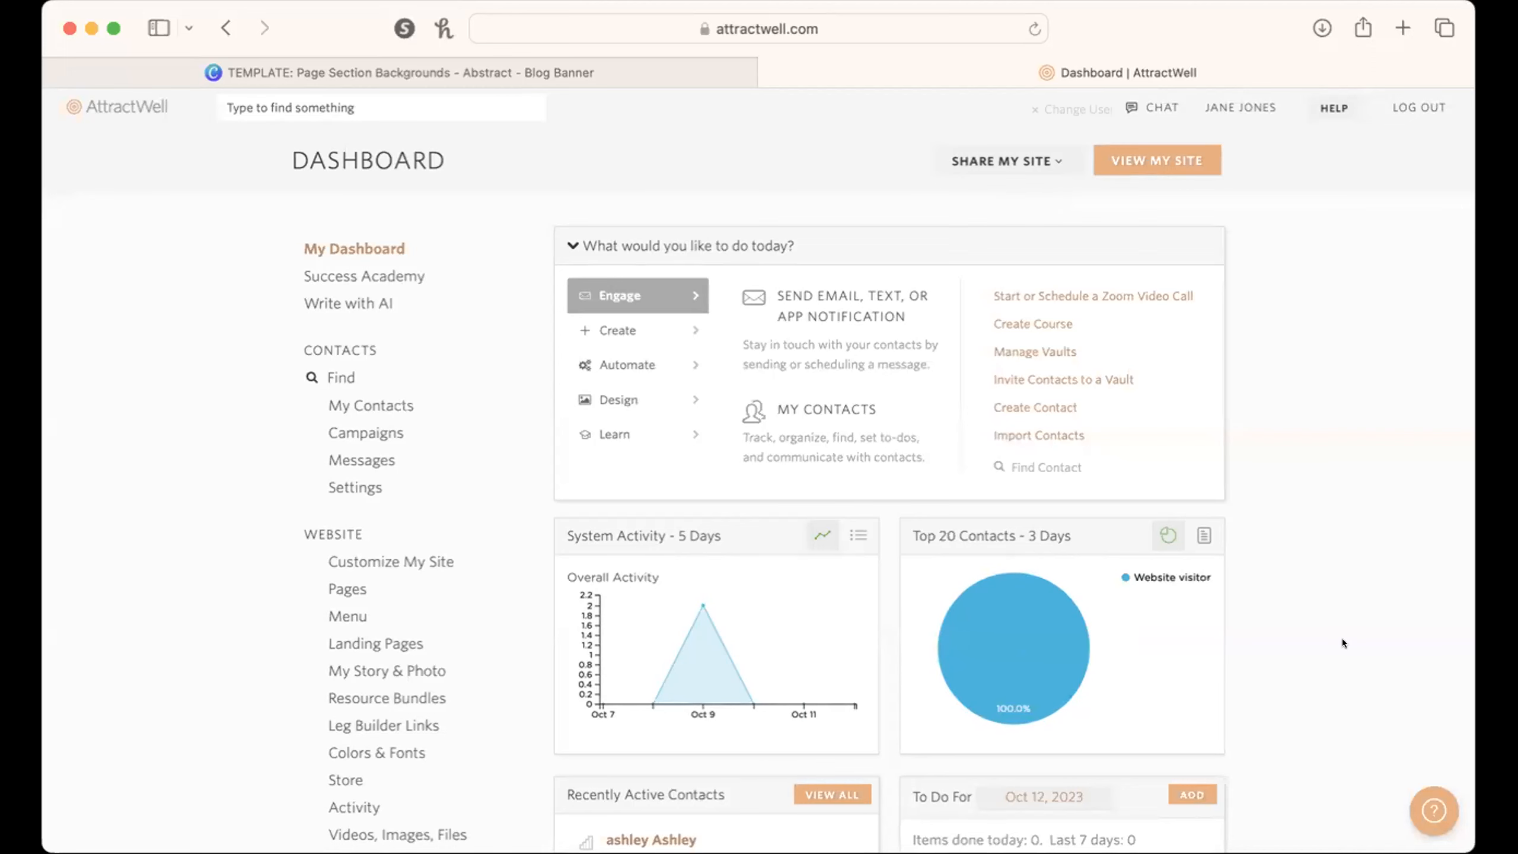
# Step: Go to the website pages and start creating a new page
pyautogui.scroll(-1, 1342, 638)
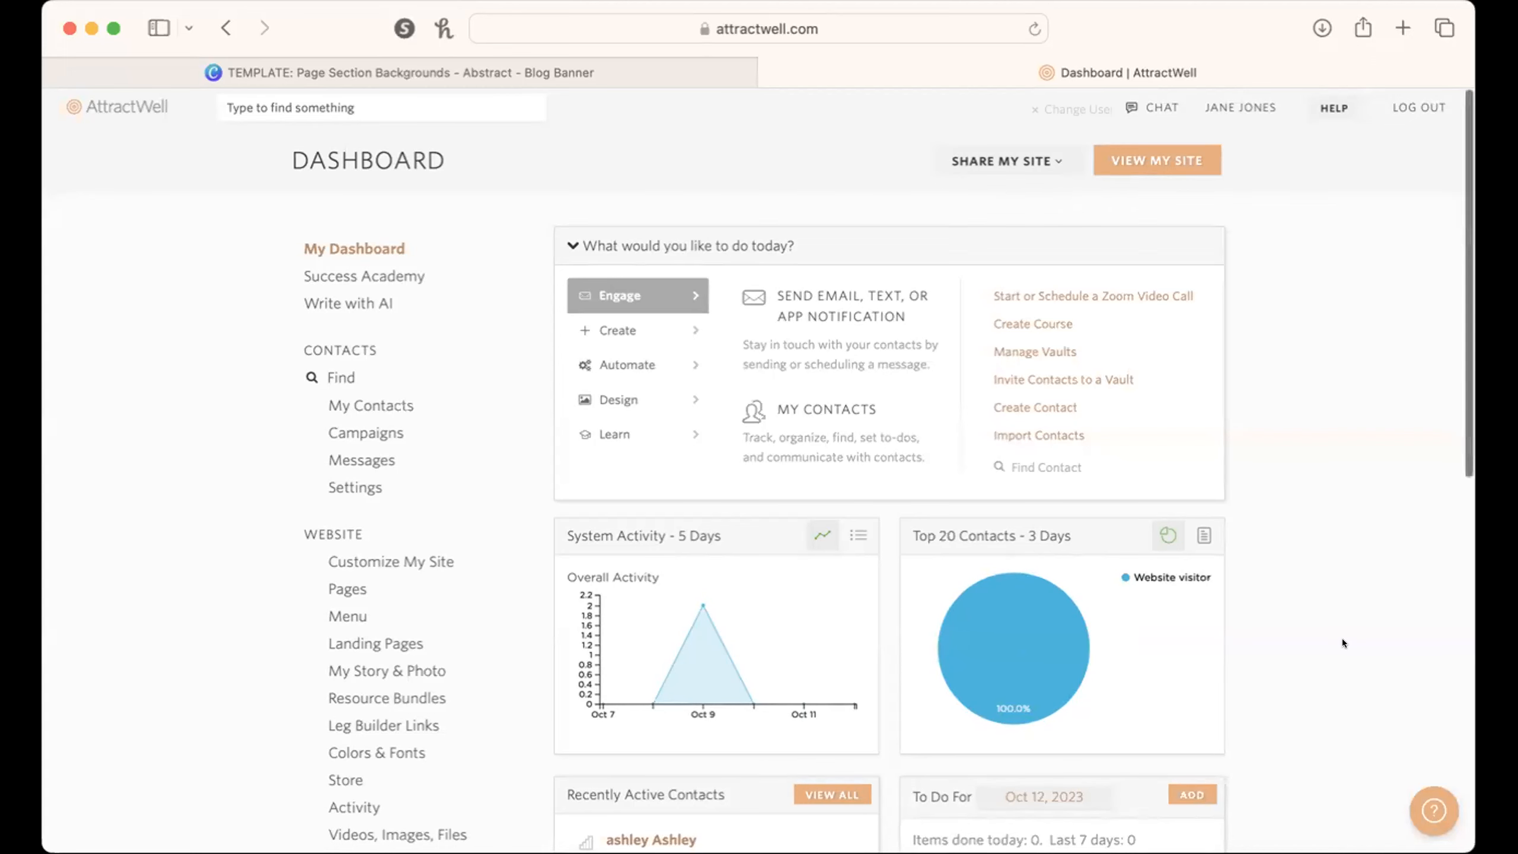
pyautogui.click(342, 573)
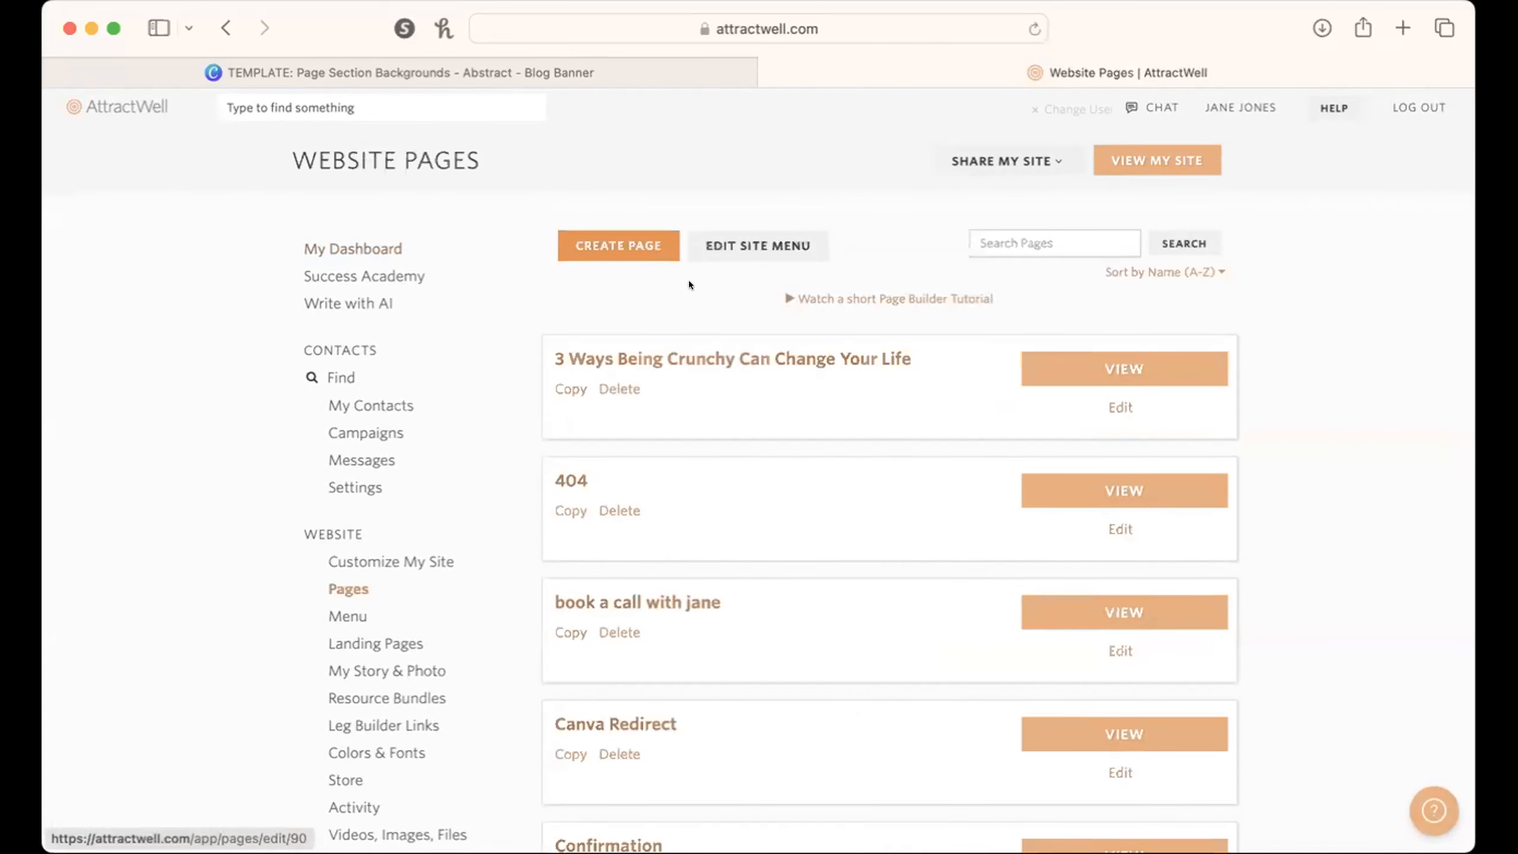
pyautogui.click(598, 253)
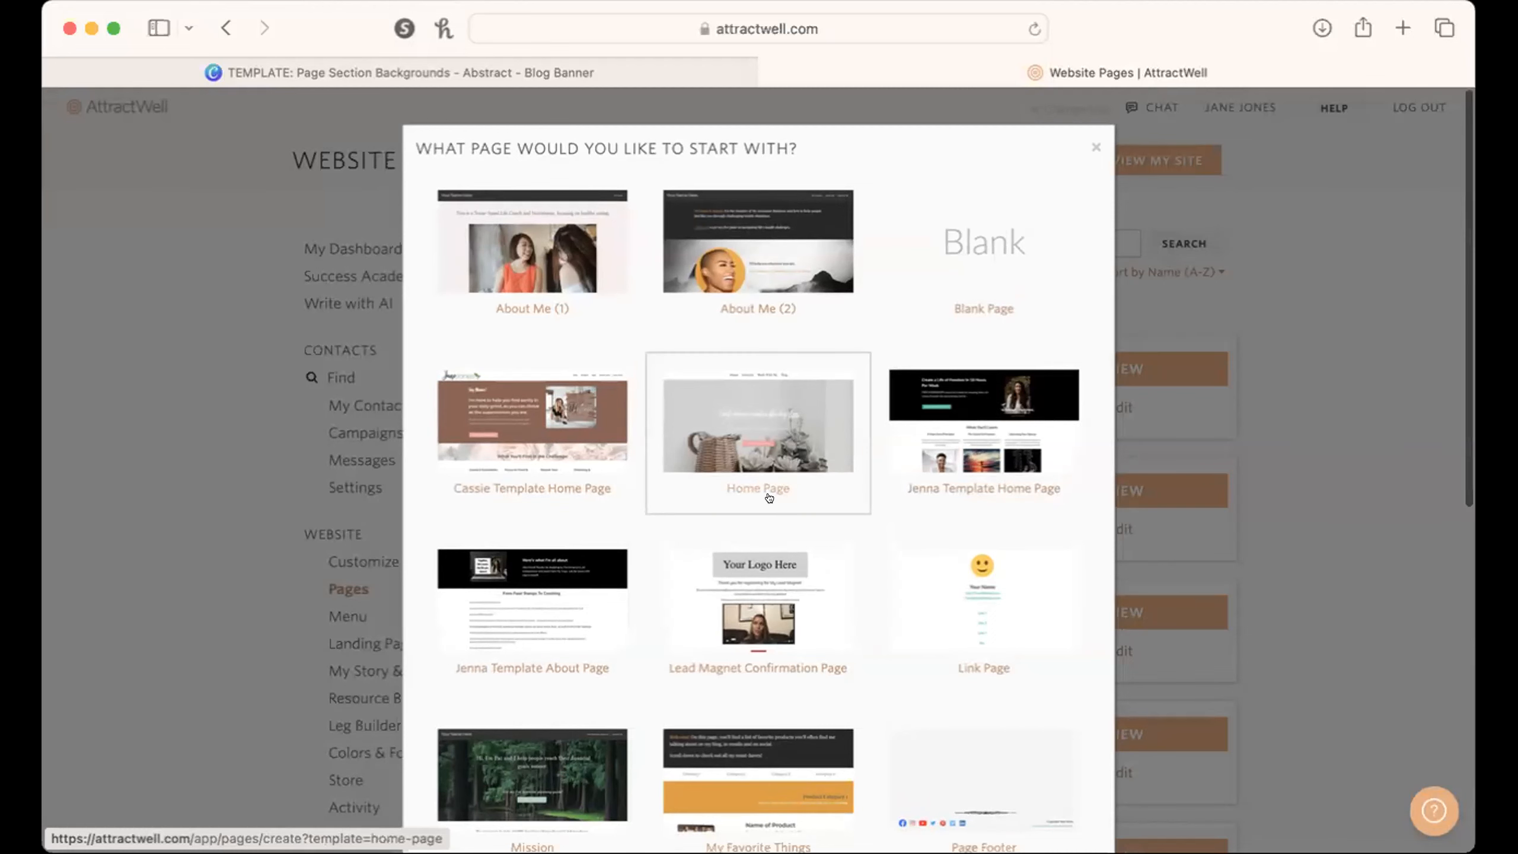
# Step: Browse the page templates and start the new page from the Mission template
pyautogui.scroll(-3, 768, 498)
pyautogui.scroll(3, 769, 498)
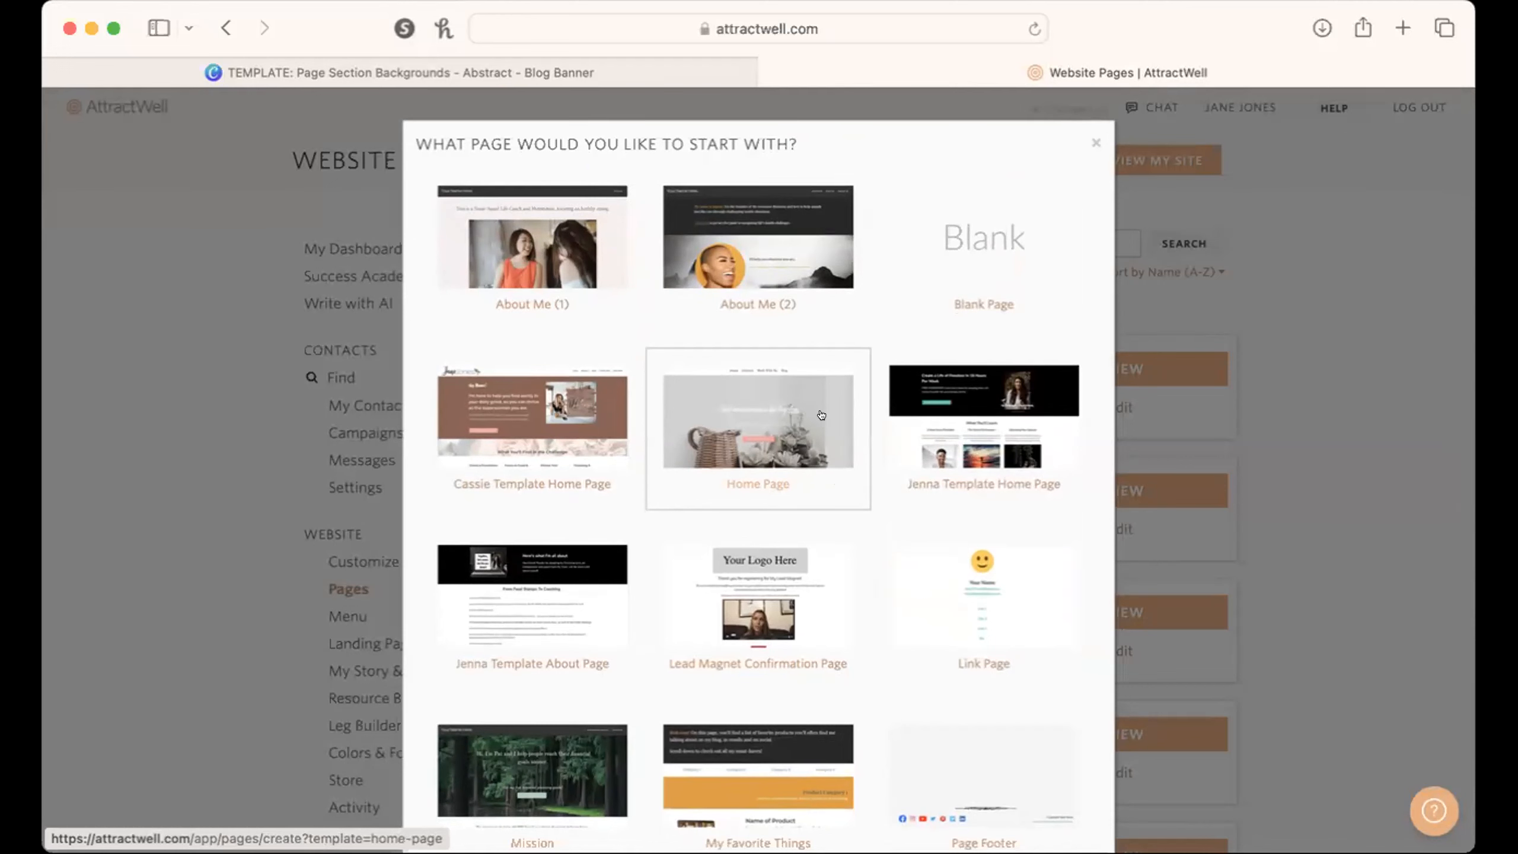
pyautogui.scroll(-4, 822, 485)
pyautogui.scroll(-5, 823, 489)
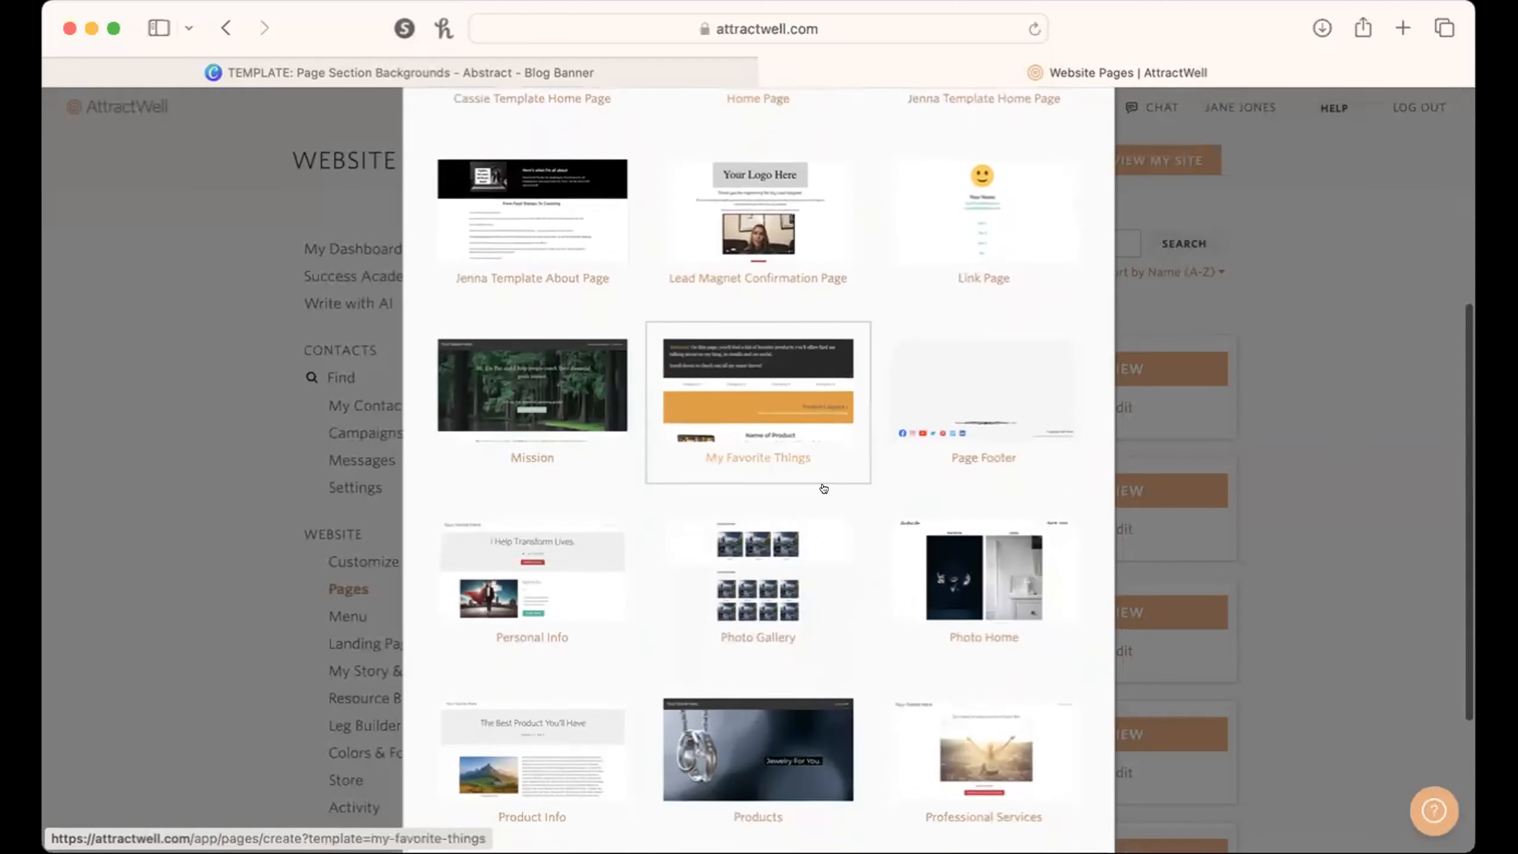
pyautogui.scroll(4, 823, 488)
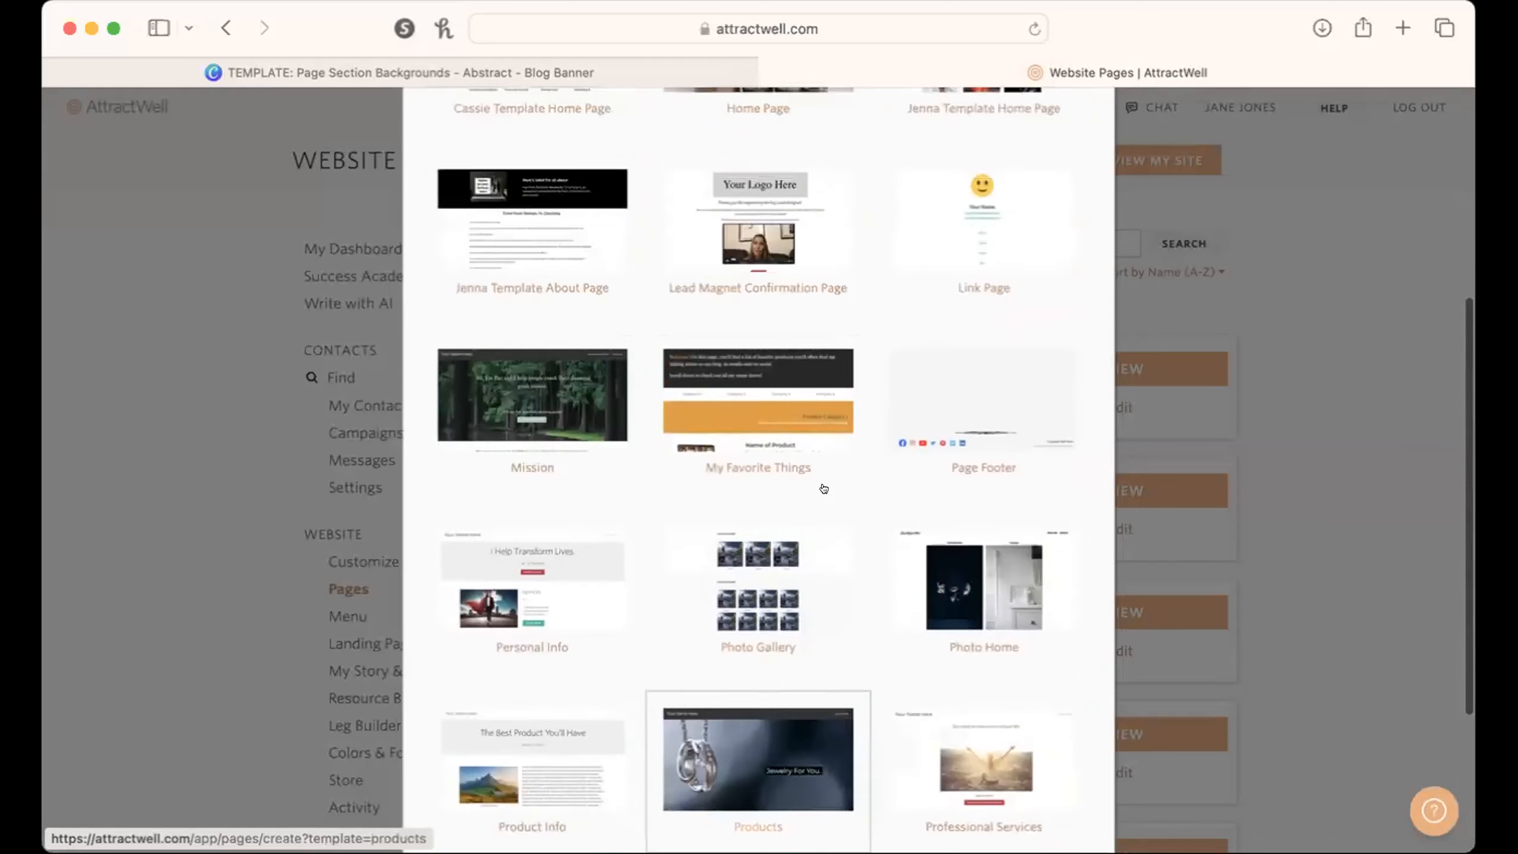
pyautogui.click(523, 461)
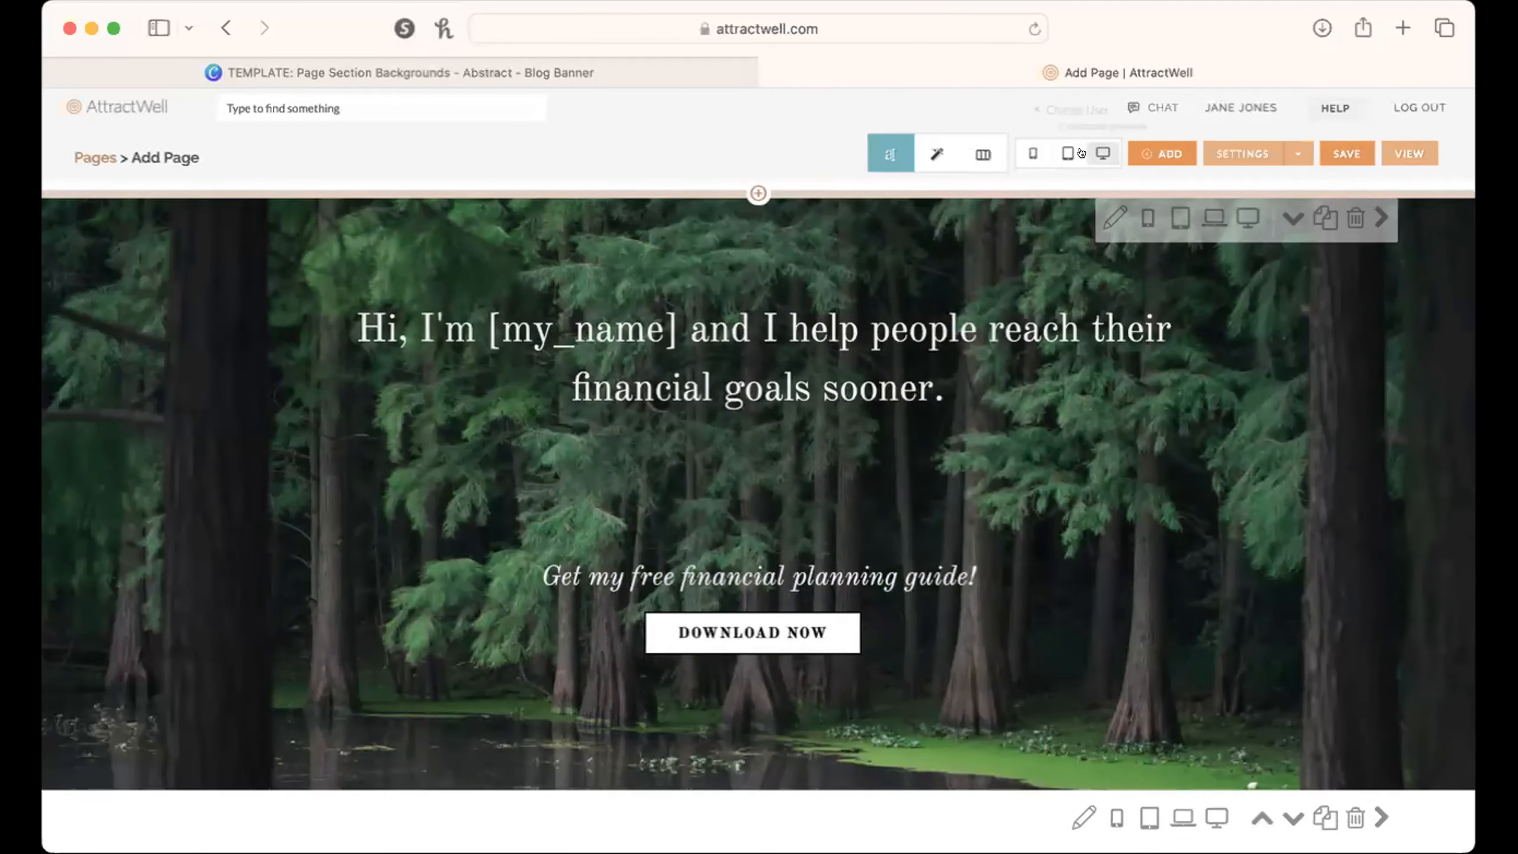
# Step: Preview the new page at computer size and look through it from the header down to the footer
pyautogui.click(1099, 152)
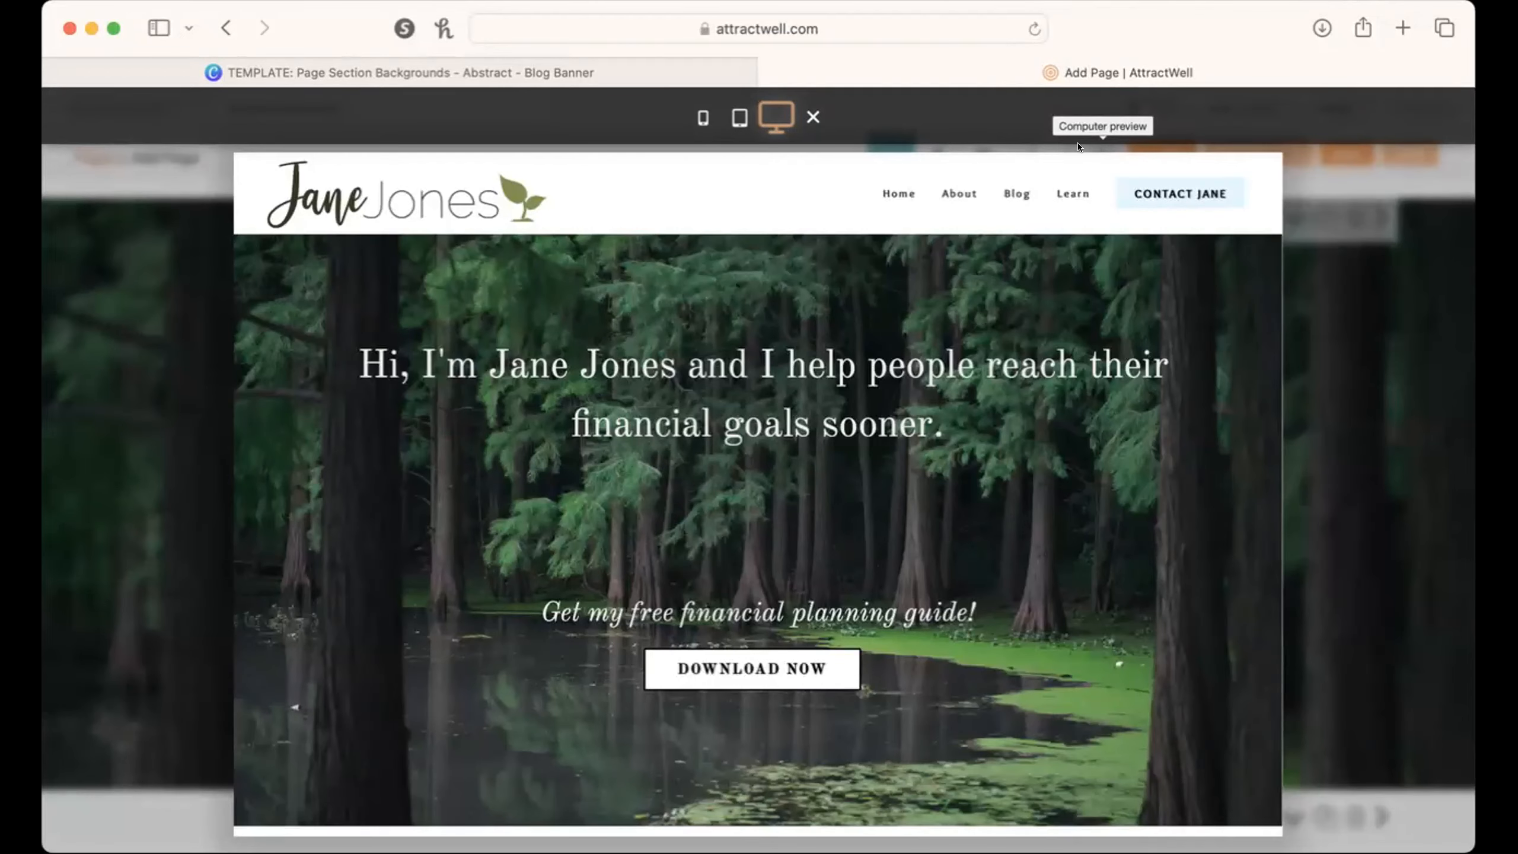
pyautogui.scroll(-10, 837, 445)
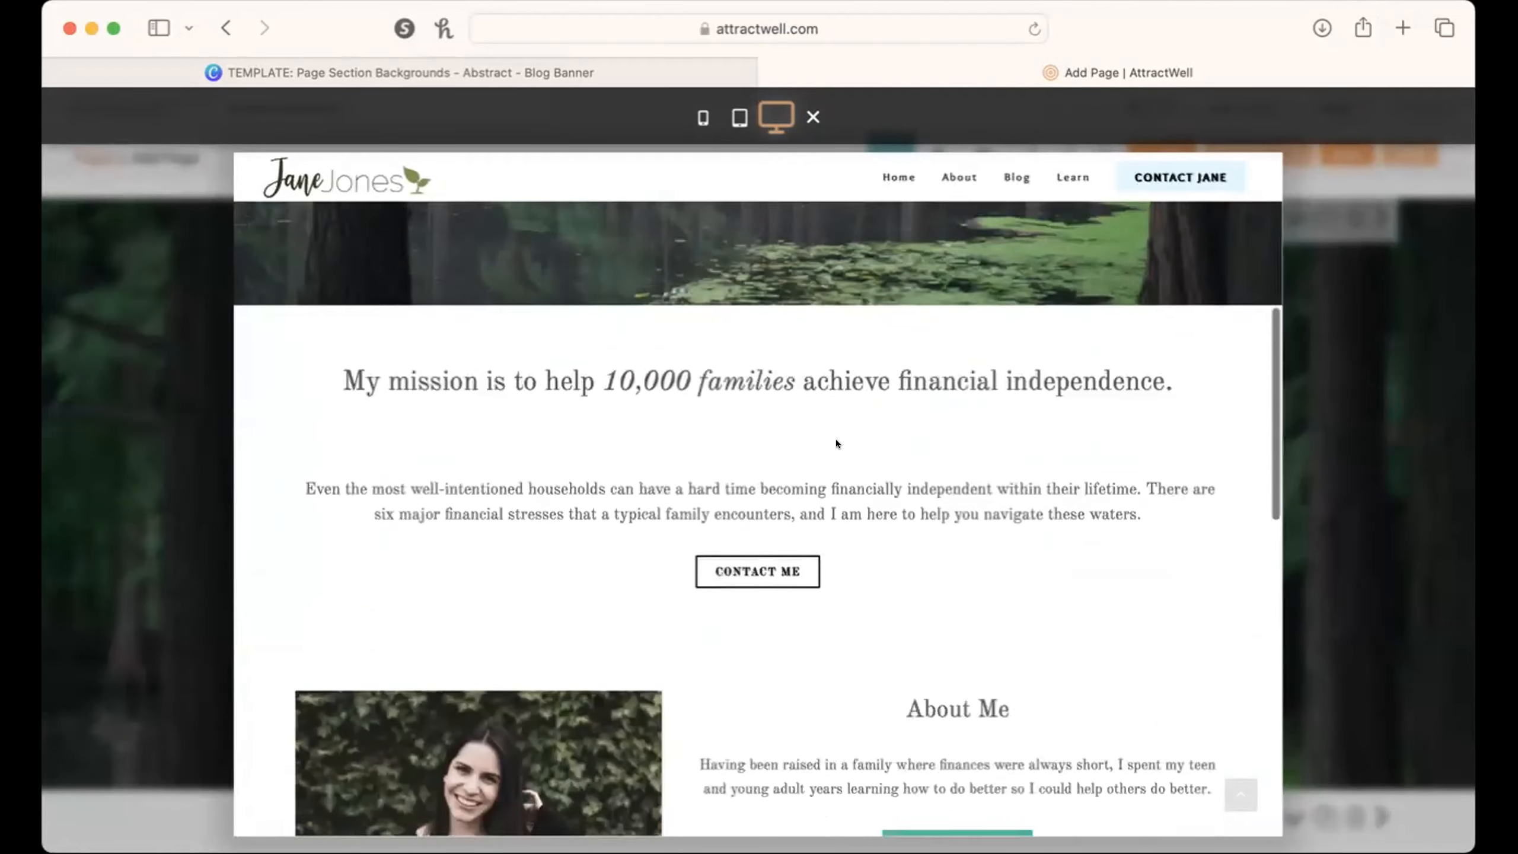
pyautogui.scroll(-15, 835, 438)
pyautogui.scroll(8, 834, 439)
pyautogui.scroll(8, 835, 442)
pyautogui.scroll(-20, 836, 431)
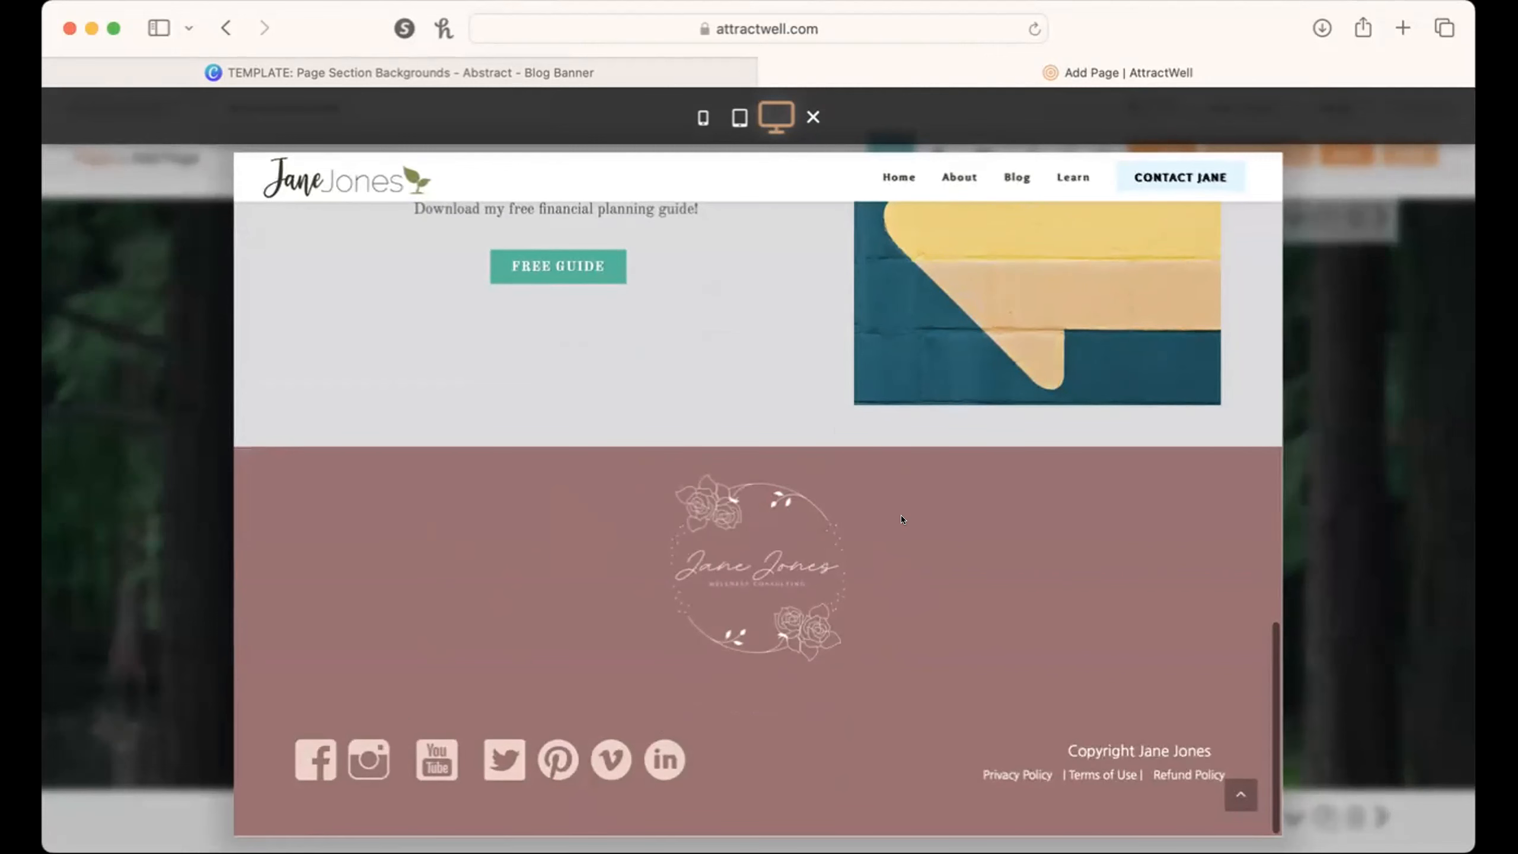
pyautogui.scroll(20, 901, 517)
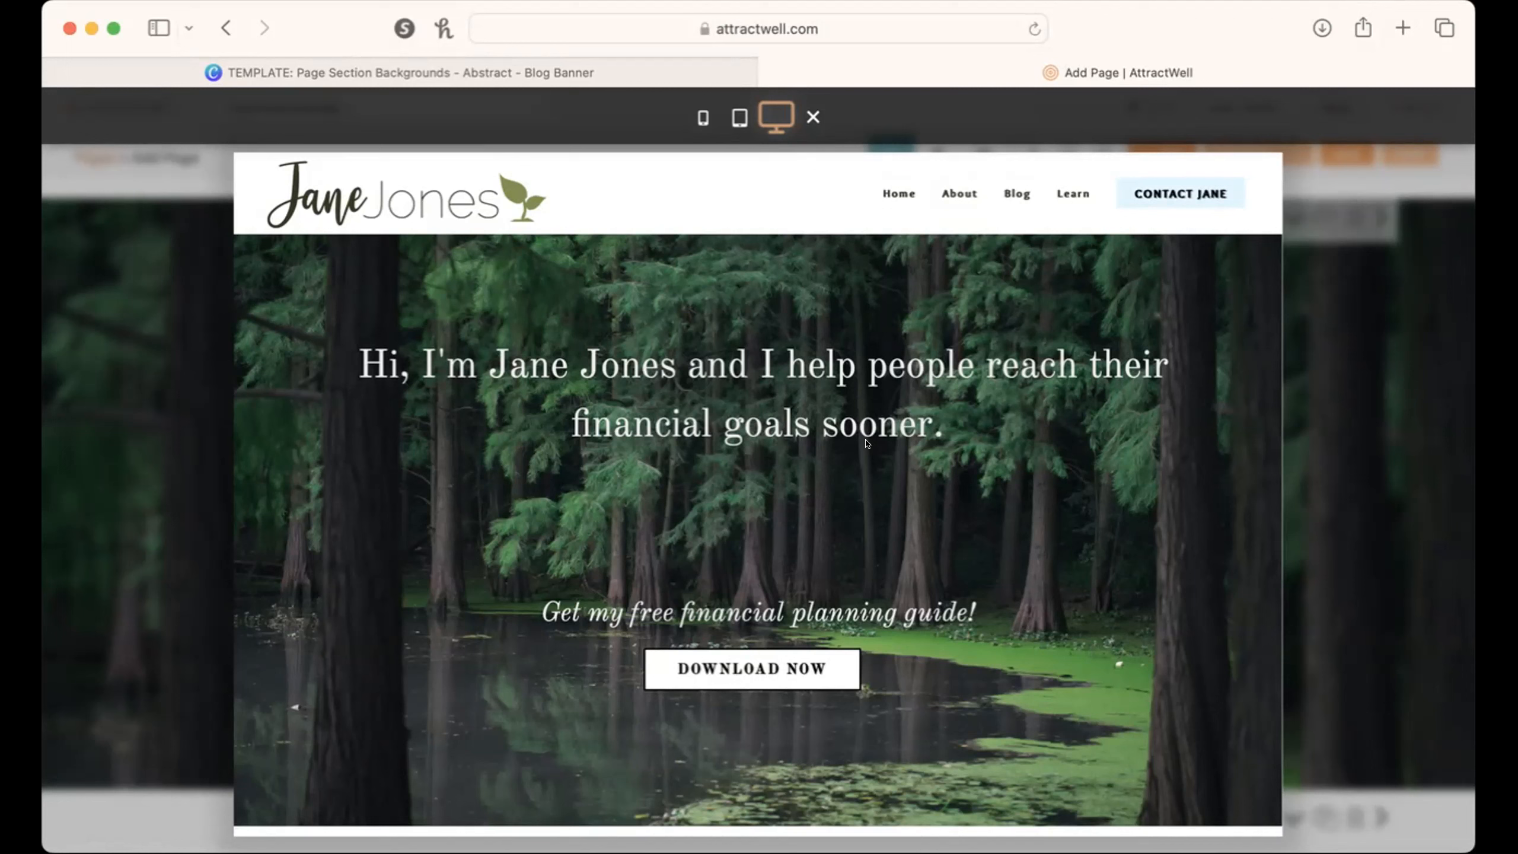
# Step: Check the Download Now pop-up form in the preview, look through the sections below, and leave the preview
pyautogui.click(743, 668)
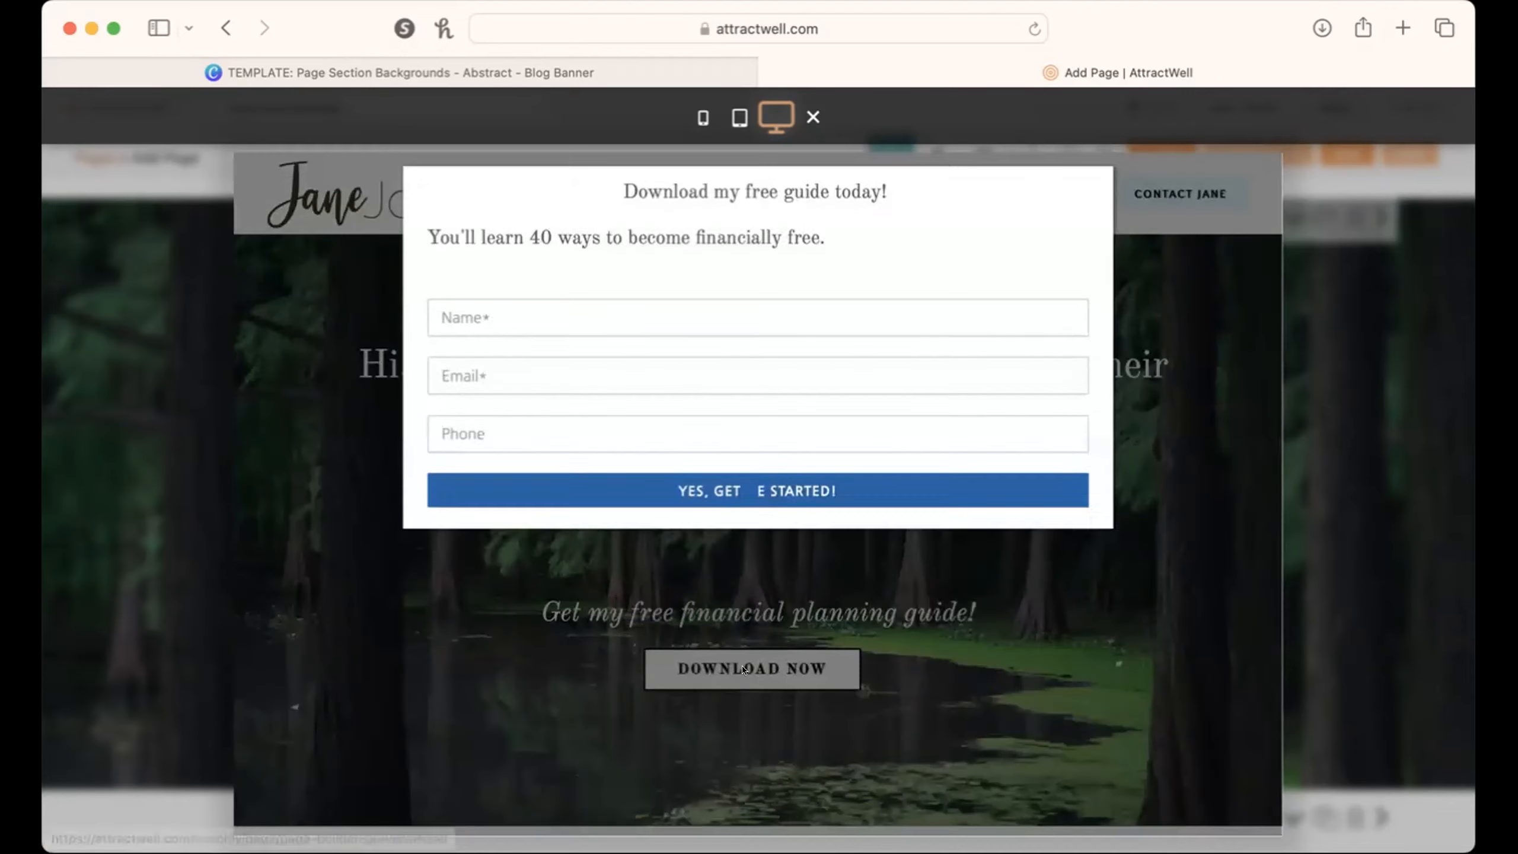
pyautogui.click(922, 686)
pyautogui.scroll(-6, 923, 686)
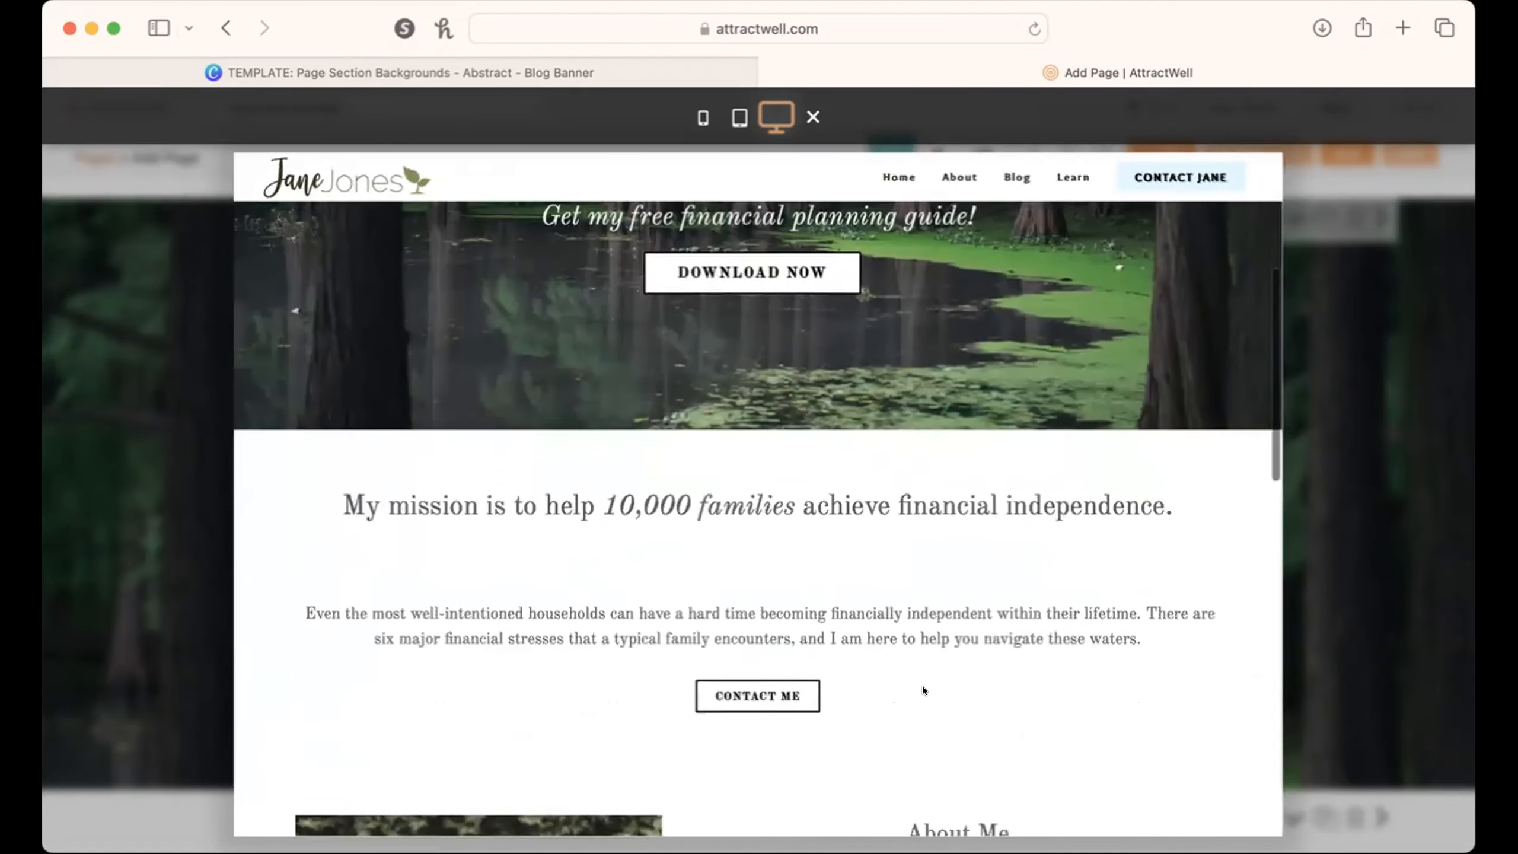
pyautogui.scroll(-8, 922, 686)
pyautogui.scroll(-2, 923, 690)
pyautogui.scroll(15, 922, 690)
pyautogui.click(1397, 484)
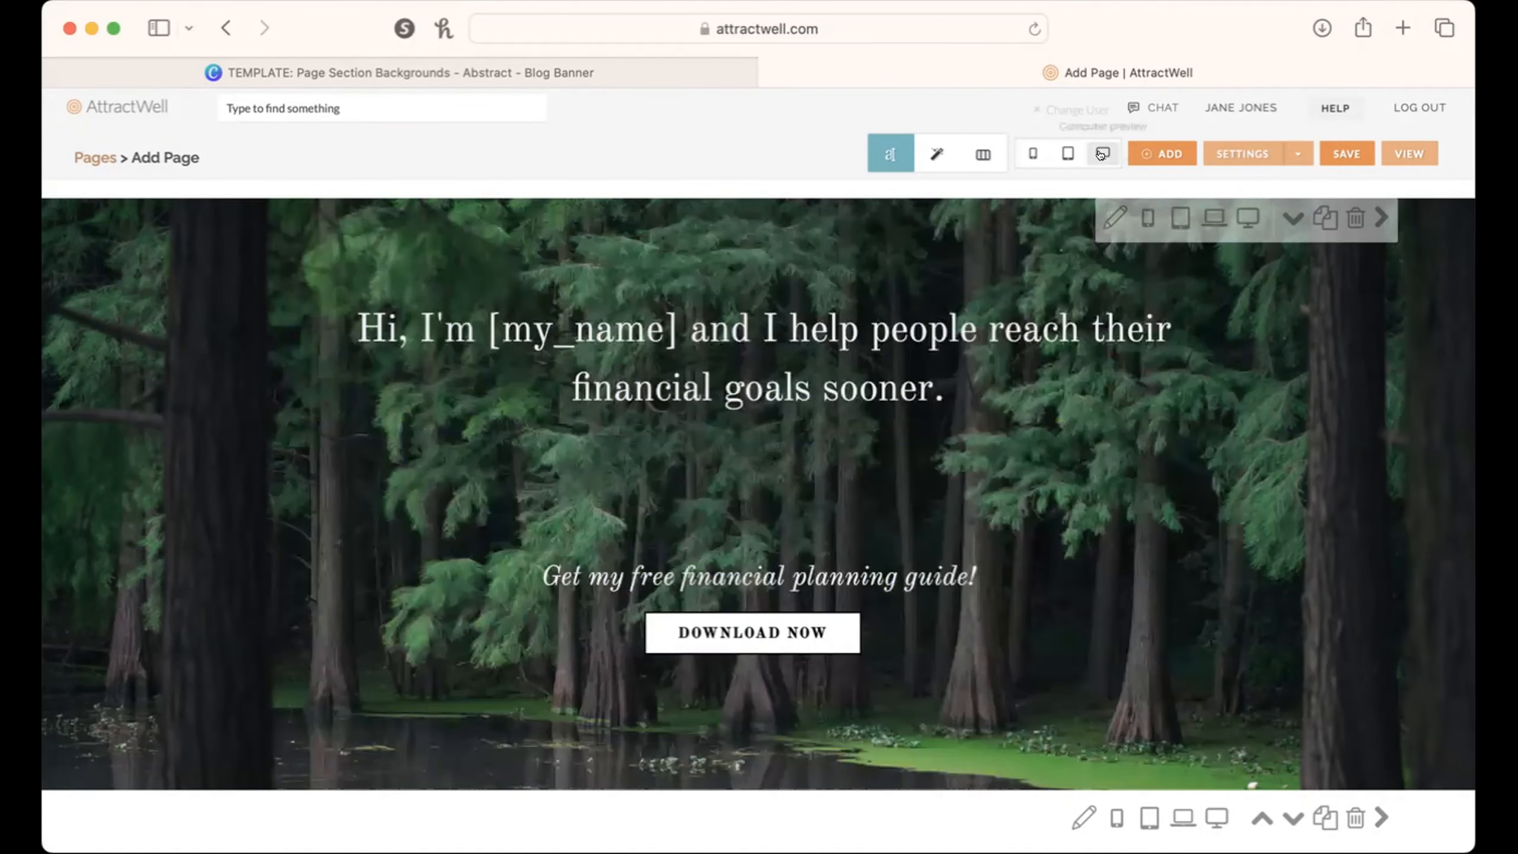
# Step: View the top of the page in the computer preview once more and return to the page editor
pyautogui.click(1102, 153)
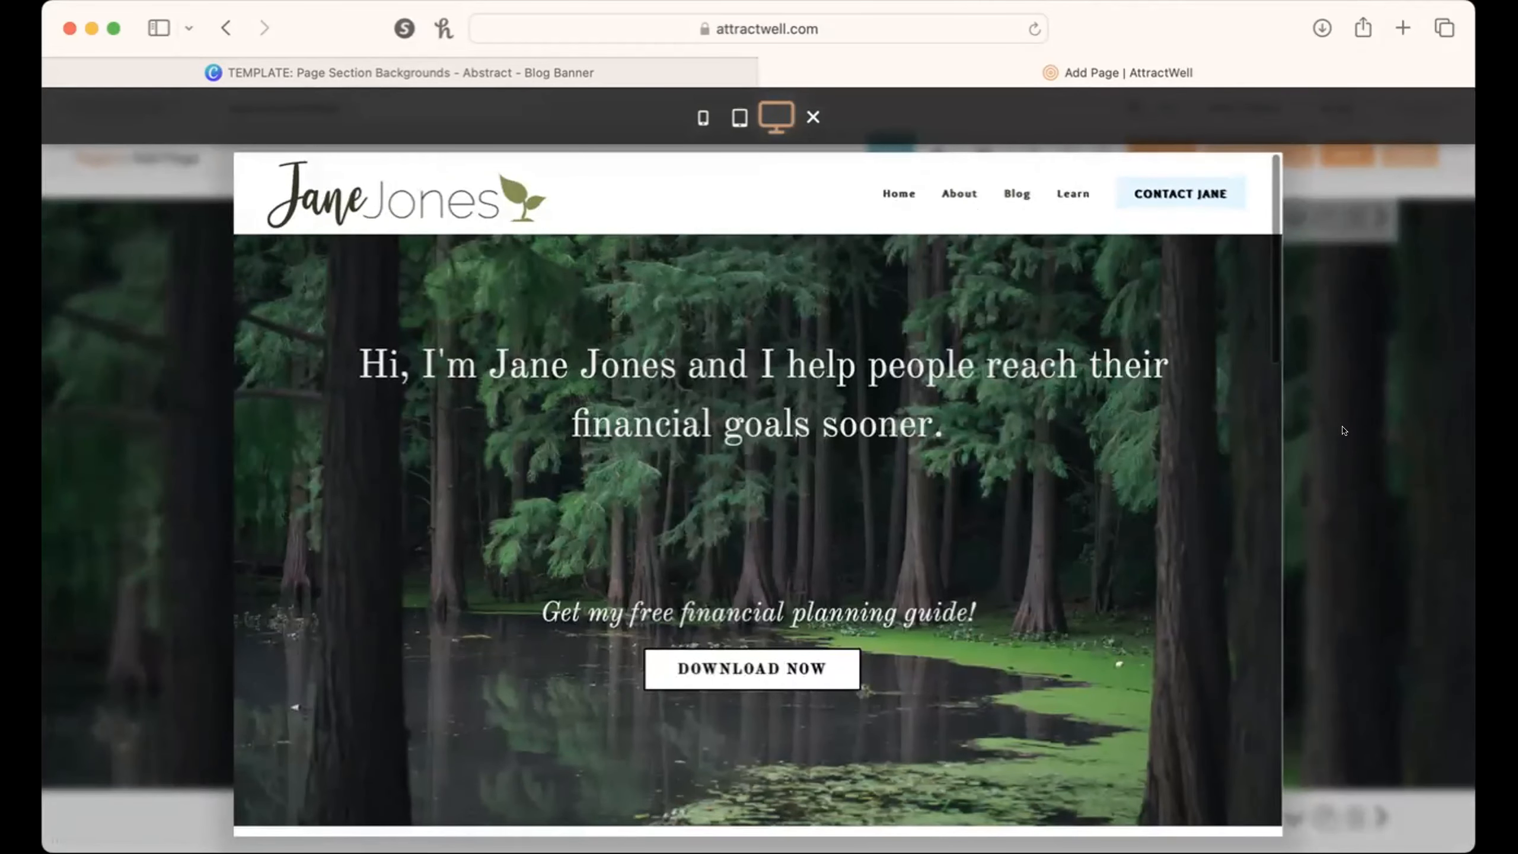
pyautogui.click(1343, 431)
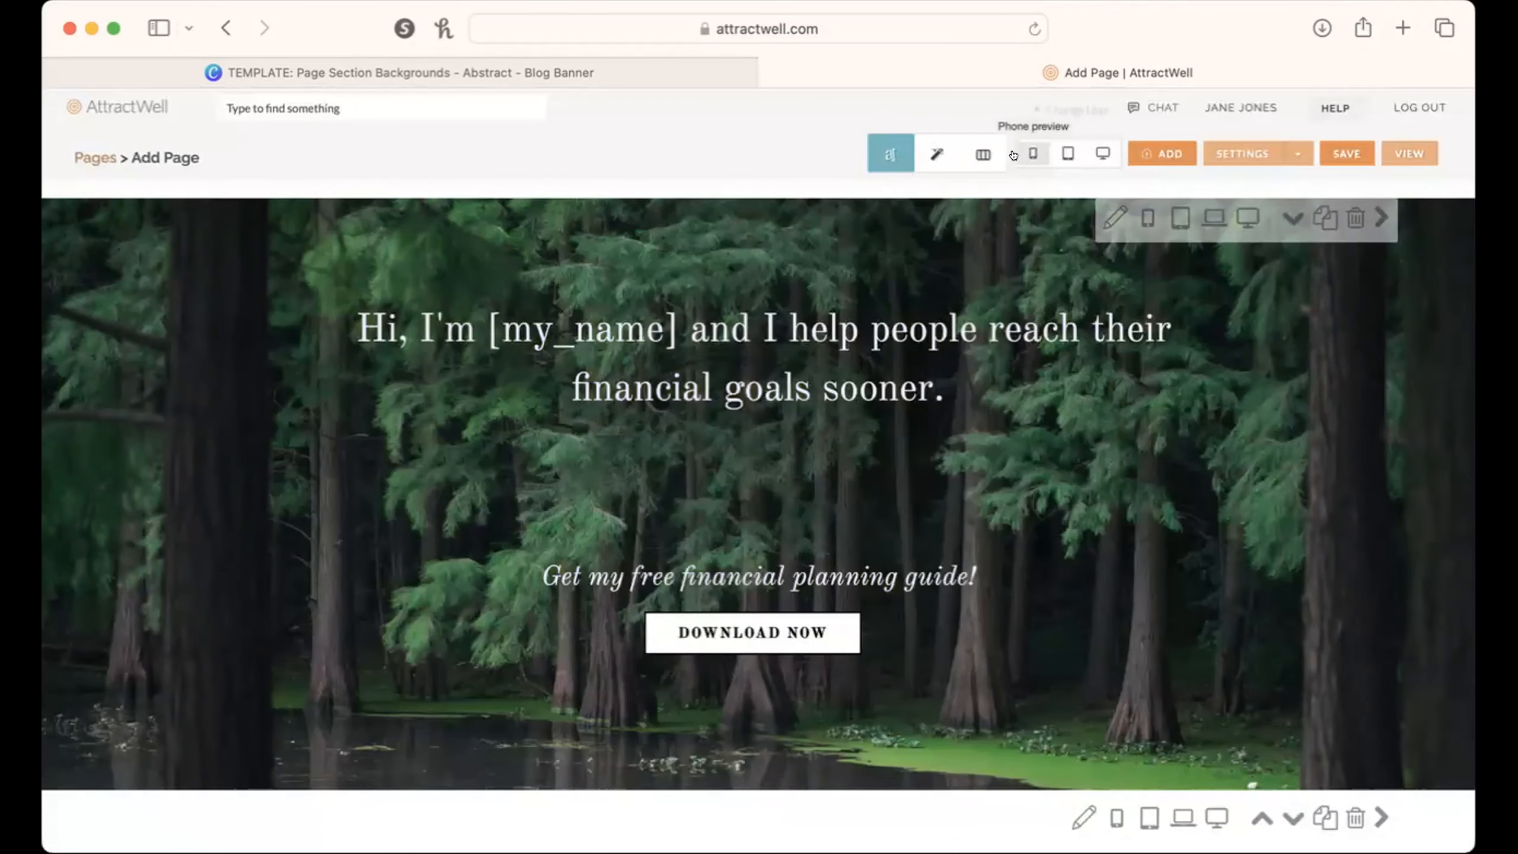
# Step: Preview the page at phone size, look through the forest header section, and return to the page editor
pyautogui.click(1012, 155)
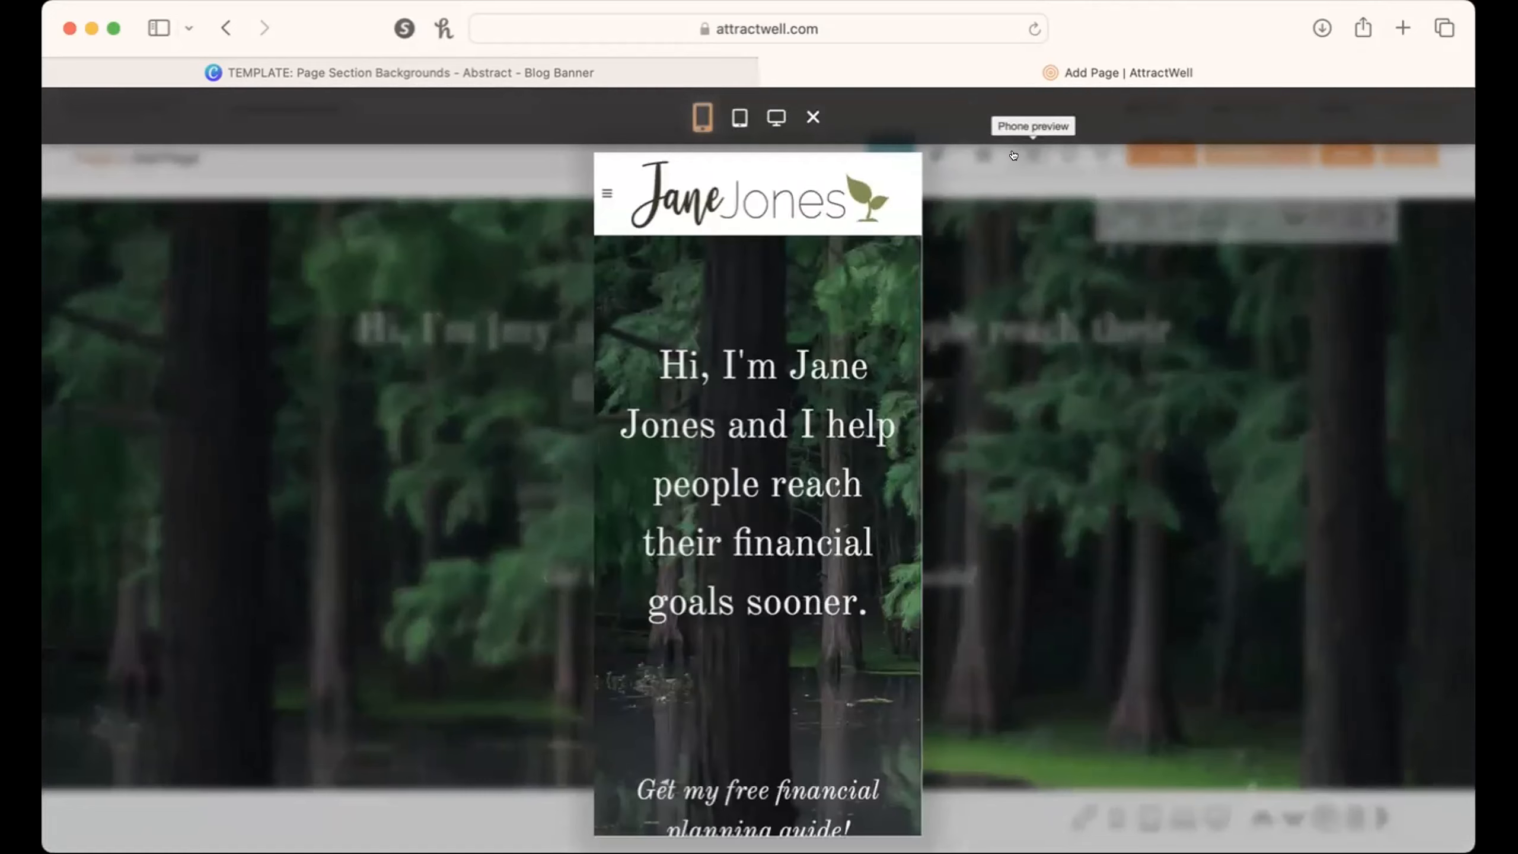
pyautogui.scroll(-5, 733, 619)
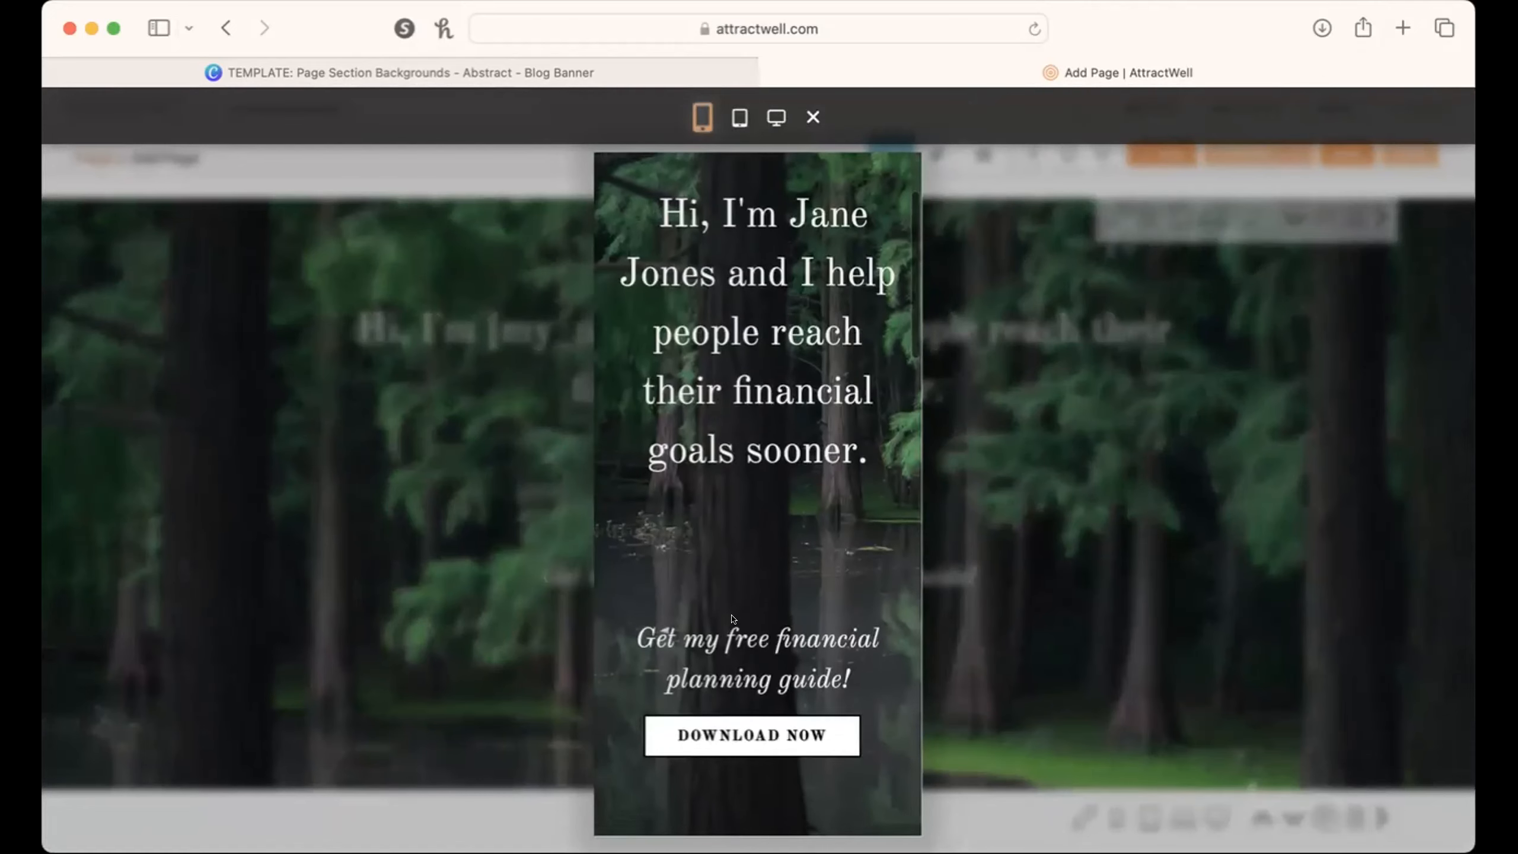
pyautogui.click(1148, 466)
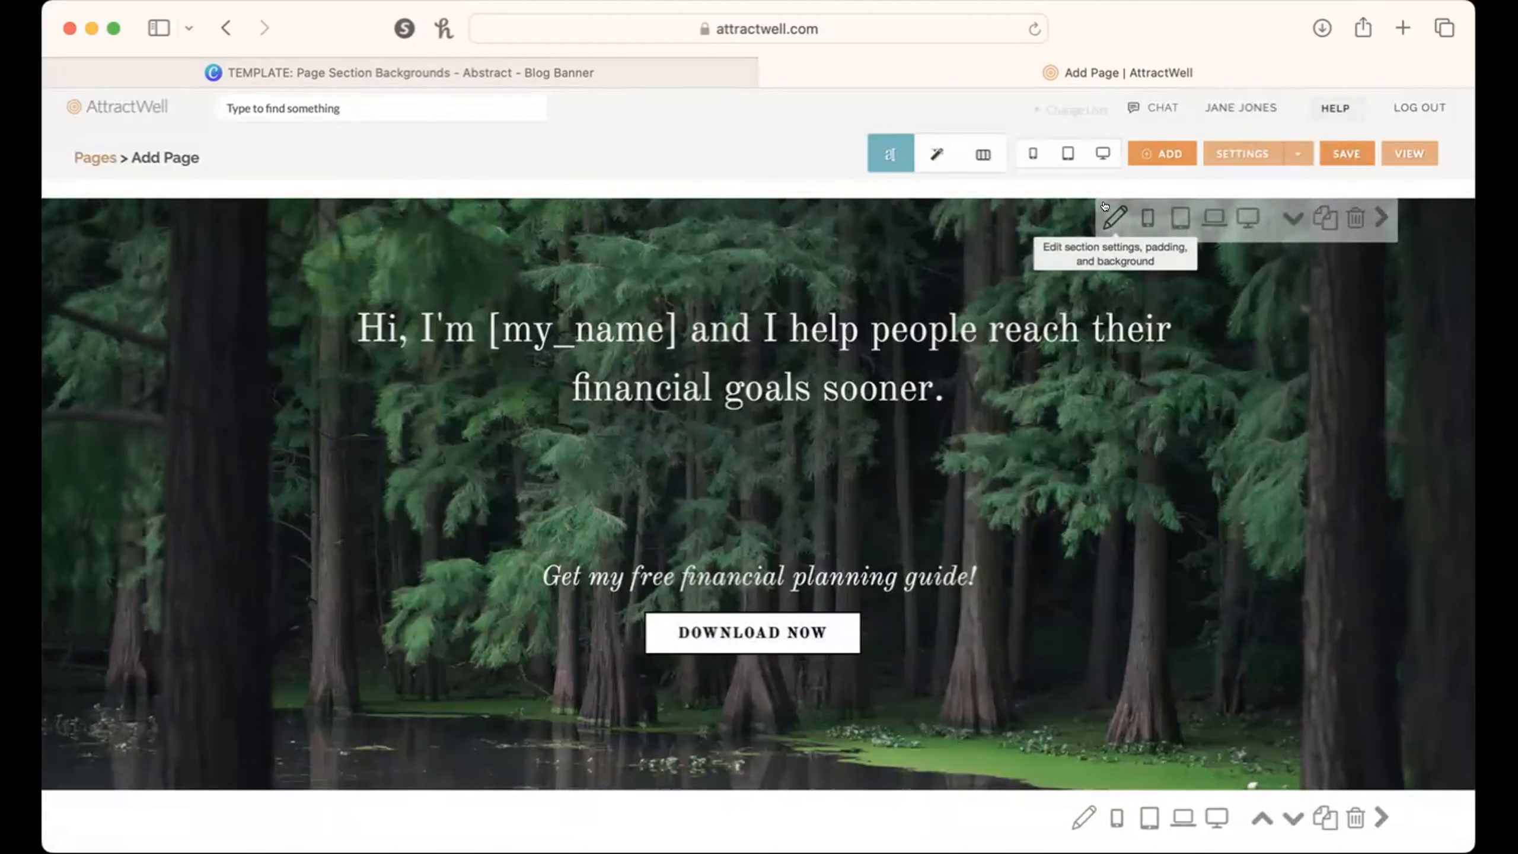
pyautogui.click(1033, 153)
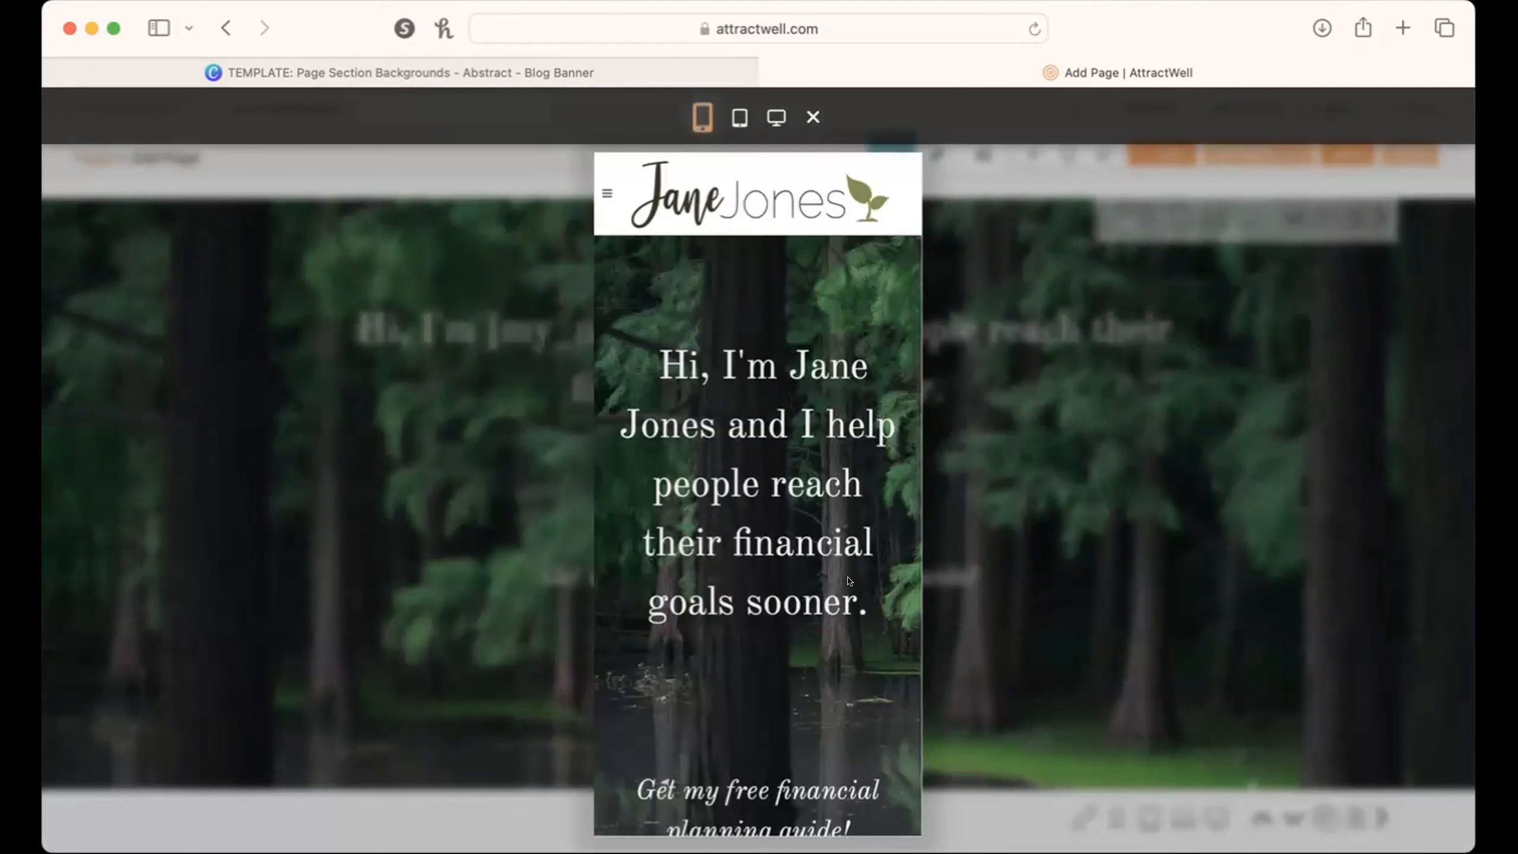
pyautogui.scroll(-3, 848, 581)
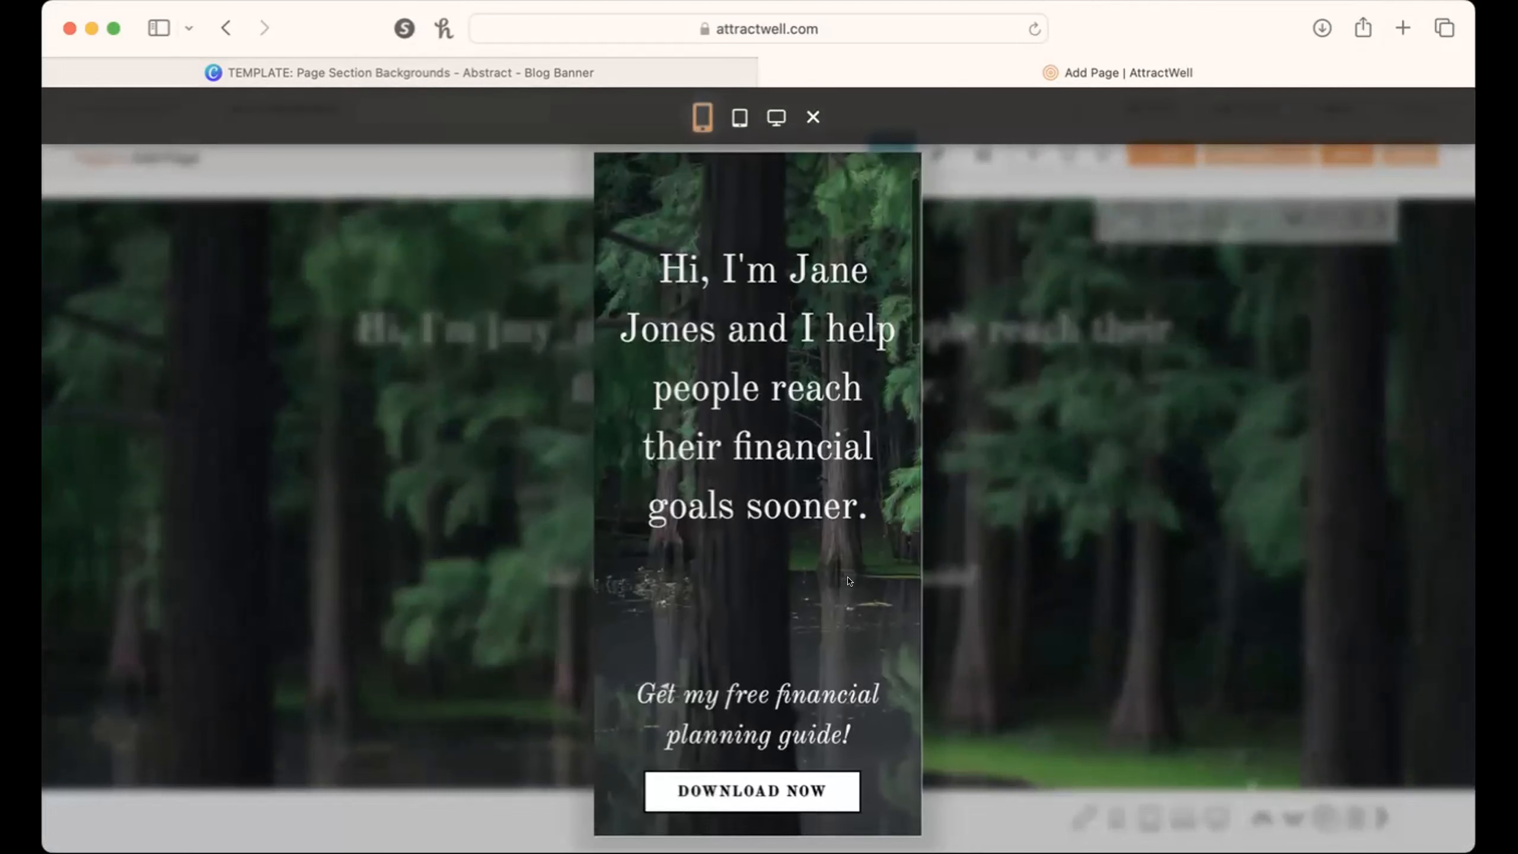
pyautogui.scroll(3, 848, 581)
pyautogui.scroll(-5, 606, 362)
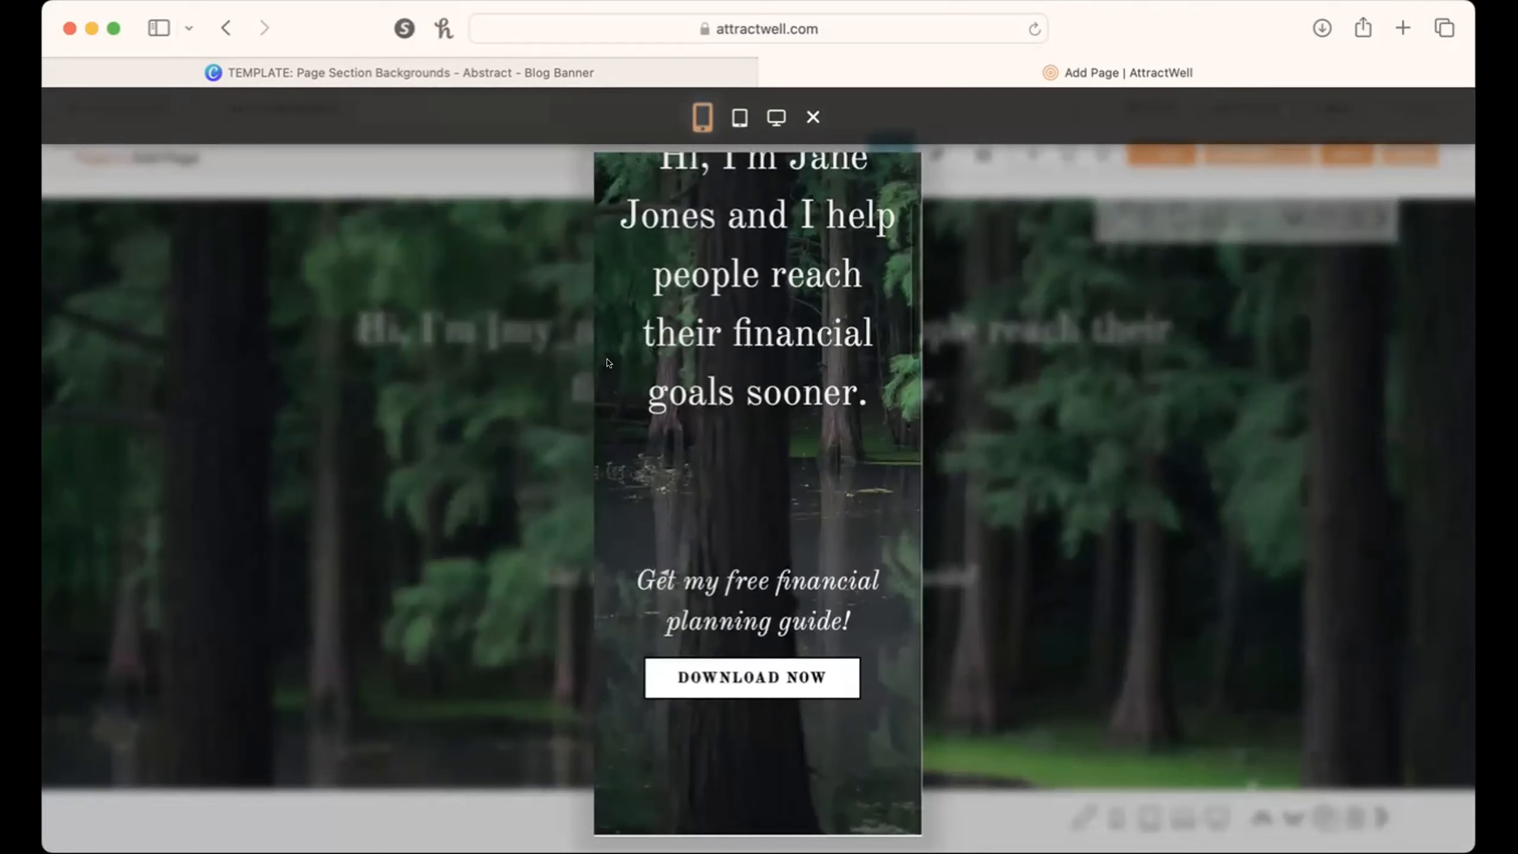
pyautogui.scroll(-3, 854, 377)
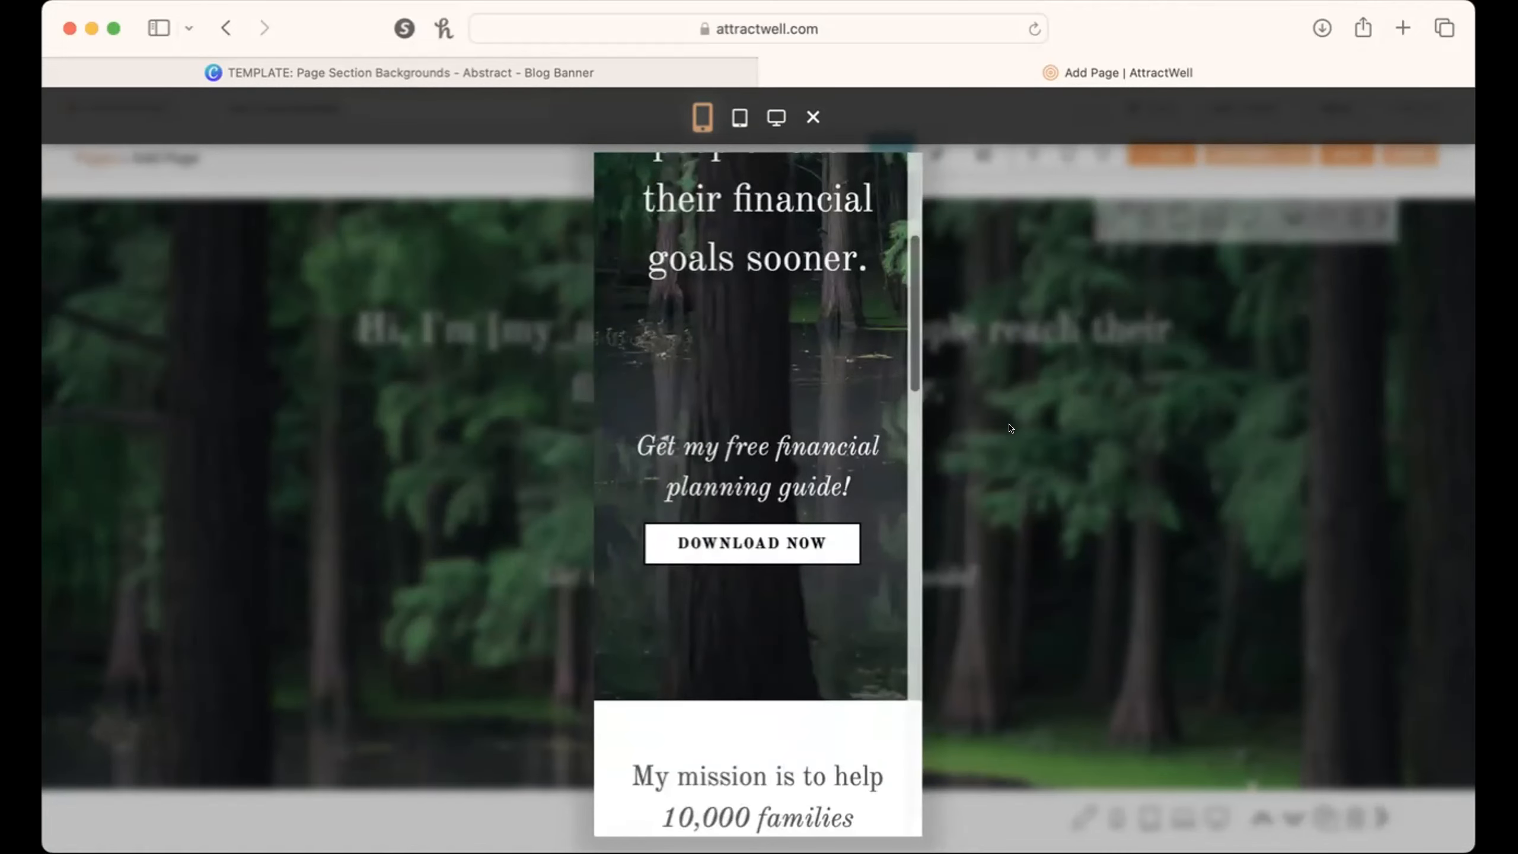
pyautogui.click(1009, 430)
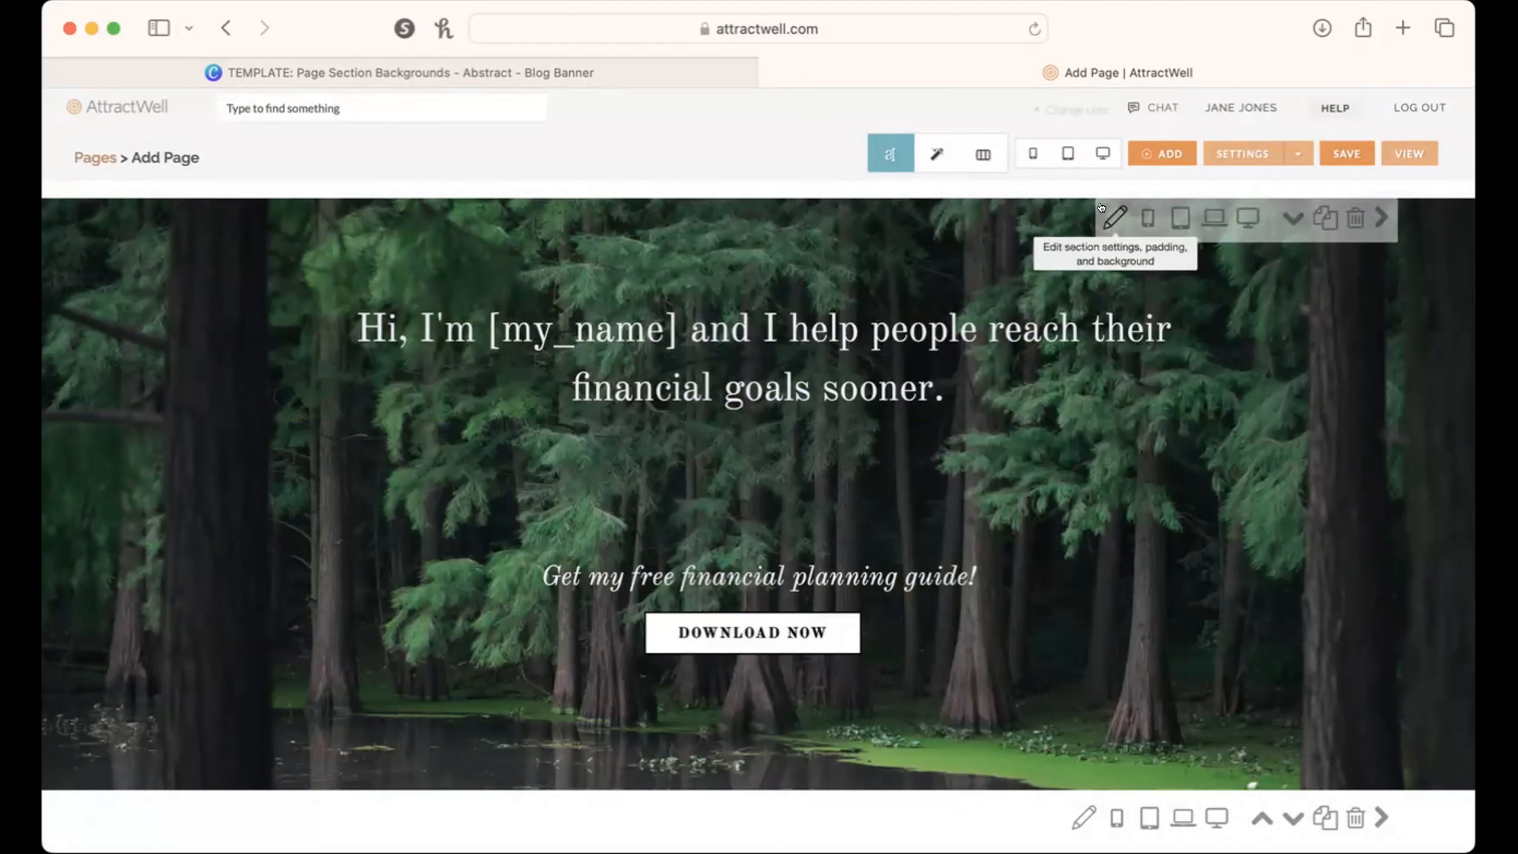
# Step: Look over the header section's background settings and close them without changes
pyautogui.click(1102, 211)
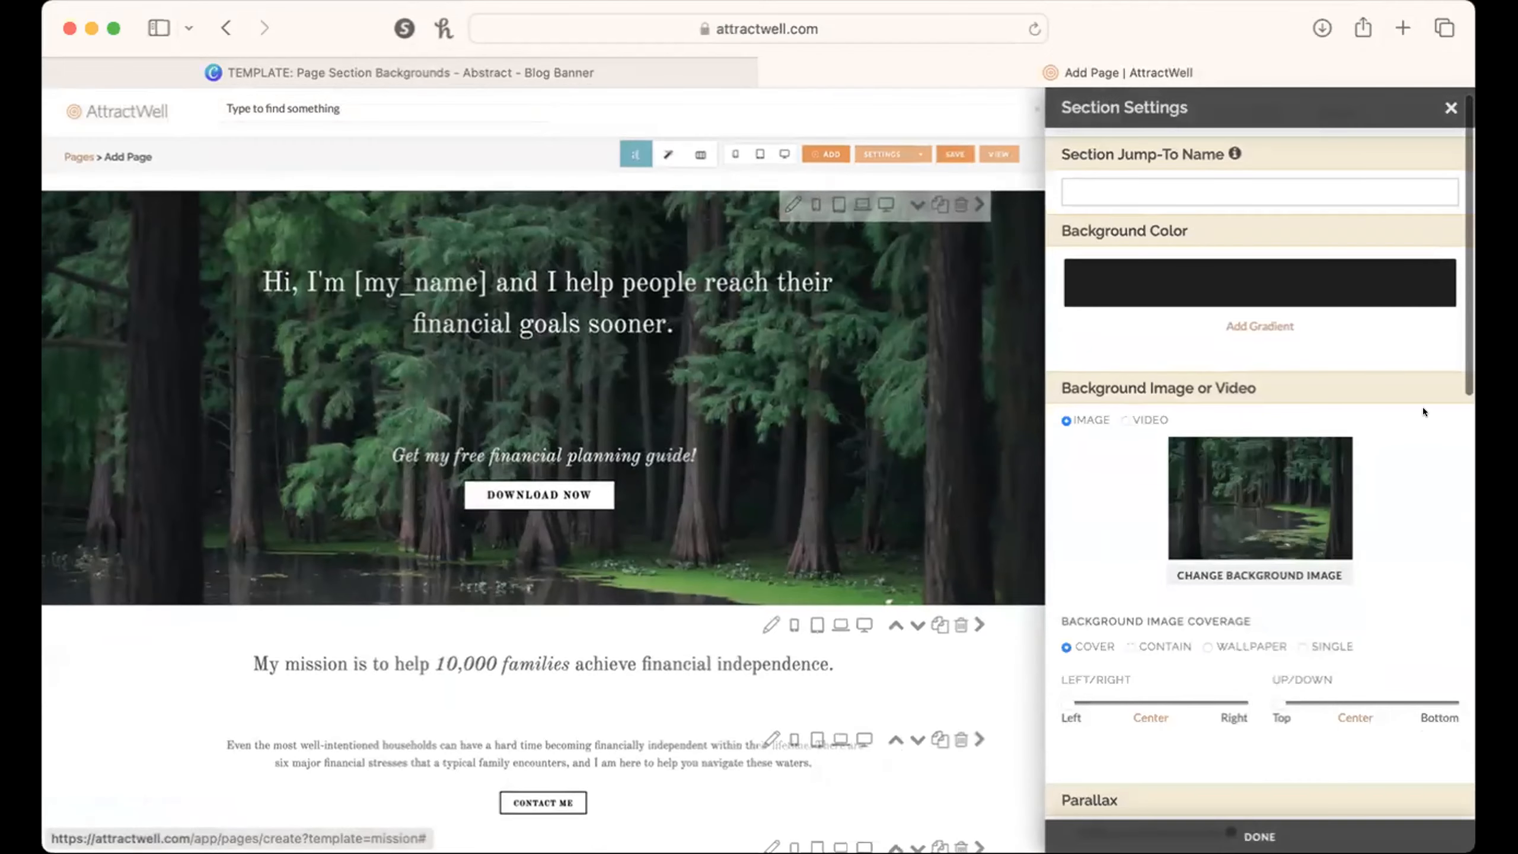
pyautogui.scroll(-1, 1431, 568)
pyautogui.scroll(1, 1431, 568)
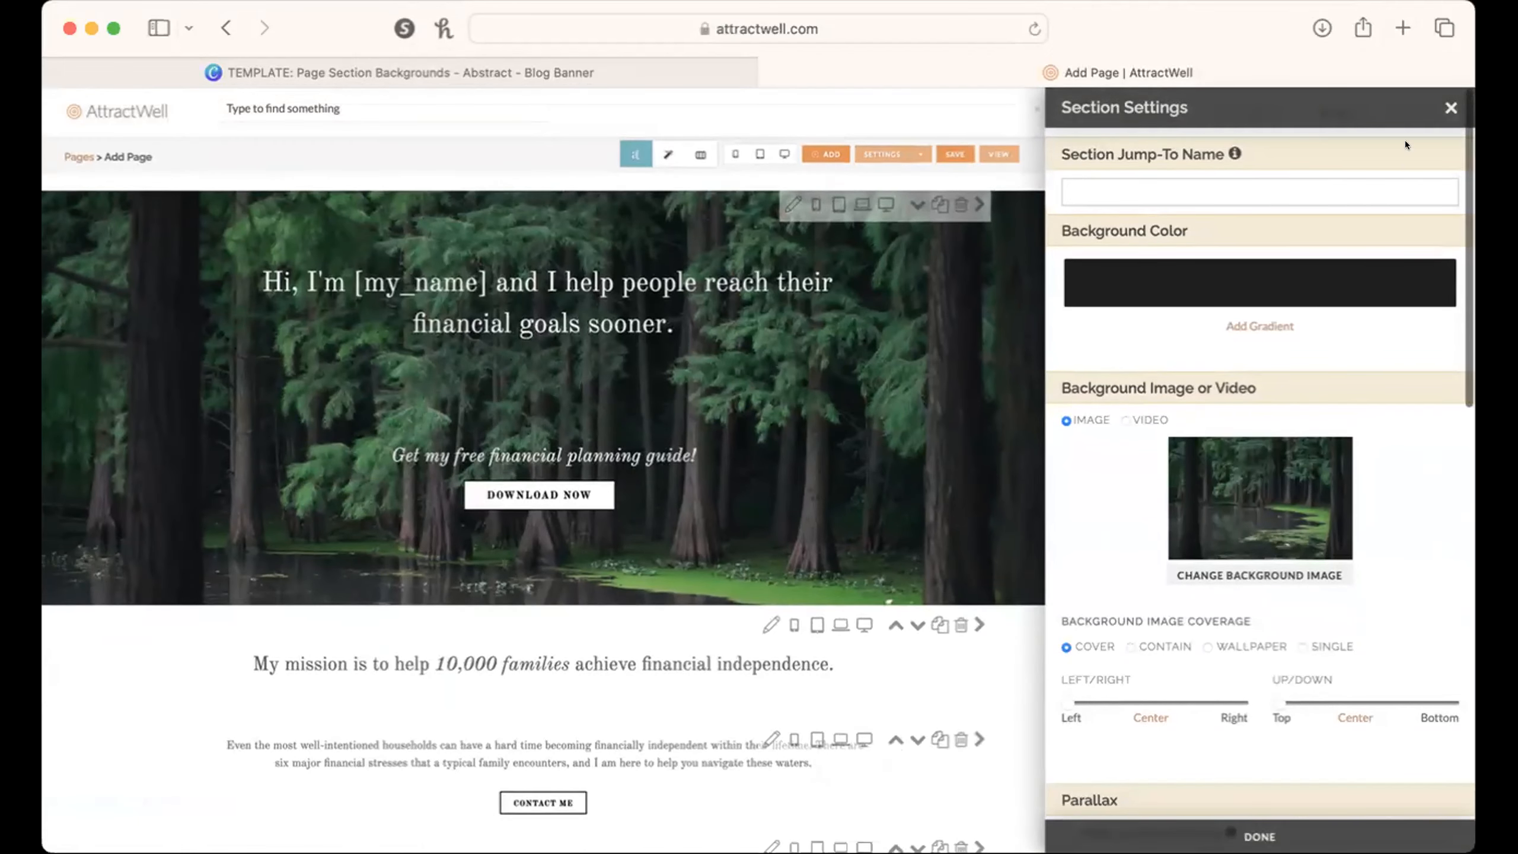
pyautogui.click(1450, 106)
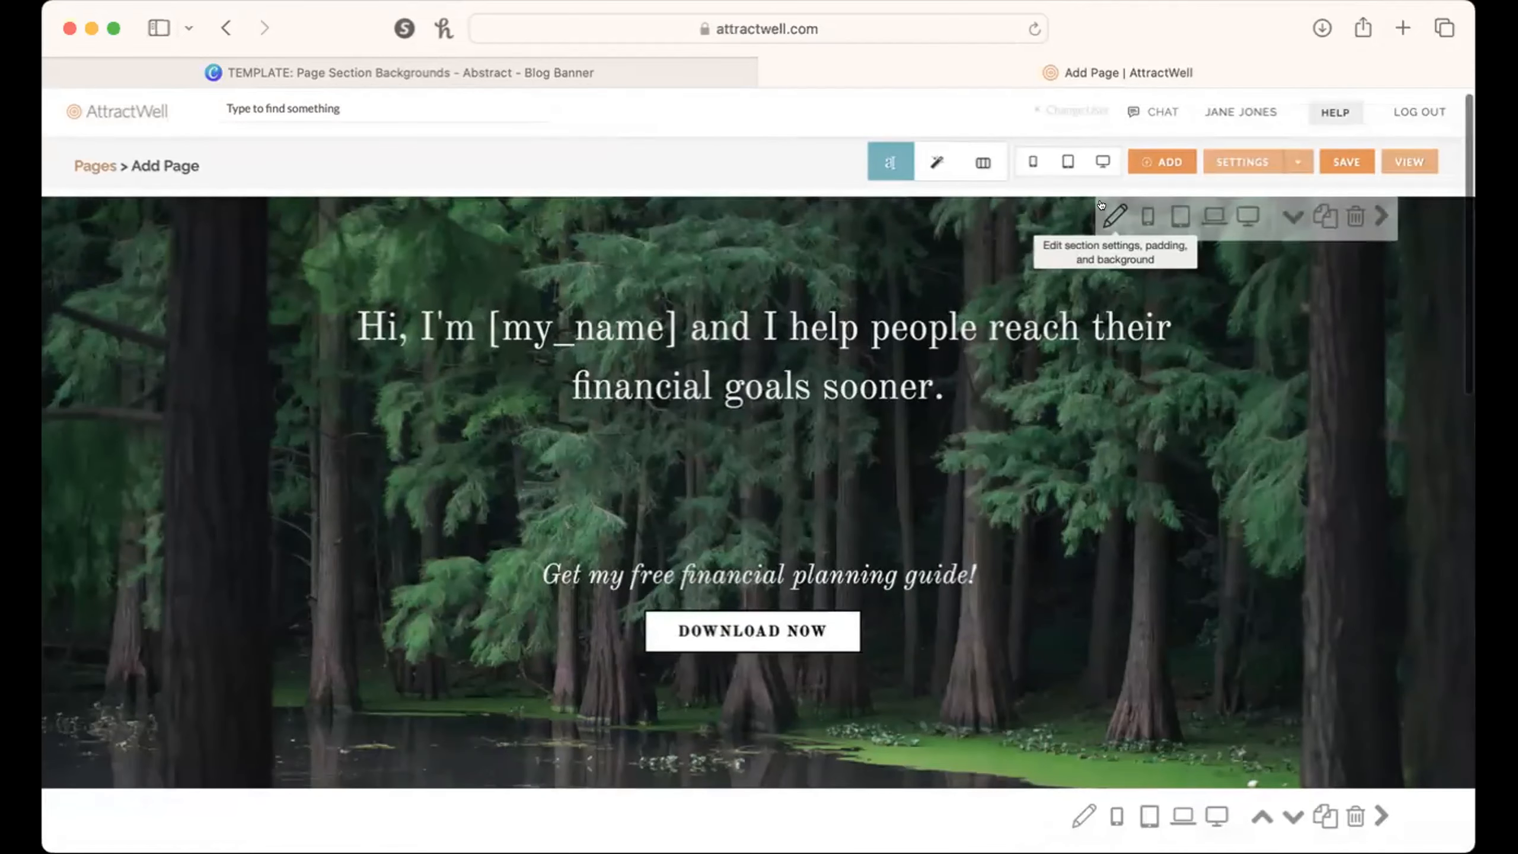
# Step: Set the header section's background image to the center of its left/right position and apply the section settings
pyautogui.click(1103, 211)
pyautogui.scroll(-2, 1271, 410)
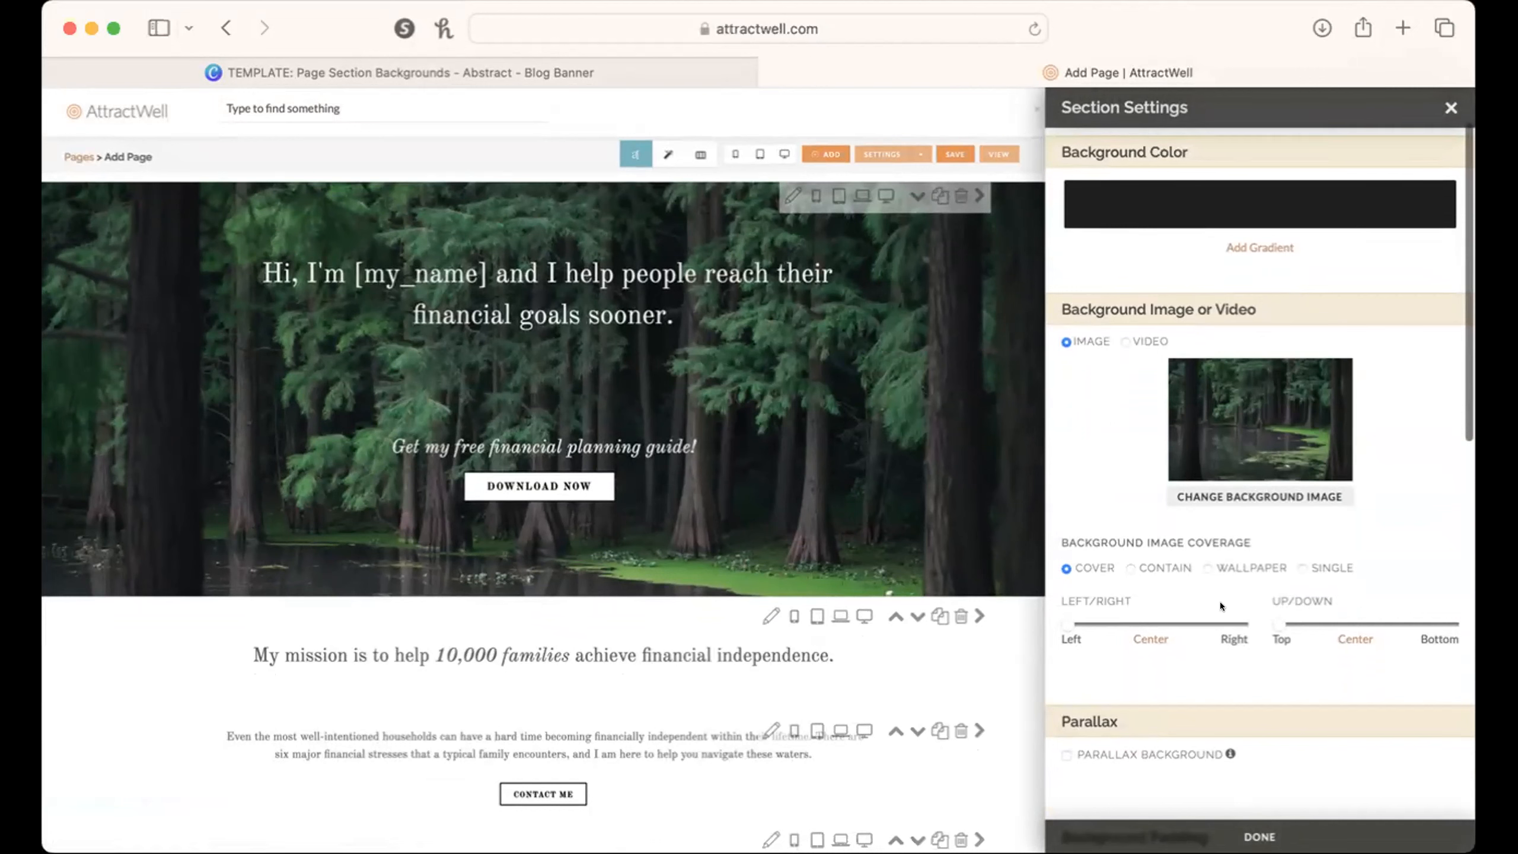
pyautogui.moveTo(1063, 622); pyautogui.dragTo(1134, 622)
pyautogui.moveTo(1270, 619)
pyautogui.mouseDown()
pyautogui.moveTo(1446, 618)
pyautogui.moveTo(1253, 619)
pyautogui.mouseUp()
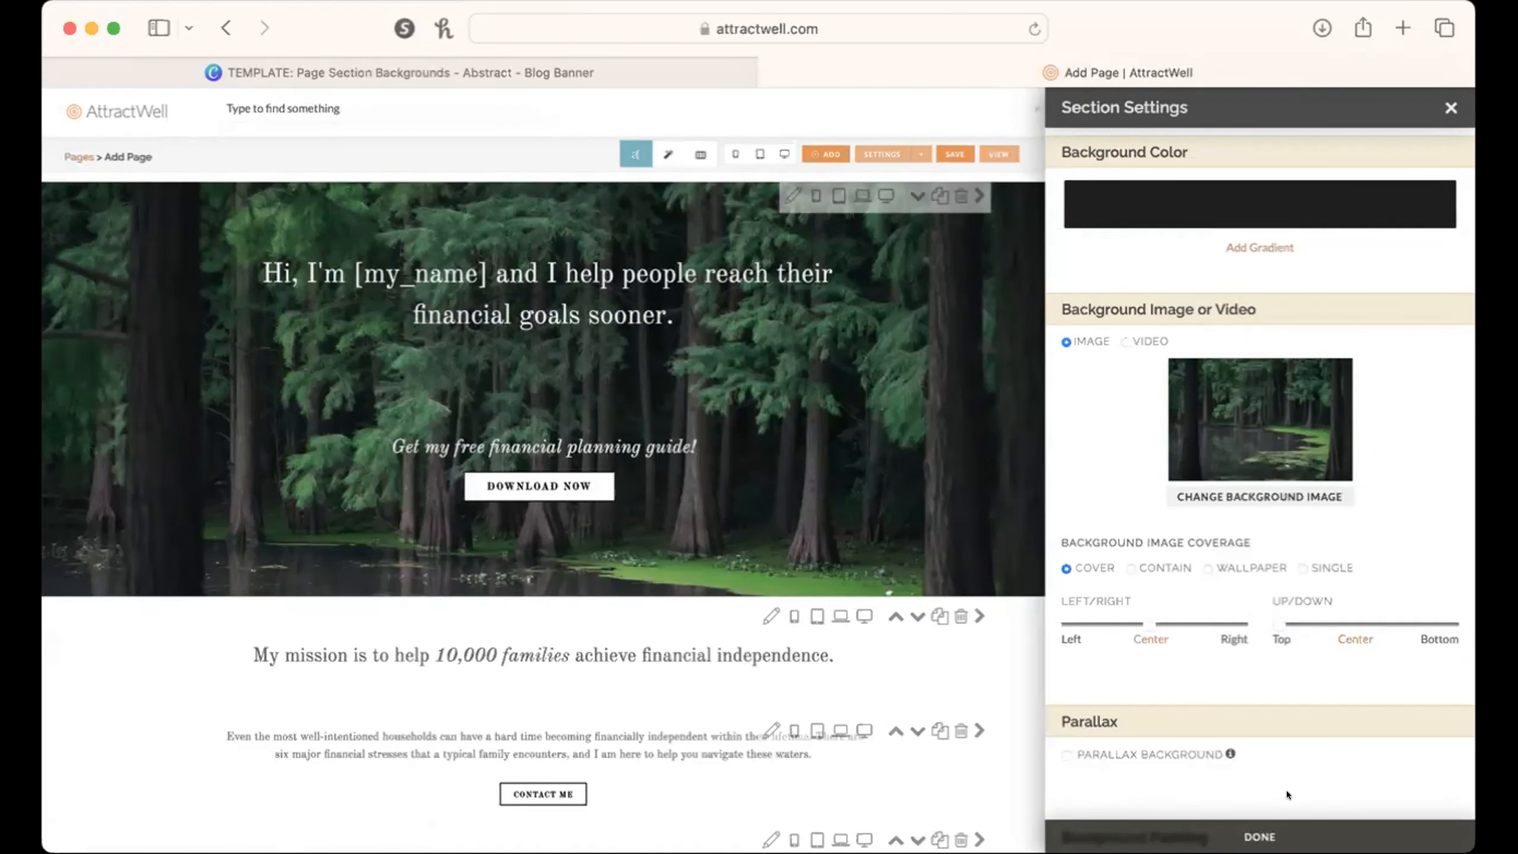
pyautogui.click(1259, 836)
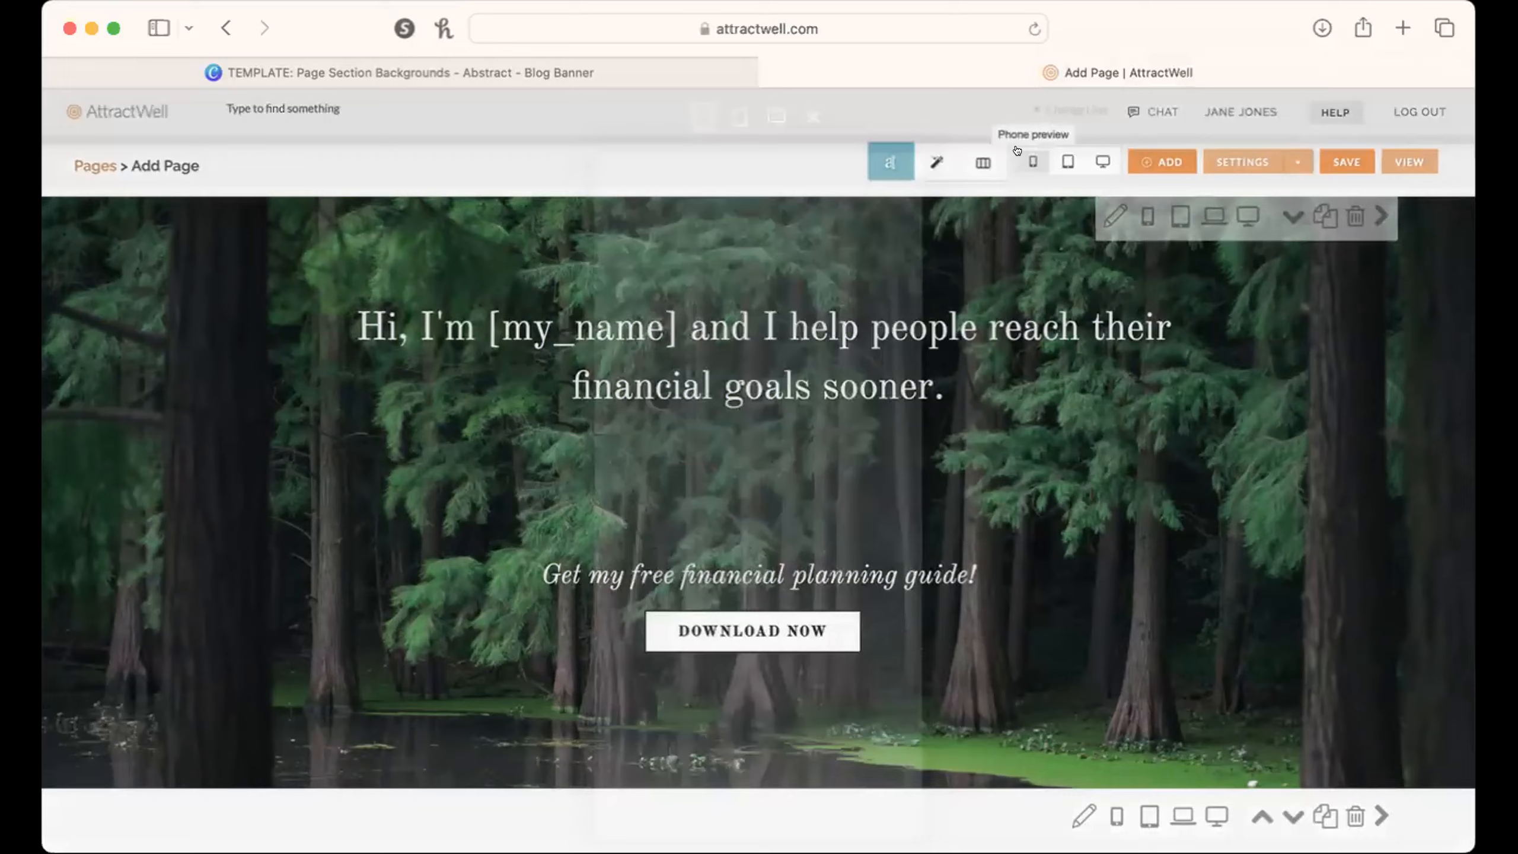
# Step: Check the repositioned header background in the phone preview, switching between device sizes, and leave the preview
pyautogui.click(1028, 158)
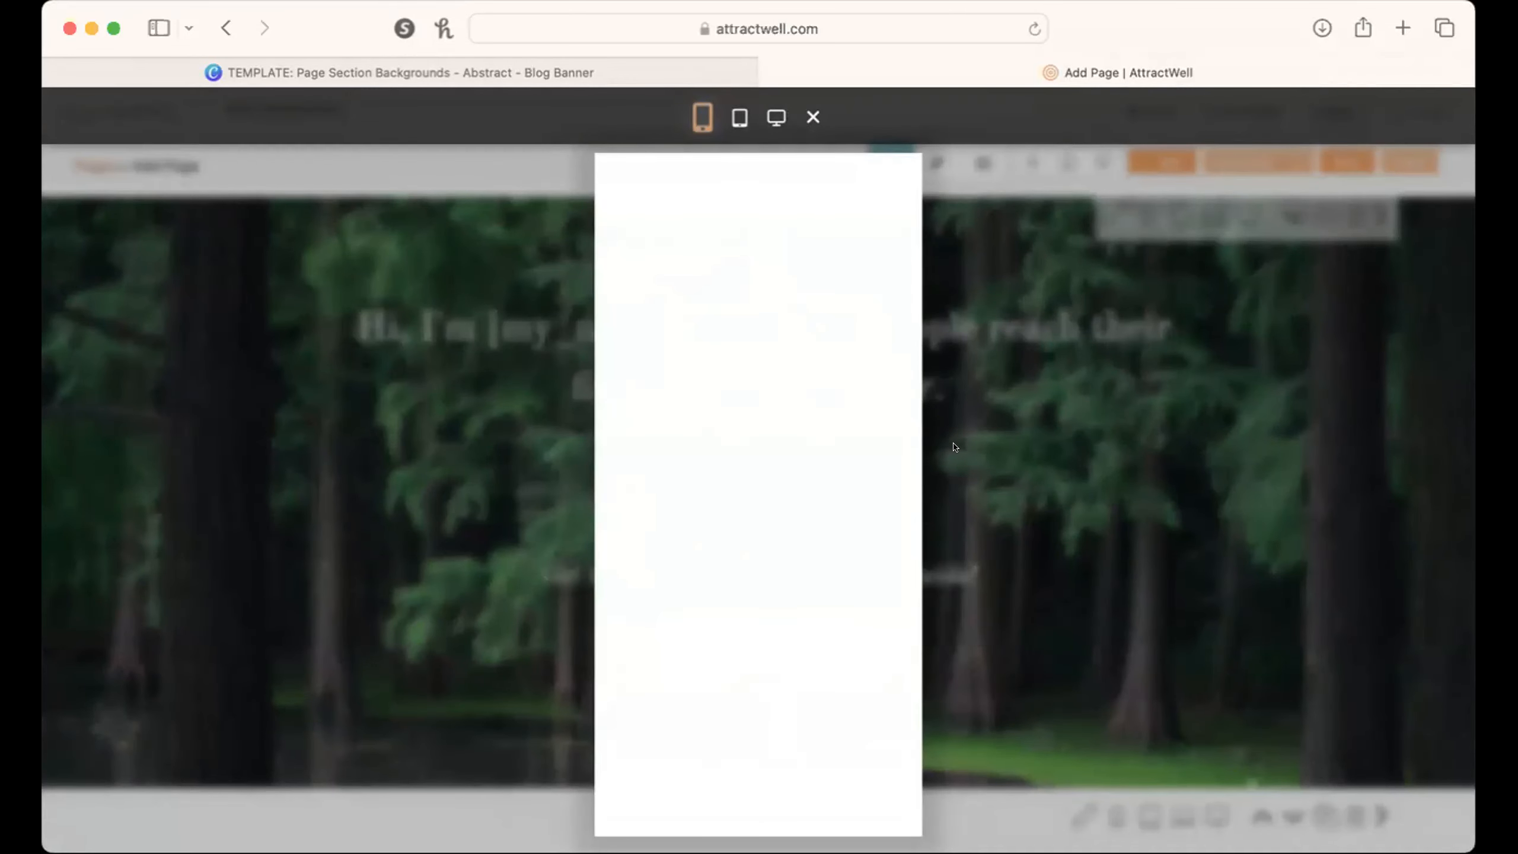
pyautogui.click(775, 118)
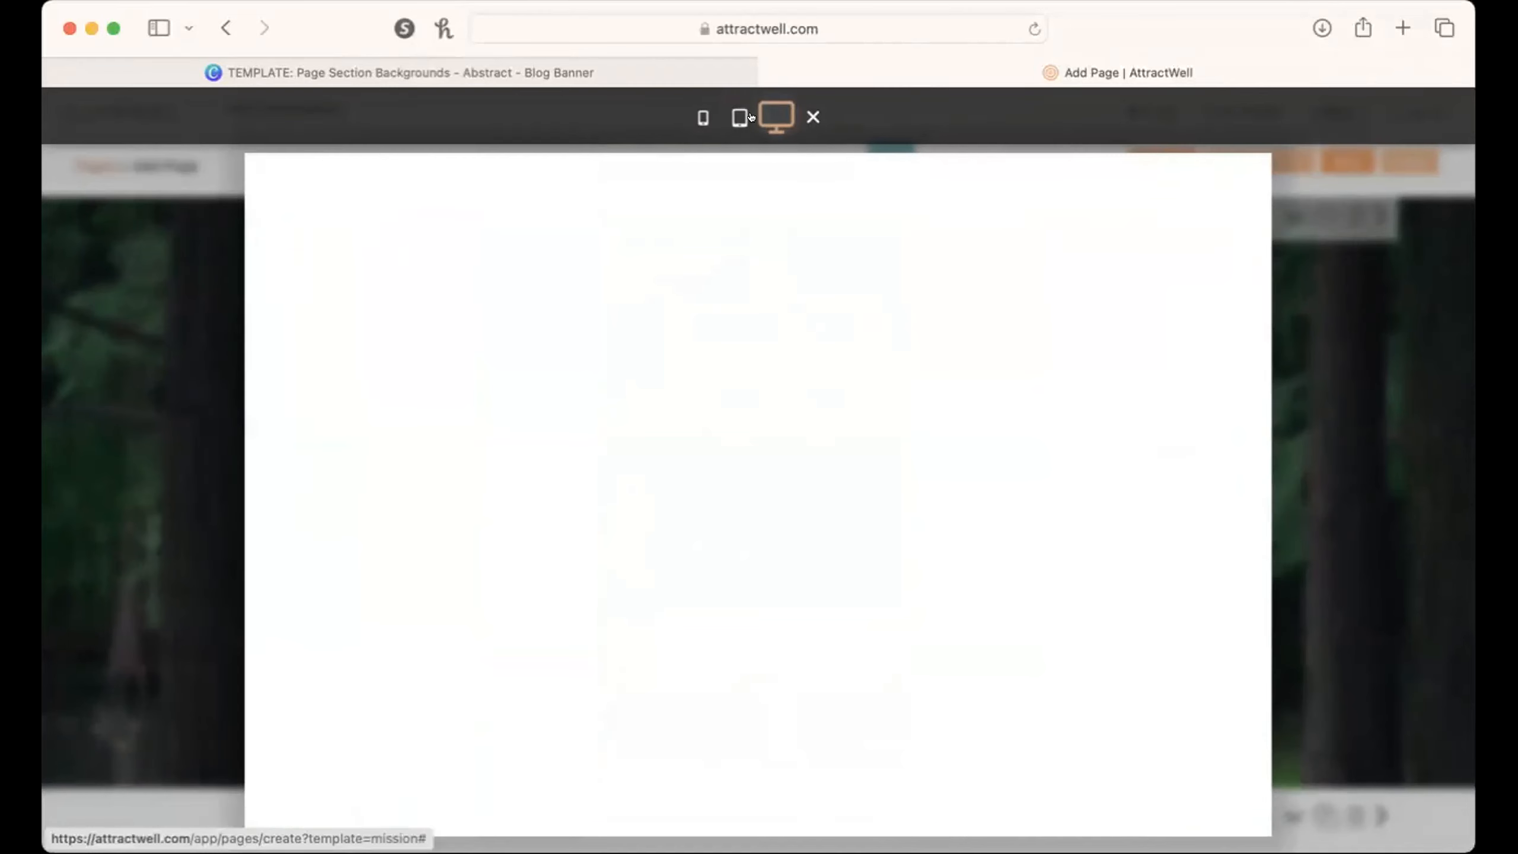
pyautogui.click(698, 117)
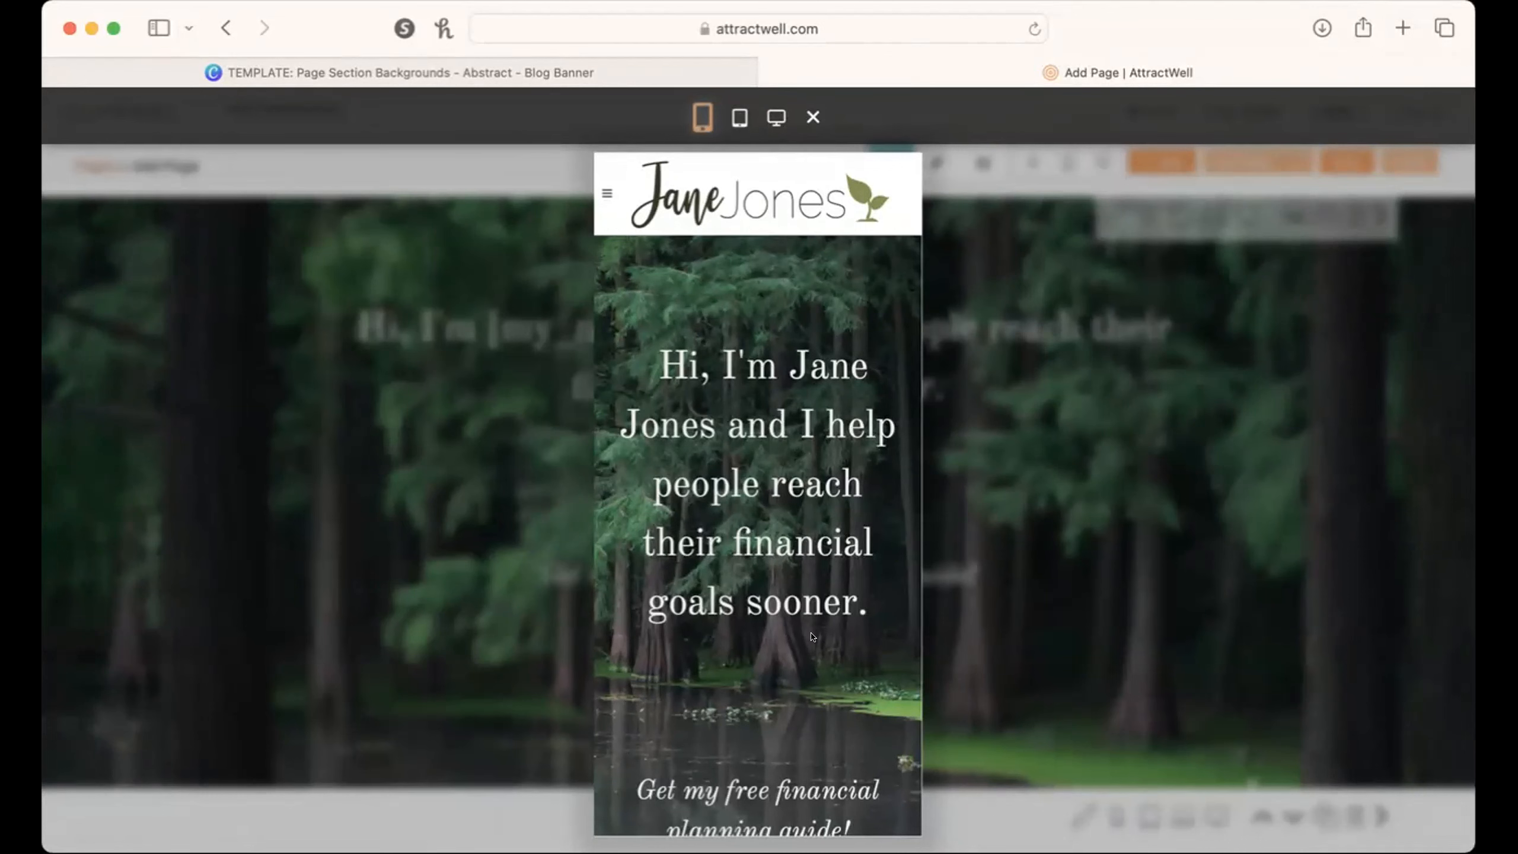
pyautogui.click(737, 115)
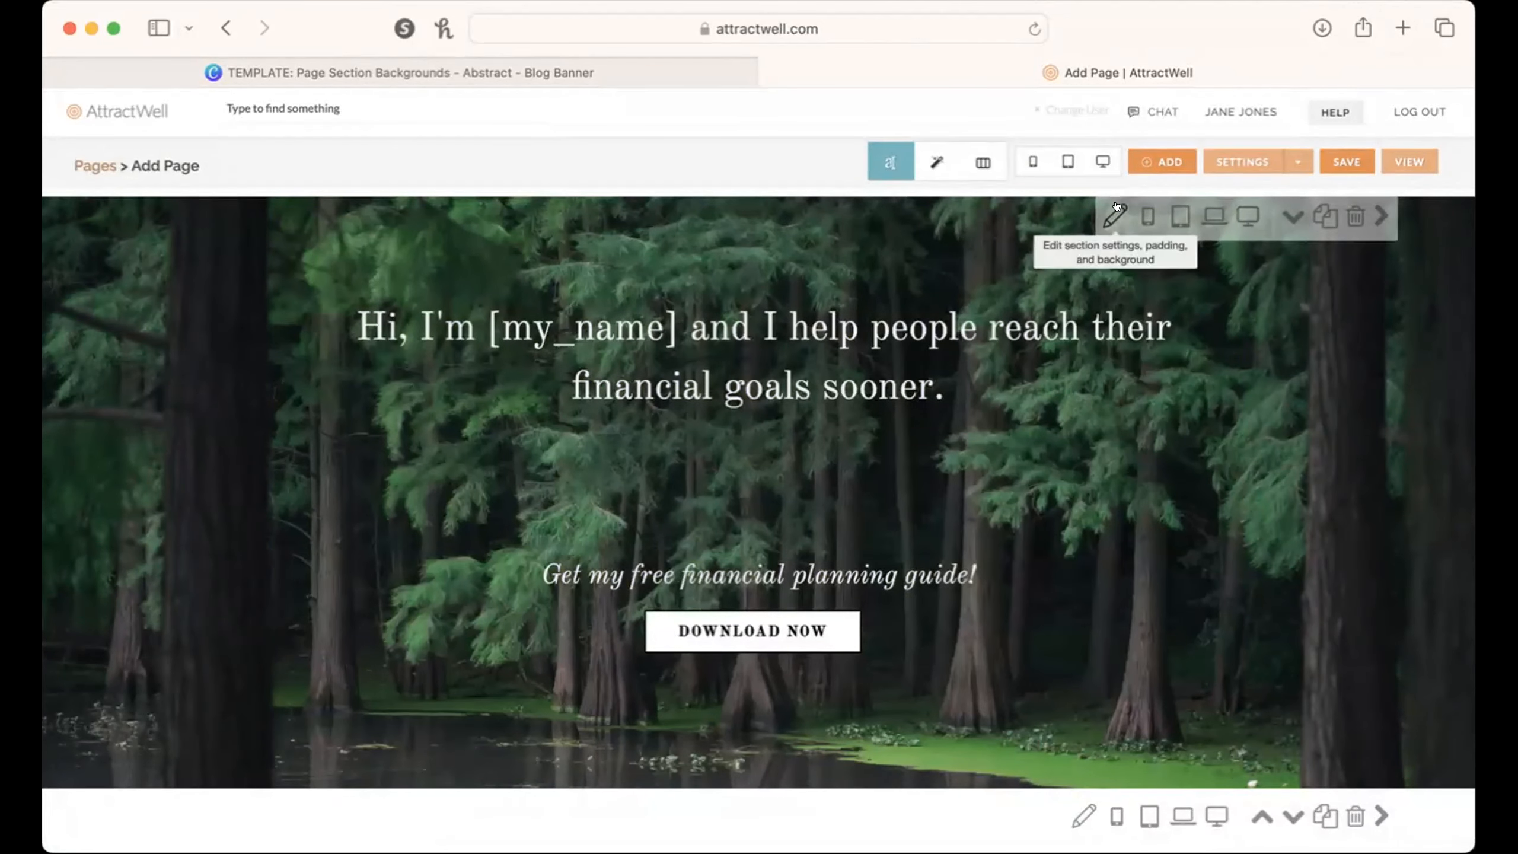
# Step: Enable the parallax background for the header section and close its settings
pyautogui.click(1114, 215)
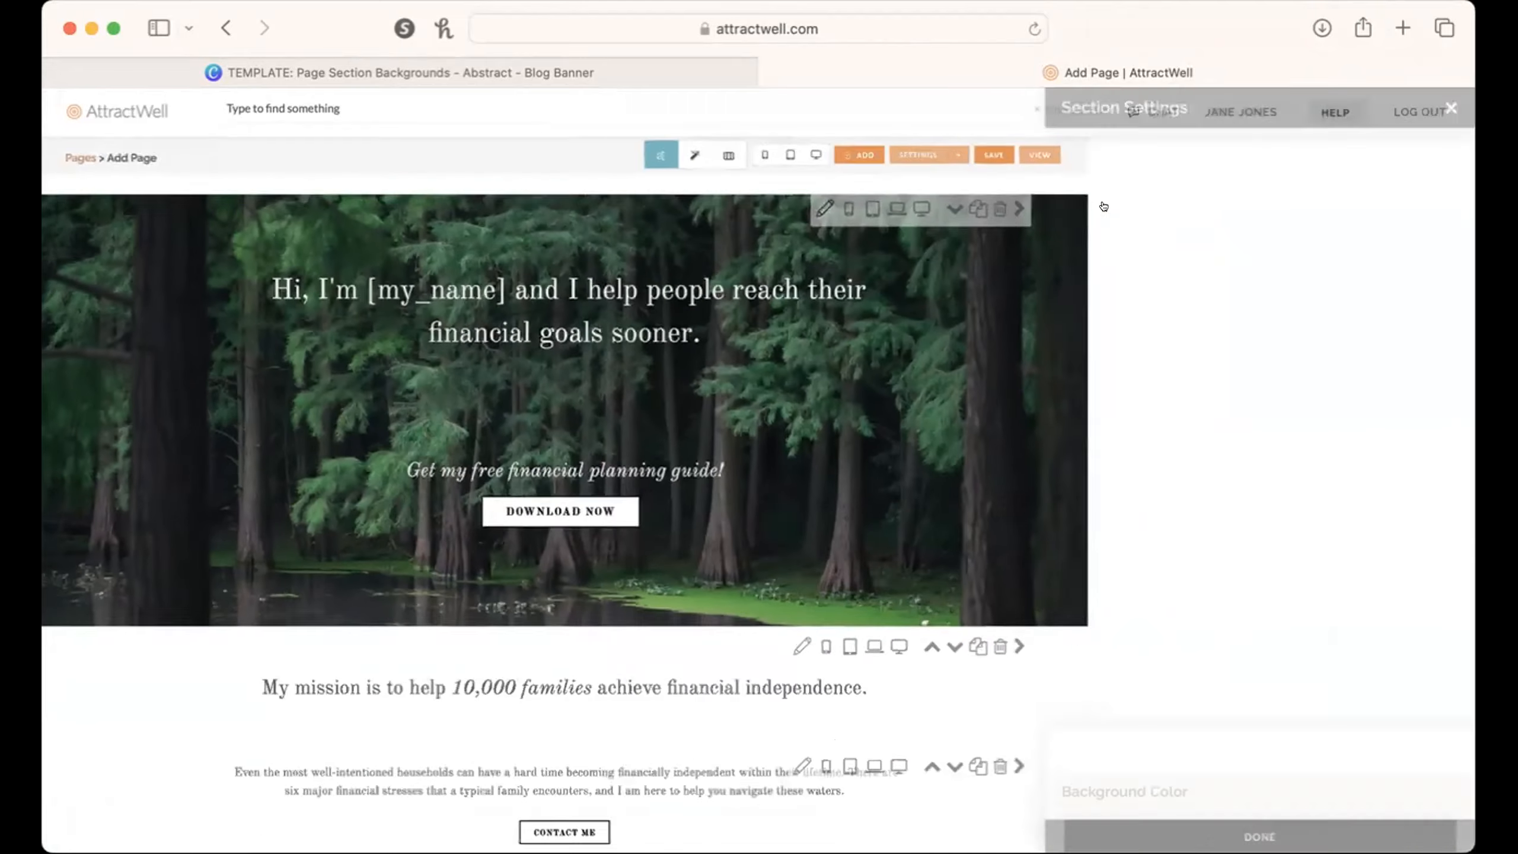
pyautogui.scroll(-3, 1128, 460)
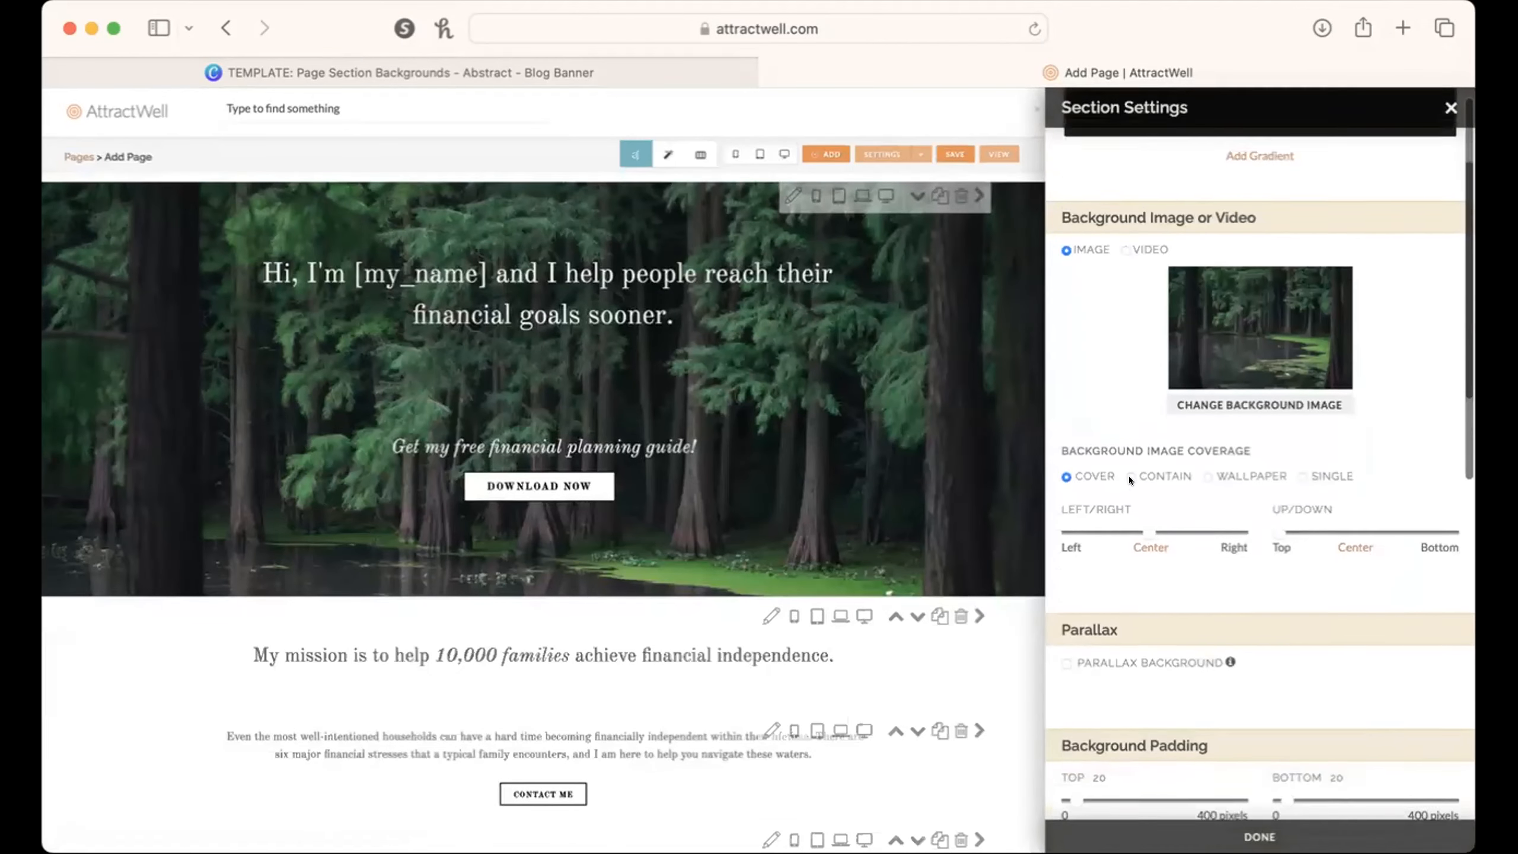
pyautogui.click(1066, 608)
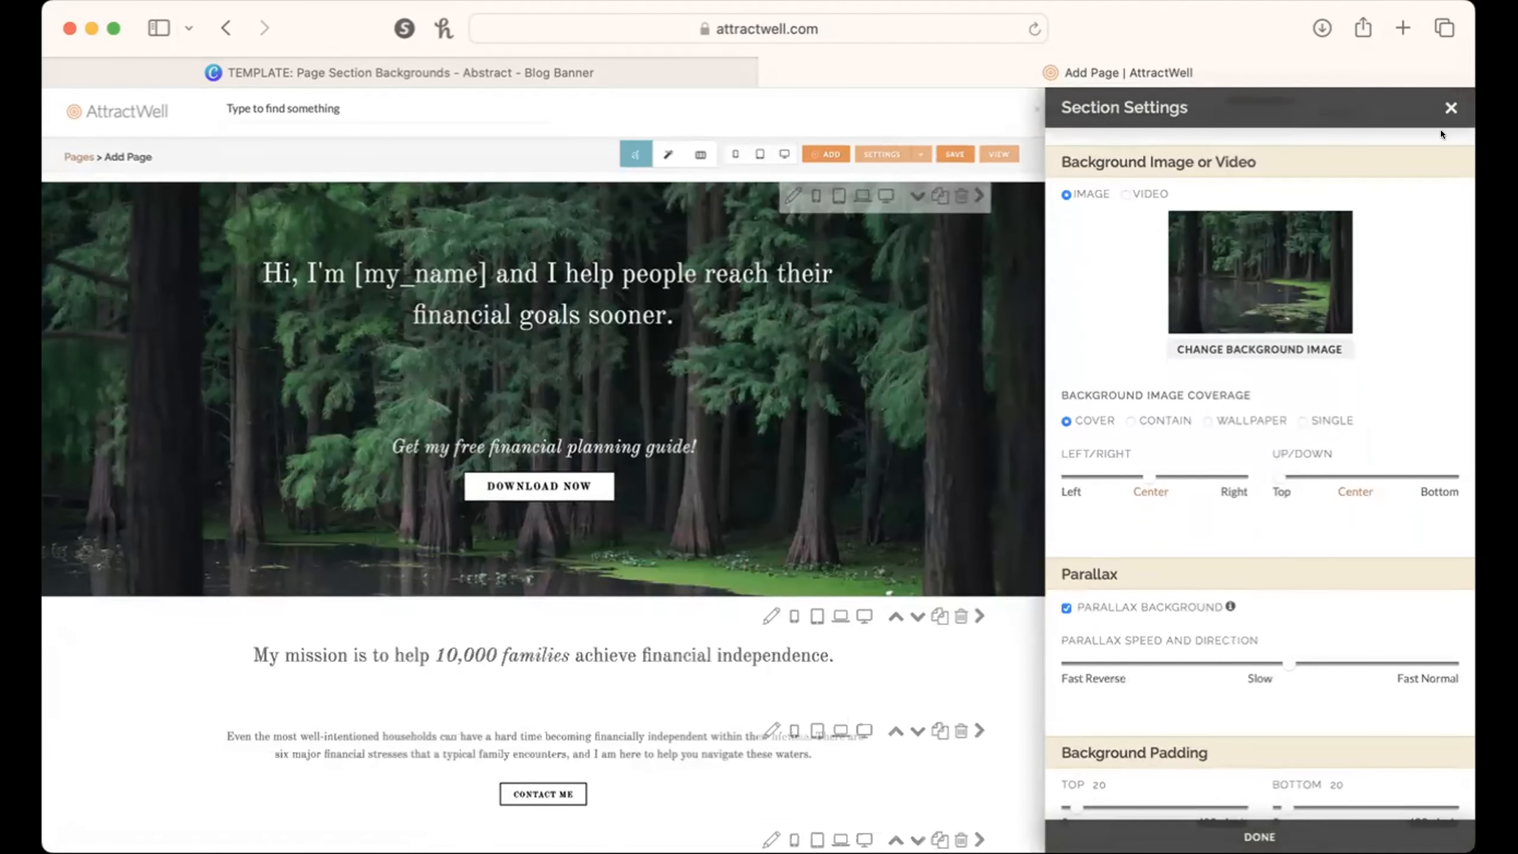
pyautogui.click(1449, 107)
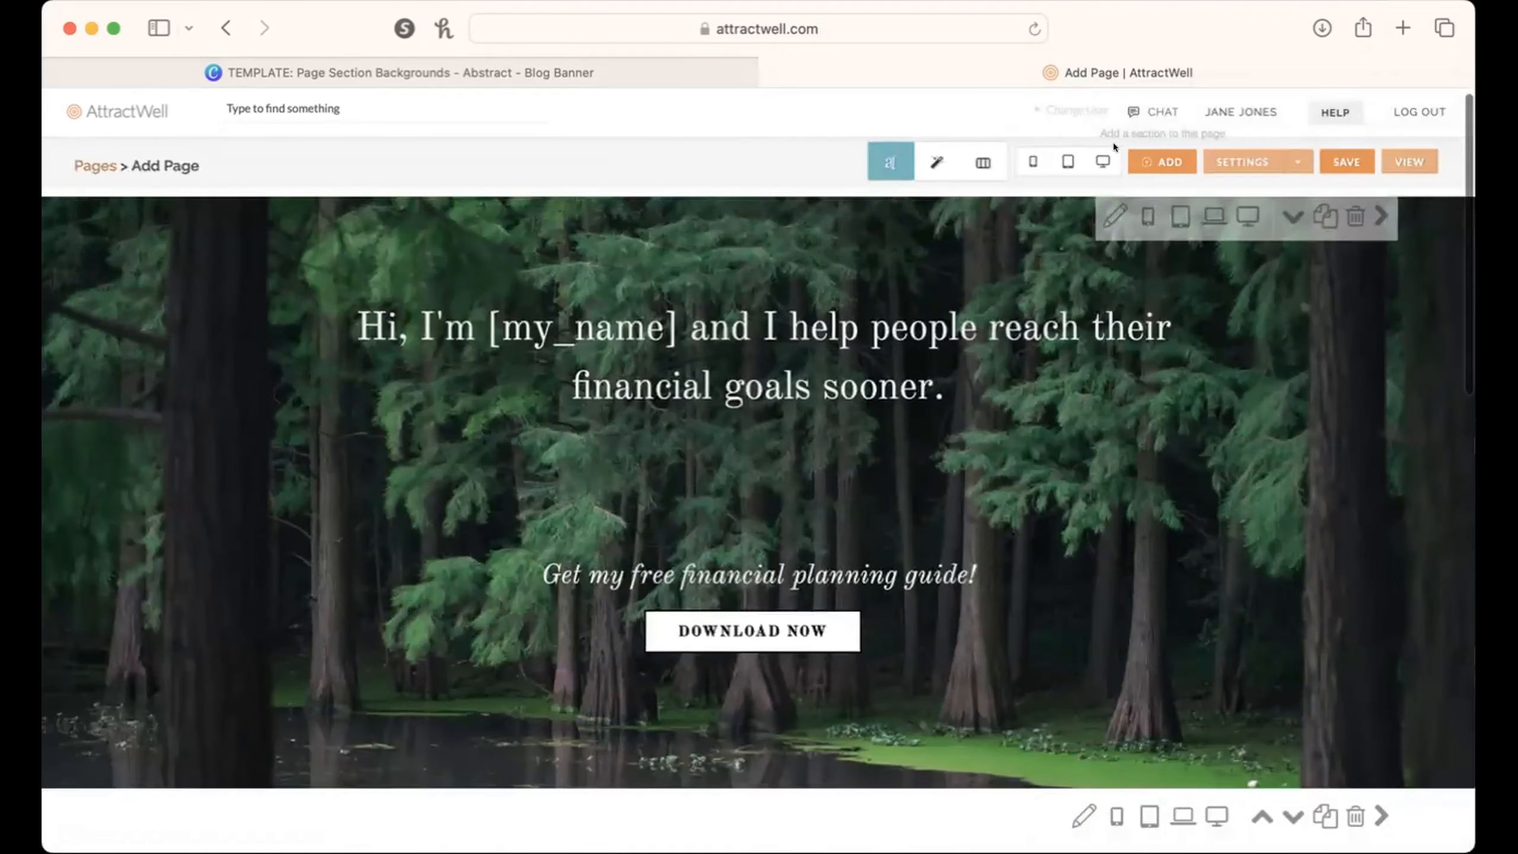
# Step: Examine the parallax effect behind the header text in the phone preview, then return to the page editor
pyautogui.click(1028, 160)
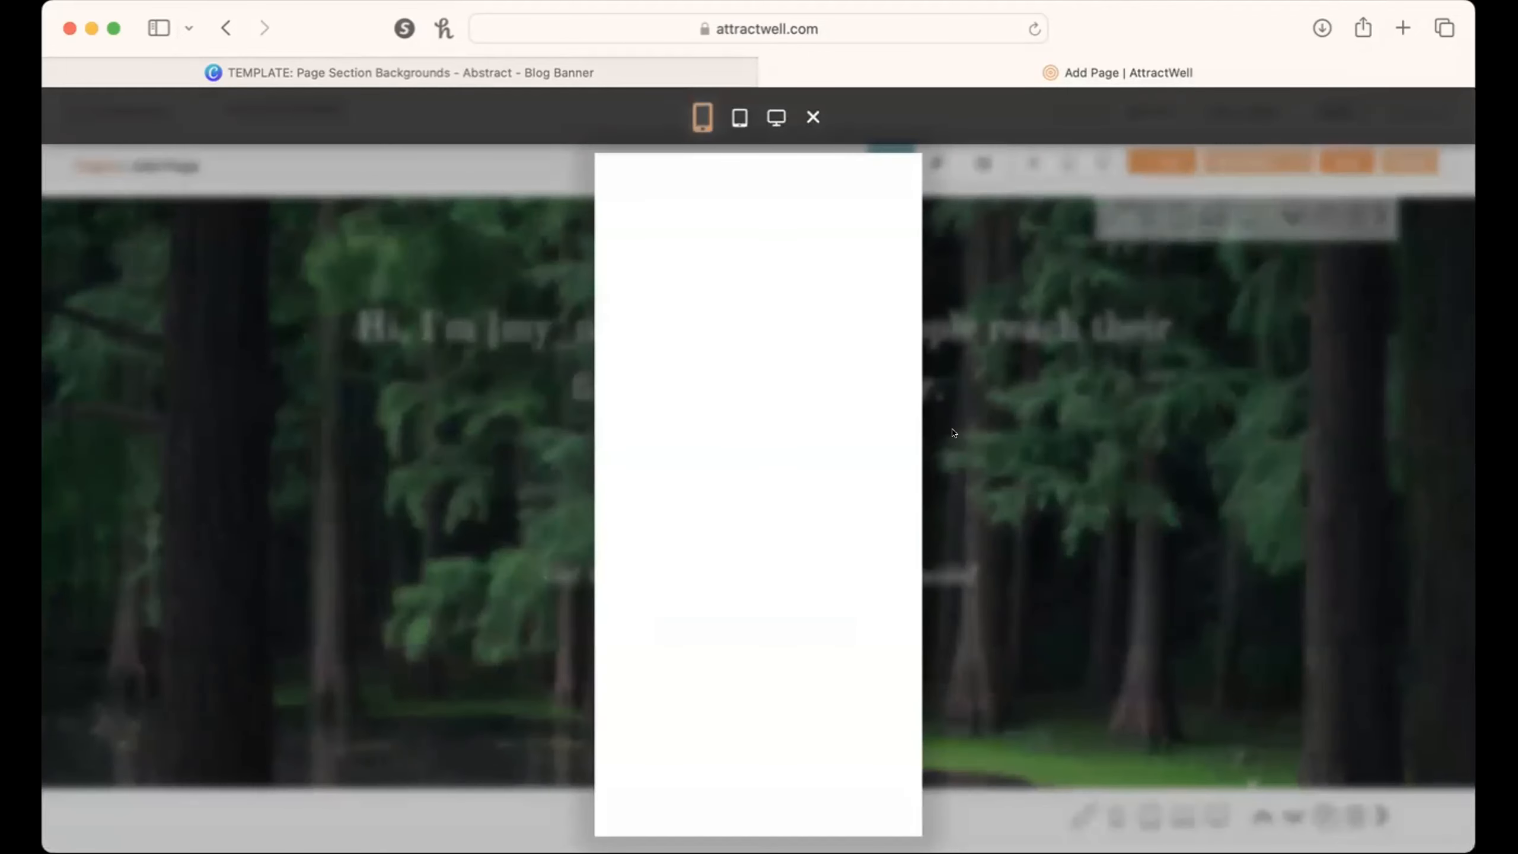
pyautogui.scroll(-3, 888, 530)
pyautogui.scroll(3, 888, 530)
pyautogui.scroll(-3, 888, 529)
pyautogui.scroll(3, 888, 529)
pyautogui.scroll(-3, 888, 529)
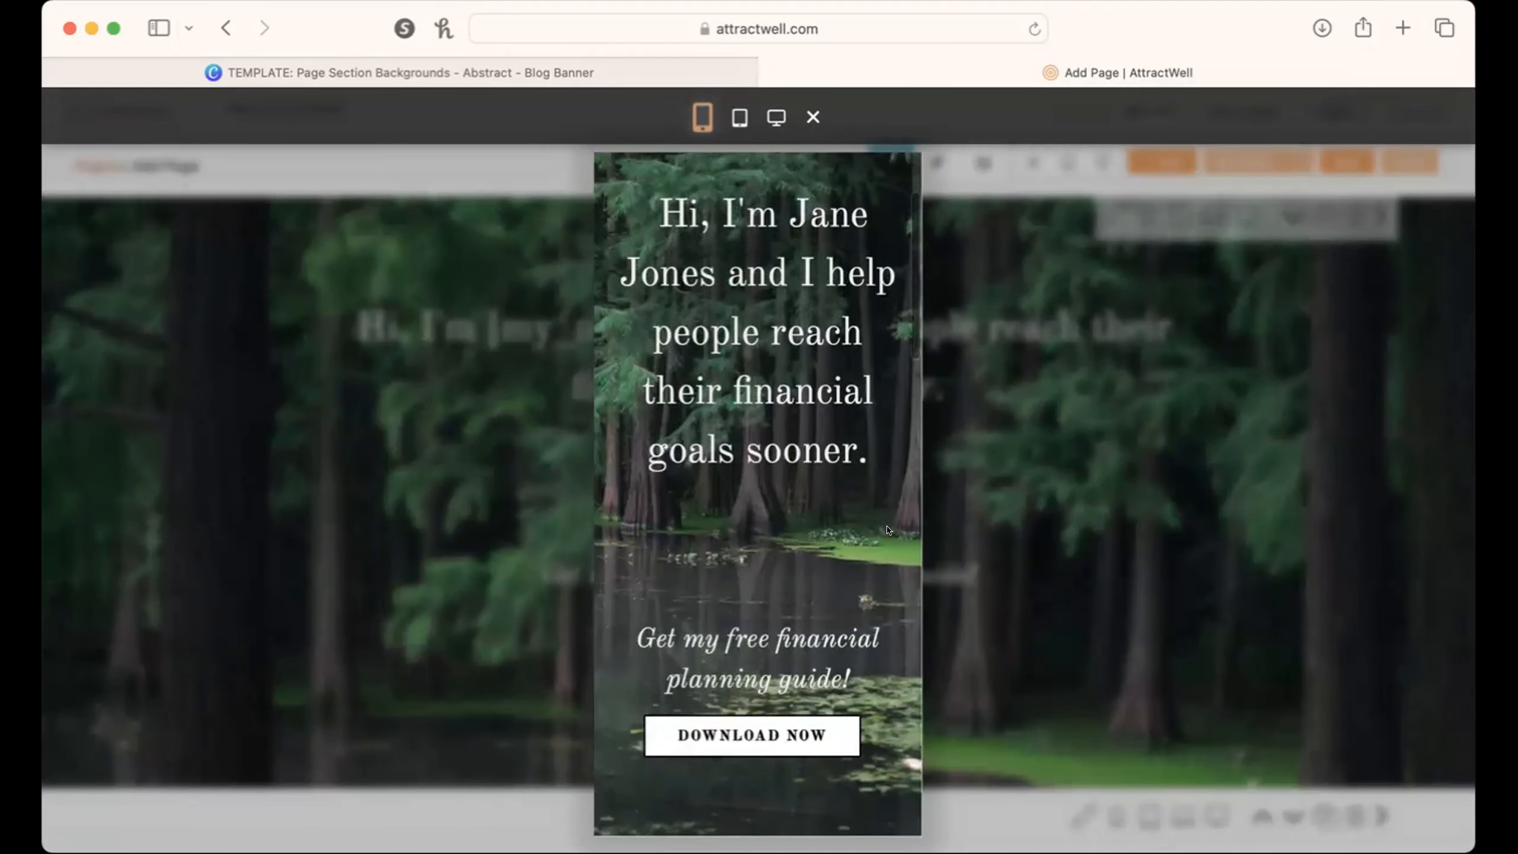
pyautogui.scroll(3, 888, 529)
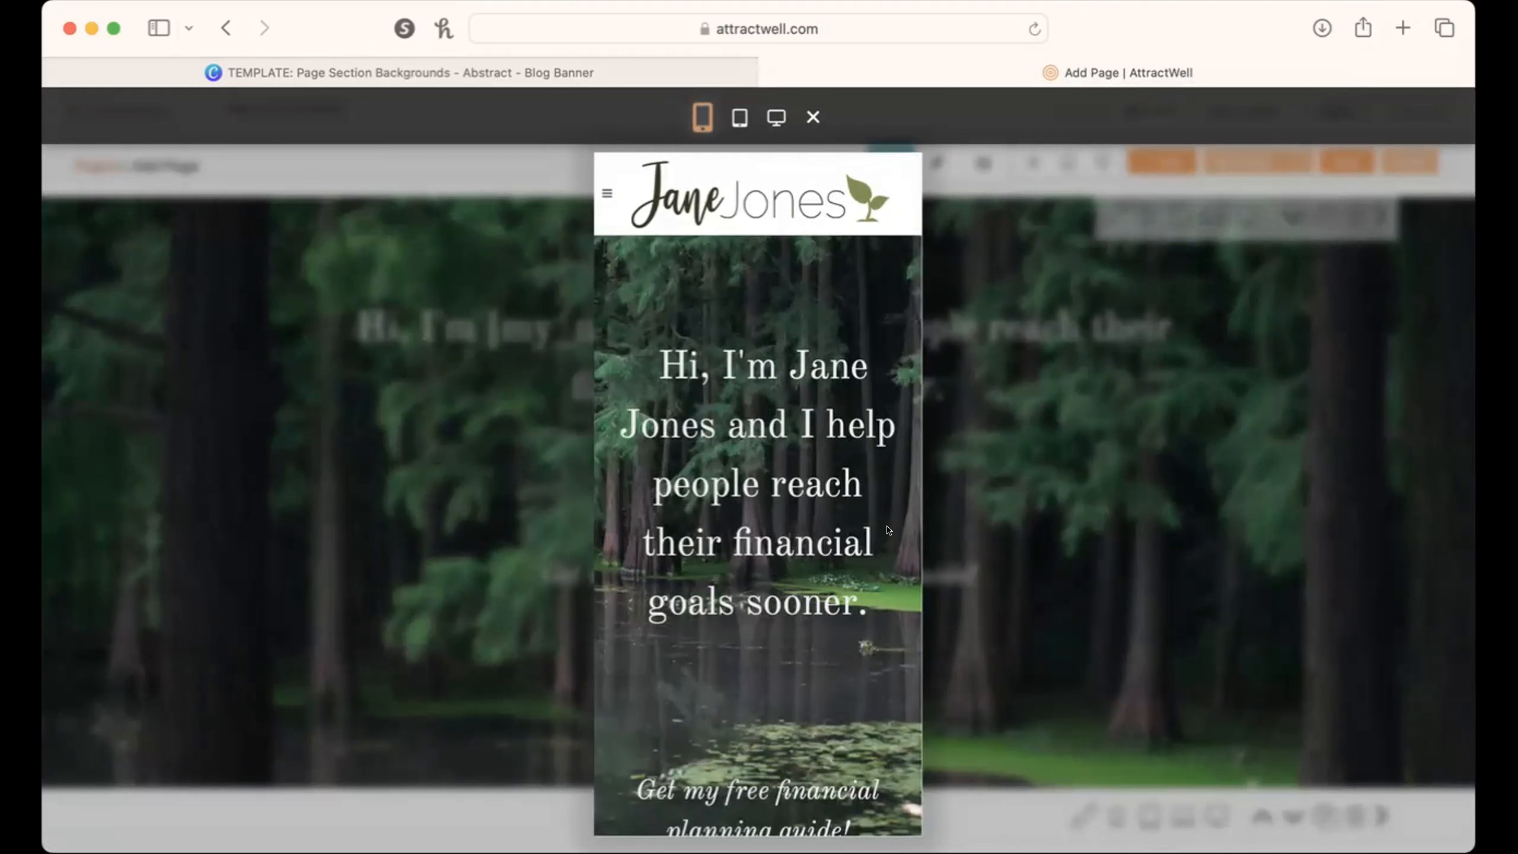
pyautogui.scroll(-5, 888, 529)
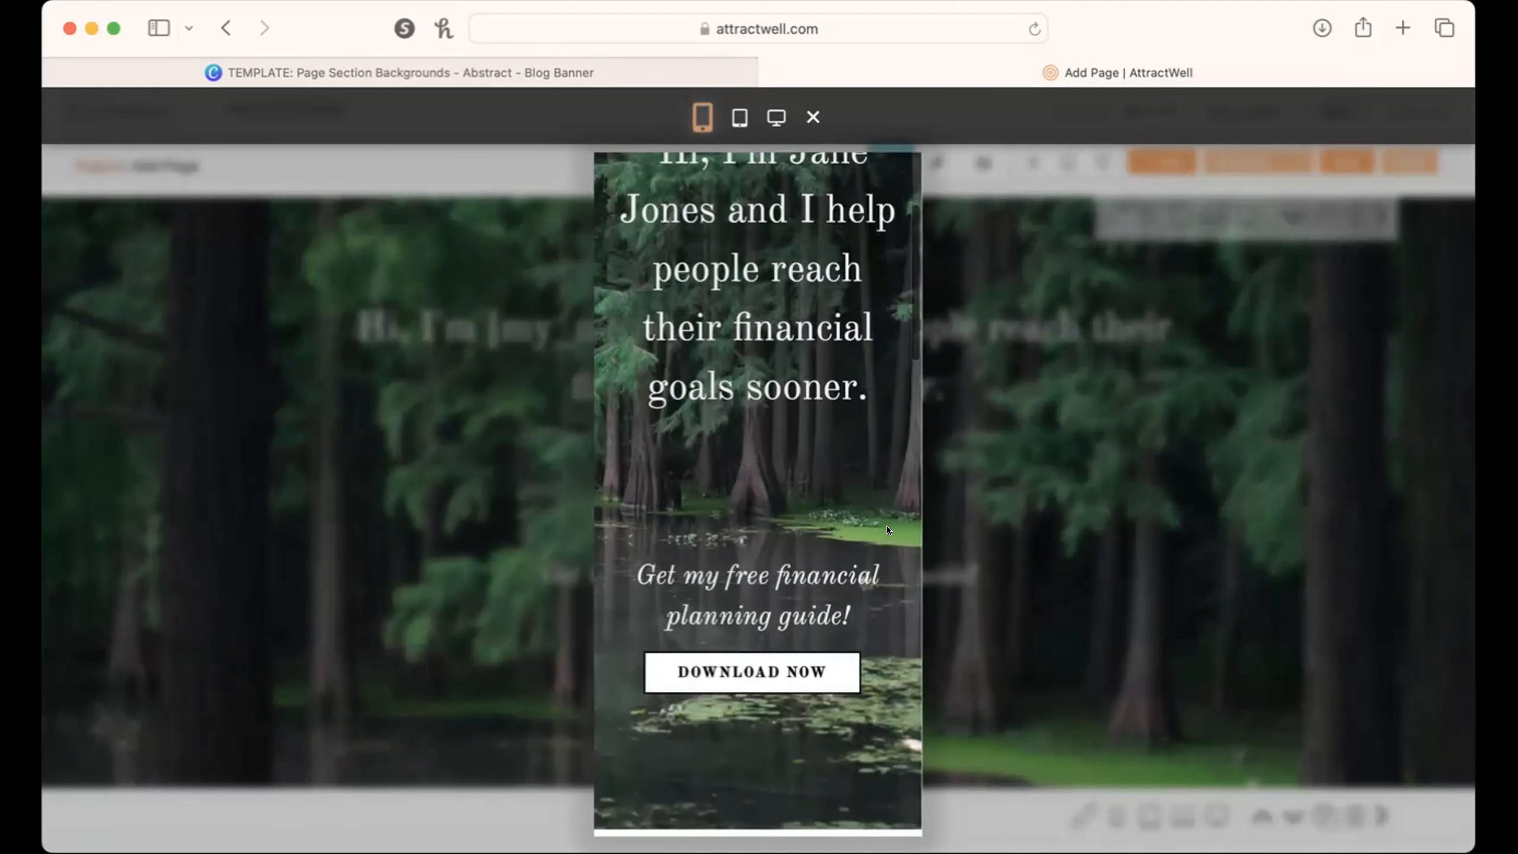
pyautogui.scroll(5, 888, 529)
pyautogui.scroll(-5, 888, 529)
pyautogui.scroll(3, 888, 529)
pyautogui.scroll(-2, 888, 529)
pyautogui.scroll(-4, 886, 528)
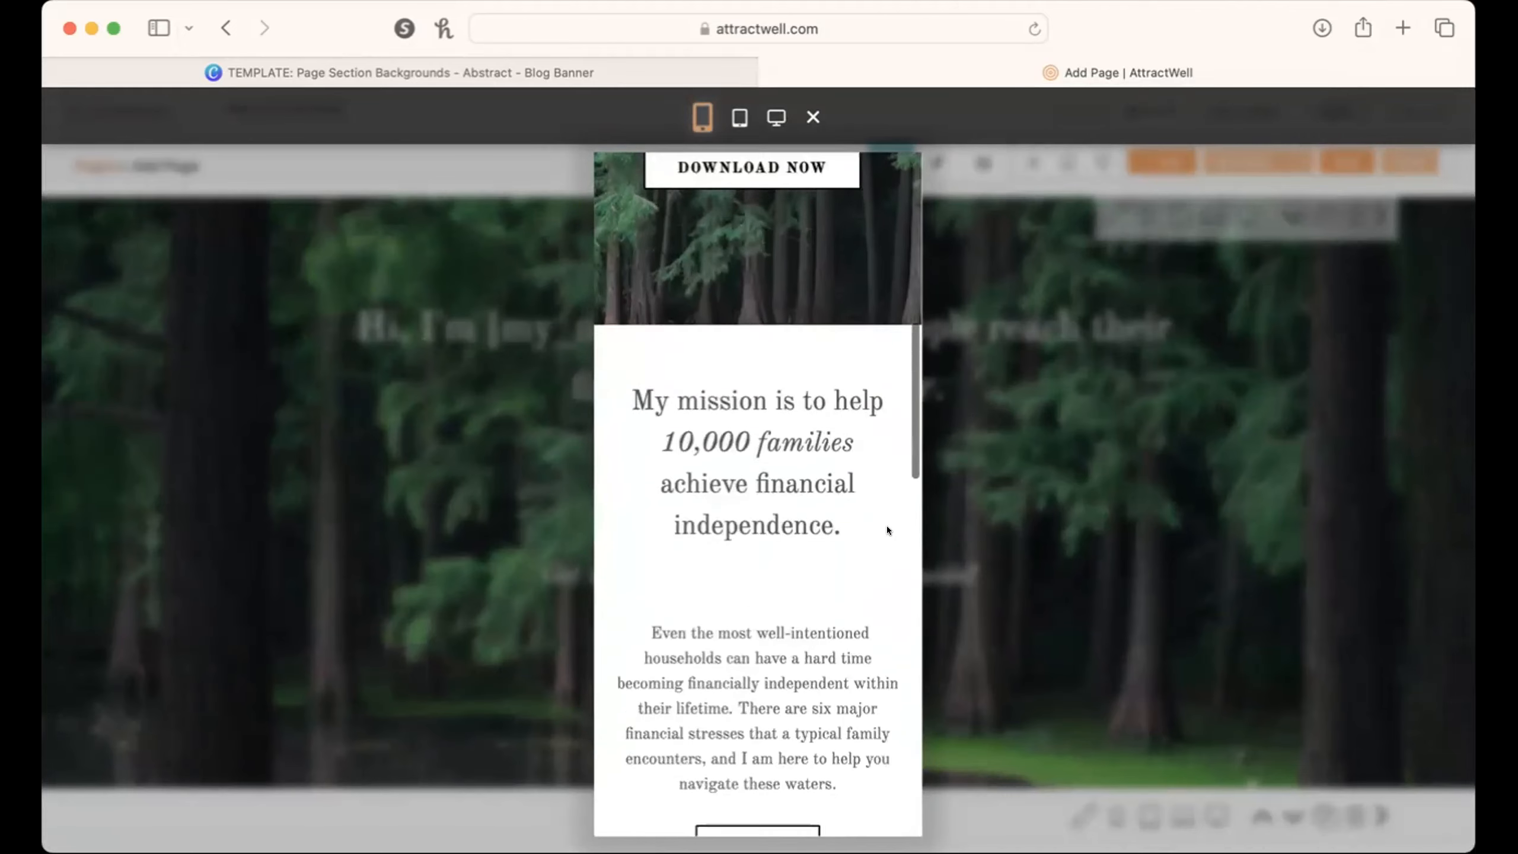
pyautogui.scroll(6, 887, 529)
pyautogui.click(813, 117)
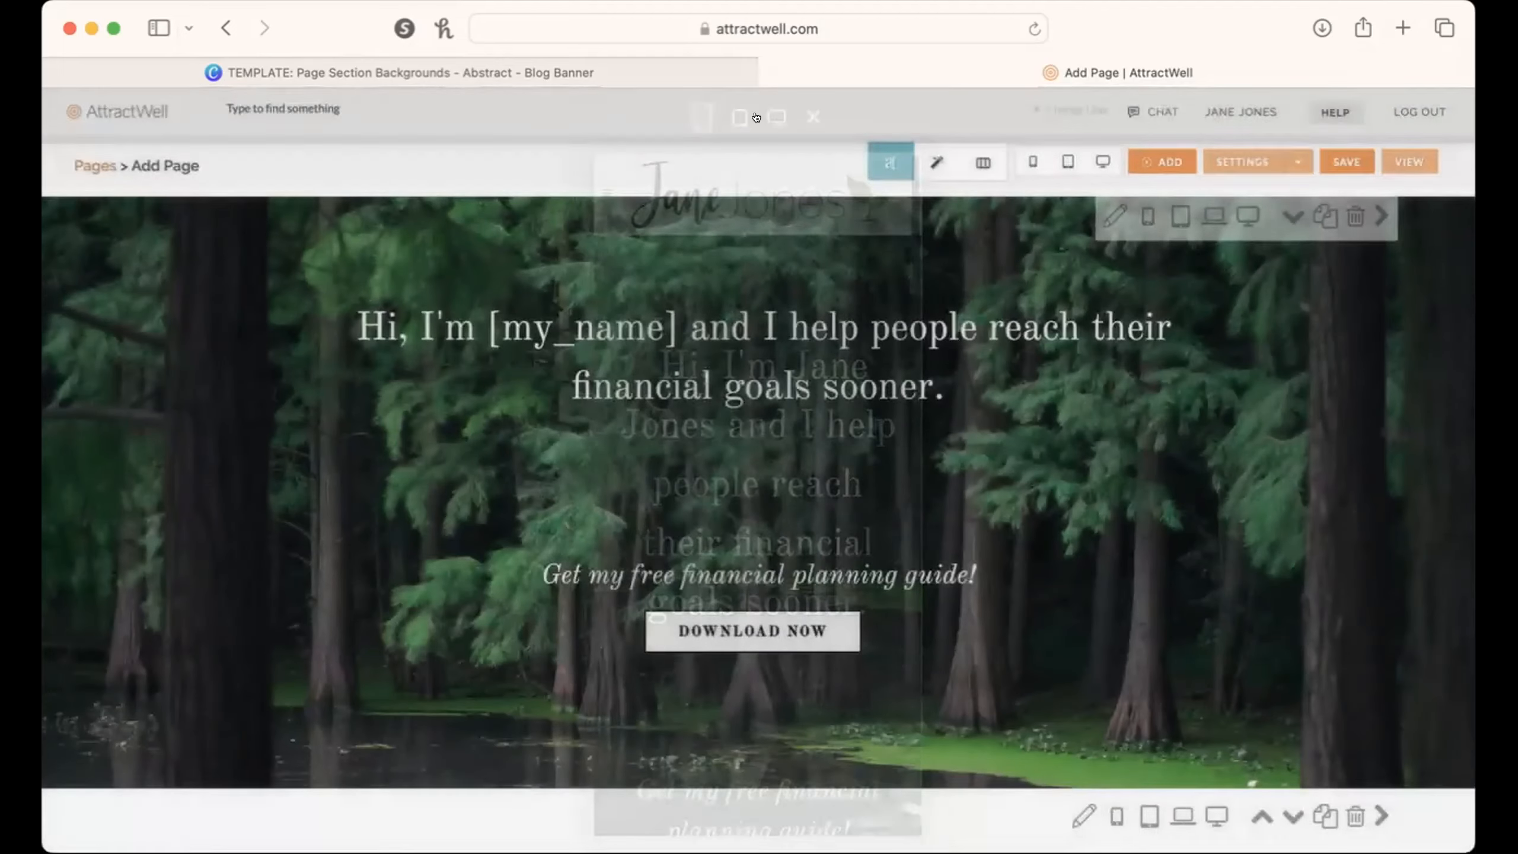
# Step: Check the header section's parallax effect at computer size and leave the preview
pyautogui.click(1103, 161)
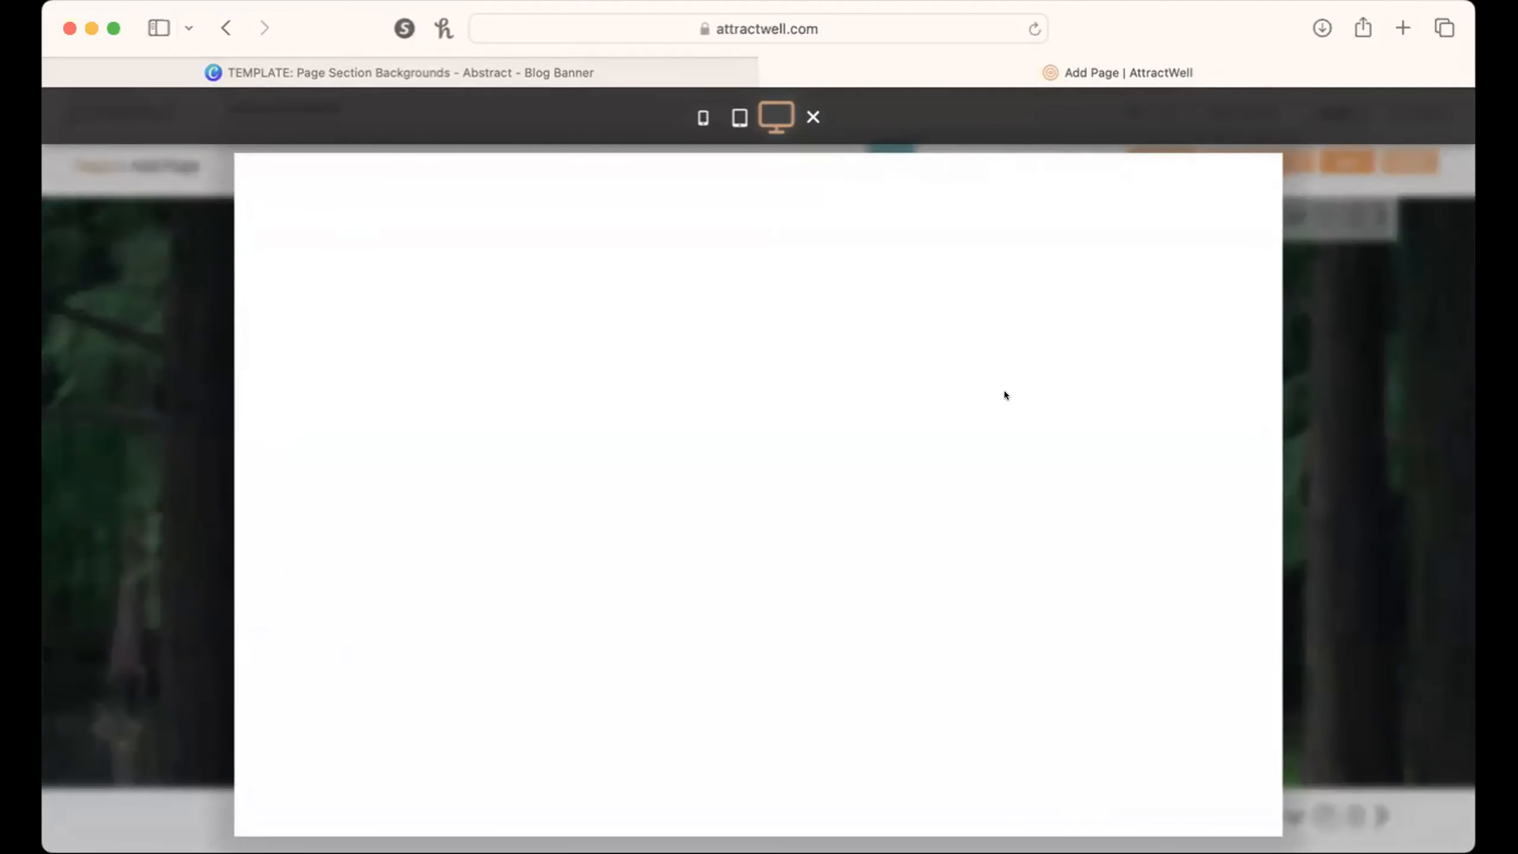
pyautogui.scroll(-3, 1005, 395)
pyautogui.scroll(3, 1005, 395)
pyautogui.scroll(-3, 1005, 395)
pyautogui.scroll(3, 1005, 394)
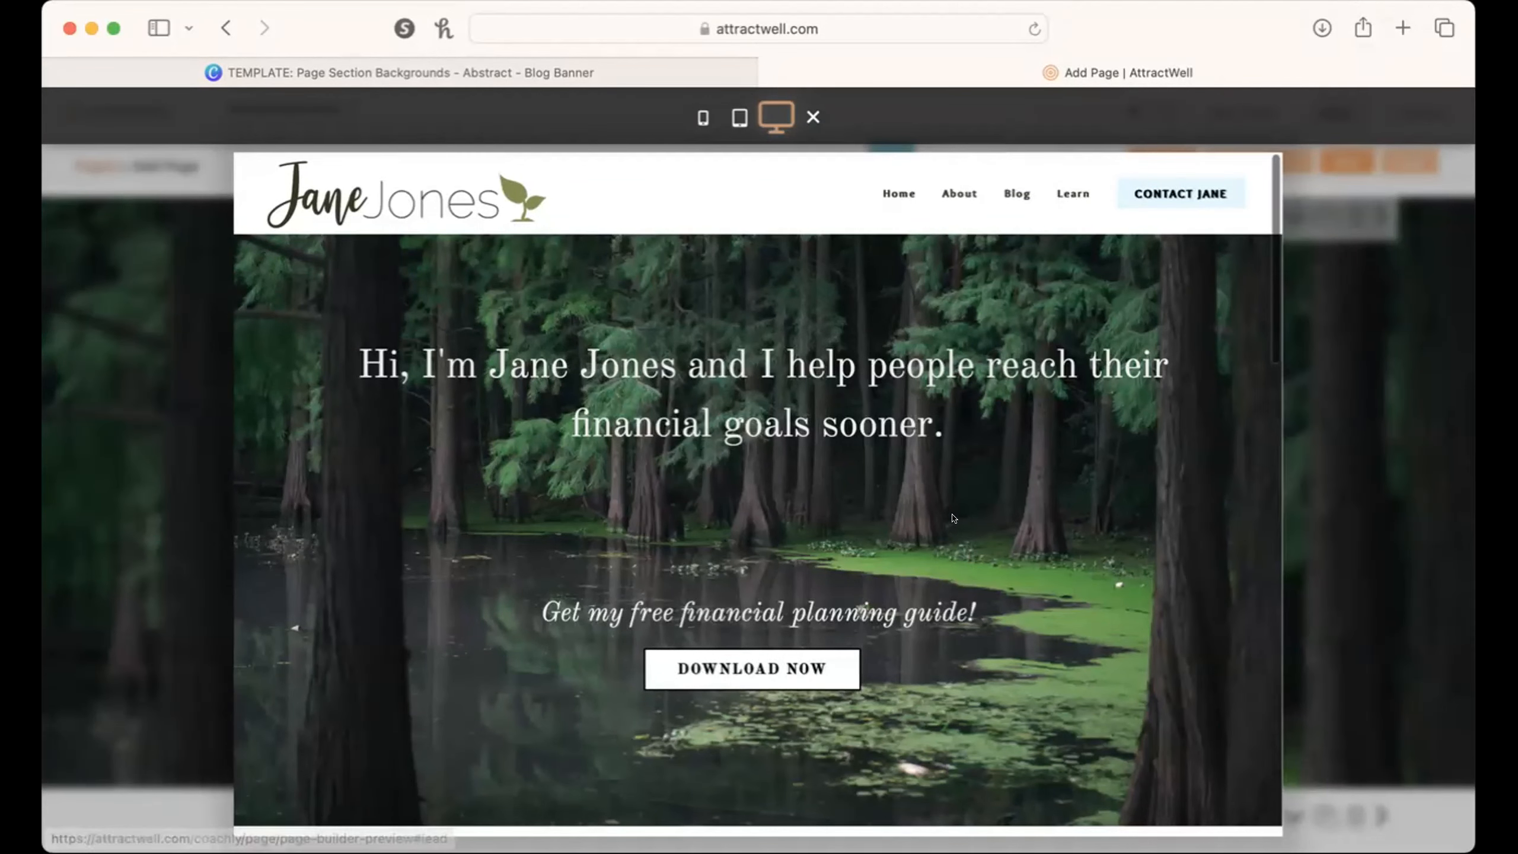
pyautogui.click(1372, 551)
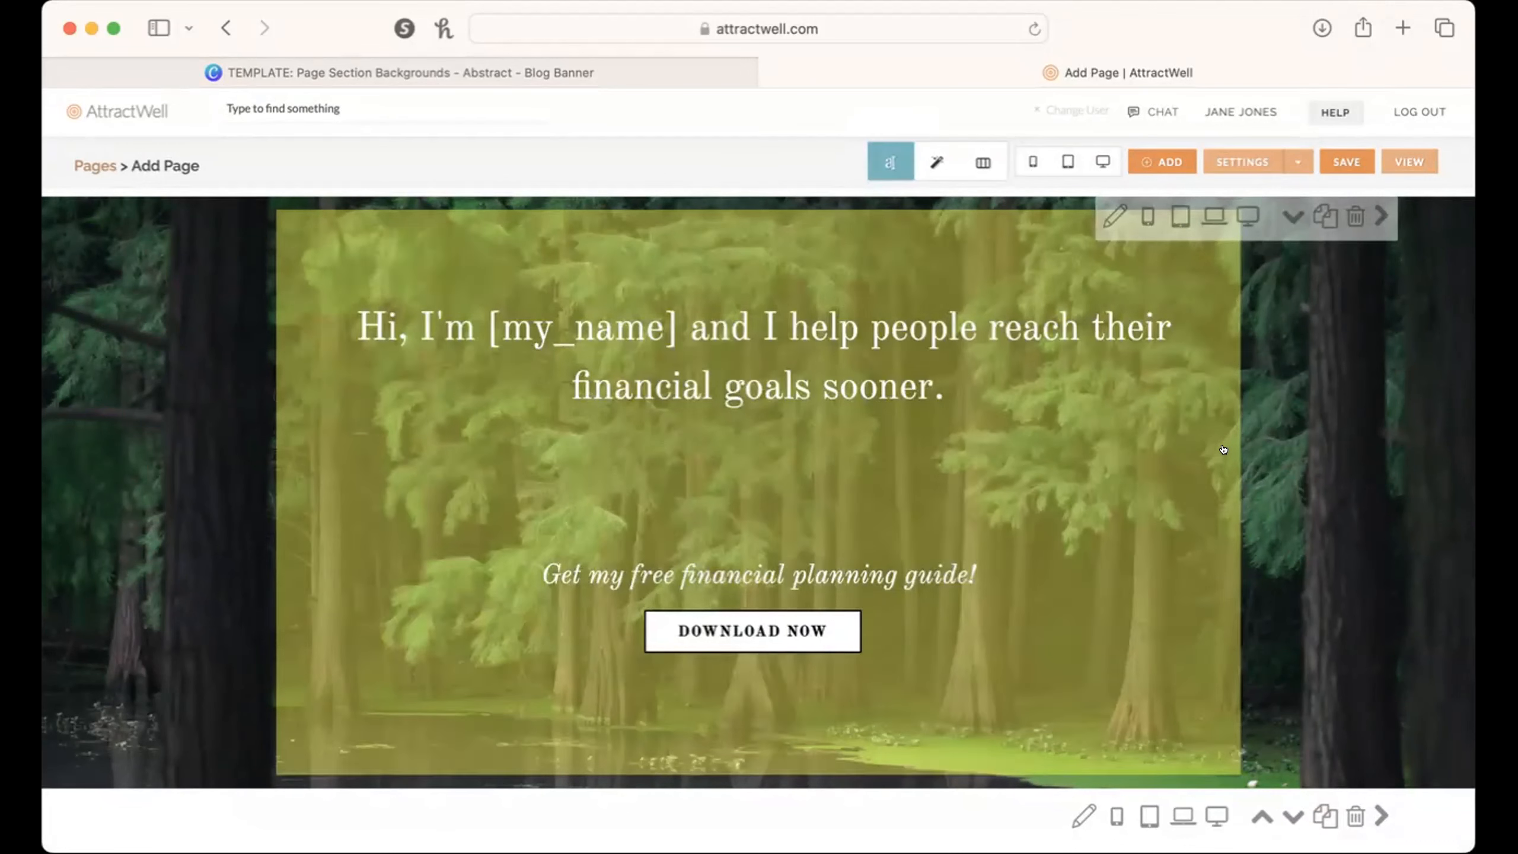
# Step: Restyle the header section's Download Now button in orange
pyautogui.click(1231, 448)
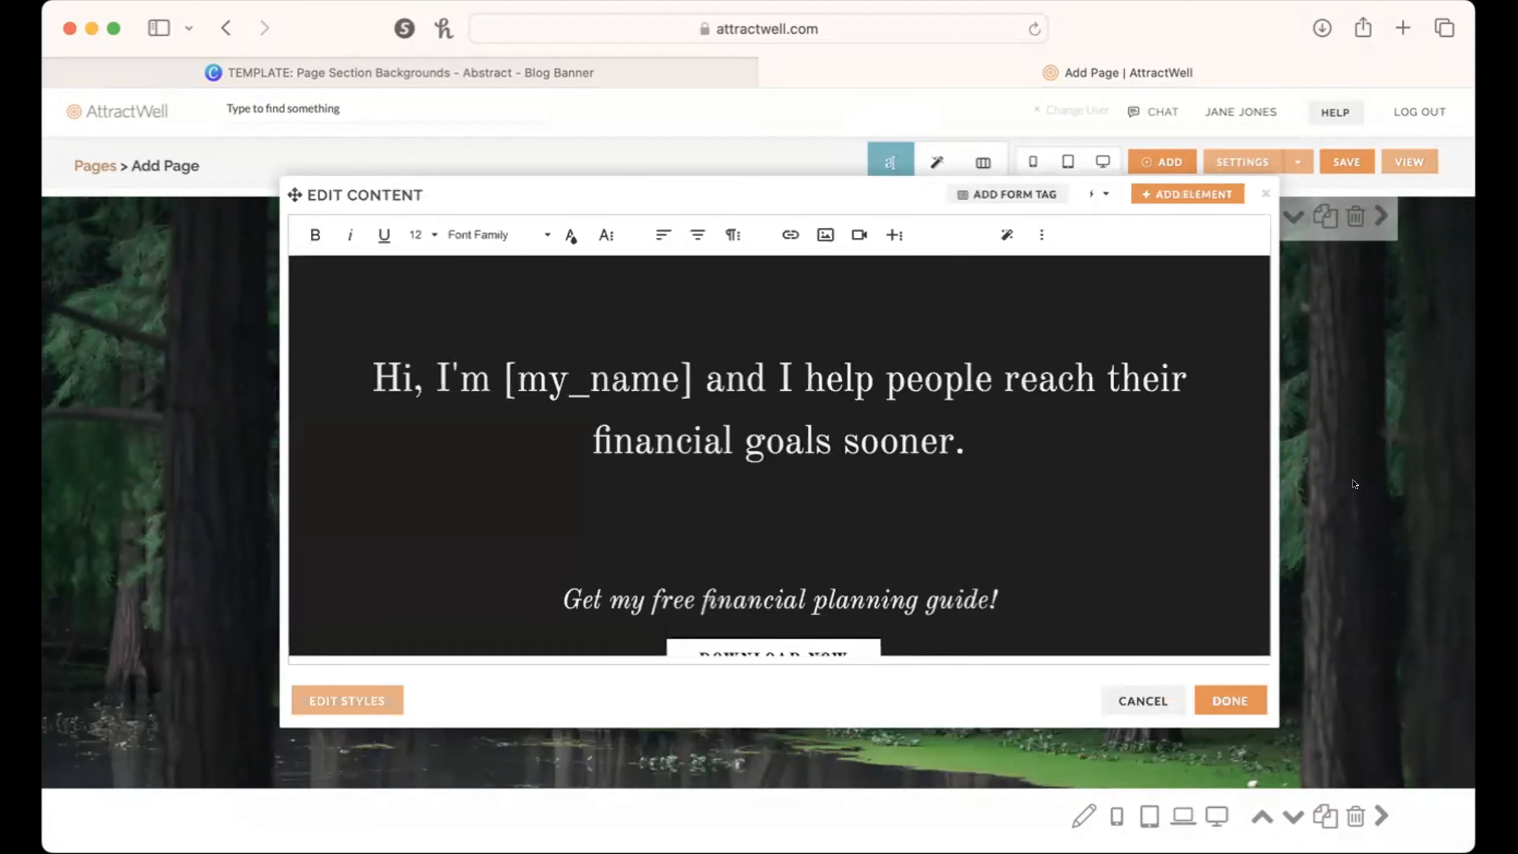
pyautogui.click(1117, 695)
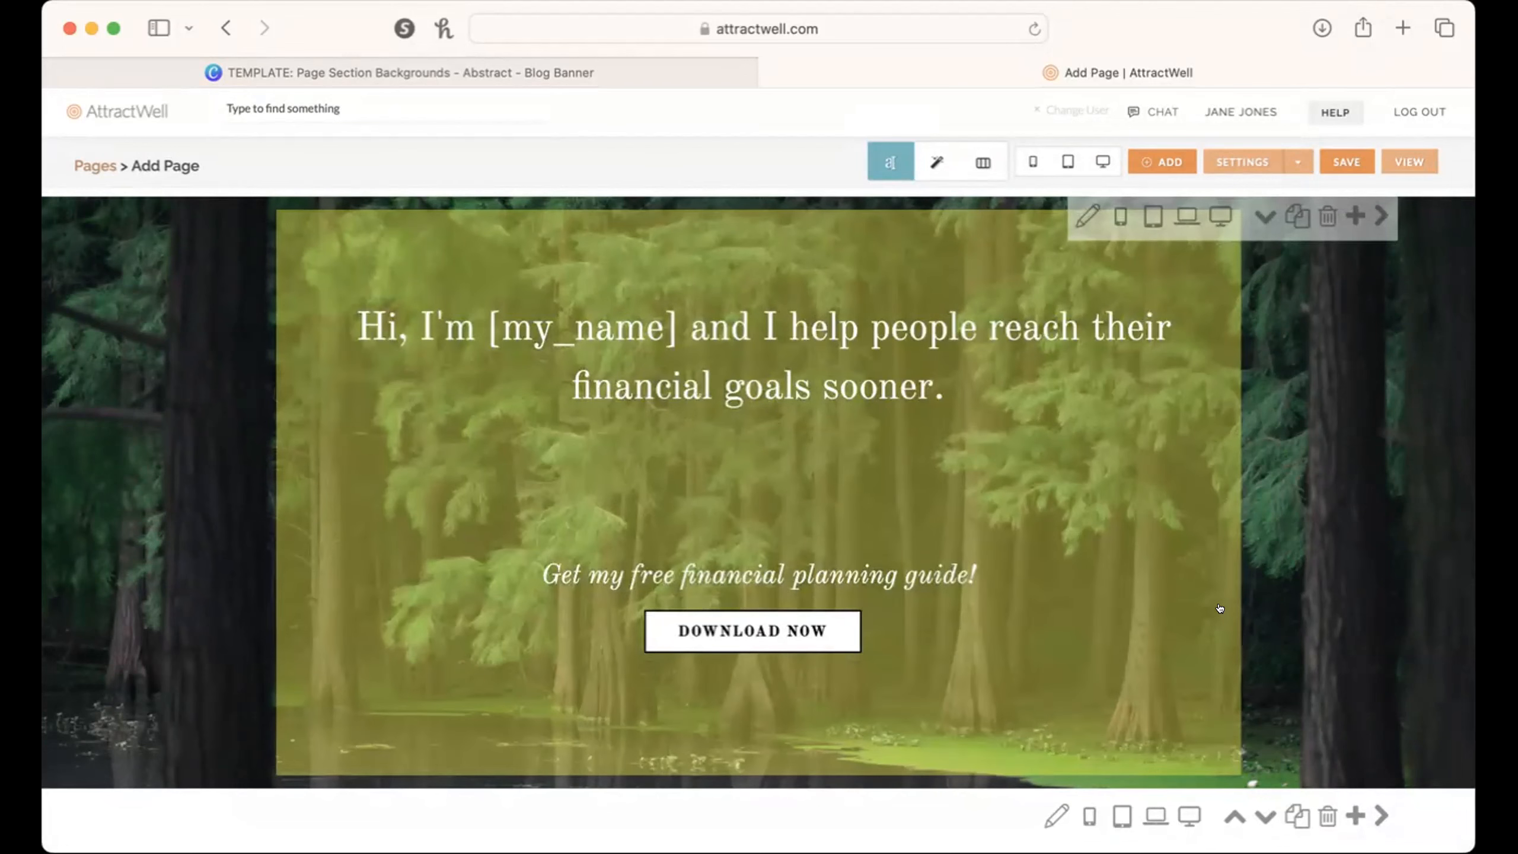
pyautogui.click(1220, 607)
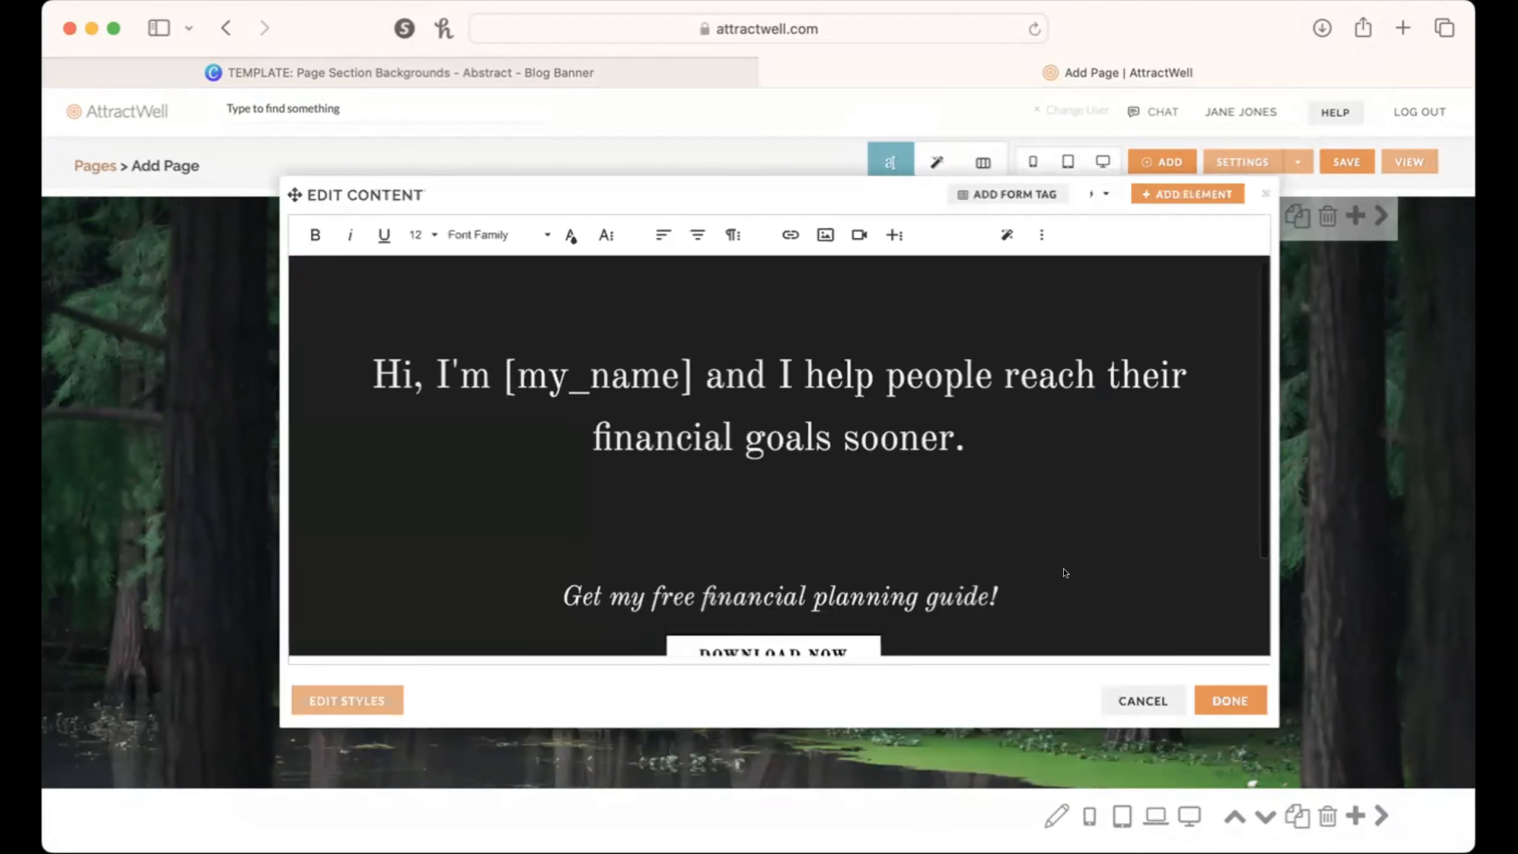
pyautogui.scroll(-3, 1064, 573)
pyautogui.click(773, 534)
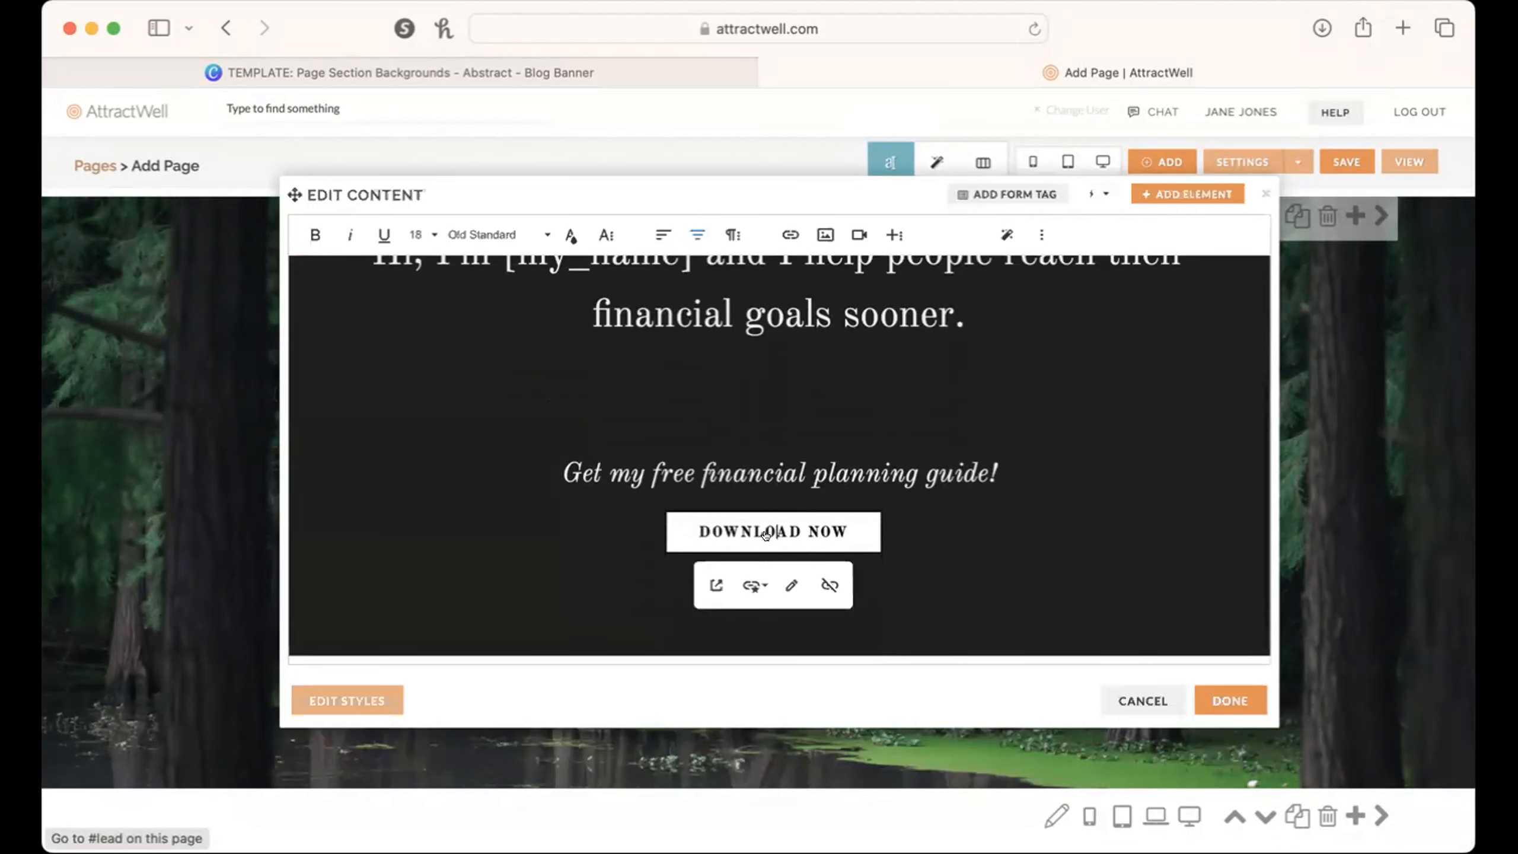
pyautogui.click(753, 584)
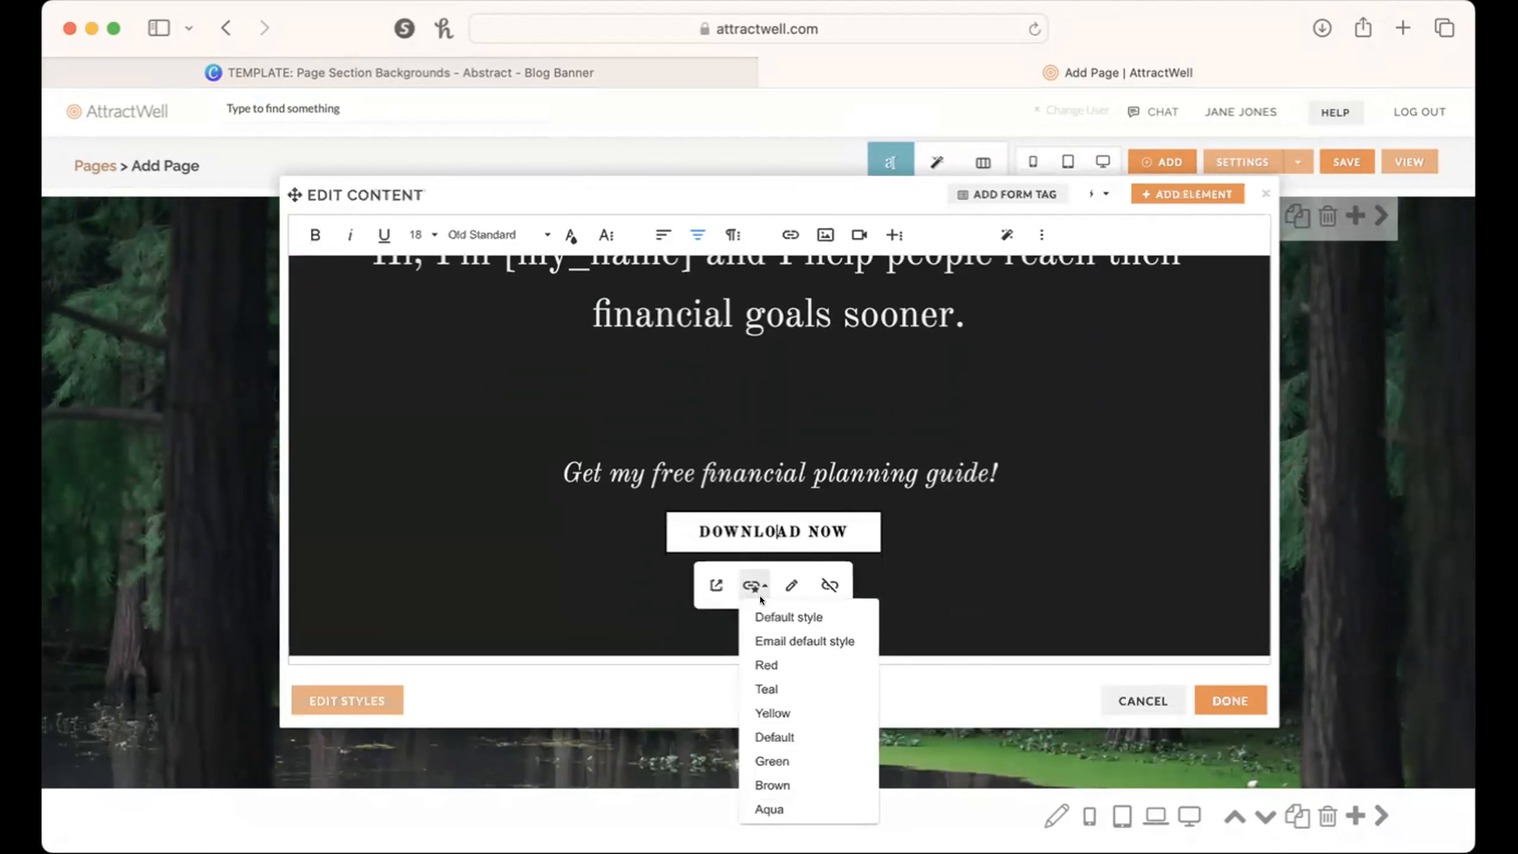
pyautogui.click(780, 655)
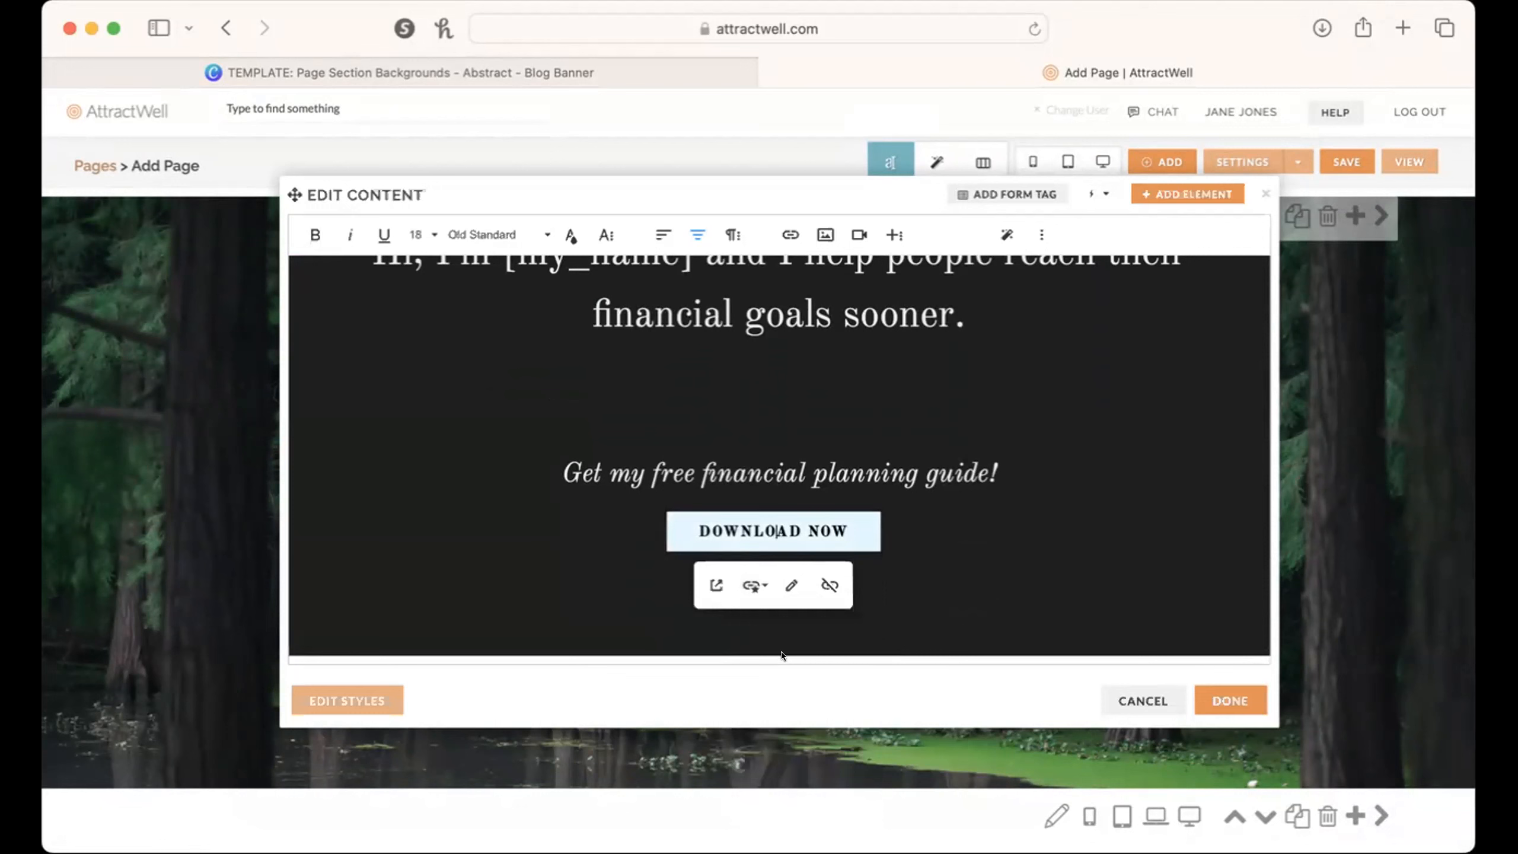
pyautogui.click(754, 585)
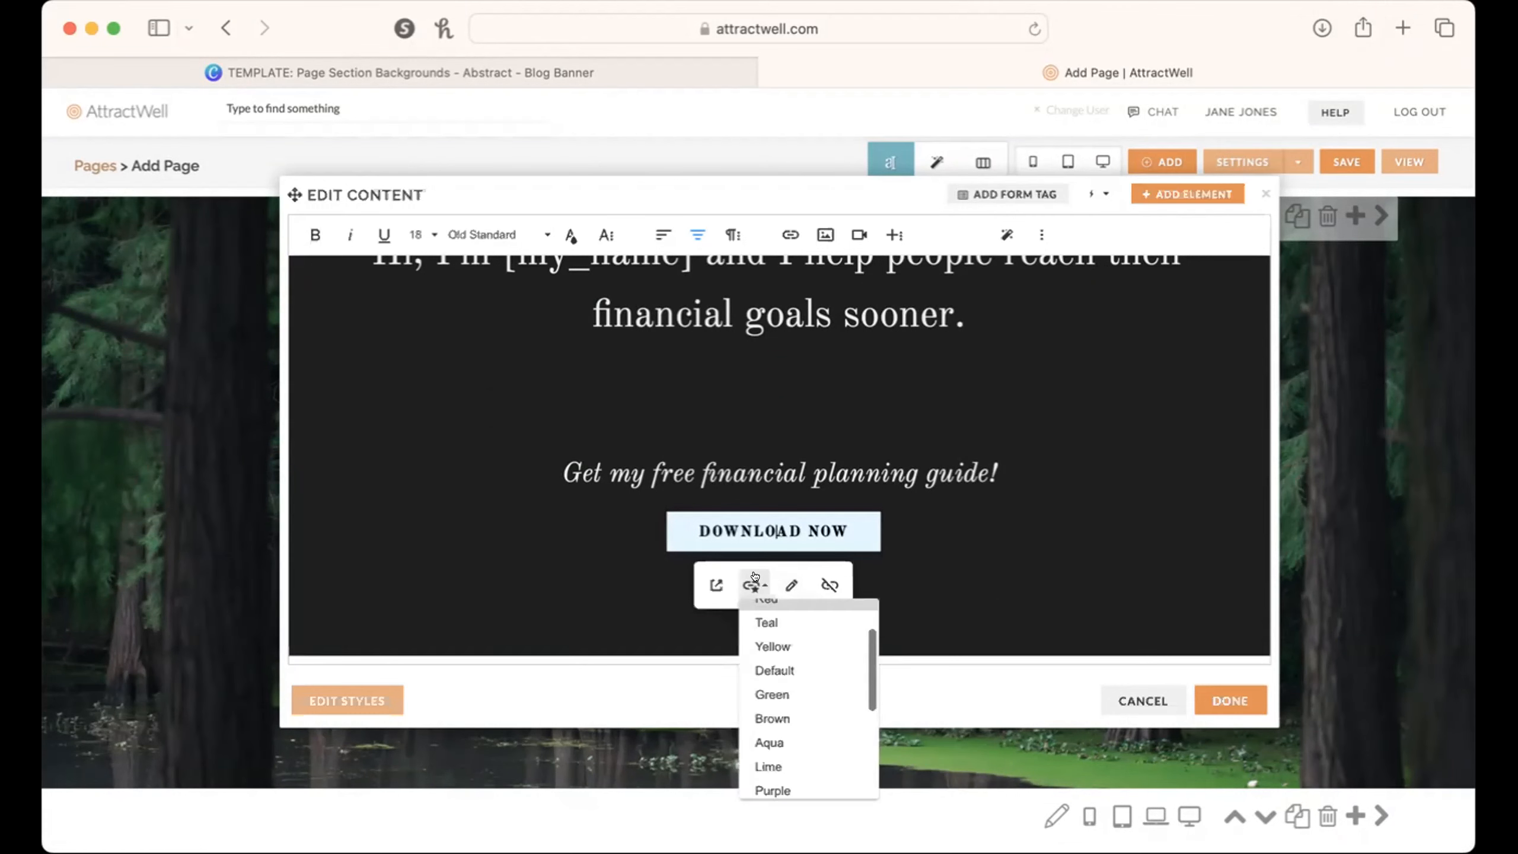
pyautogui.click(769, 695)
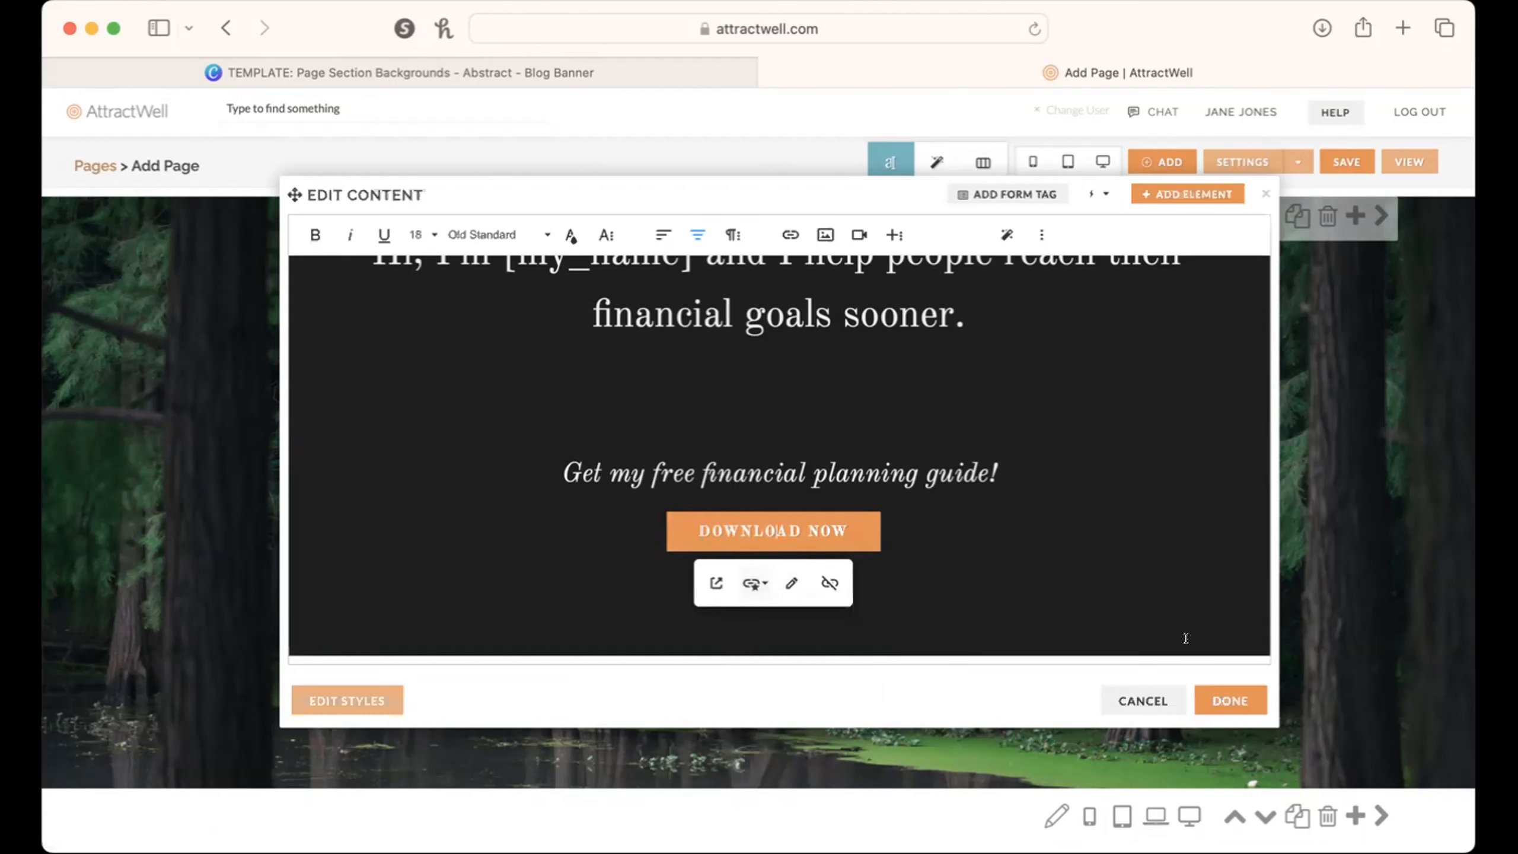
# Step: Select the header's headline text to inspect its font formatting, and finish editing the content
pyautogui.scroll(3, 1153, 574)
pyautogui.tripleClick(708, 441)
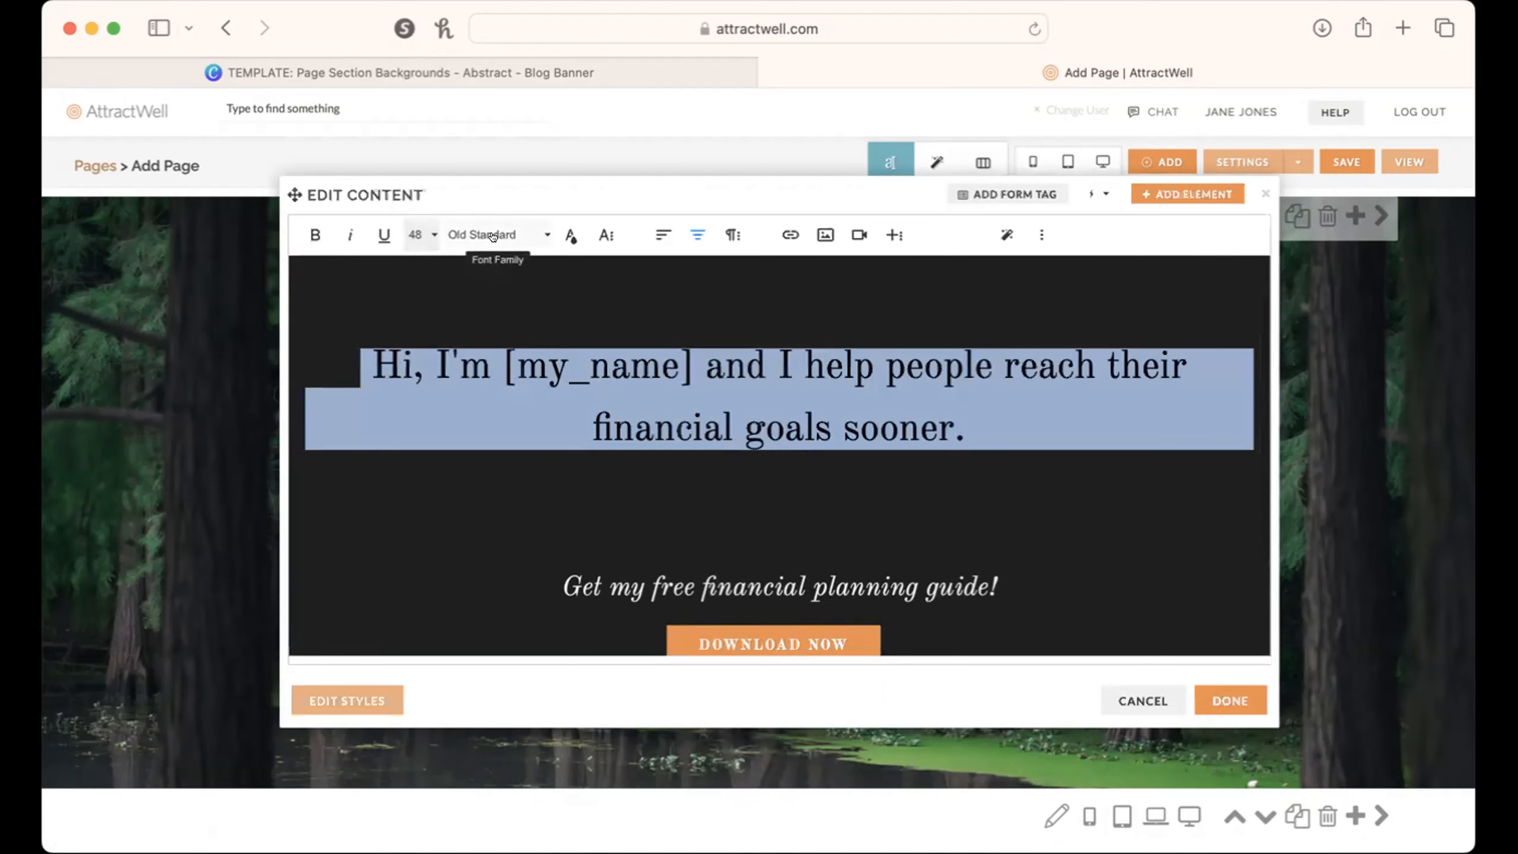
pyautogui.click(1231, 703)
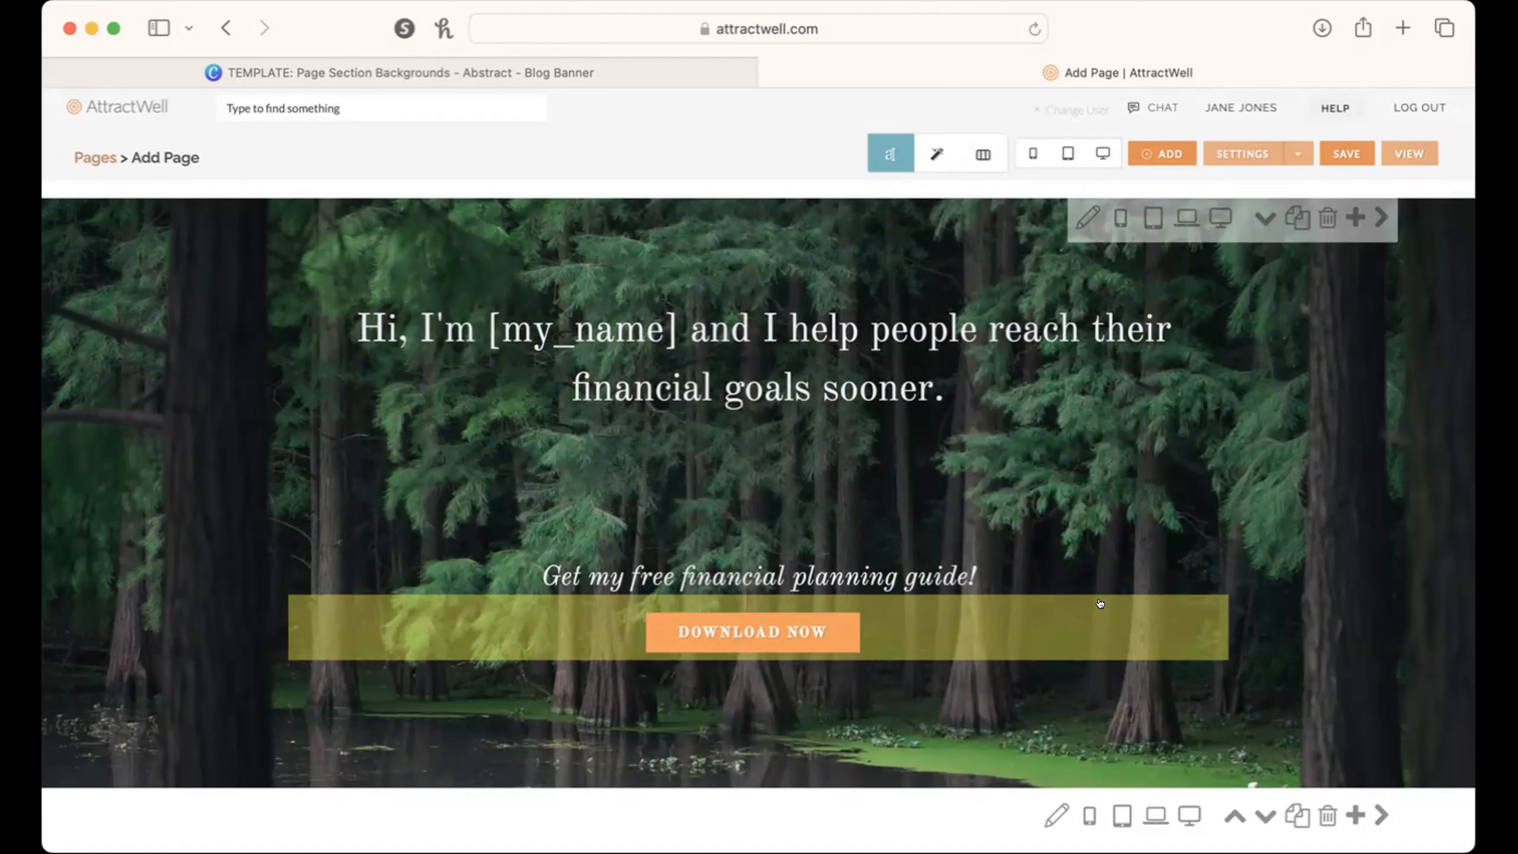
# Step: Replace the header button's text with "Book a Call" and apply the change
pyautogui.click(814, 634)
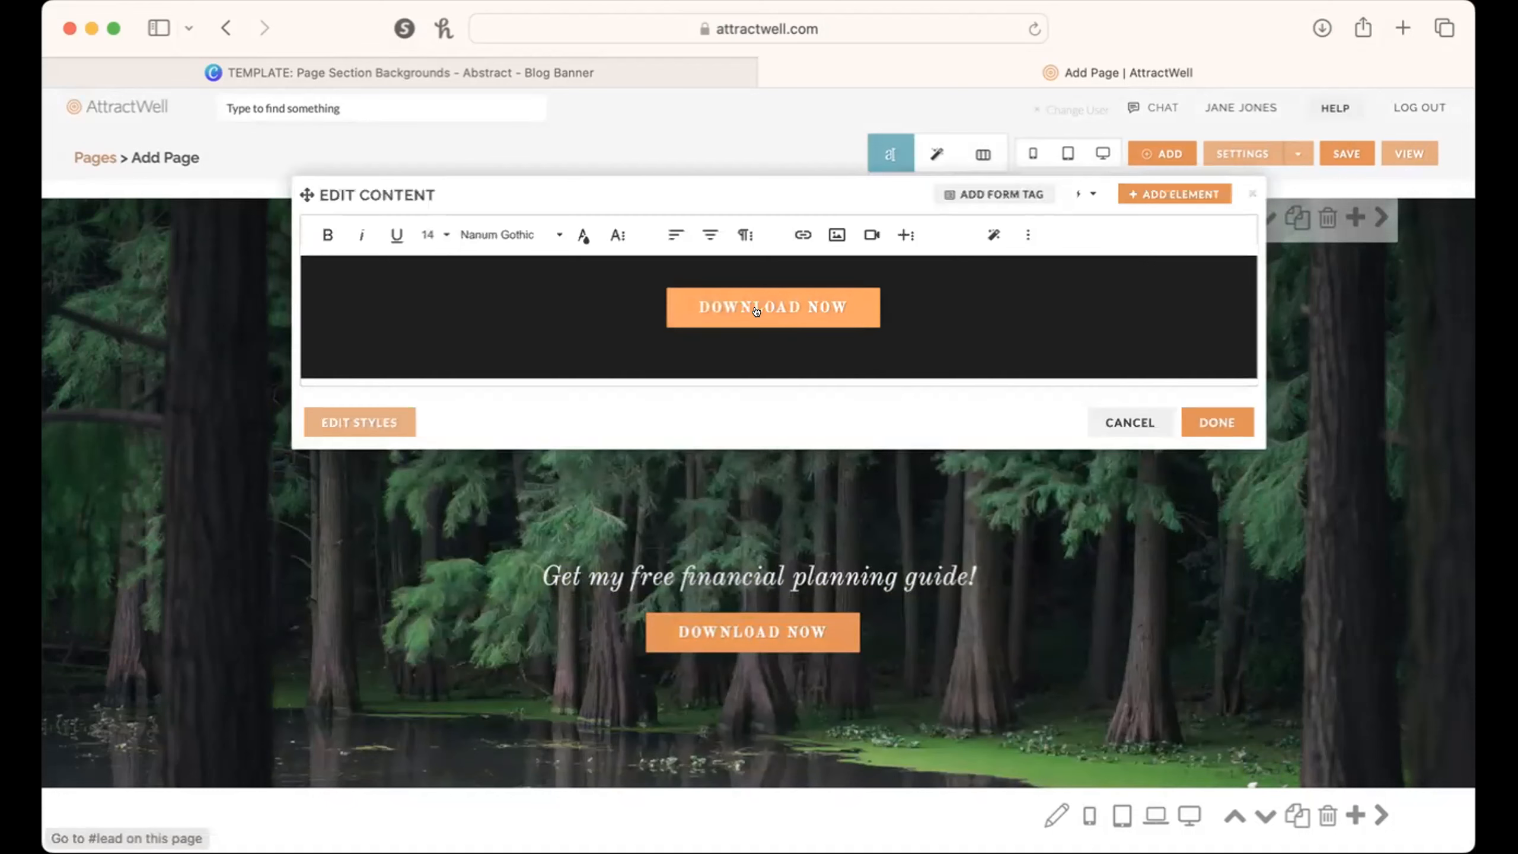
pyautogui.click(756, 310)
pyautogui.click(789, 356)
pyautogui.click(766, 478)
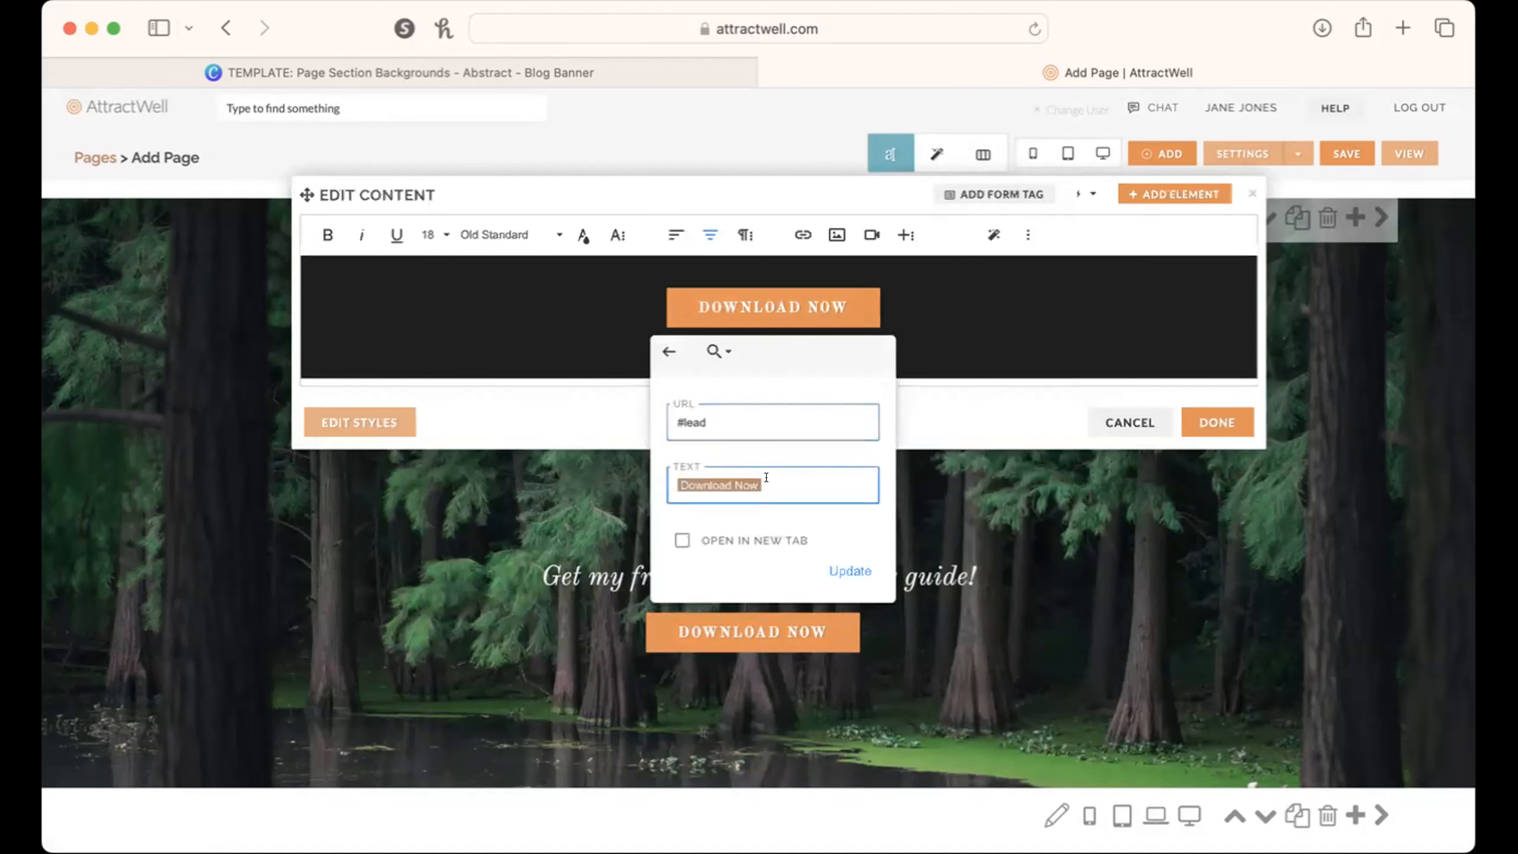
pyautogui.write('Book a Call')
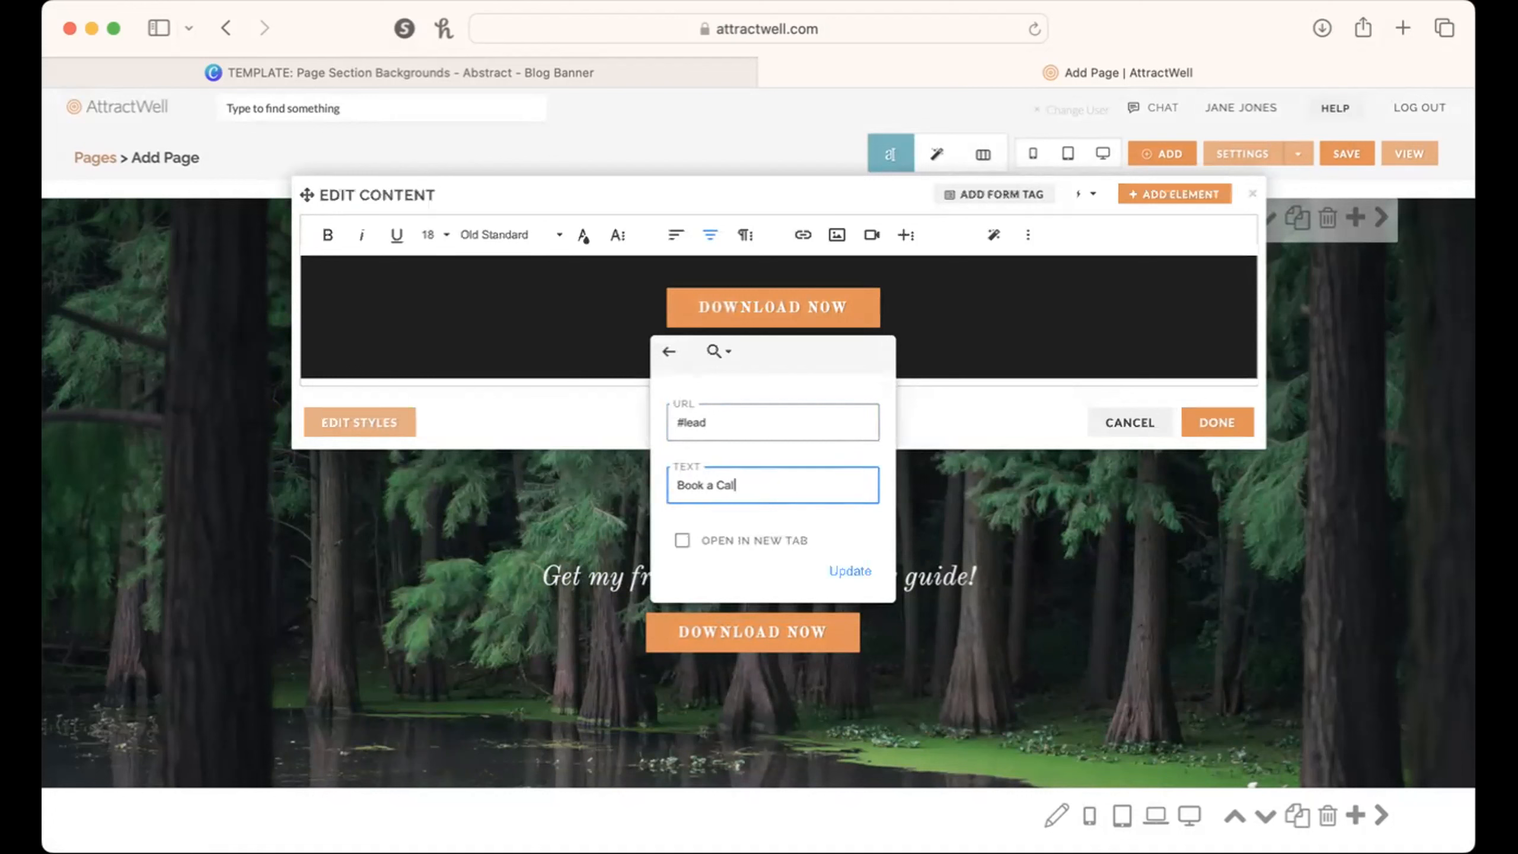
pyautogui.click(849, 570)
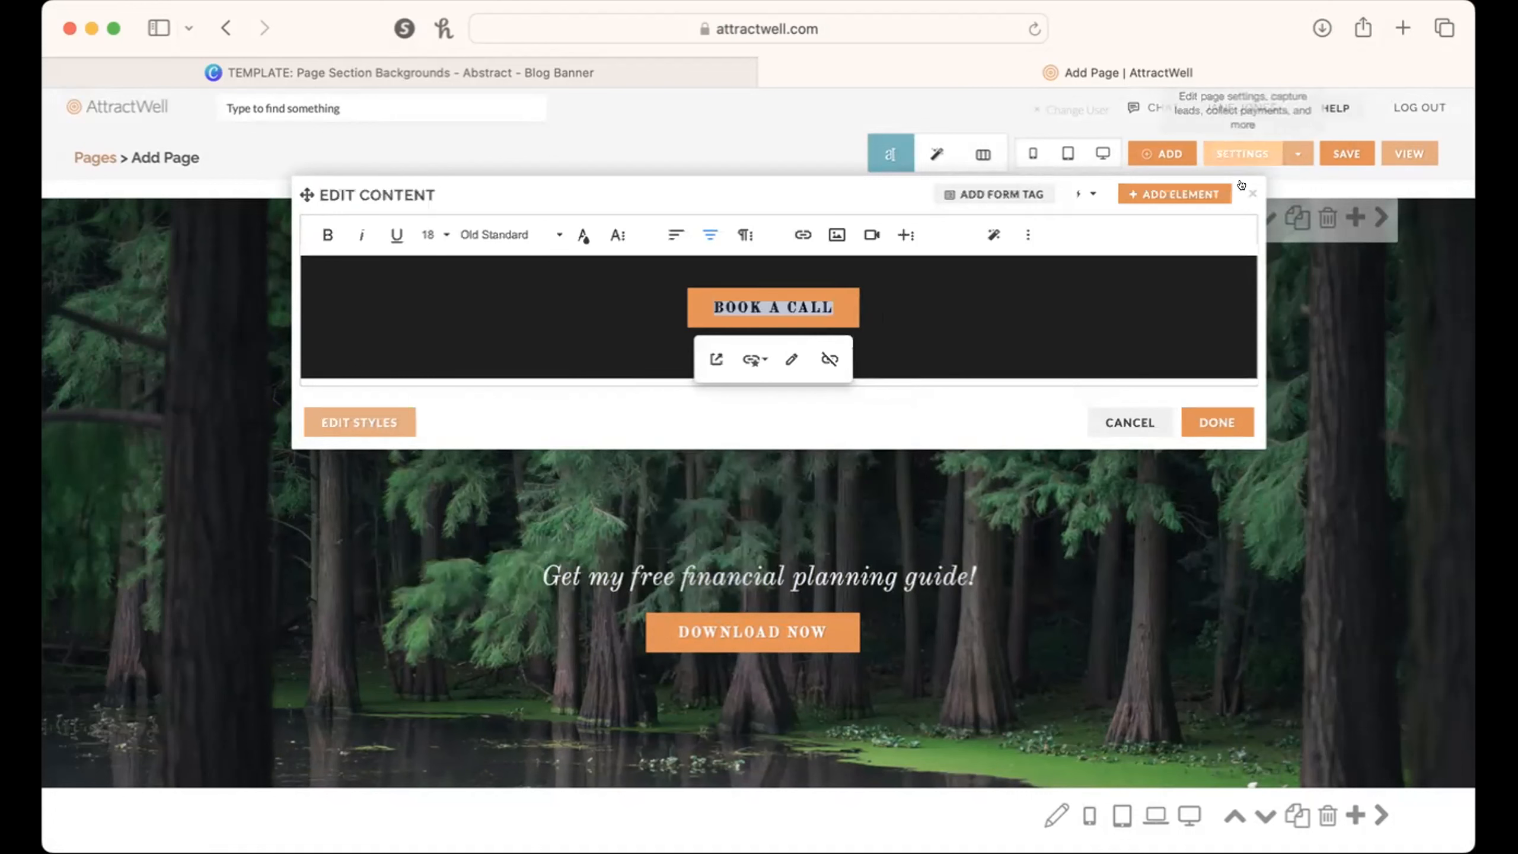
pyautogui.click(1222, 419)
# Step: Examine the lead capture form fields and after-registration options in the page settings, then close the settings
pyautogui.click(1226, 150)
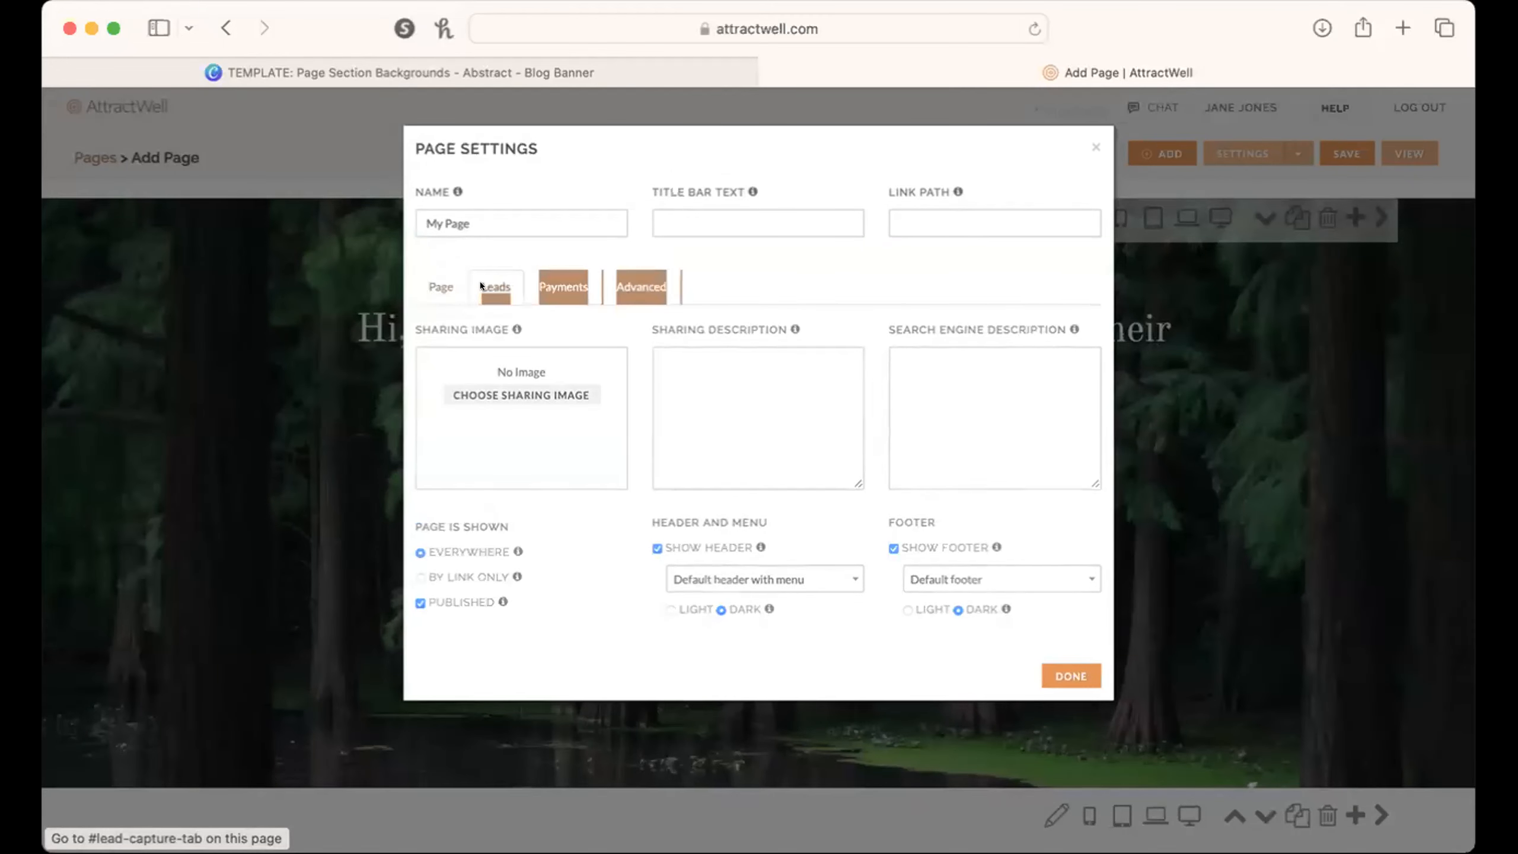
pyautogui.click(482, 287)
pyautogui.scroll(-10, 690, 528)
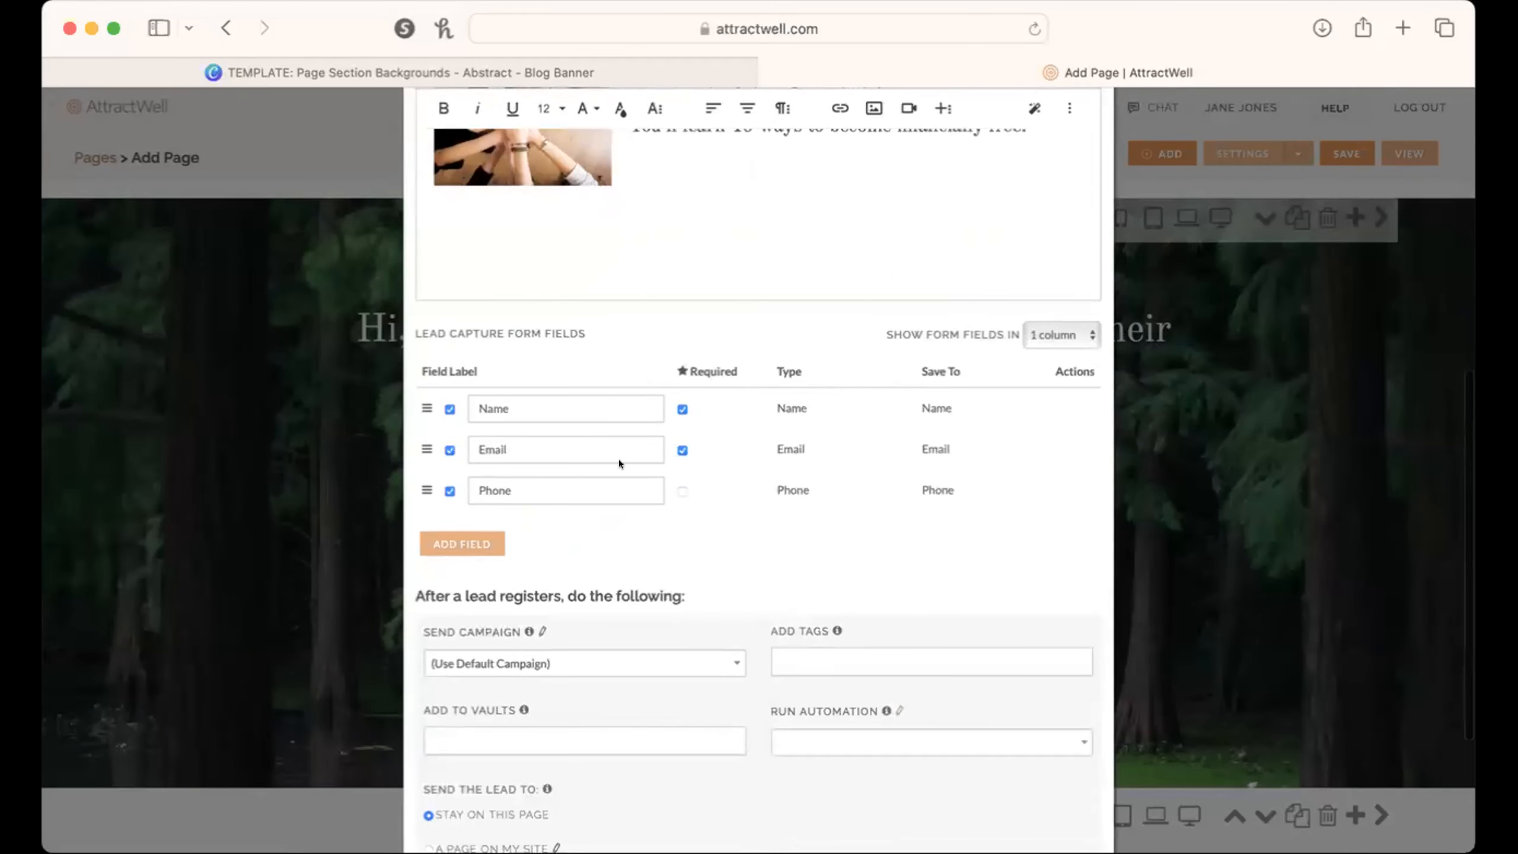
pyautogui.click(1238, 566)
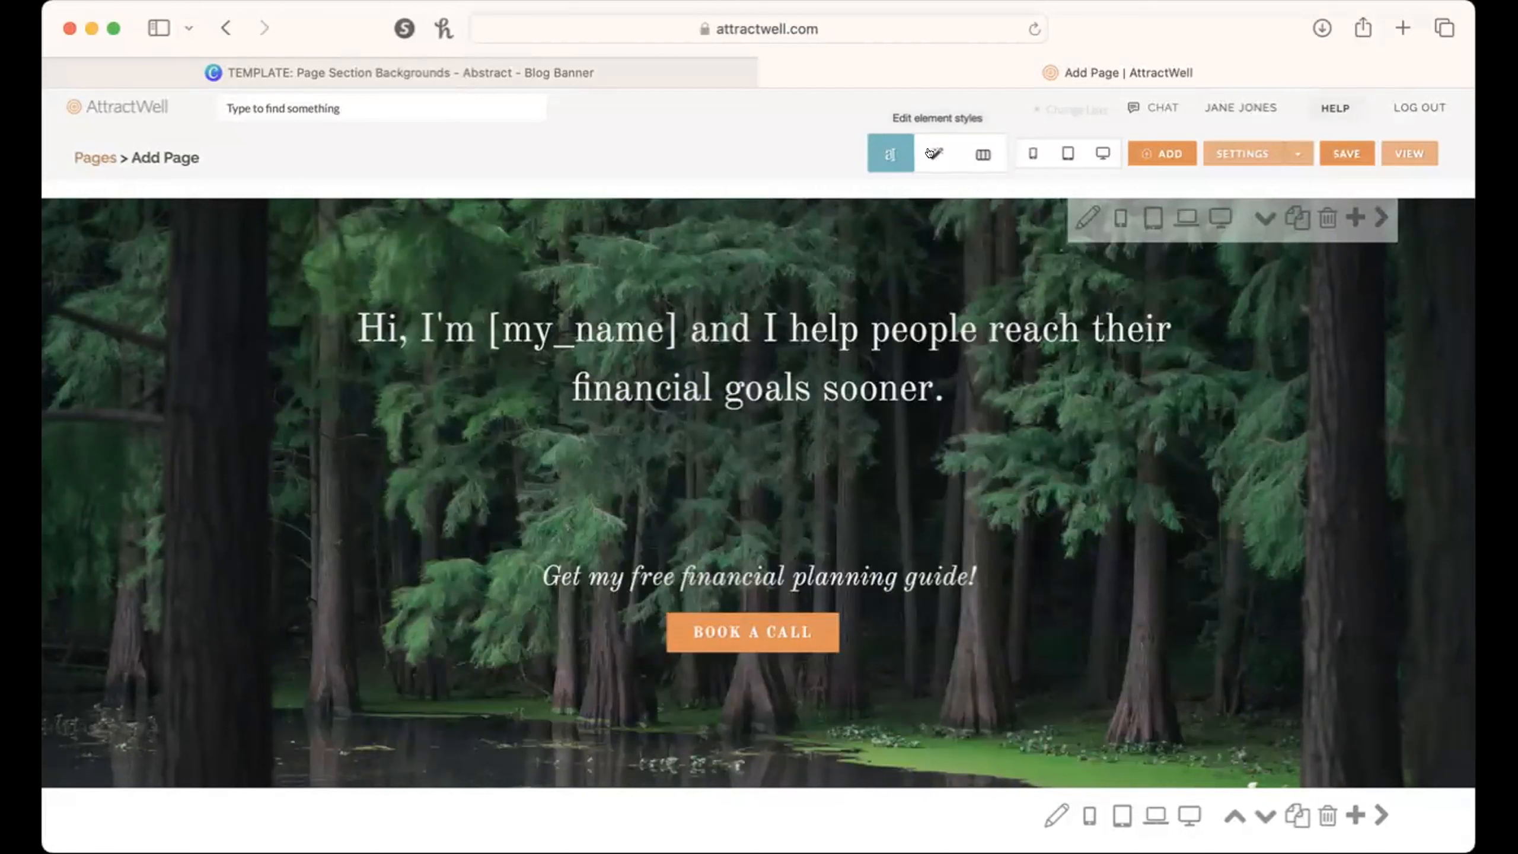
# Step: Give the header's content box a black, semi-transparent background in its element styles
pyautogui.click(932, 153)
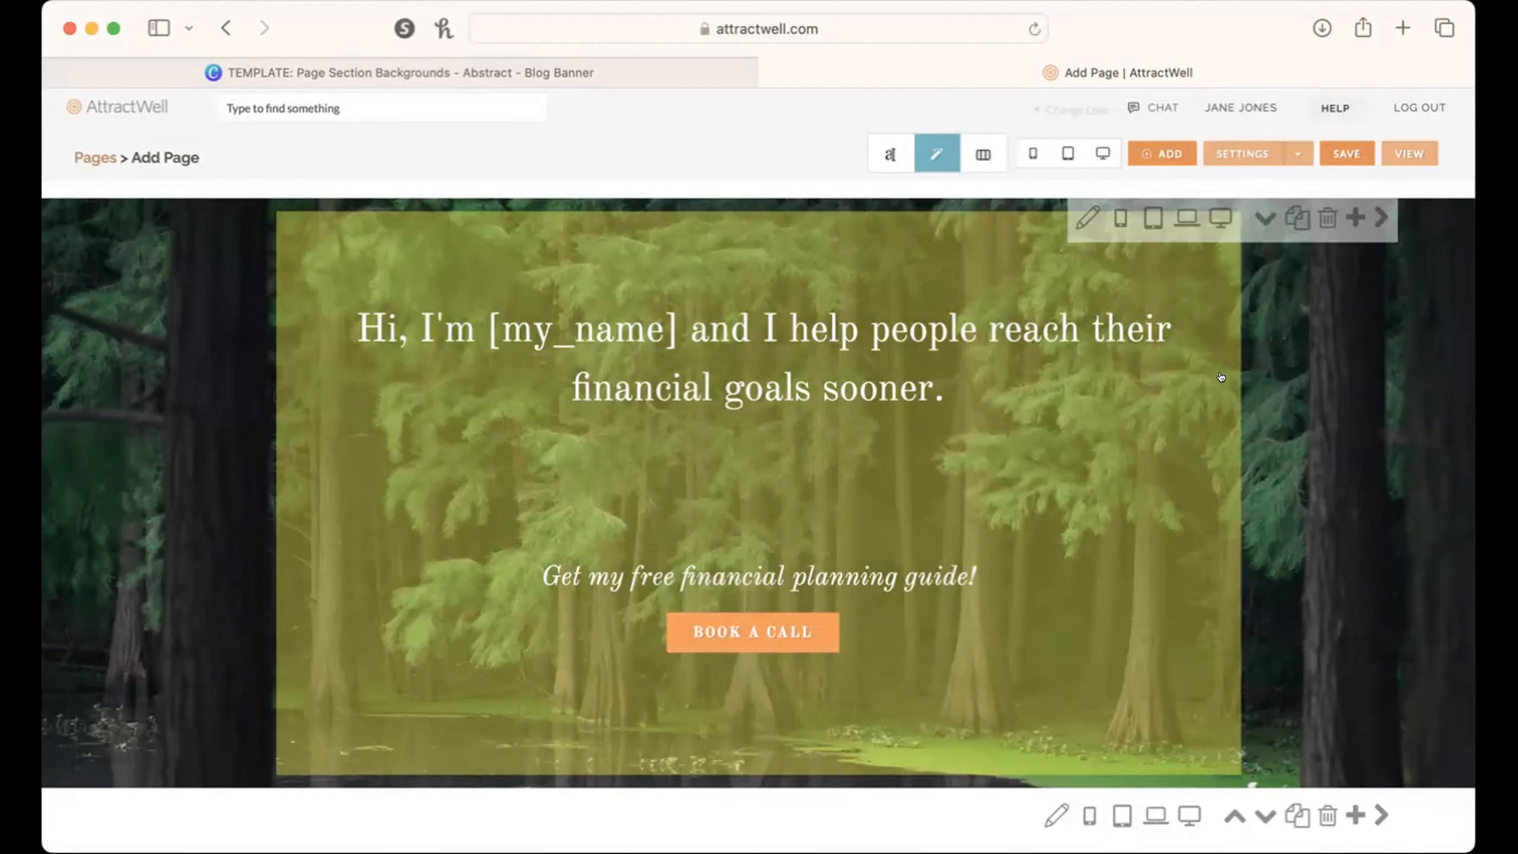
pyautogui.click(1220, 376)
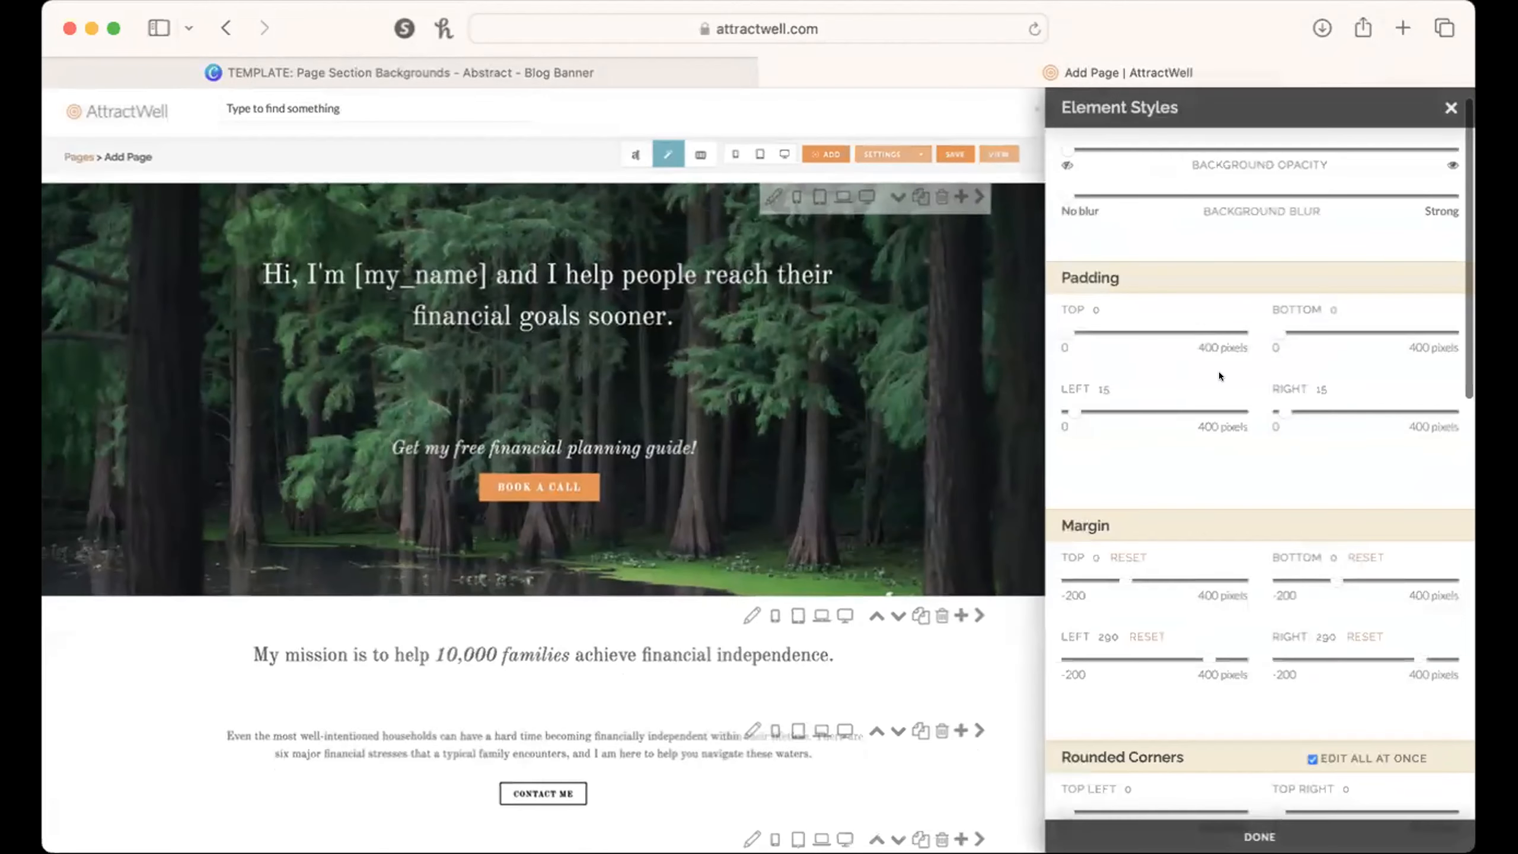
pyautogui.moveTo(1059, 375); pyautogui.dragTo(1217, 368)
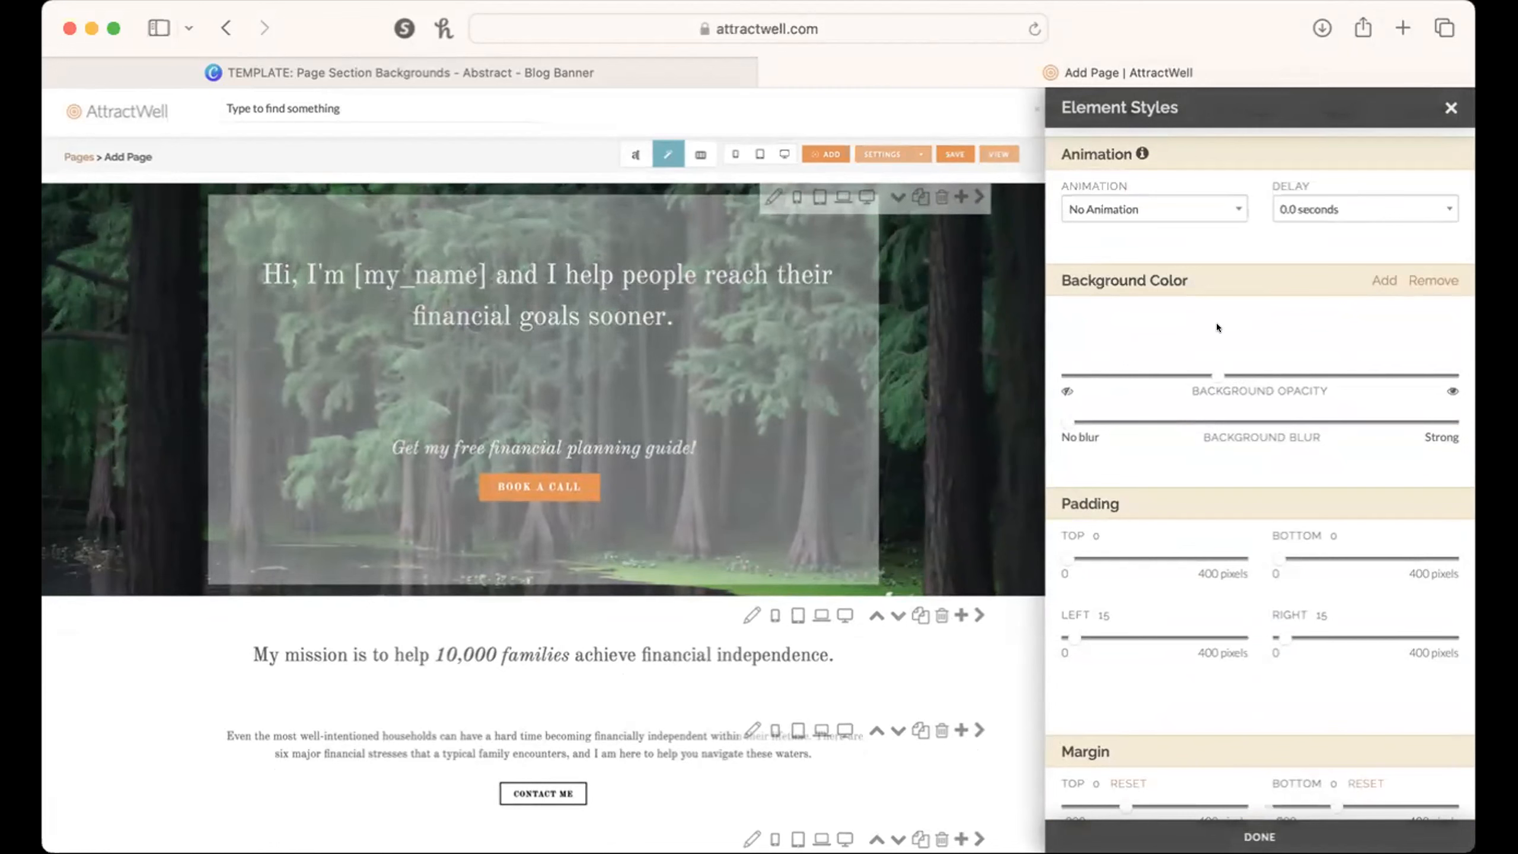
pyautogui.click(1216, 324)
pyautogui.click(1341, 390)
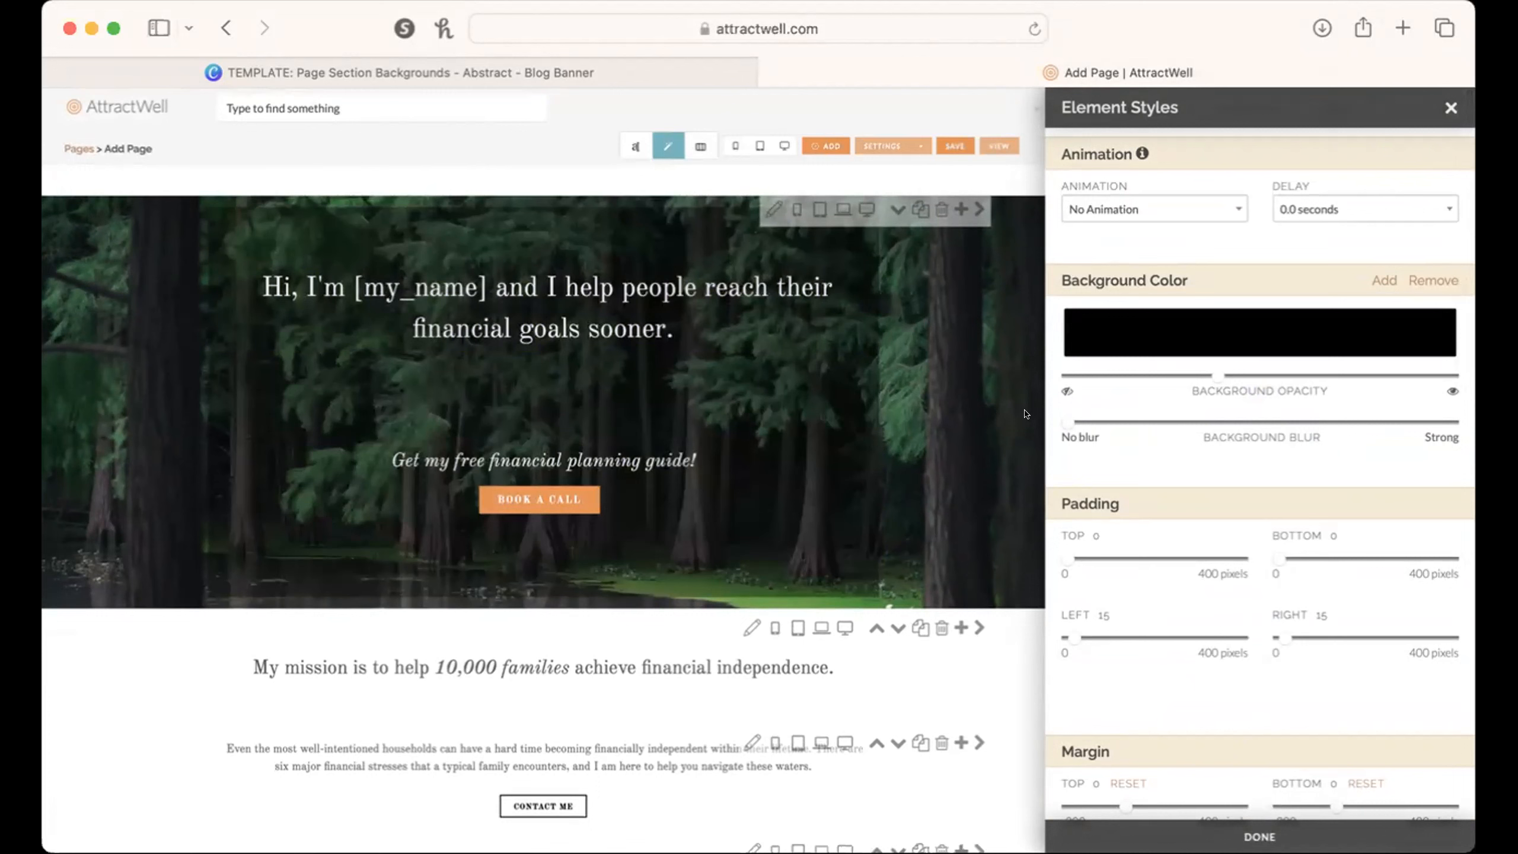
# Step: Lower the opacity of the content box's black background to about a quarter and close the element styles
pyautogui.click(1219, 373)
pyautogui.moveTo(1214, 373); pyautogui.dragTo(971, 374)
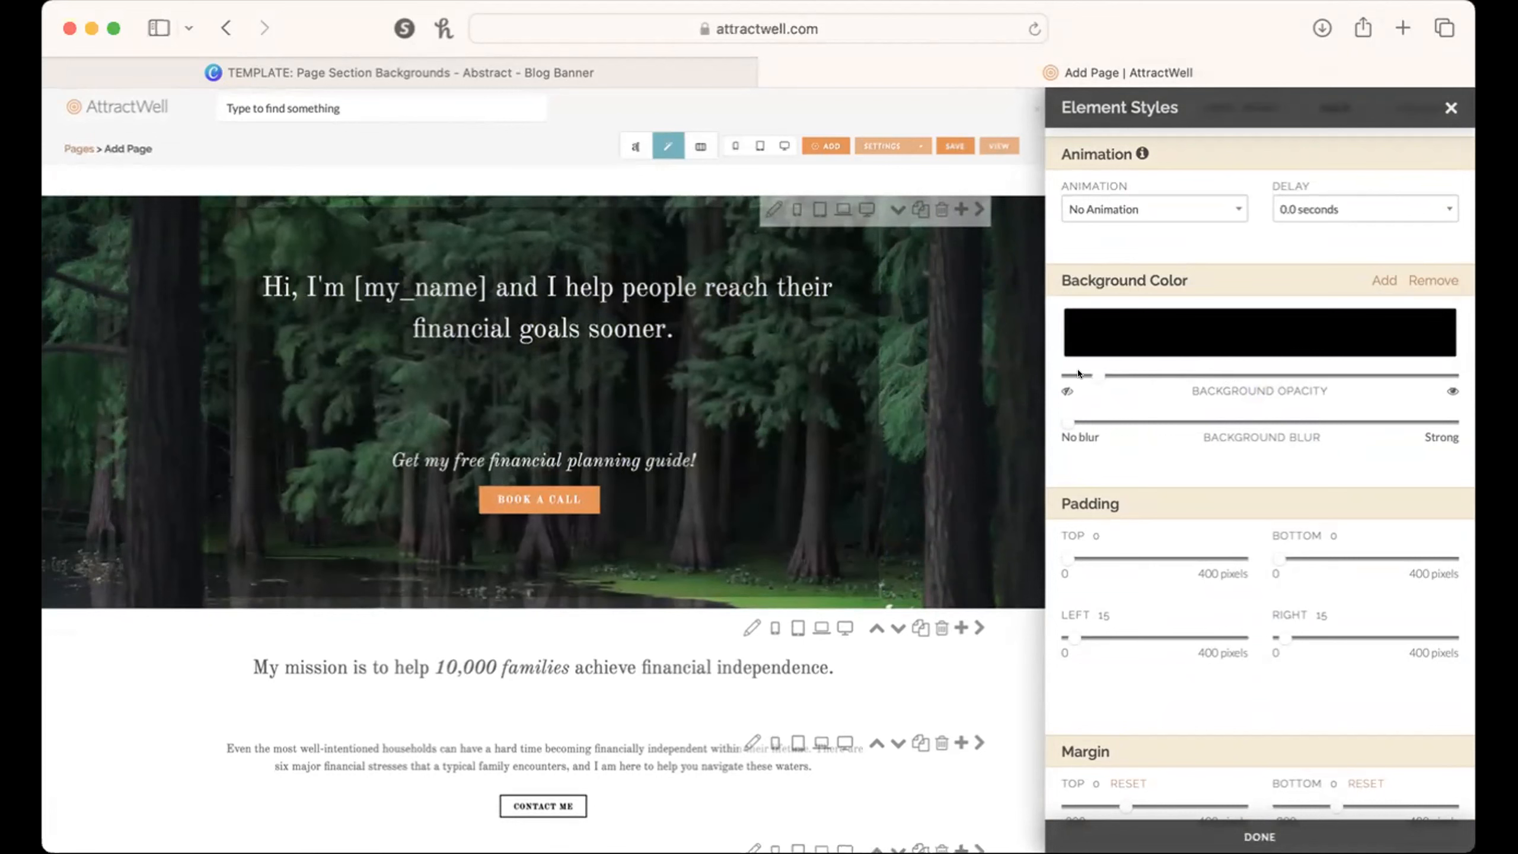
pyautogui.moveTo(1074, 374); pyautogui.dragTo(1166, 376)
pyautogui.click(1450, 108)
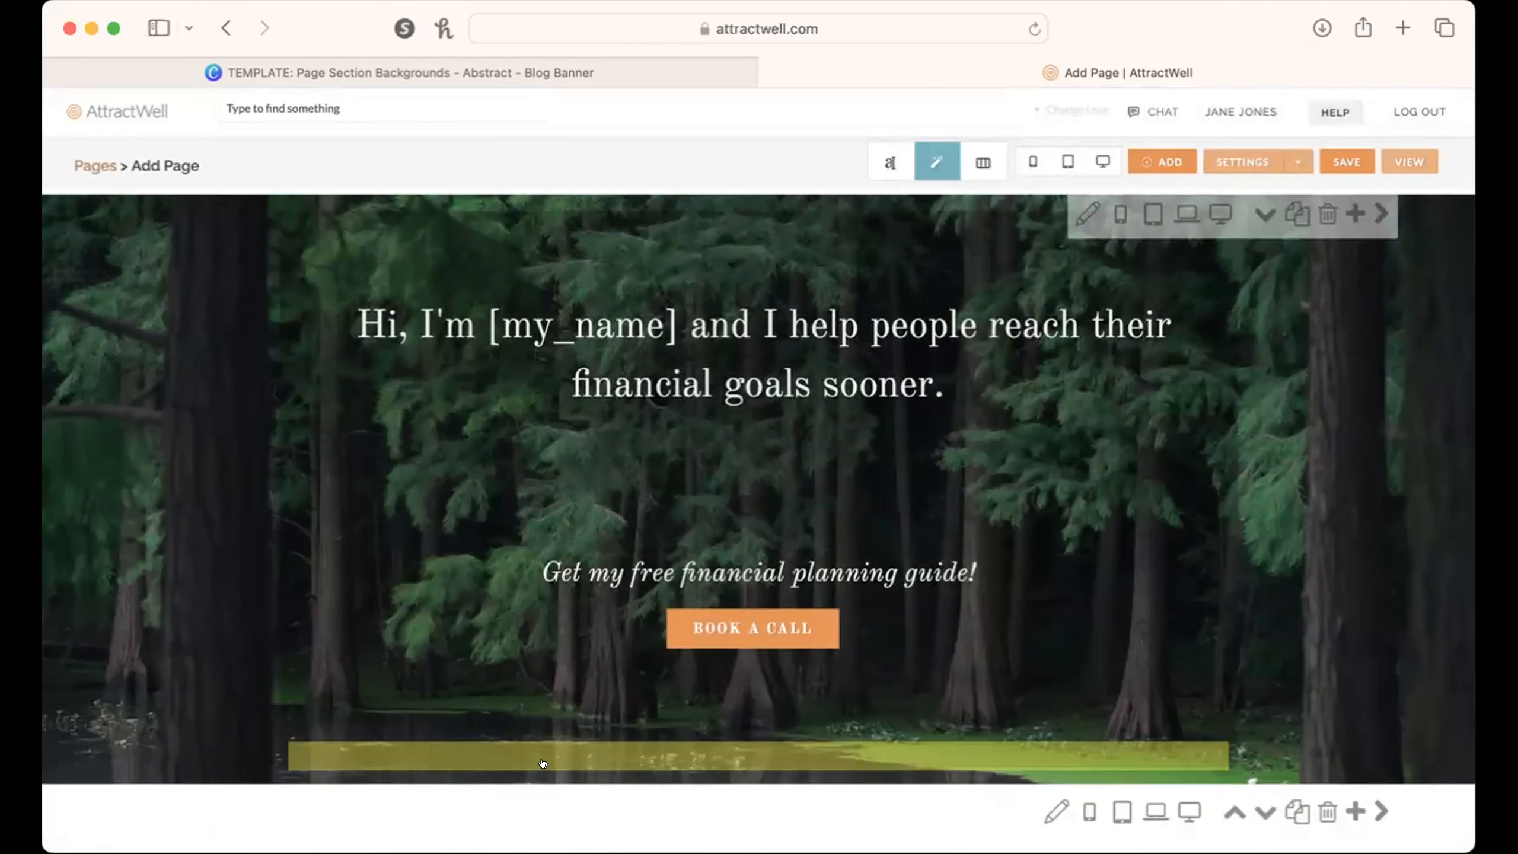
# Step: Delete the forest header section from the page, confirming the removal
pyautogui.scroll(-2, 541, 763)
pyautogui.scroll(2, 541, 763)
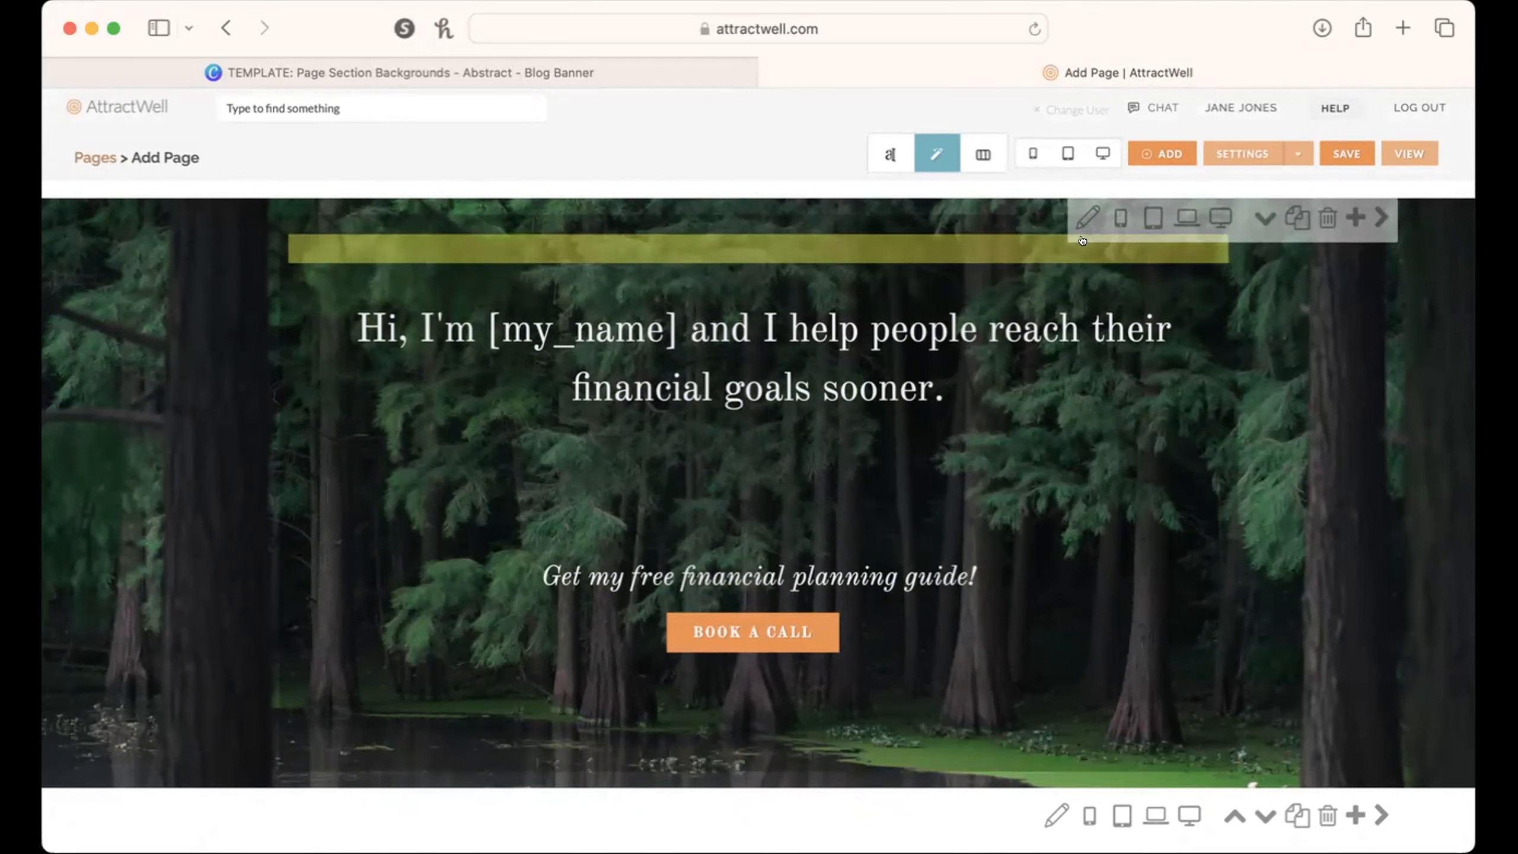
pyautogui.scroll(-10, 1033, 487)
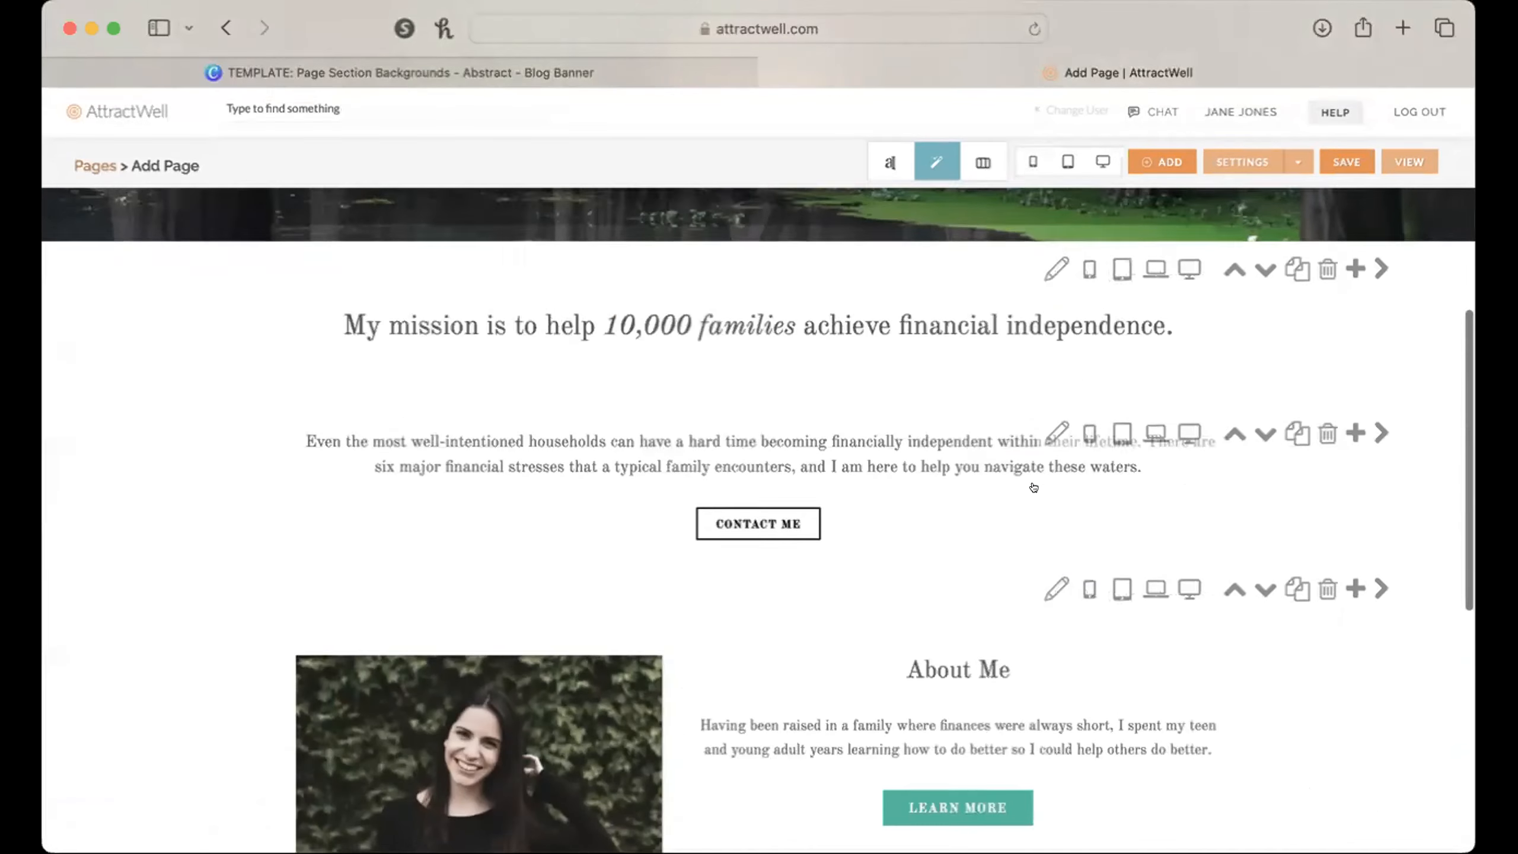
pyautogui.scroll(3, 1033, 486)
pyautogui.scroll(-2, 1033, 486)
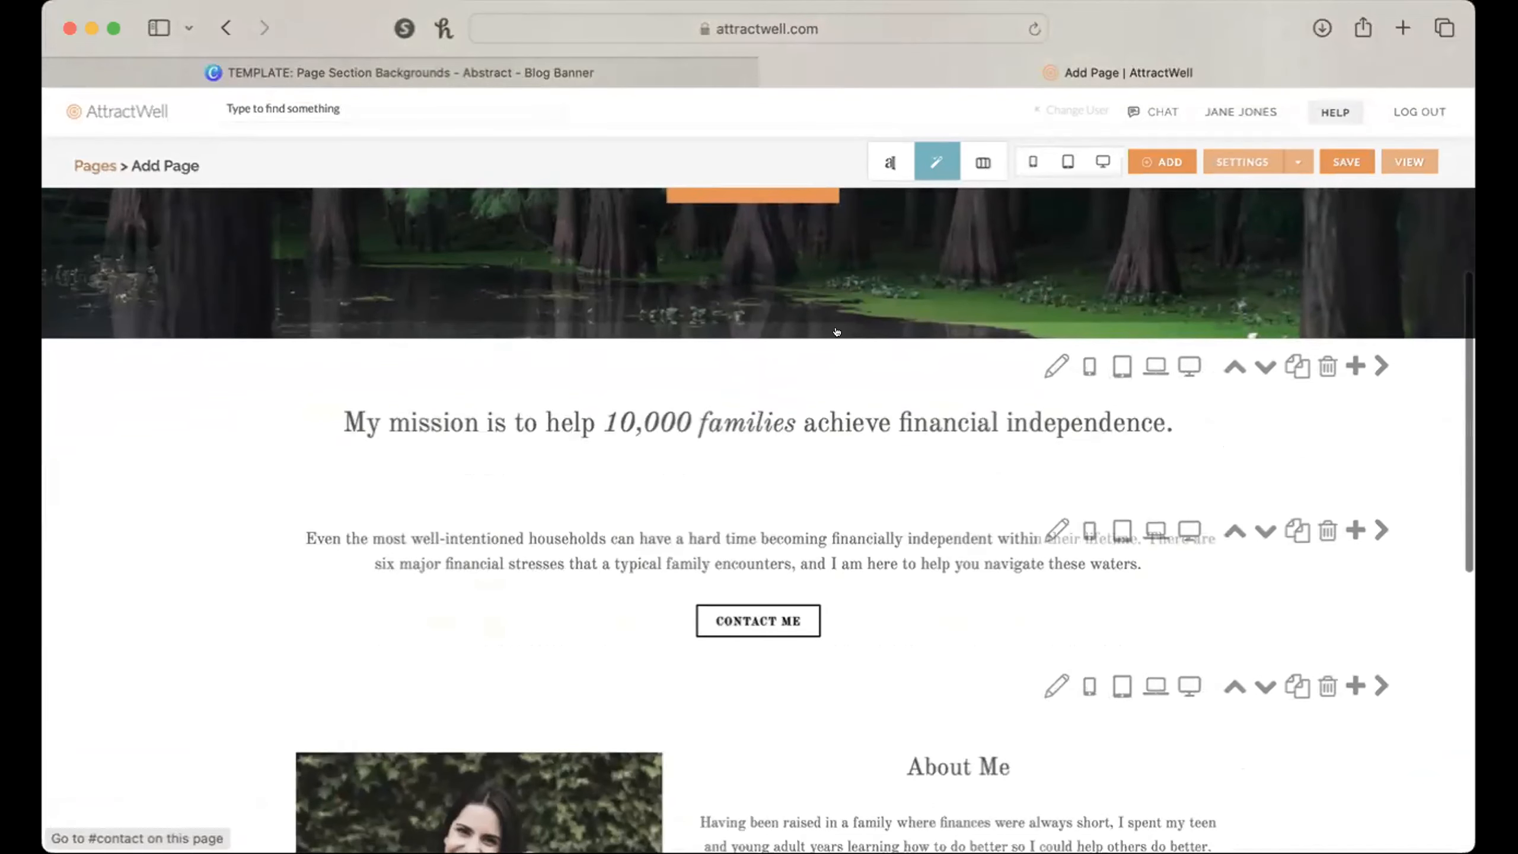
pyautogui.scroll(-3, 1026, 514)
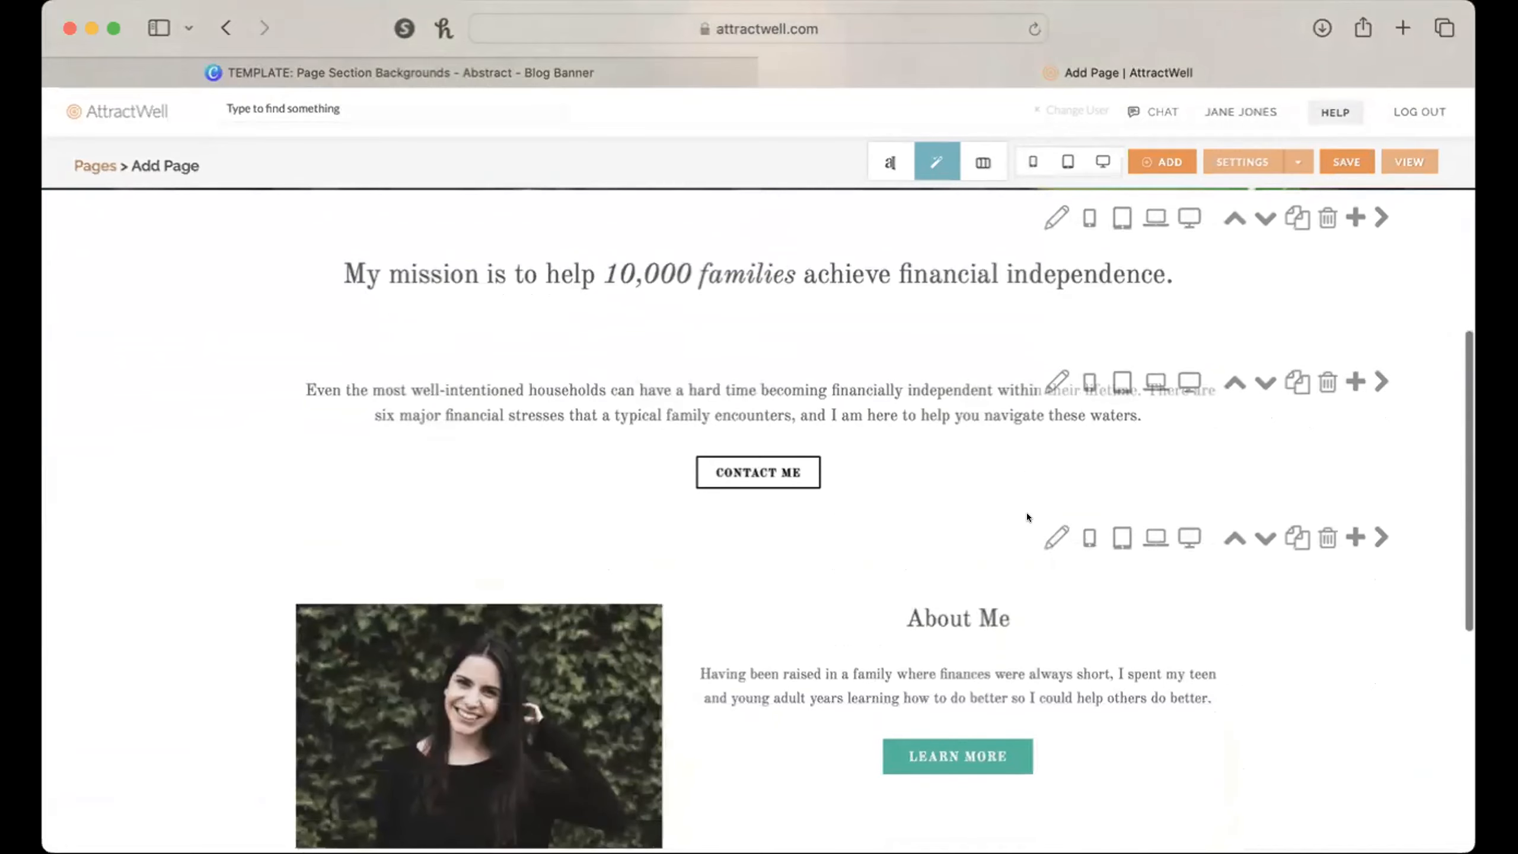
pyautogui.scroll(10, 866, 245)
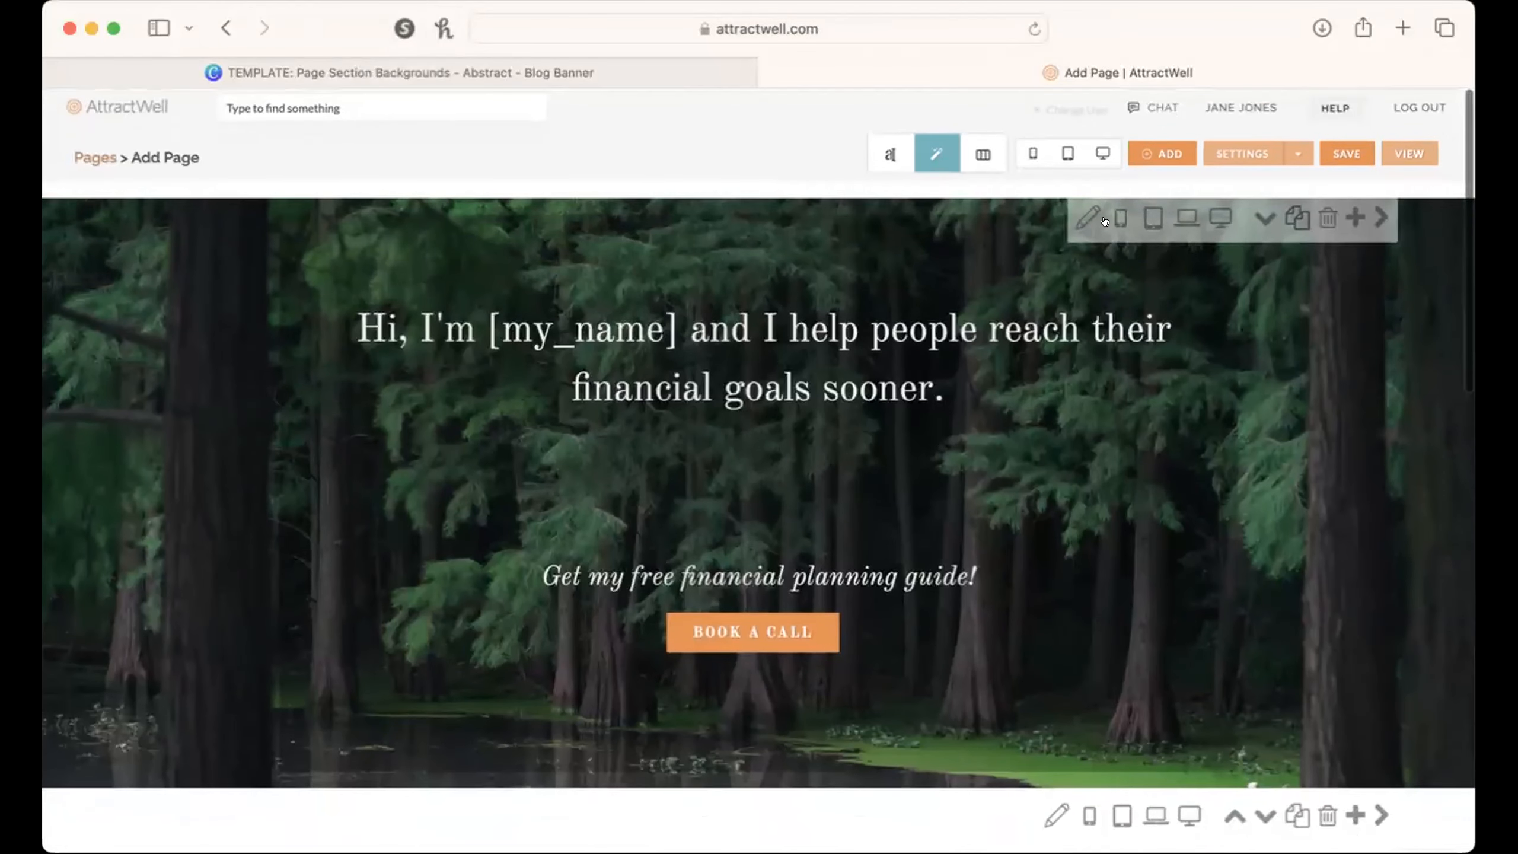
pyautogui.click(1327, 218)
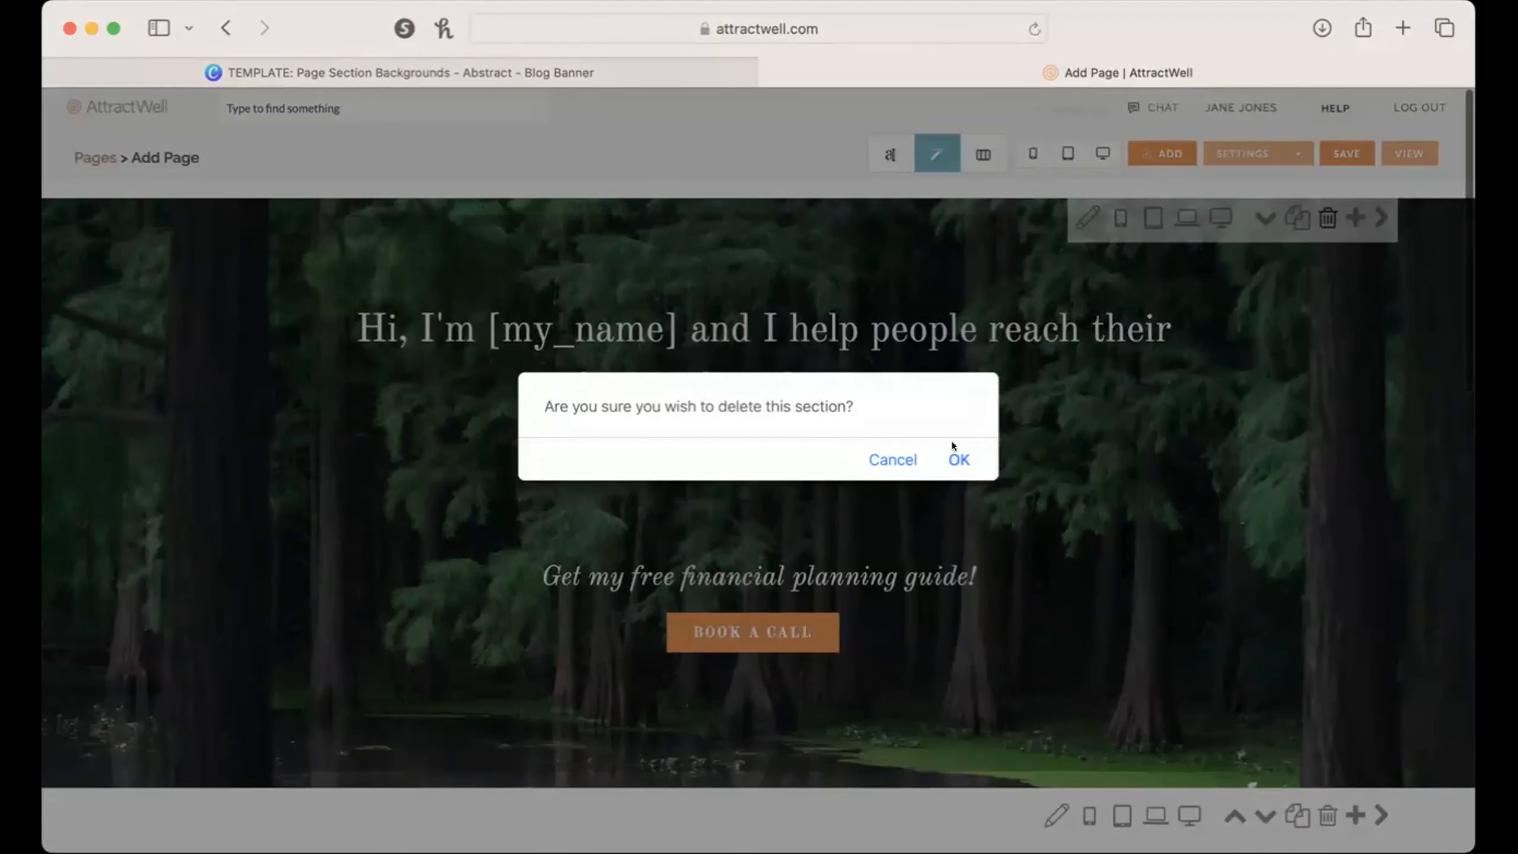
pyautogui.click(952, 445)
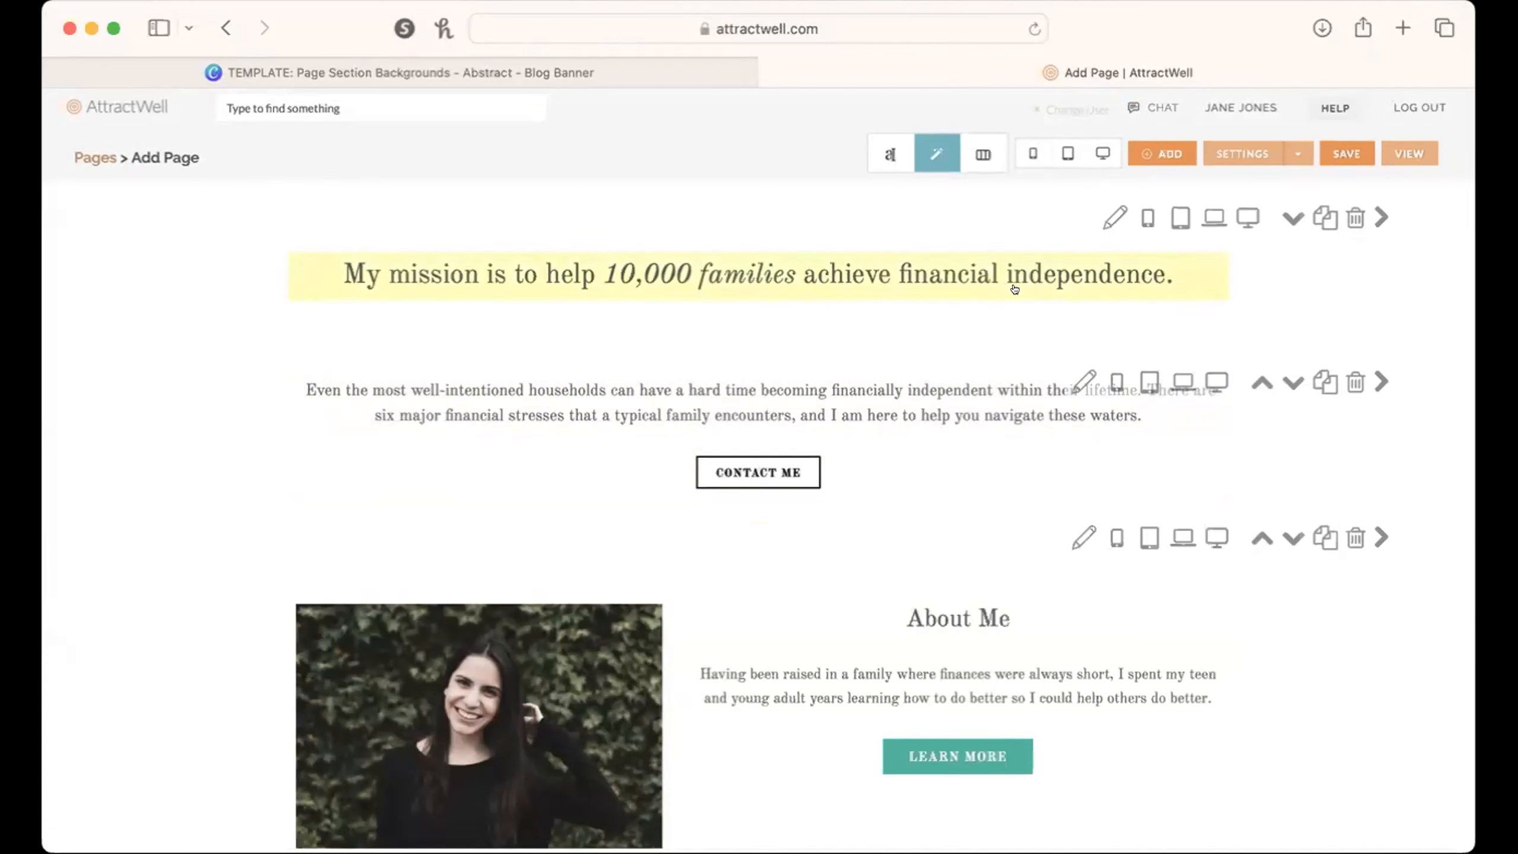
# Step: Switch to Canva and create a new blank Blog Banner design from the home page
pyautogui.click(573, 63)
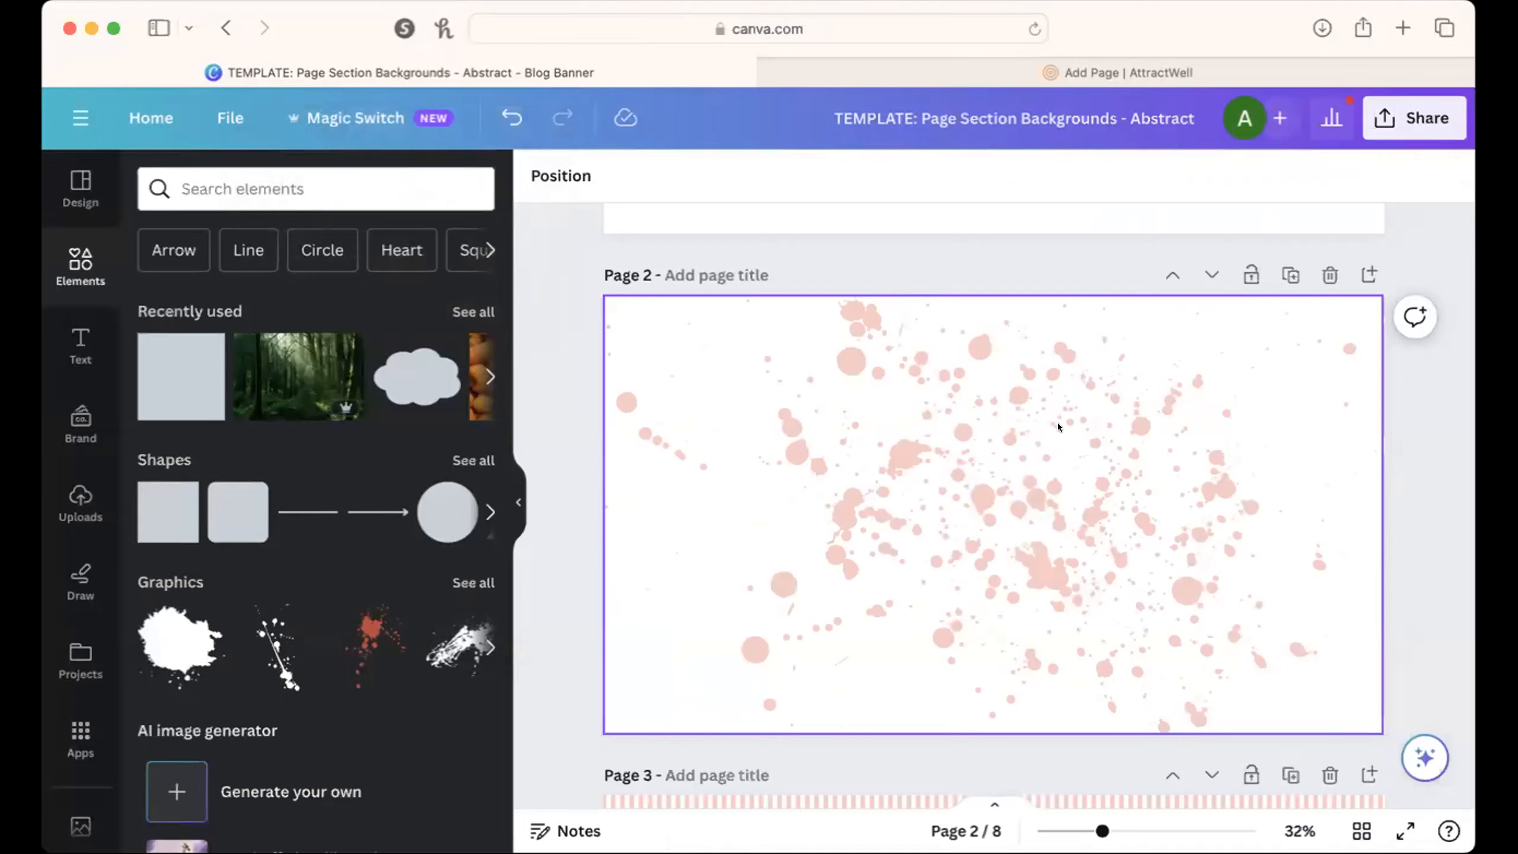
pyautogui.scroll(8, 1058, 422)
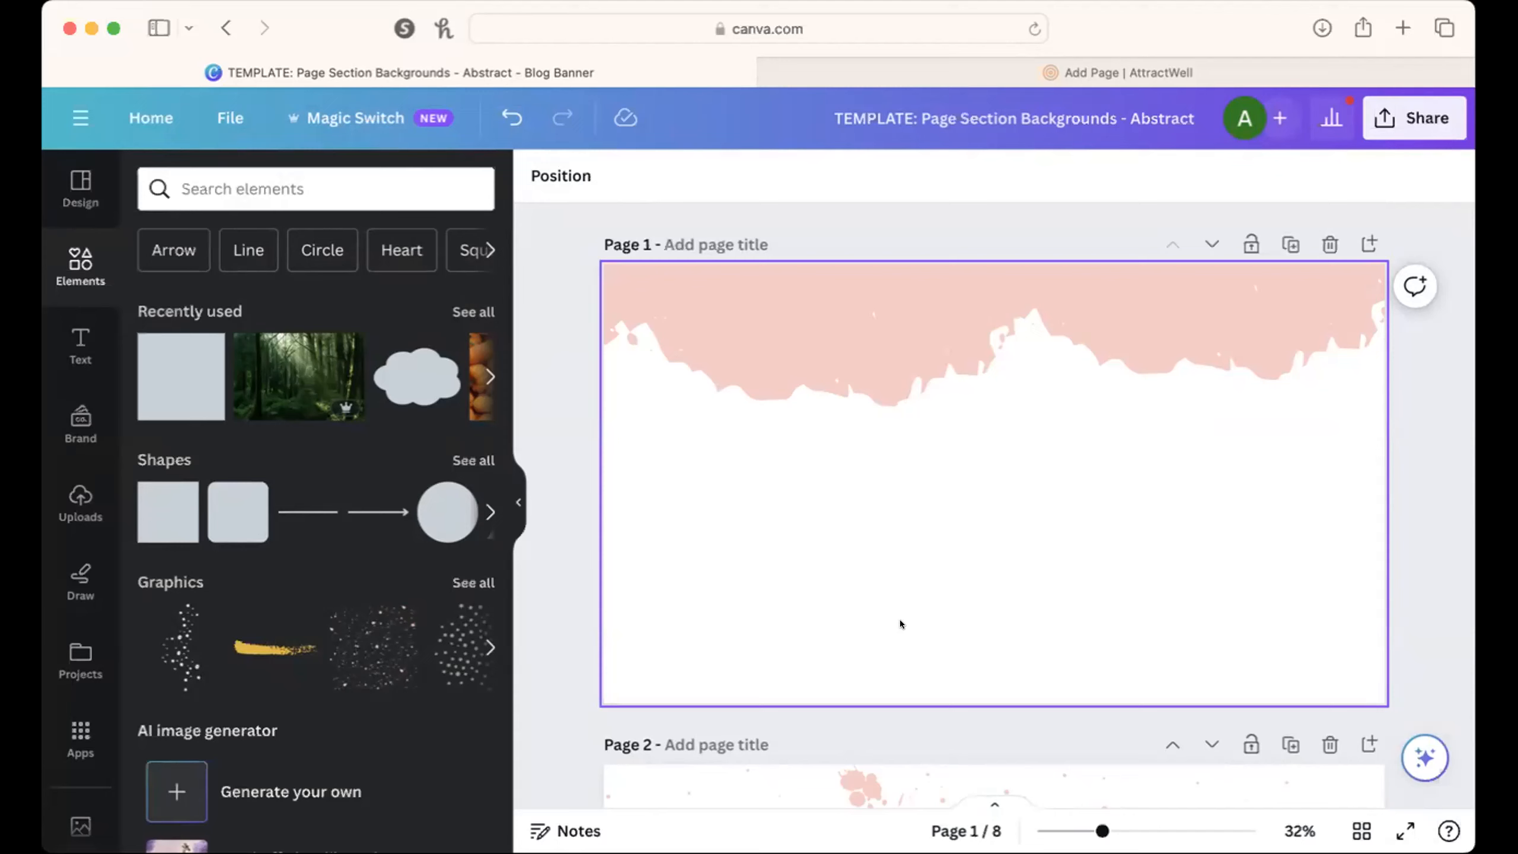
pyautogui.click(139, 119)
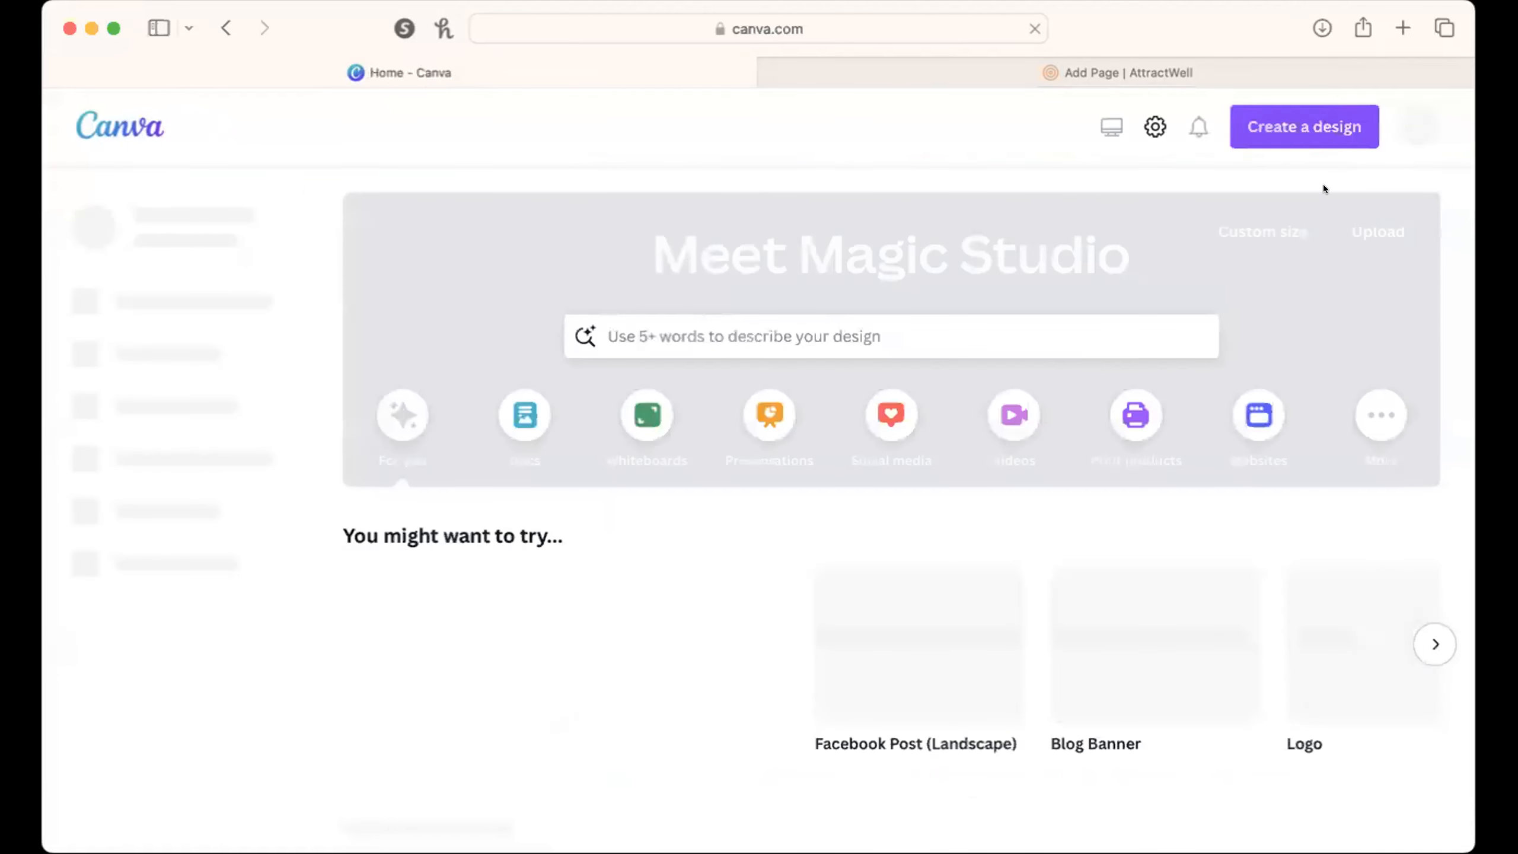
pyautogui.click(1291, 133)
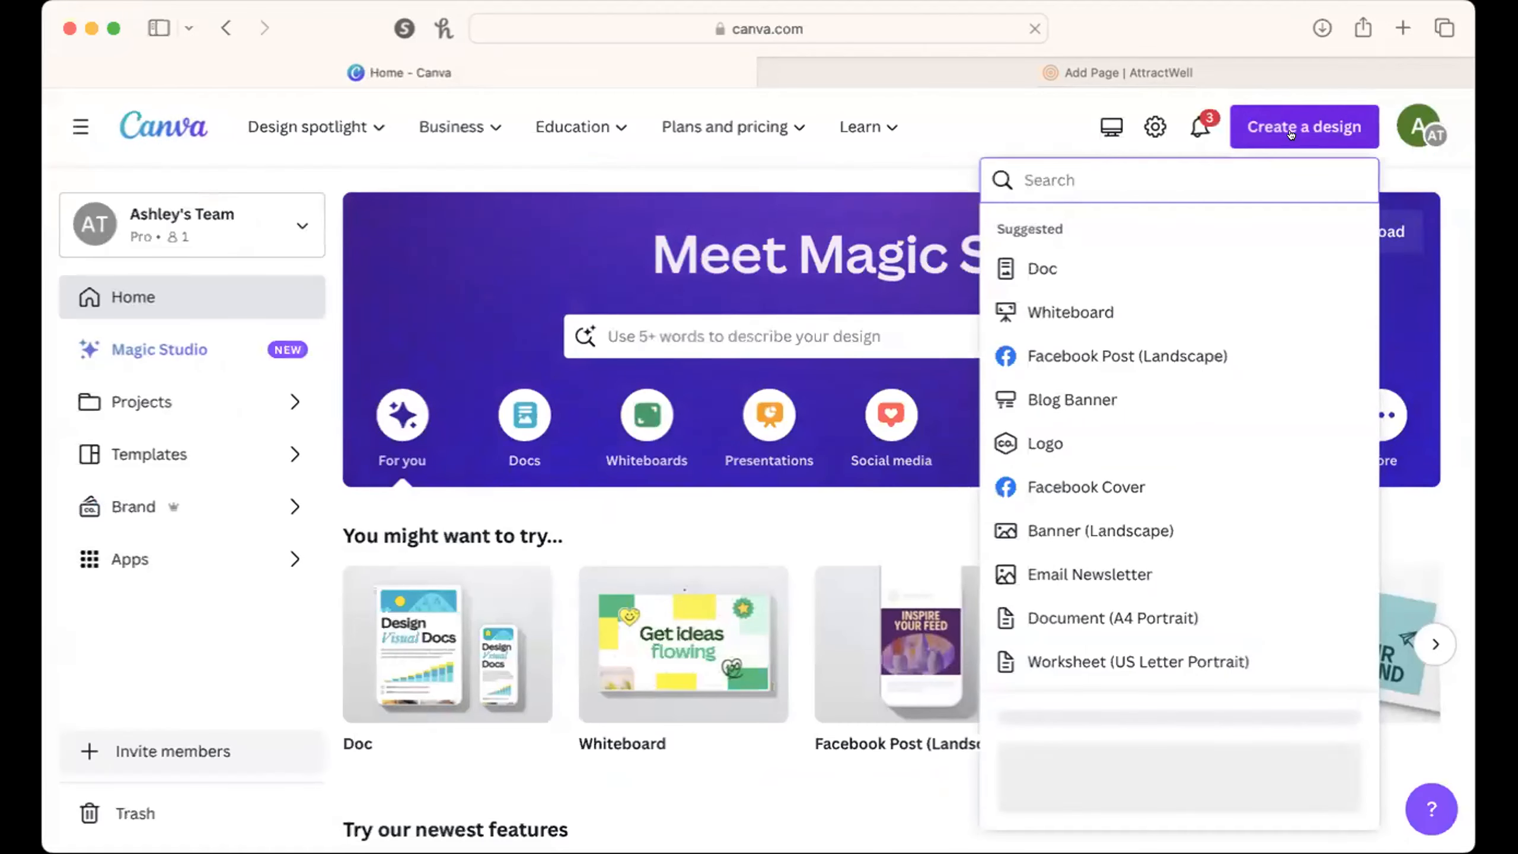
pyautogui.write('blog banner')
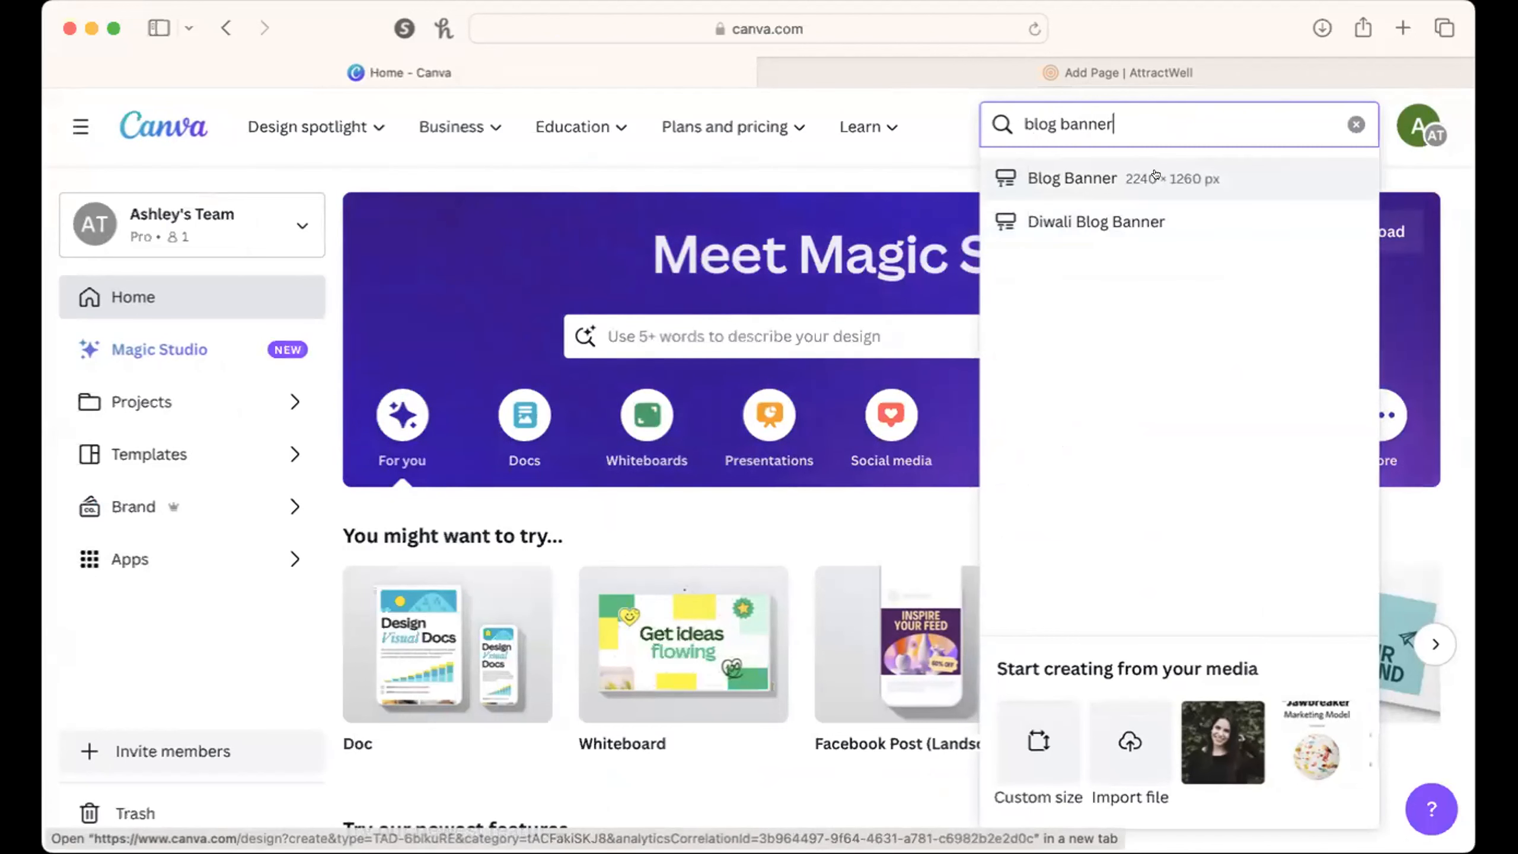
pyautogui.click(1243, 175)
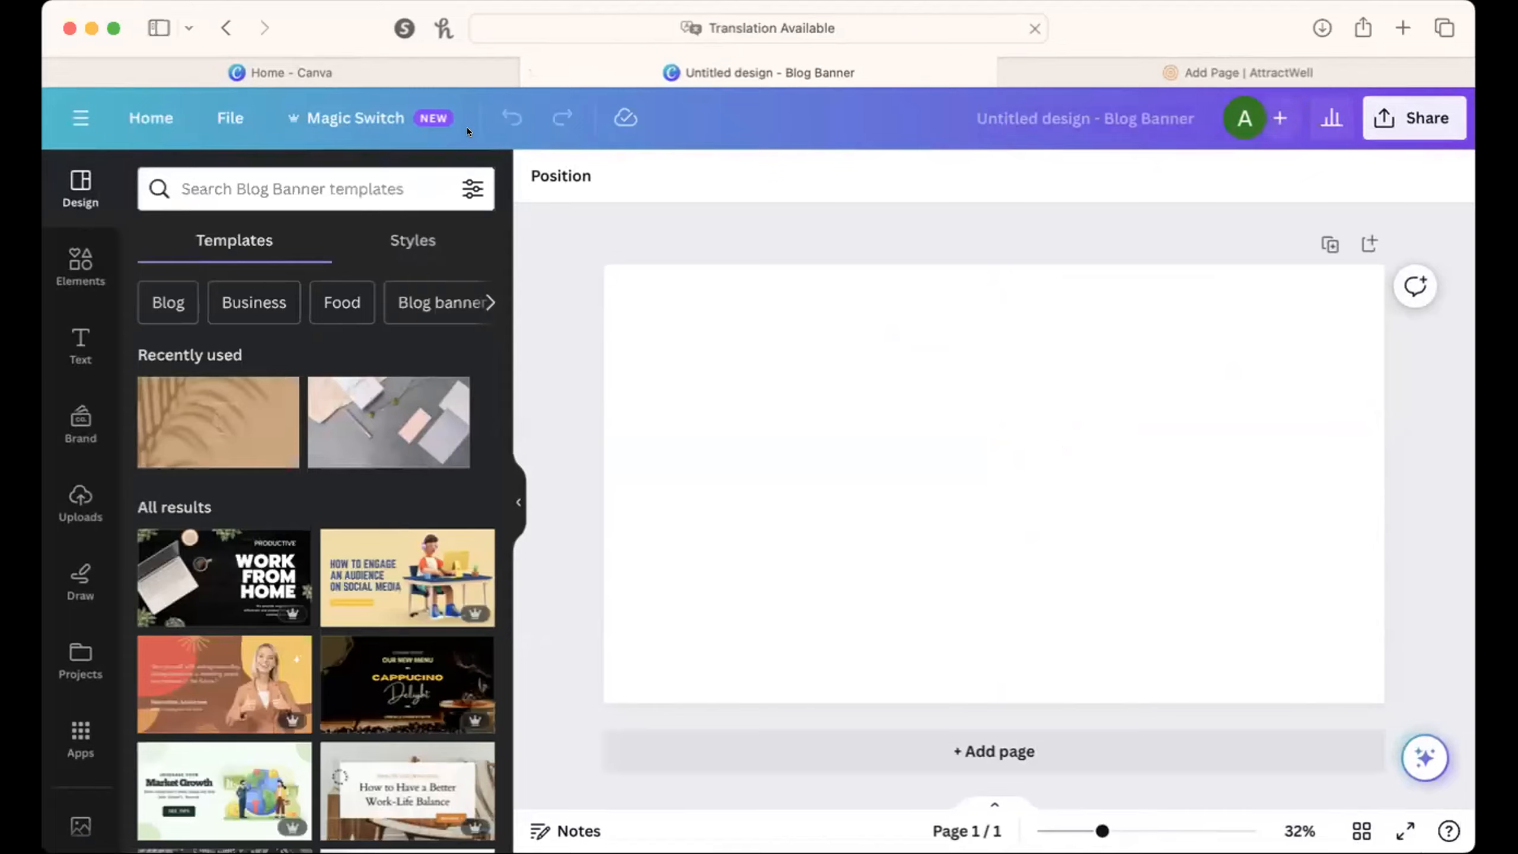
# Step: Close the blank banner and reopen the "TEMPLATE: Page Section Backgrounds - Abstract" design from the Canva home page
pyautogui.press('super+w')
pyautogui.scroll(-10, 624, 531)
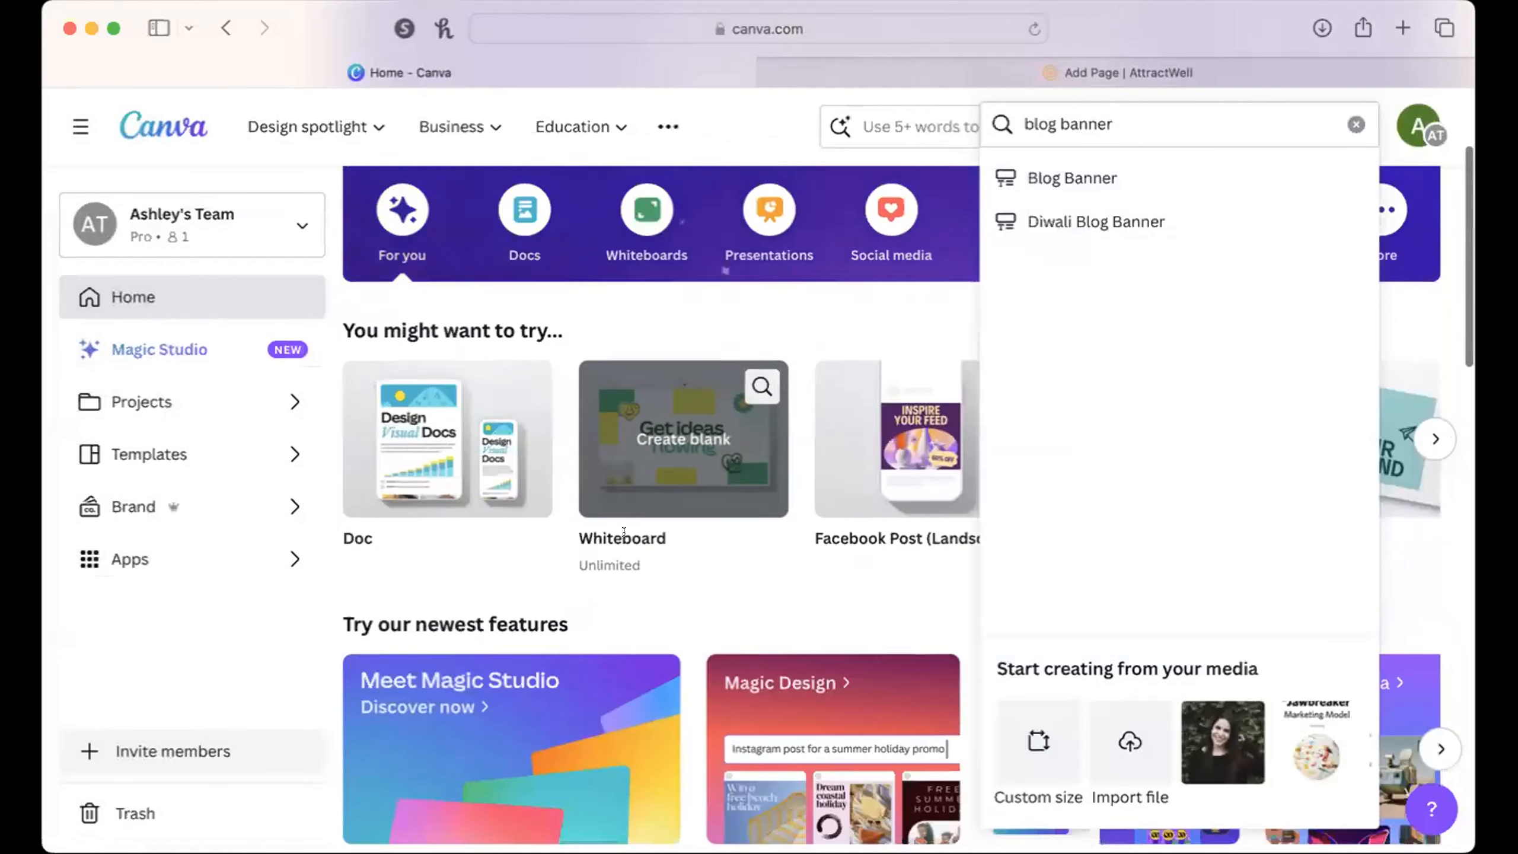
pyautogui.click(480, 549)
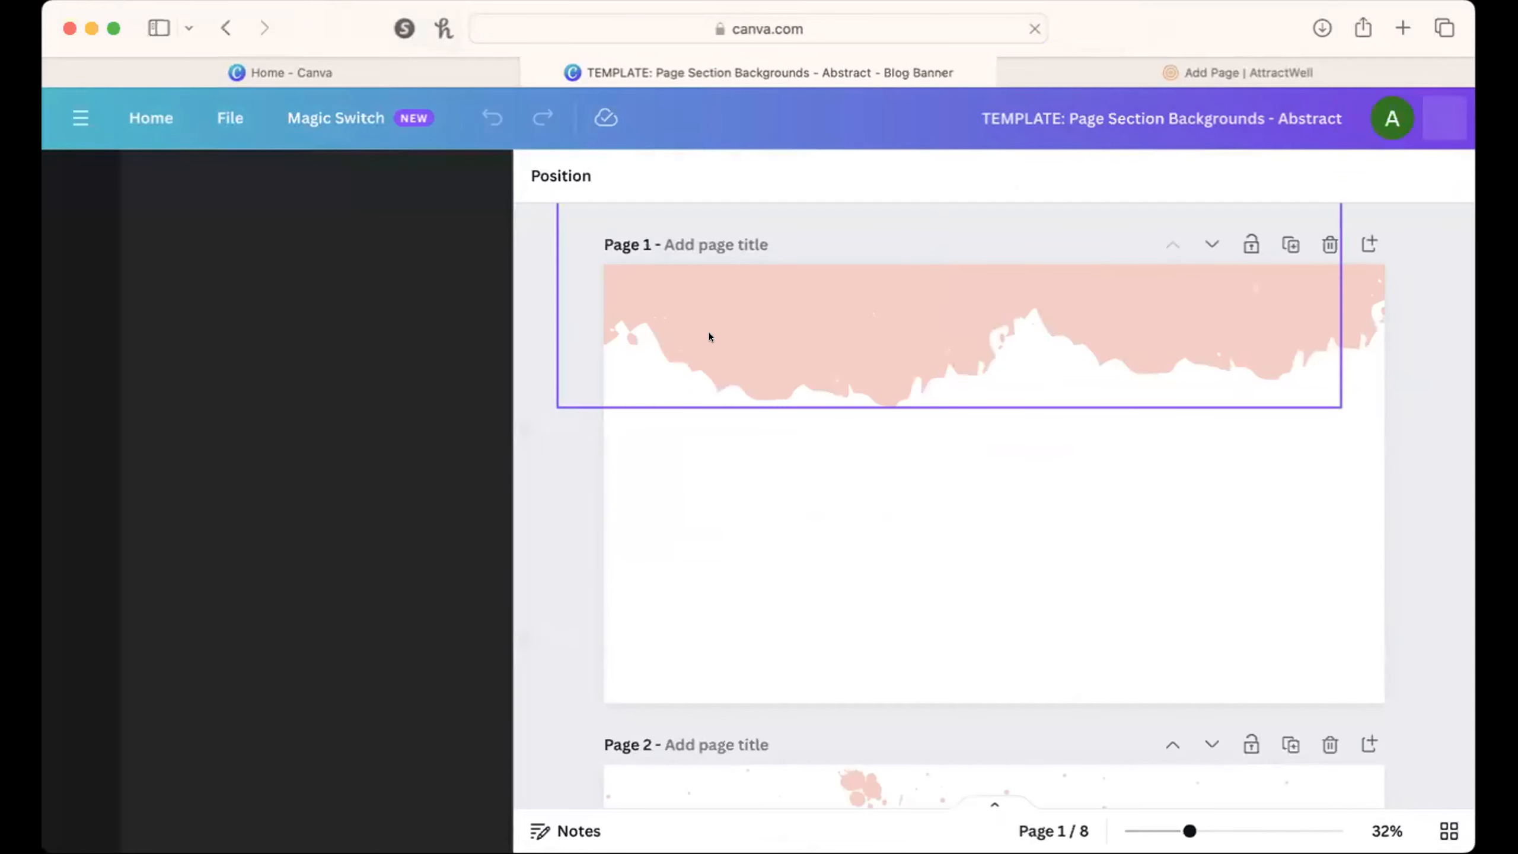
pyautogui.click(709, 334)
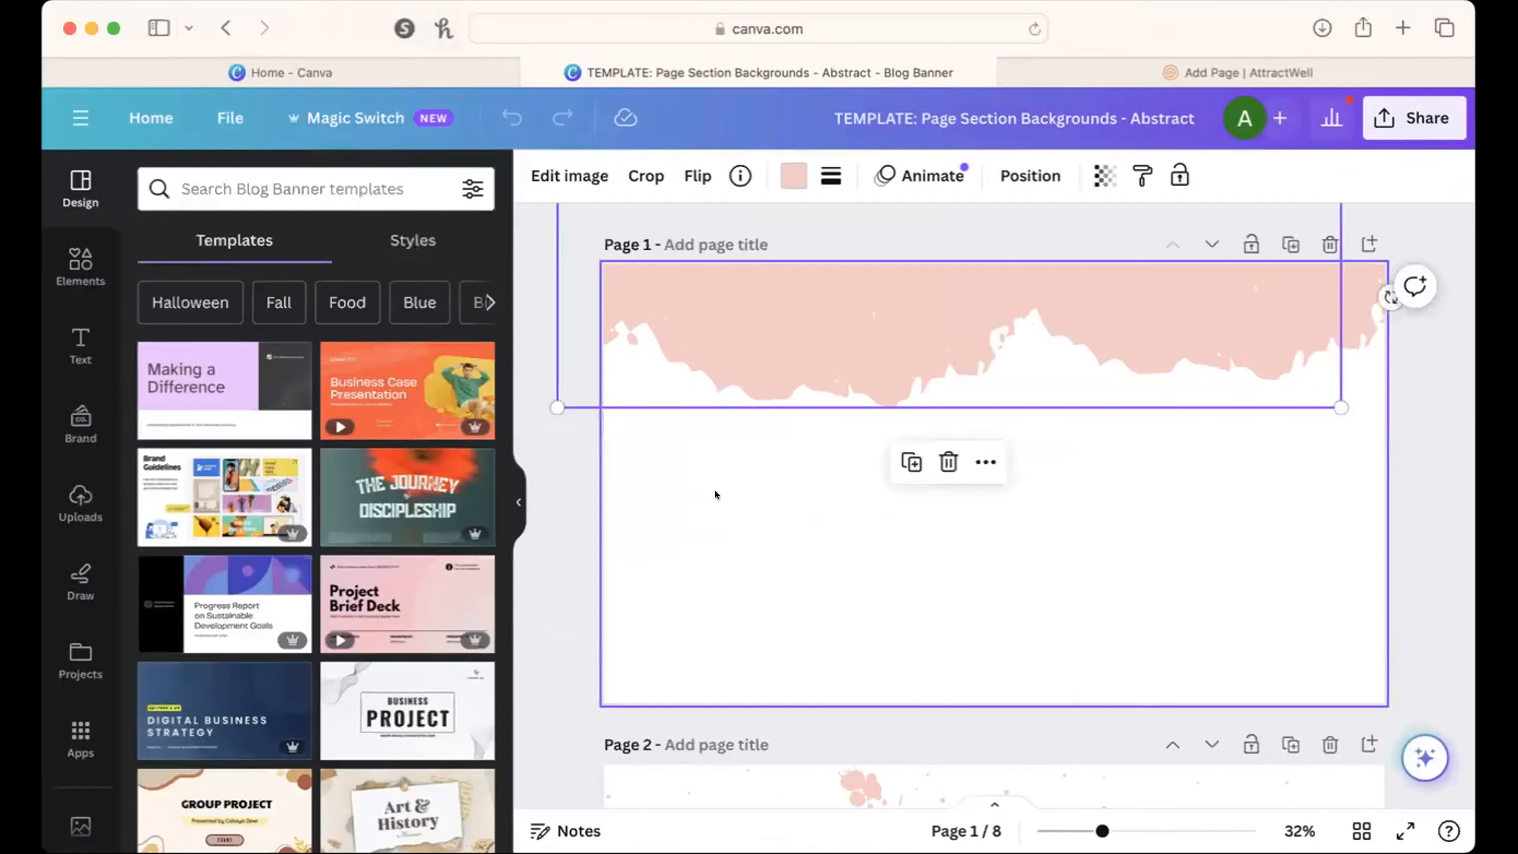
# Step: Search the elements for "abstract" and add the orange blob graphic to page 1
pyautogui.click(714, 491)
pyautogui.click(55, 292)
pyautogui.click(253, 186)
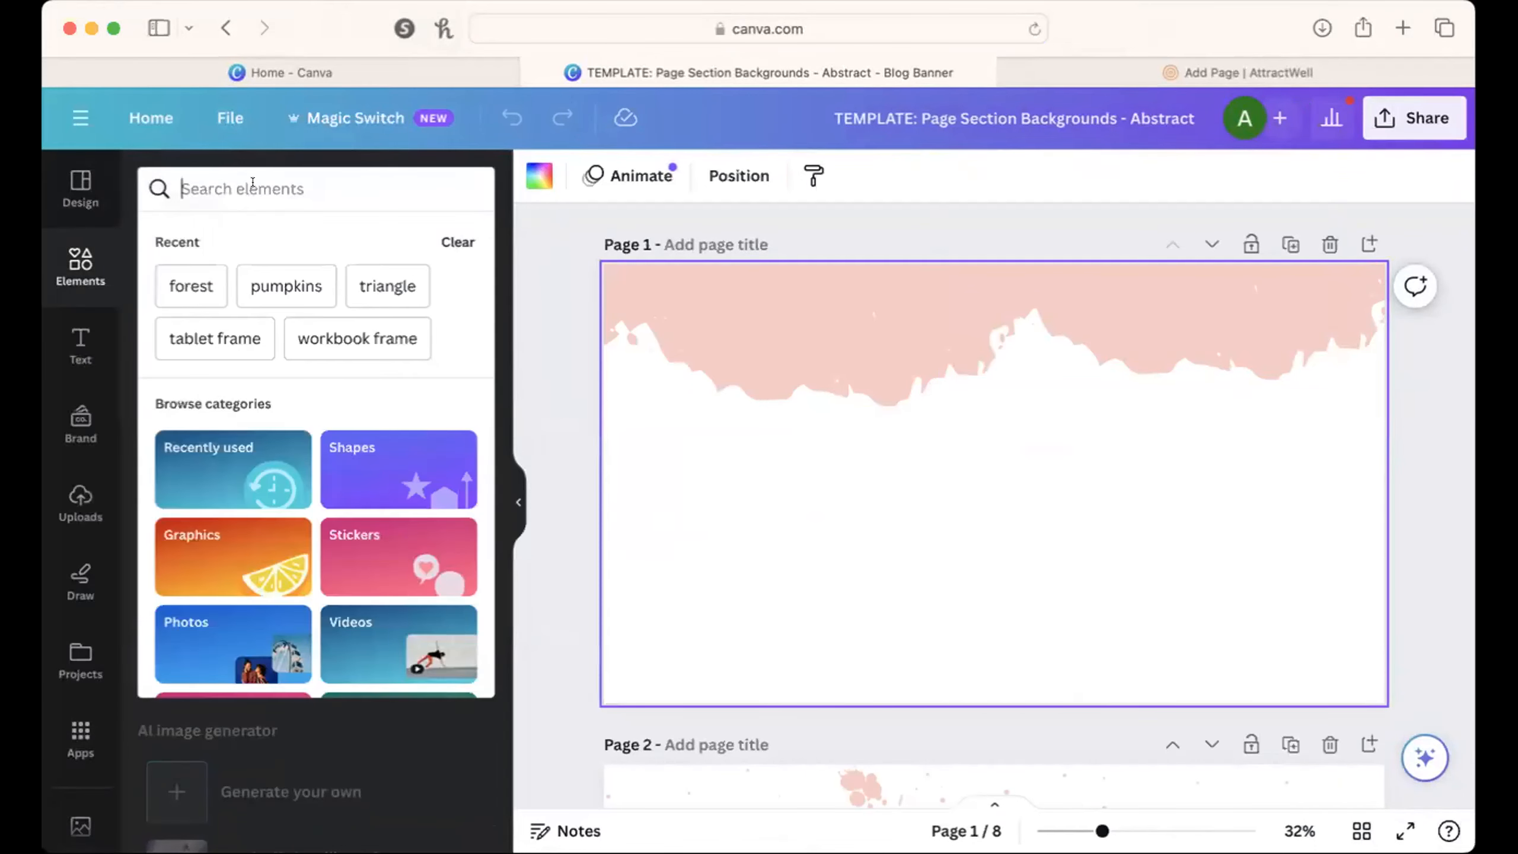
pyautogui.write('abstract')
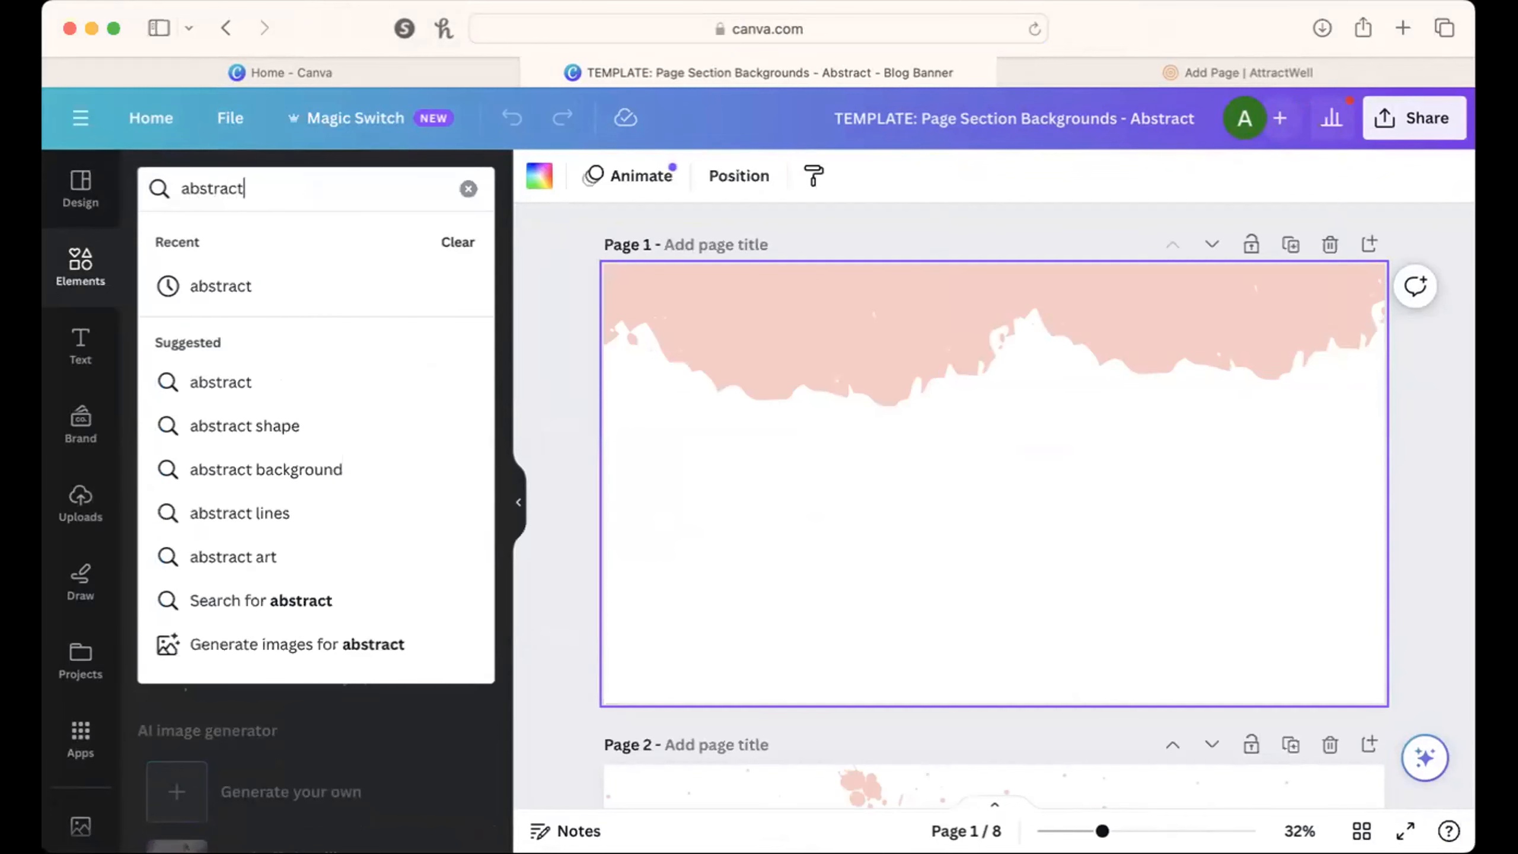
pyautogui.press('Return')
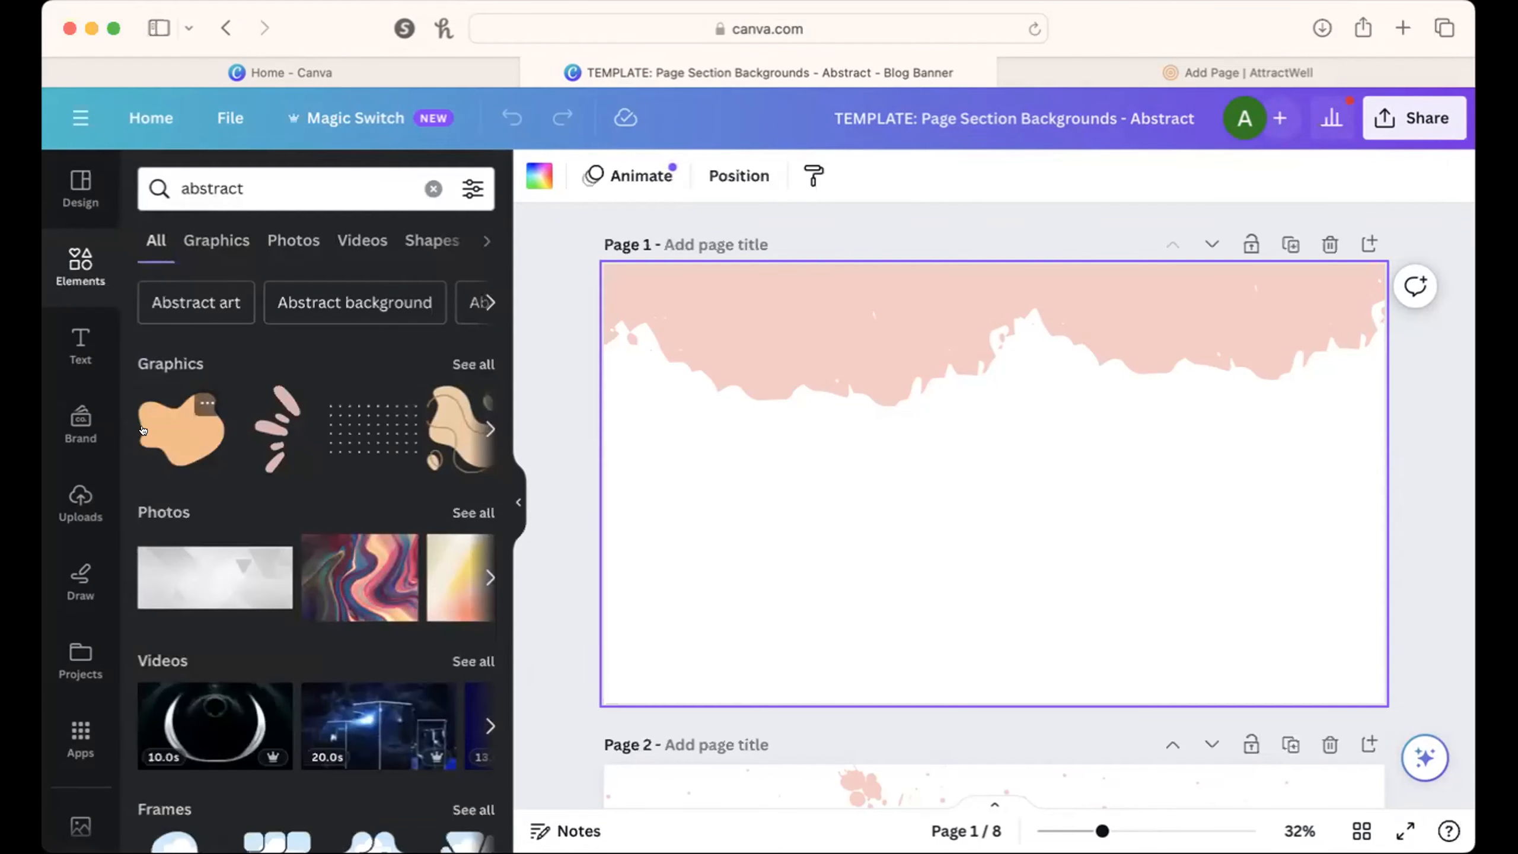
pyautogui.click(176, 430)
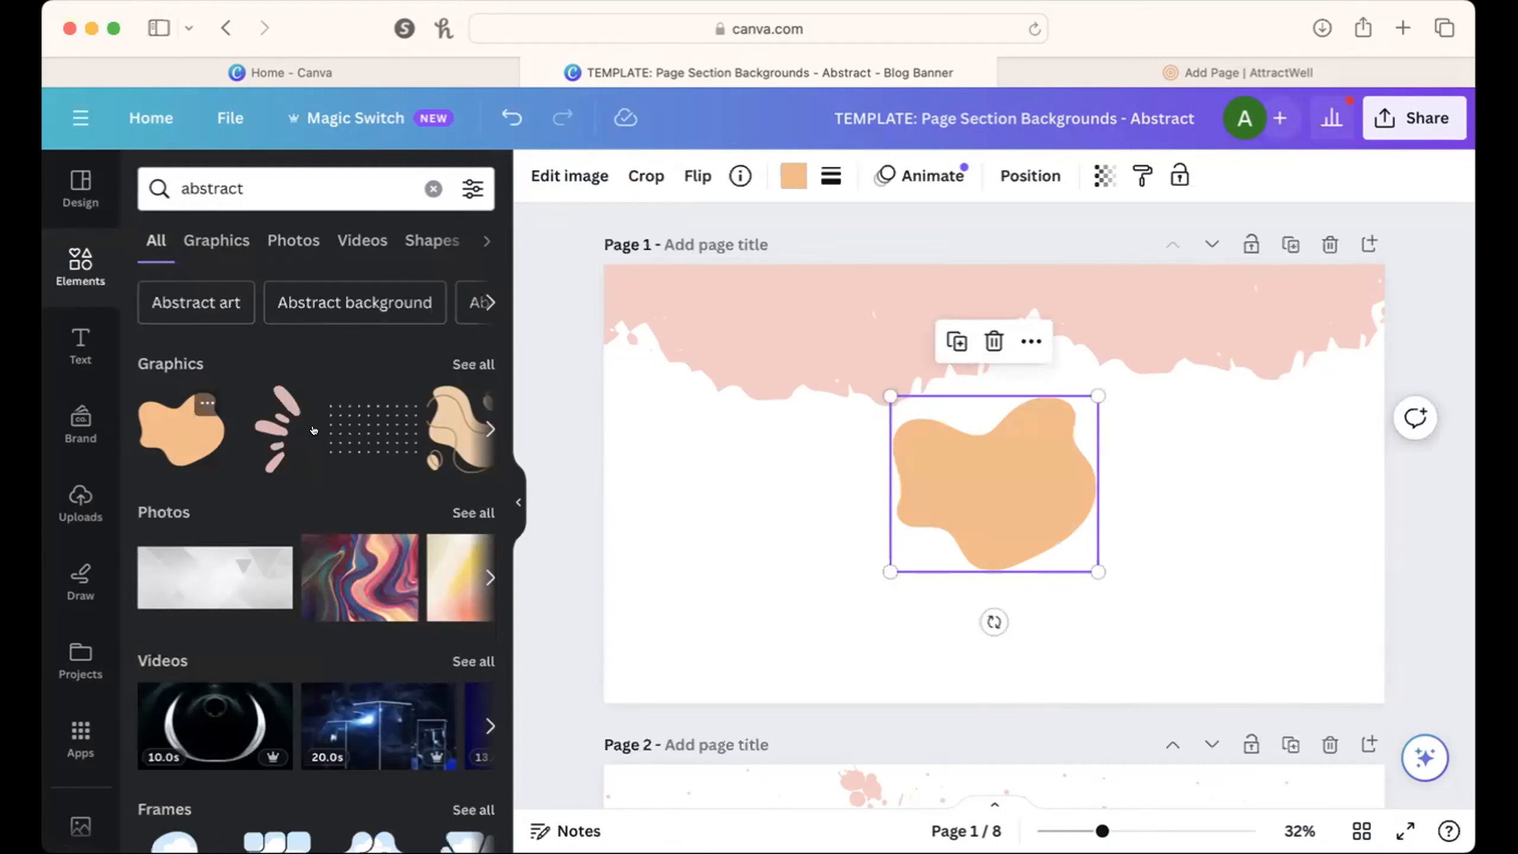
# Step: Place the orange blob in page 1's lower-left corner and line up copies of it along the bottom edge
pyautogui.moveTo(957, 463); pyautogui.dragTo(608, 694)
pyautogui.click(870, 620)
pyautogui.click(725, 656)
pyautogui.moveTo(726, 654); pyautogui.dragTo(832, 668)
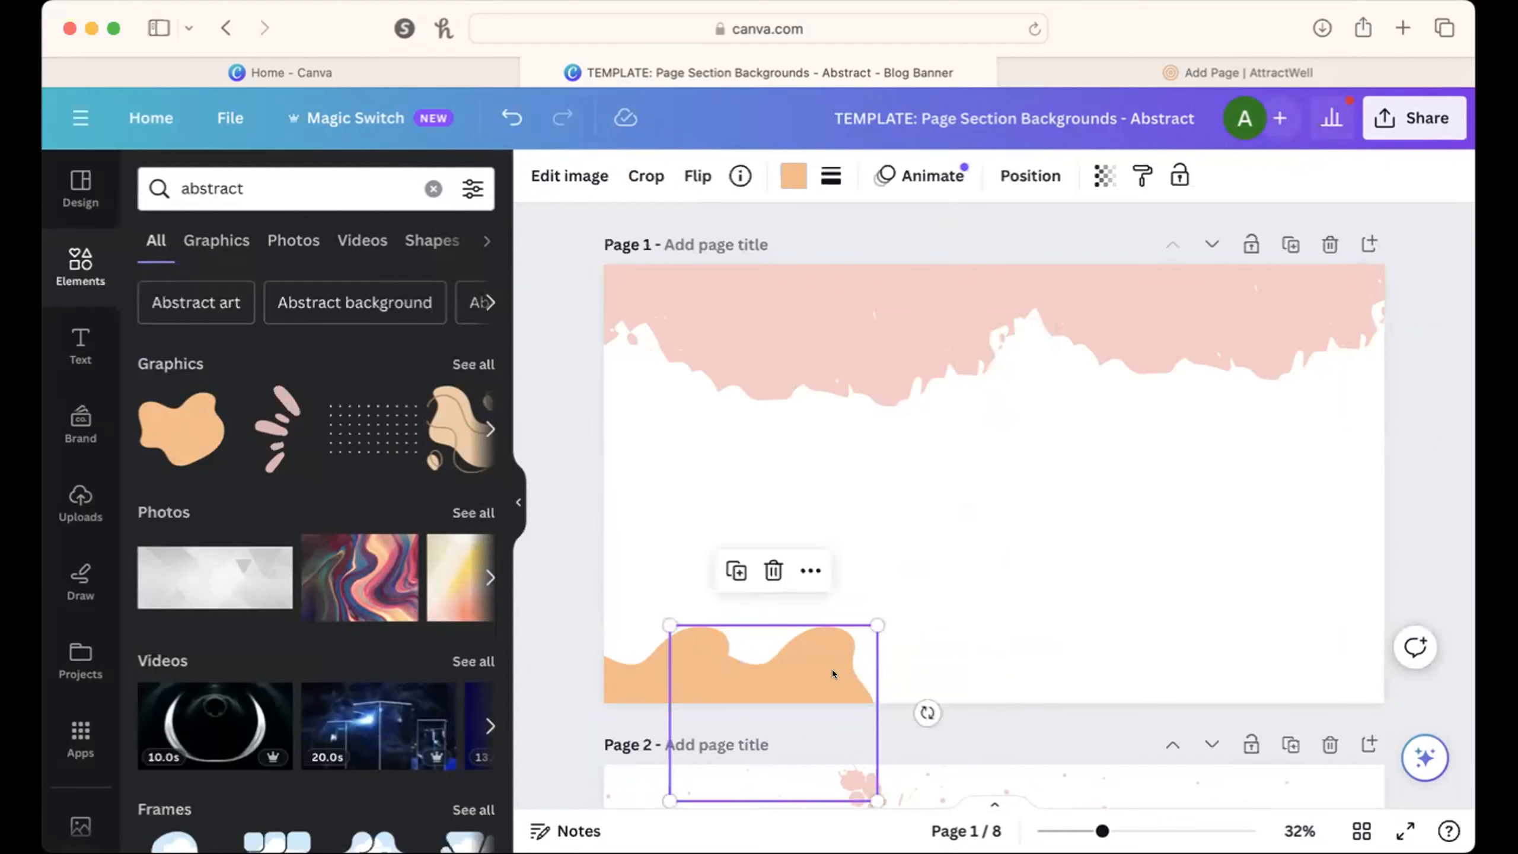
pyautogui.press('super+v')
pyautogui.moveTo(635, 698); pyautogui.dragTo(913, 690)
# Step: Delete all the orange blobs along the bottom edge of page 1 together
pyautogui.click(1151, 641)
pyautogui.moveTo(1152, 641); pyautogui.dragTo(678, 645)
pyautogui.press('Delete')
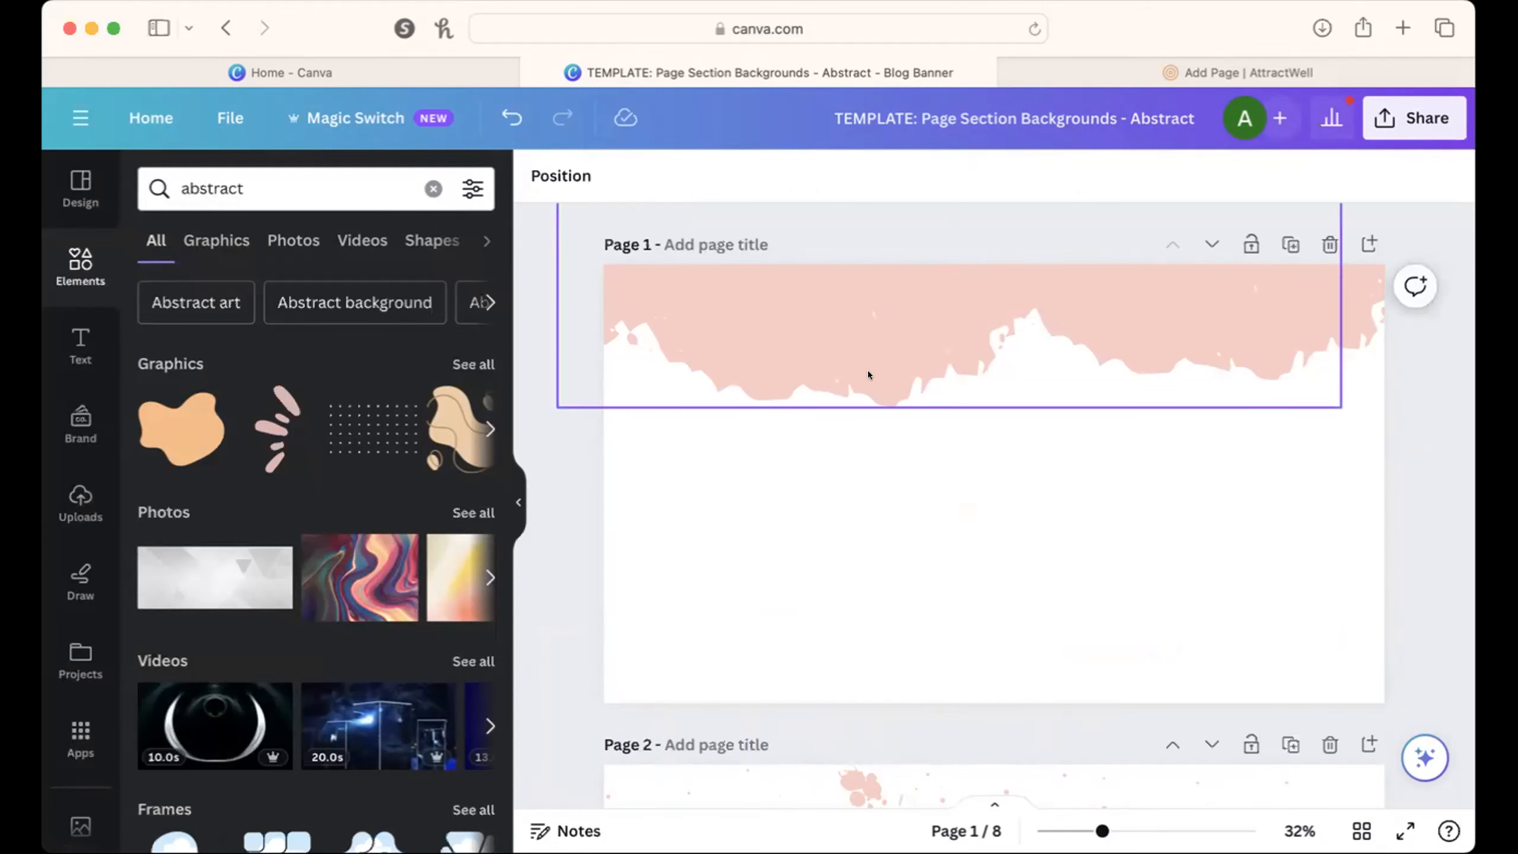
# Step: Try moving the pink torn-edge graphic on page 1 and a striped tile on page 3, undoing each move
pyautogui.moveTo(803, 345); pyautogui.dragTo(813, 392)
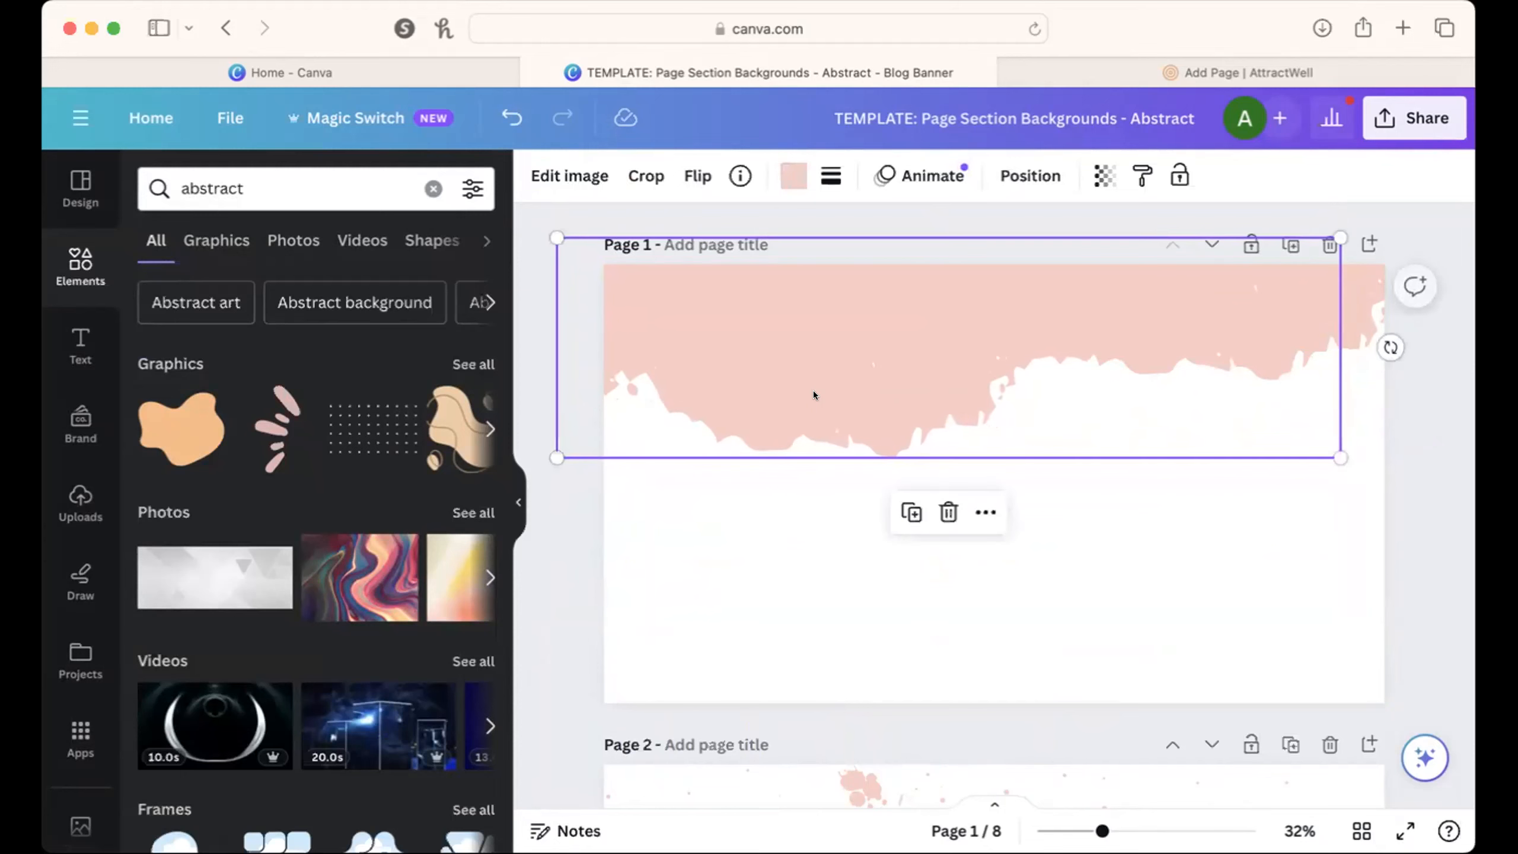
pyautogui.press('super+z')
pyautogui.scroll(-10, 942, 549)
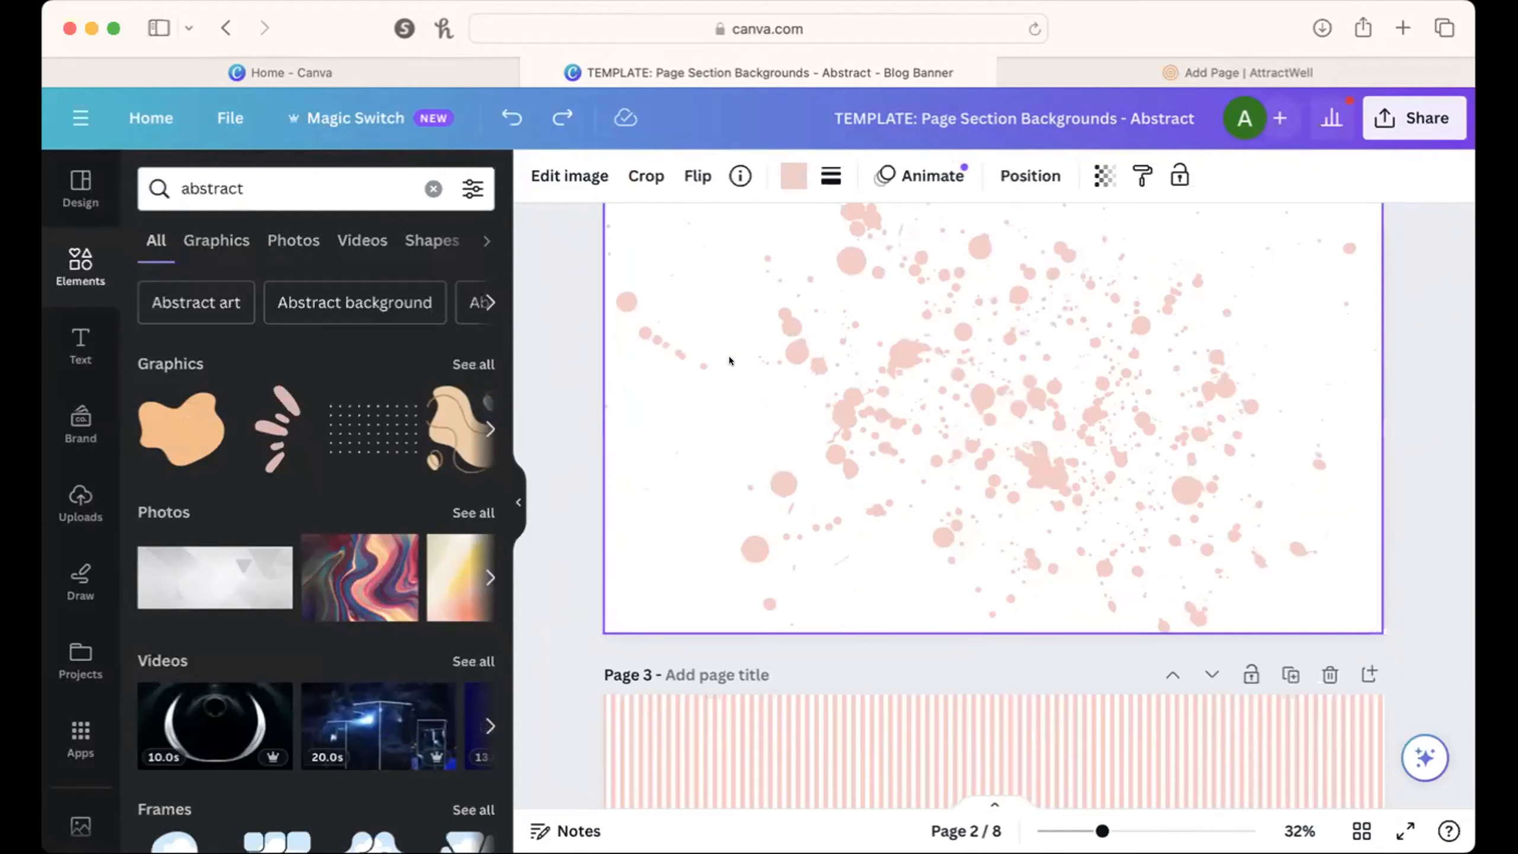
pyautogui.scroll(-3, 1022, 463)
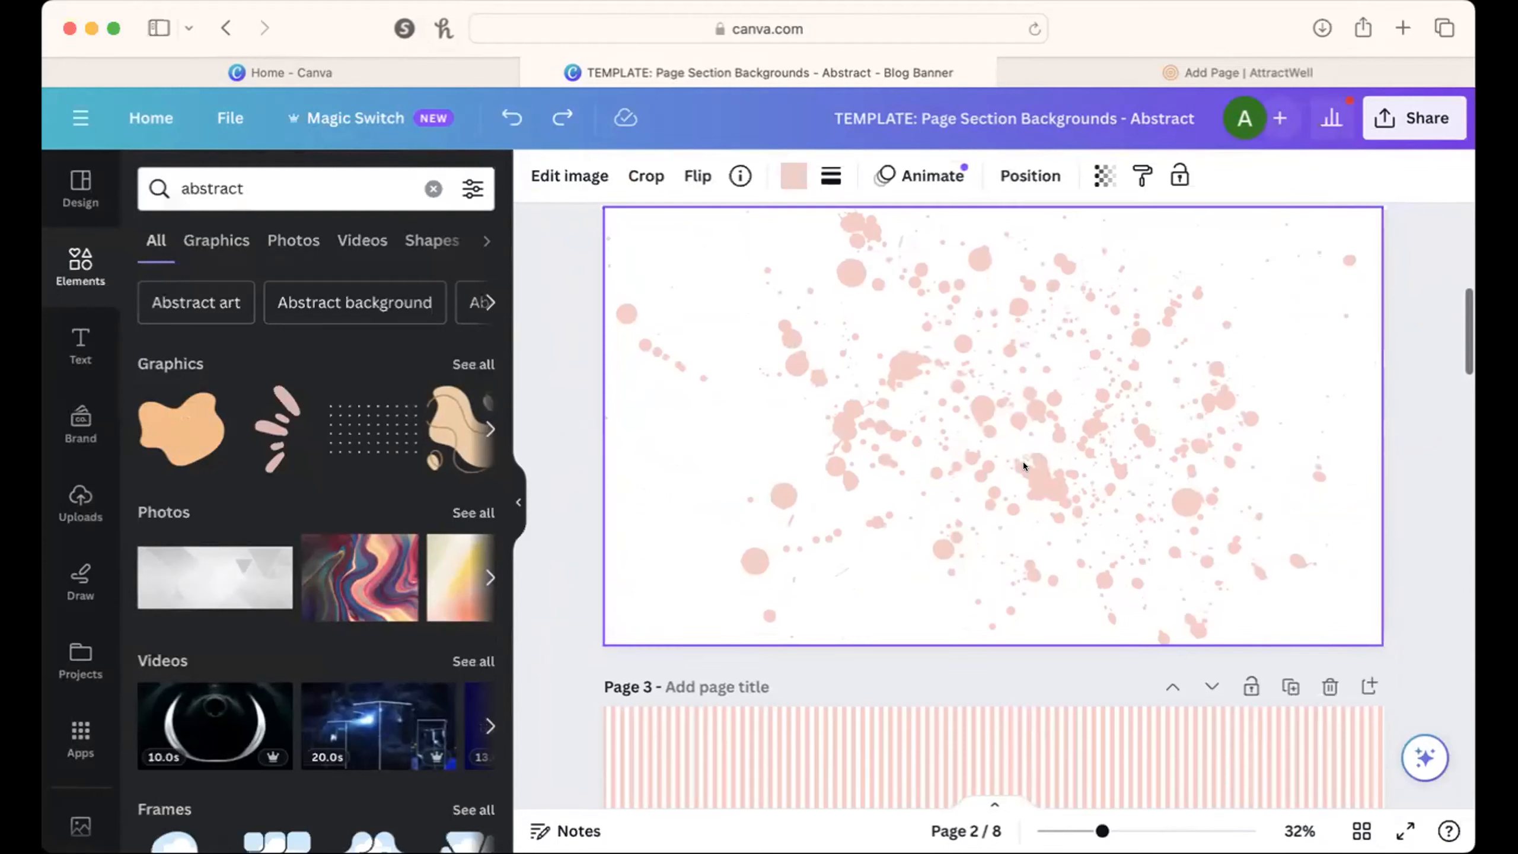
pyautogui.scroll(-8, 1022, 461)
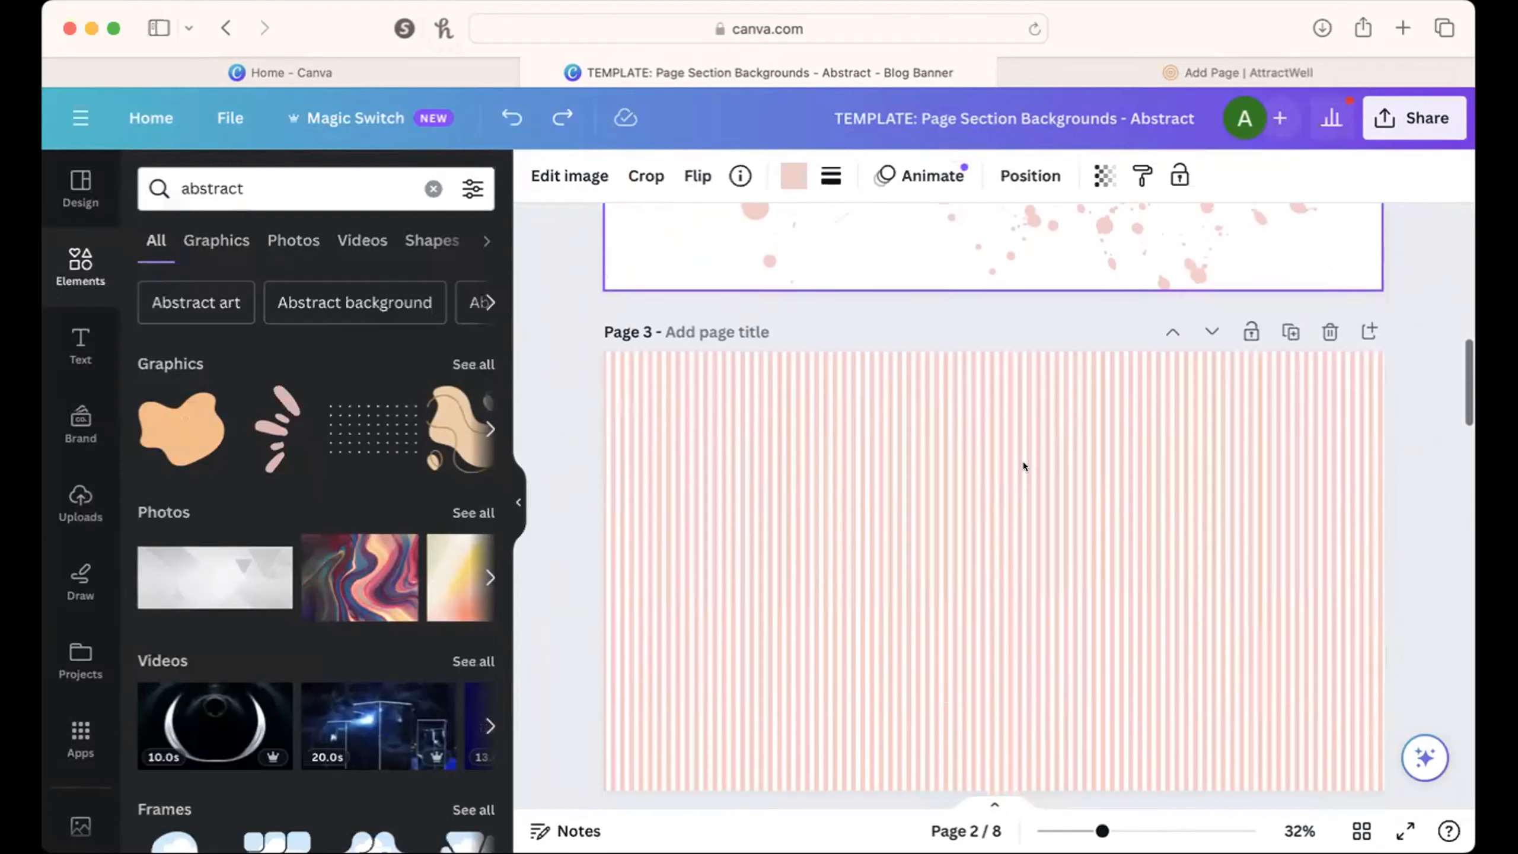
pyautogui.click(1022, 461)
pyautogui.moveTo(1022, 461); pyautogui.dragTo(576, 357)
pyautogui.press('super+z')
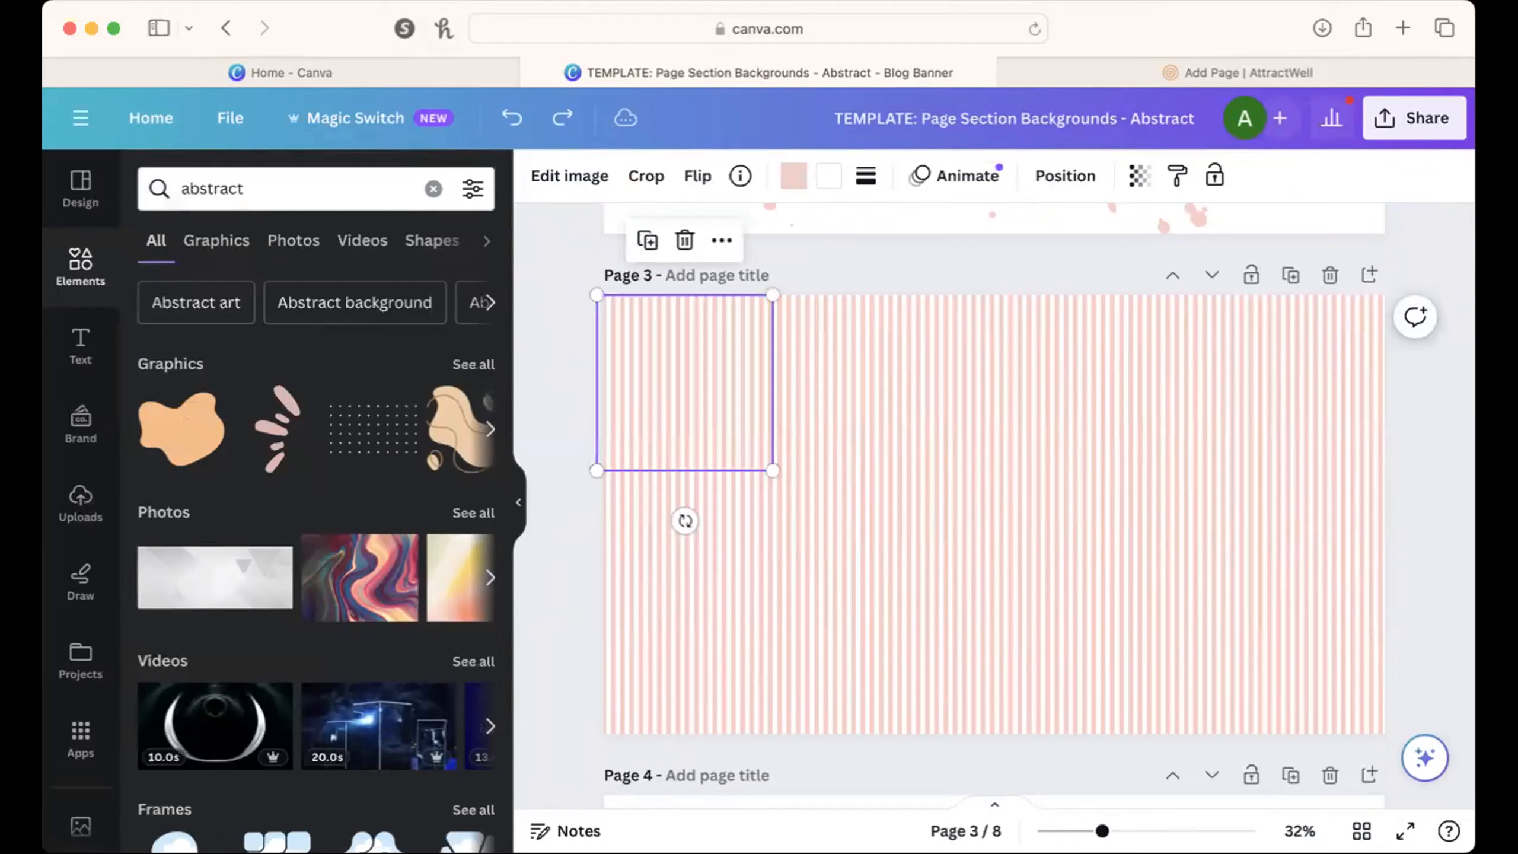
# Step: Try shifting one of the line-mesh tiles on page 5, and undo the move
pyautogui.scroll(-8, 576, 359)
pyautogui.scroll(-2, 762, 536)
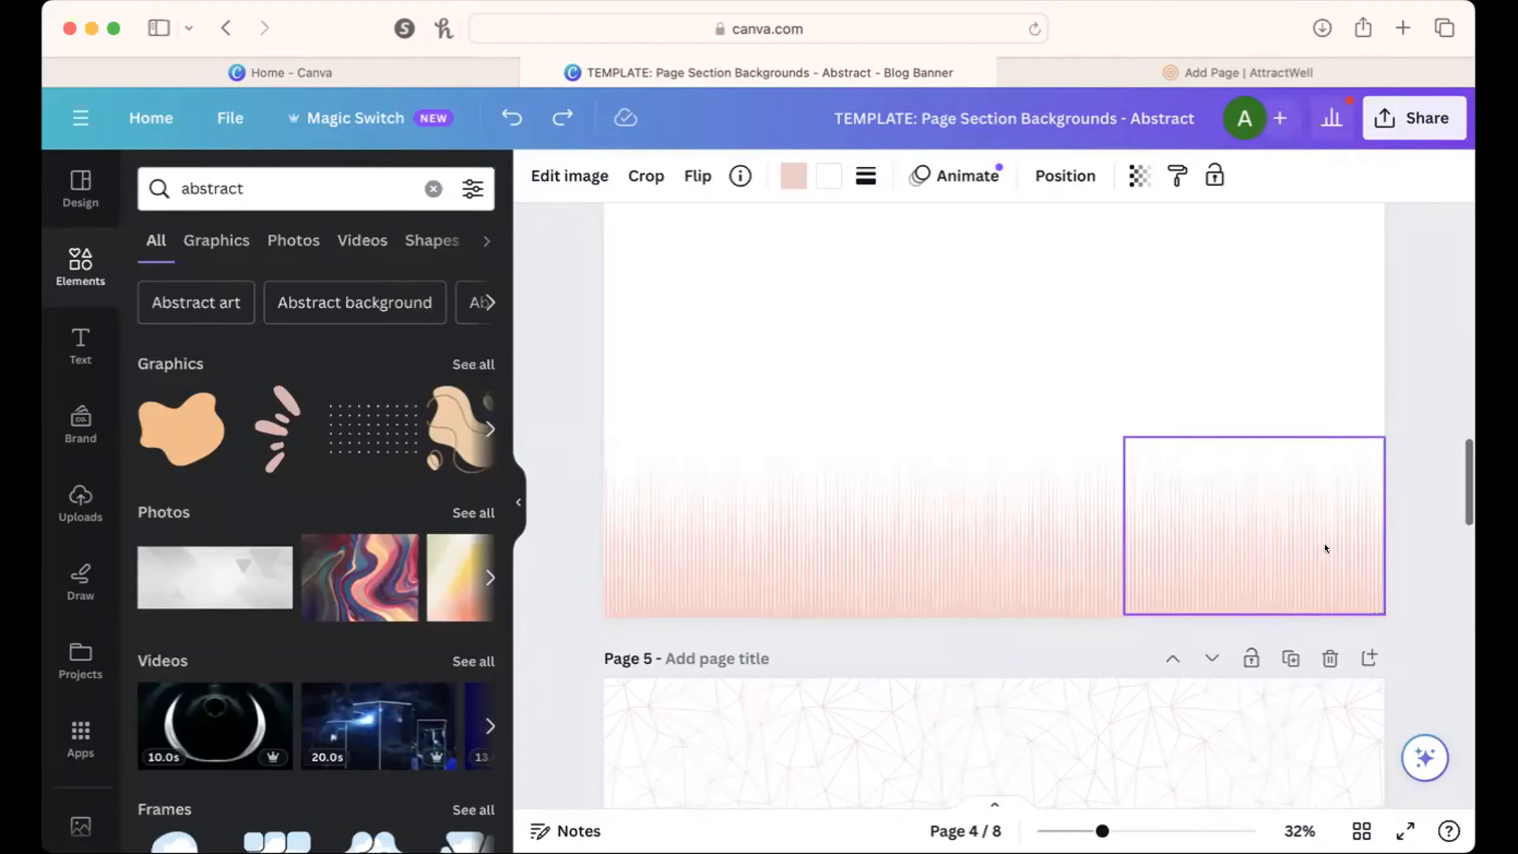
pyautogui.scroll(-5, 1324, 546)
pyautogui.click(1219, 520)
pyautogui.moveTo(1218, 520); pyautogui.dragTo(1254, 639)
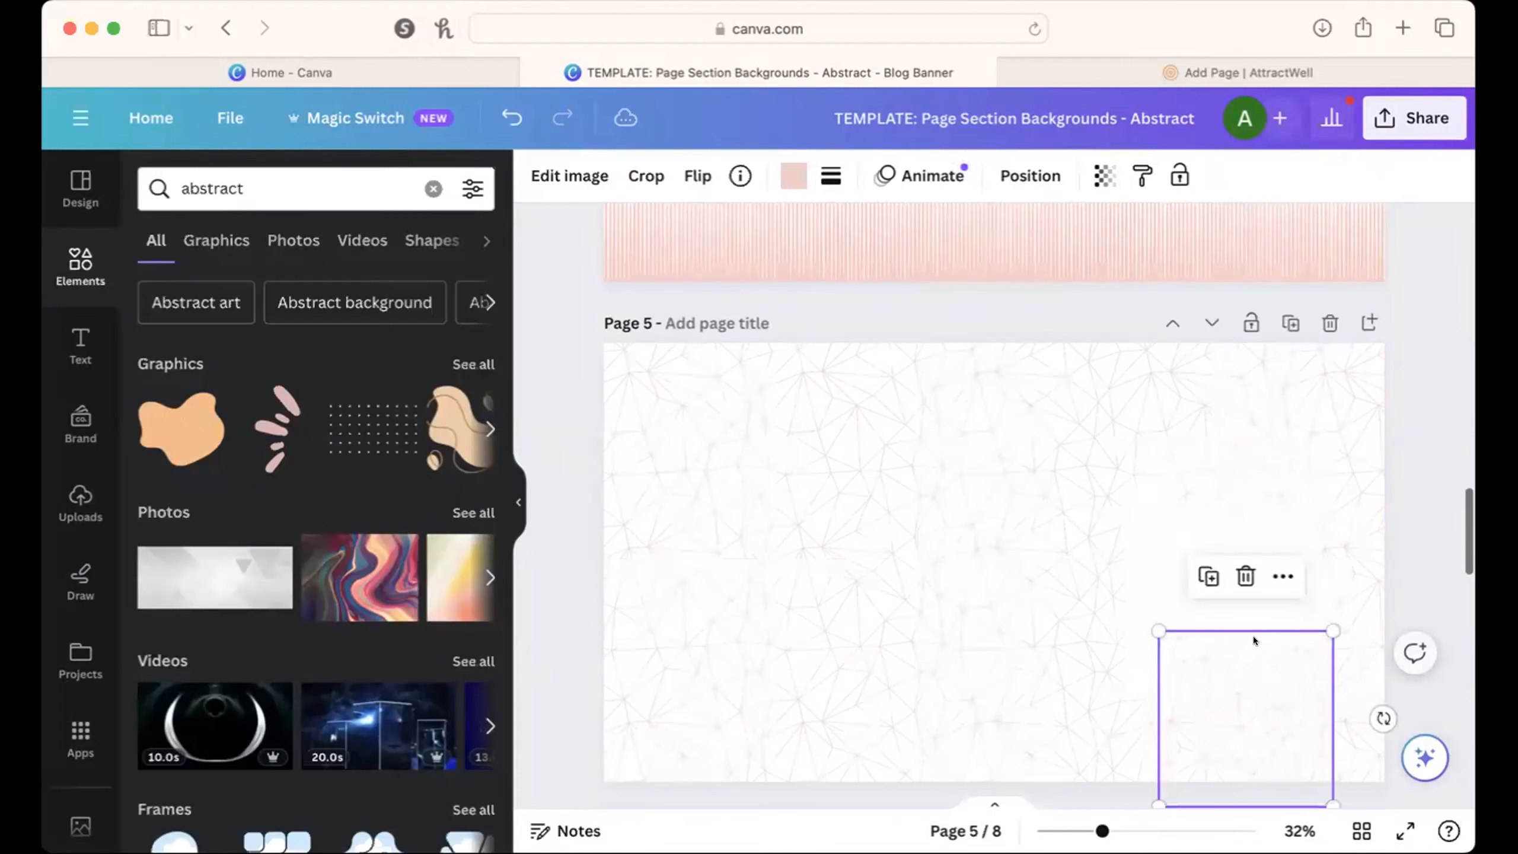
pyautogui.press('super+z')
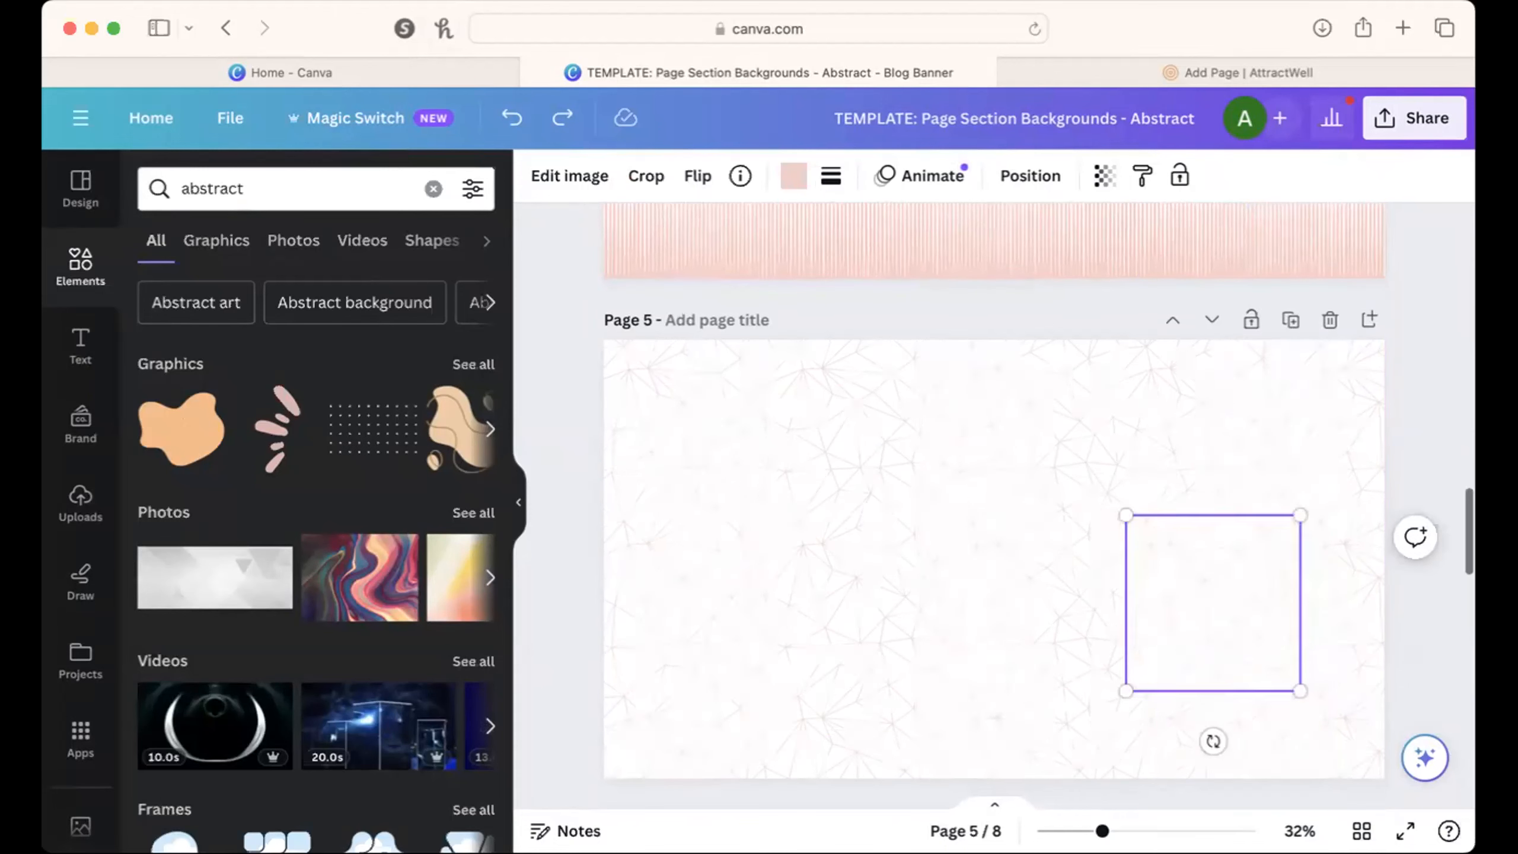
# Step: Look over the backgrounds on pages 6 to 8 and return to page 1
pyautogui.scroll(-6, 1287, 617)
pyautogui.moveTo(1340, 545); pyautogui.dragTo(1219, 568)
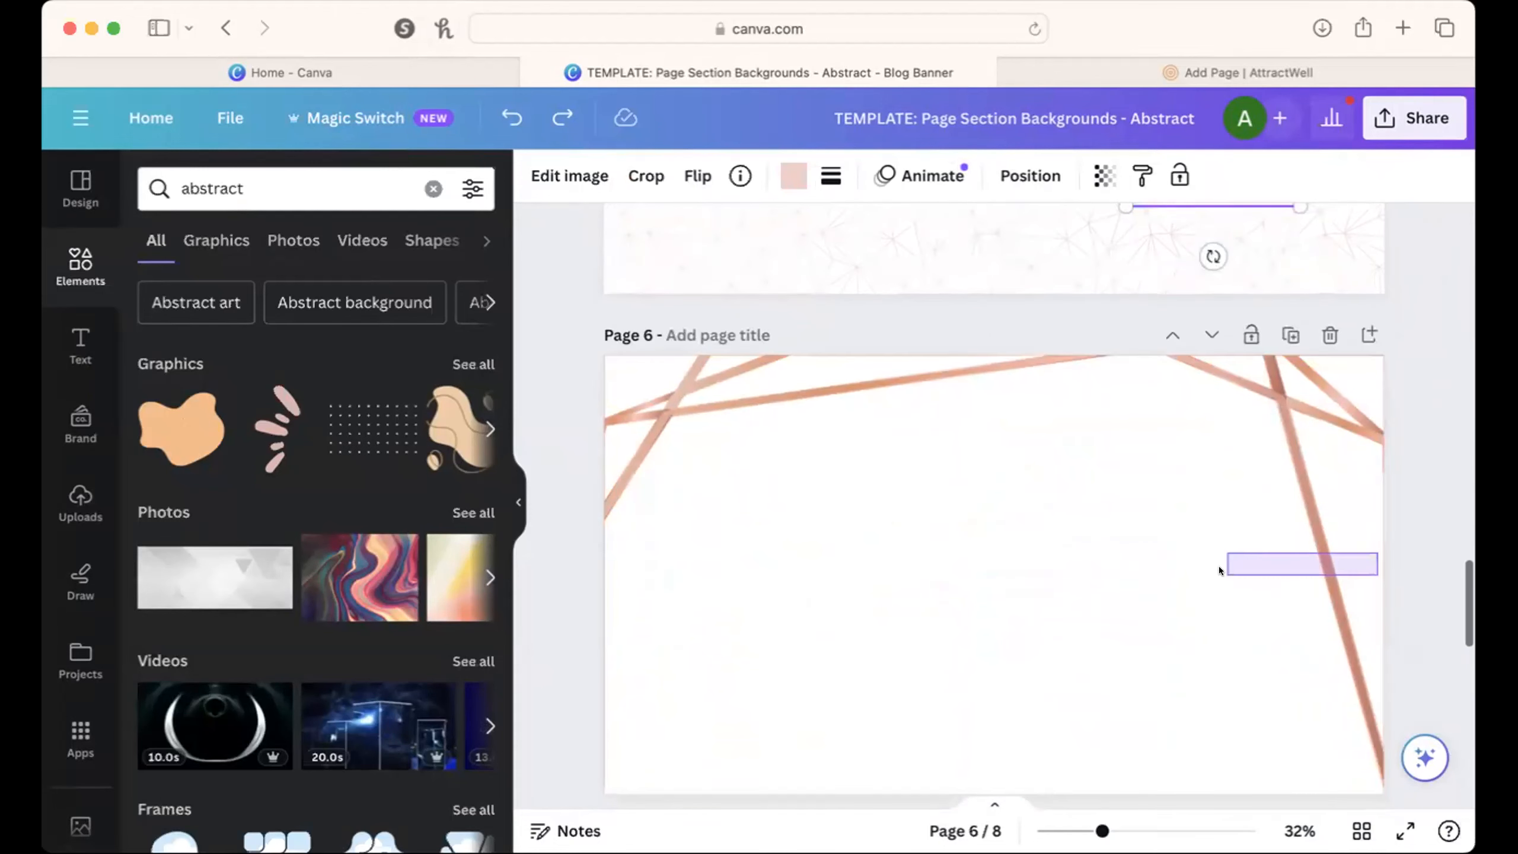
pyautogui.scroll(-1, 1076, 538)
pyautogui.scroll(-8, 1081, 584)
pyautogui.scroll(10, 1082, 584)
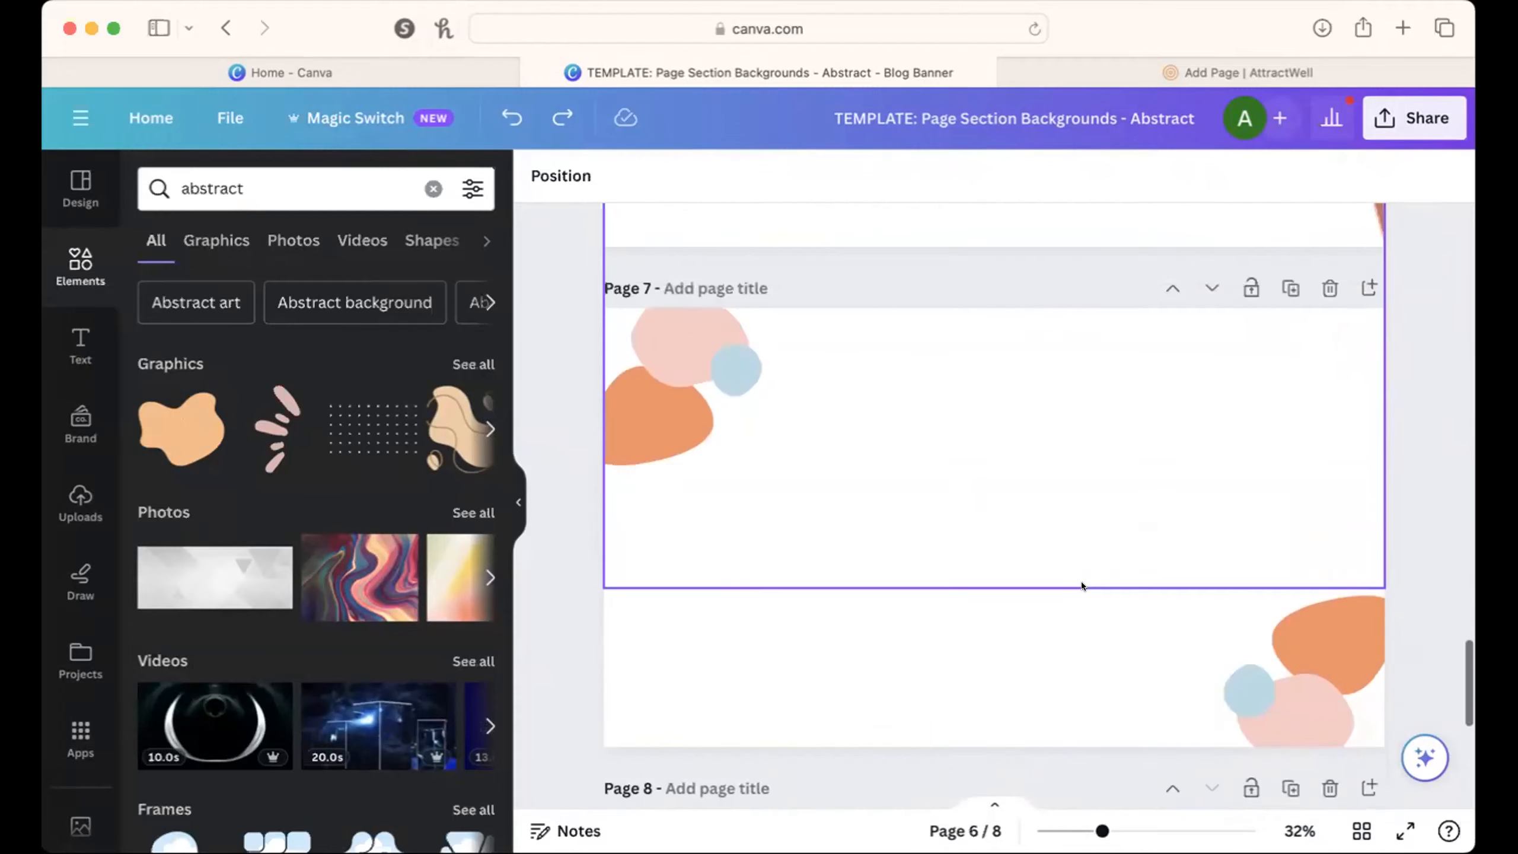
pyautogui.scroll(-10, 1081, 586)
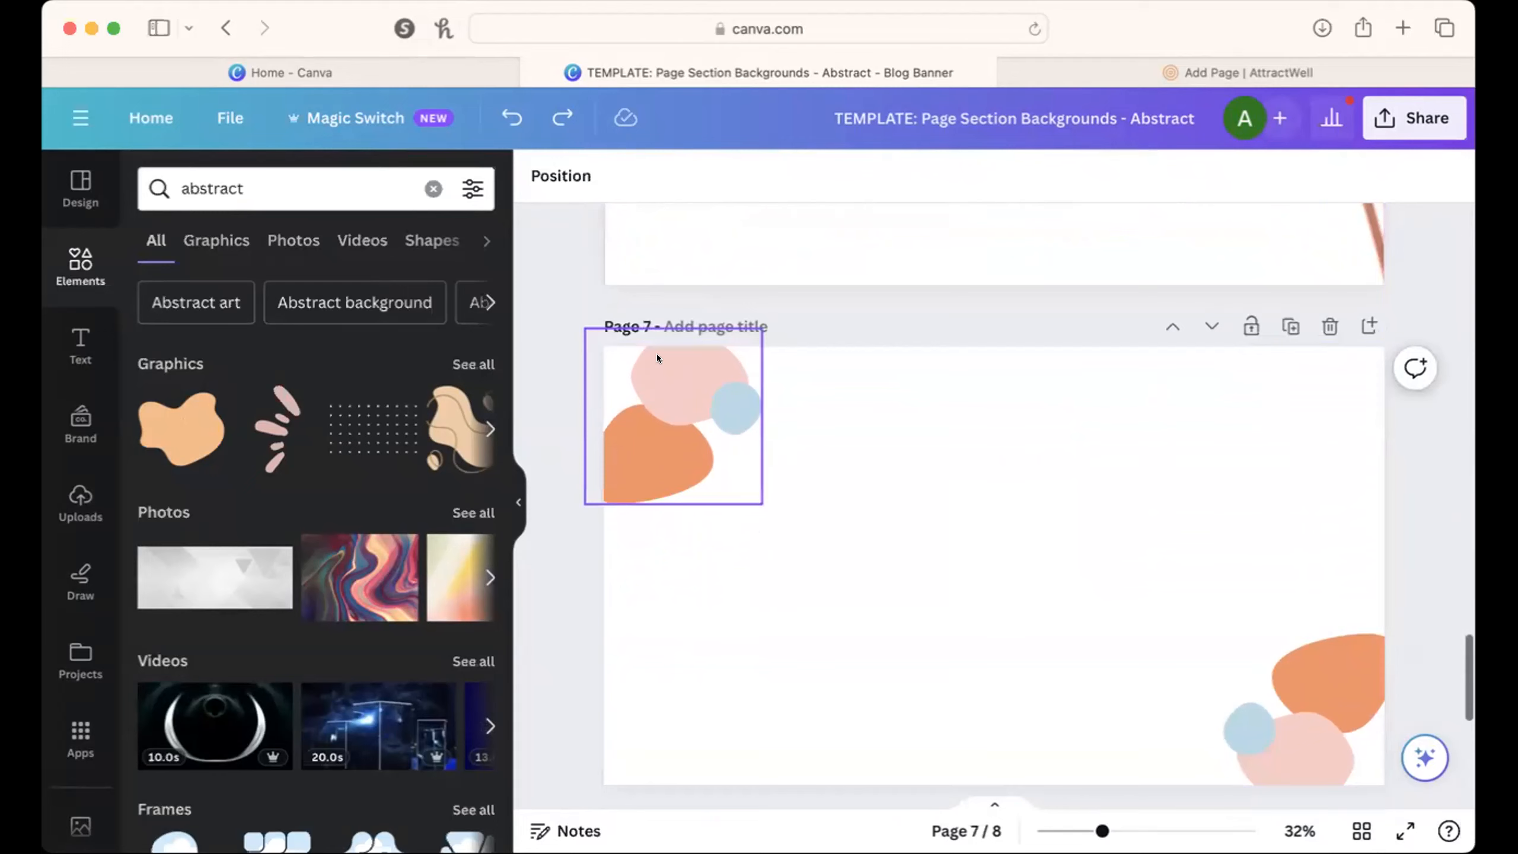
pyautogui.scroll(-5, 970, 421)
pyautogui.scroll(-5, 970, 421)
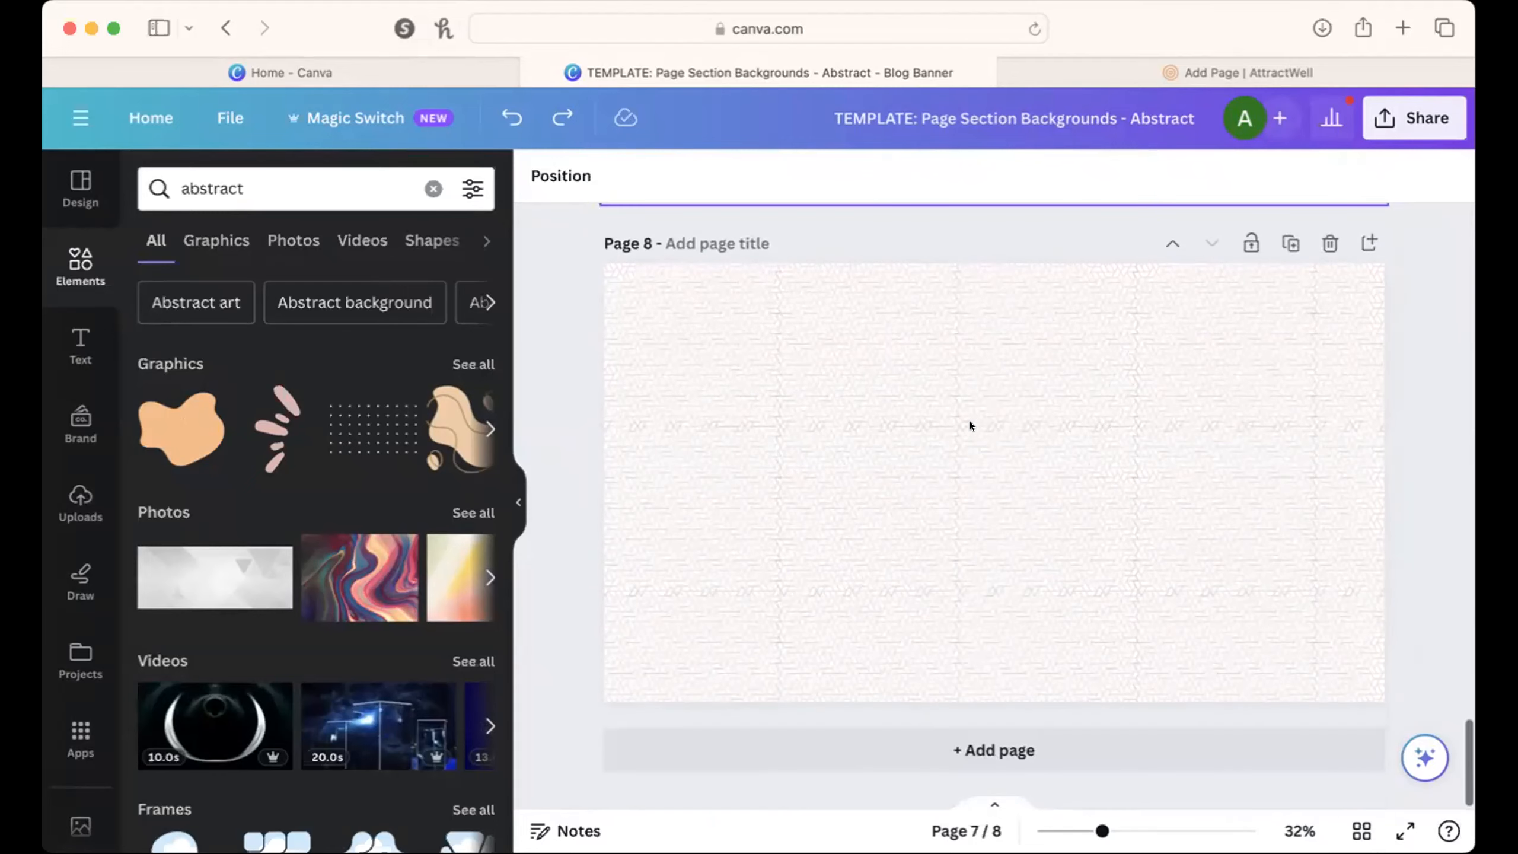
pyautogui.scroll(20, 970, 421)
pyautogui.scroll(15, 970, 420)
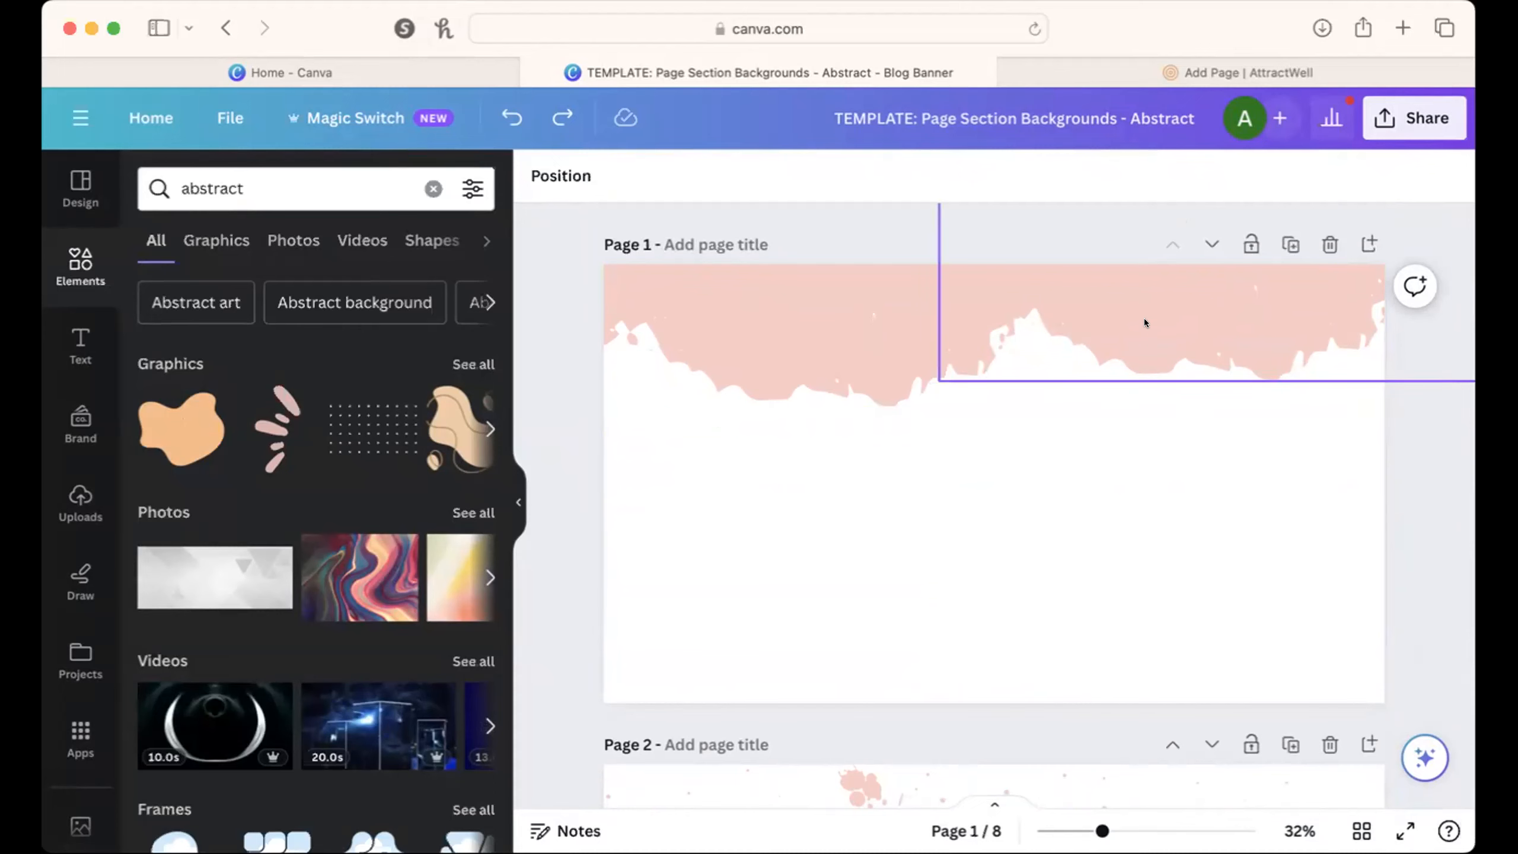
# Step: Switch back to AttractWell, leave the unsaved Mission page, and start a new page from the Jenna Template Home Page
pyautogui.click(1287, 60)
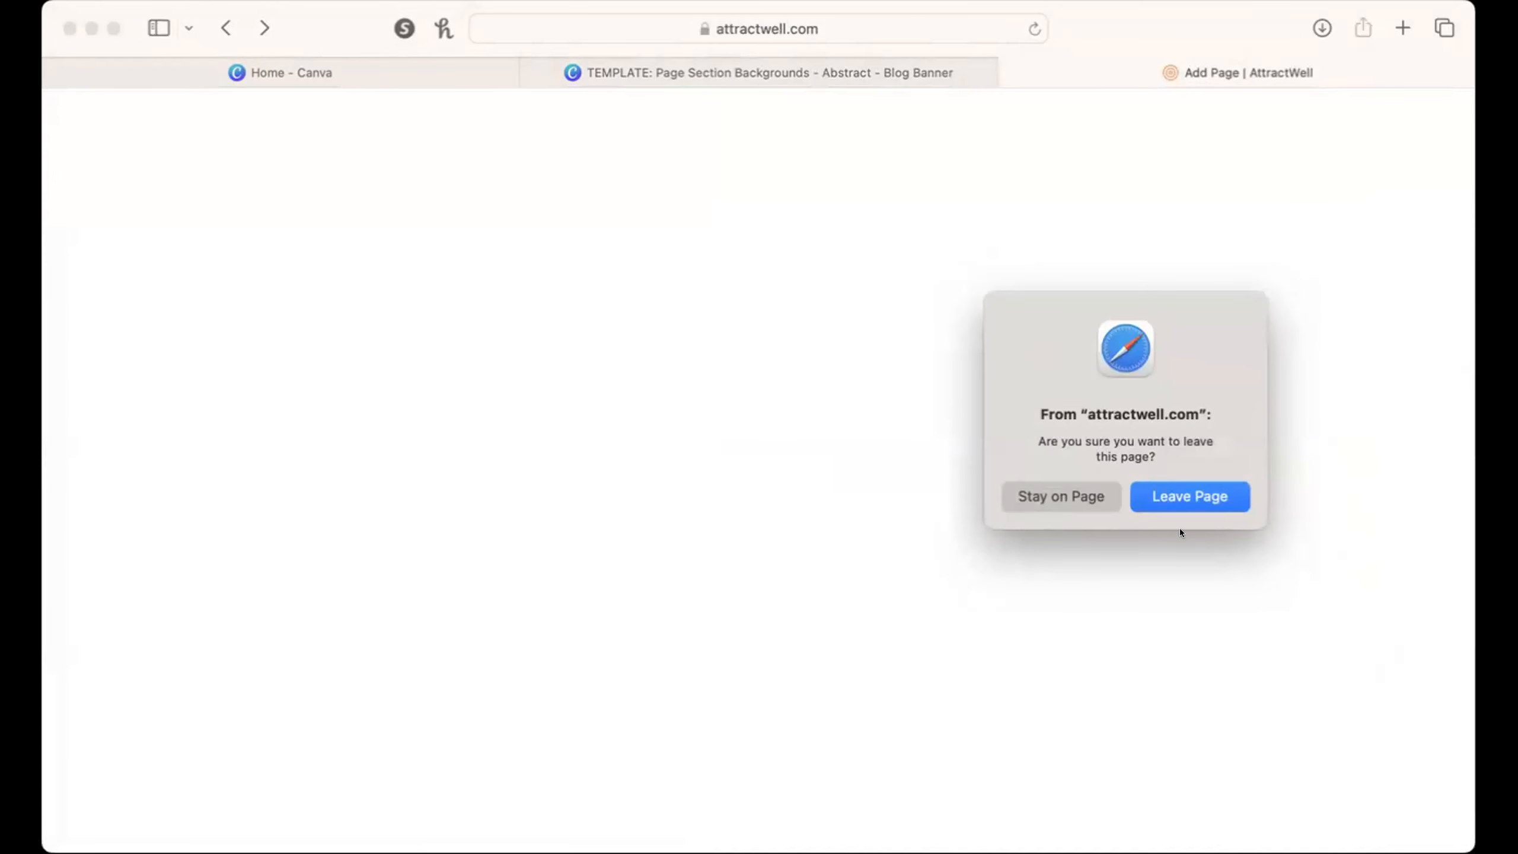
pyautogui.click(1178, 507)
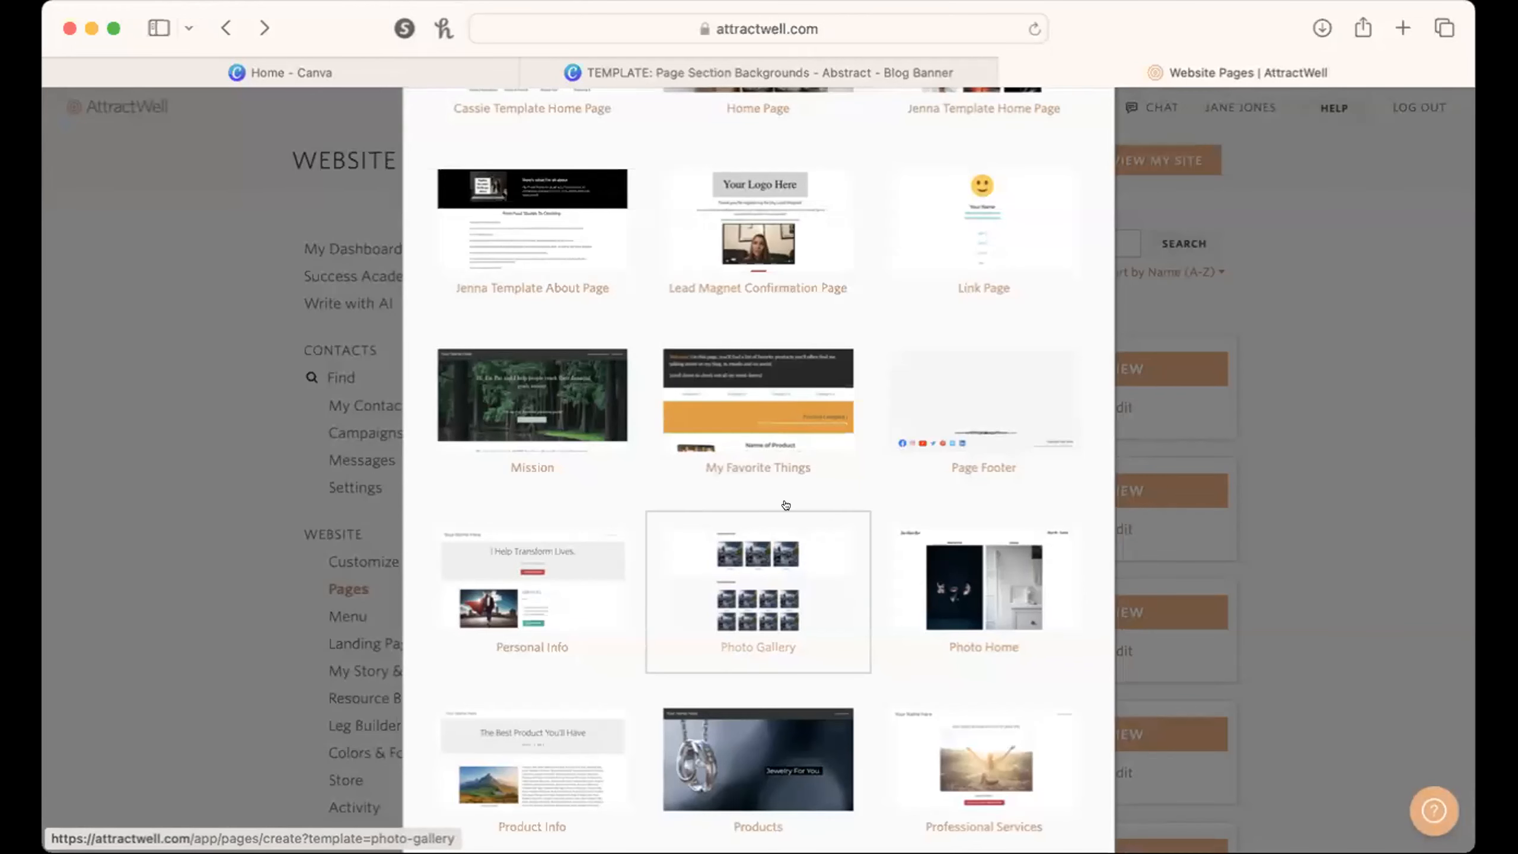
pyautogui.scroll(2, 777, 511)
pyautogui.click(918, 163)
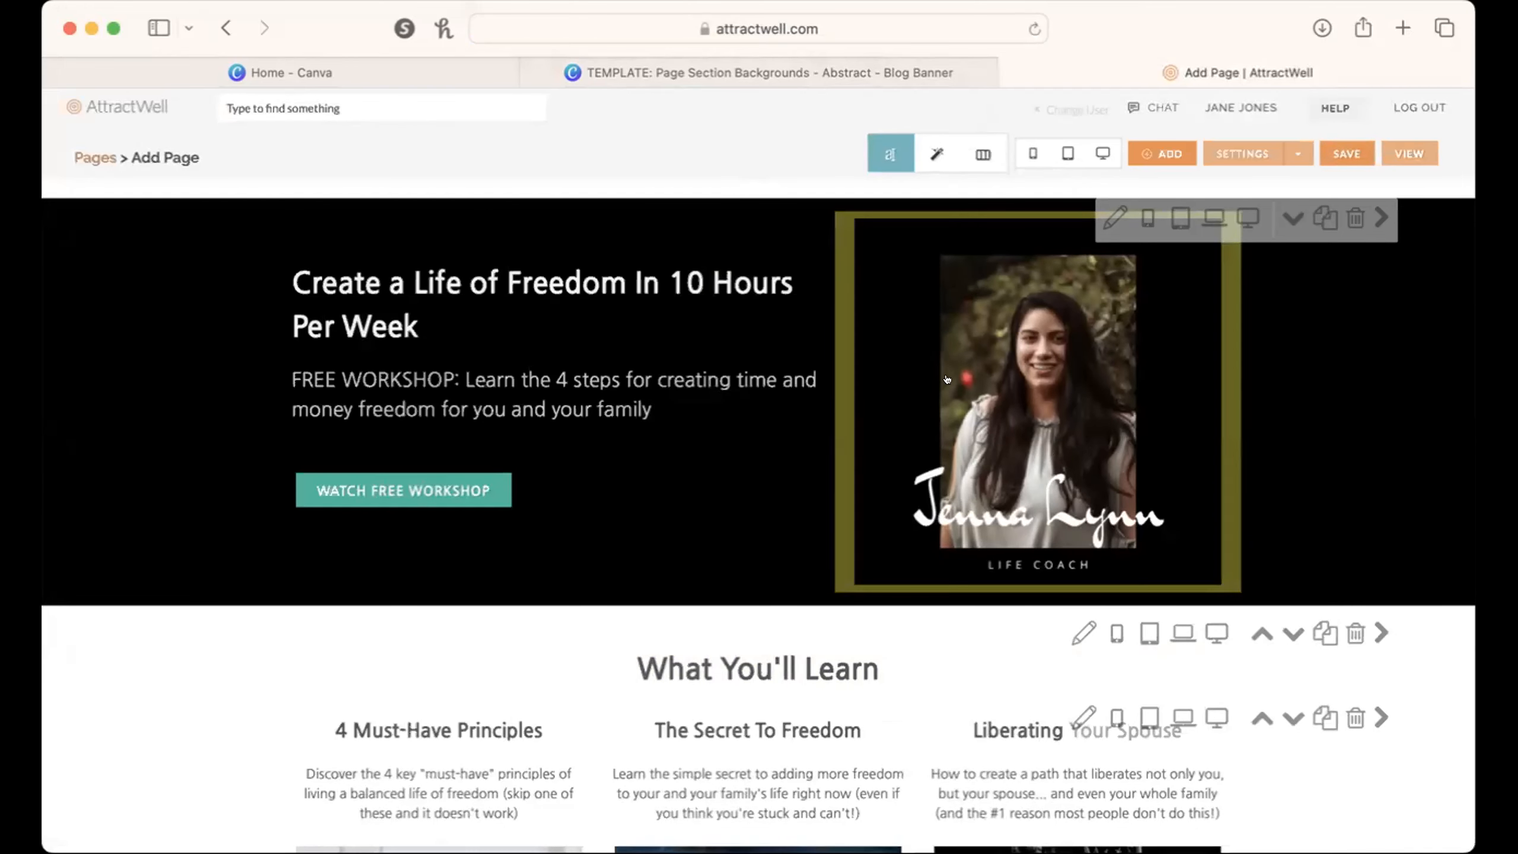
# Step: Examine the template's sections from the black header to the workshop sign-up area, and return to the header
pyautogui.scroll(-2, 1027, 446)
pyautogui.scroll(-5, 1027, 446)
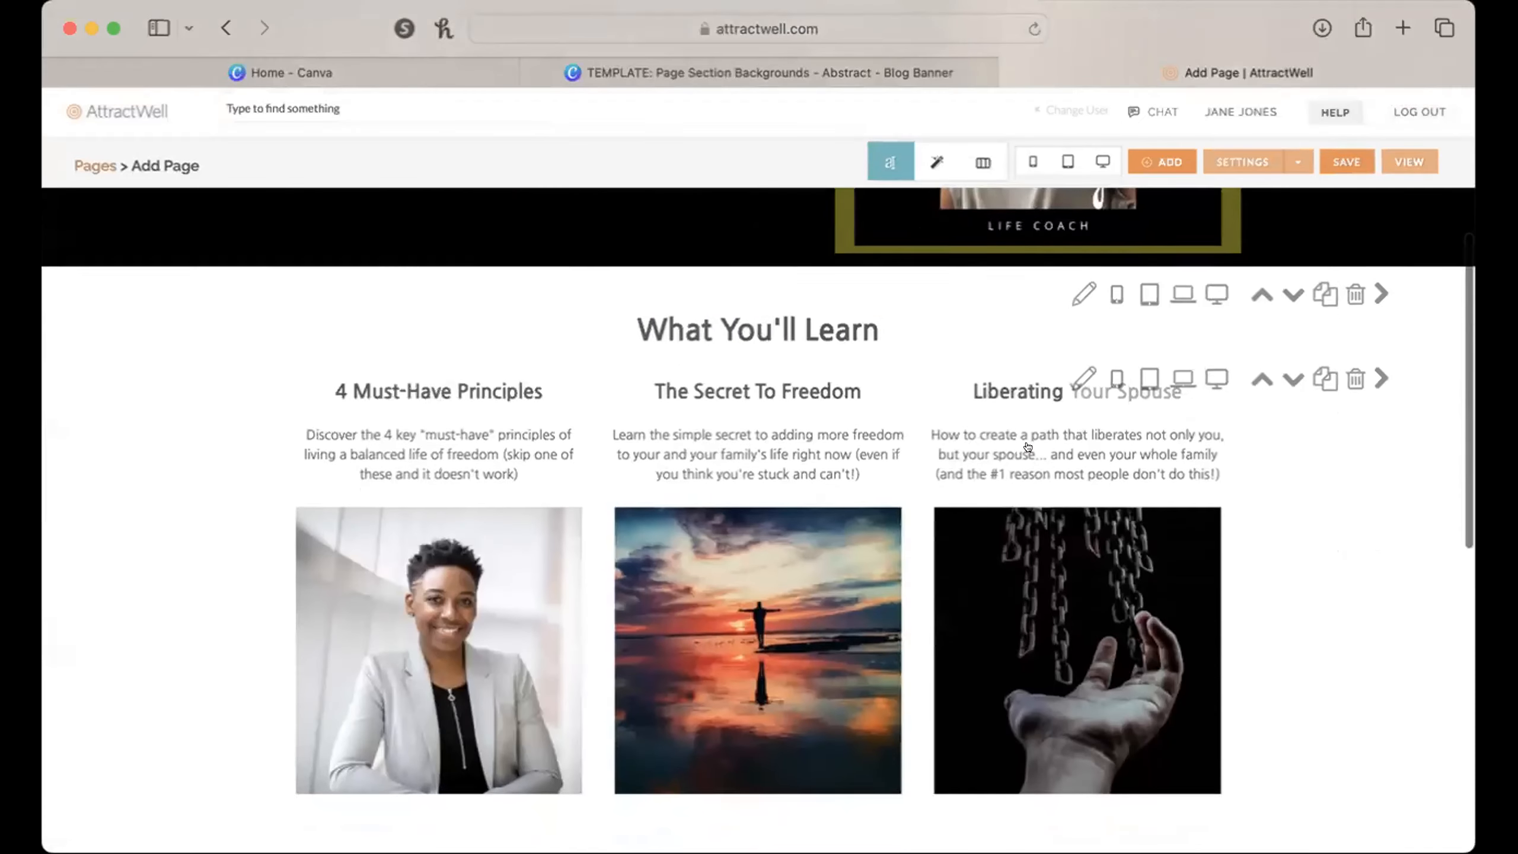
pyautogui.scroll(-7, 1171, 586)
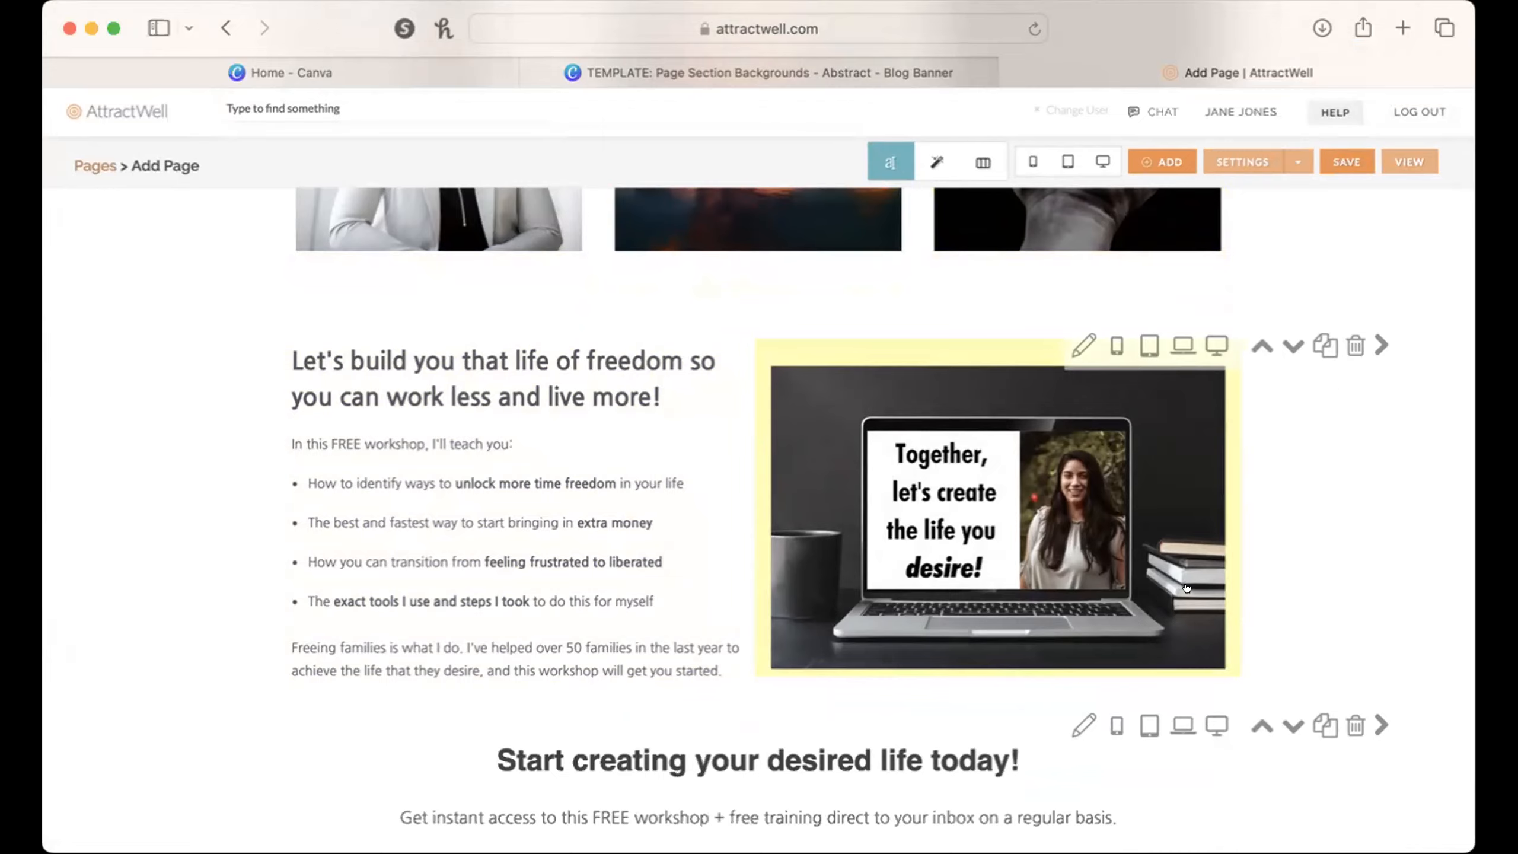
pyautogui.scroll(10, 1186, 588)
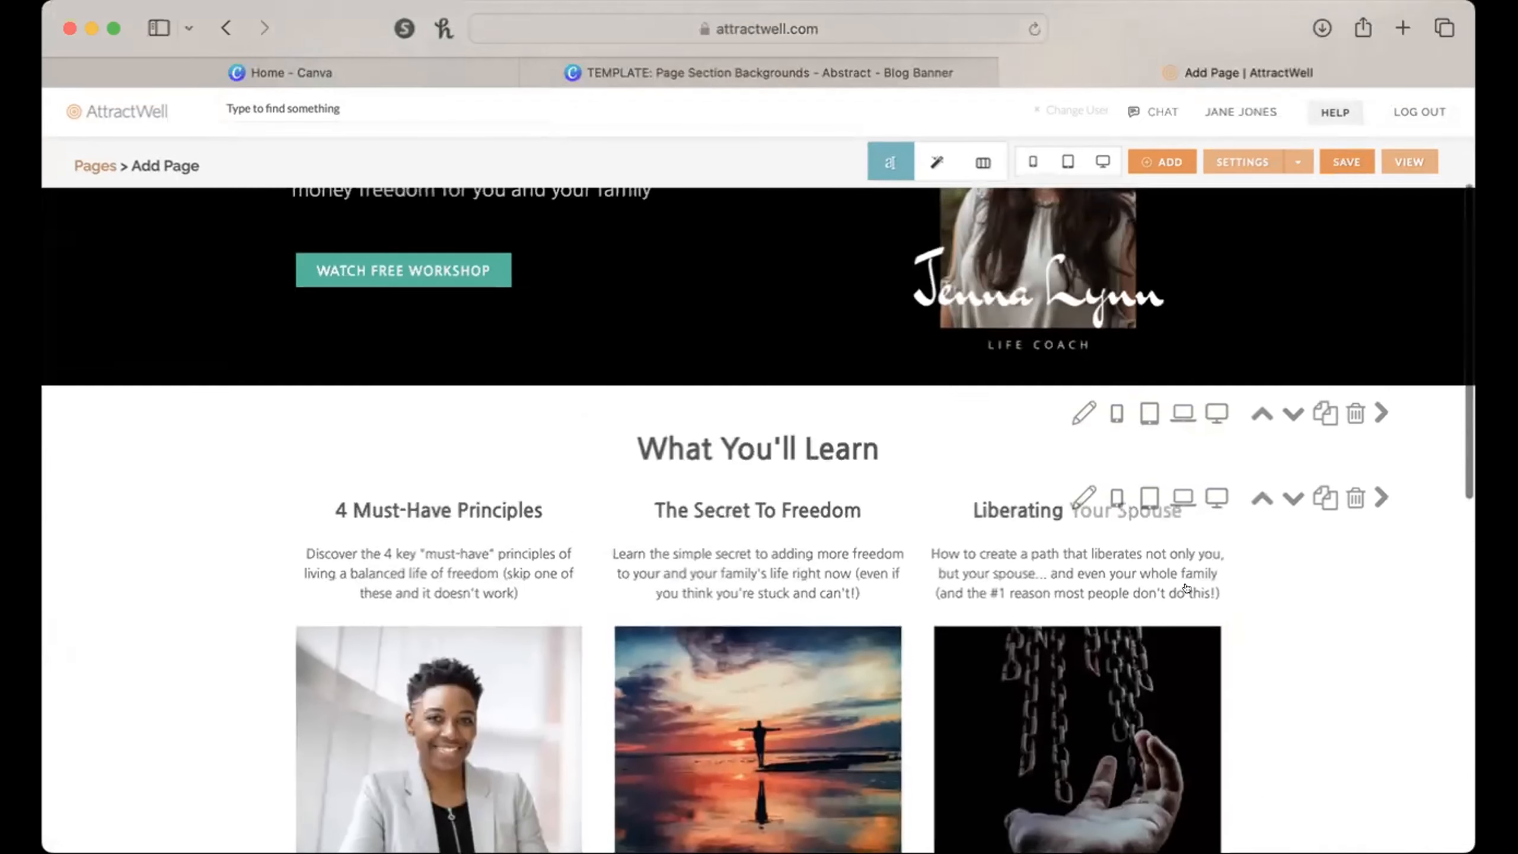
pyautogui.scroll(4, 1186, 587)
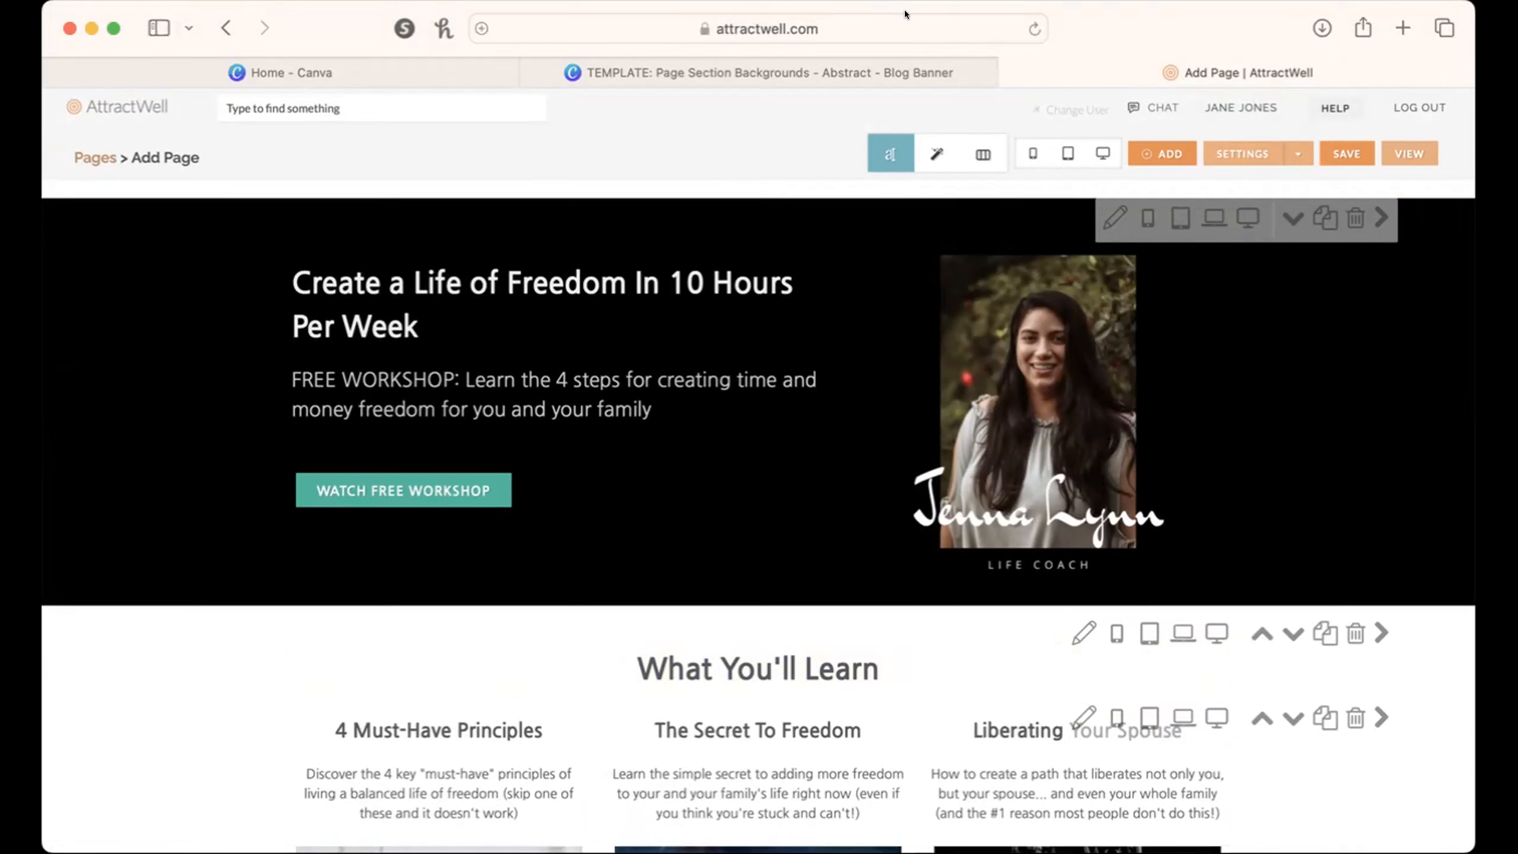
# Step: Switch to the Canva page section backgrounds design and download all 8 pages as PNG files
pyautogui.click(709, 72)
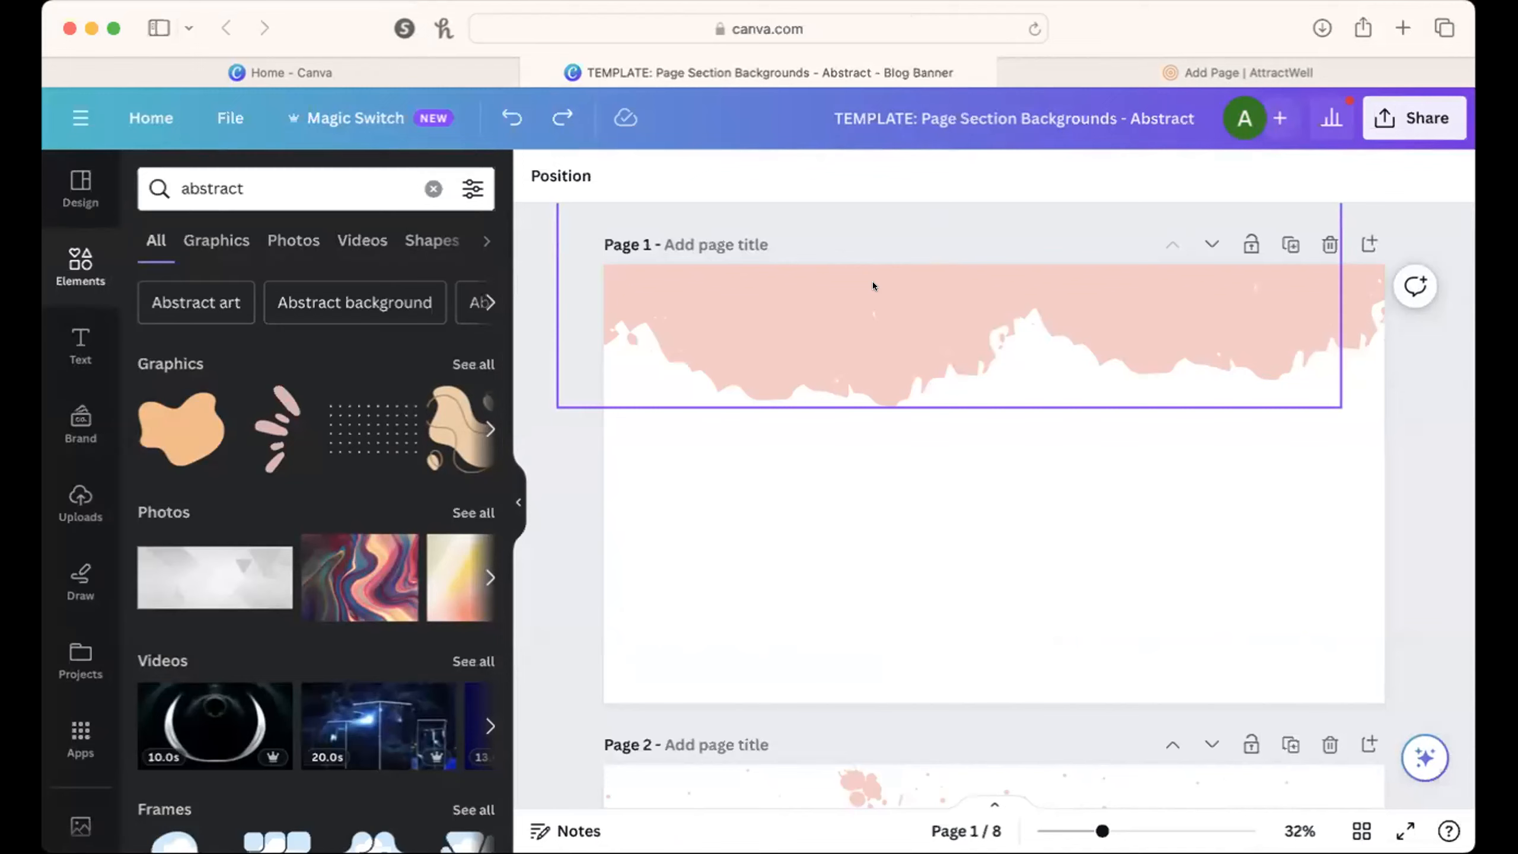
pyautogui.click(1413, 118)
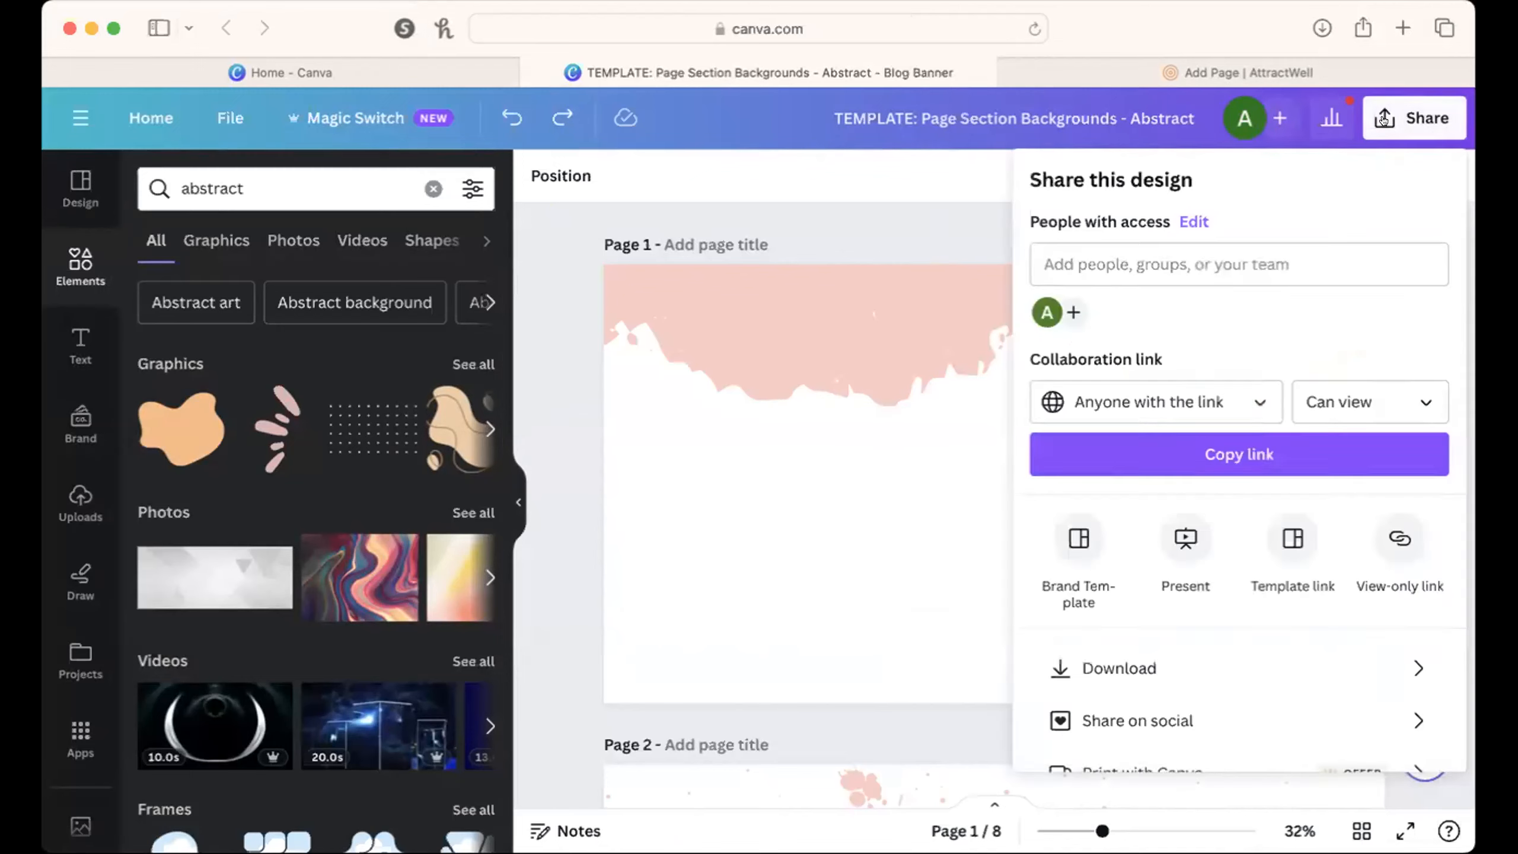
pyautogui.click(1154, 675)
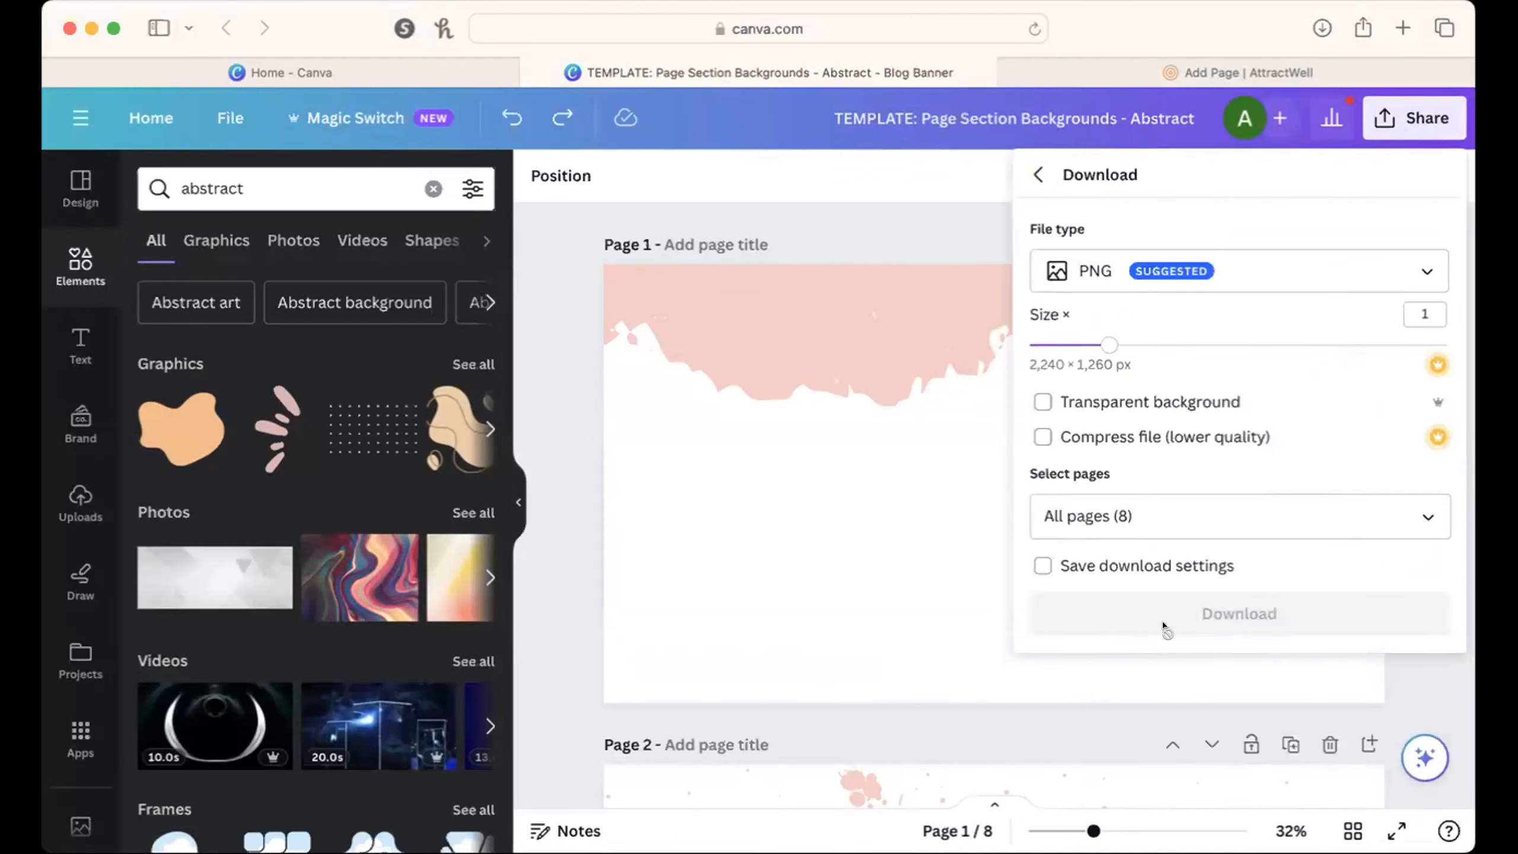
pyautogui.click(1201, 611)
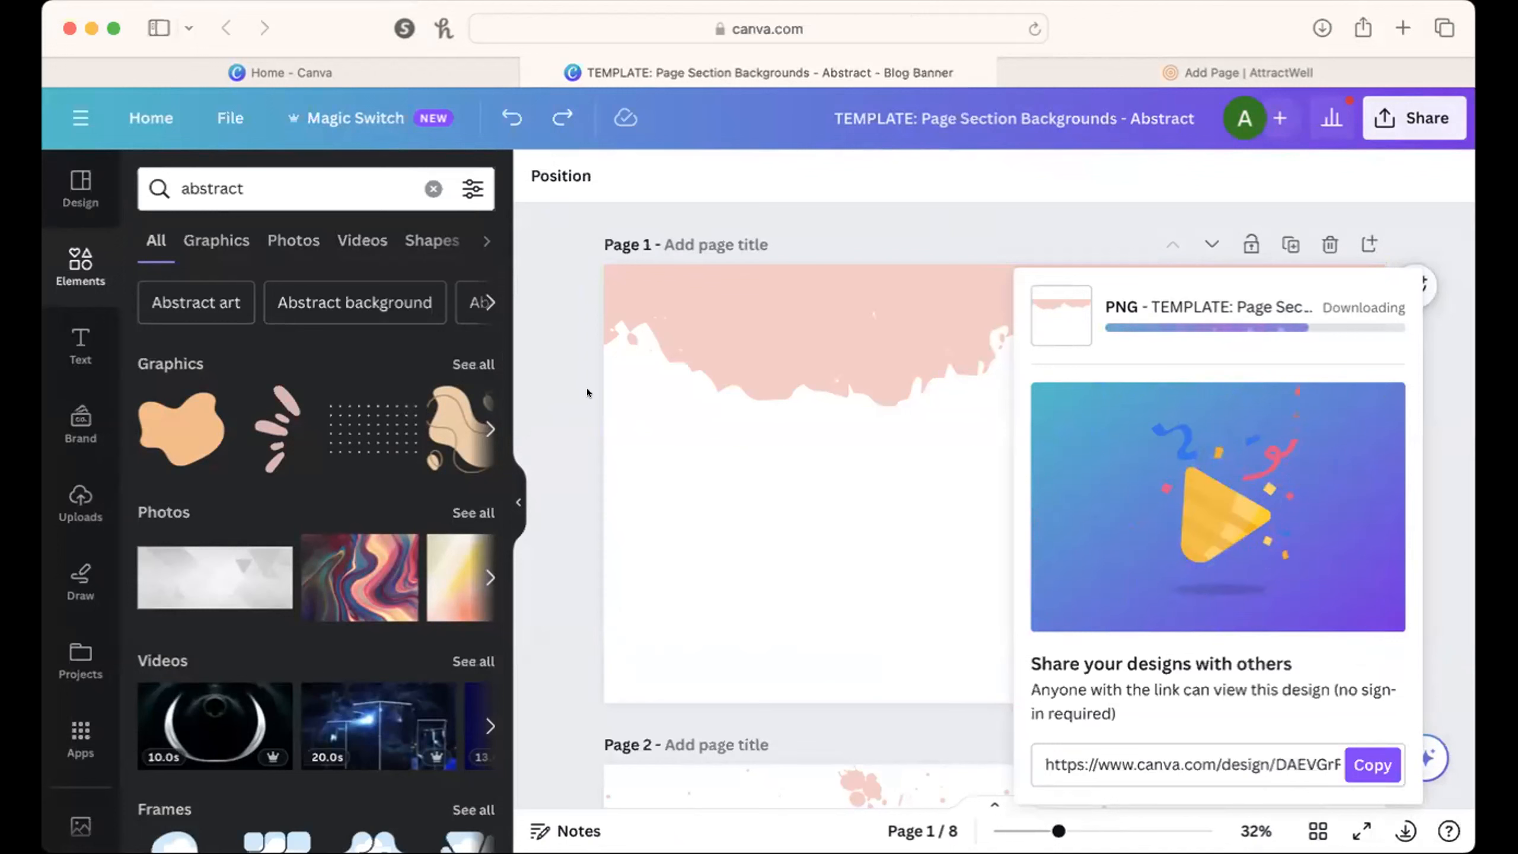
pyautogui.scroll(-10, 586, 388)
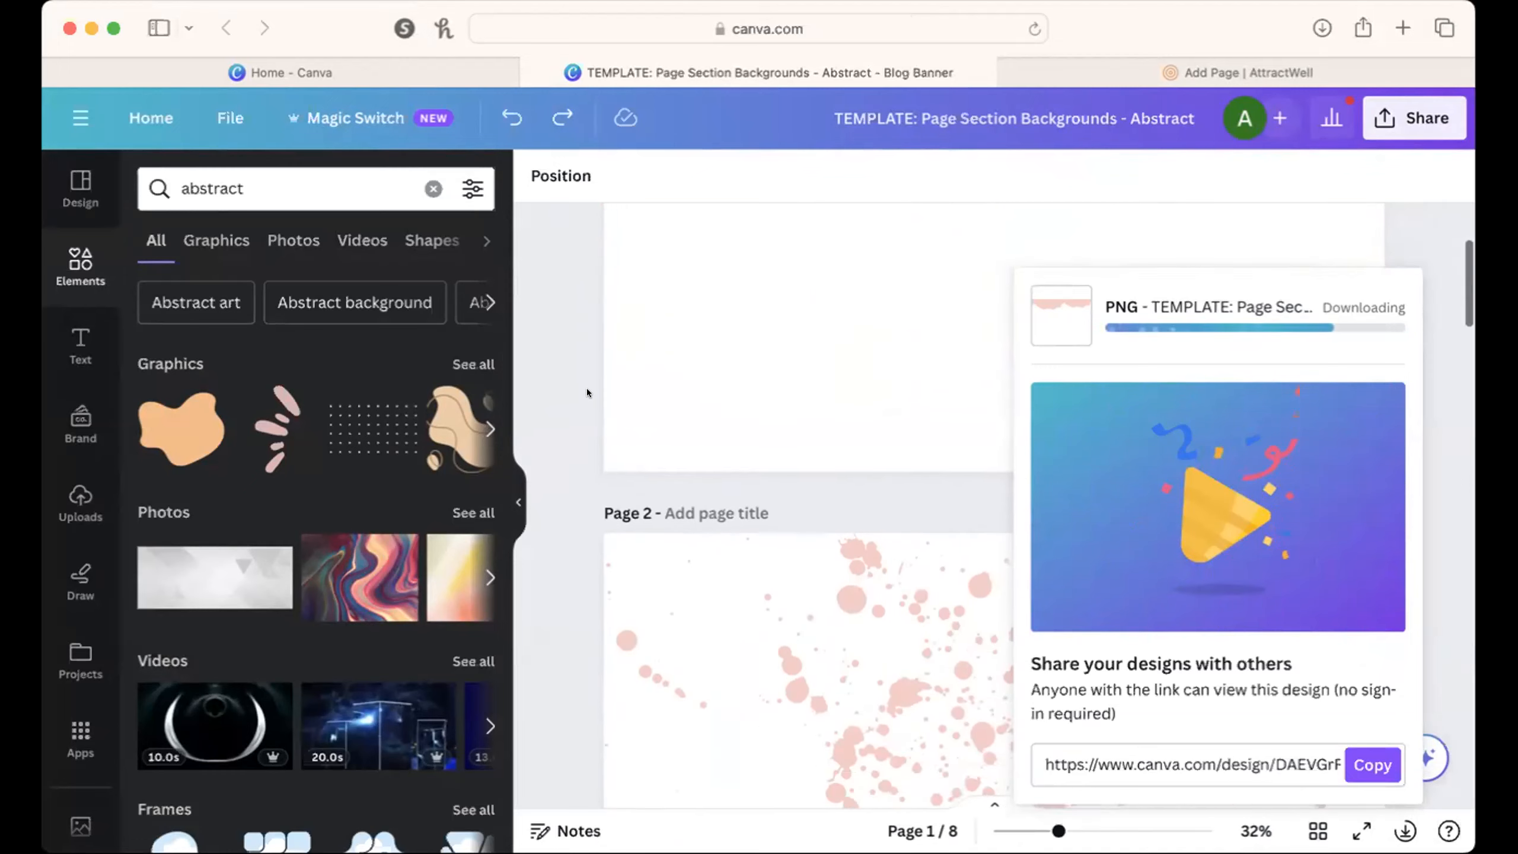
pyautogui.scroll(10, 585, 388)
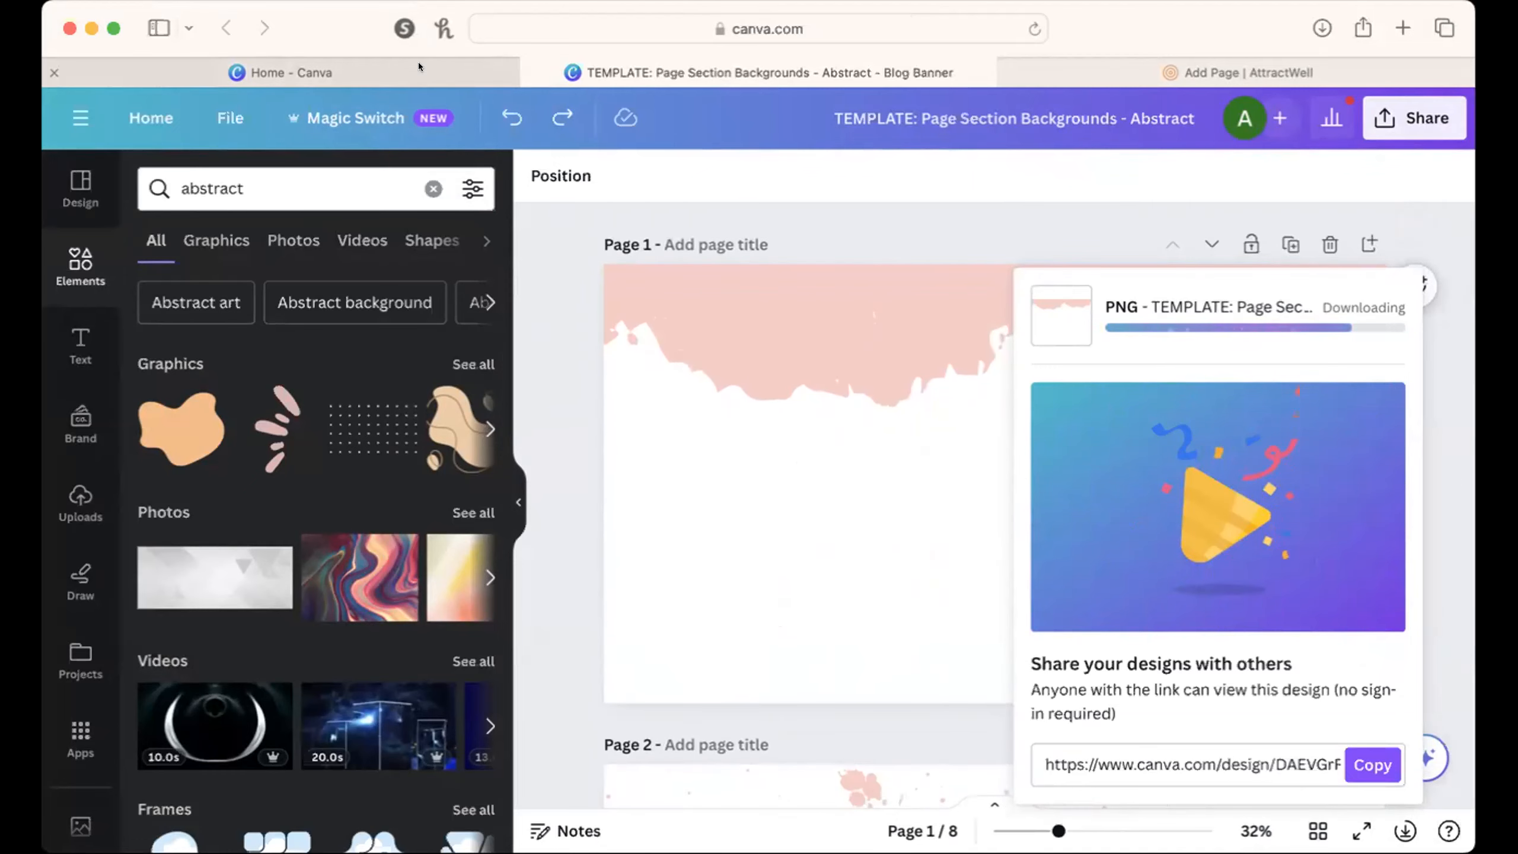
# Step: Switch back to the AttractWell page and delete the "What You'll Learn" heading section
pyautogui.click(427, 69)
pyautogui.click(1150, 70)
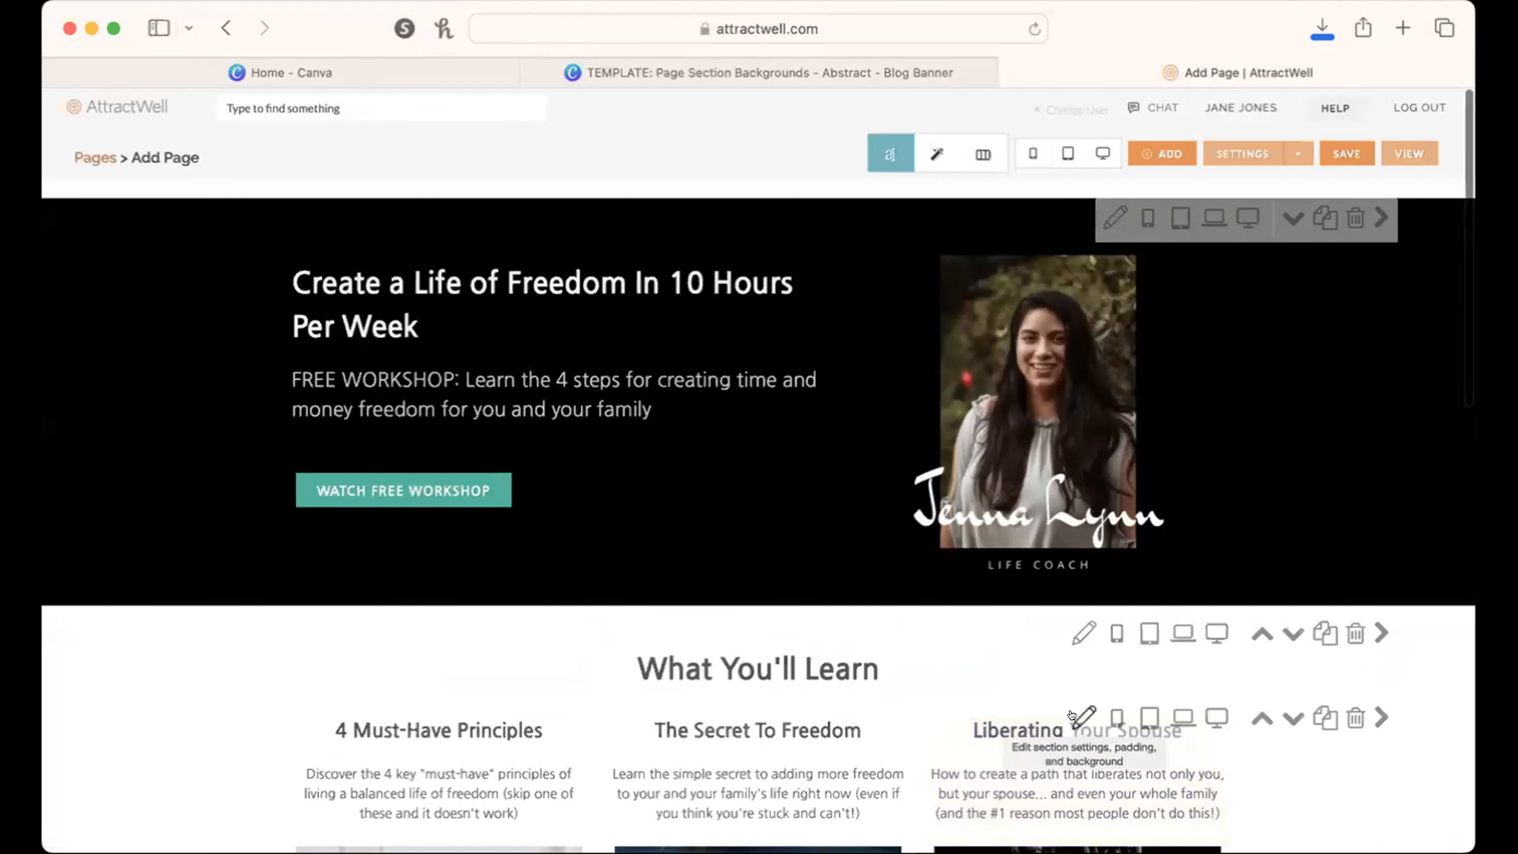
pyautogui.click(1352, 628)
pyautogui.click(943, 461)
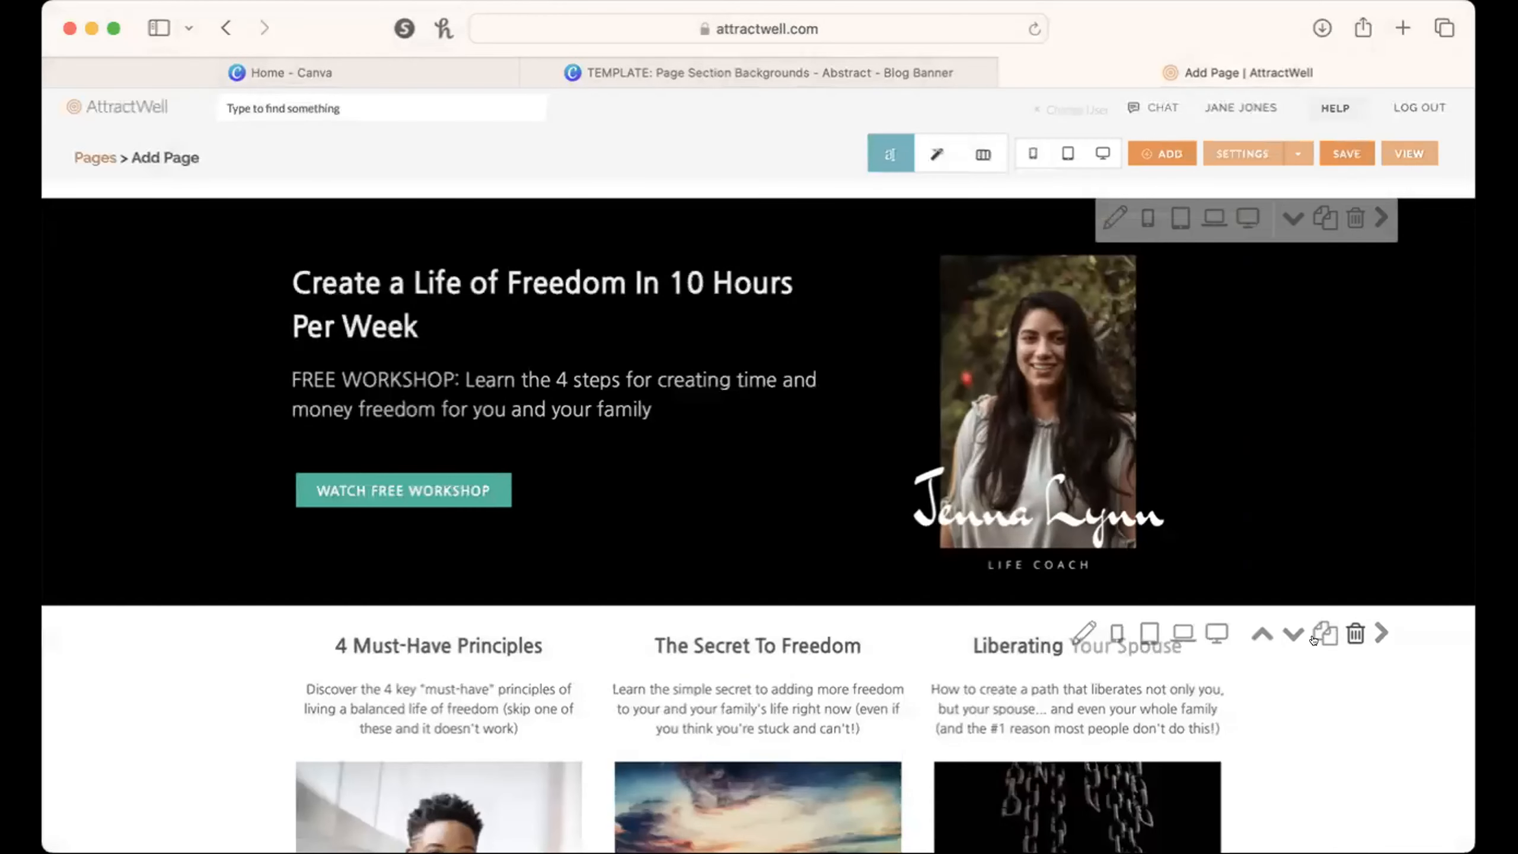
# Step: Set the pink torn-edge Canva design as the background image of the three-column section with "4 Must-Have Principles"
pyautogui.click(1069, 626)
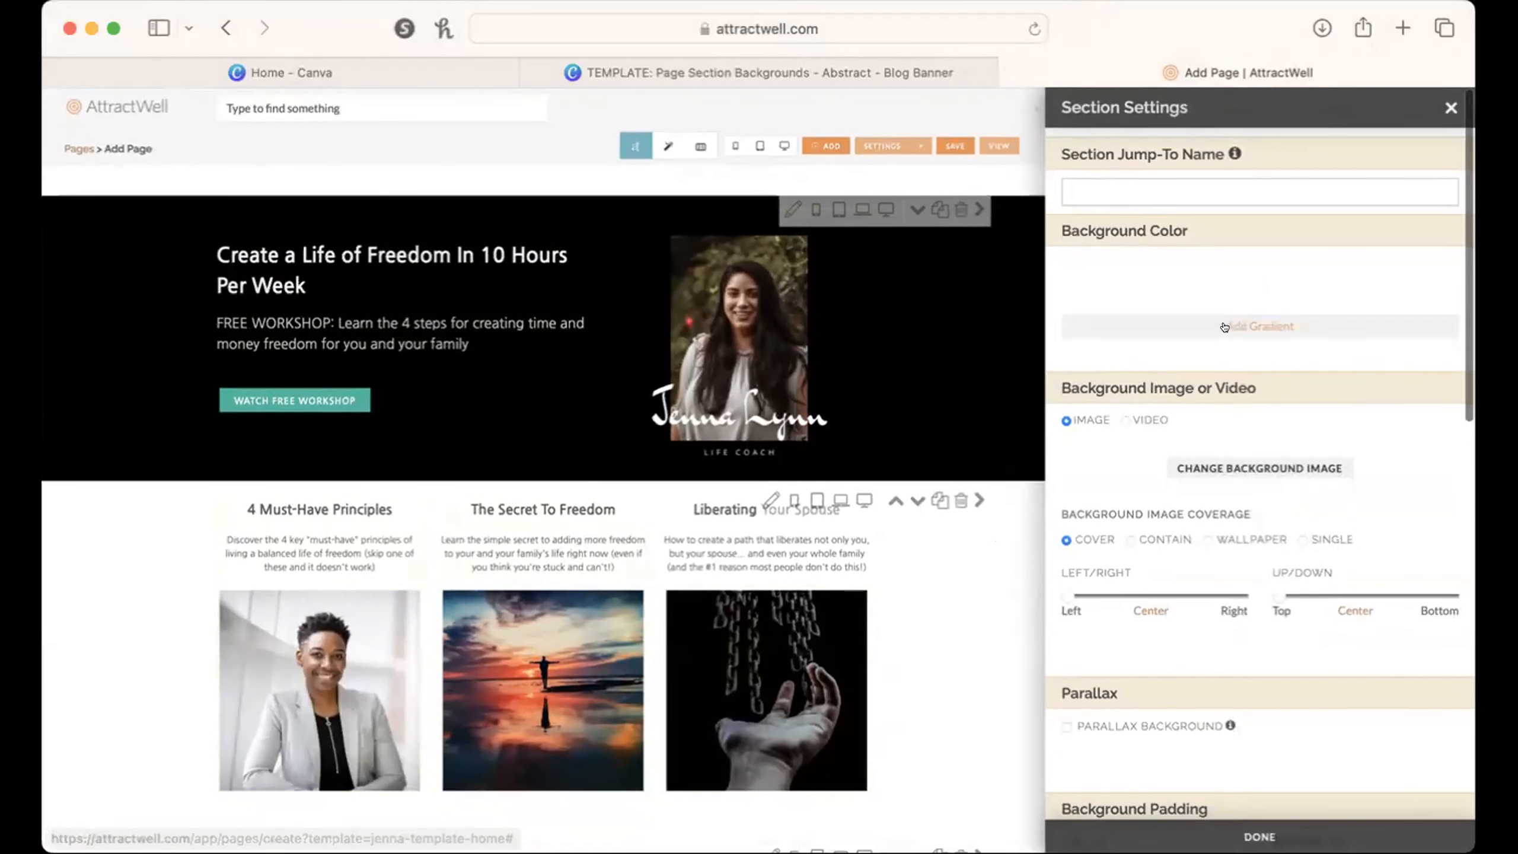
pyautogui.click(1241, 467)
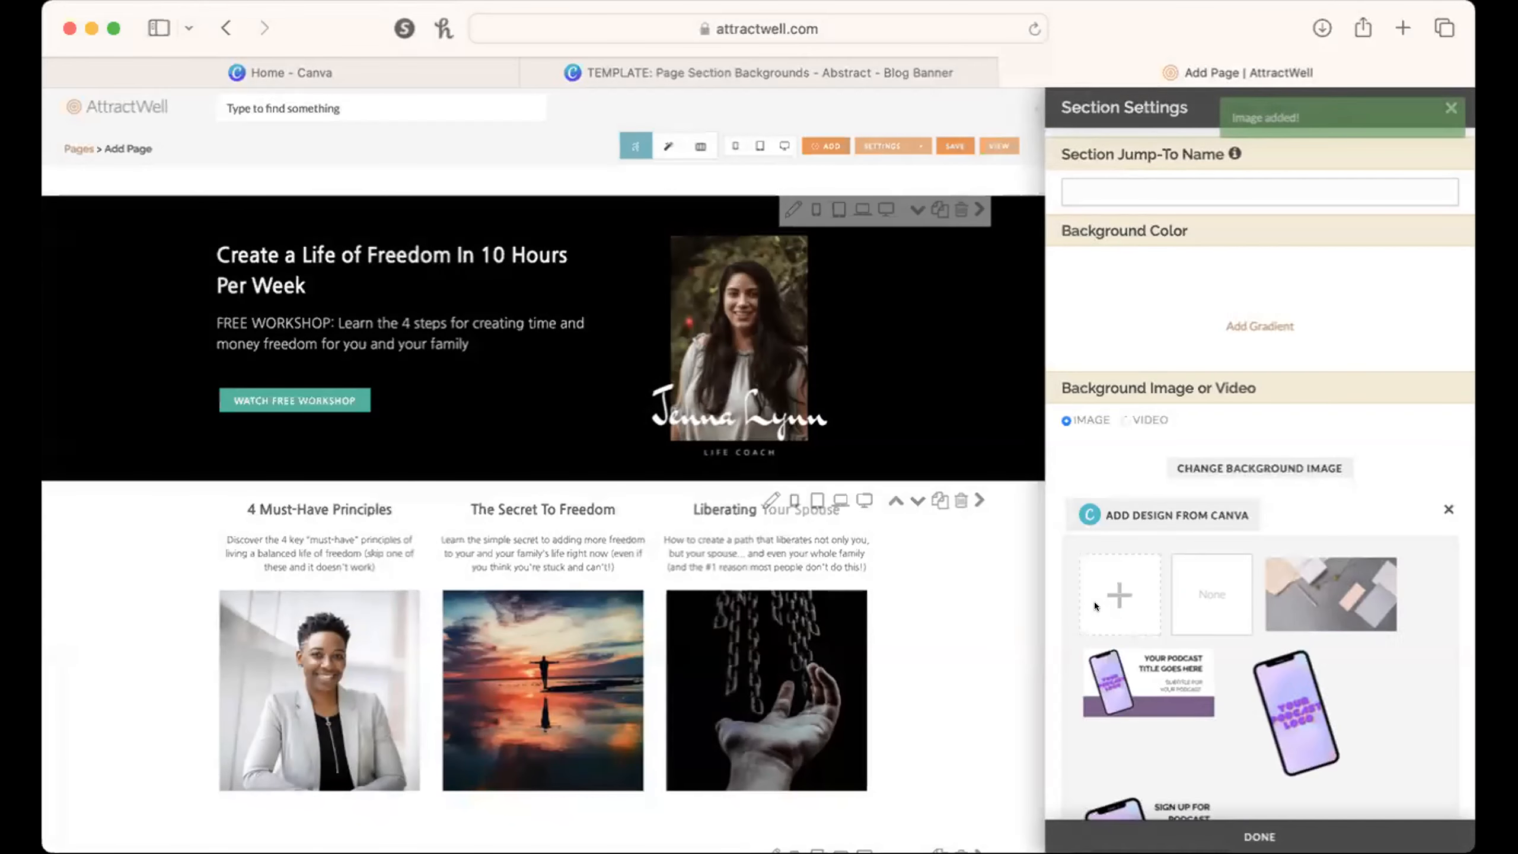
pyautogui.click(1295, 589)
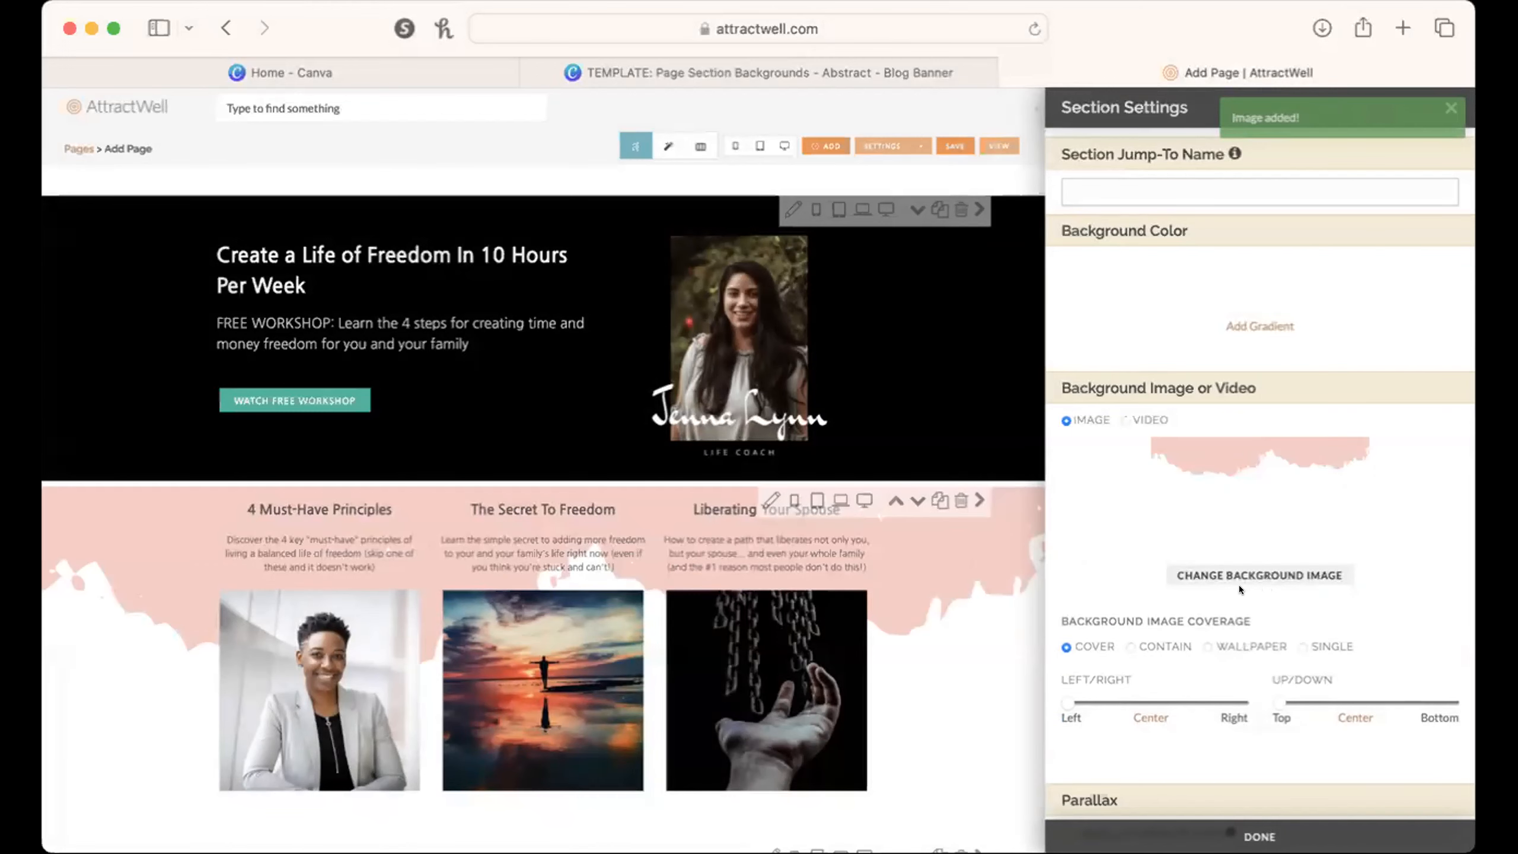
pyautogui.scroll(-3, 970, 672)
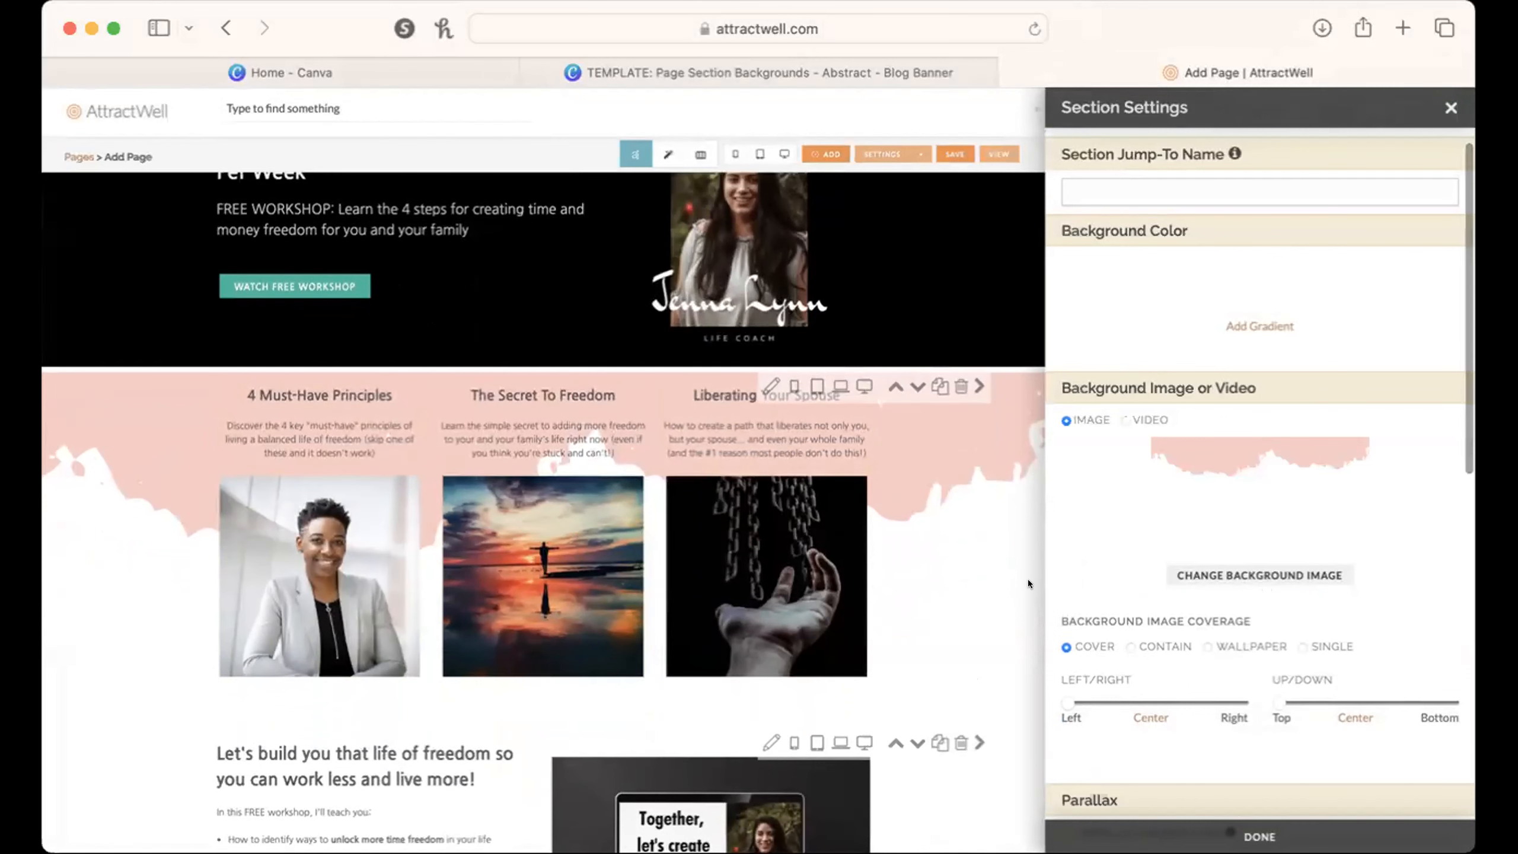
# Step: Change the header section's background color to F2CBC6, sampled from the pink of the section below, and close the section settings
pyautogui.scroll(3, 901, 532)
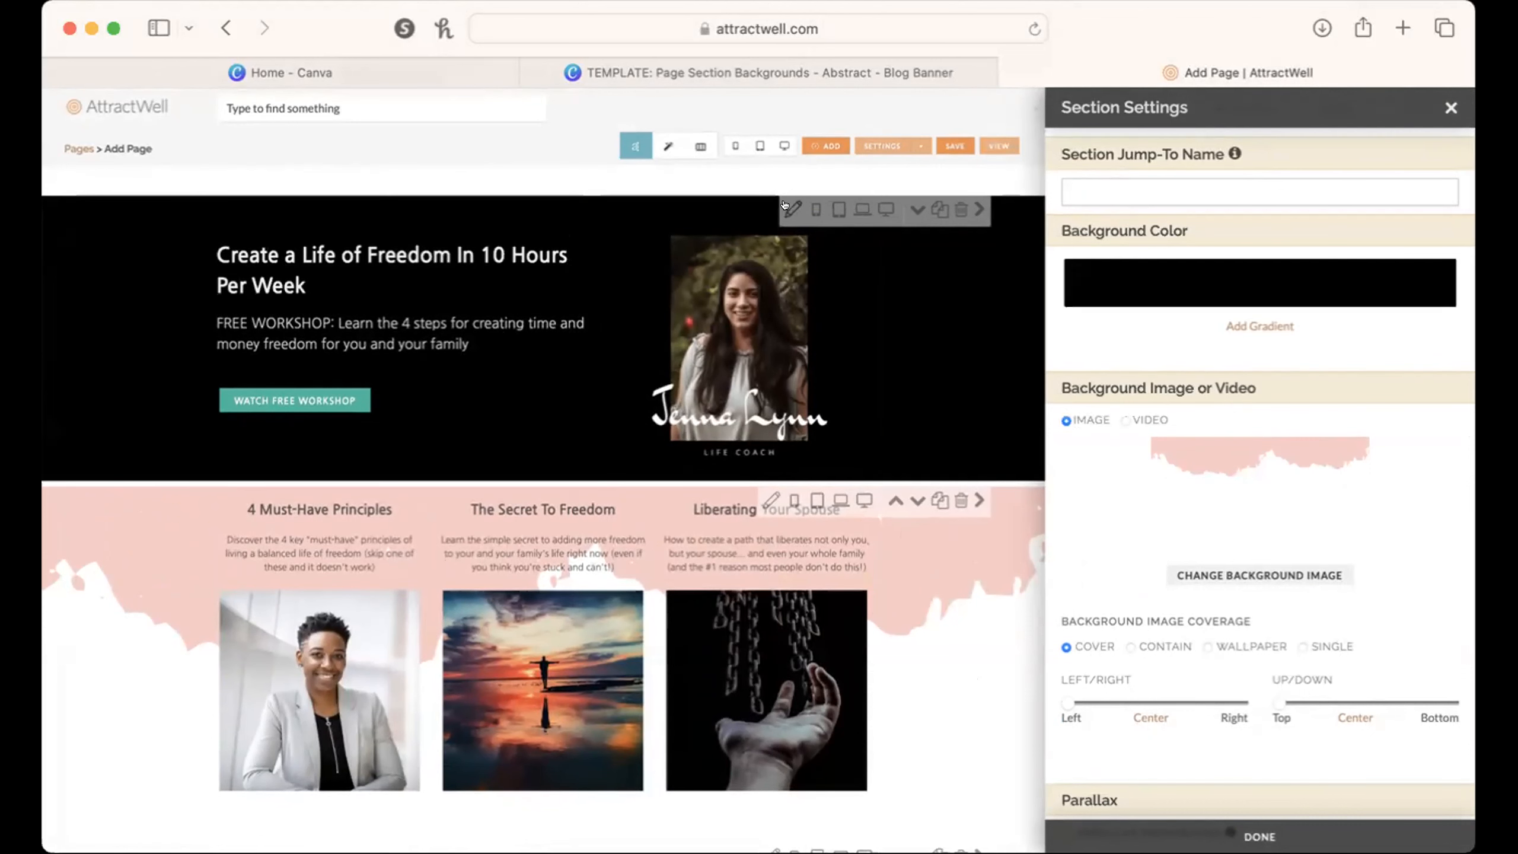
pyautogui.click(1234, 259)
pyautogui.click(1269, 513)
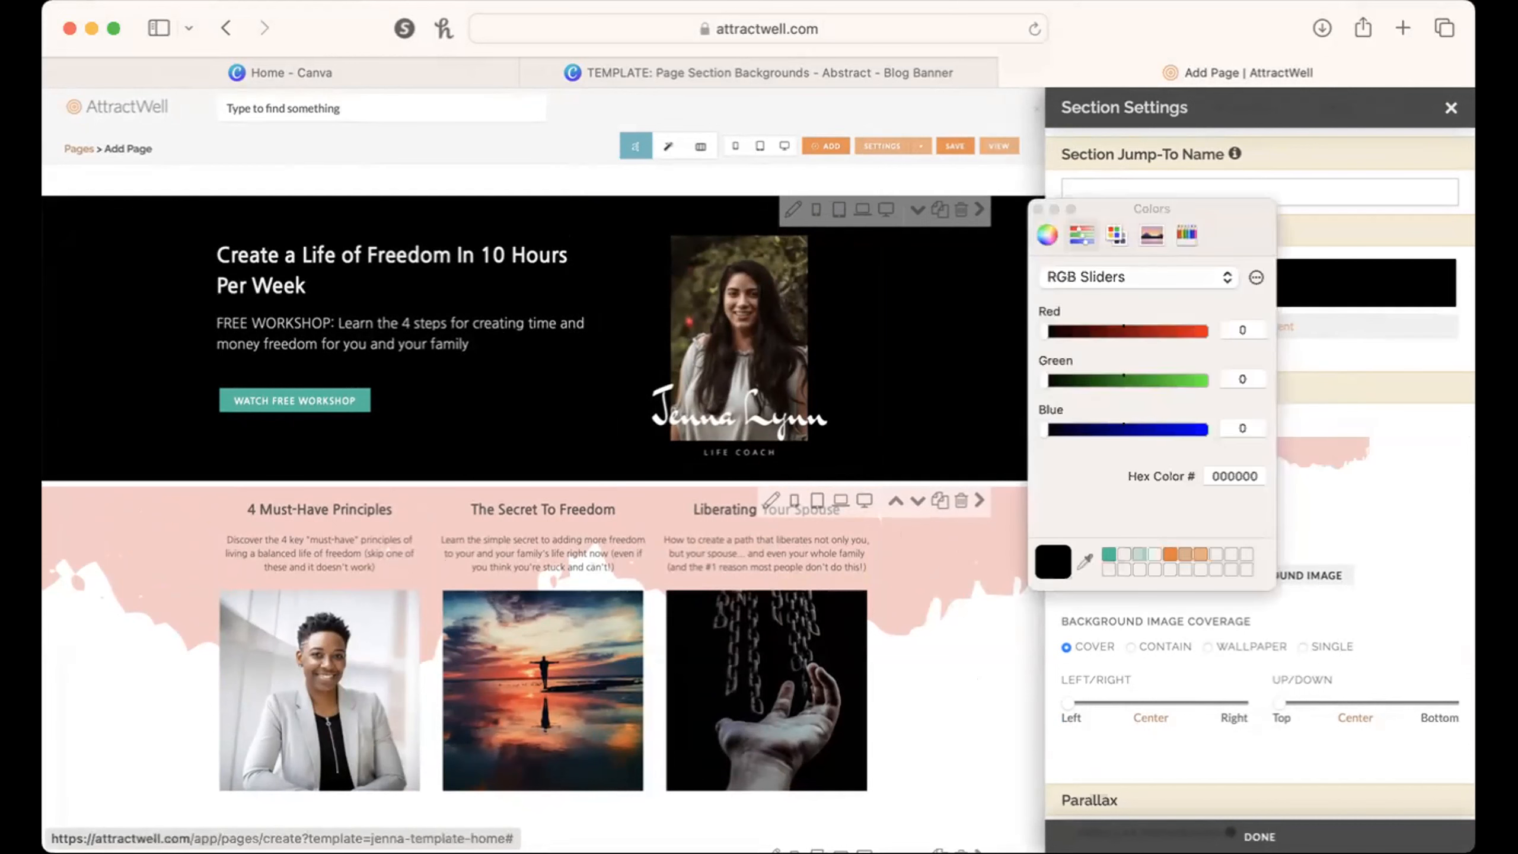
pyautogui.click(935, 549)
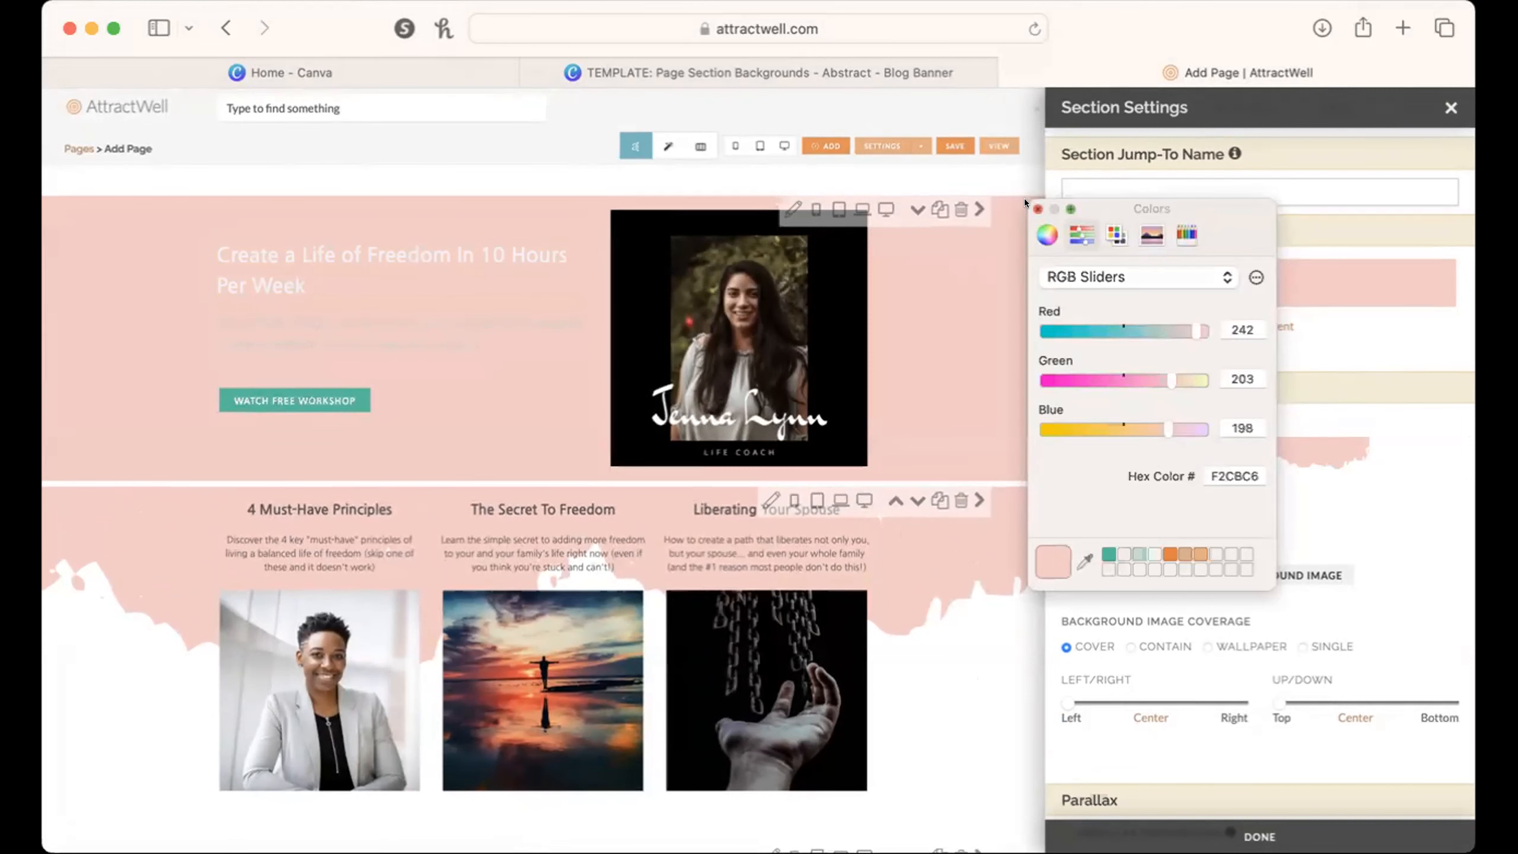
pyautogui.click(1037, 209)
pyautogui.click(1450, 106)
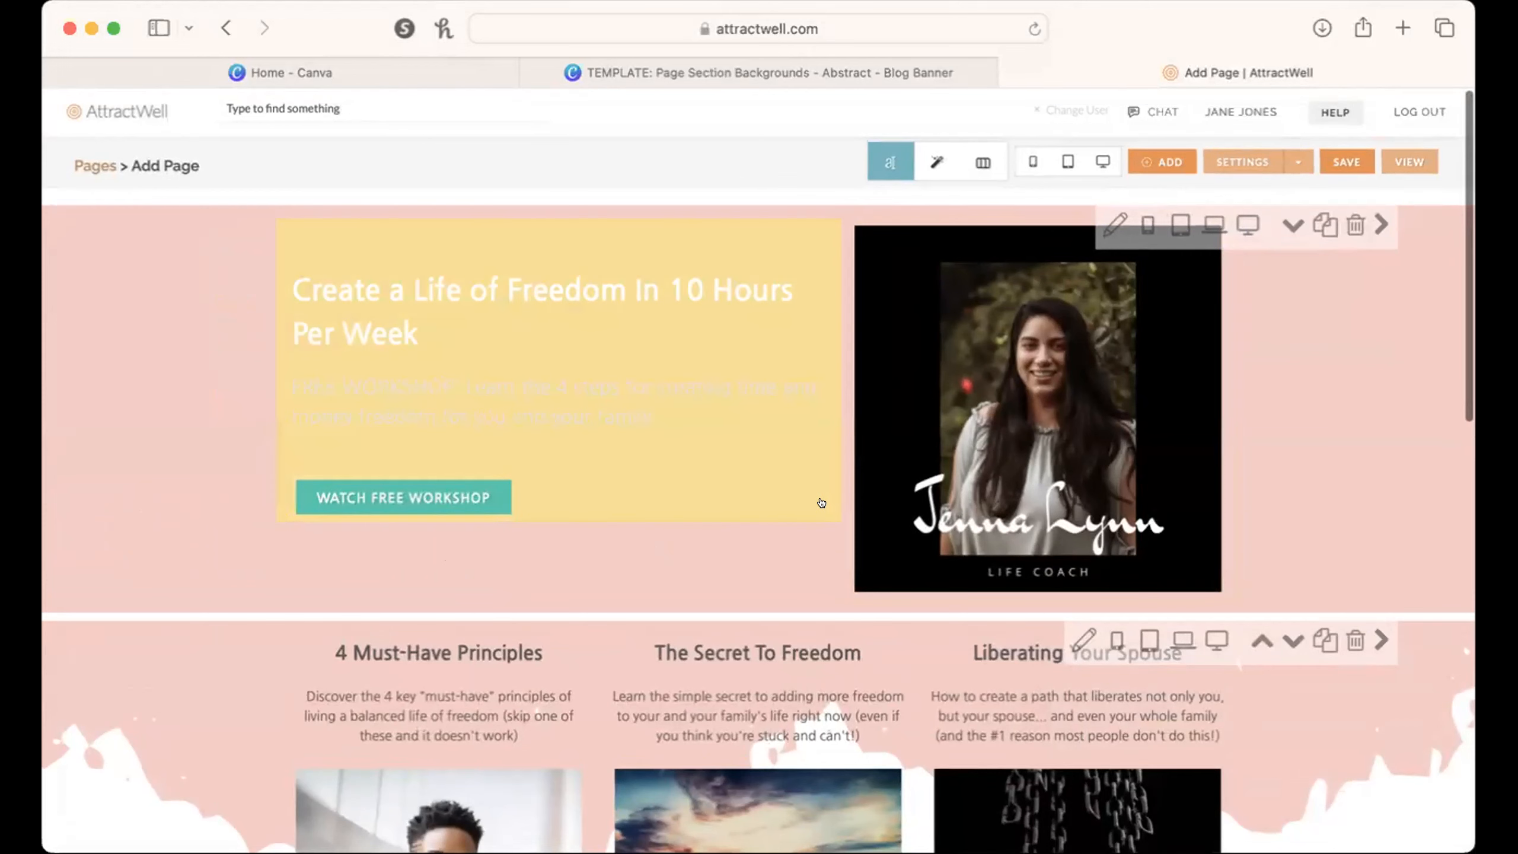
# Step: Recolor the header's "Create a Life of Freedom" heading and the FREE WORKSHOP text black
pyautogui.click(817, 499)
pyautogui.moveTo(642, 519); pyautogui.dragTo(257, 375)
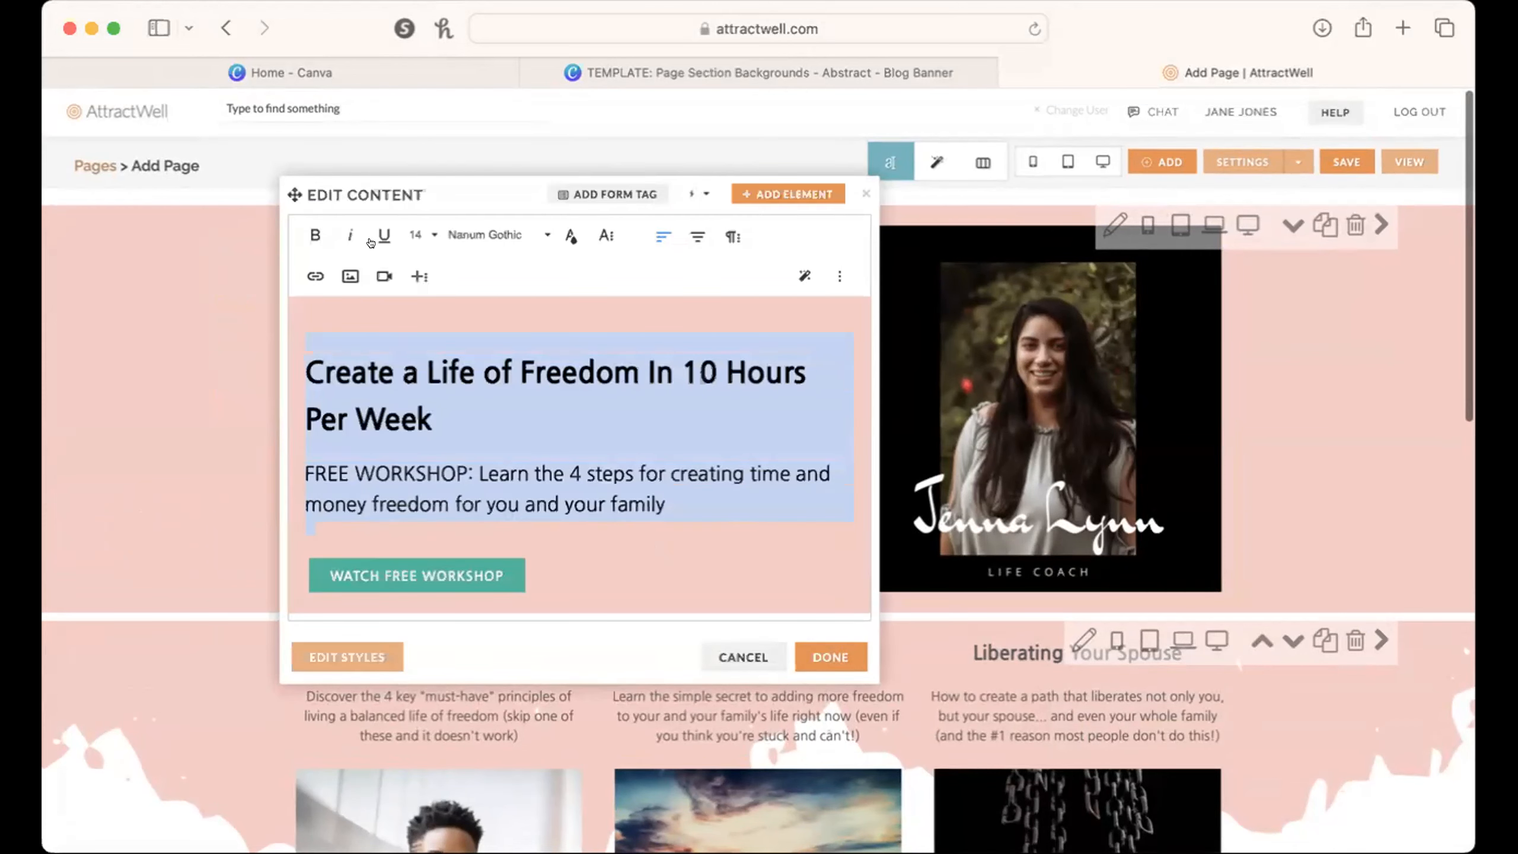
pyautogui.click(571, 235)
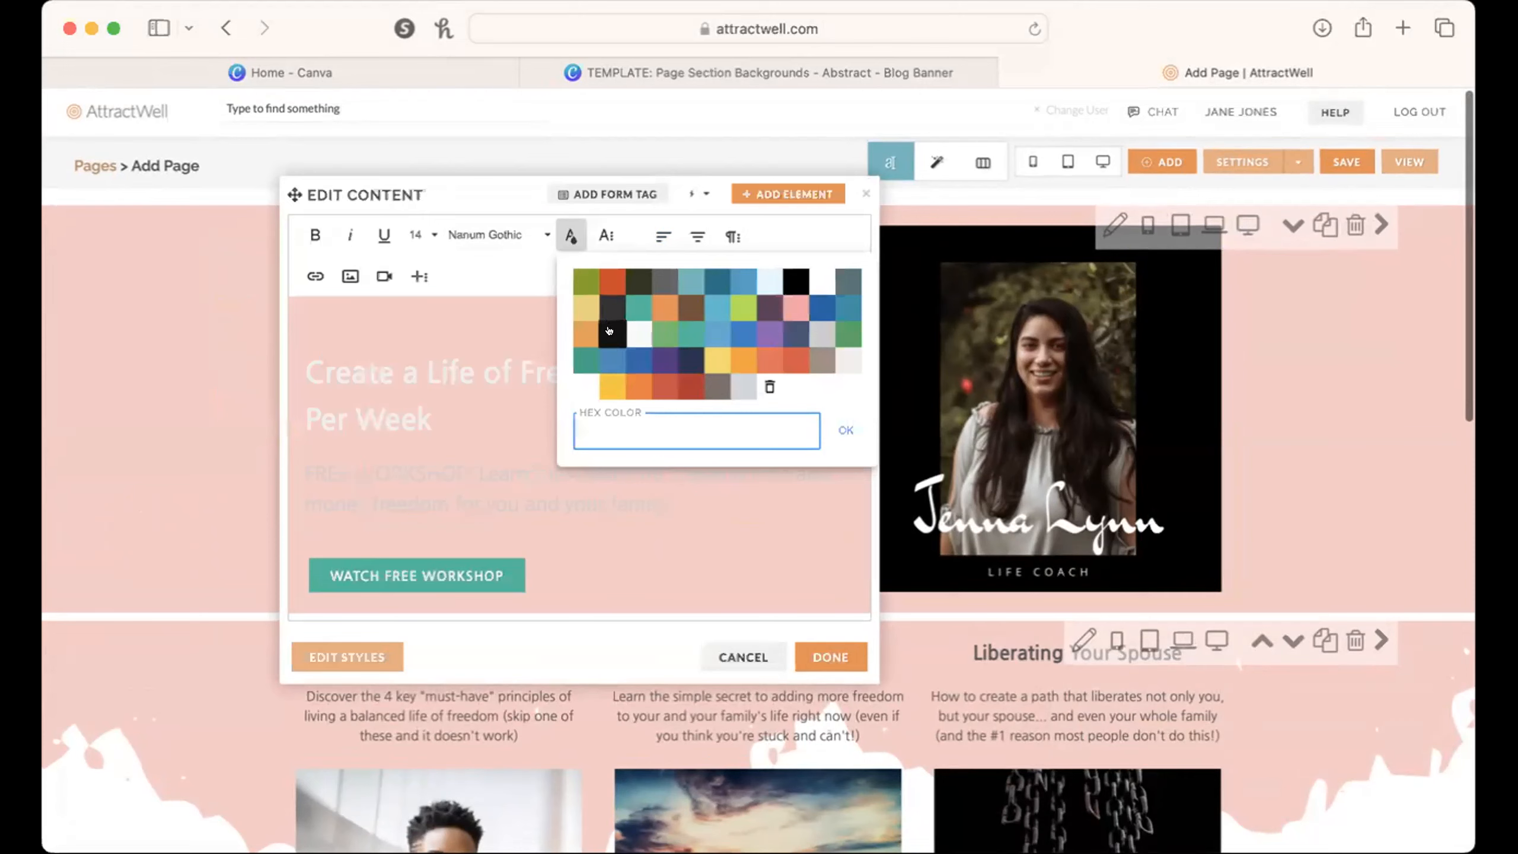
pyautogui.click(608, 331)
pyautogui.click(830, 656)
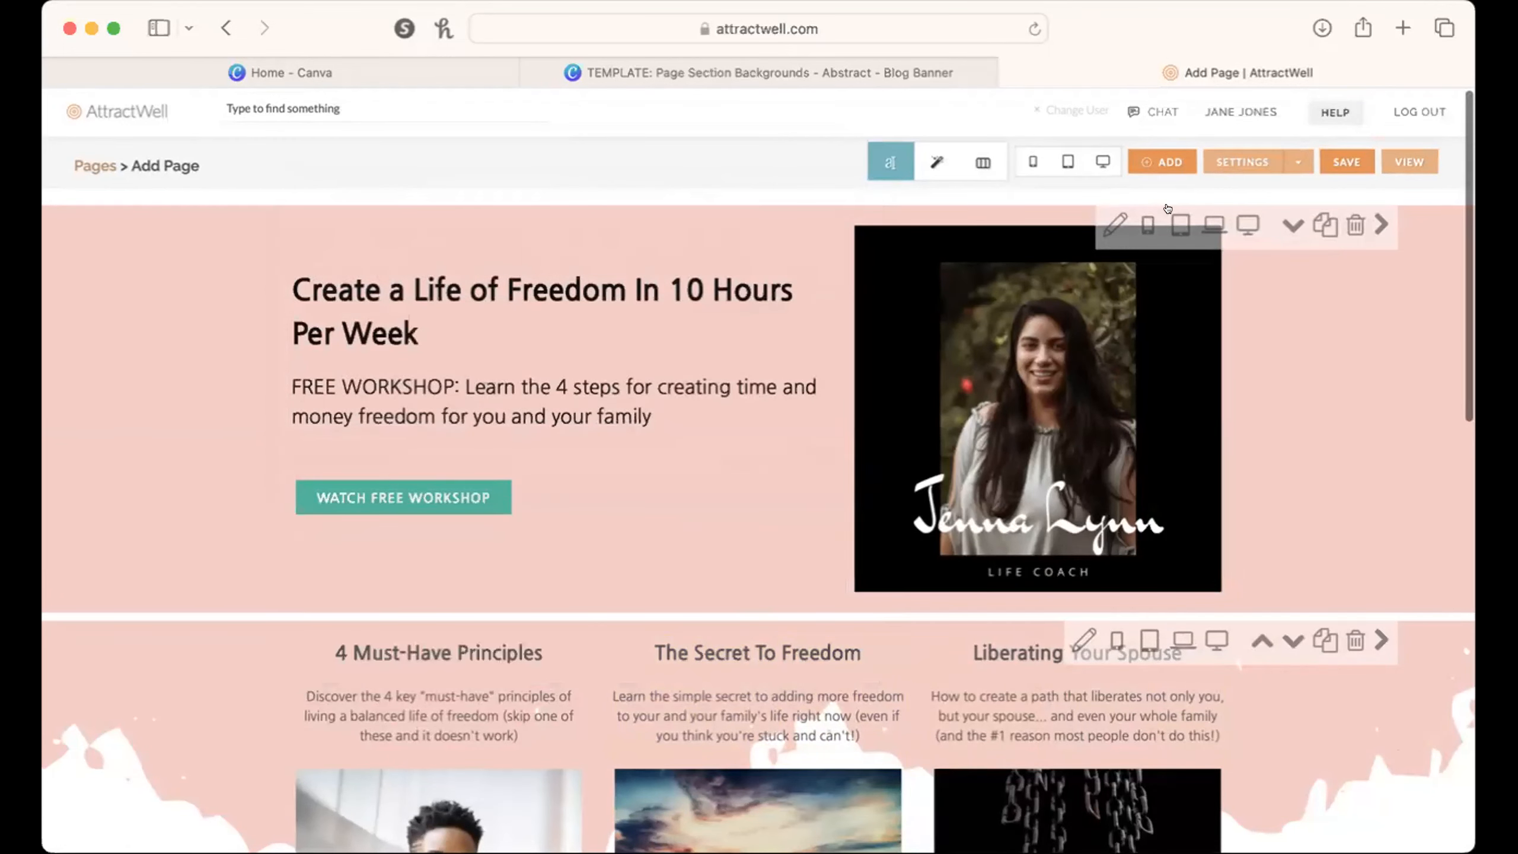
# Step: Preview the page at desktop size and examine how the pink header flows into the torn-edge background of the three-column section
pyautogui.click(1104, 161)
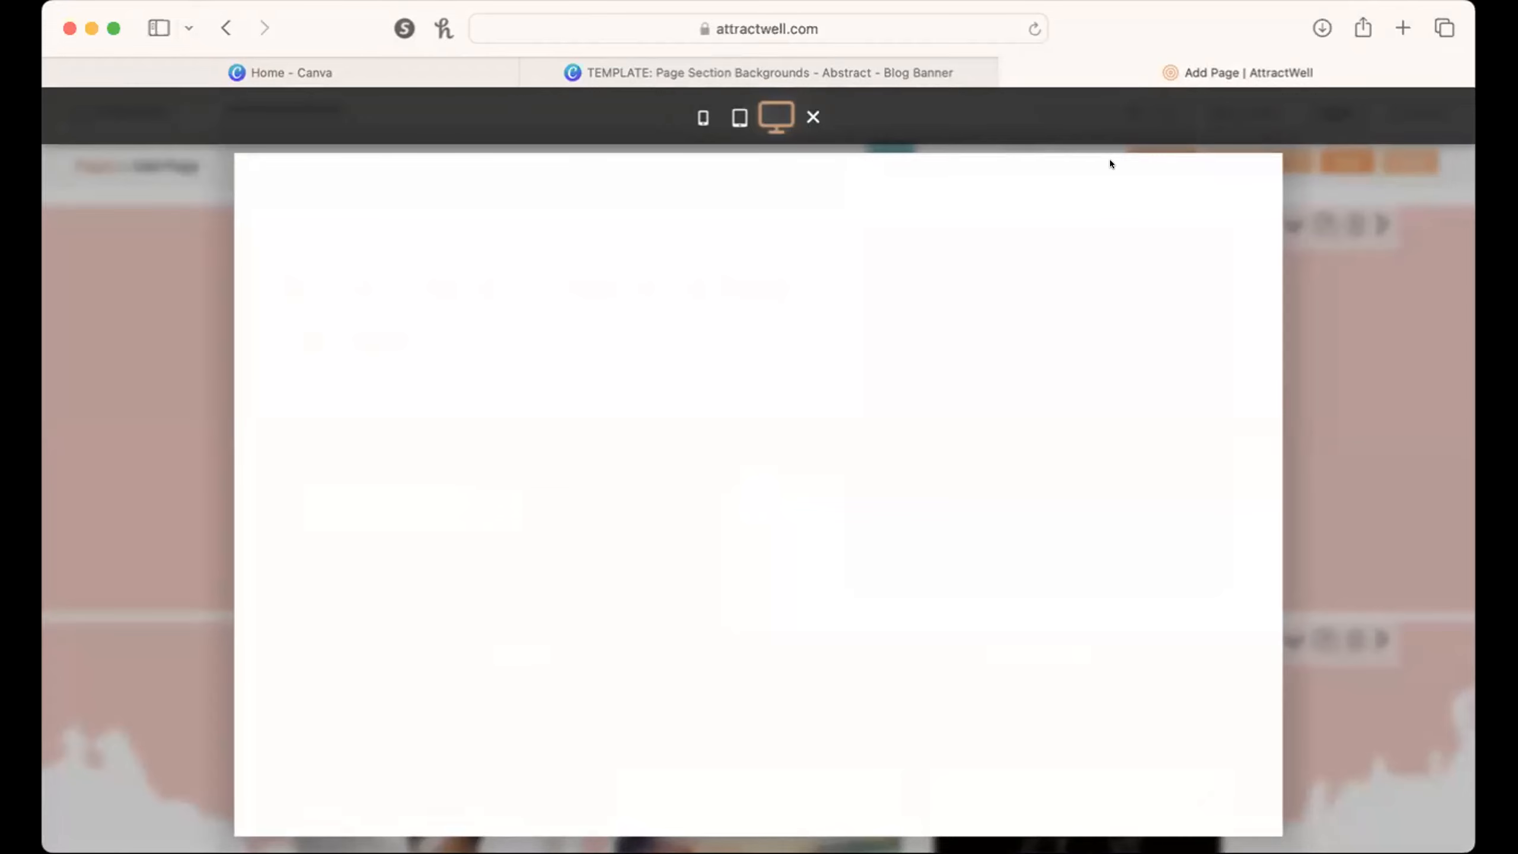
pyautogui.scroll(-2, 850, 530)
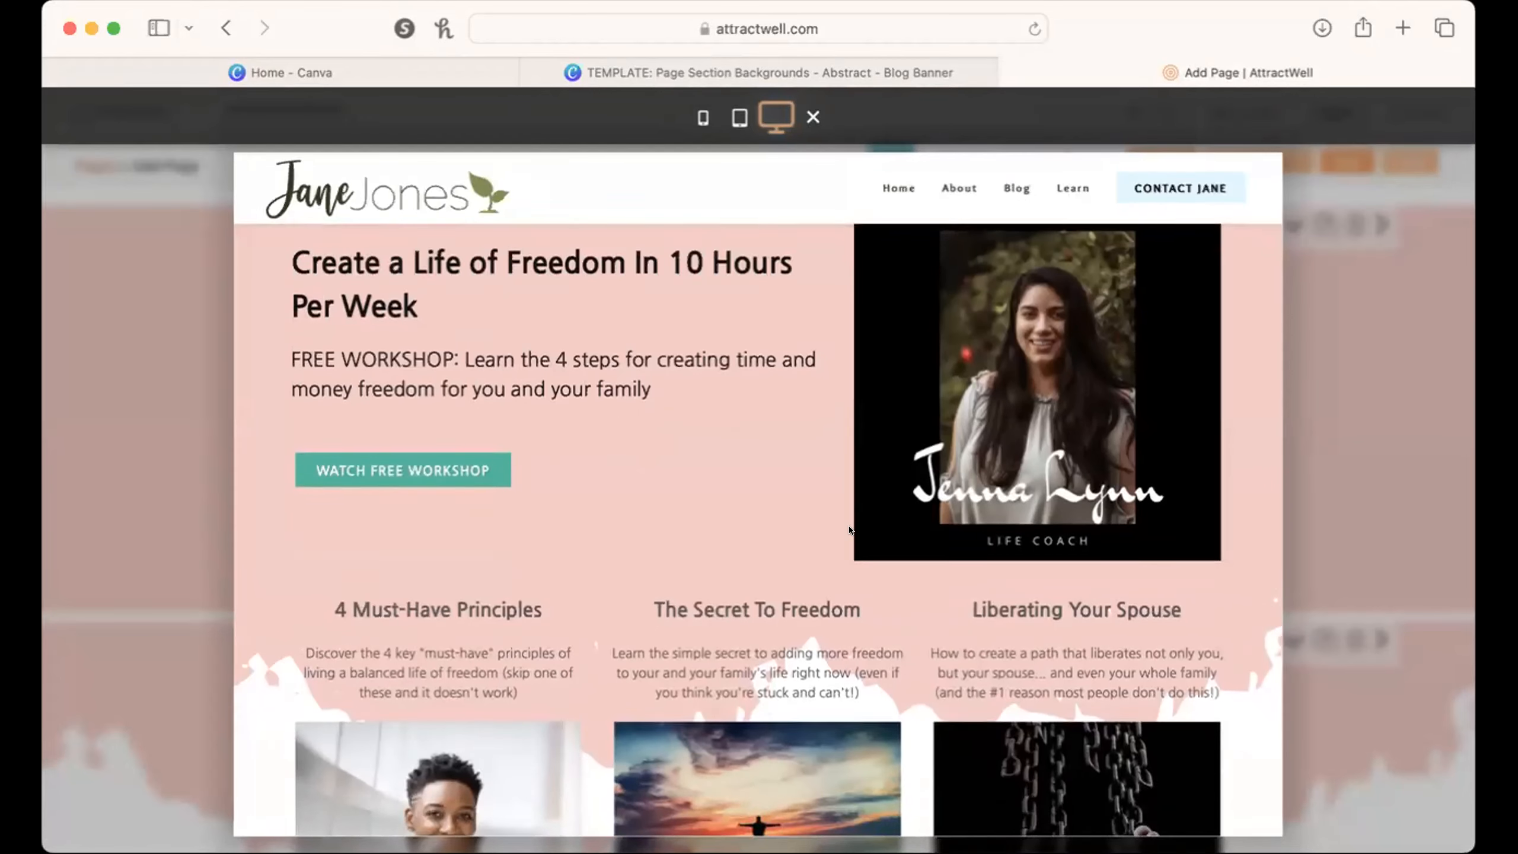
pyautogui.scroll(-4, 849, 529)
pyautogui.scroll(6, 360, 408)
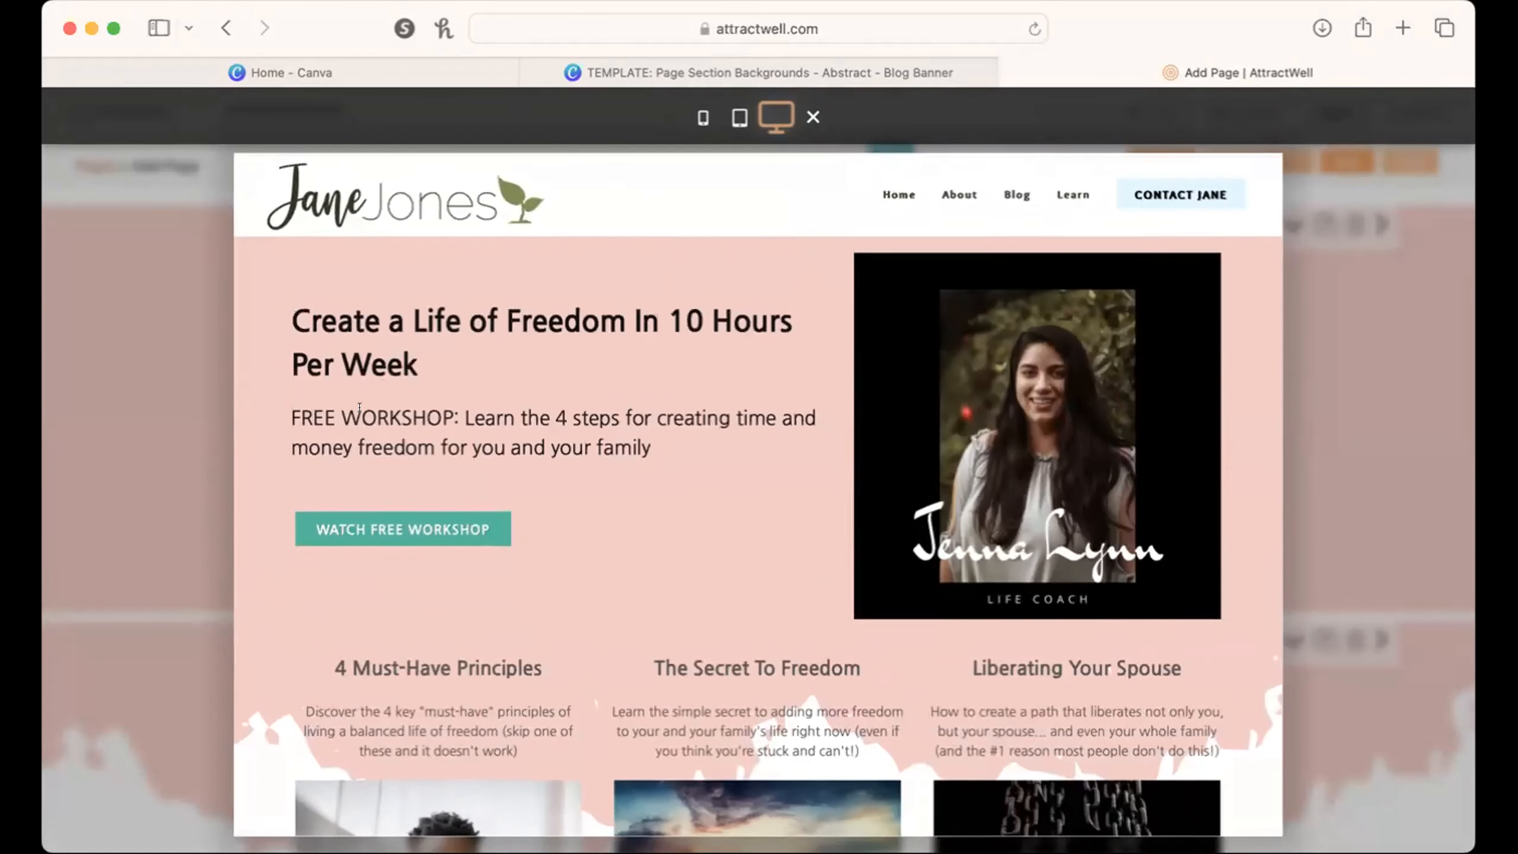
pyautogui.scroll(-10, 691, 650)
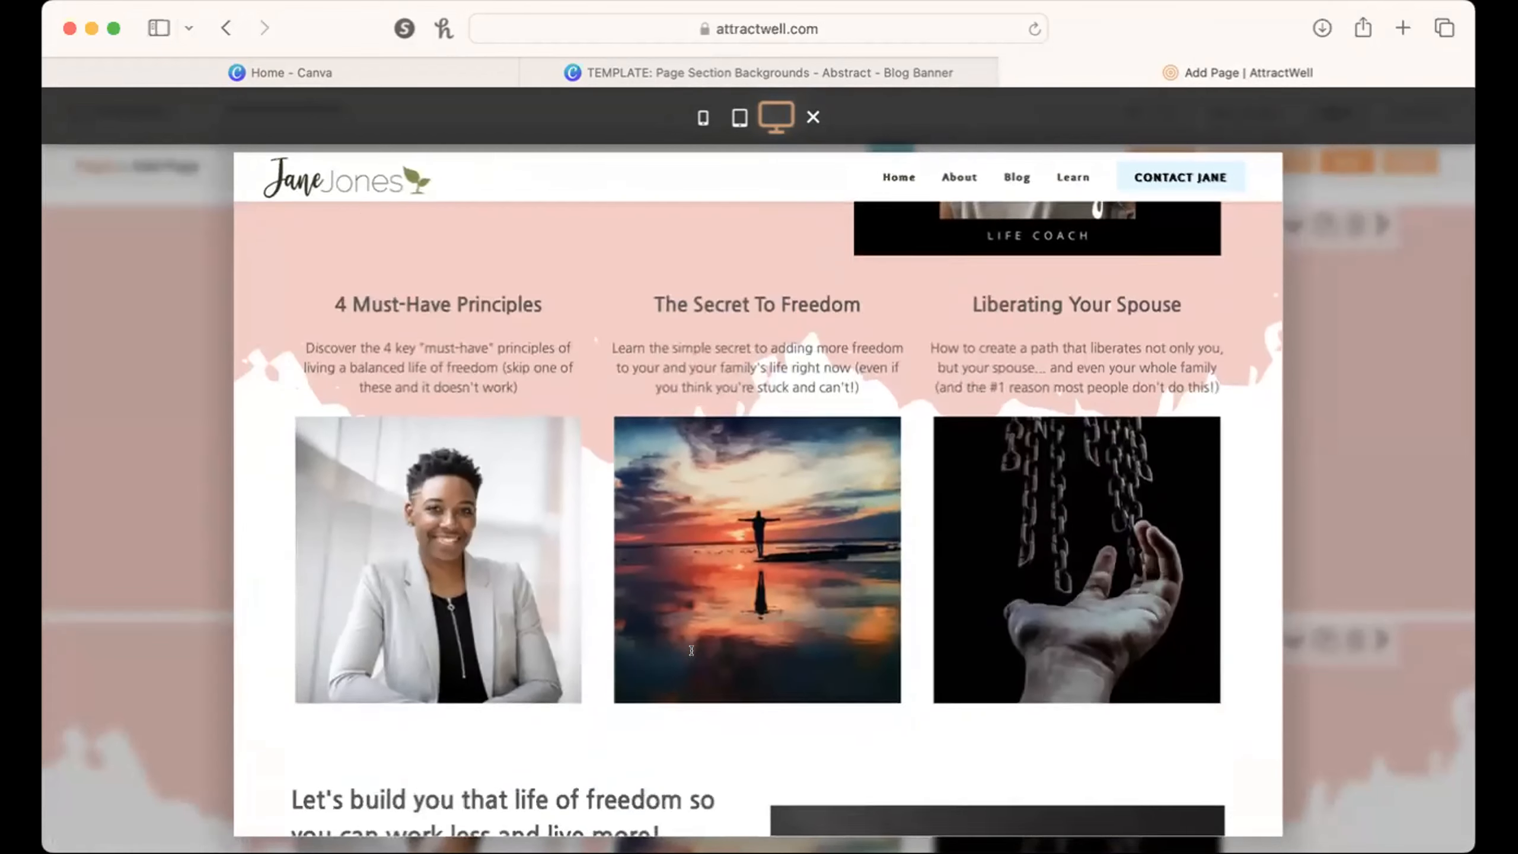
pyautogui.scroll(3, 692, 652)
pyautogui.scroll(-2, 692, 655)
pyautogui.scroll(-3, 691, 654)
pyautogui.scroll(13, 691, 655)
pyautogui.scroll(-8, 692, 654)
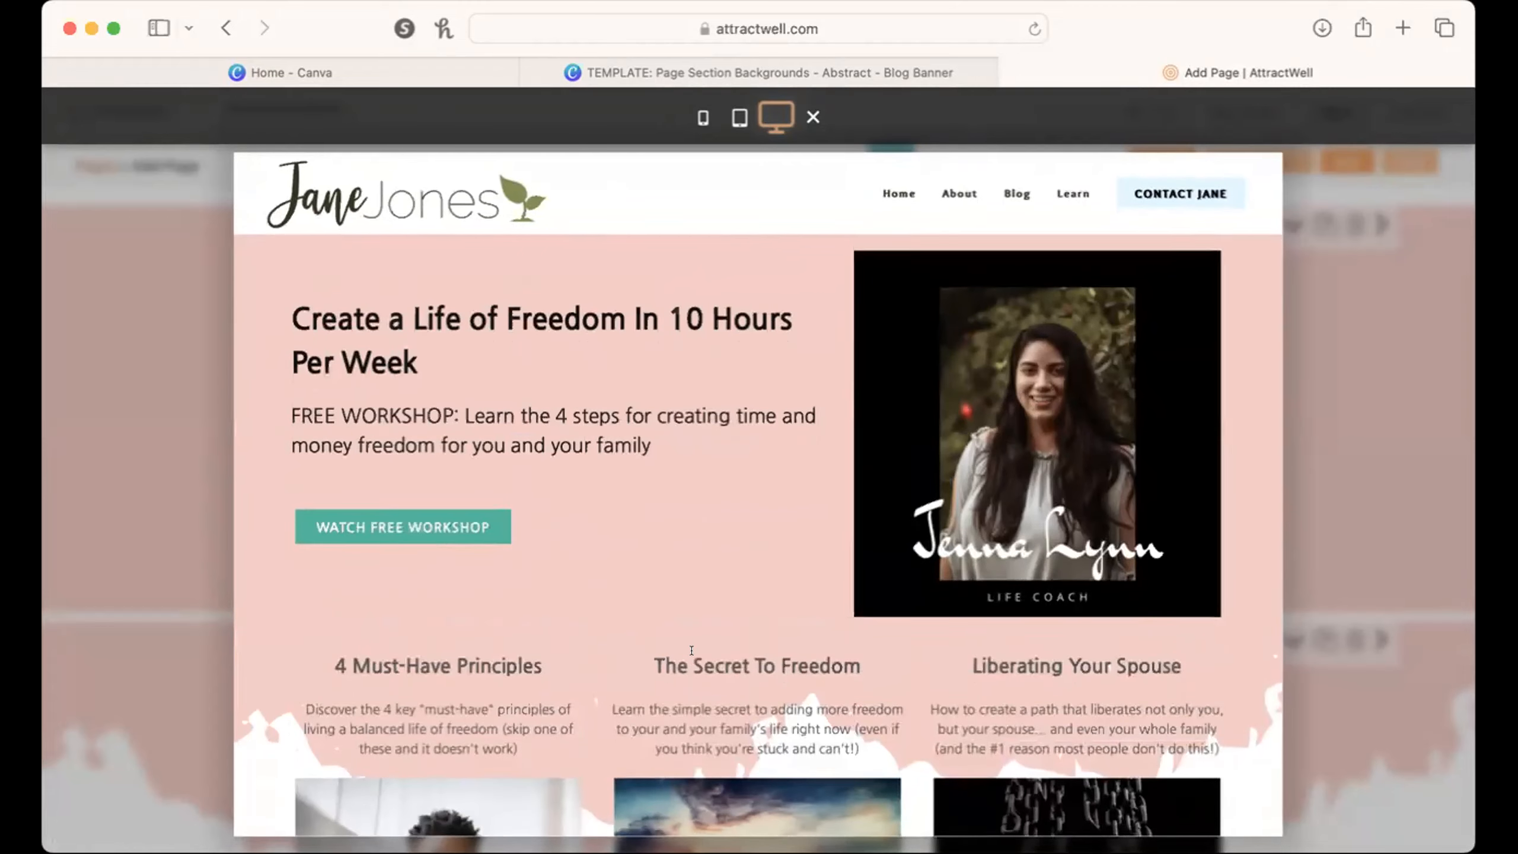
pyautogui.scroll(-2, 691, 655)
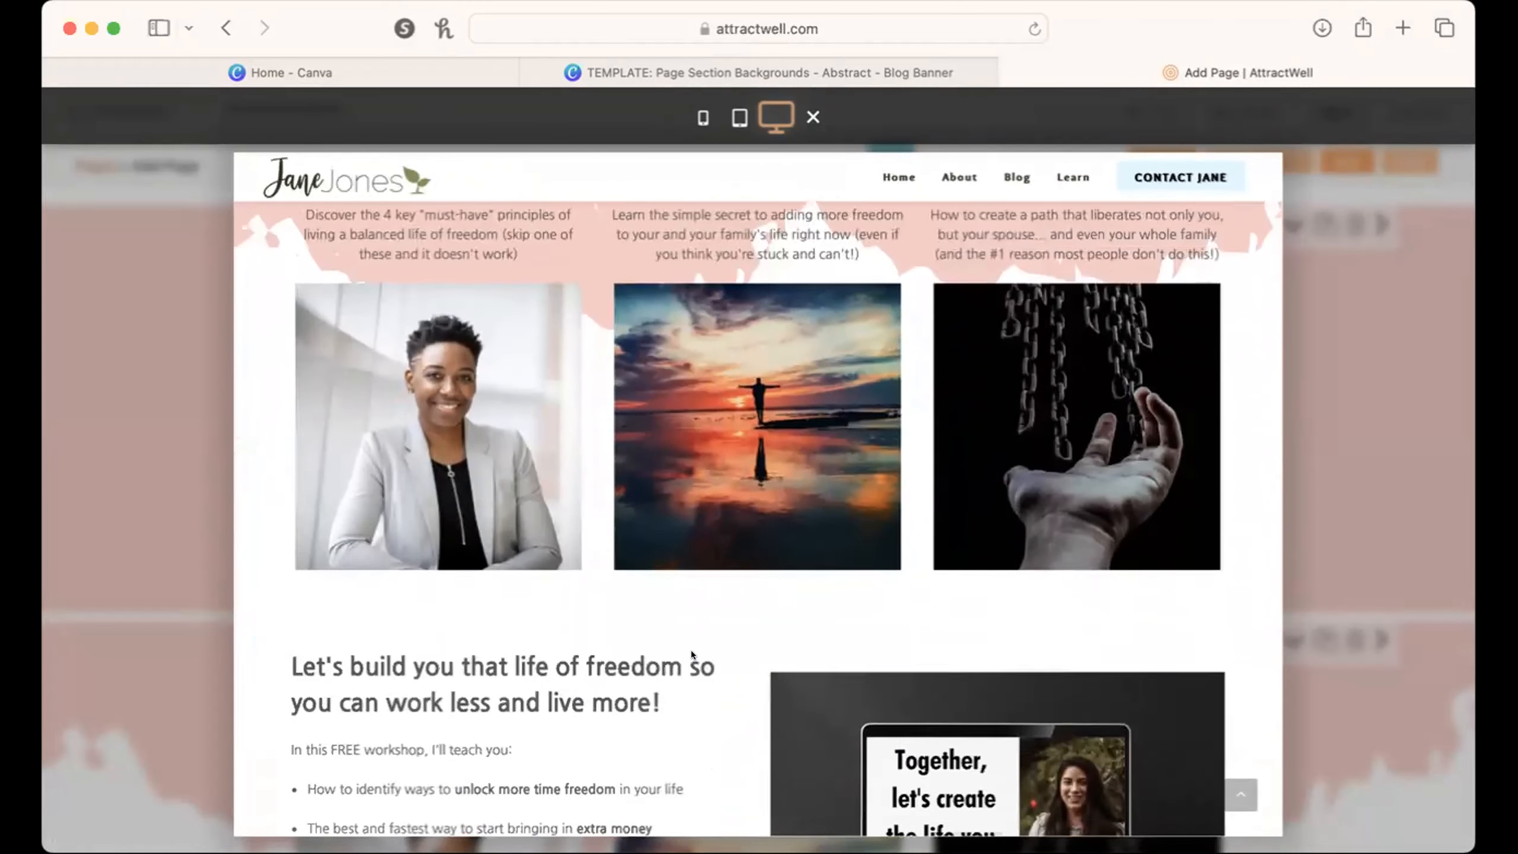
pyautogui.scroll(10, 690, 652)
pyautogui.scroll(-7, 536, 740)
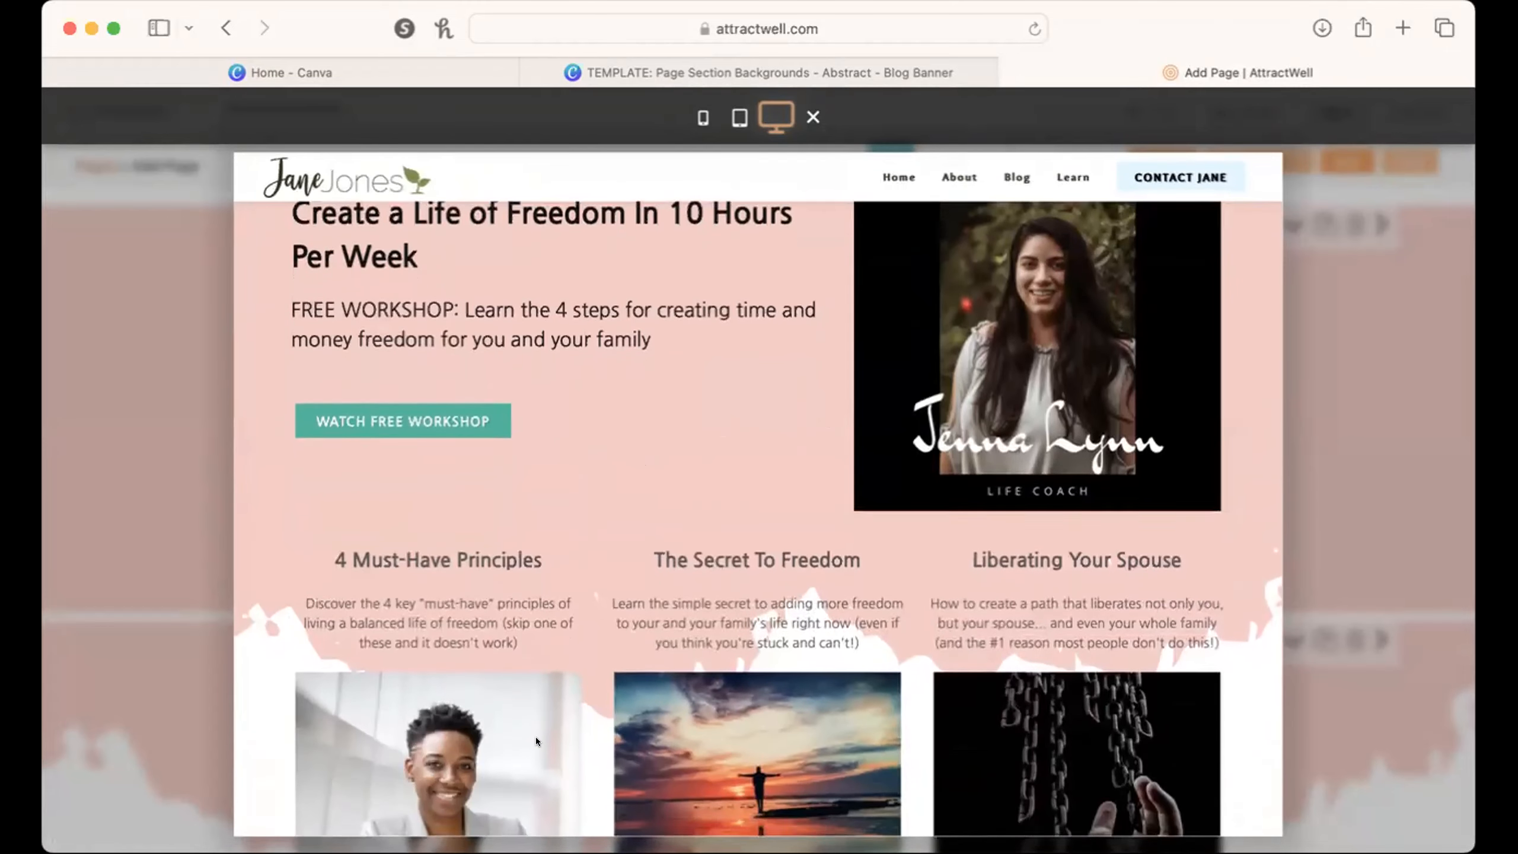
pyautogui.scroll(-2, 536, 741)
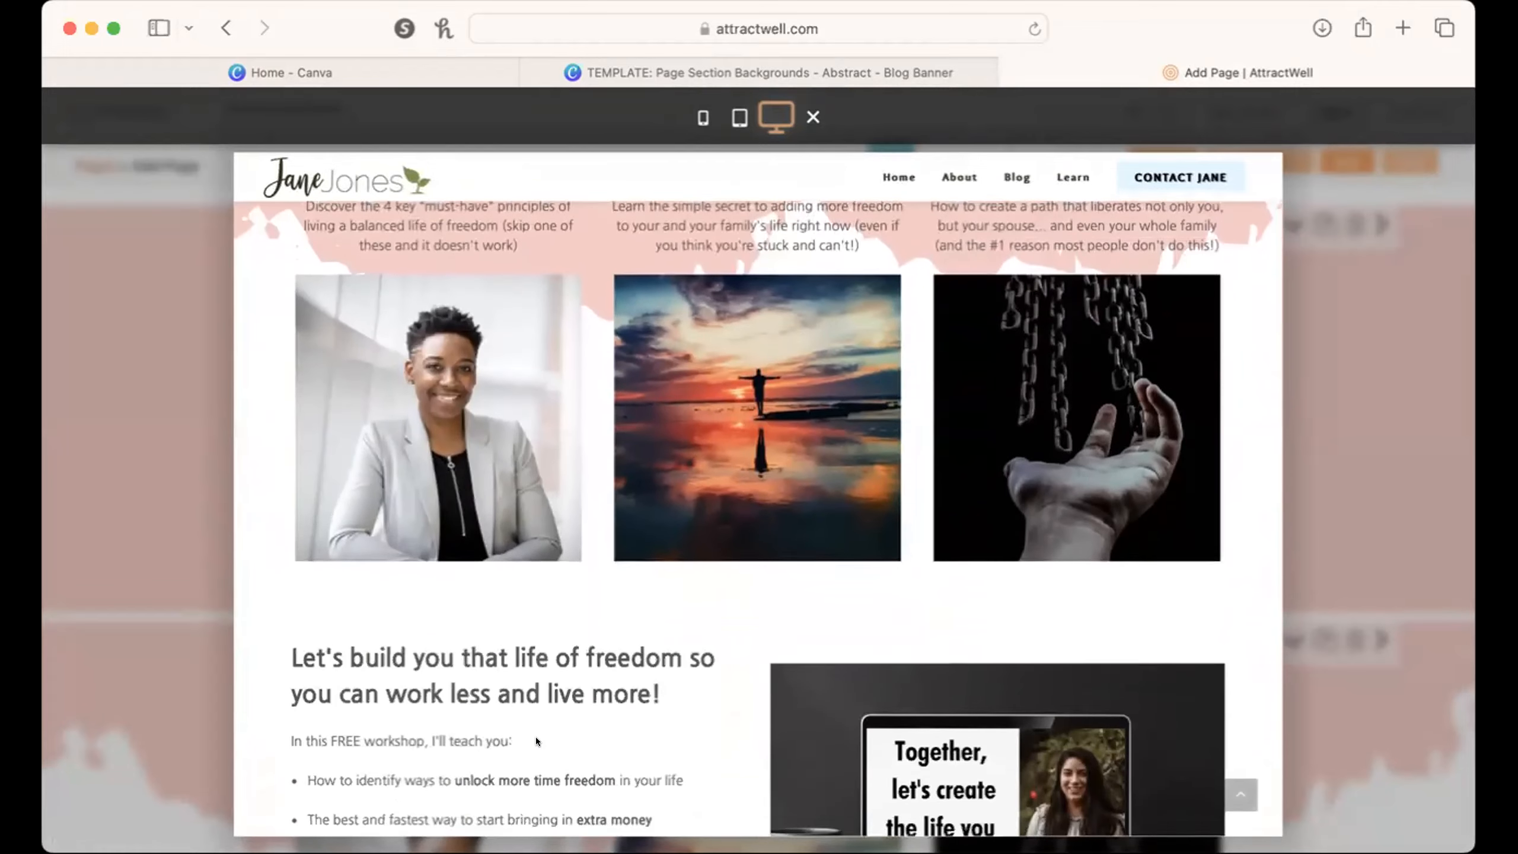
pyautogui.scroll(10, 535, 741)
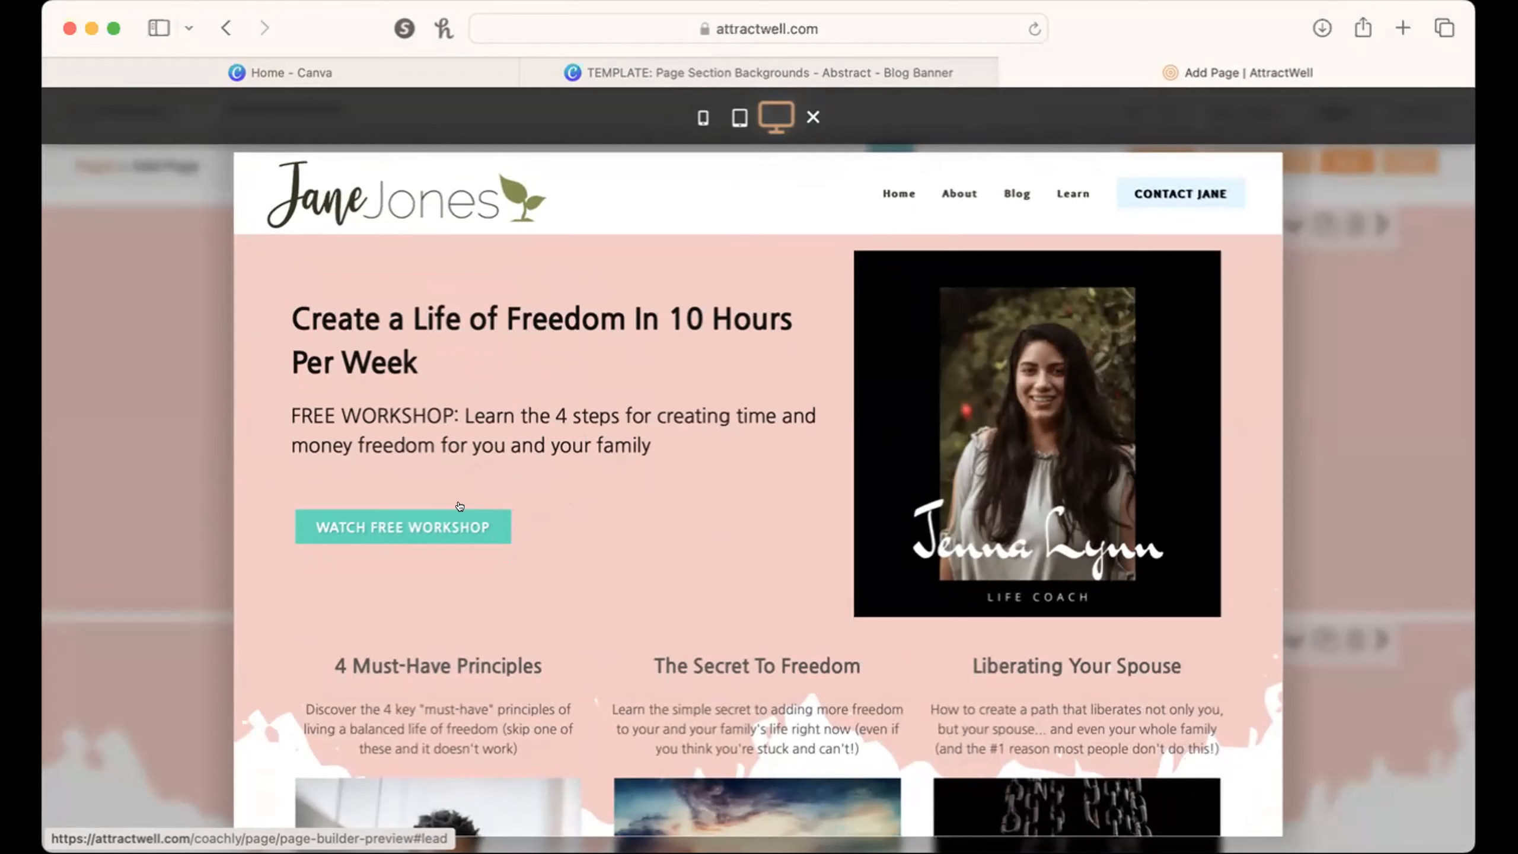
# Step: Examine the desktop preview from the three-column section down to the closing workshop call to action and footer
pyautogui.scroll(-5, 463, 507)
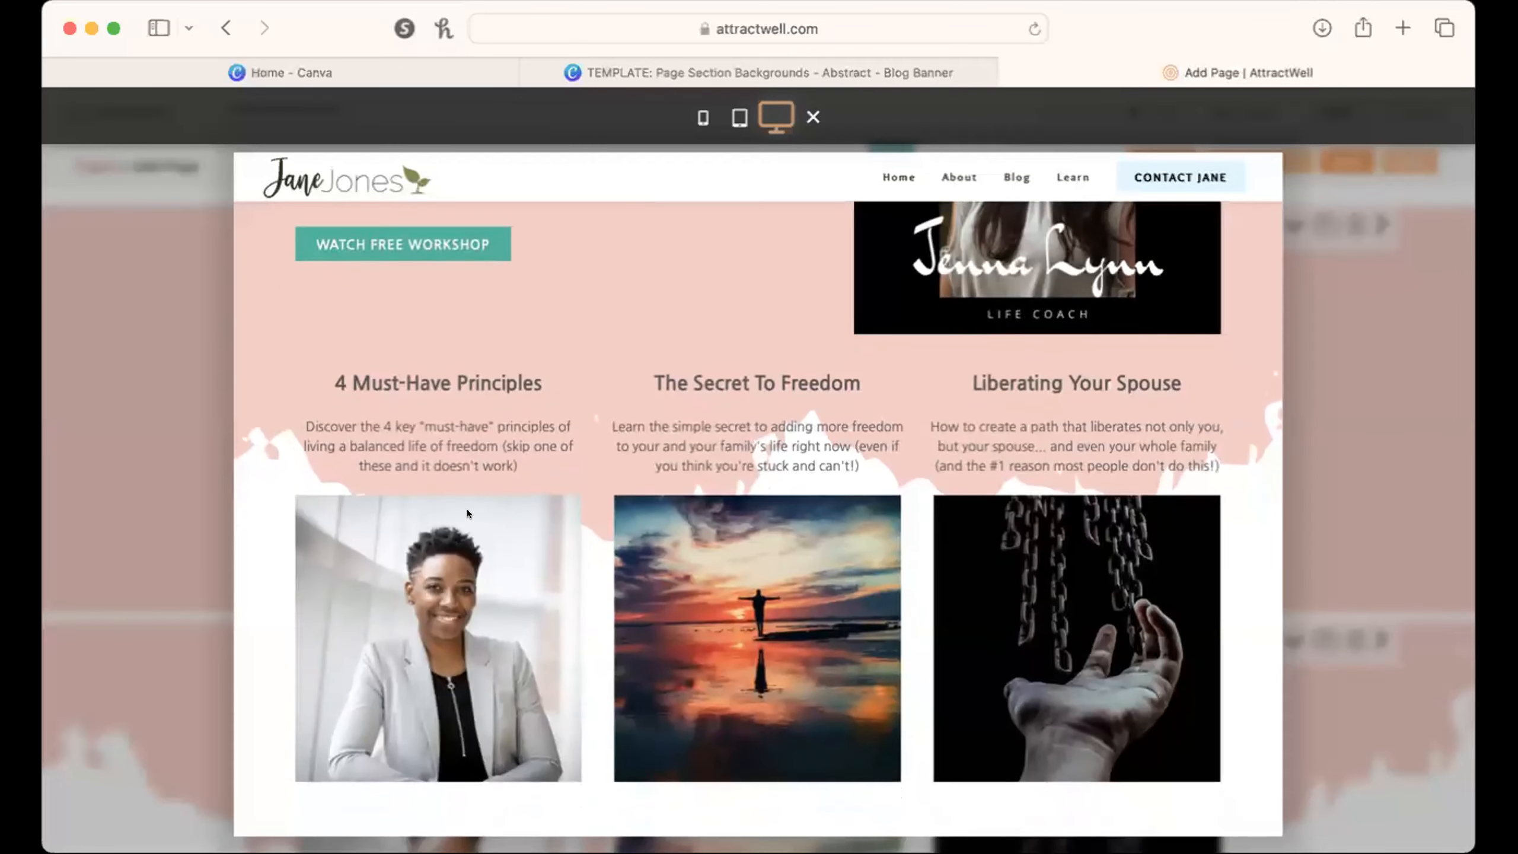
pyautogui.scroll(-2, 468, 508)
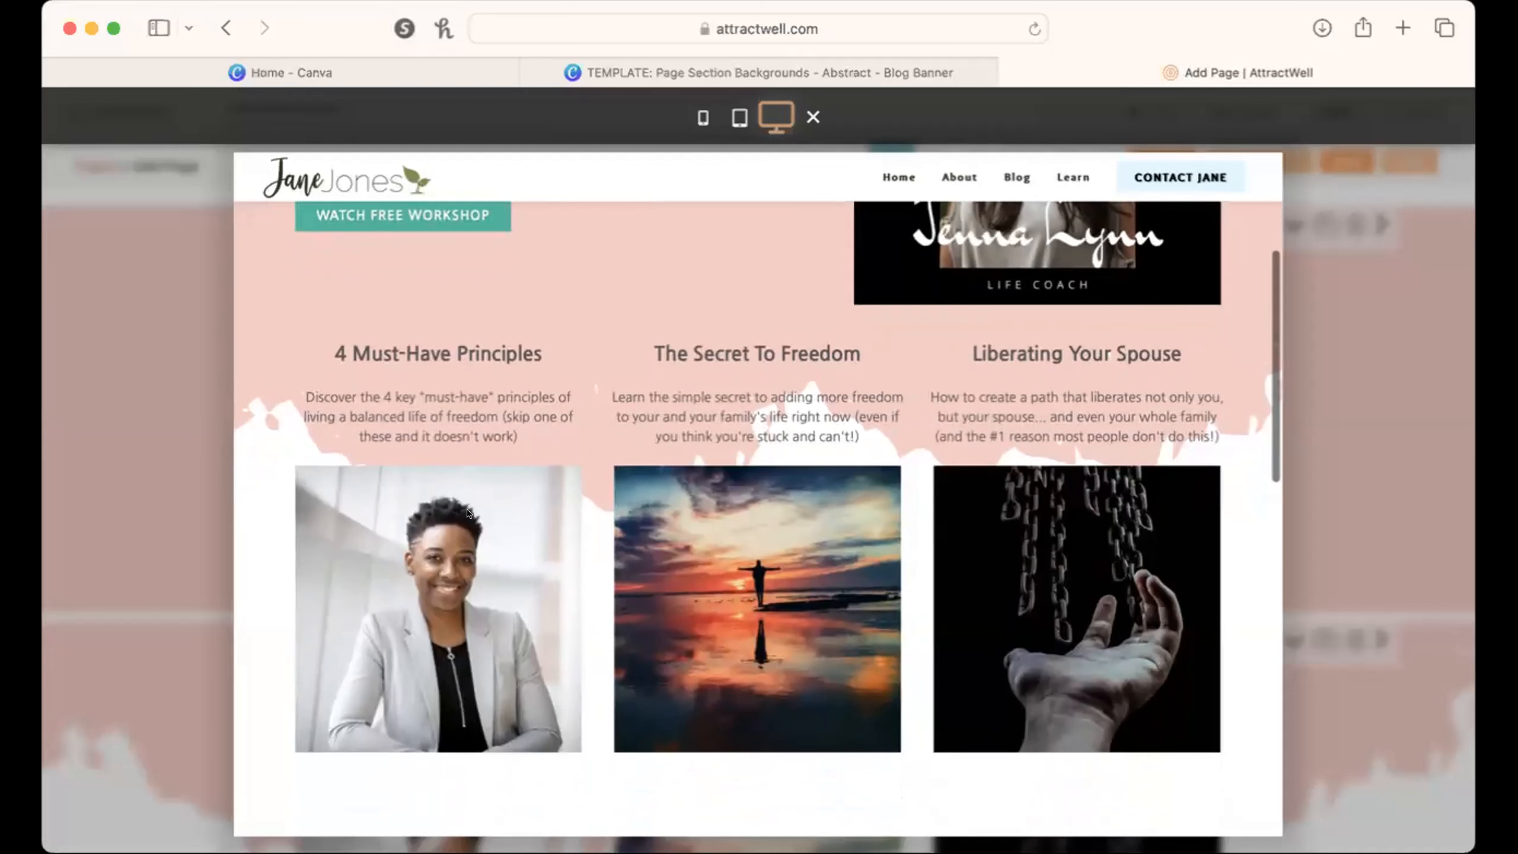
pyautogui.scroll(-1, 467, 513)
pyautogui.scroll(-1, 468, 513)
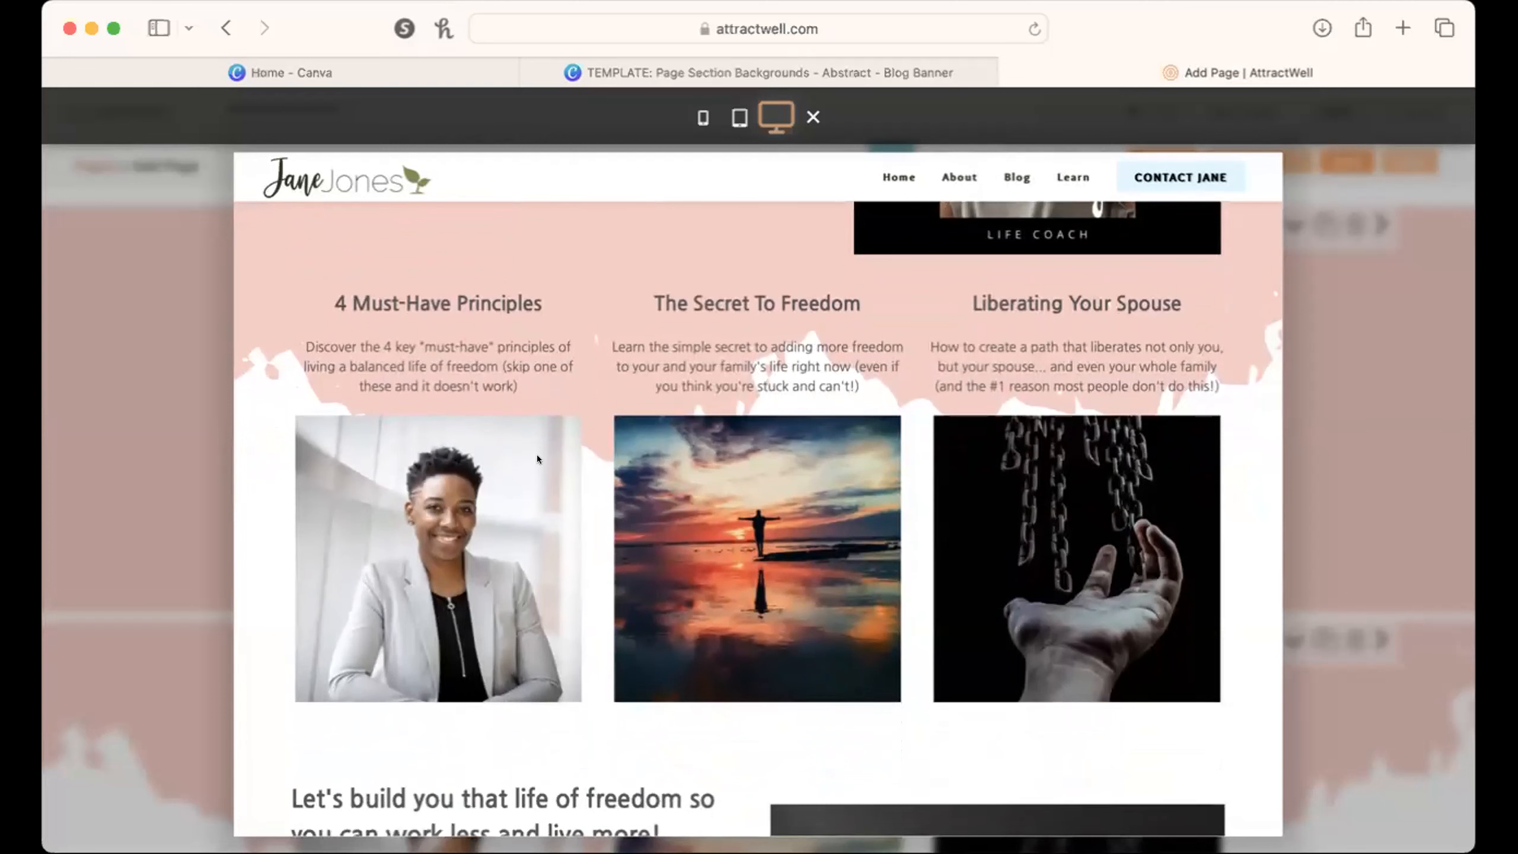
pyautogui.scroll(-5, 537, 458)
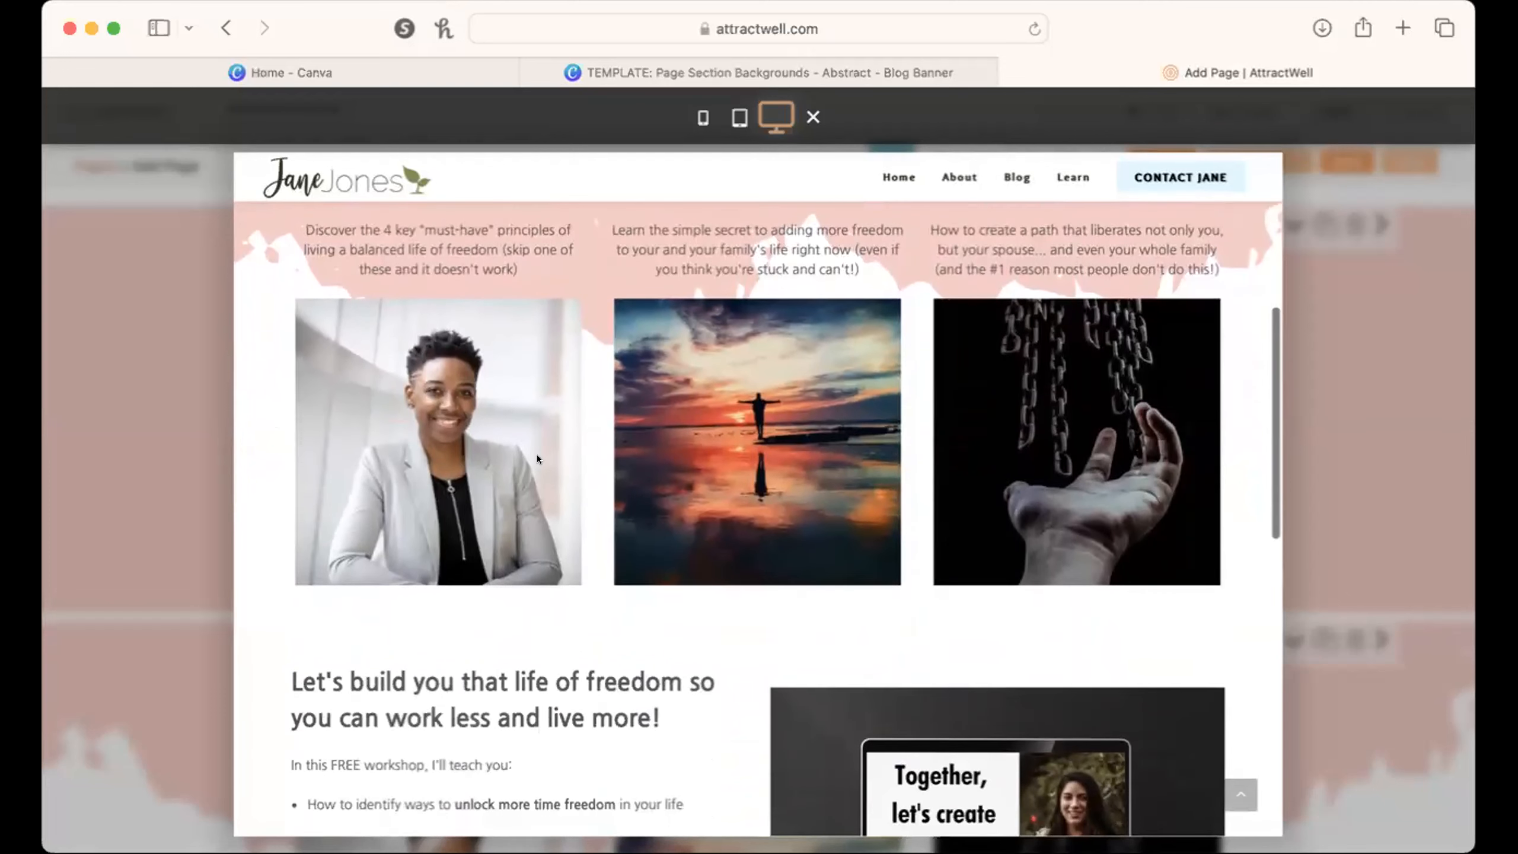
pyautogui.scroll(-3, 536, 459)
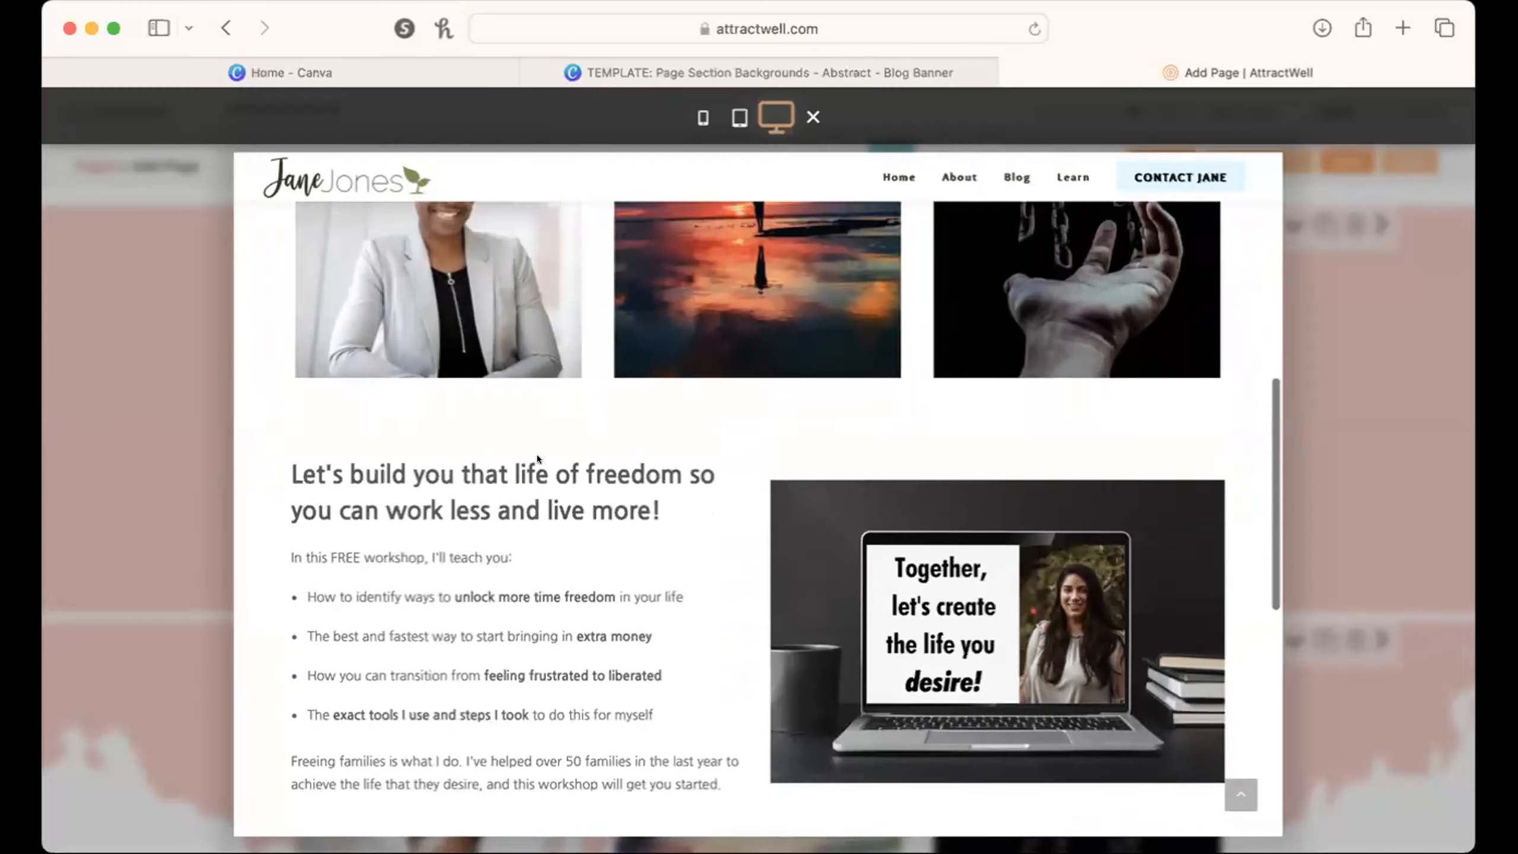
pyautogui.scroll(8, 536, 458)
pyautogui.scroll(-8, 536, 458)
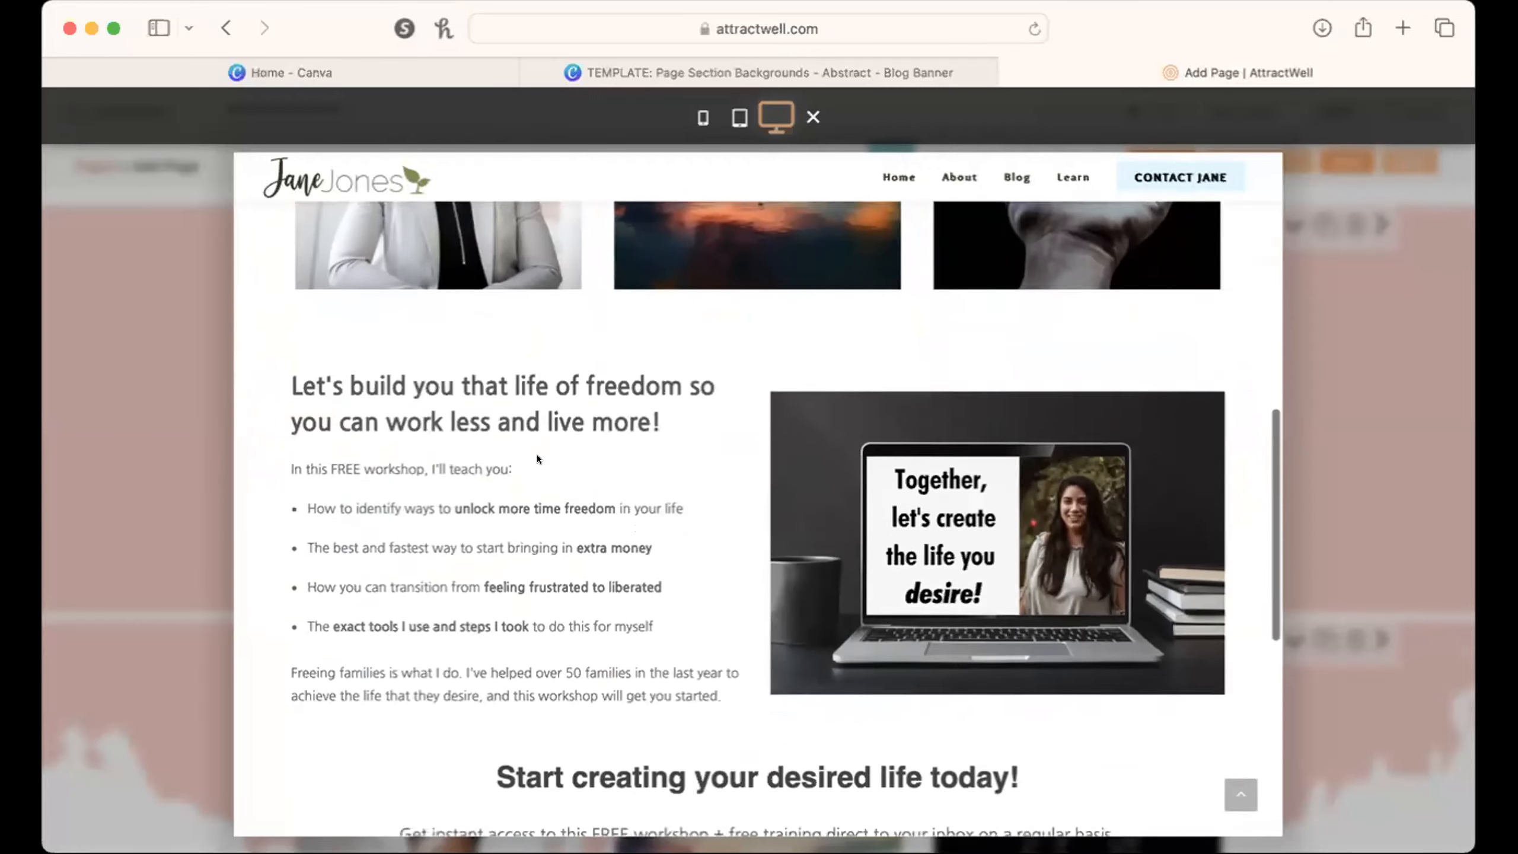
pyautogui.scroll(-5, 536, 454)
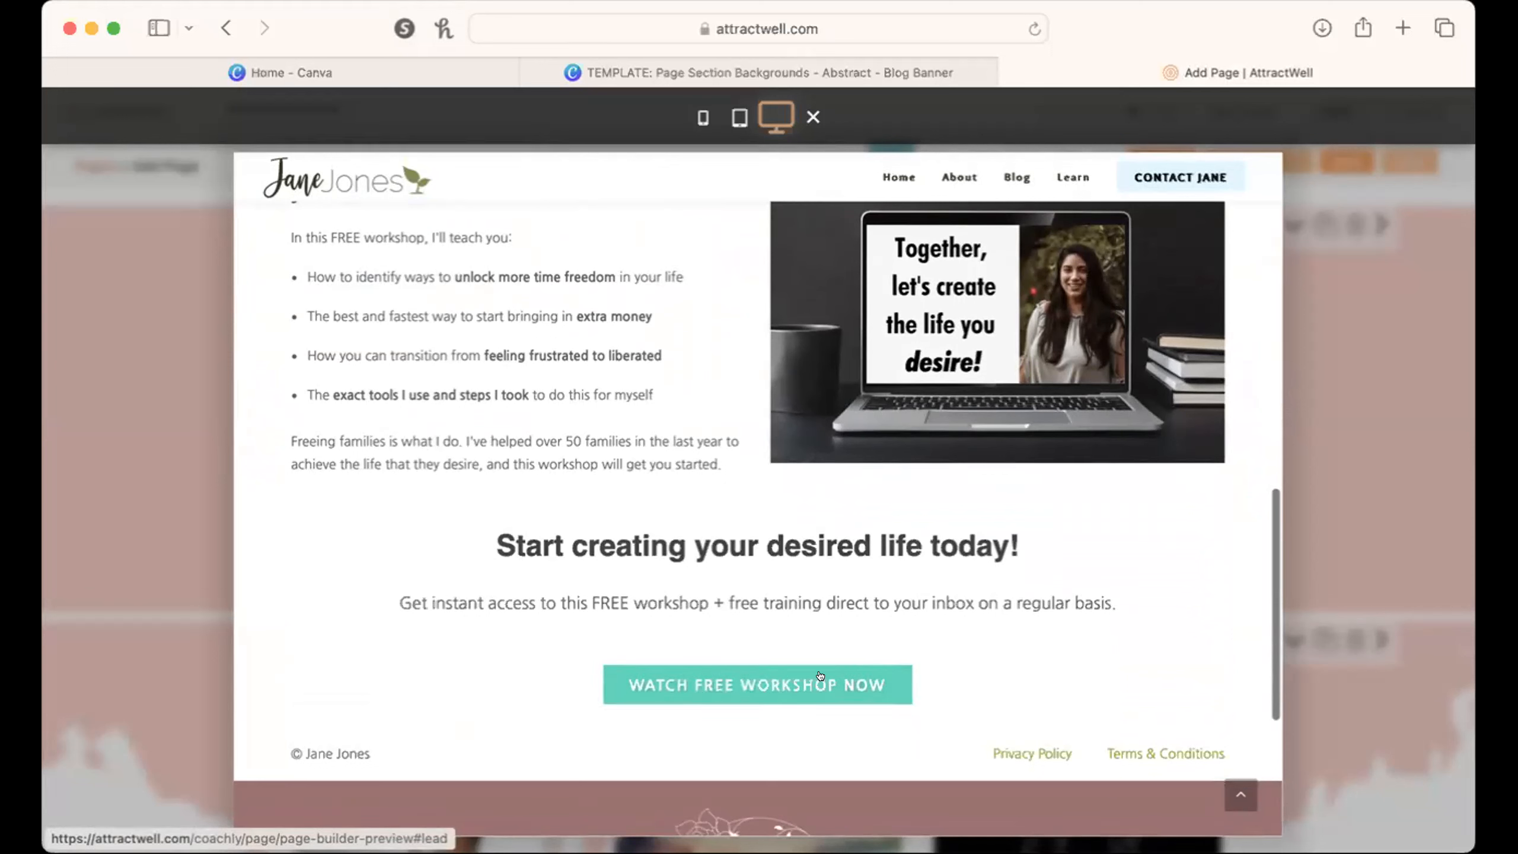
# Step: Switch to the Canva backgrounds design and group the three pink vertical-line graphics at the bottom of page 4
pyautogui.scroll(7, 924, 582)
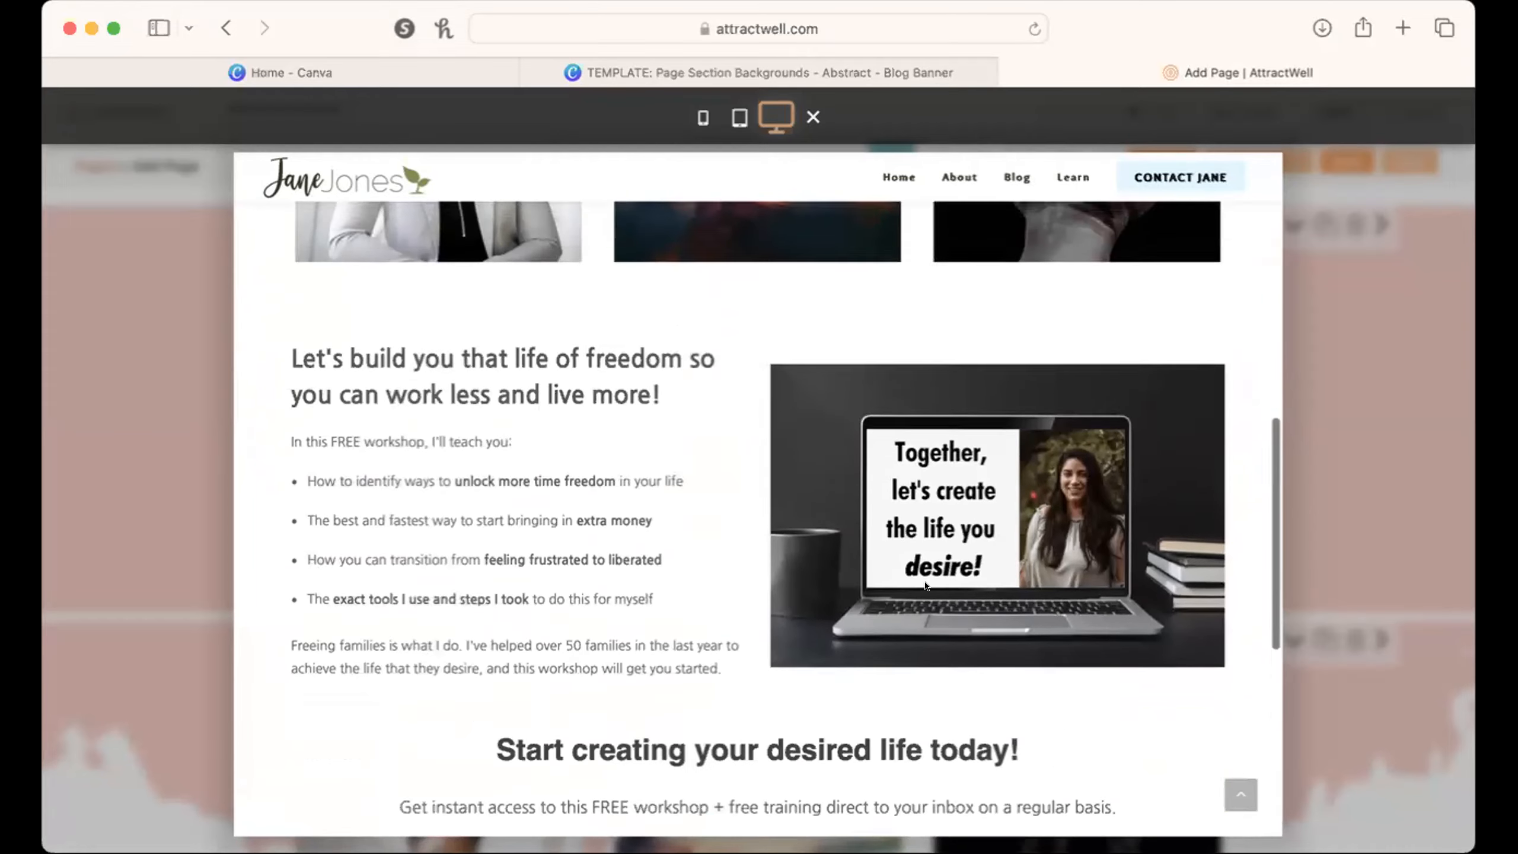
pyautogui.scroll(10, 925, 585)
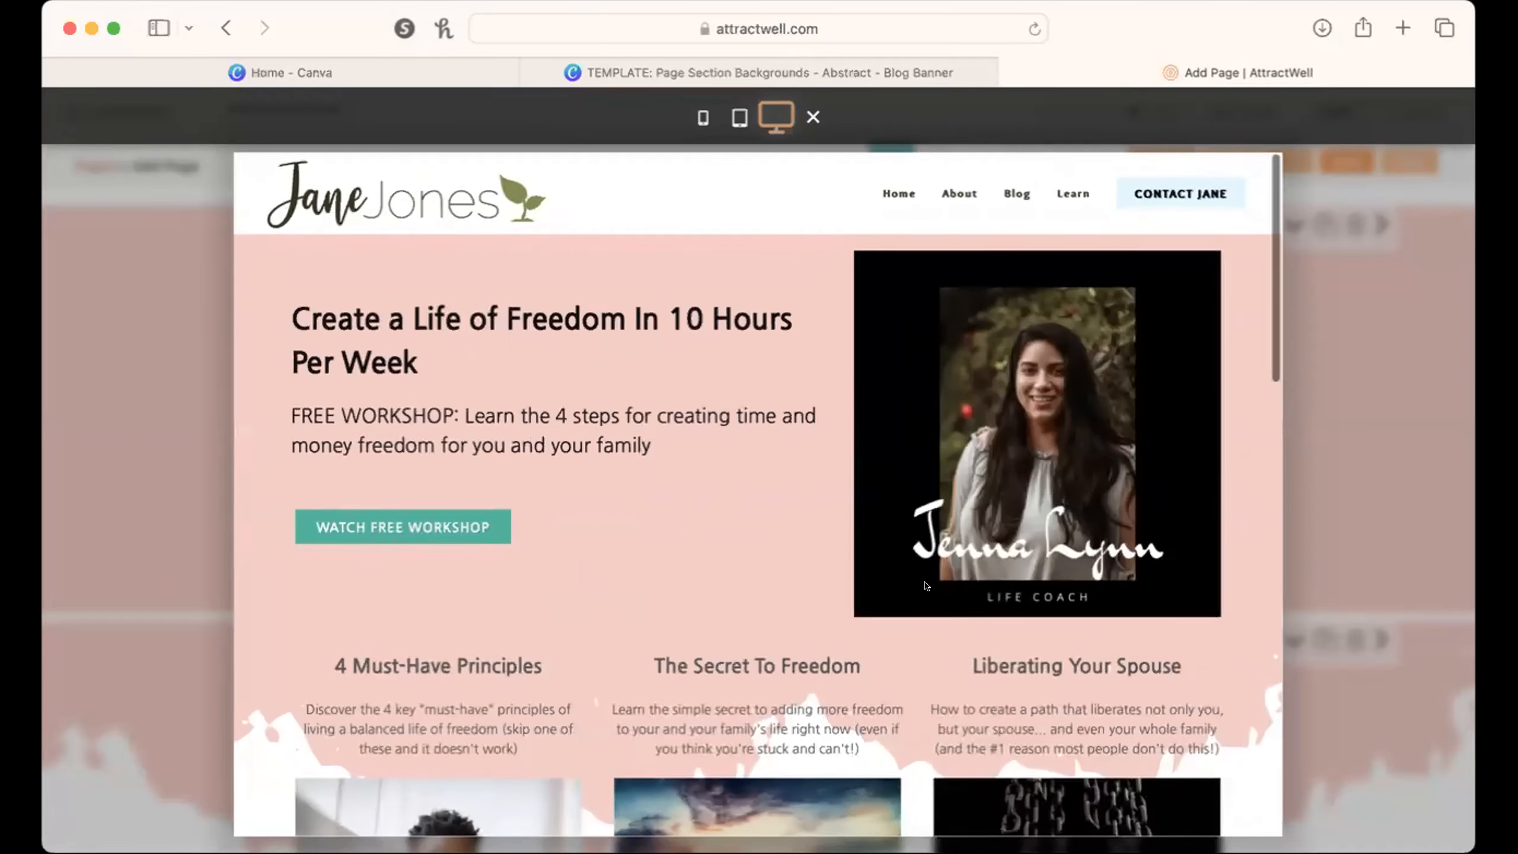
pyautogui.click(660, 71)
pyautogui.scroll(-9, 987, 494)
pyautogui.click(574, 620)
pyautogui.scroll(-10, 925, 429)
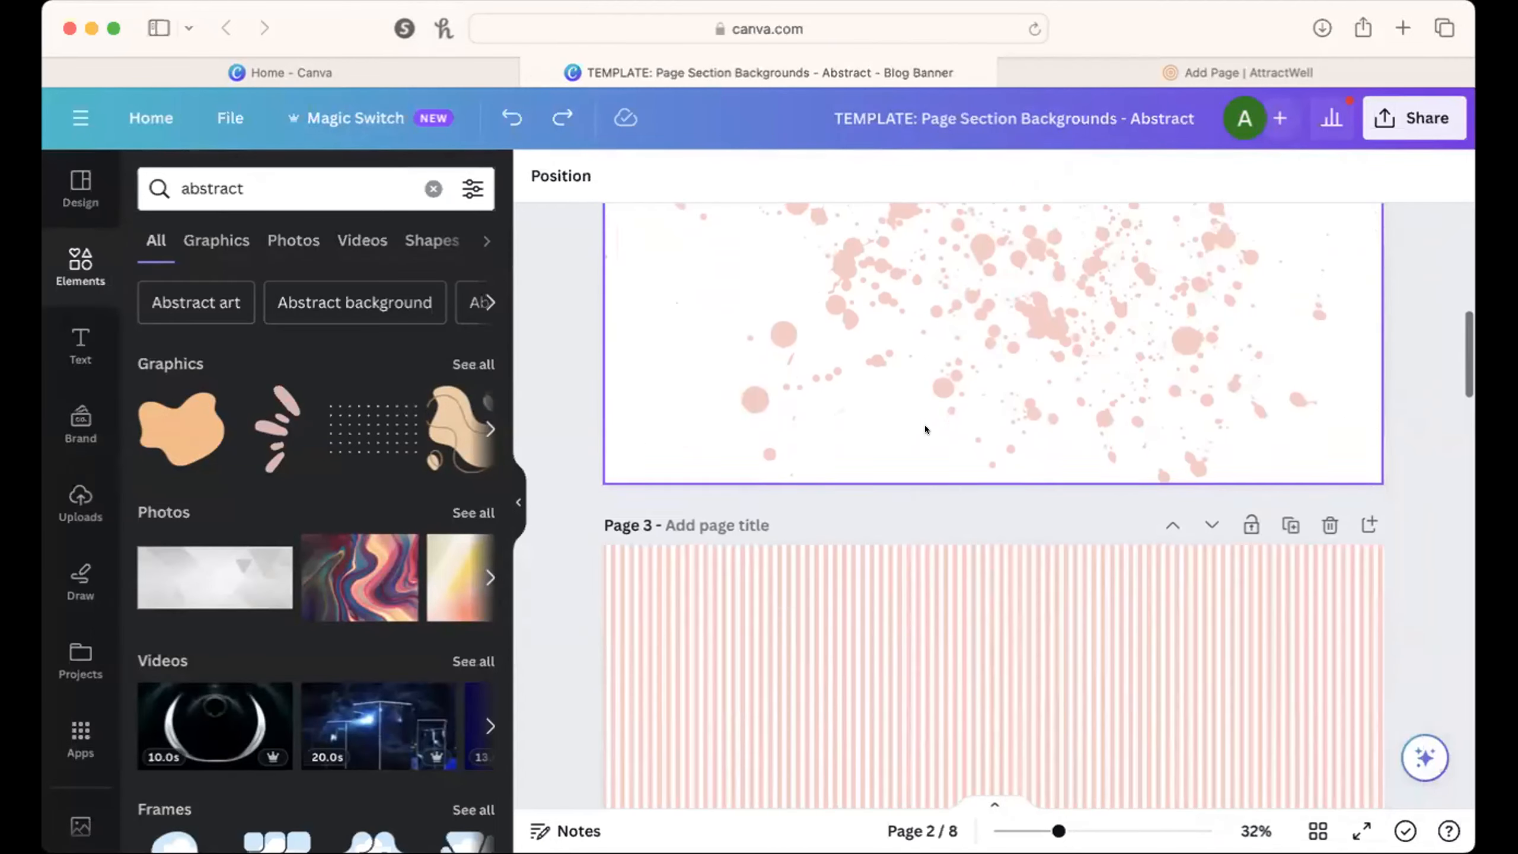
pyautogui.scroll(-5, 925, 424)
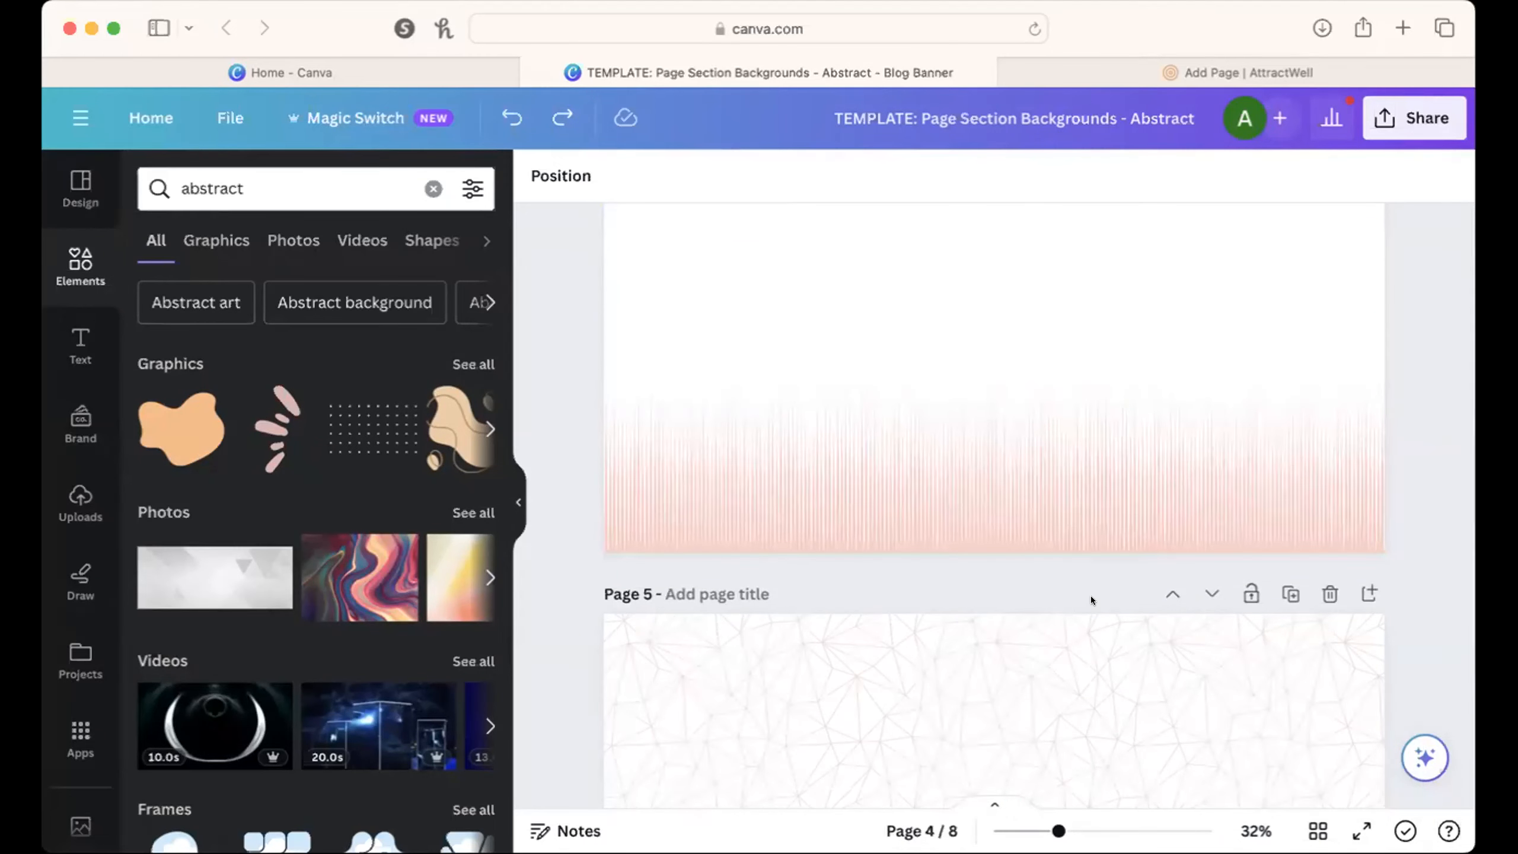
pyautogui.moveTo(541, 355); pyautogui.dragTo(1291, 464)
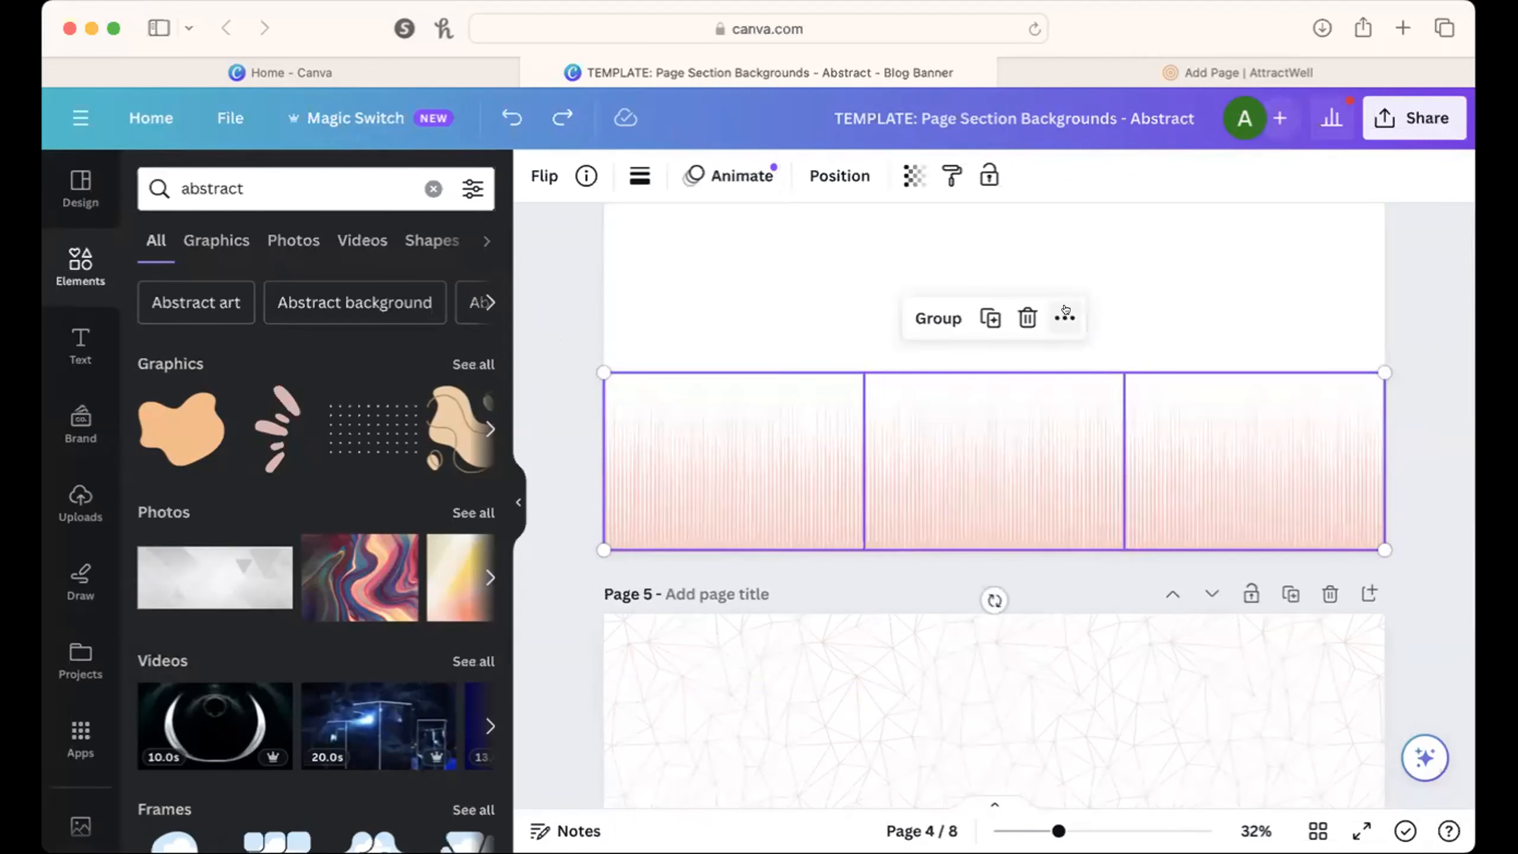
pyautogui.click(924, 319)
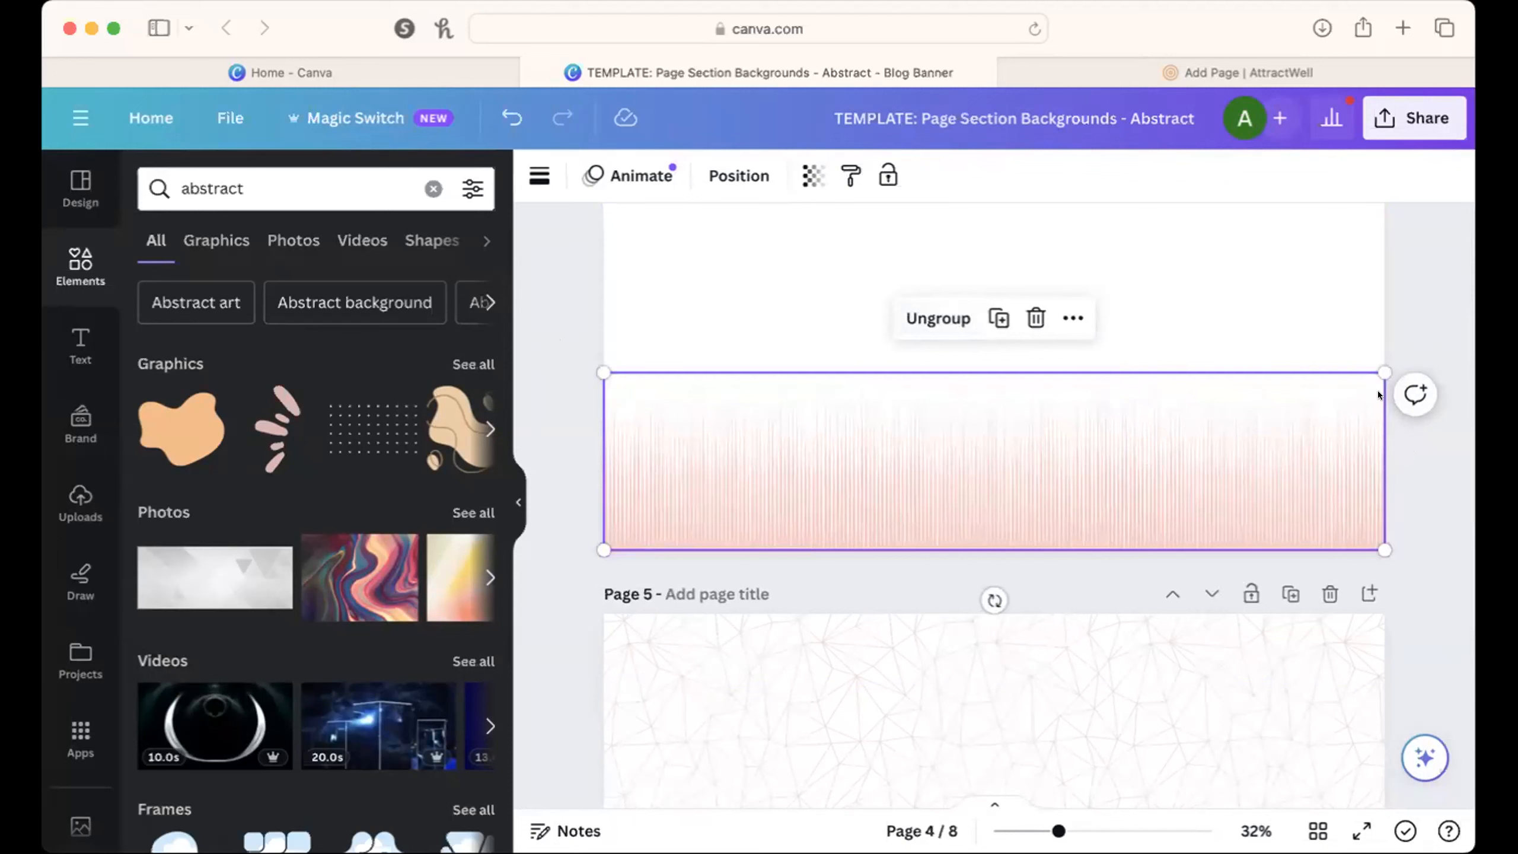
# Step: Rotate the grouped line graphics upside down and move them near the top of page 4
pyautogui.moveTo(1216, 428); pyautogui.dragTo(1217, 302)
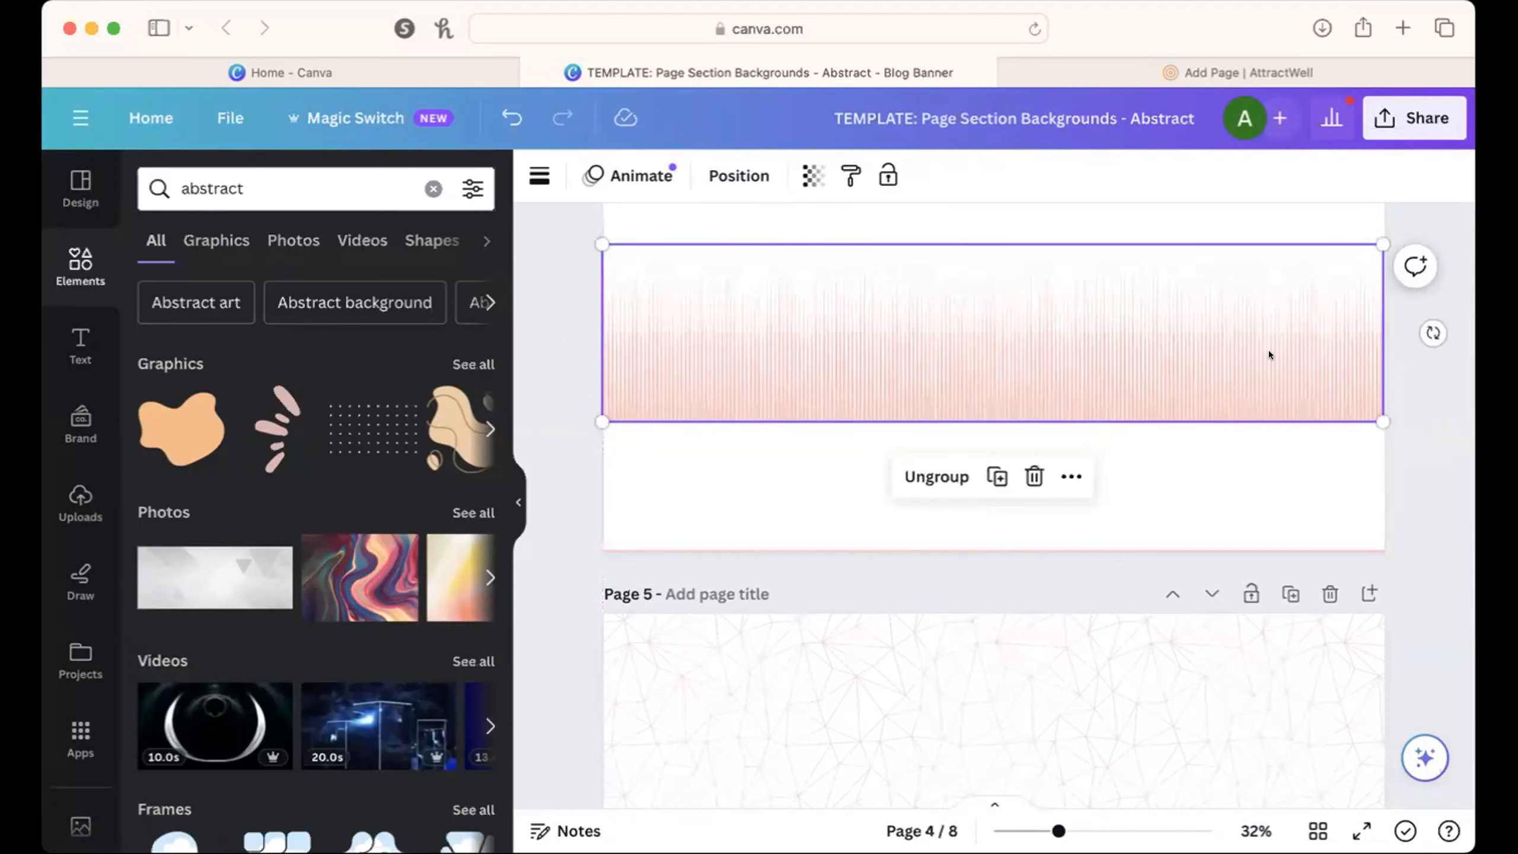
pyautogui.scroll(3, 1274, 402)
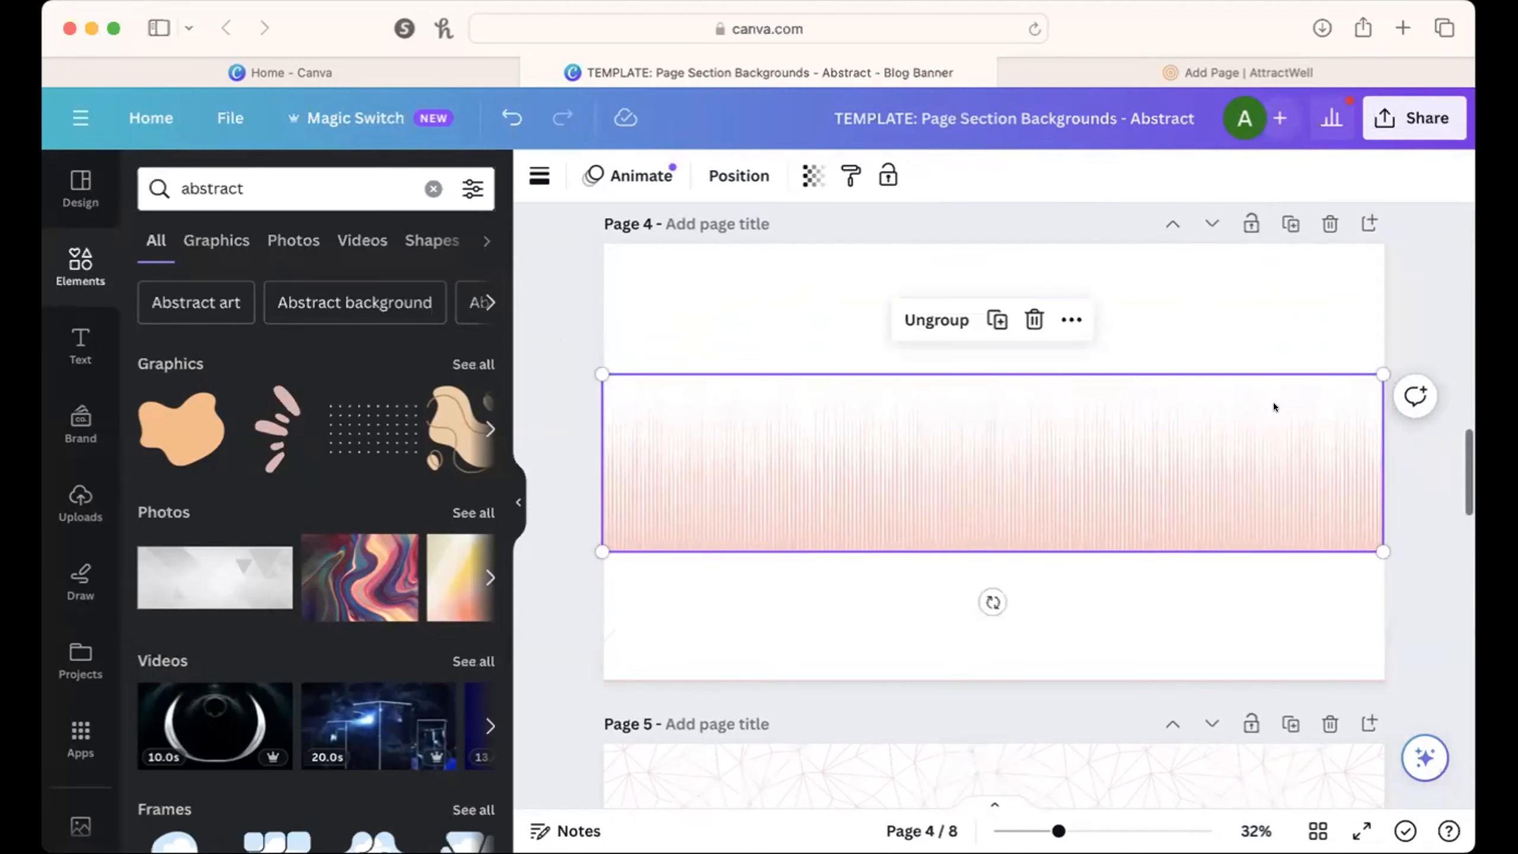
pyautogui.moveTo(991, 602); pyautogui.dragTo(979, 343)
pyautogui.moveTo(1022, 440); pyautogui.dragTo(1014, 315)
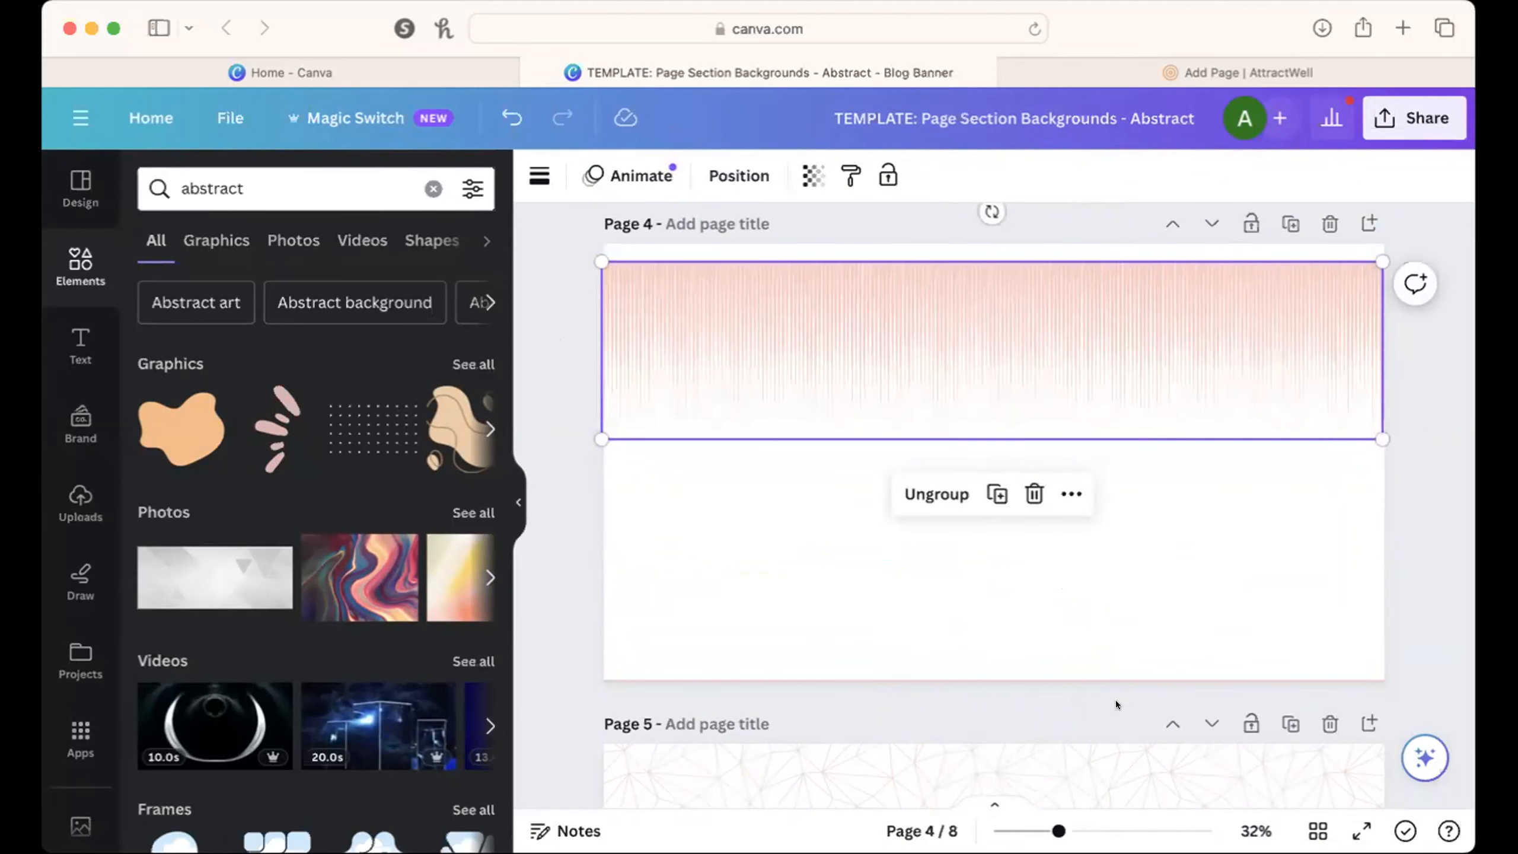
# Step: Move the pink rectangle from below page 4 to its top edge, leaving a thin pink strip on the page
pyautogui.click(1344, 575)
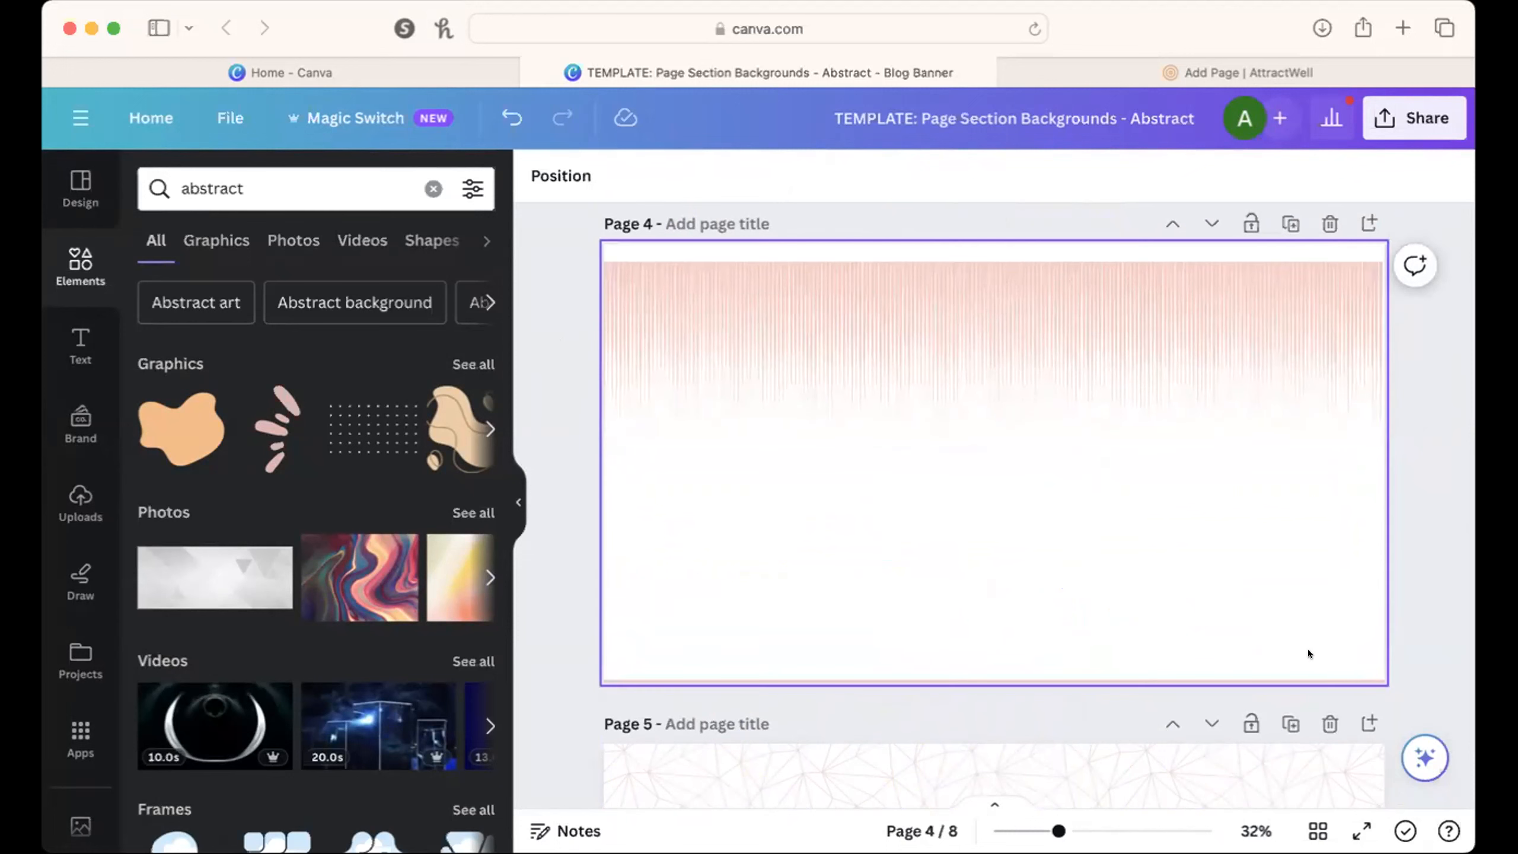
pyautogui.click(1359, 670)
pyautogui.click(1359, 671)
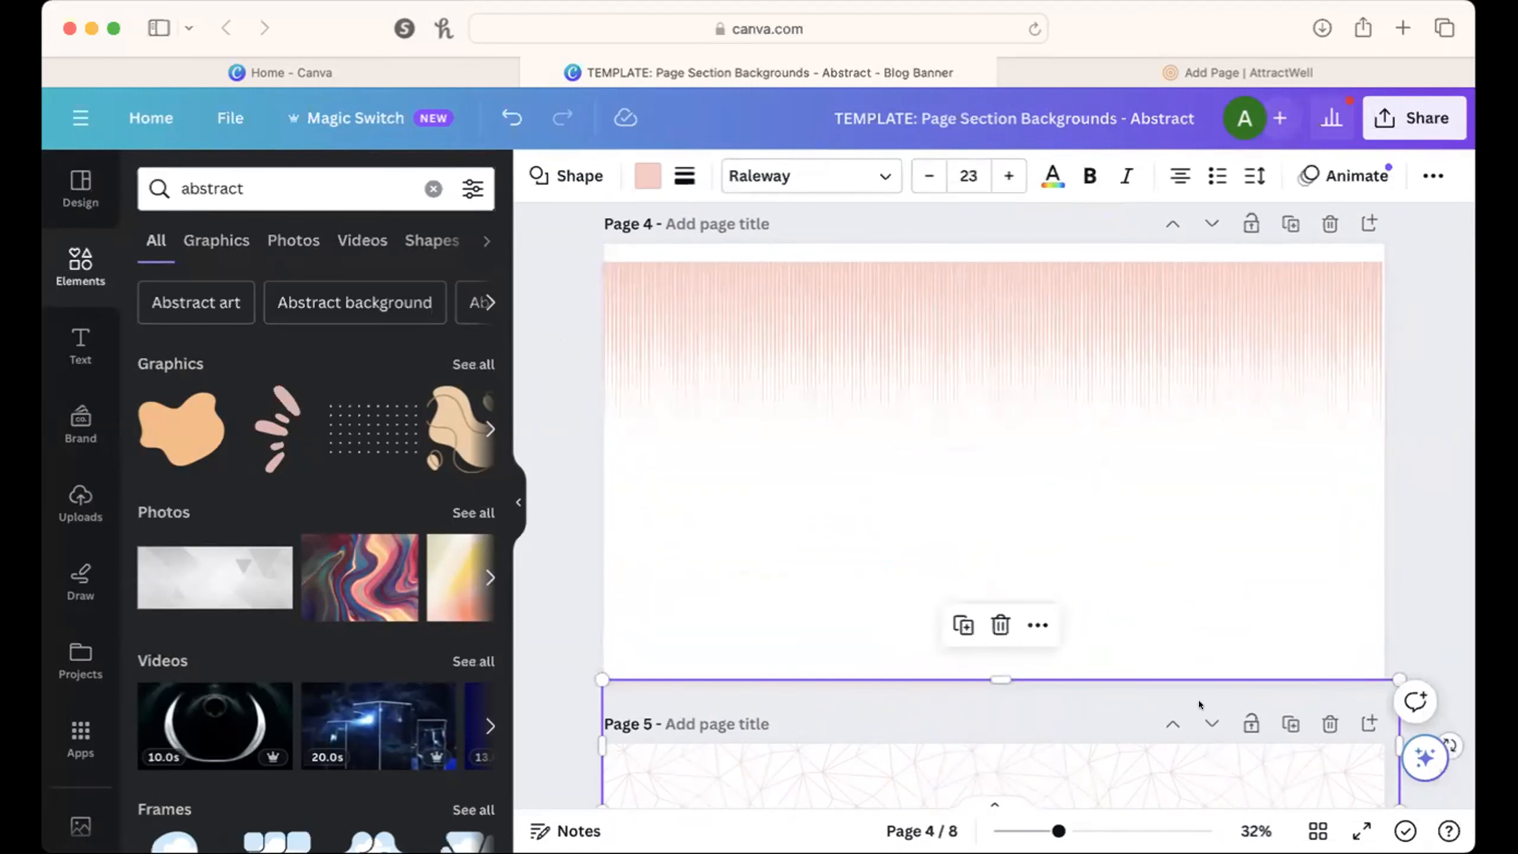
pyautogui.moveTo(1062, 704); pyautogui.dragTo(1065, 334)
pyautogui.click(1444, 524)
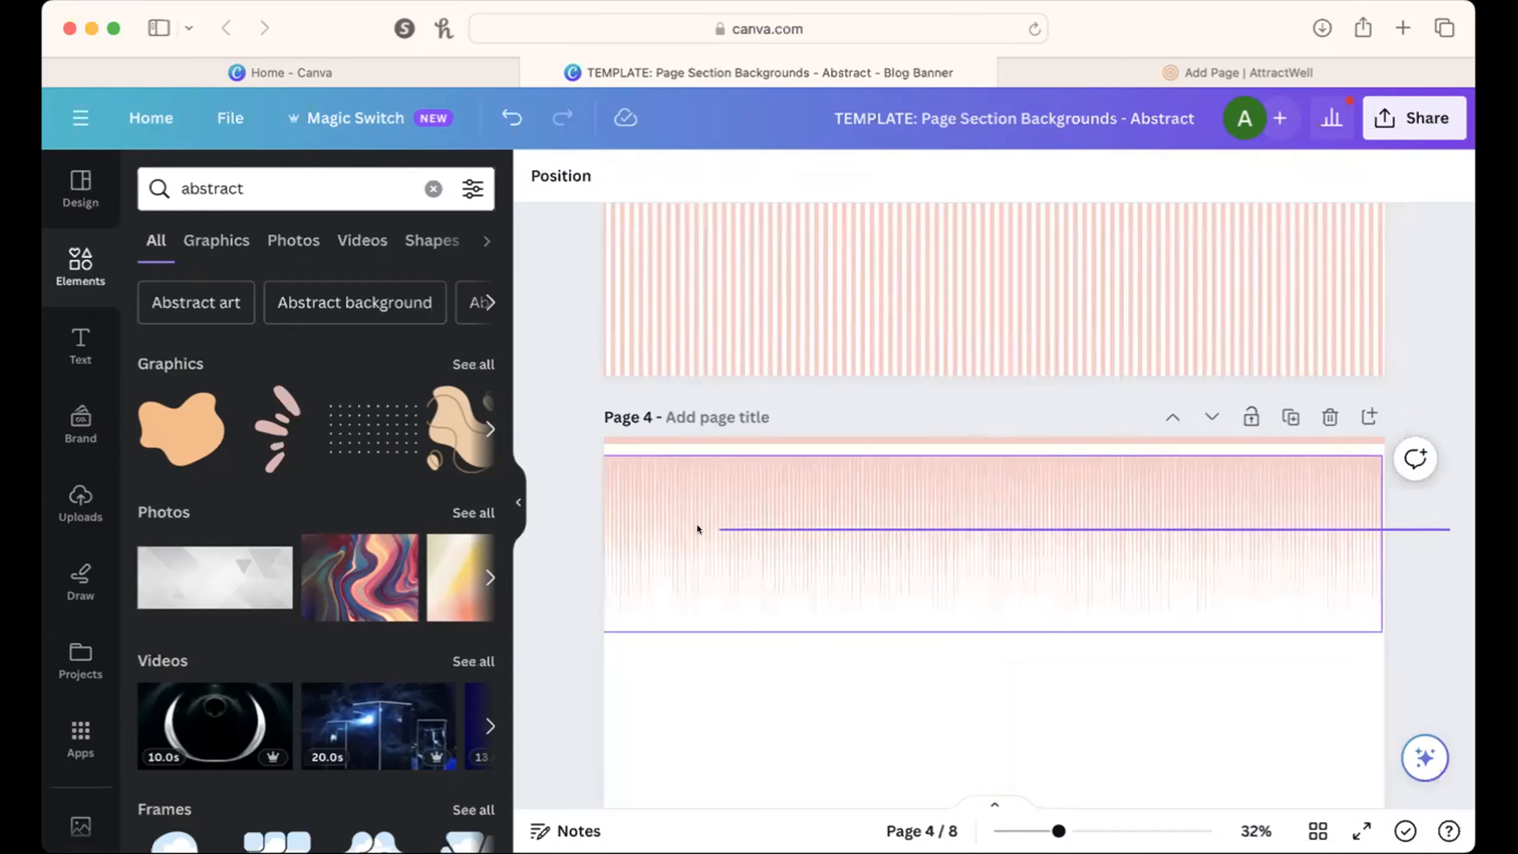
# Step: Shift the line graphics group up on page 4 to meet the pink strip, and deselect it
pyautogui.click(620, 518)
pyautogui.press('Escape')
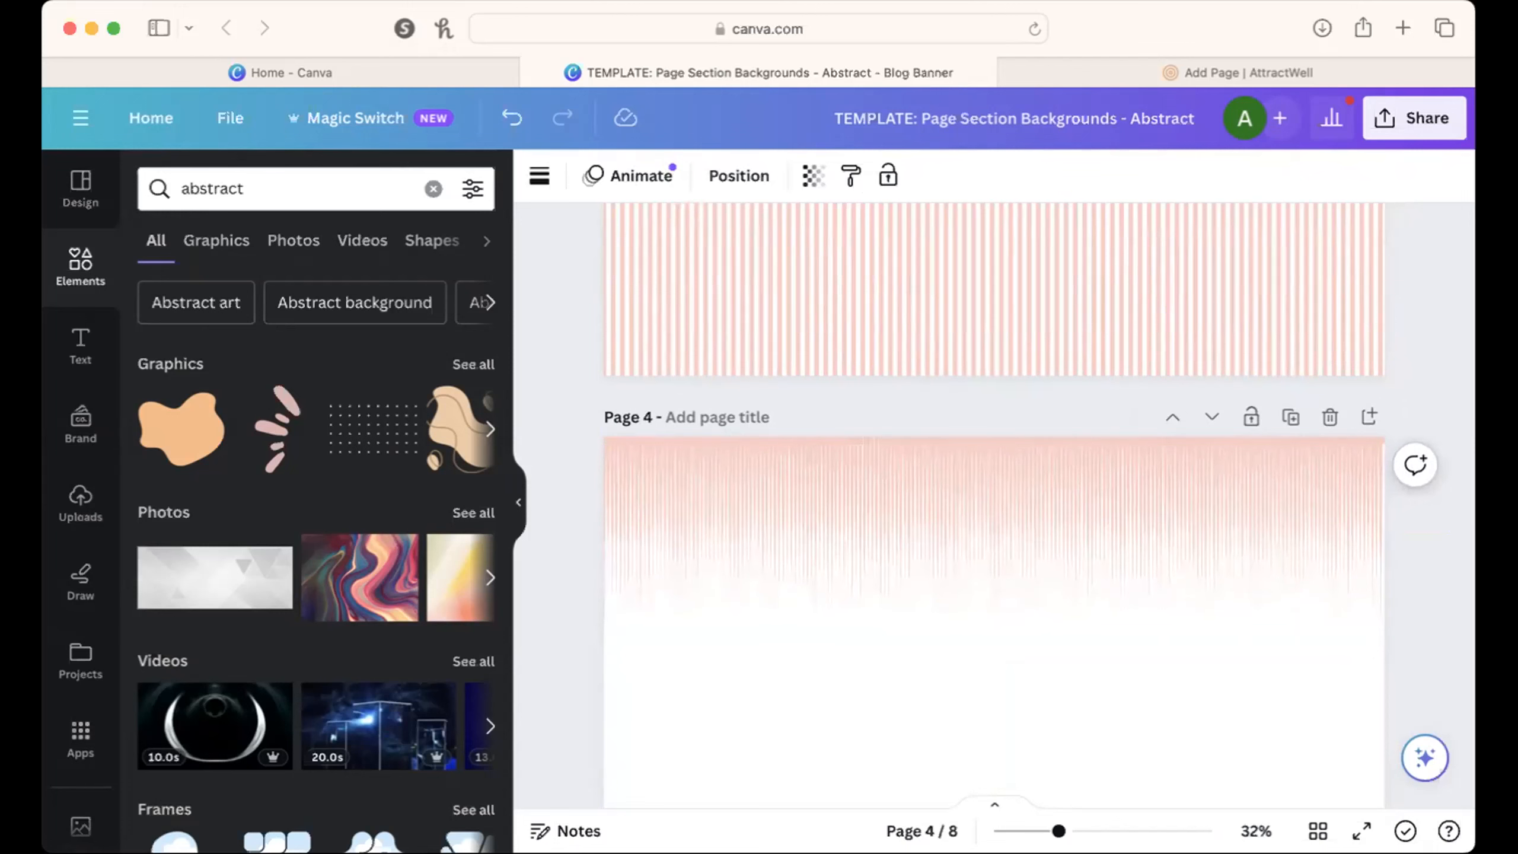
pyautogui.press('Up')
pyautogui.click(609, 515)
pyautogui.click(690, 708)
pyautogui.click(762, 560)
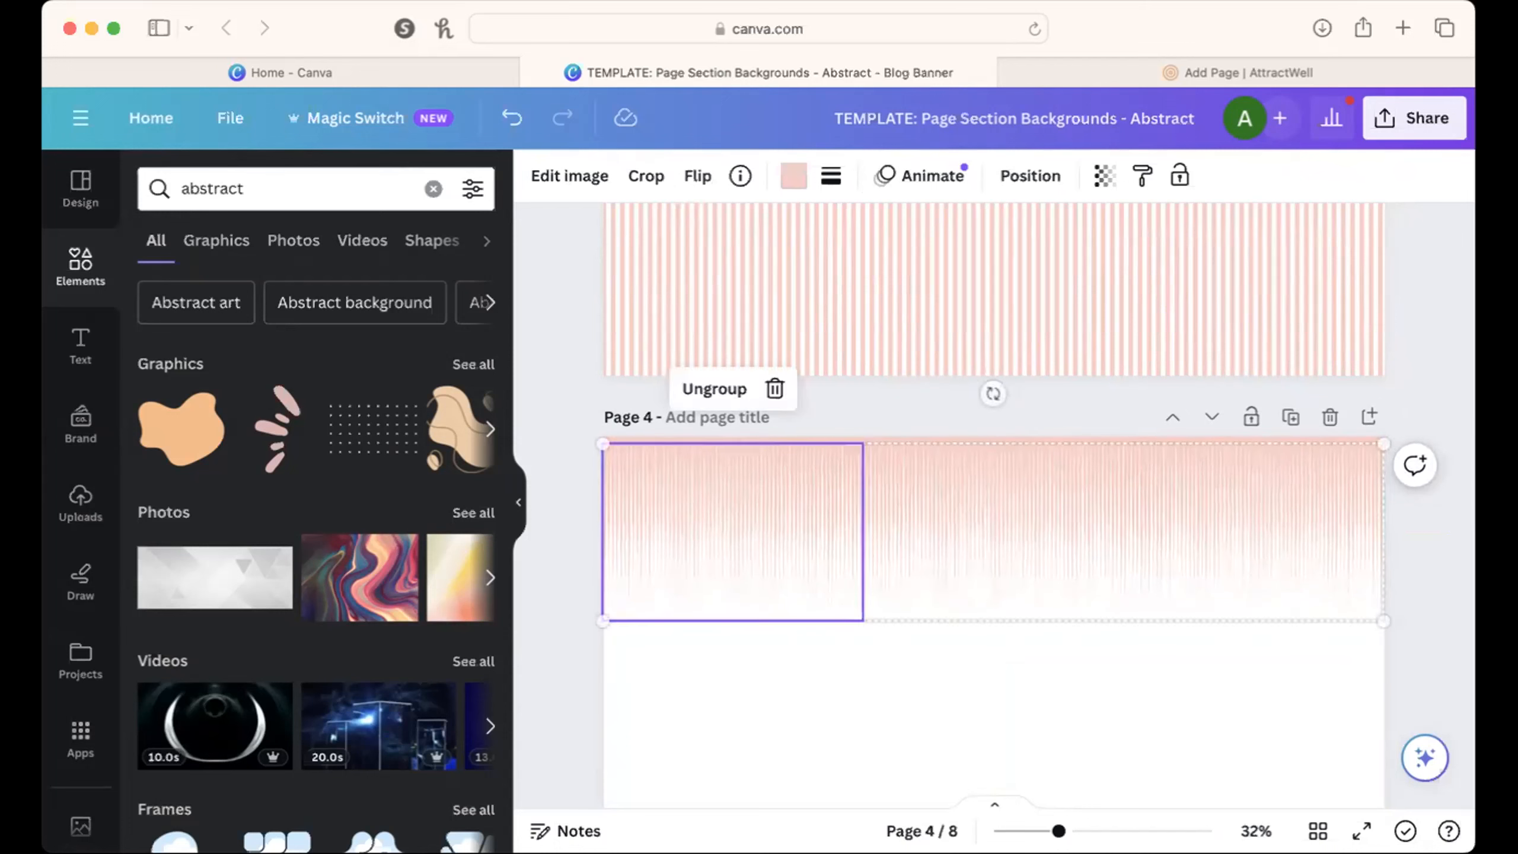
pyautogui.click(801, 709)
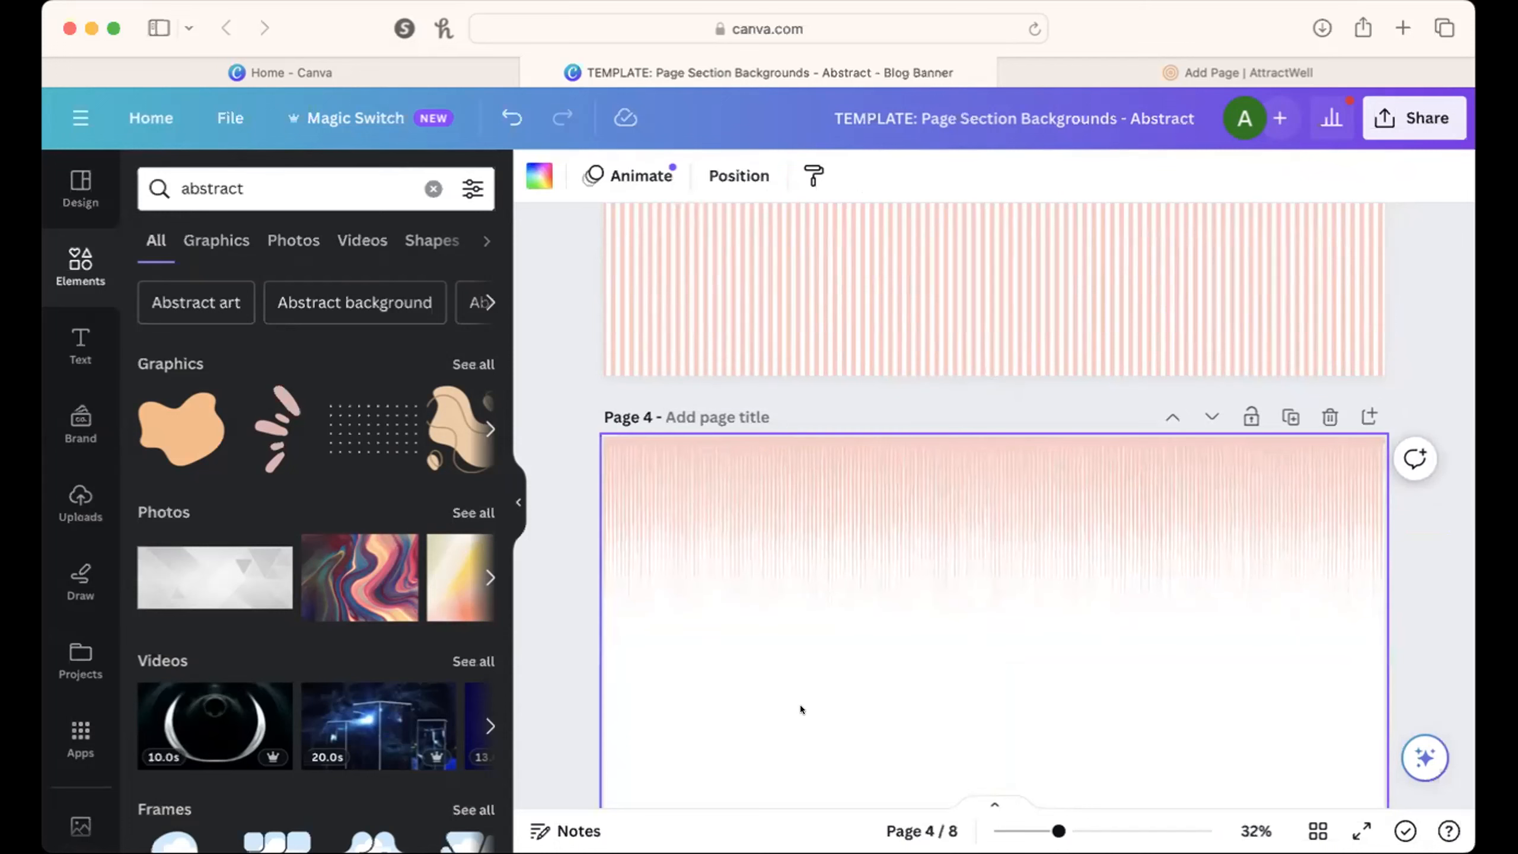
# Step: Download only page 4 of the design as a PNG at size 1
pyautogui.click(1399, 122)
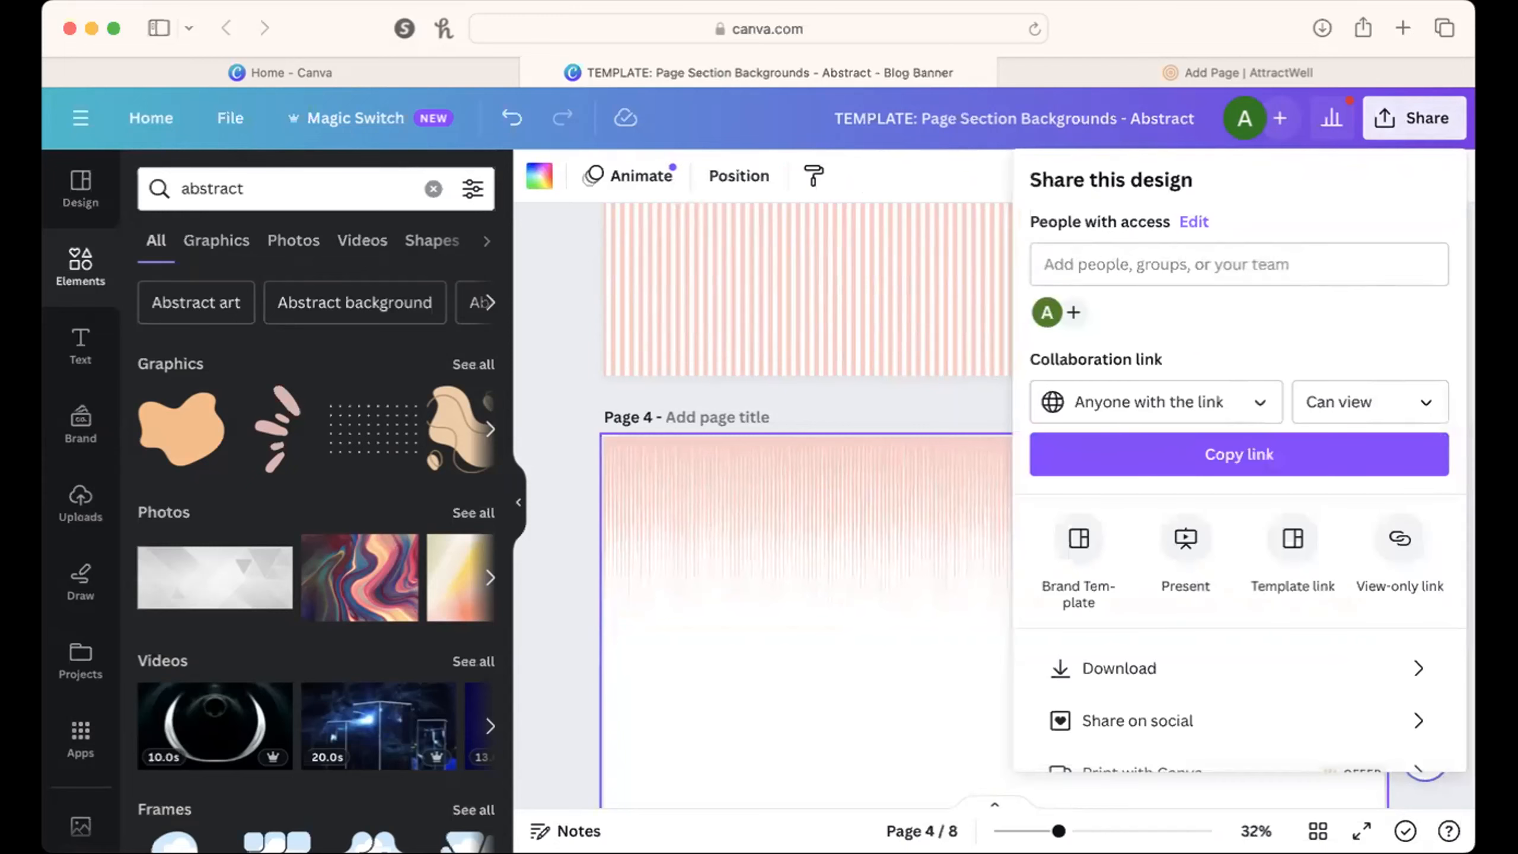
pyautogui.click(1255, 668)
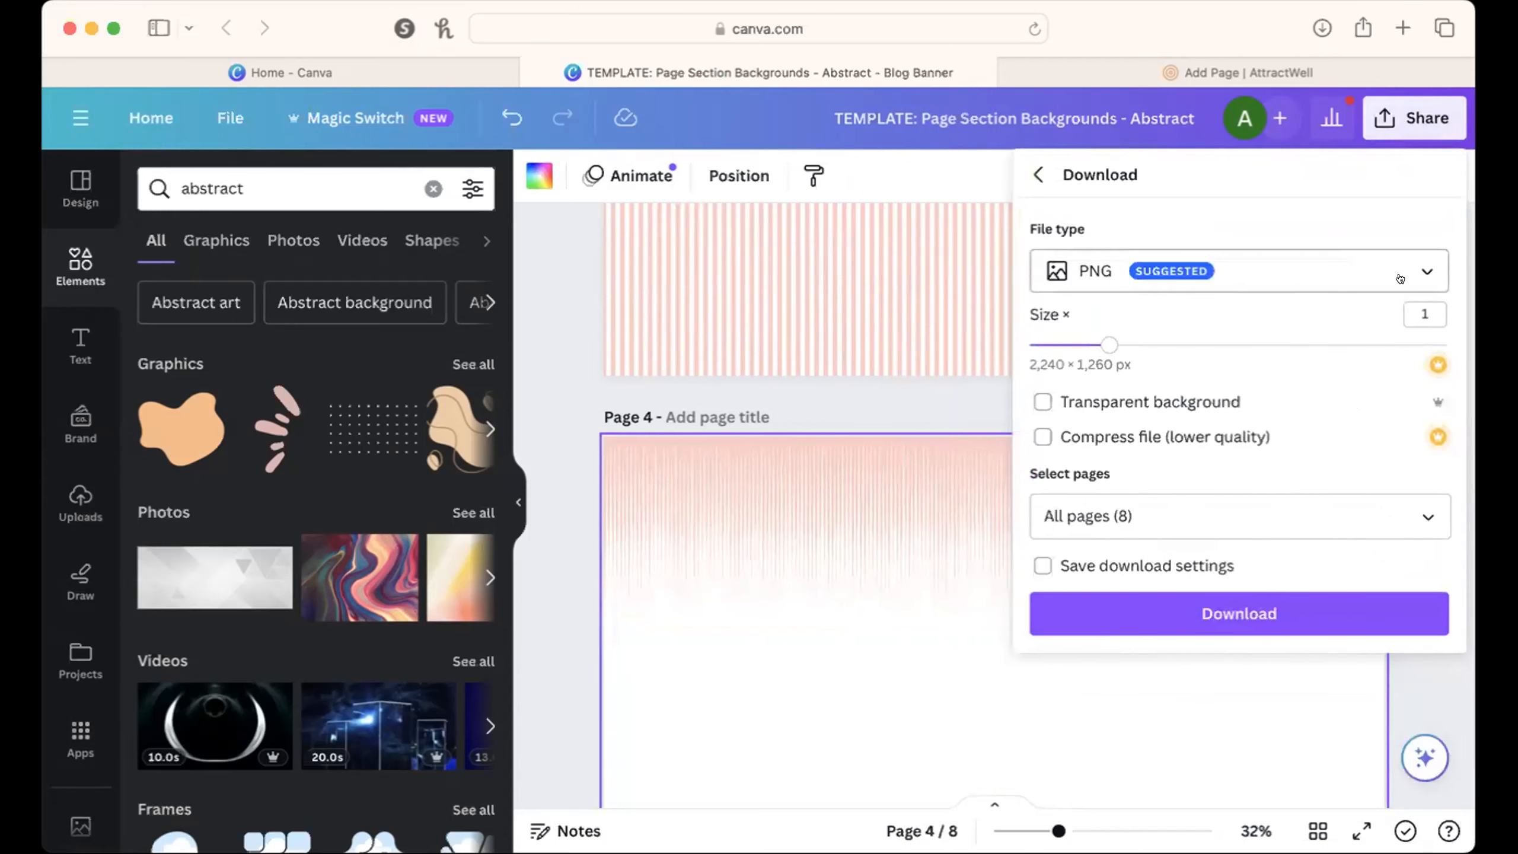
pyautogui.click(1429, 516)
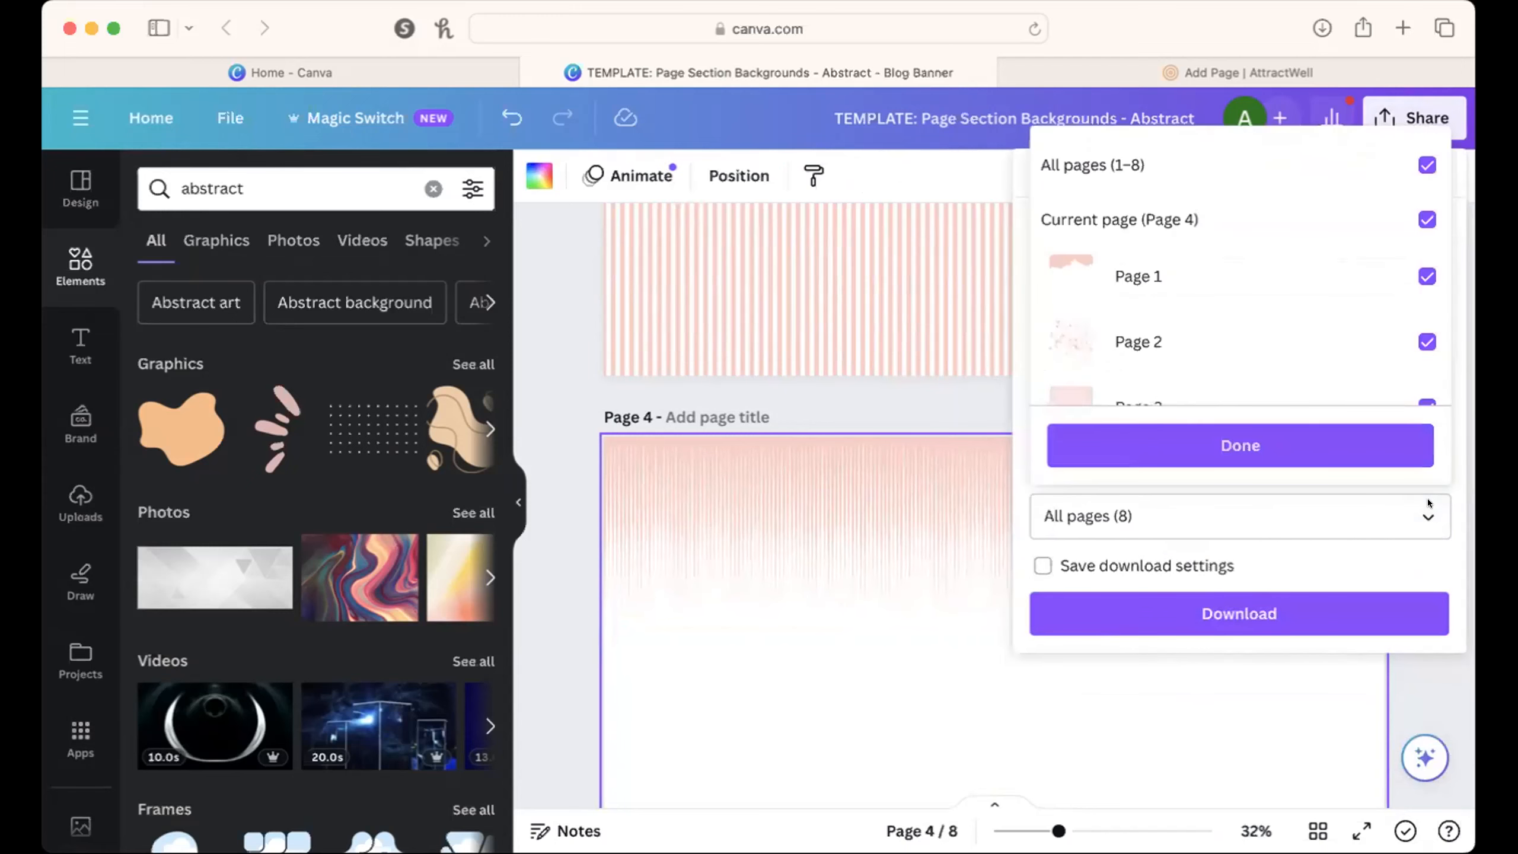
pyautogui.click(1425, 166)
pyautogui.scroll(-3, 1404, 341)
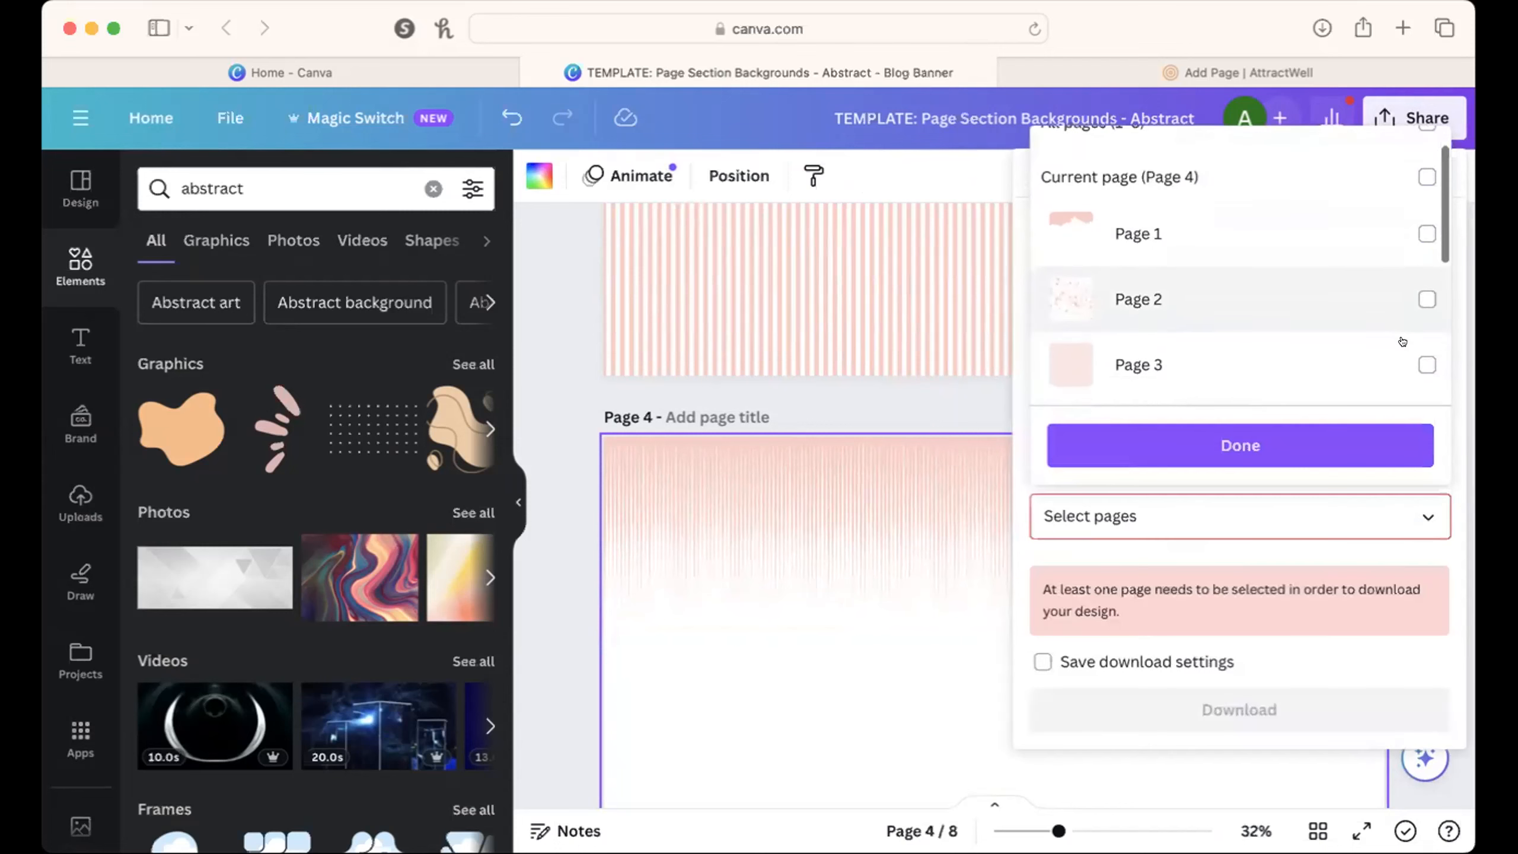
pyautogui.click(1422, 371)
pyautogui.click(1349, 445)
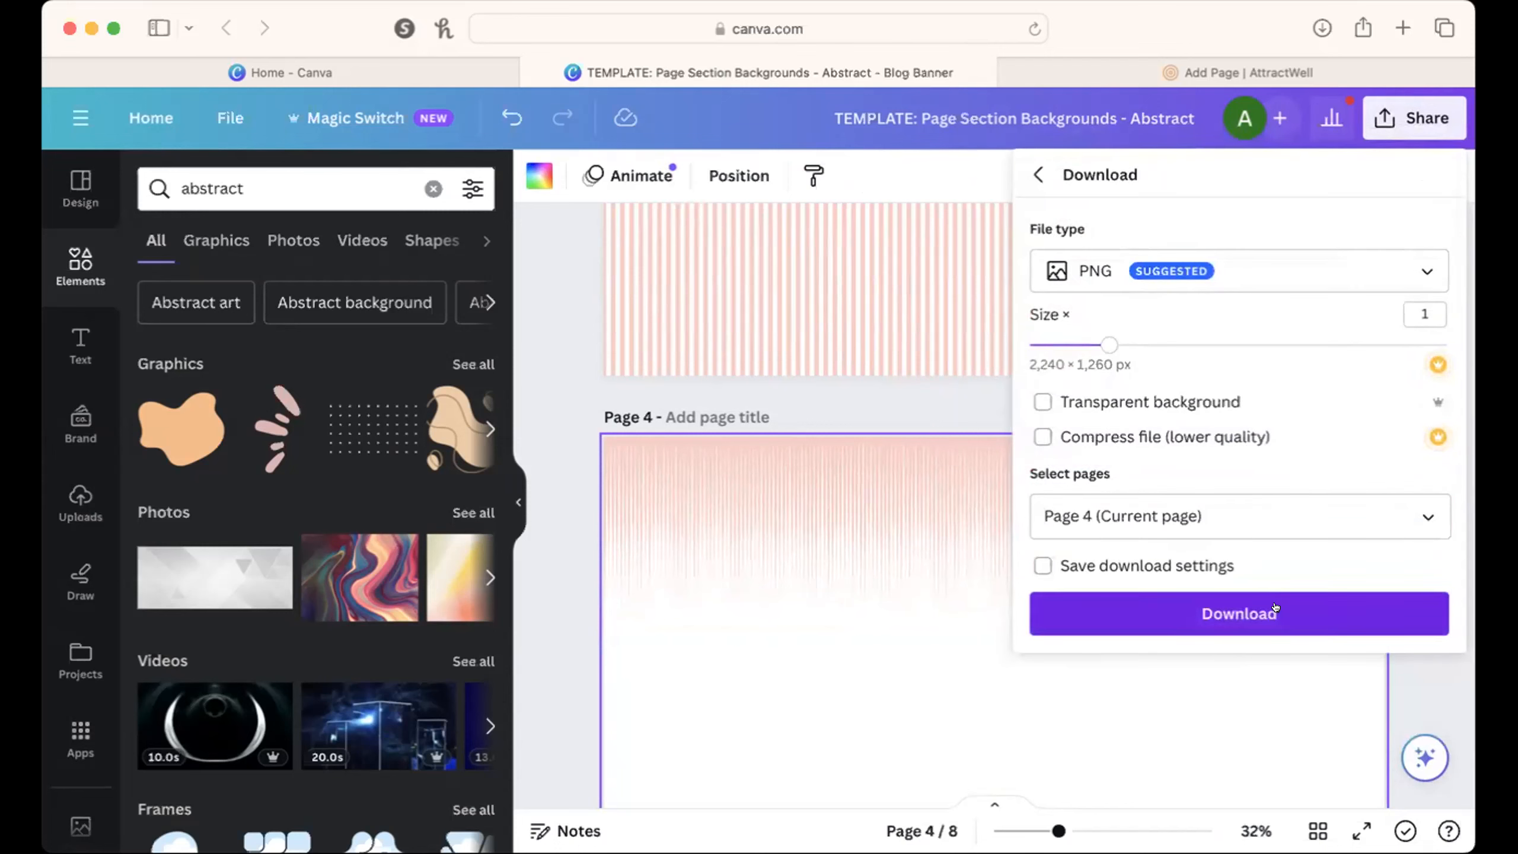
pyautogui.click(1275, 611)
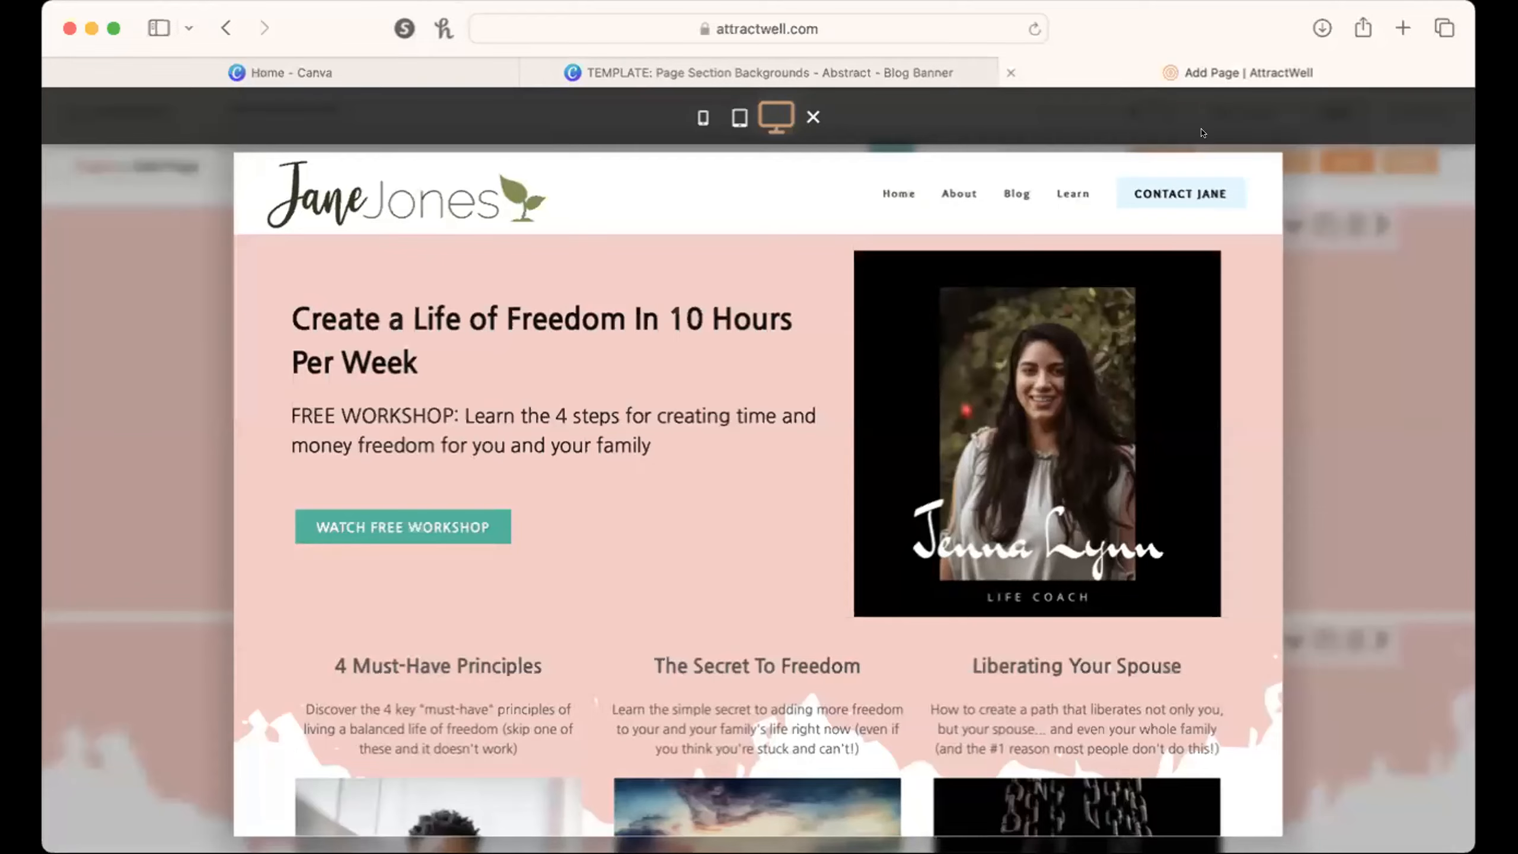
# Step: Switch back to the AttractWell preview, examine the closing workshop sections, and close the preview at the call-to-action section
pyautogui.click(1248, 72)
pyautogui.scroll(-10, 972, 694)
pyautogui.scroll(-10, 973, 694)
pyautogui.scroll(3, 967, 670)
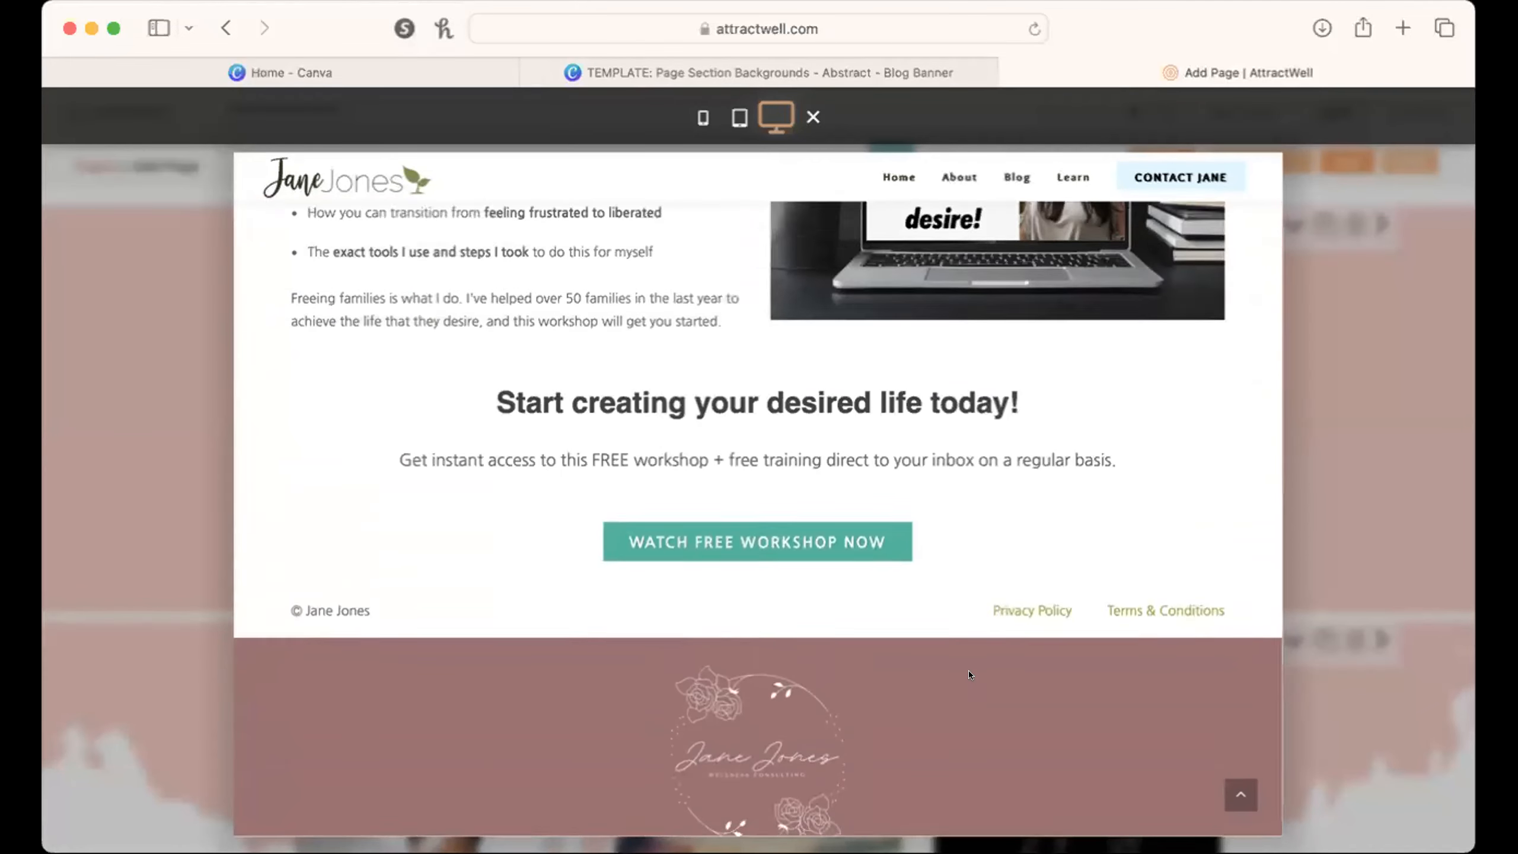
pyautogui.scroll(2, 1008, 527)
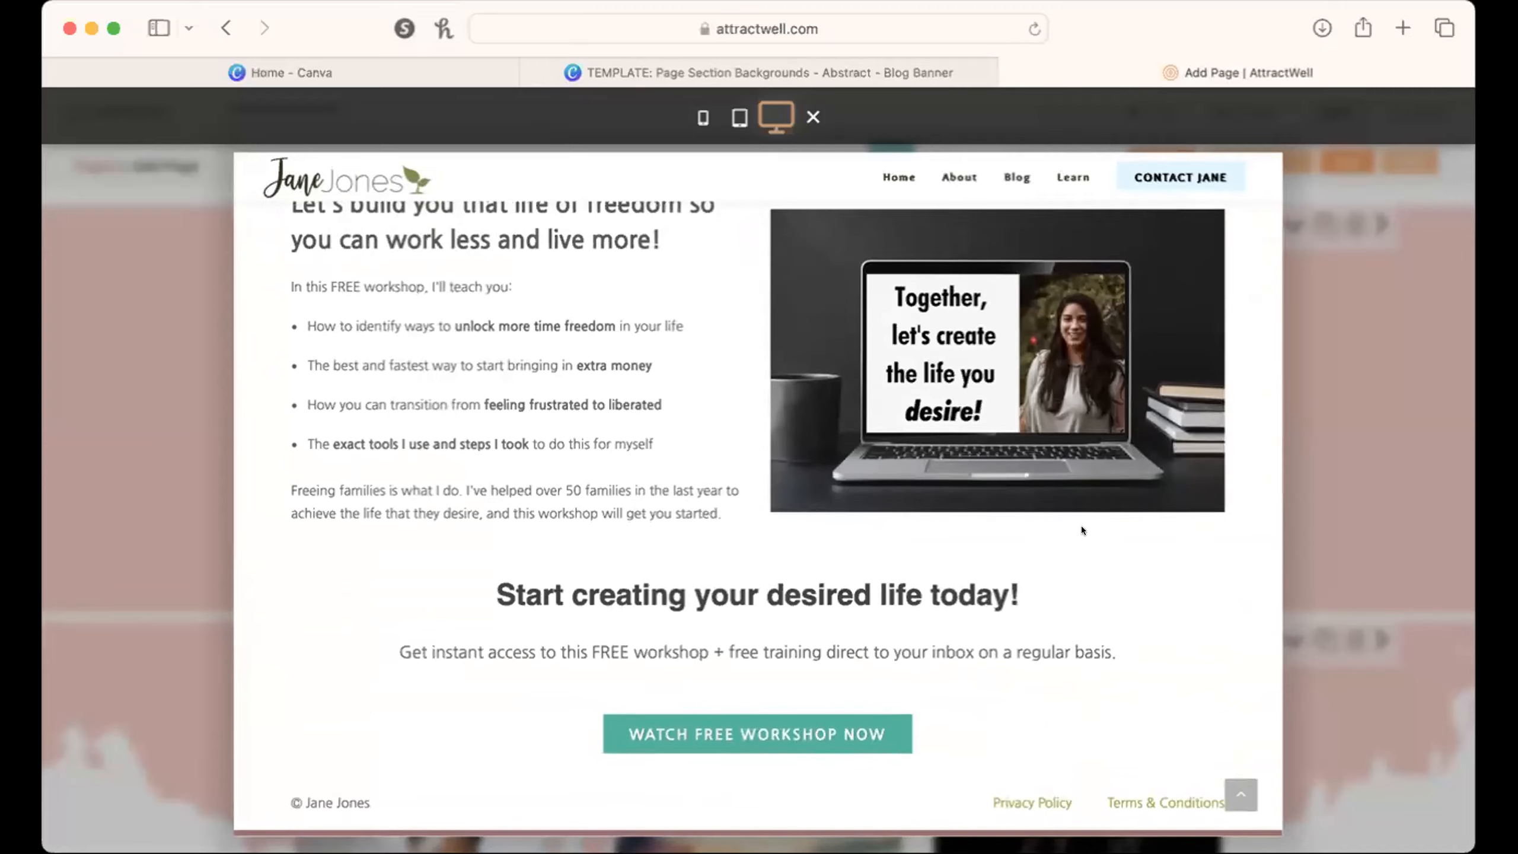
pyautogui.click(1392, 650)
pyautogui.scroll(-2, 1364, 639)
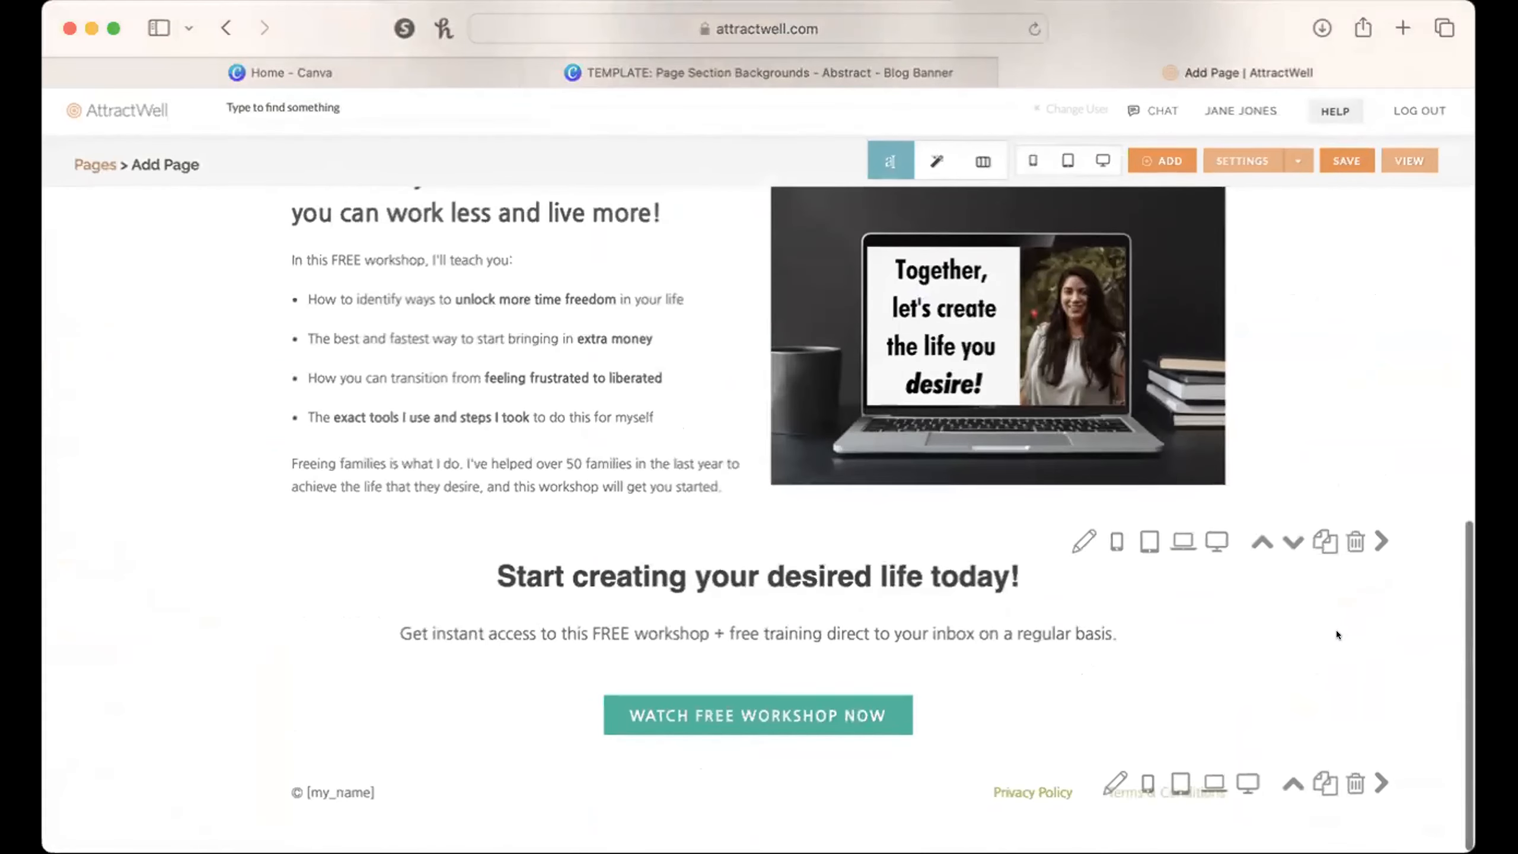
# Step: Add the pink vertical-line image as the background image of the "Start creating your desired life today!" section
pyautogui.click(1069, 537)
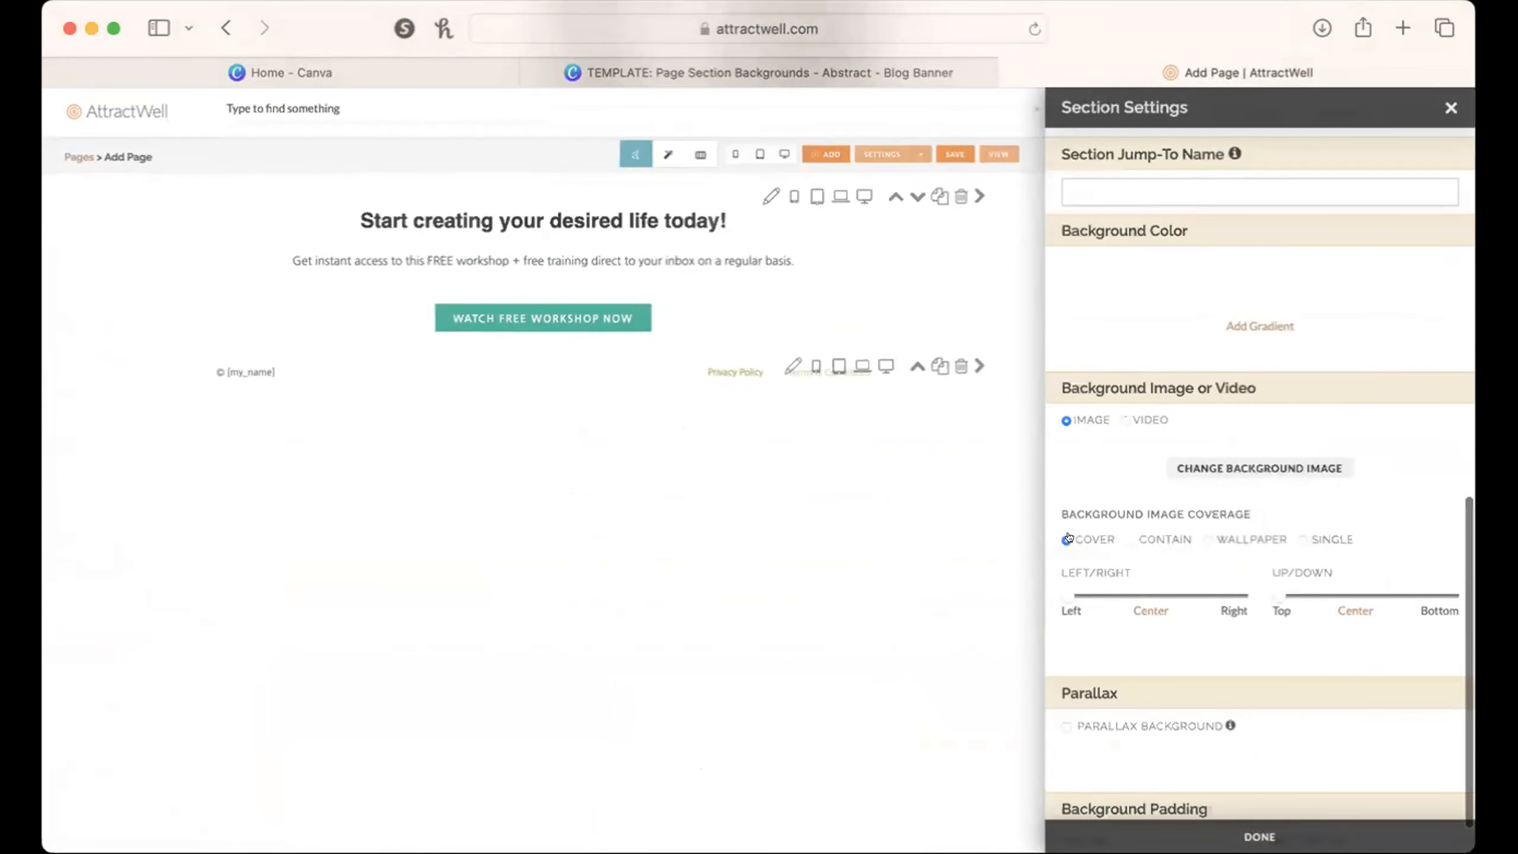
pyautogui.click(1230, 468)
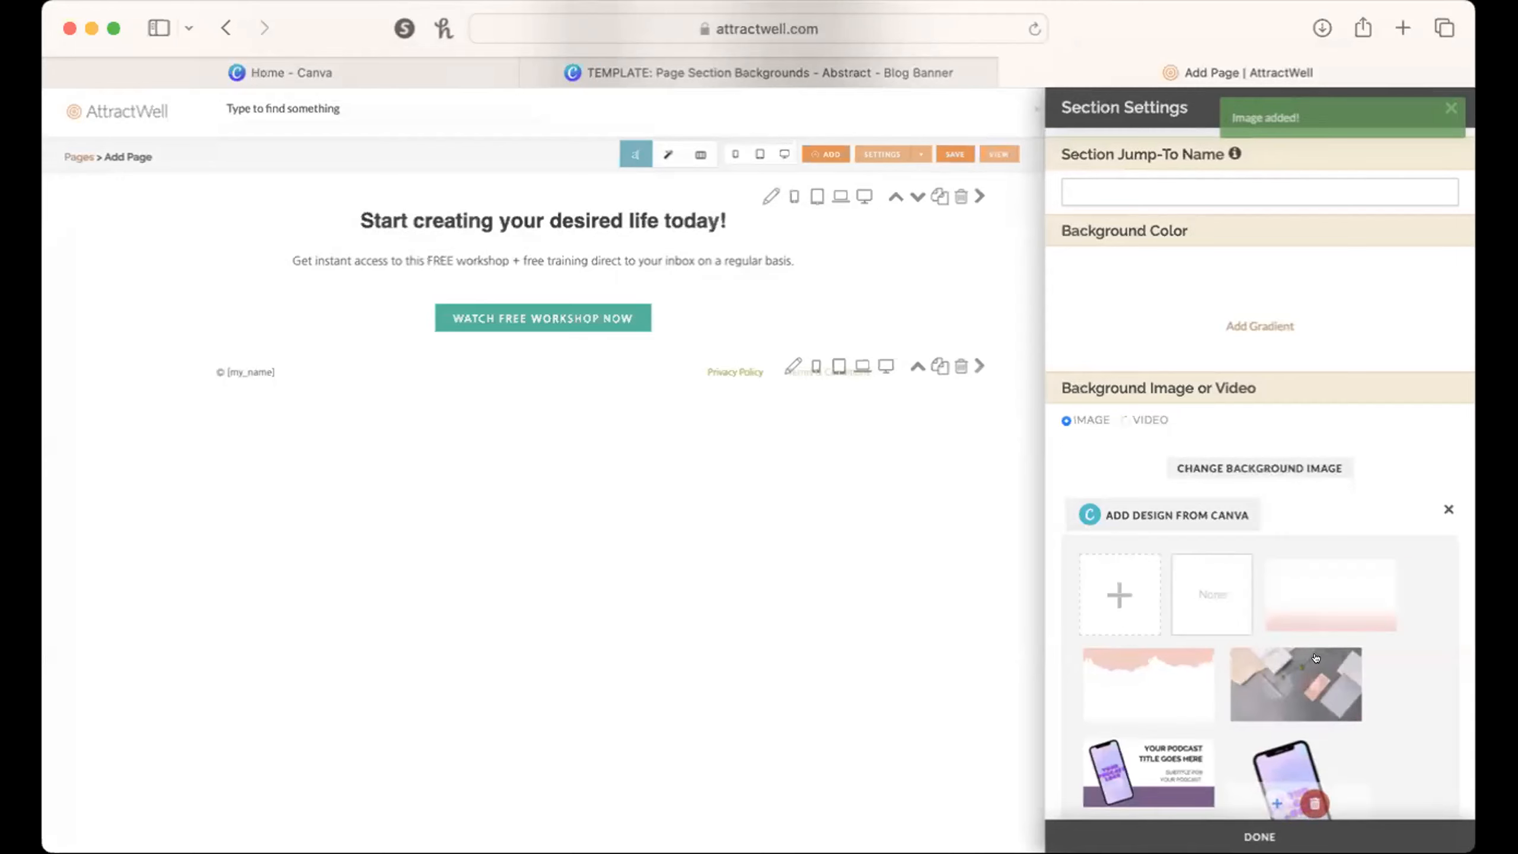
pyautogui.click(1308, 594)
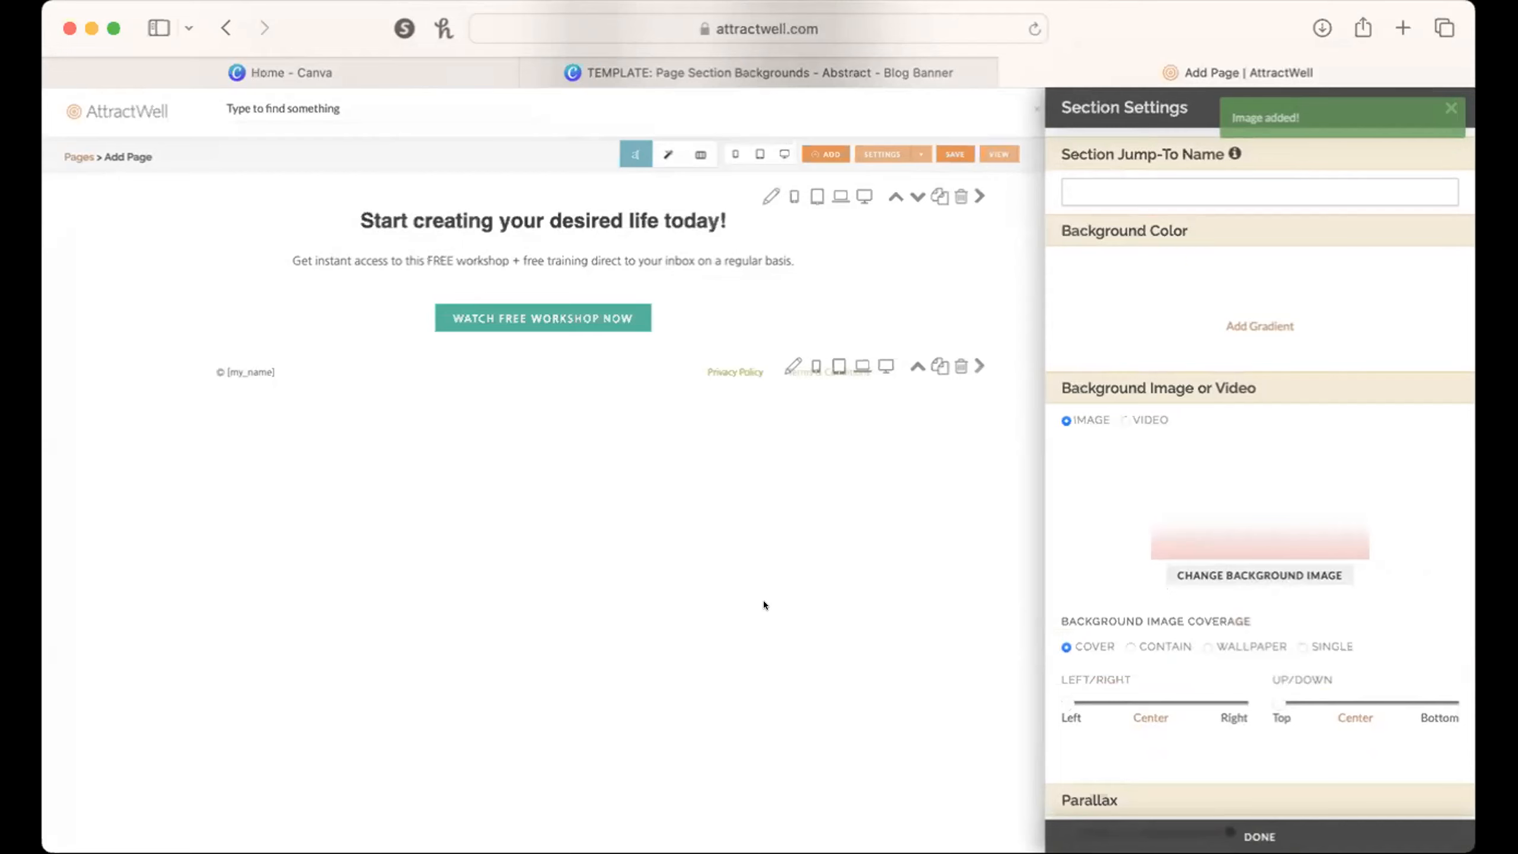
# Step: Center the section's background image horizontally and shift its vertical position from center toward the bottom
pyautogui.scroll(4, 764, 606)
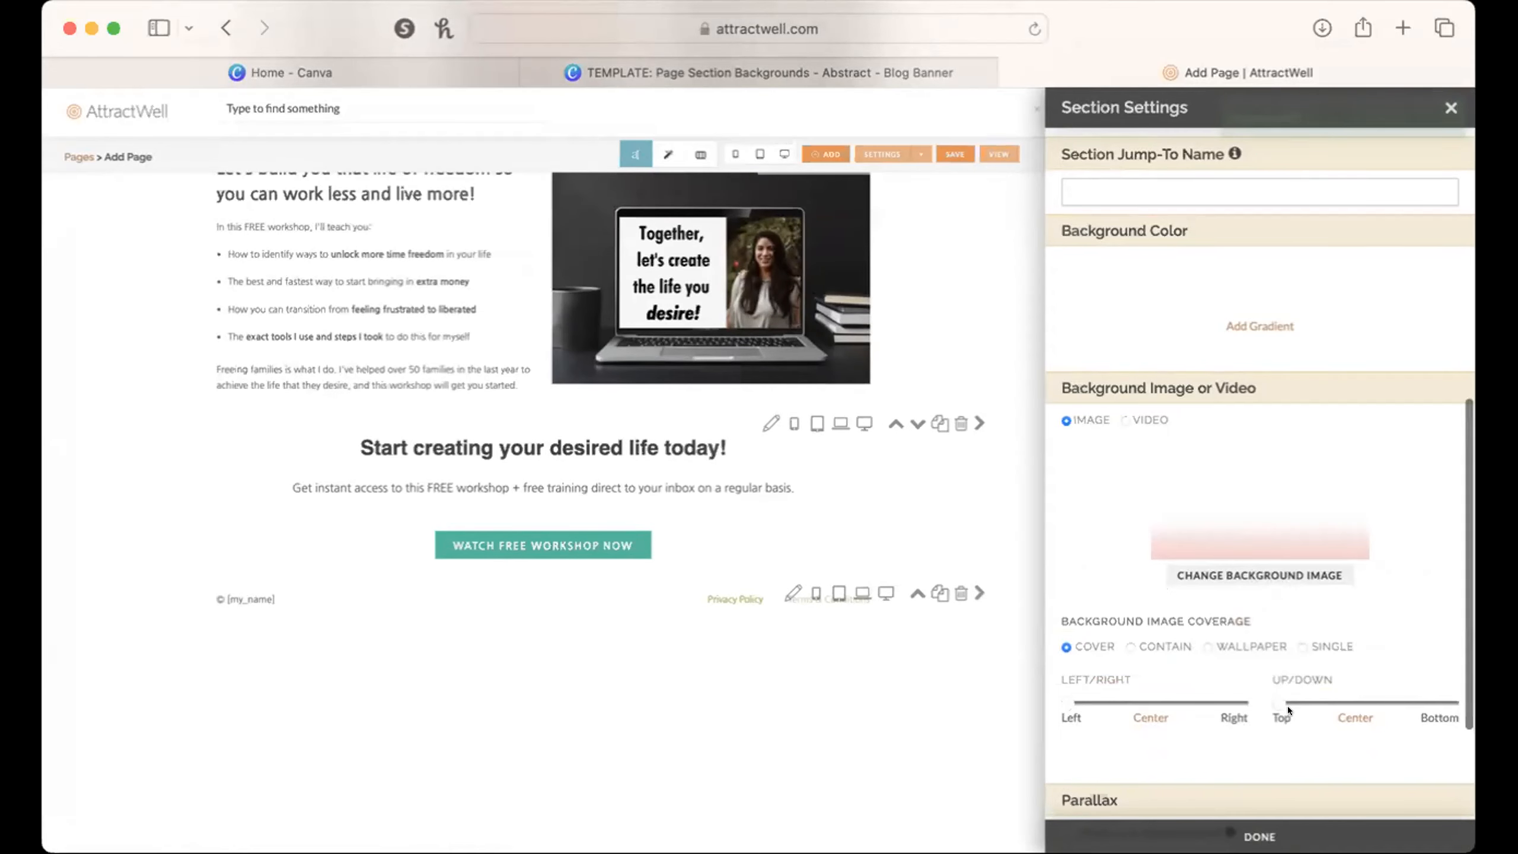
pyautogui.moveTo(1273, 702); pyautogui.dragTo(1291, 701)
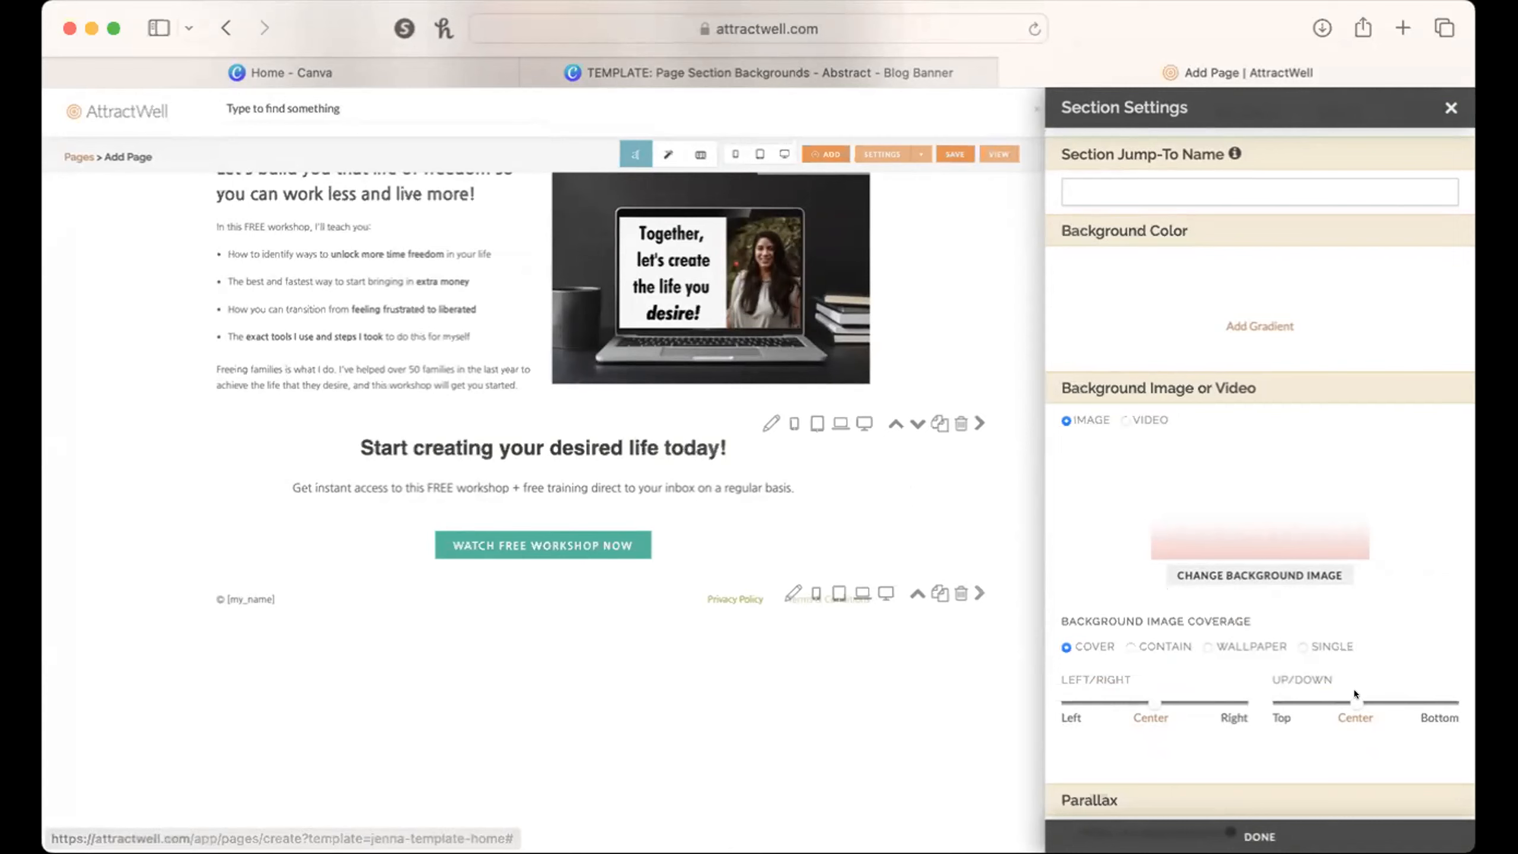
pyautogui.moveTo(1357, 697); pyautogui.dragTo(1411, 694)
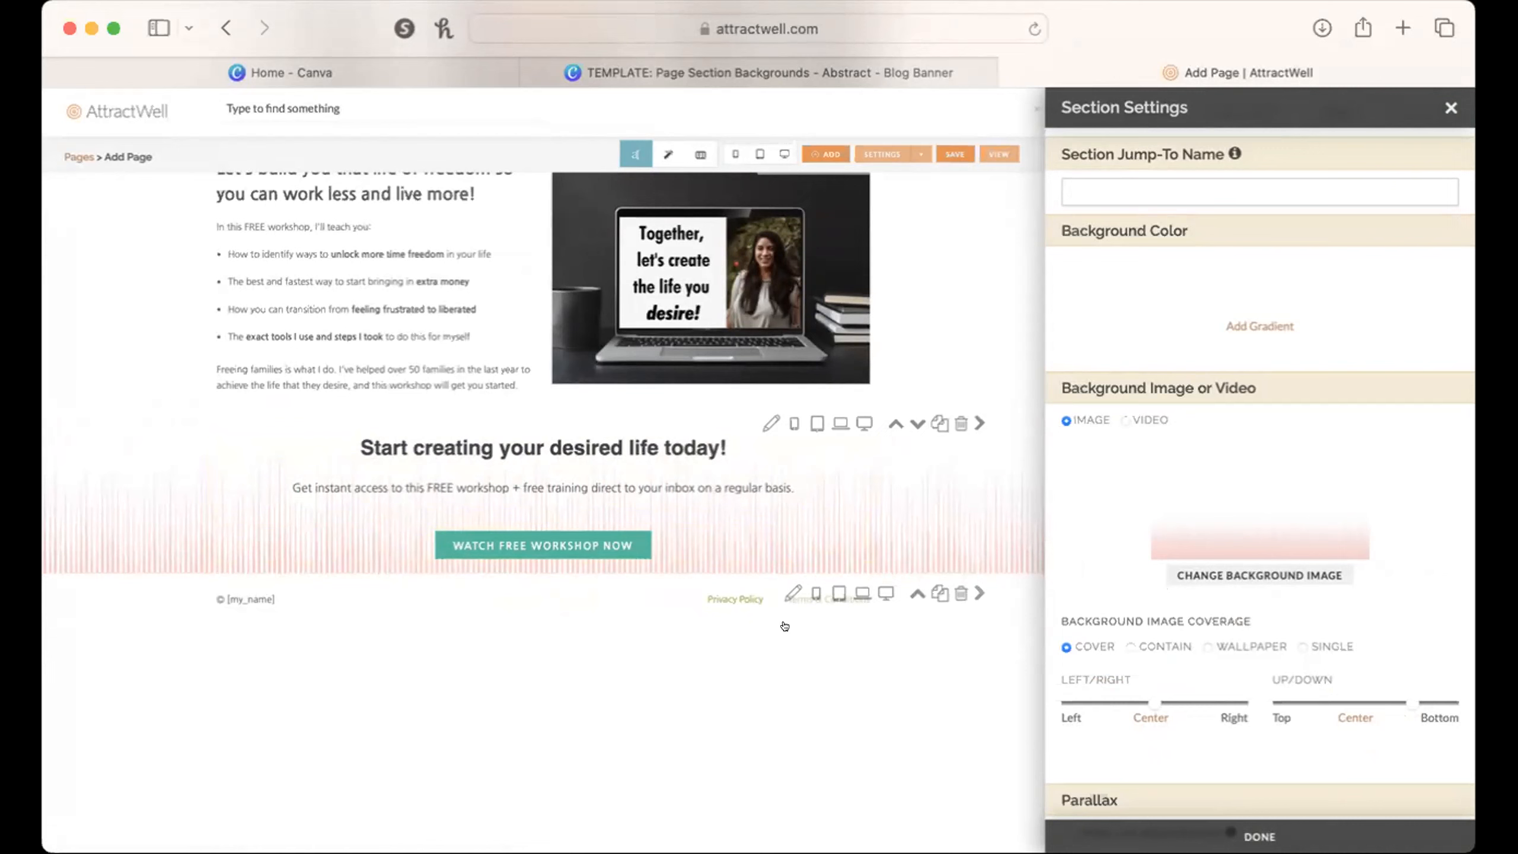
# Step: Close the section settings and review the restyled header and three-column sections of the page
pyautogui.scroll(7, 766, 520)
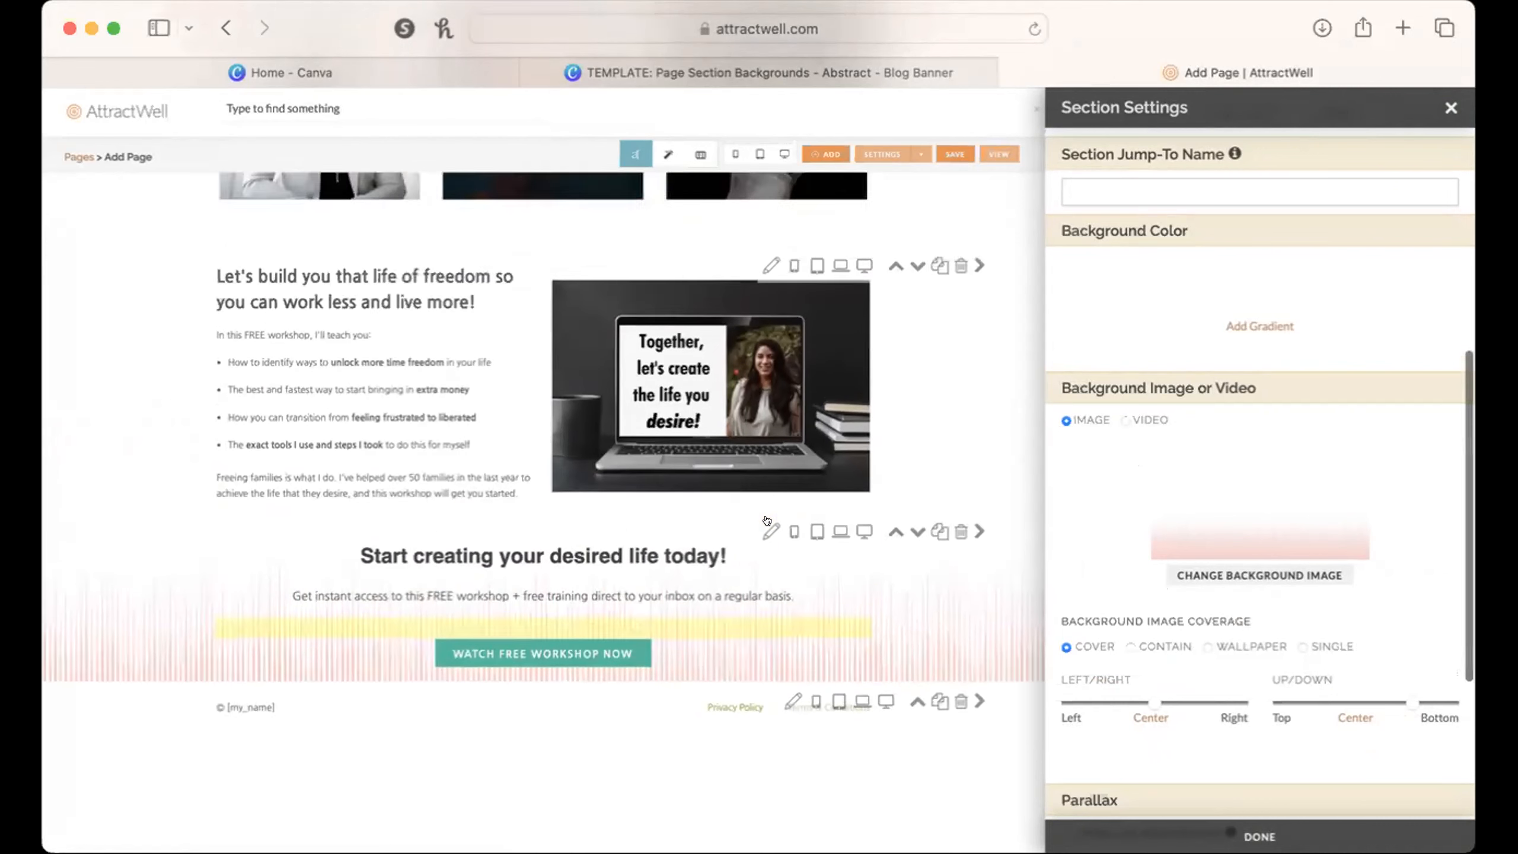
pyautogui.scroll(5, 766, 520)
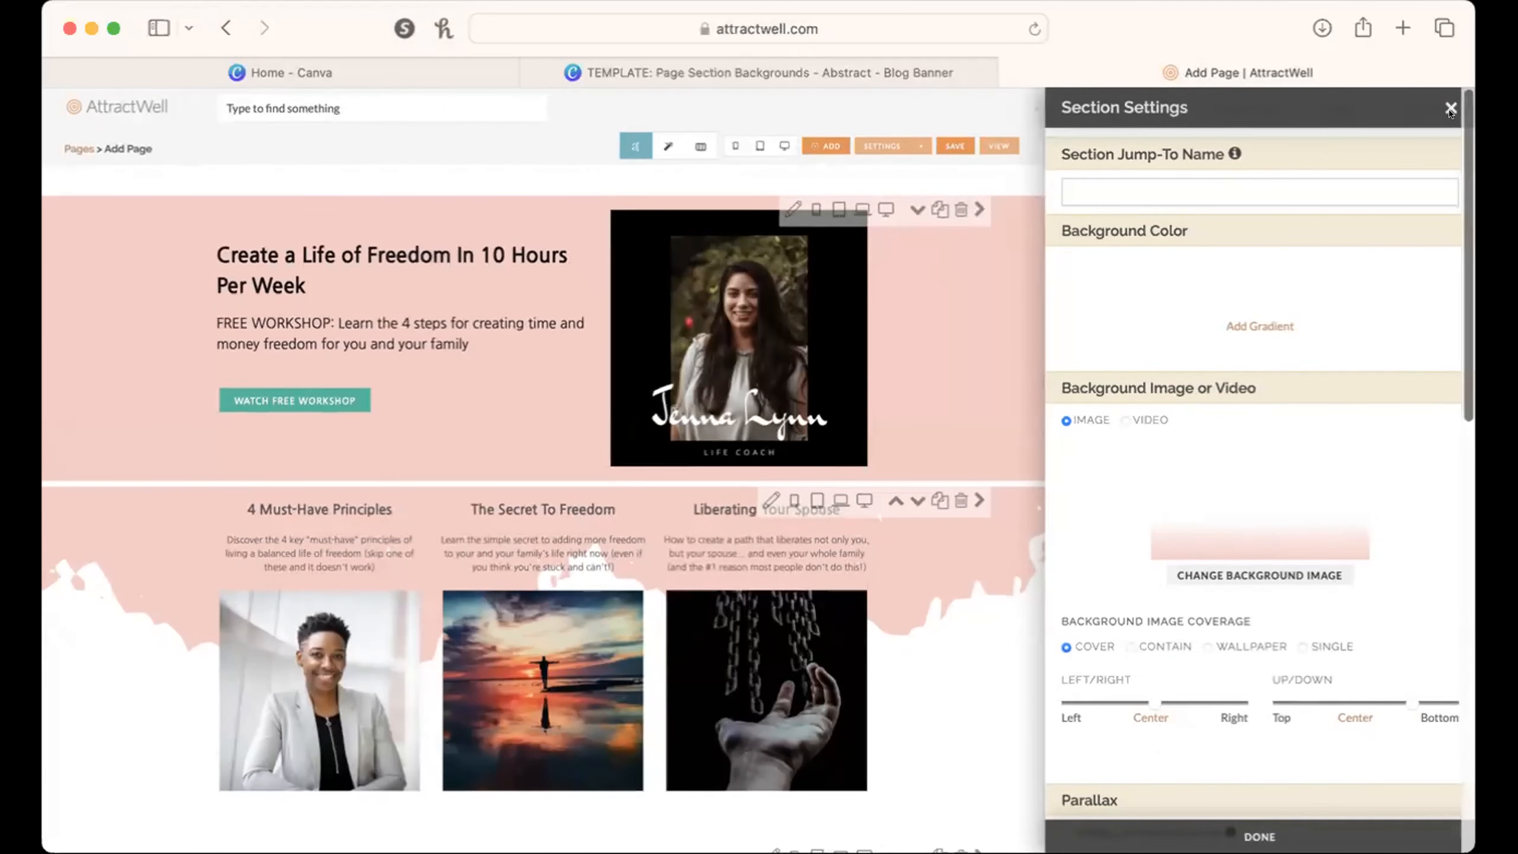
pyautogui.click(1449, 108)
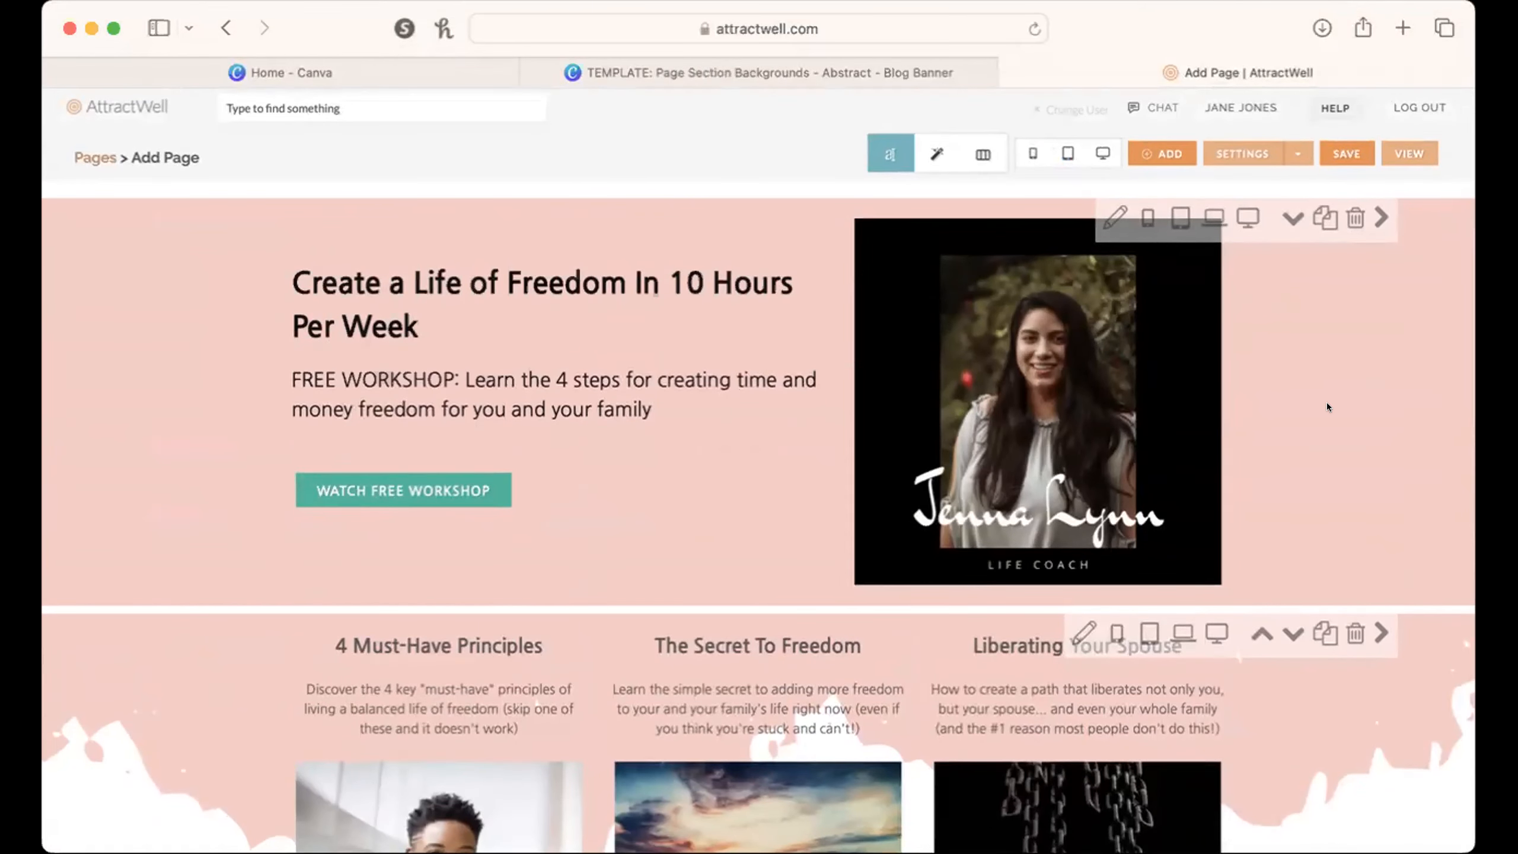
pyautogui.scroll(-8, 1325, 403)
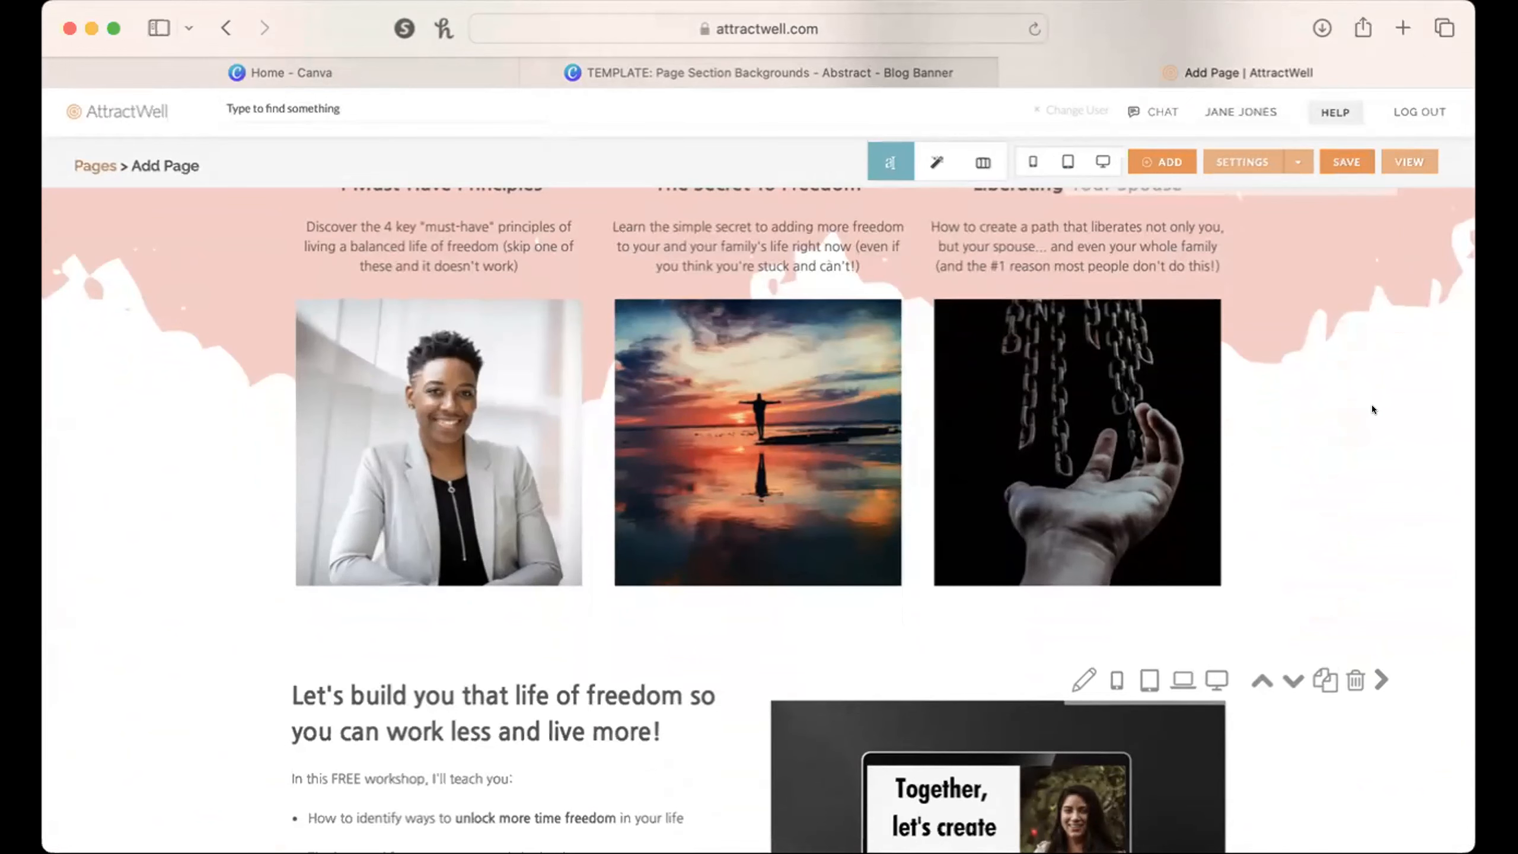
pyautogui.scroll(8, 1370, 405)
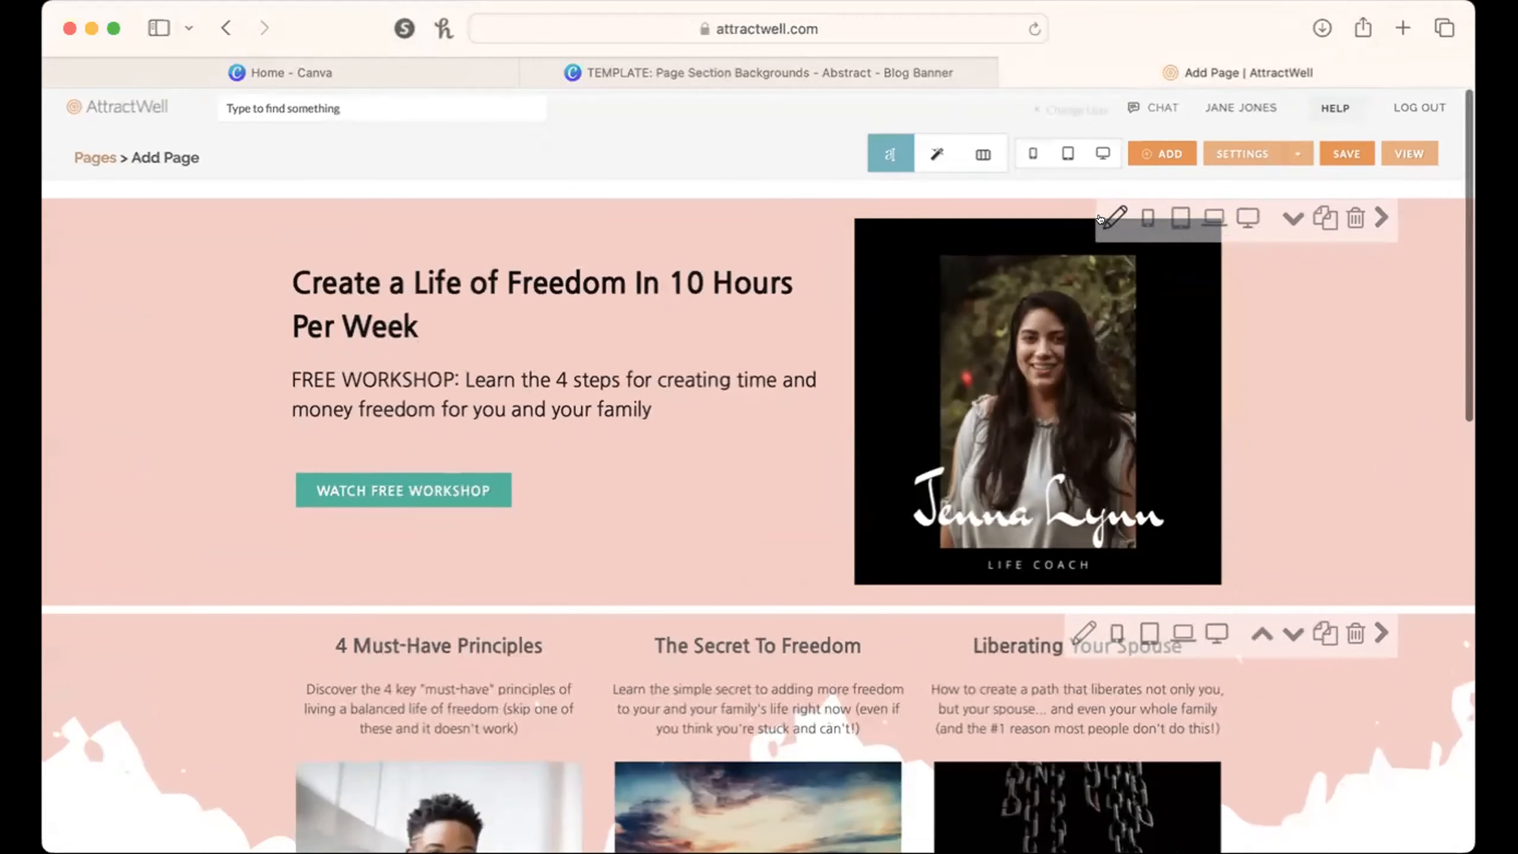
# Step: Open the pink header section's settings and look through its background, padding, visibility and shadow options
pyautogui.click(1116, 221)
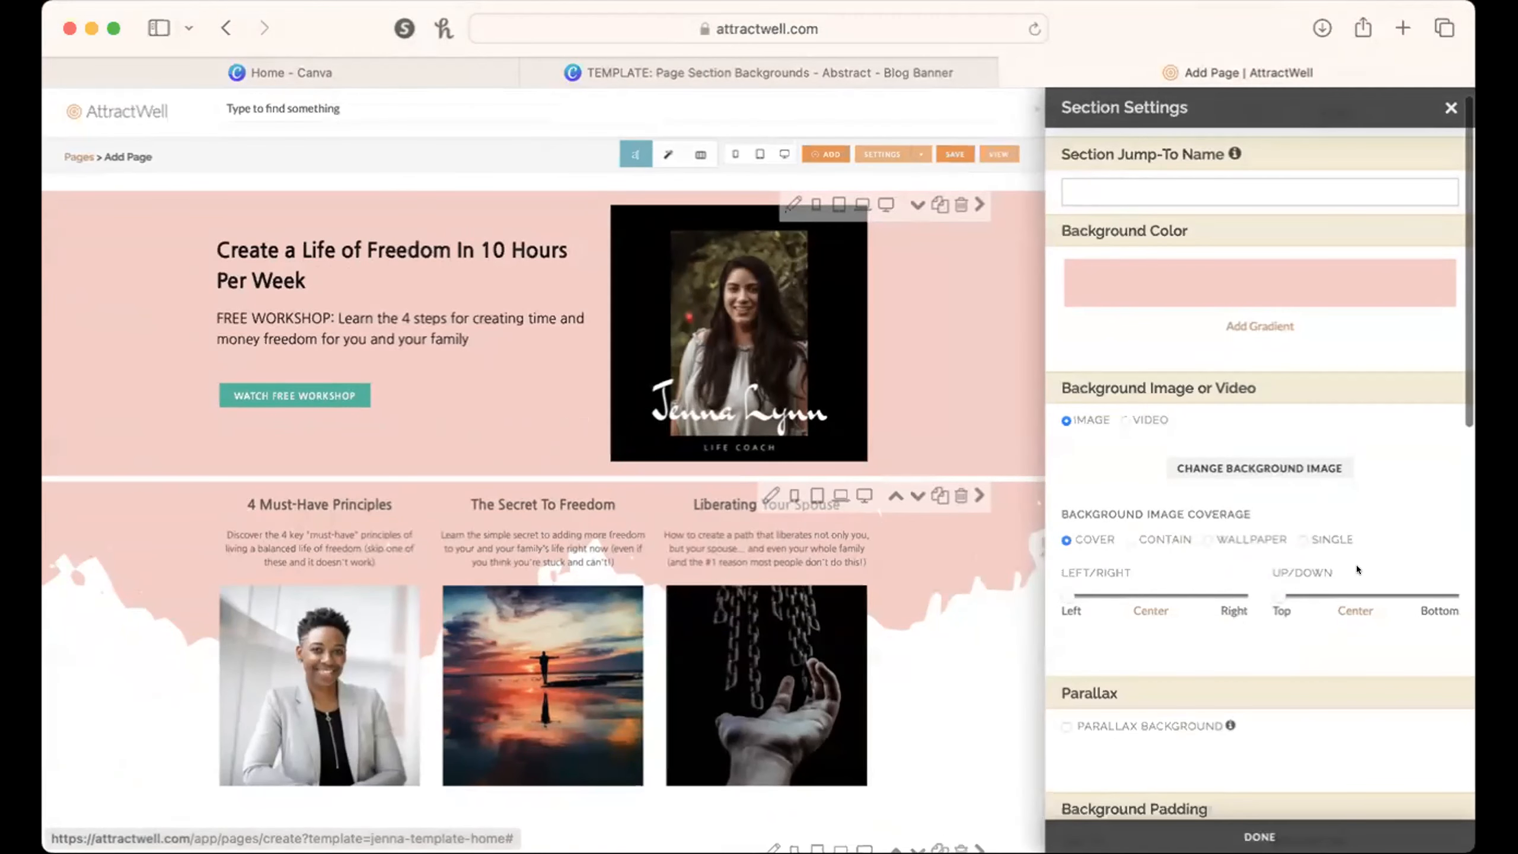
pyautogui.scroll(-3, 1231, 579)
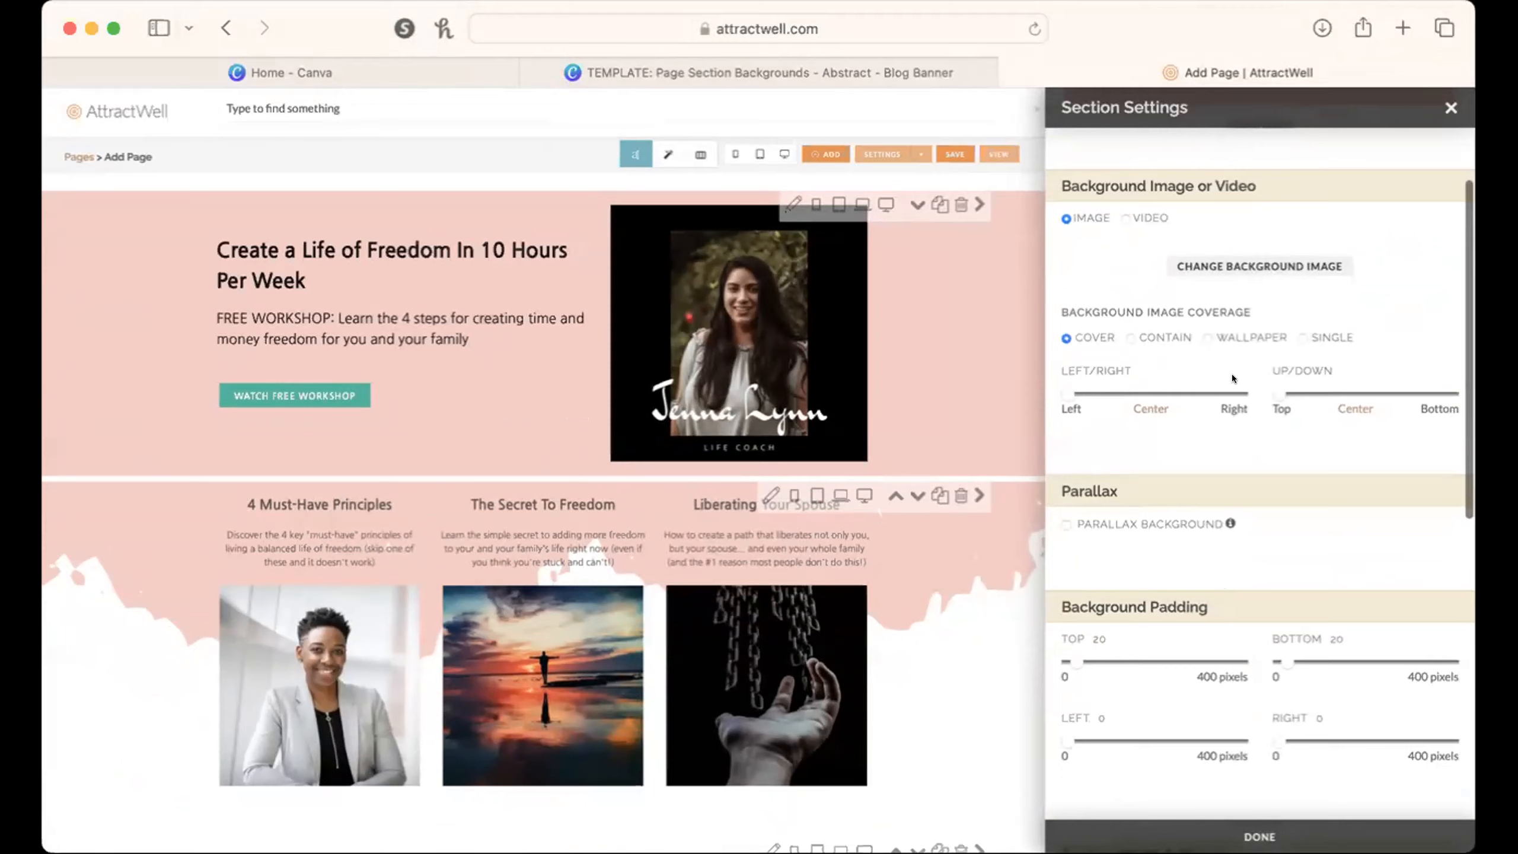
pyautogui.scroll(-9, 1198, 543)
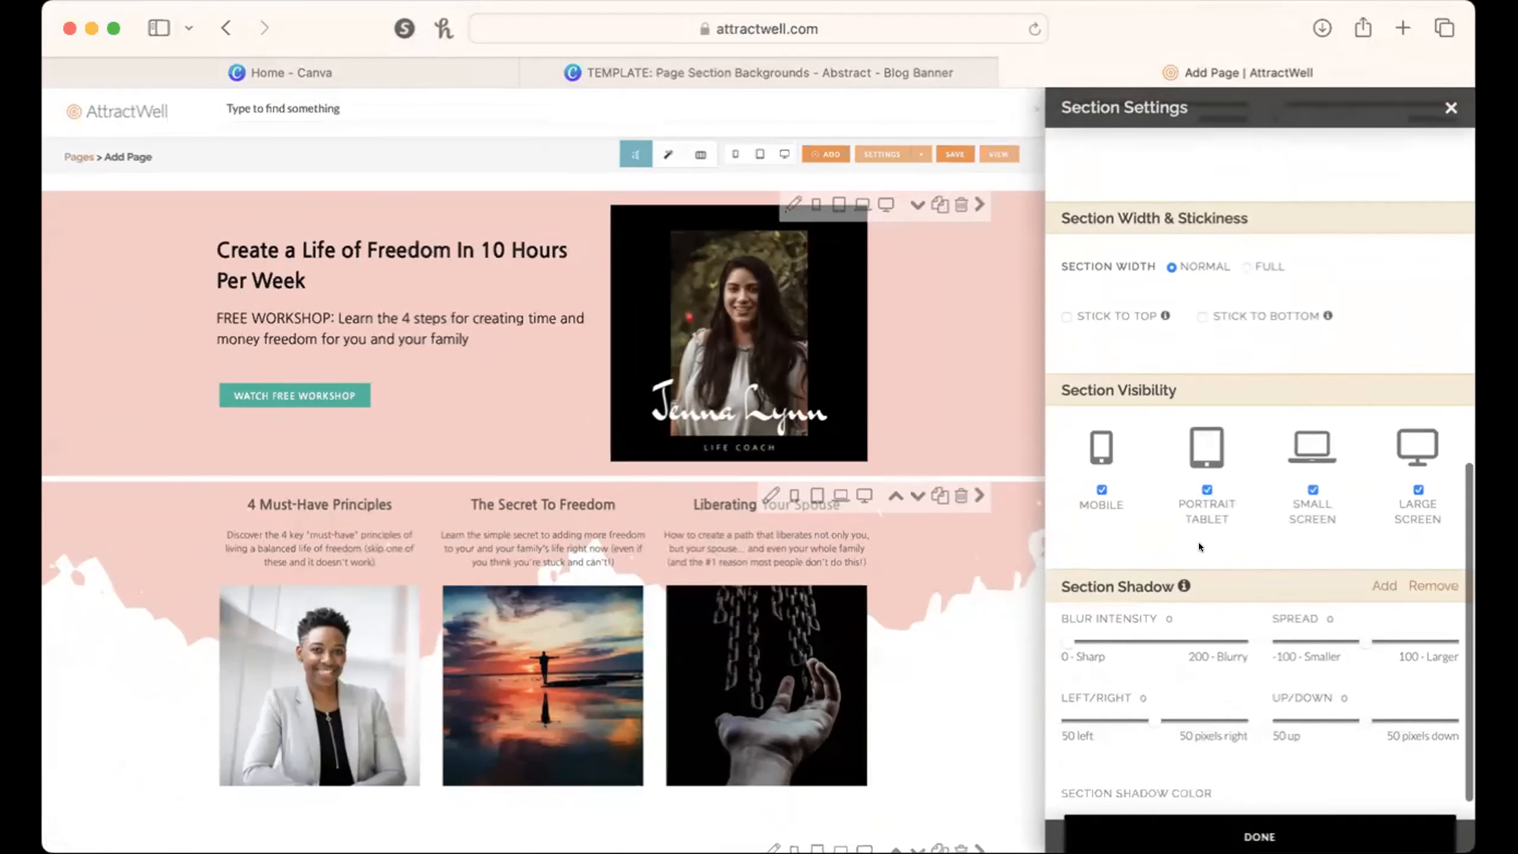
pyautogui.scroll(10, 1198, 542)
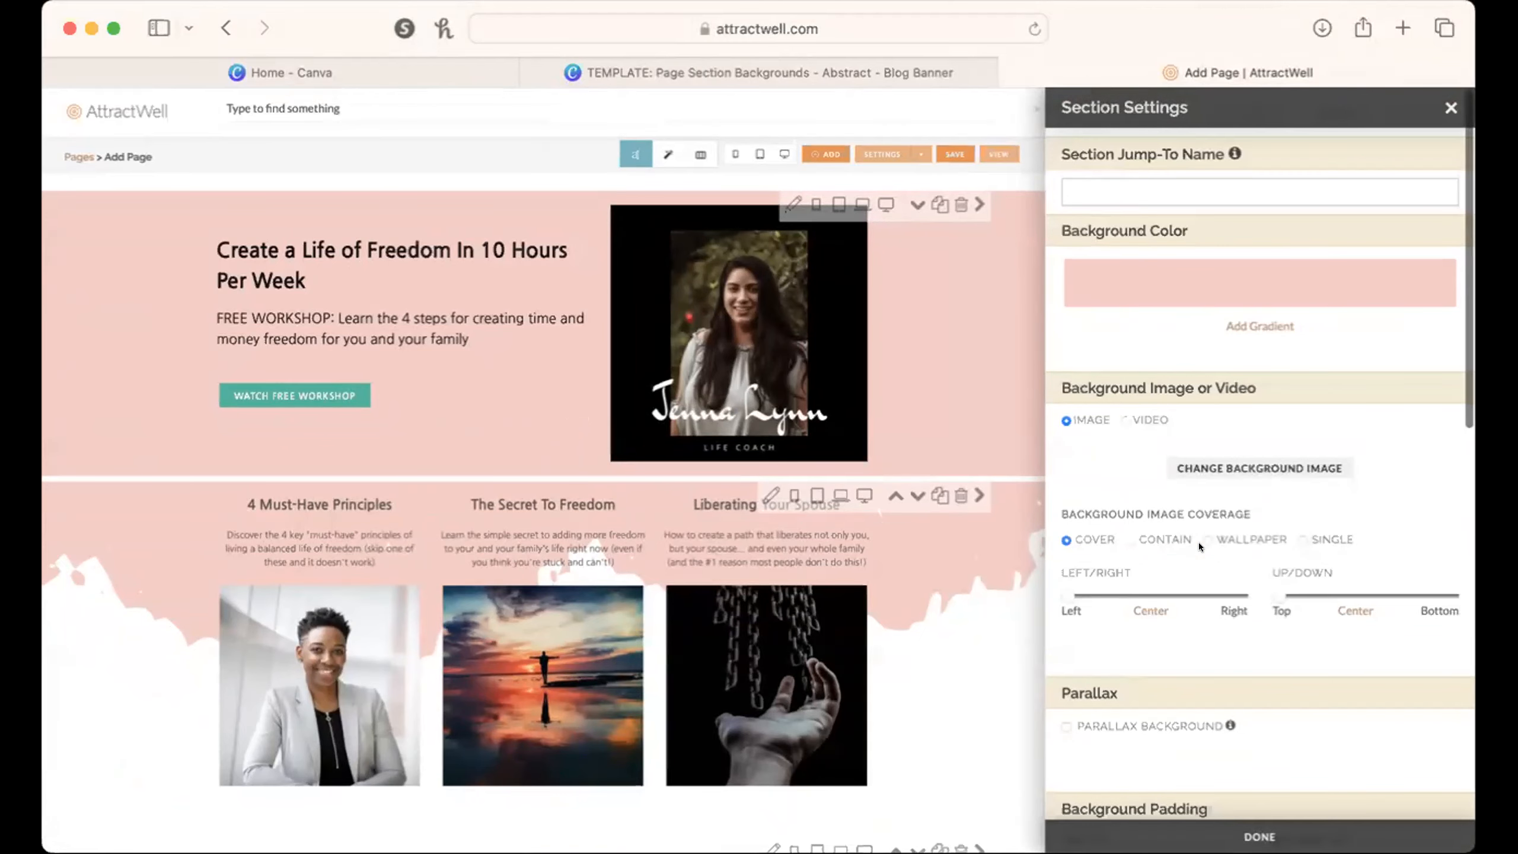
pyautogui.scroll(-4, 1202, 594)
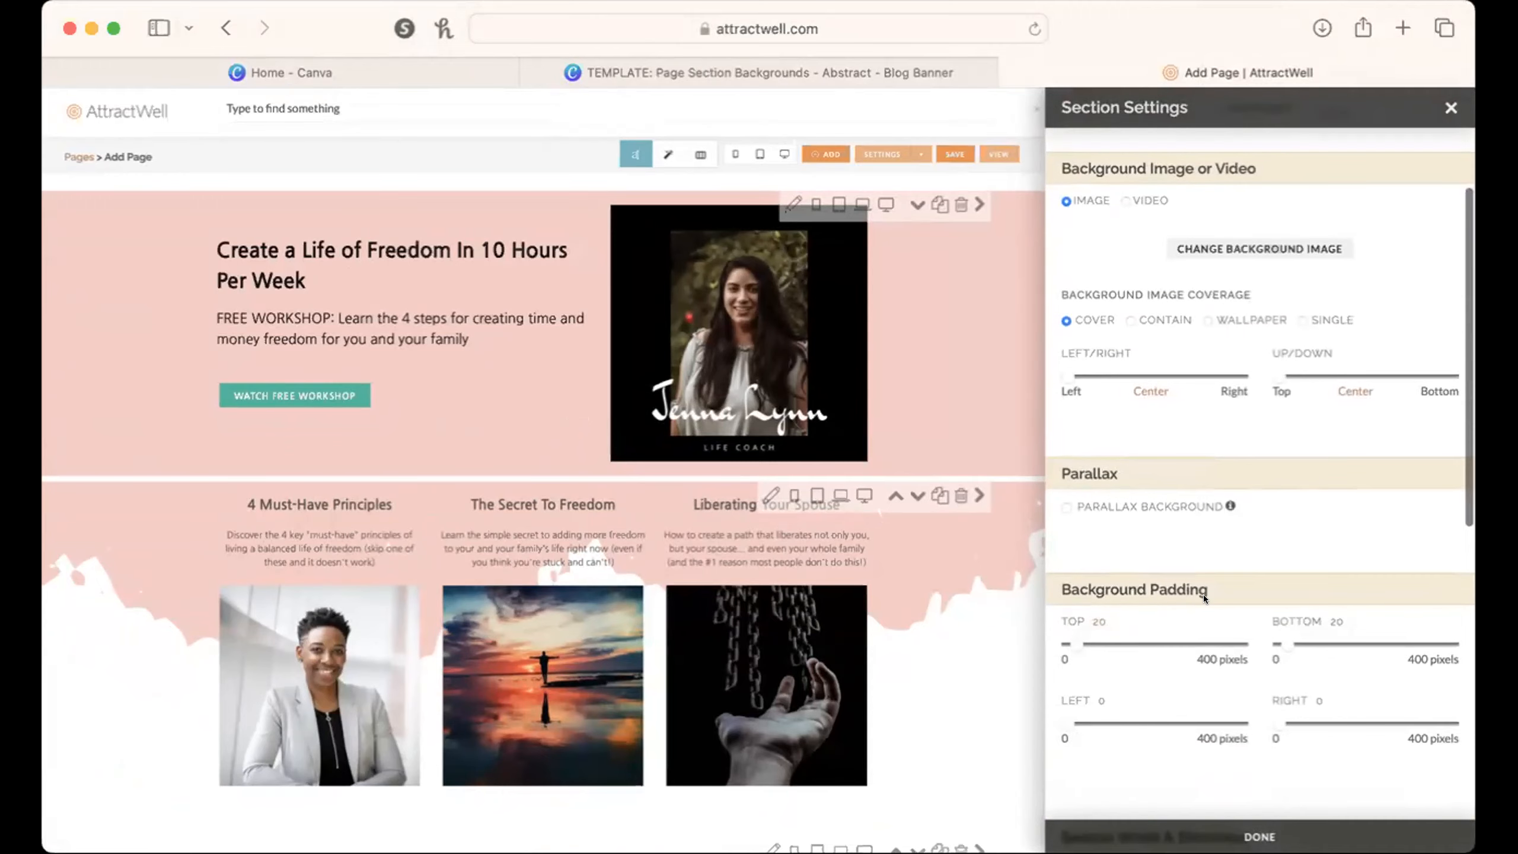
pyautogui.scroll(-1, 1027, 667)
# Step: Remove the pink vertical-line background image from the "Start creating your desired life today!" section
pyautogui.scroll(-9, 1026, 668)
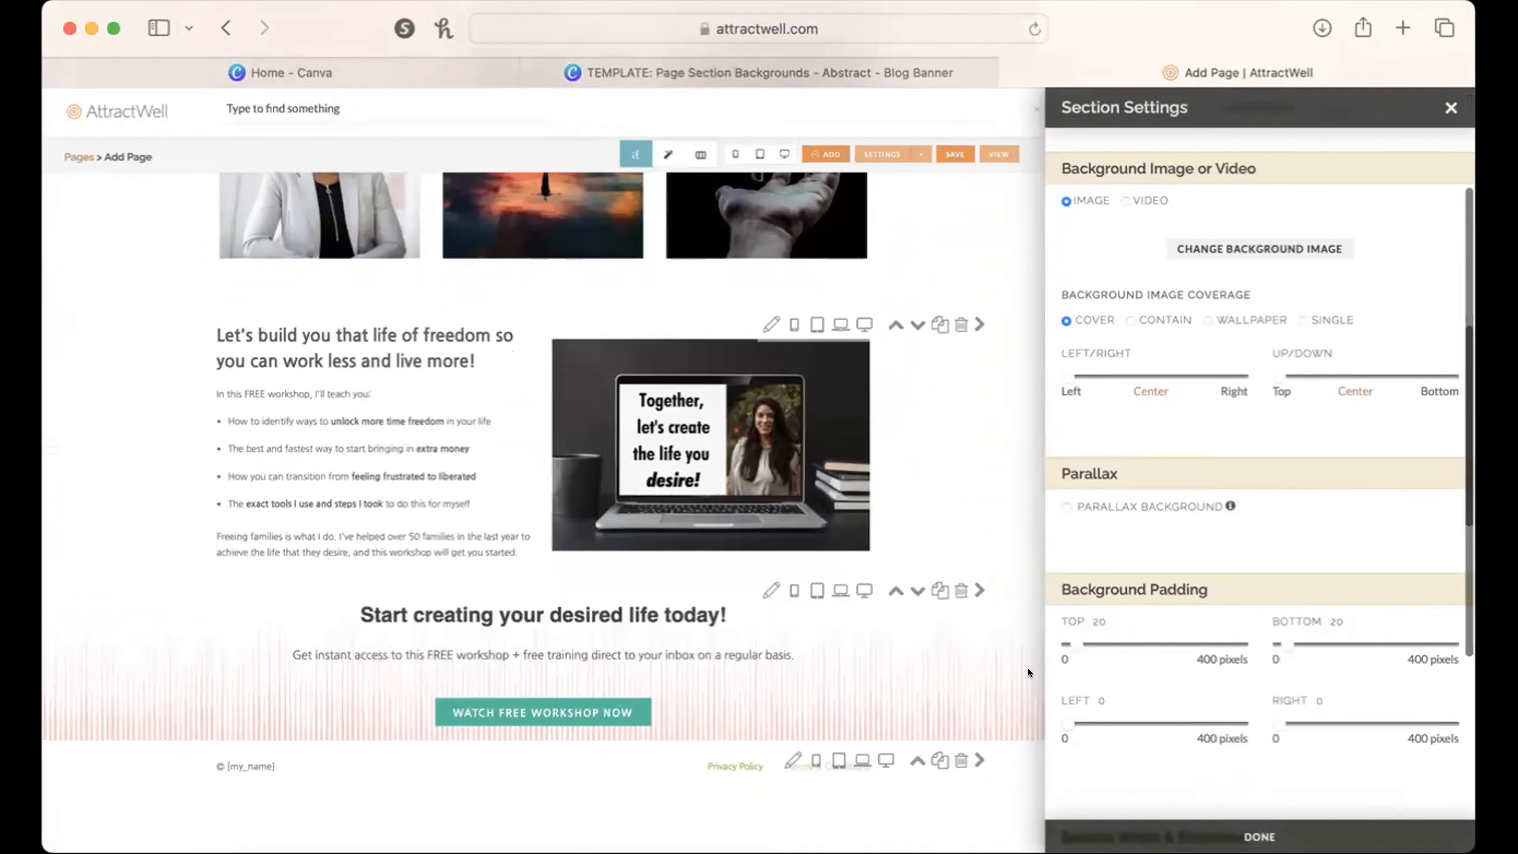
pyautogui.click(768, 589)
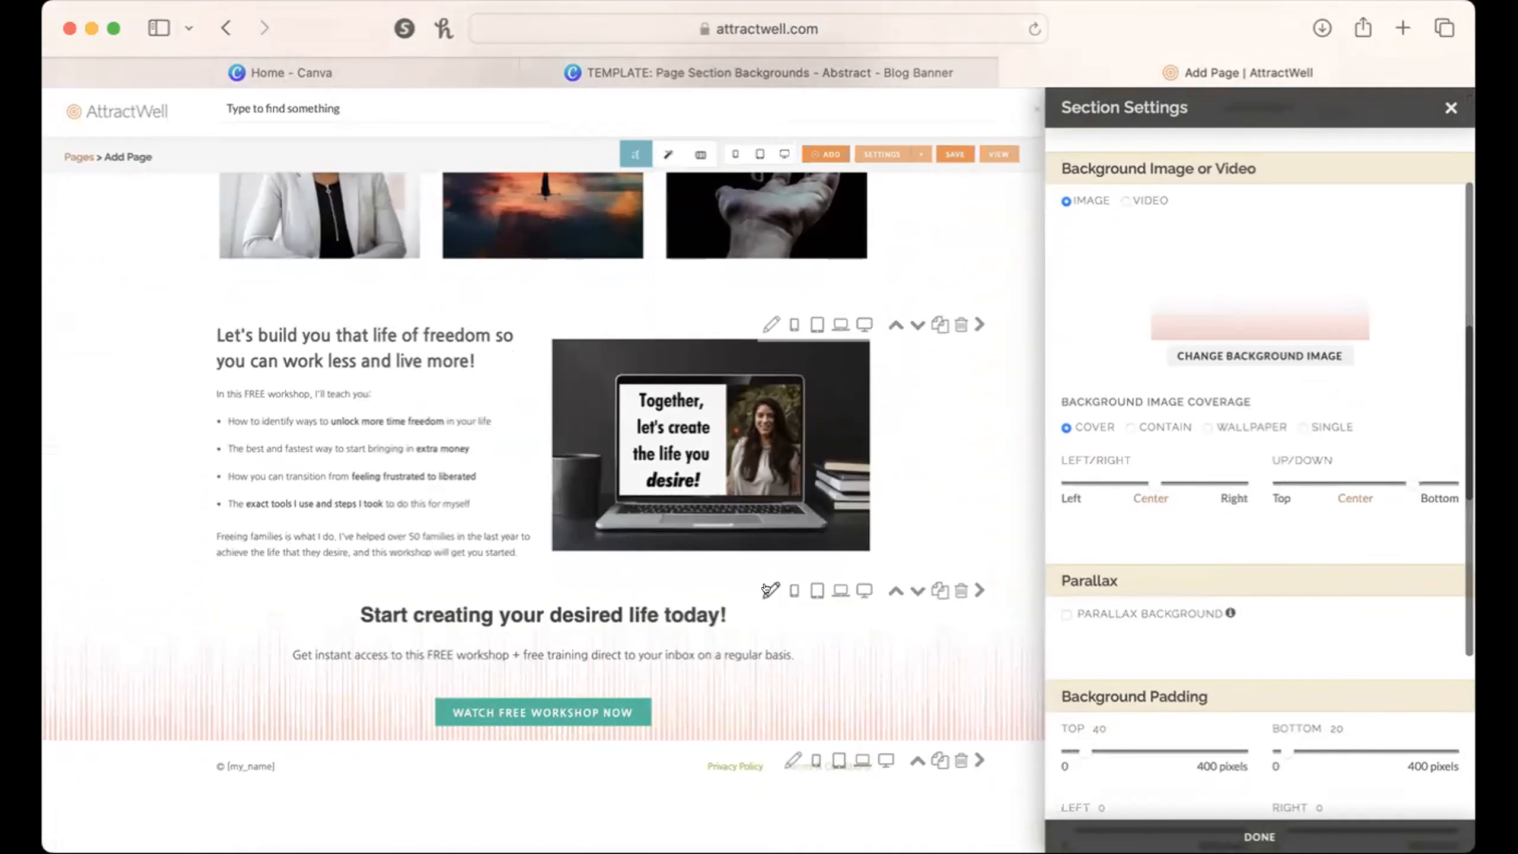
pyautogui.click(1205, 361)
pyautogui.click(1178, 482)
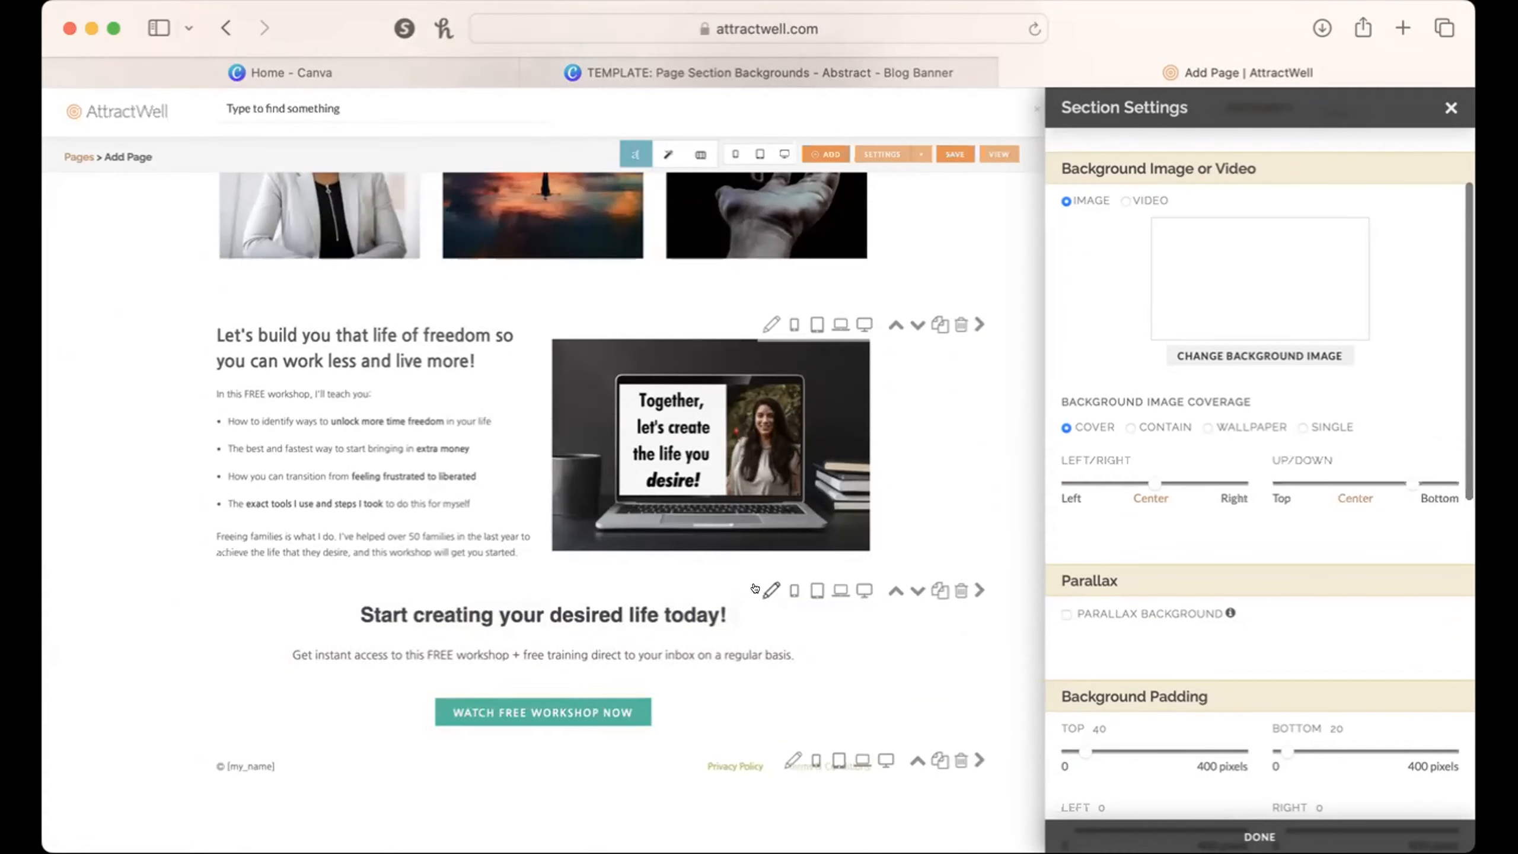
# Step: Give the "Start creating your desired life today!" section a faint black shadow with blur intensity 33, and close its settings
pyautogui.scroll(-10, 1375, 631)
pyautogui.scroll(-3, 1375, 630)
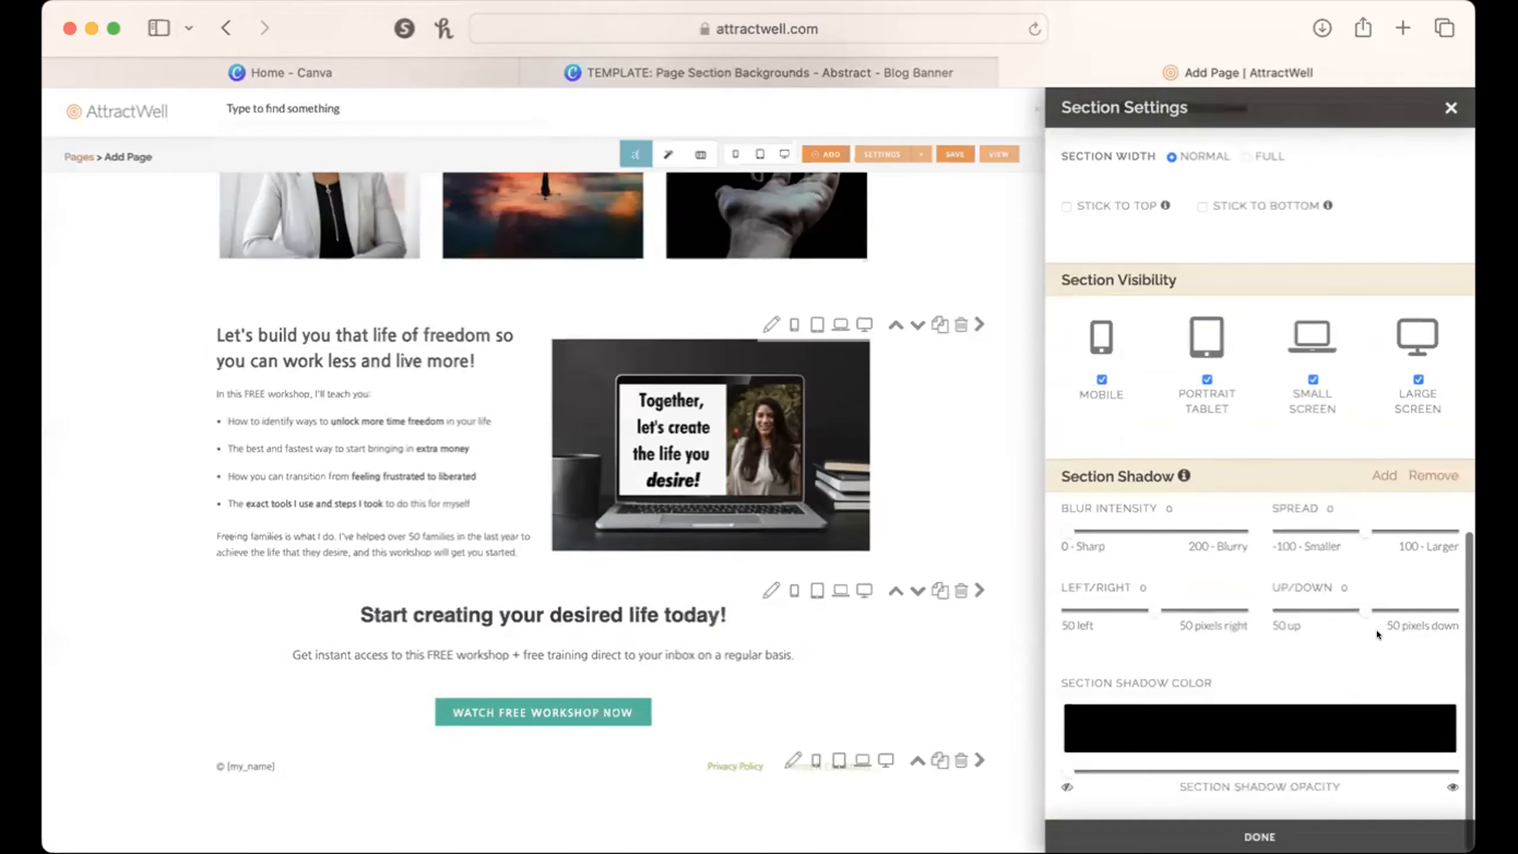
pyautogui.moveTo(1061, 771); pyautogui.dragTo(1117, 770)
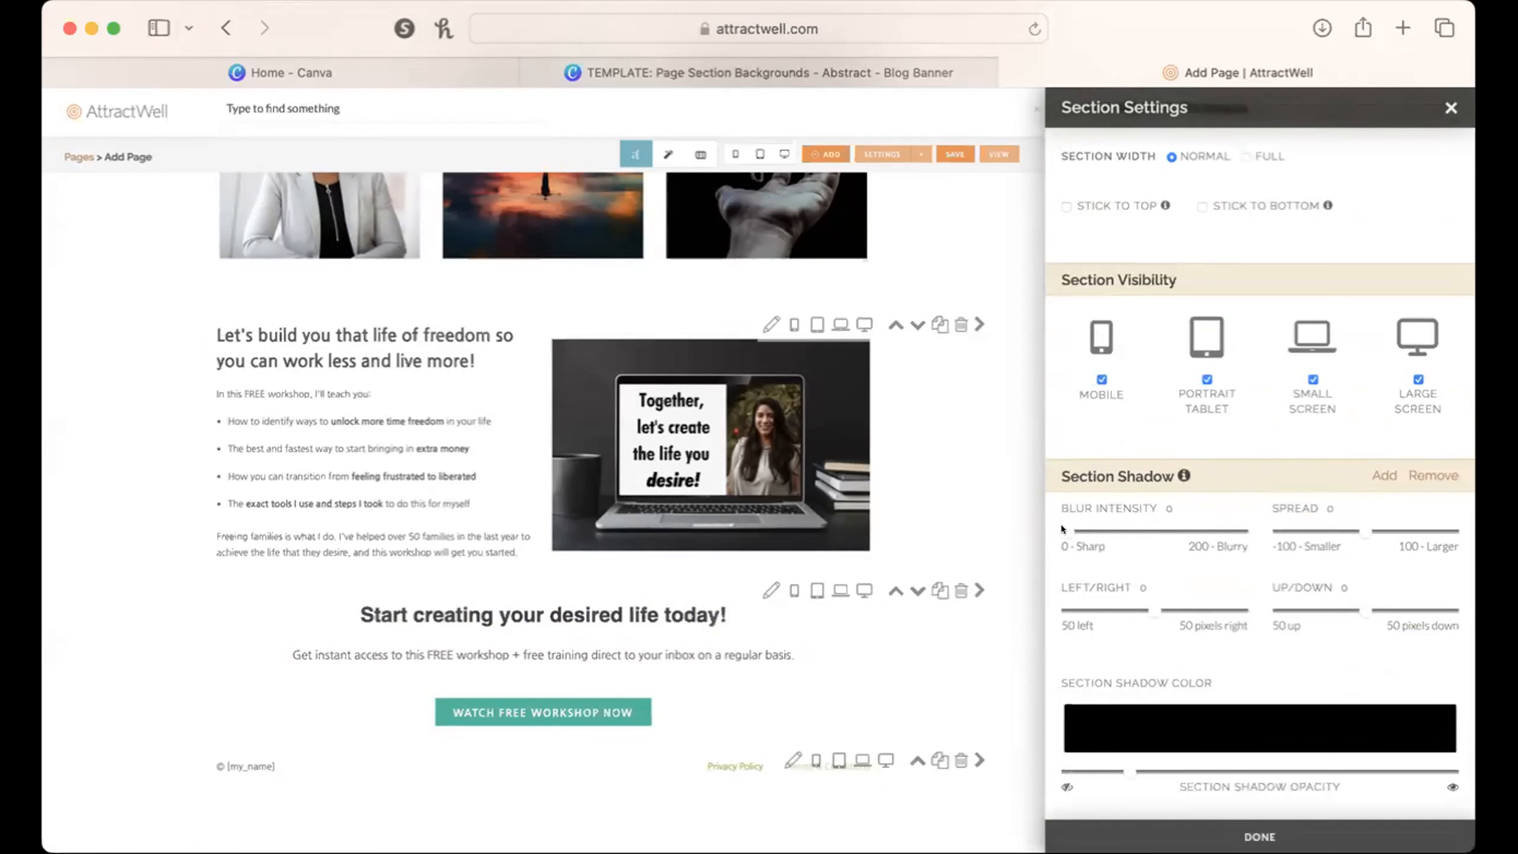
pyautogui.moveTo(1063, 524); pyautogui.dragTo(1093, 530)
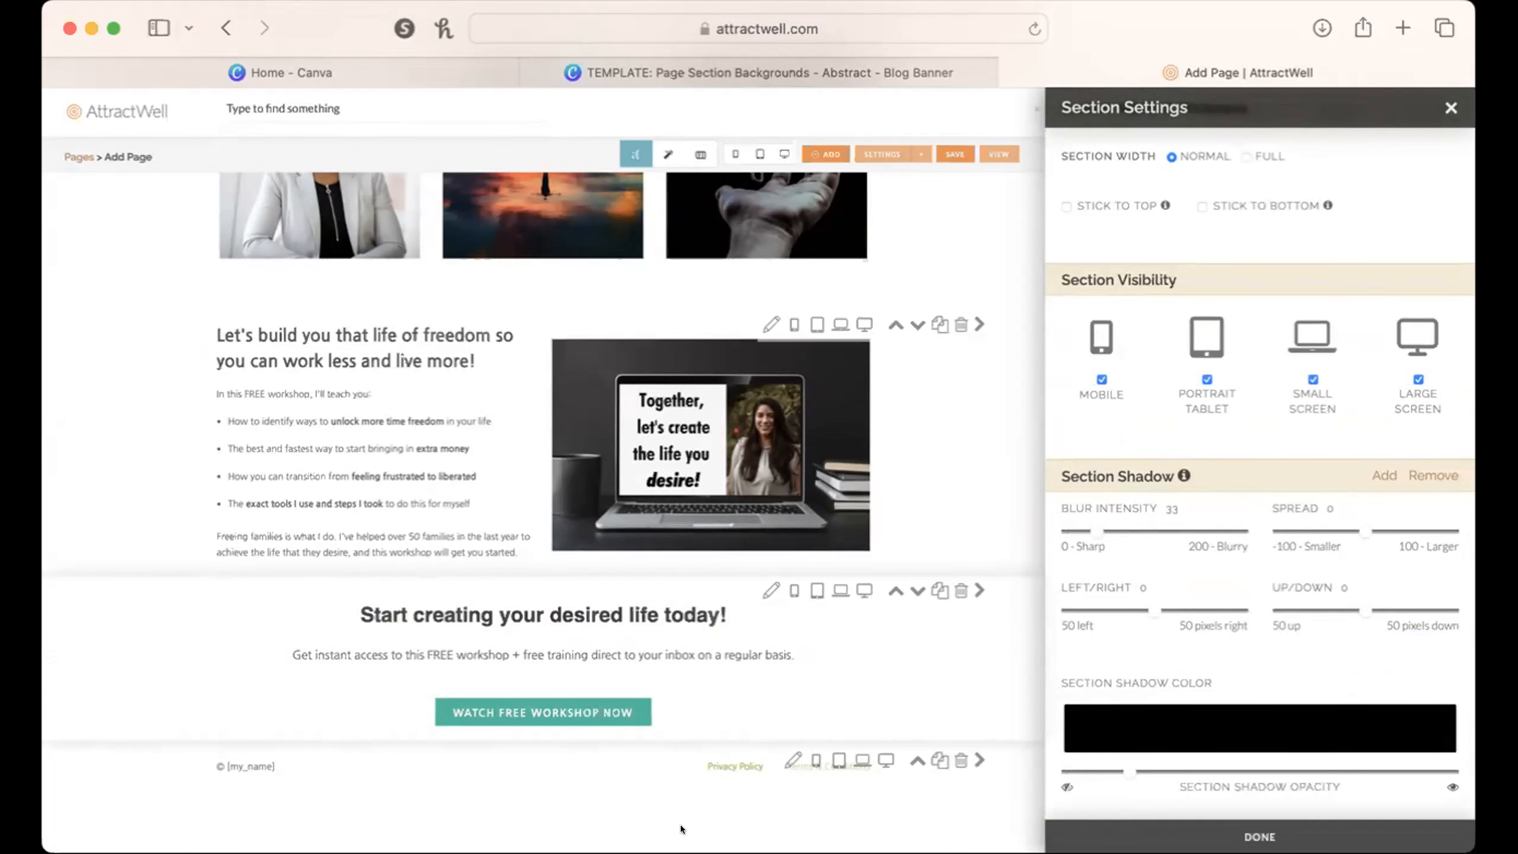
pyautogui.click(1451, 108)
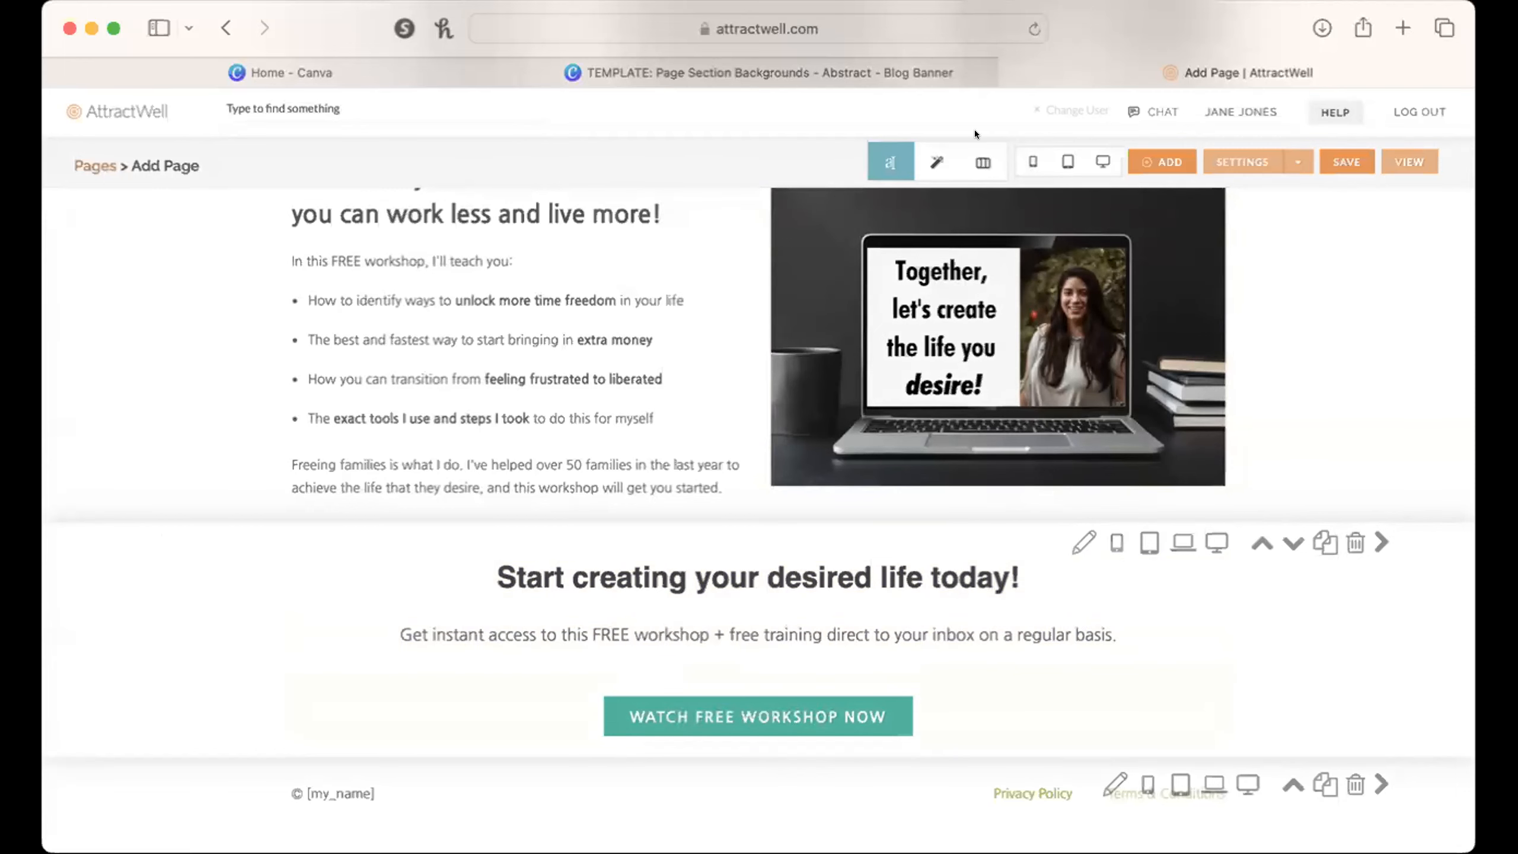
# Step: Add a semi-transparent black element shadow with blur intensity 29 to the photo under "4 Must-Have Principles" and review it on the page
pyautogui.click(930, 155)
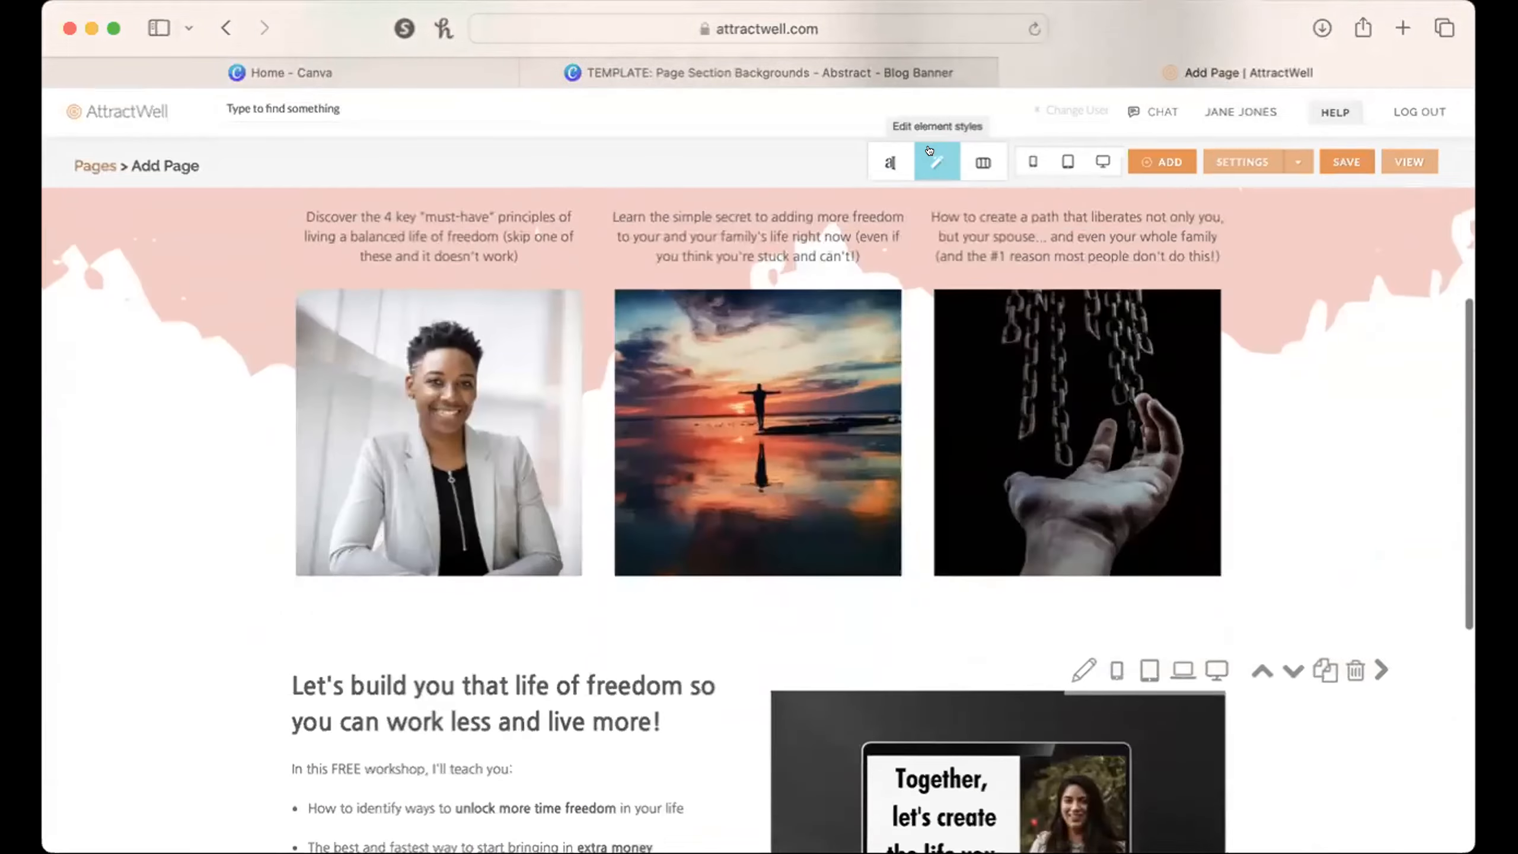
pyautogui.scroll(2, 929, 151)
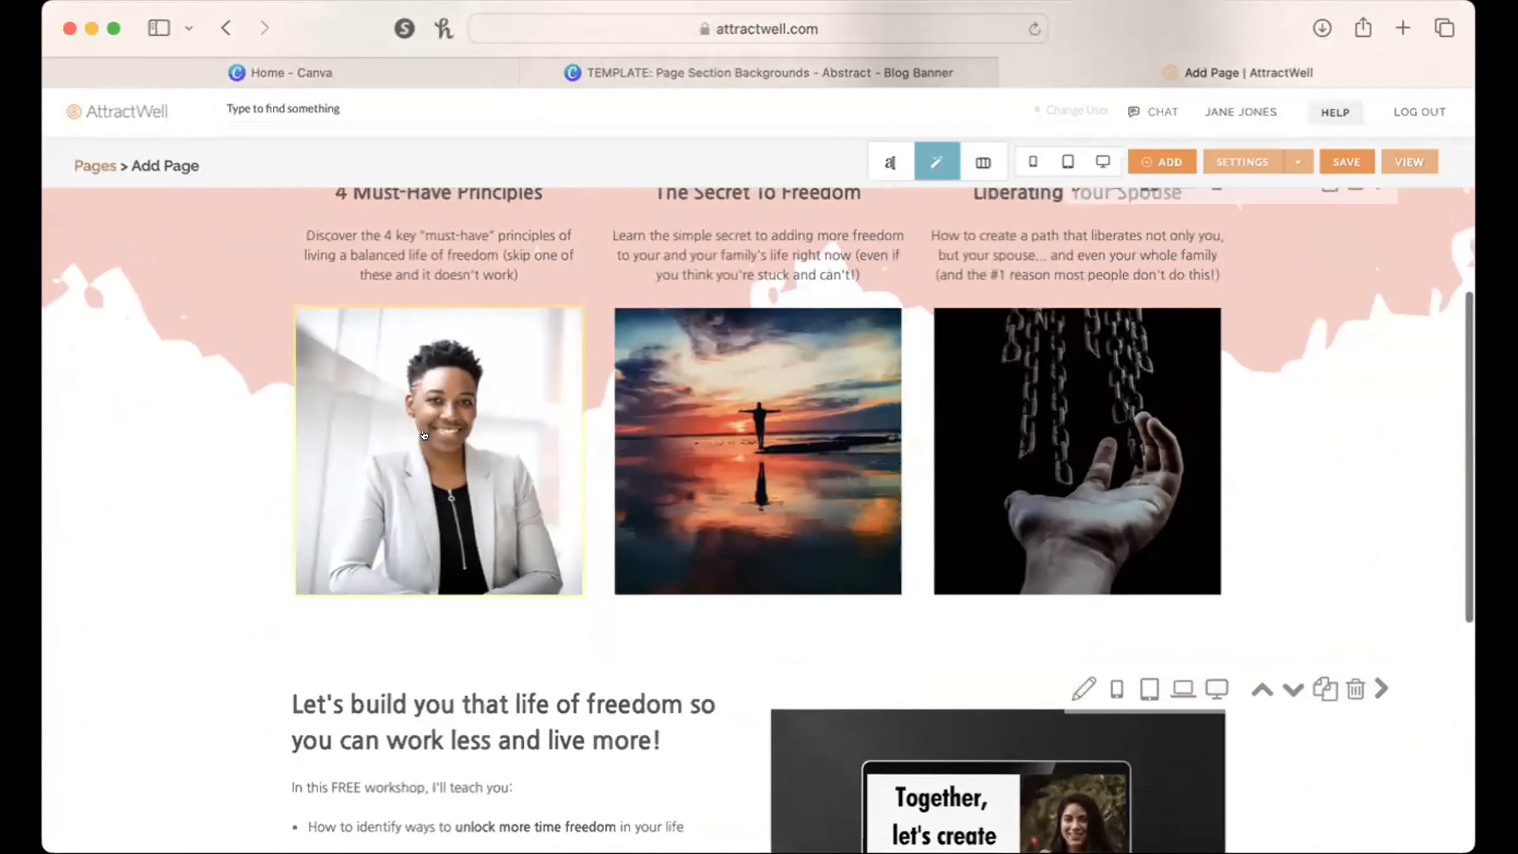
pyautogui.click(424, 434)
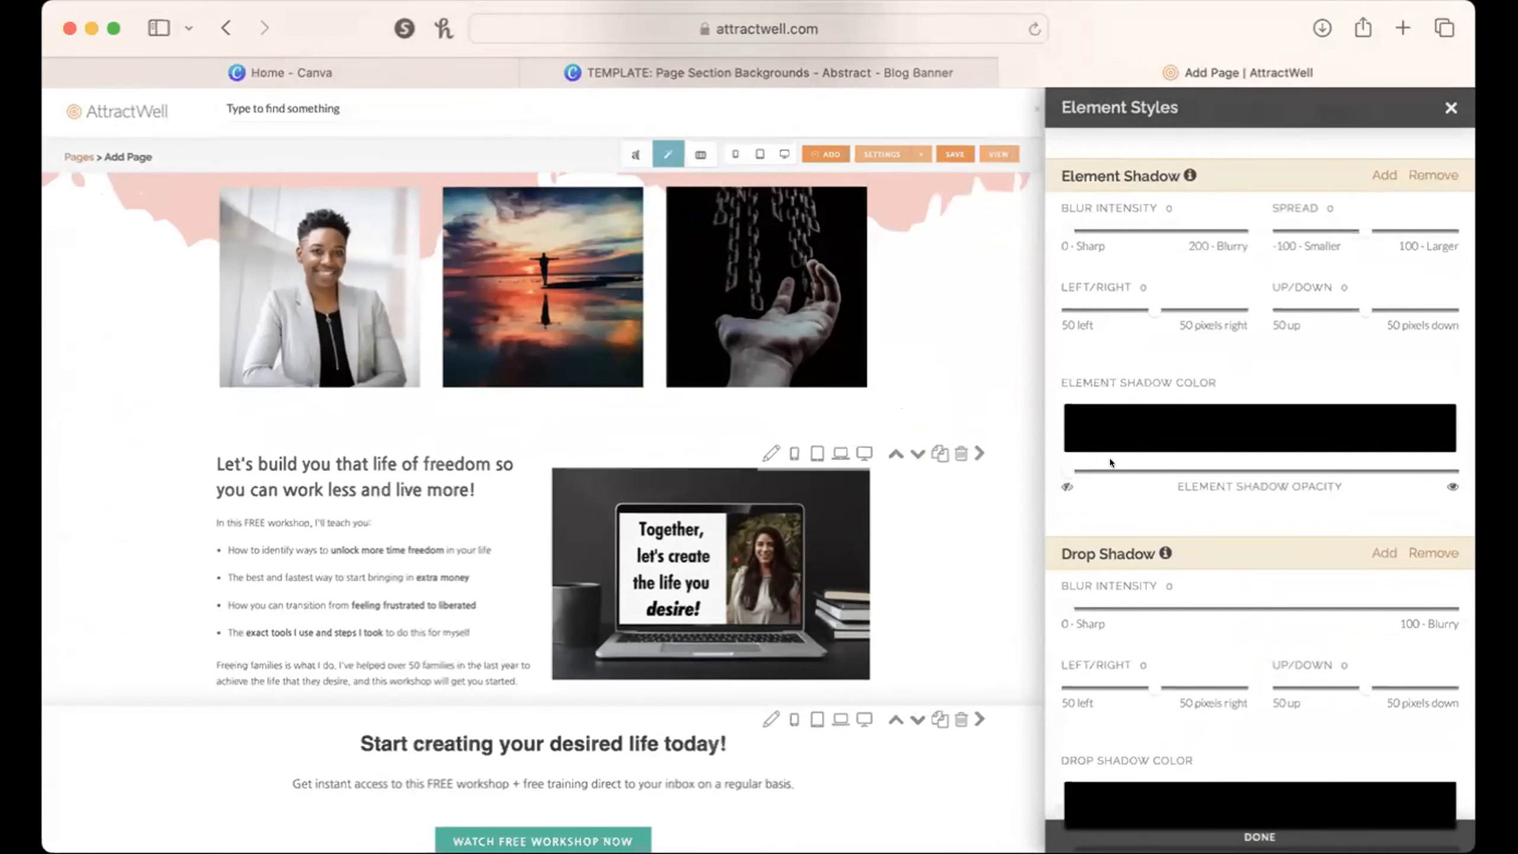
pyautogui.moveTo(1062, 465); pyautogui.dragTo(1134, 466)
pyautogui.moveTo(1061, 230)
pyautogui.mouseDown()
pyautogui.moveTo(1115, 230)
pyautogui.moveTo(1024, 216)
pyautogui.moveTo(1081, 220)
pyautogui.mouseUp()
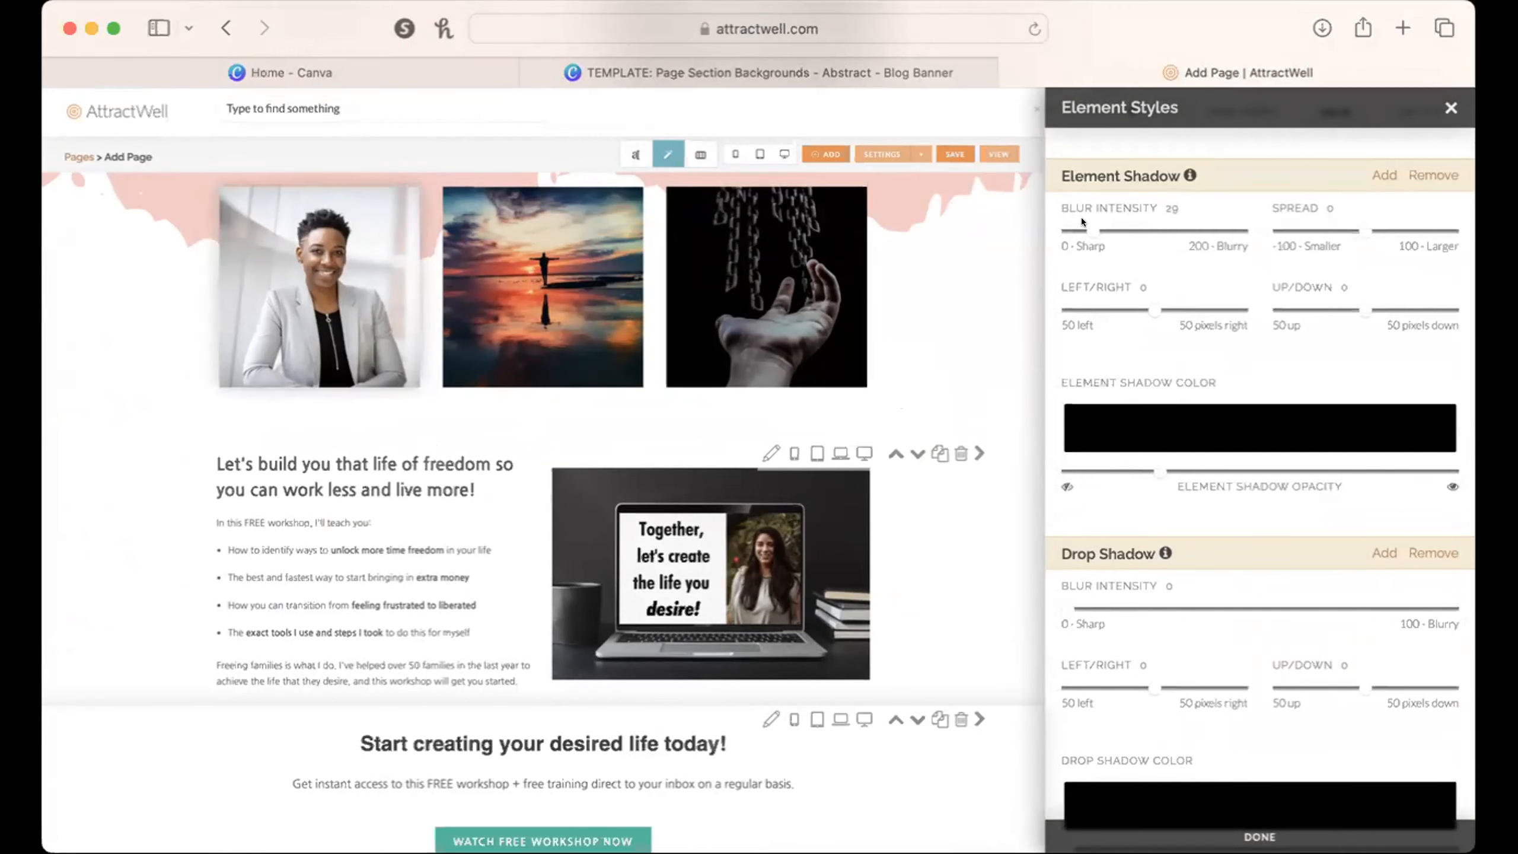
pyautogui.click(1447, 108)
pyautogui.scroll(-1, 795, 551)
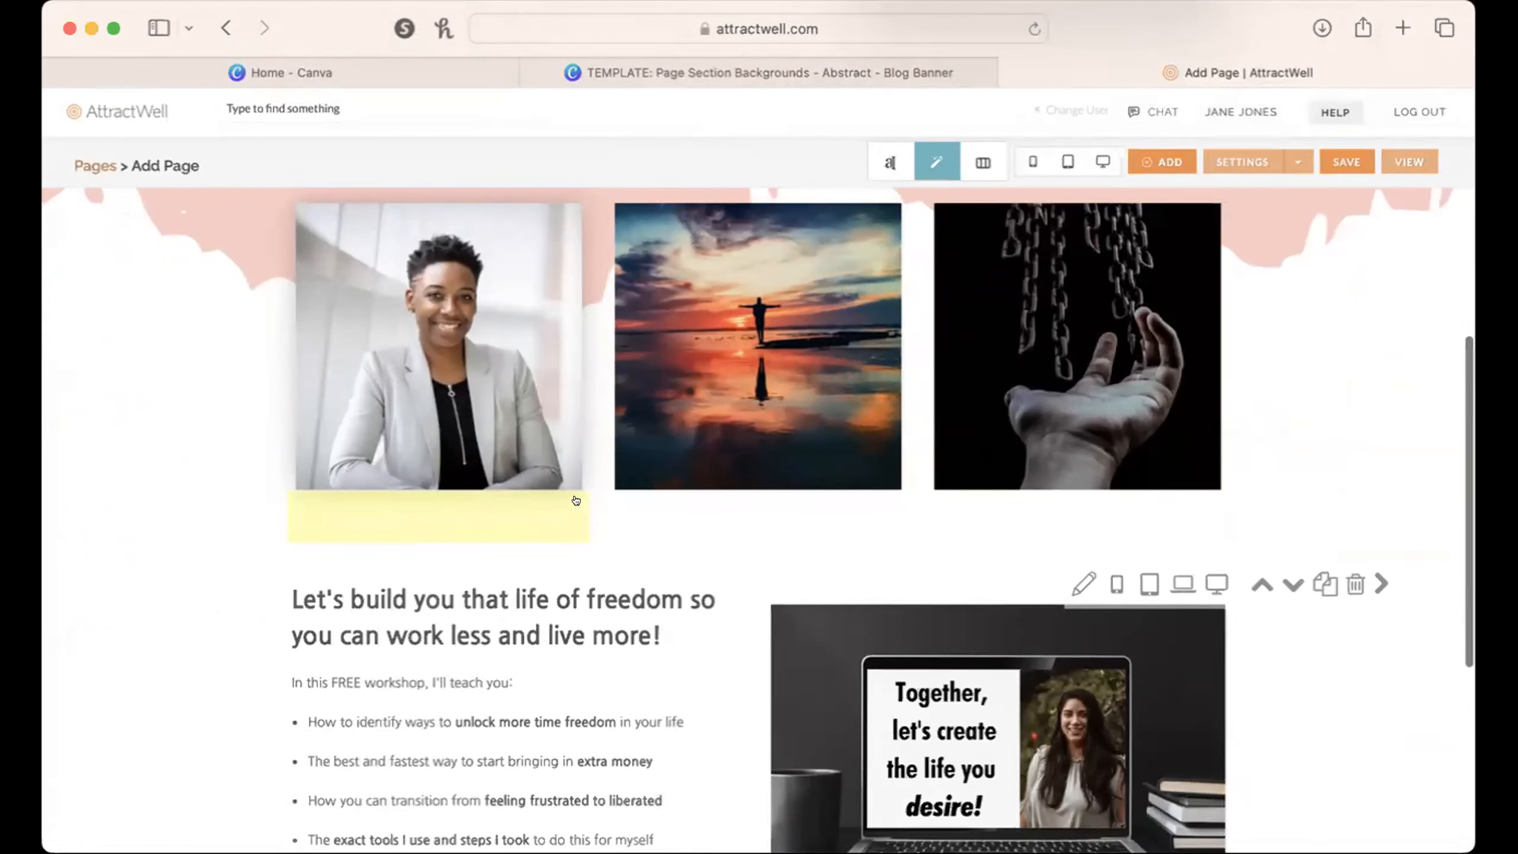
pyautogui.scroll(3, 578, 505)
pyautogui.scroll(-3, 679, 728)
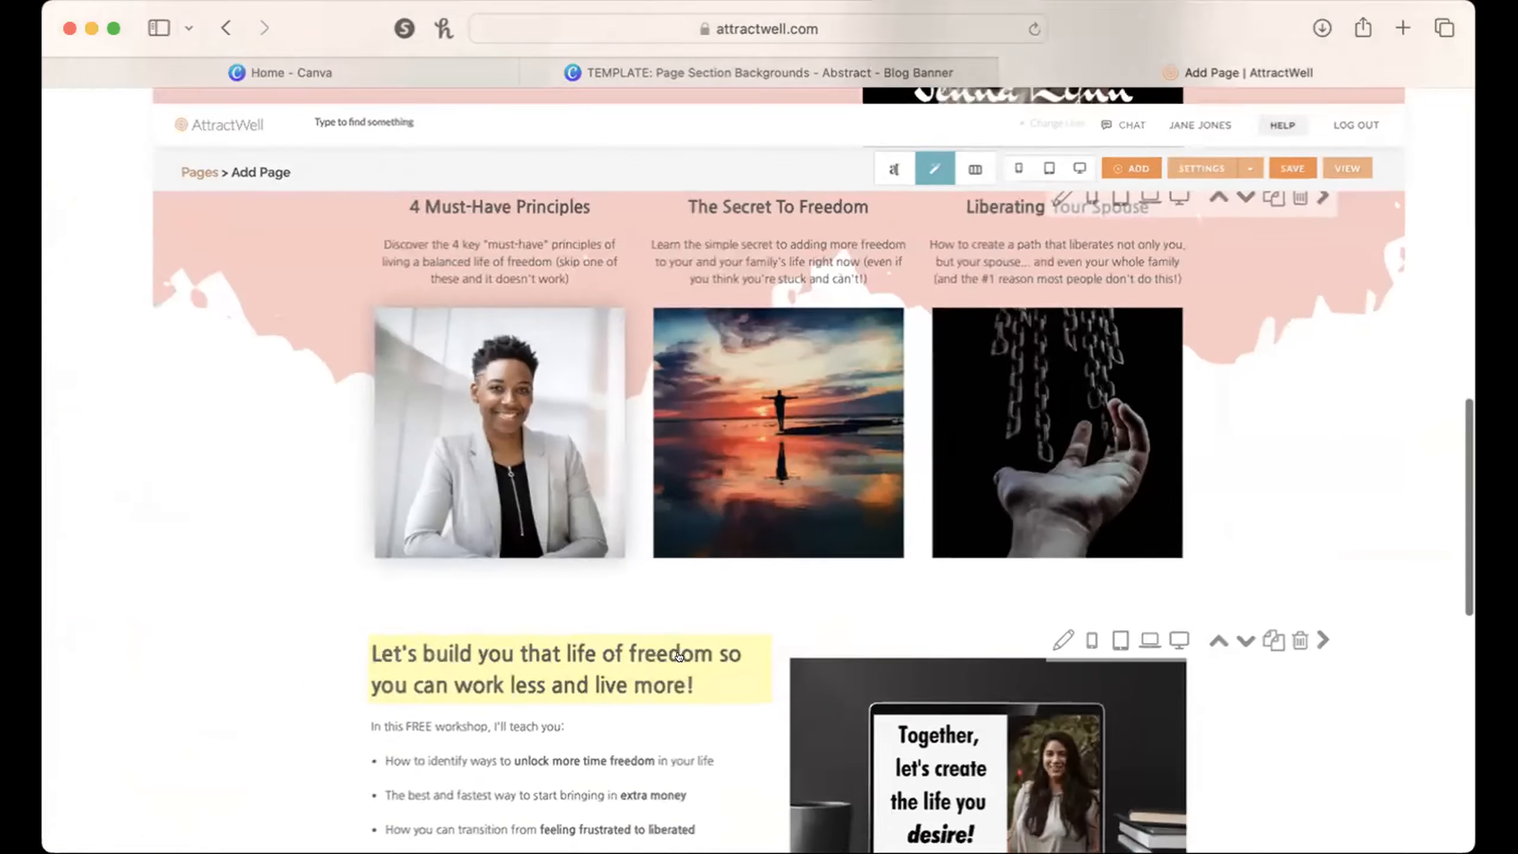
# Step: Preview the page in desktop view, check the three-column section, and return to the editor
pyautogui.click(1090, 160)
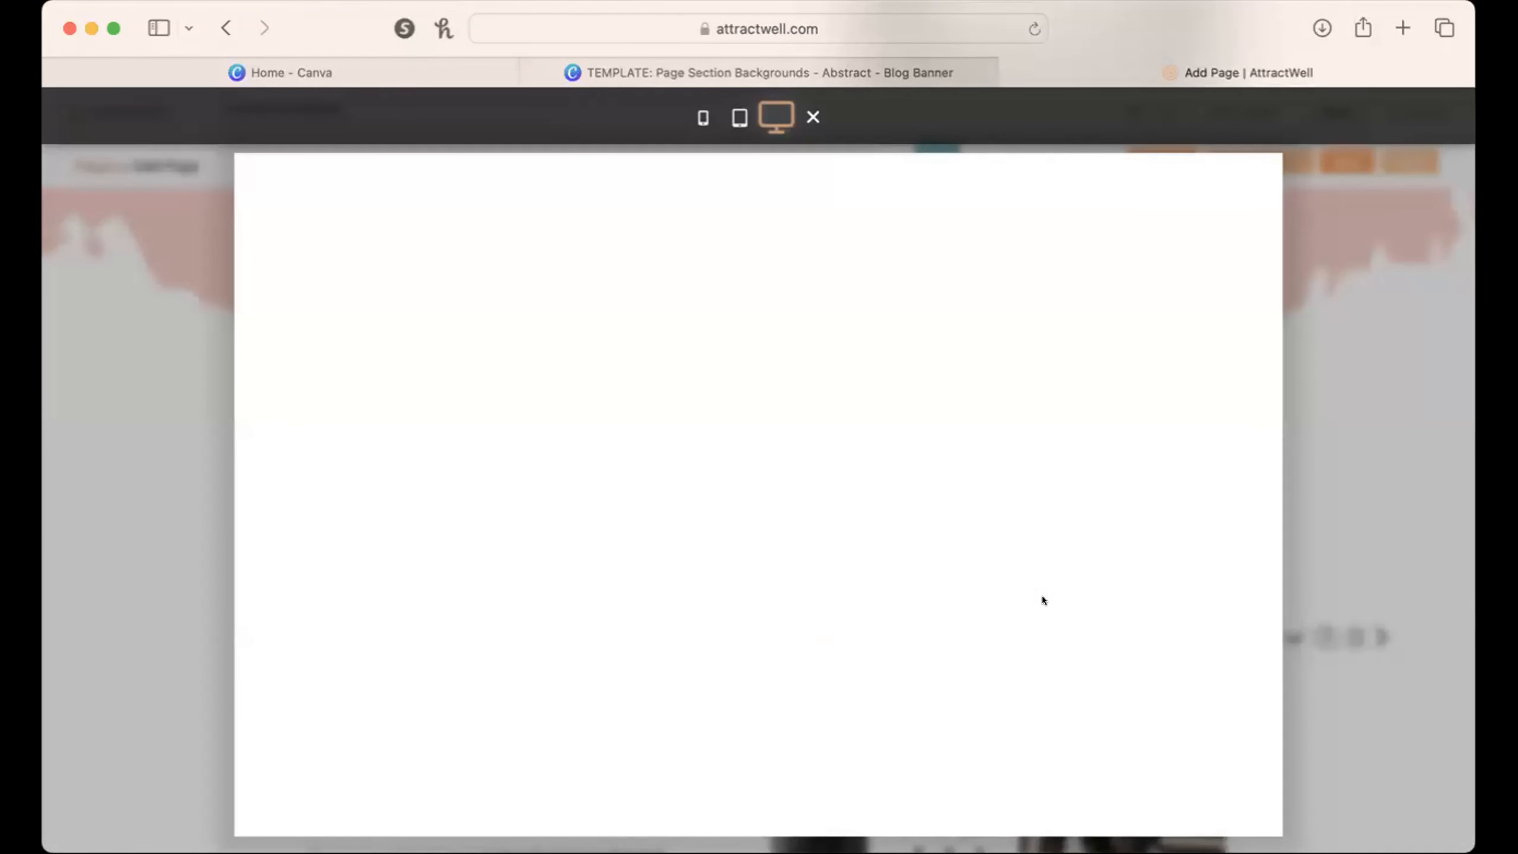
pyautogui.scroll(-7, 1042, 600)
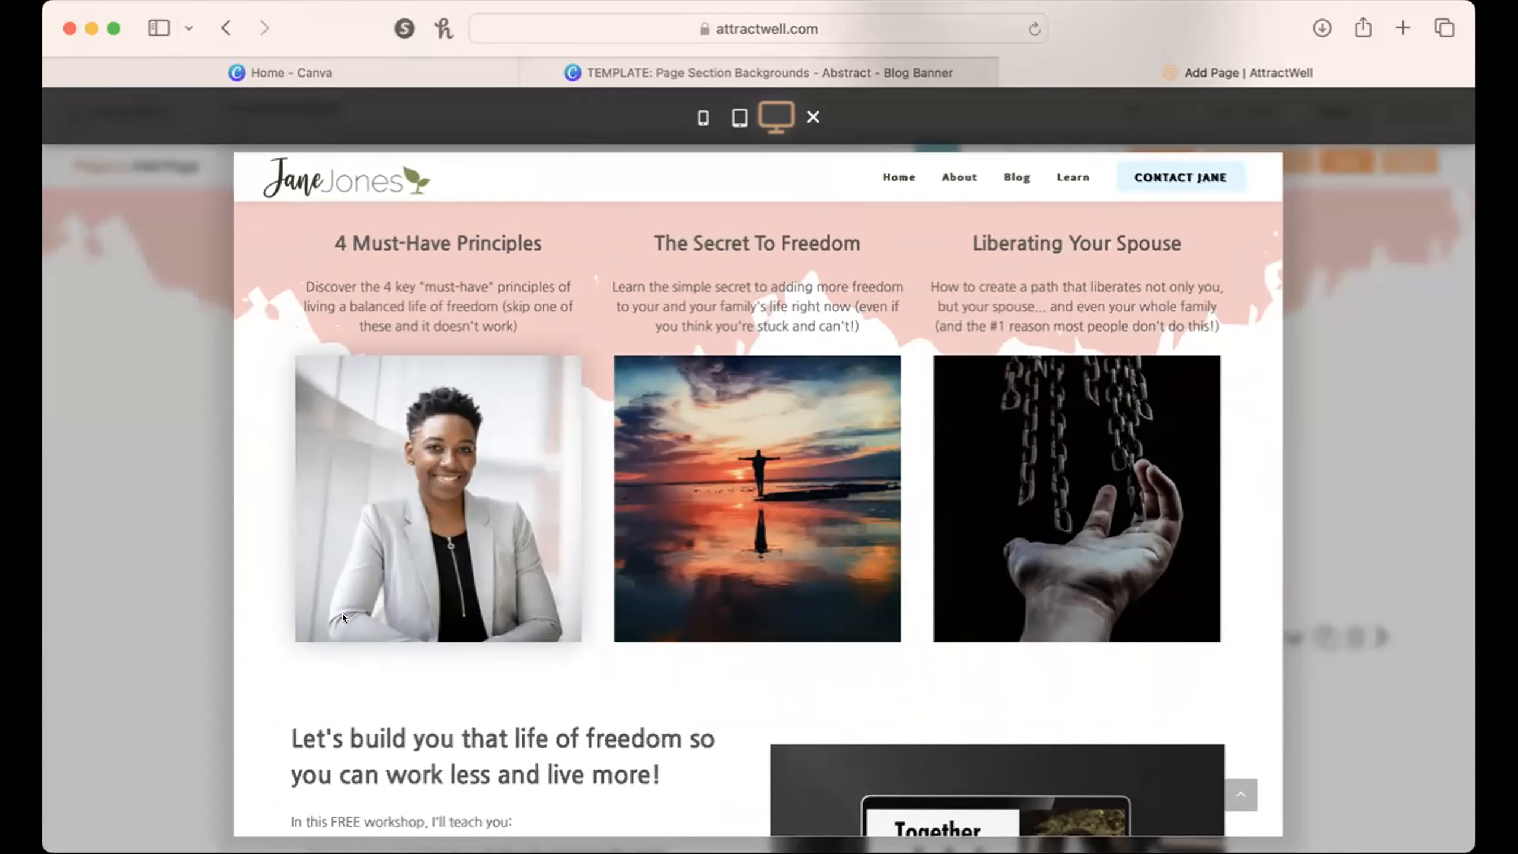
pyautogui.scroll(5, 638, 583)
pyautogui.click(1319, 440)
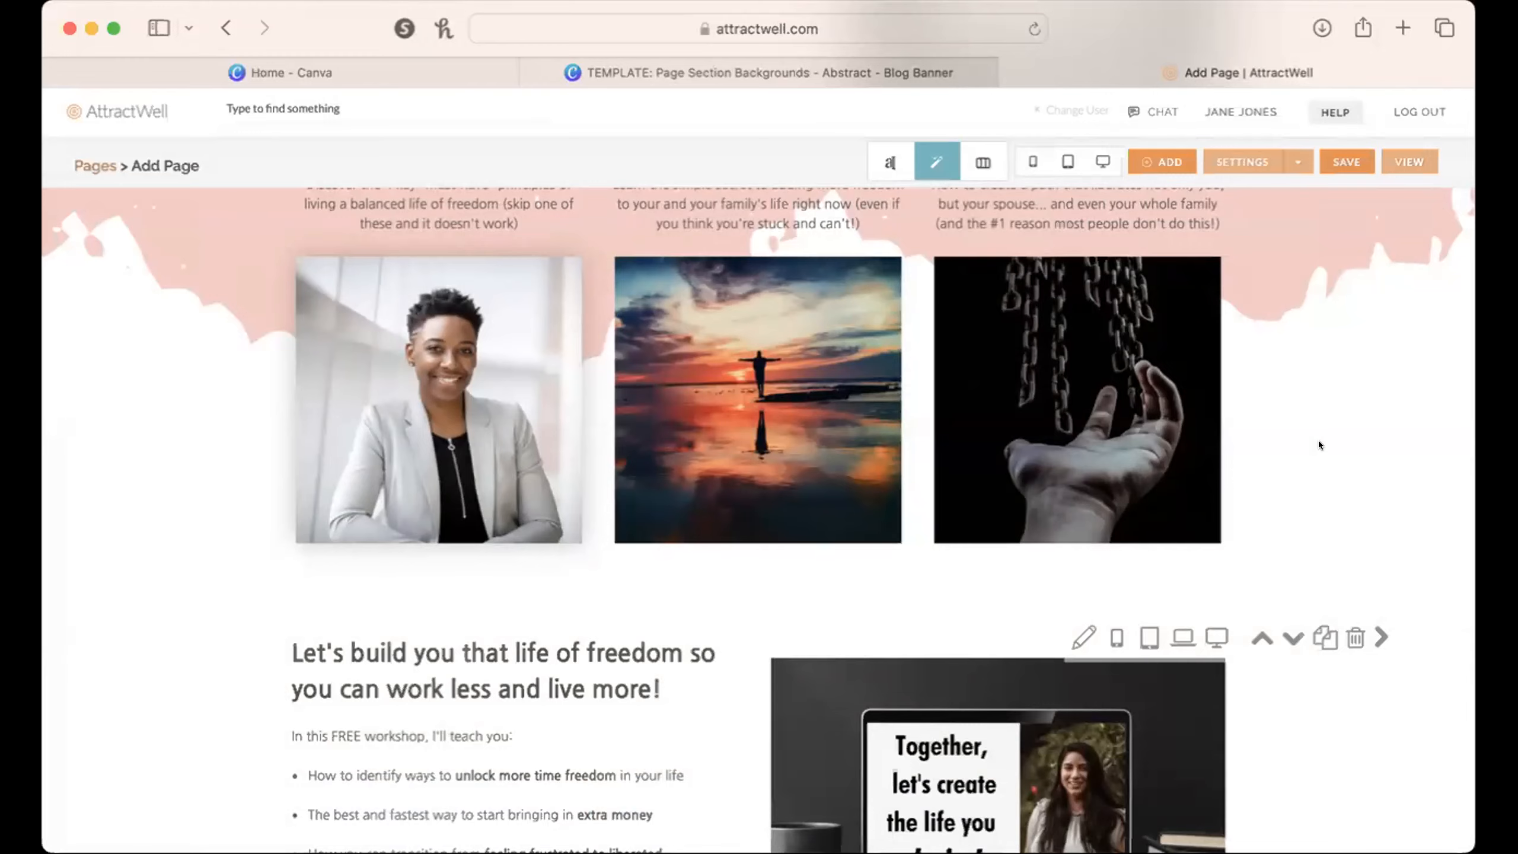
# Step: Give the WATCH FREE WORKSHOP button in the page's first section the Wobble animation
pyautogui.scroll(5, 1319, 440)
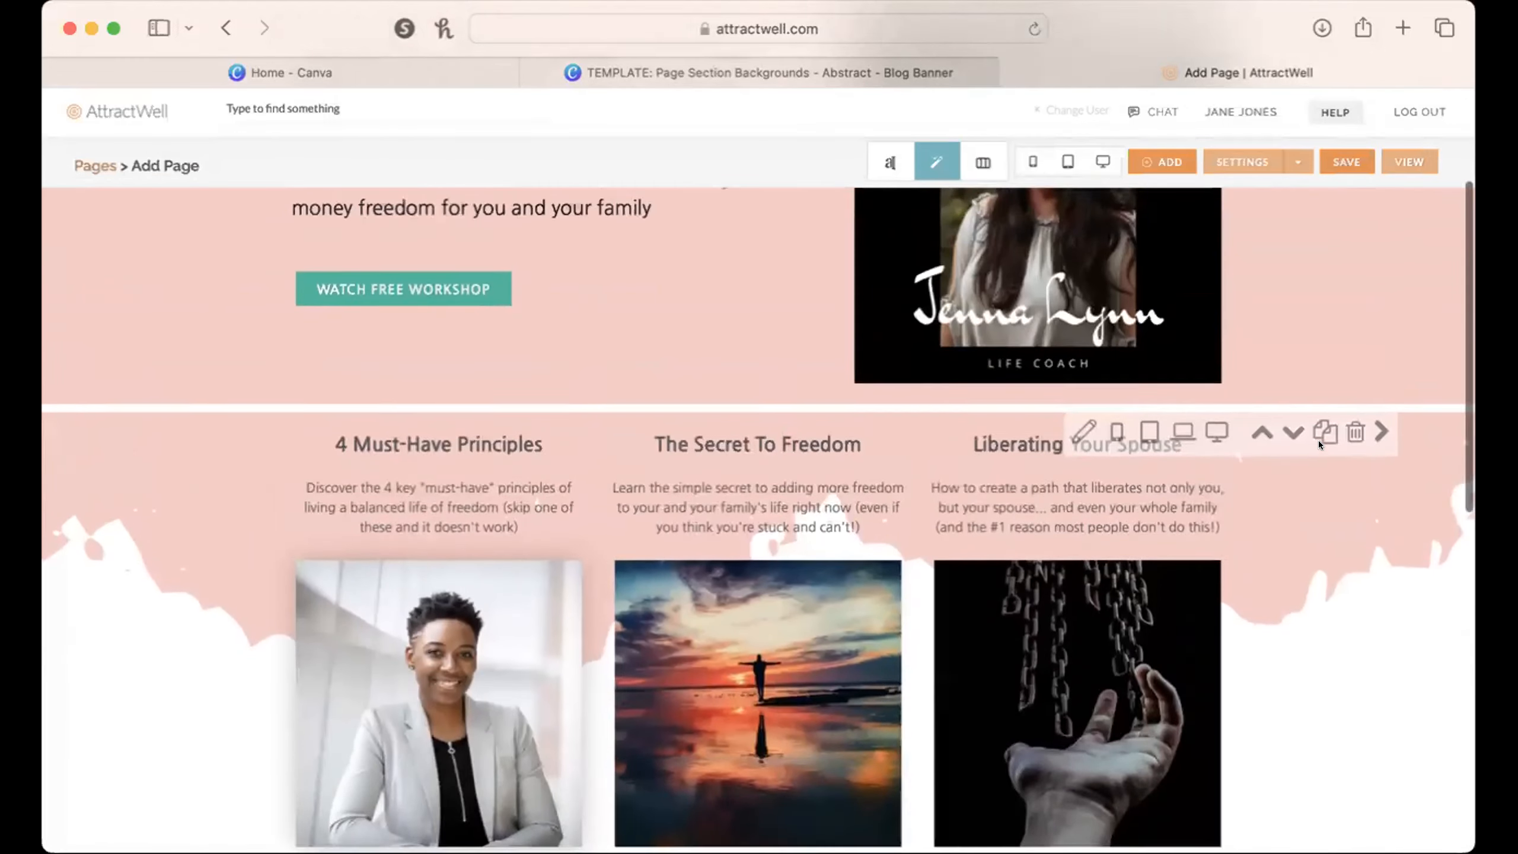
pyautogui.scroll(2, 1318, 440)
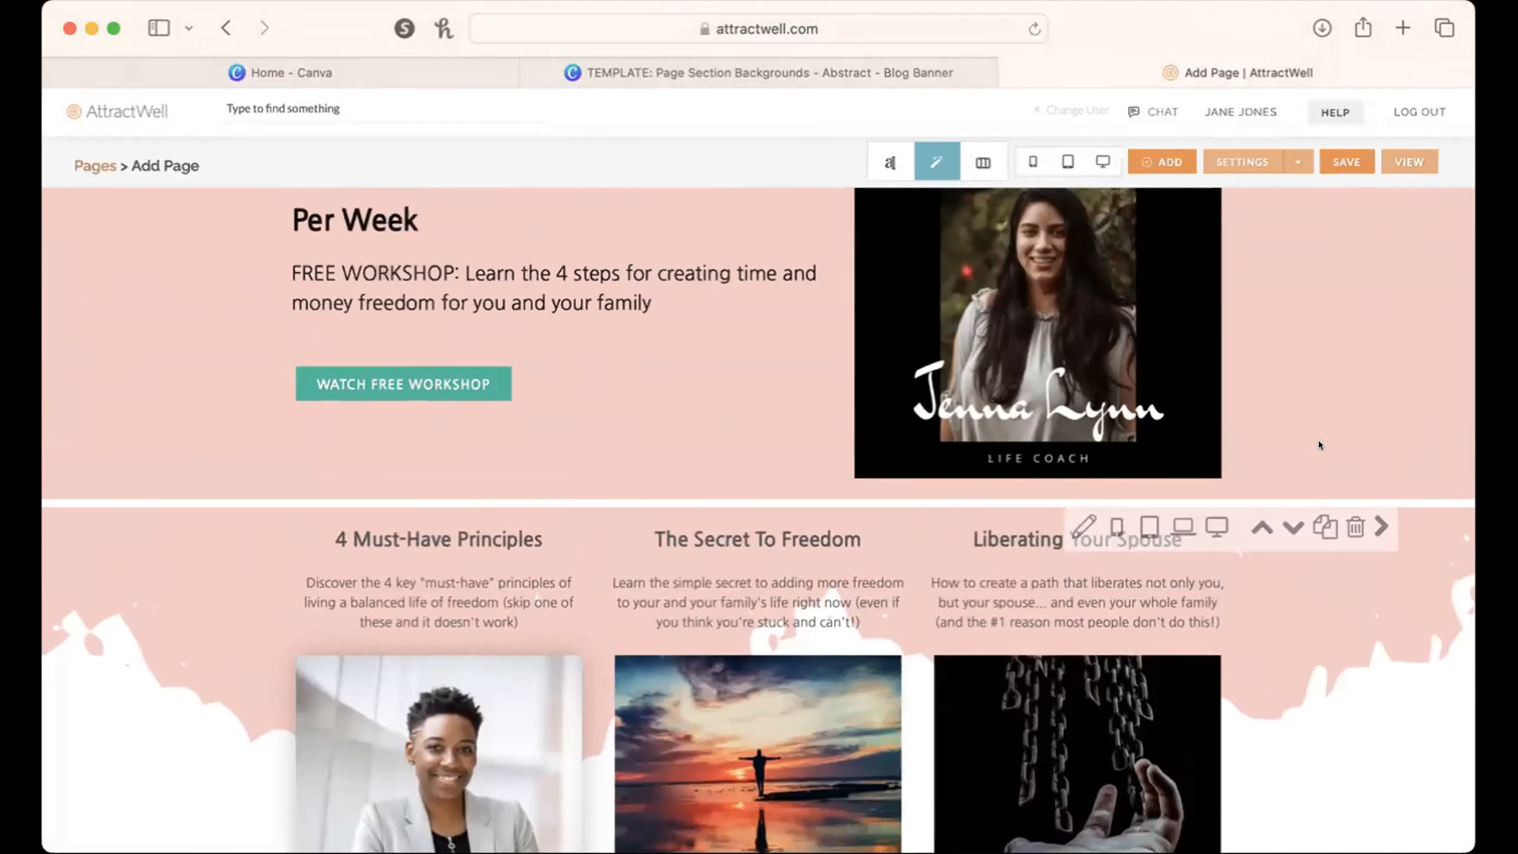
pyautogui.scroll(2, 1194, 433)
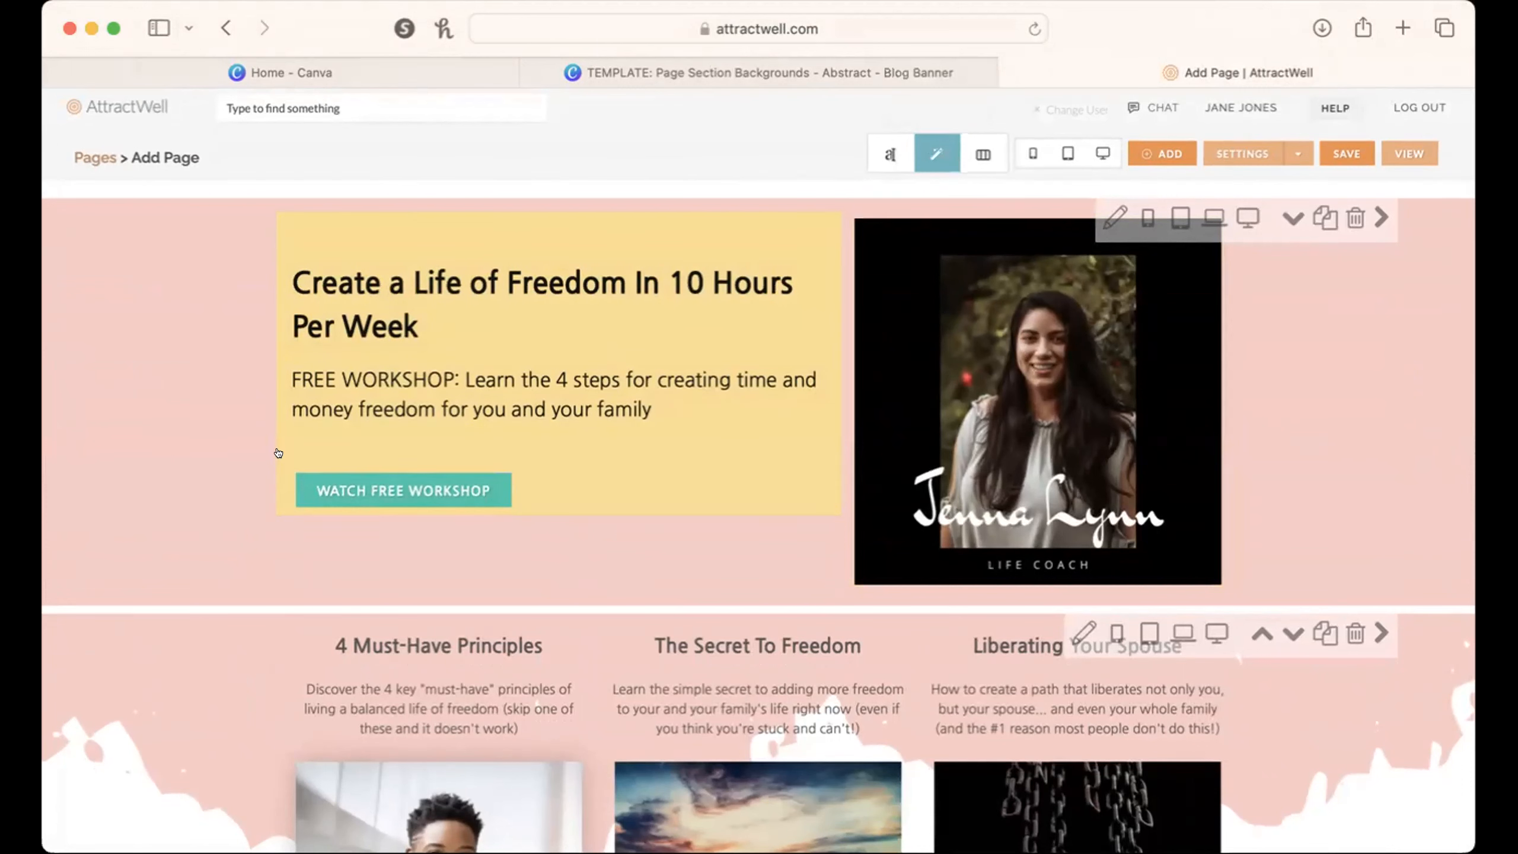
pyautogui.click(926, 157)
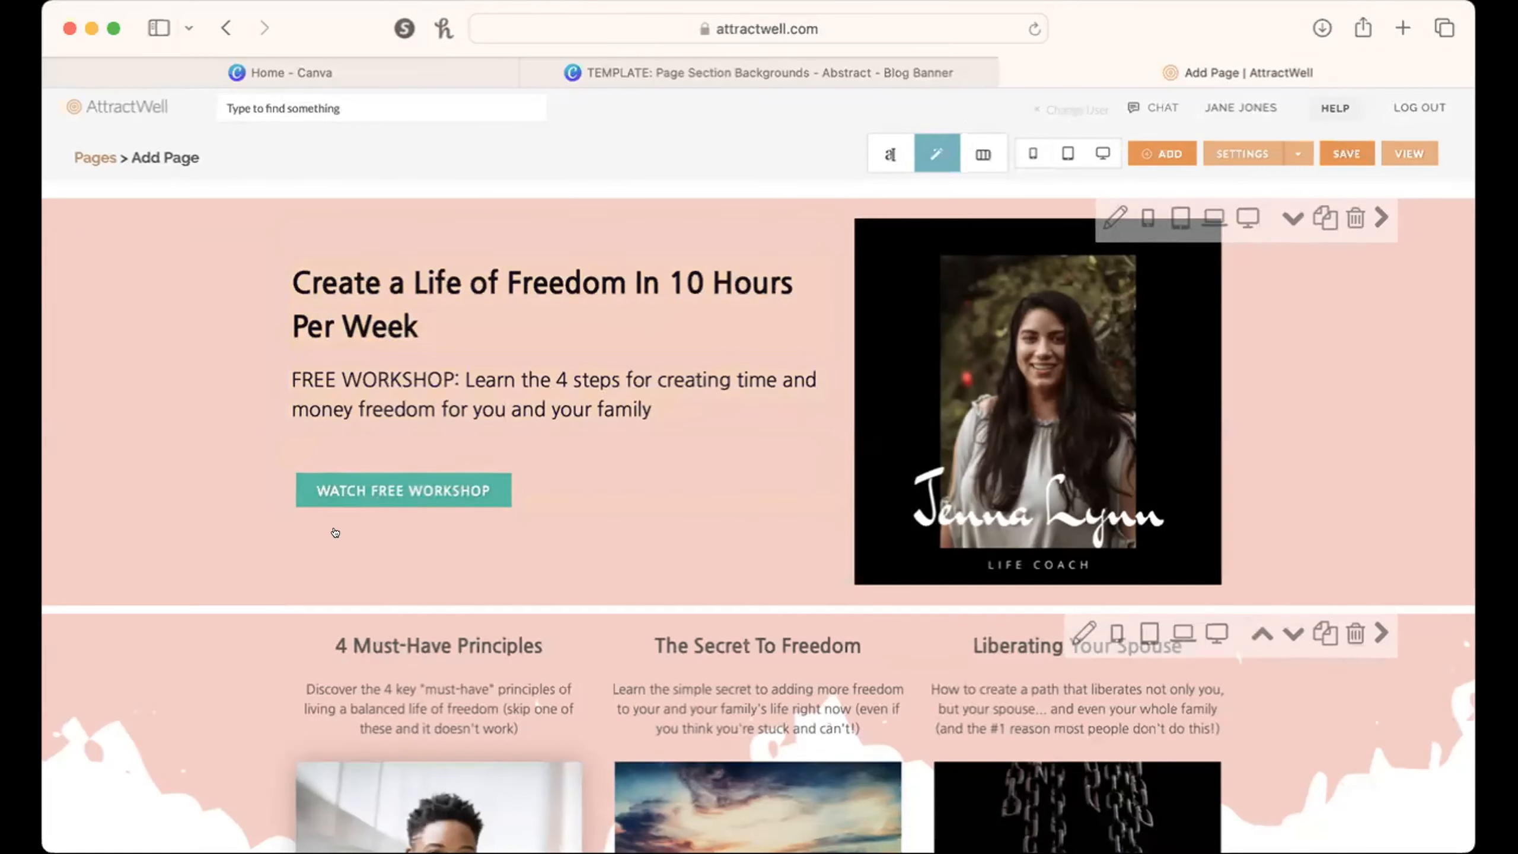
pyautogui.click(371, 498)
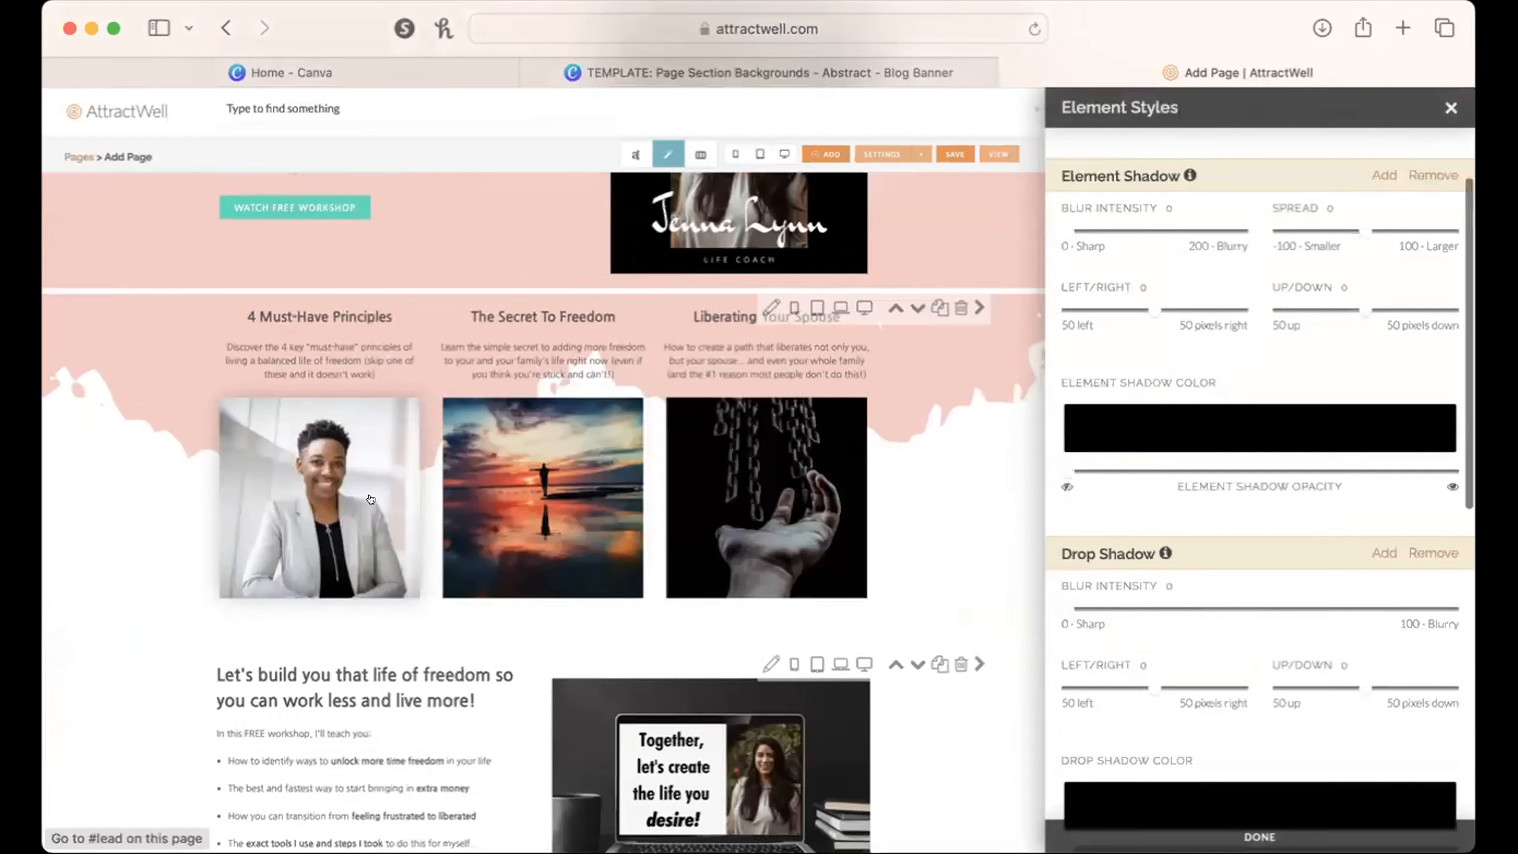
pyautogui.scroll(10, 1122, 381)
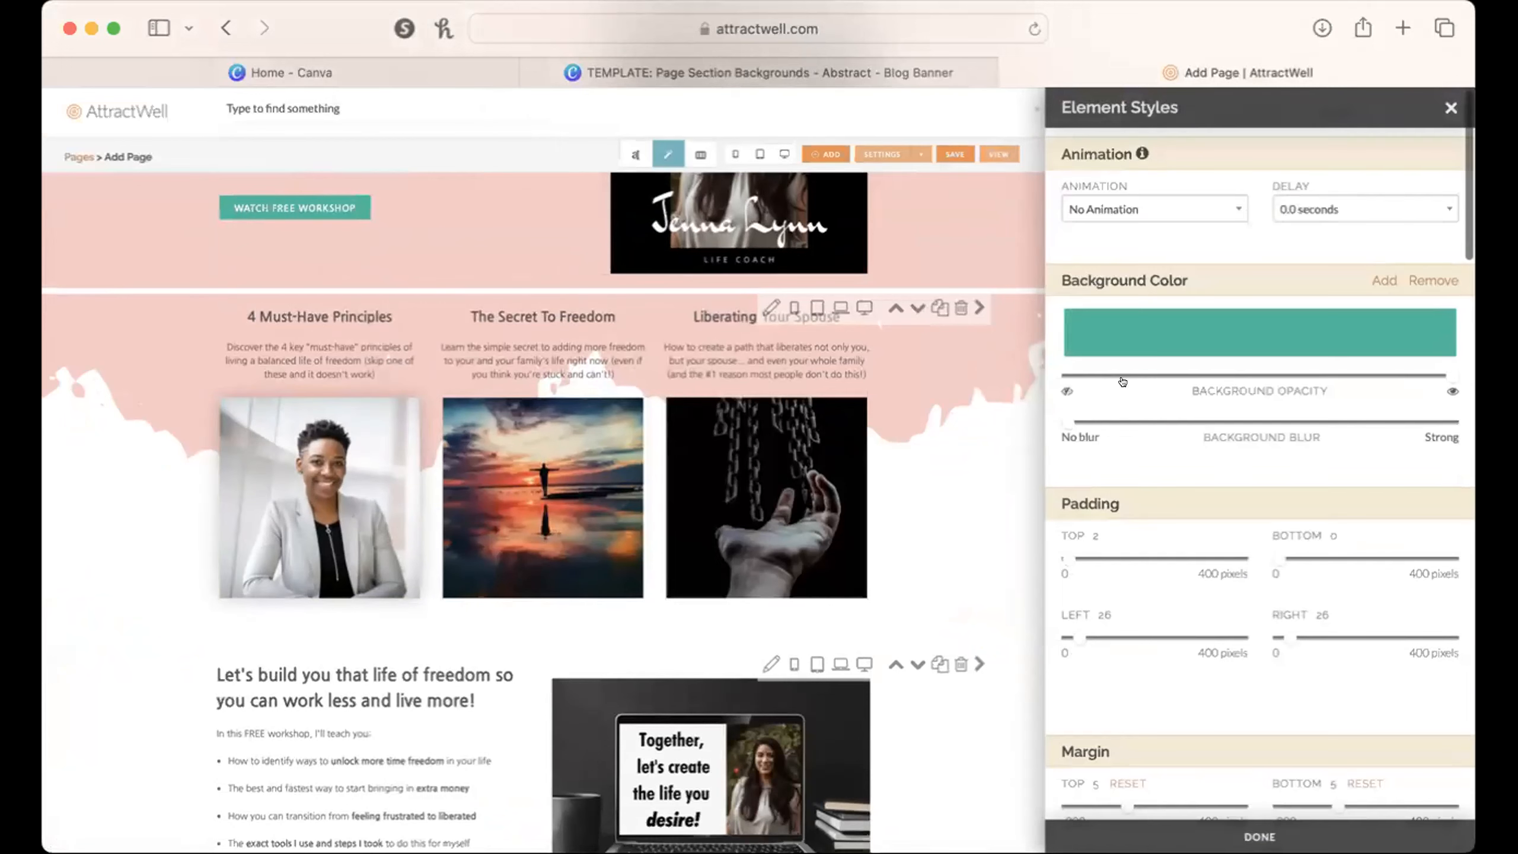
pyautogui.click(1187, 208)
pyautogui.scroll(-5, 1186, 359)
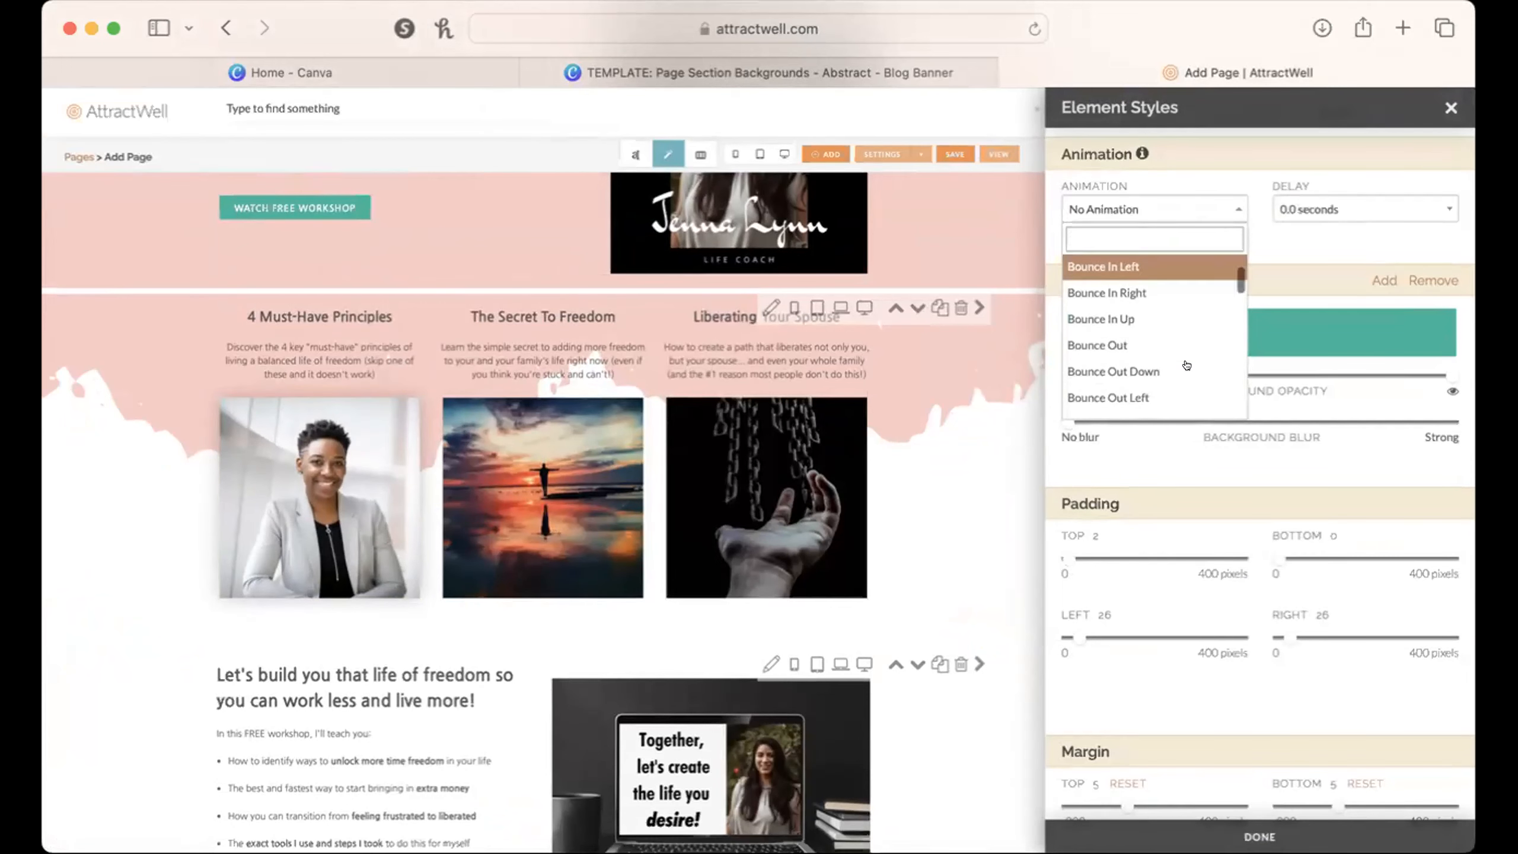
pyautogui.scroll(-10, 1186, 365)
pyautogui.scroll(6, 1186, 366)
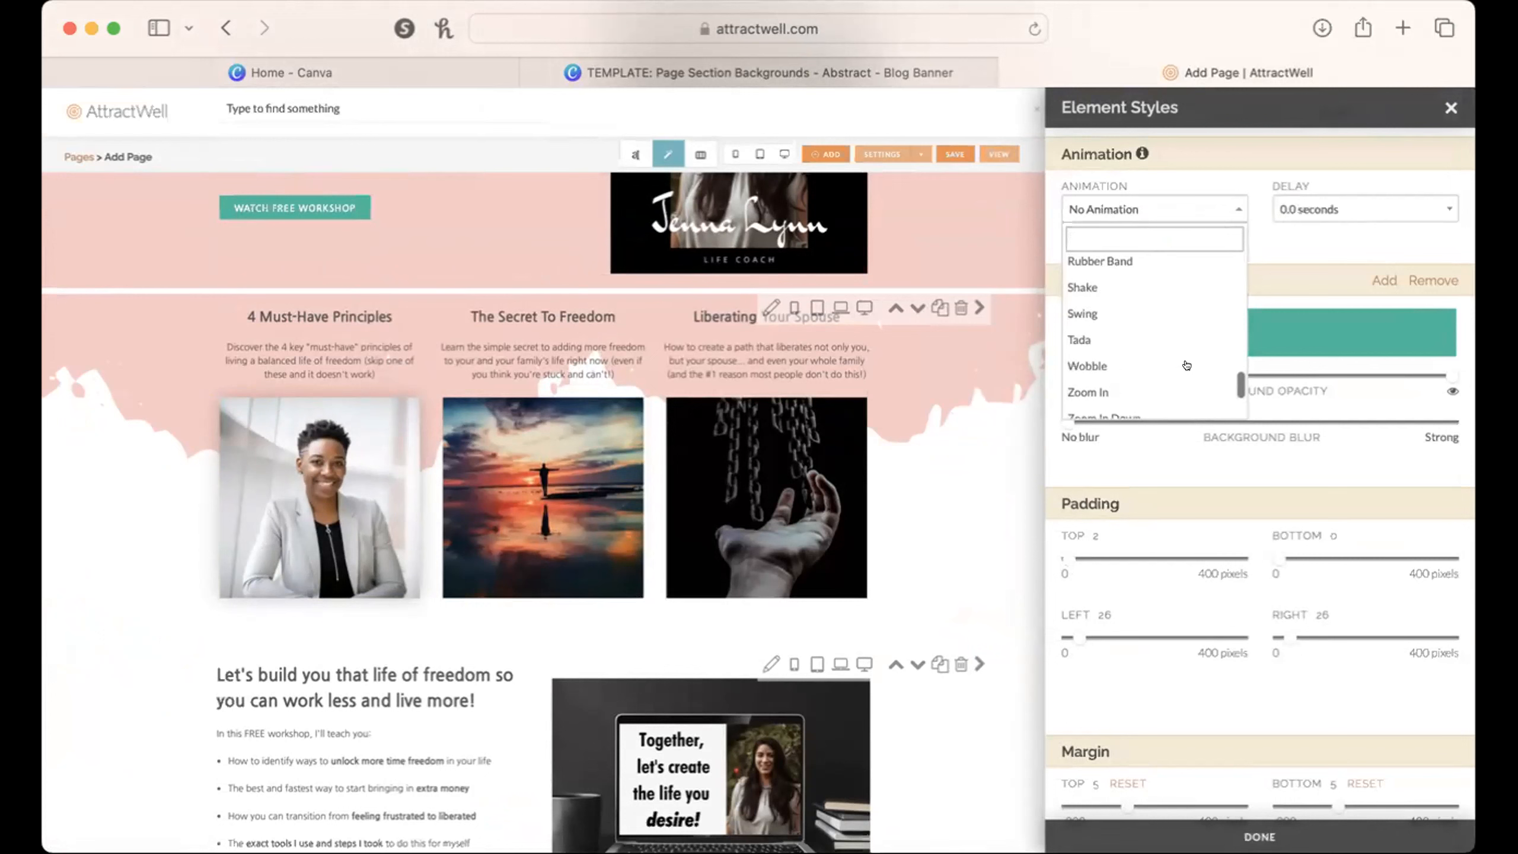
pyautogui.scroll(1, 1123, 293)
pyautogui.scroll(-2, 1123, 293)
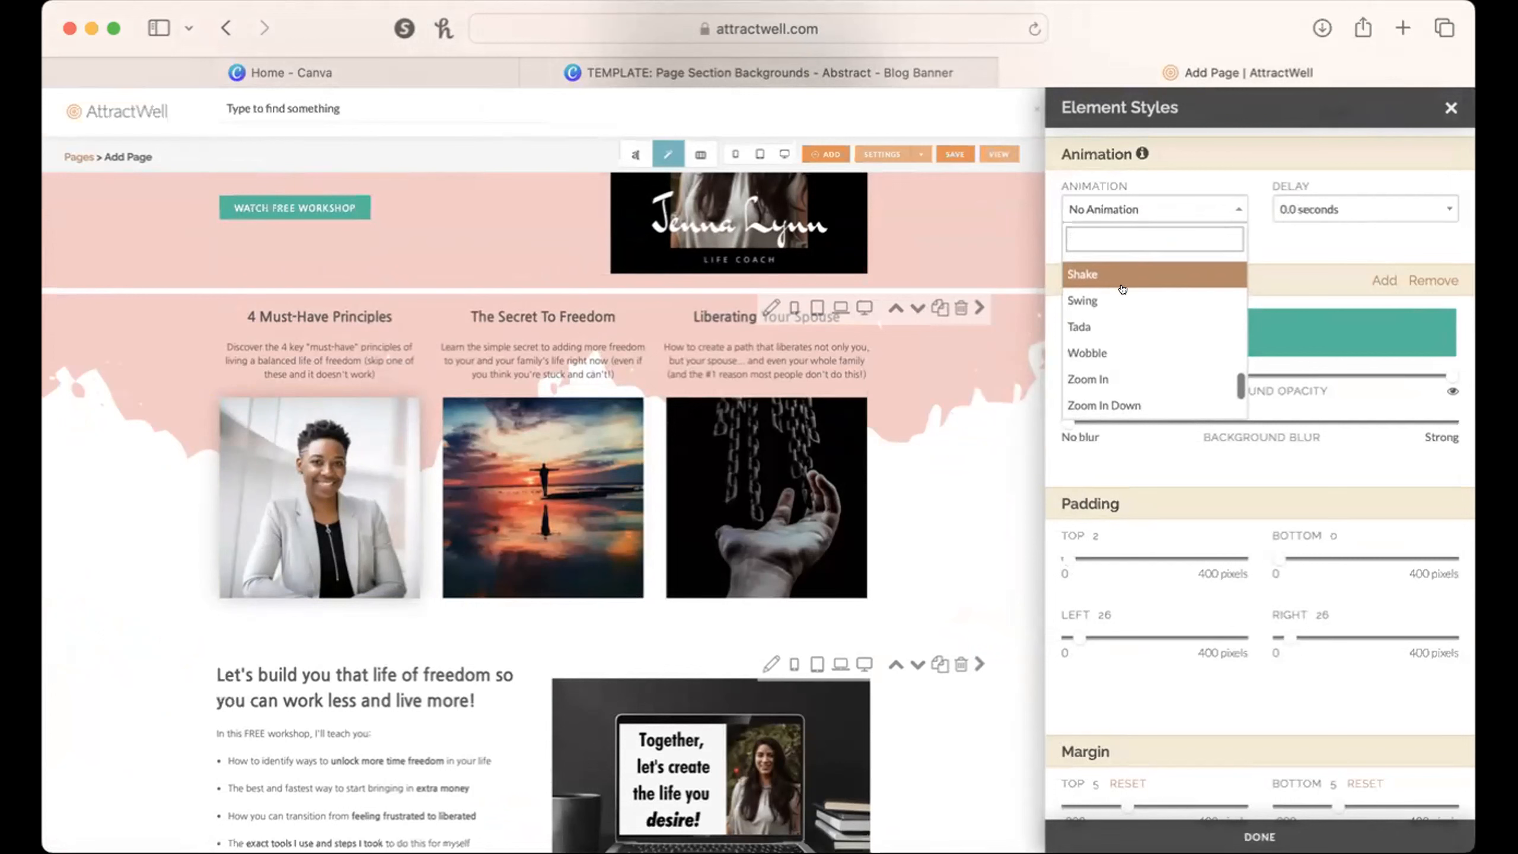
pyautogui.click(1104, 351)
# Step: Set the workshop button's animation delay to 0.1 seconds and finish editing its styles
pyautogui.click(1416, 208)
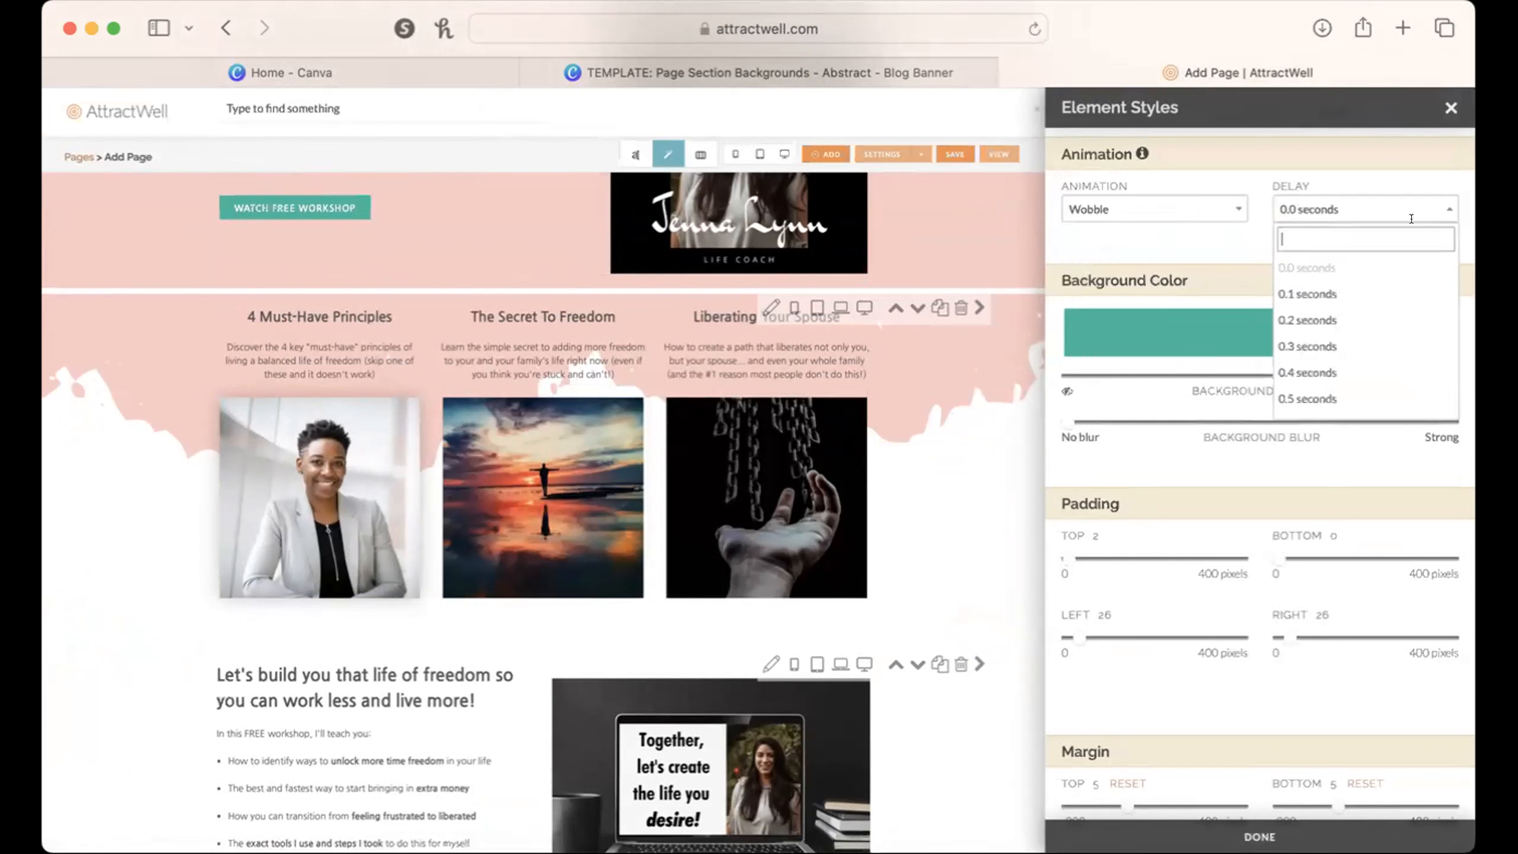
pyautogui.click(1381, 290)
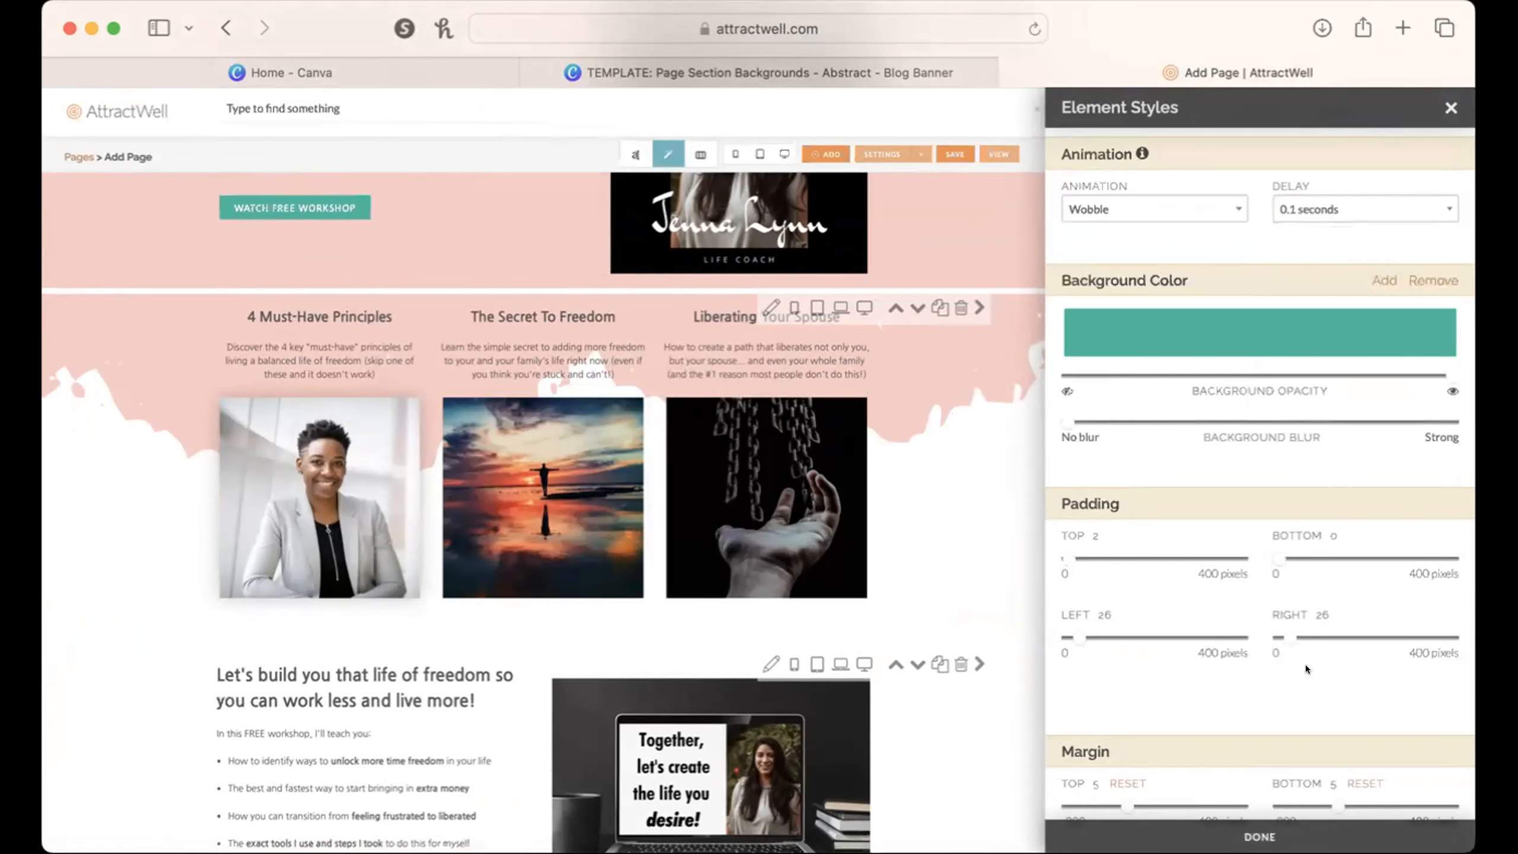
pyautogui.click(1259, 836)
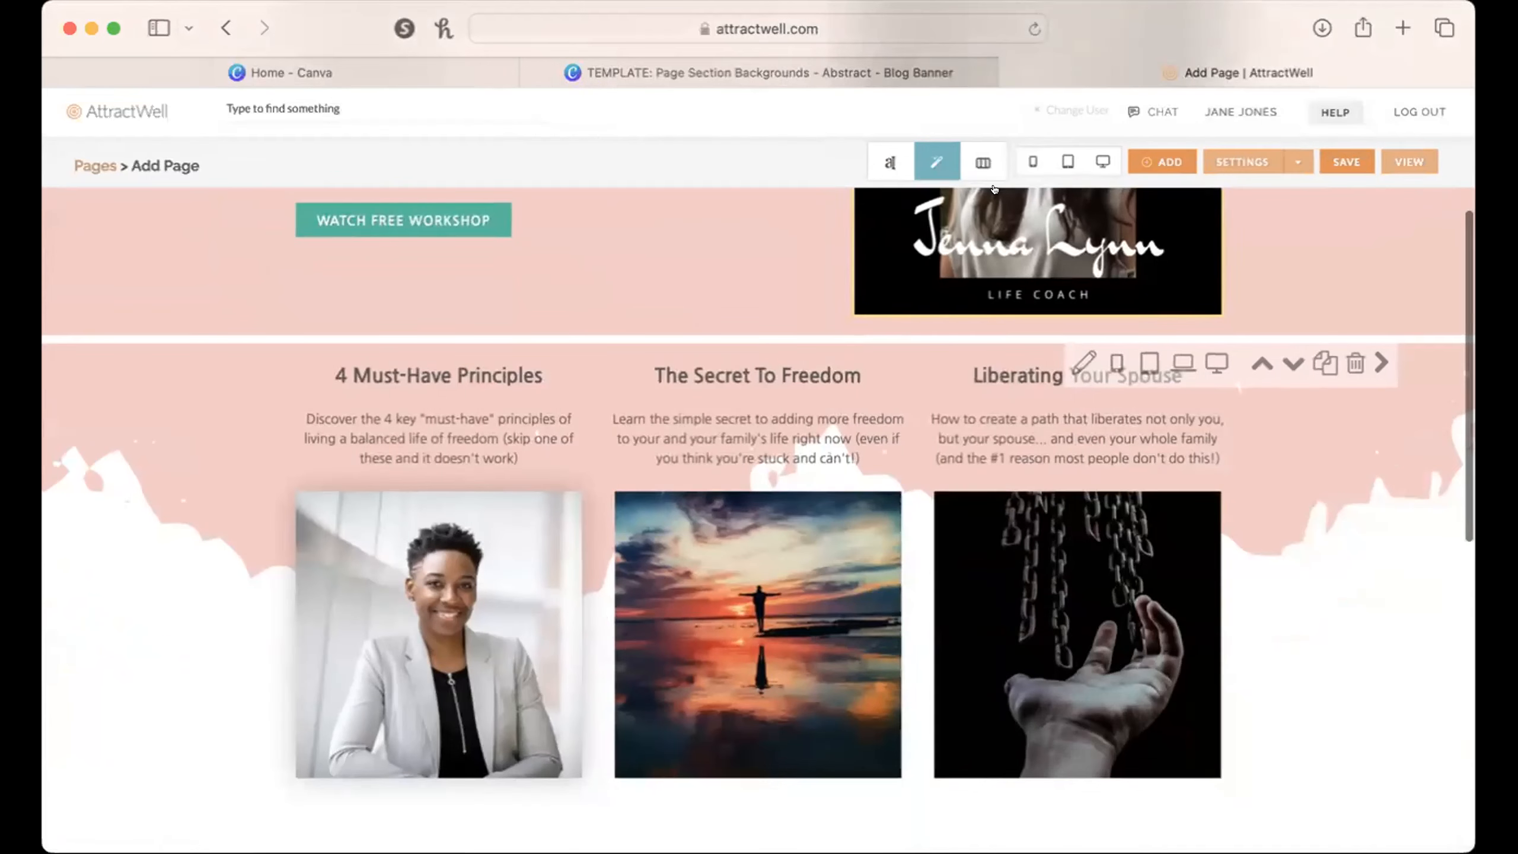
# Step: Preview the page in desktop view to check the workshop button's animation, then close the preview
pyautogui.click(1098, 151)
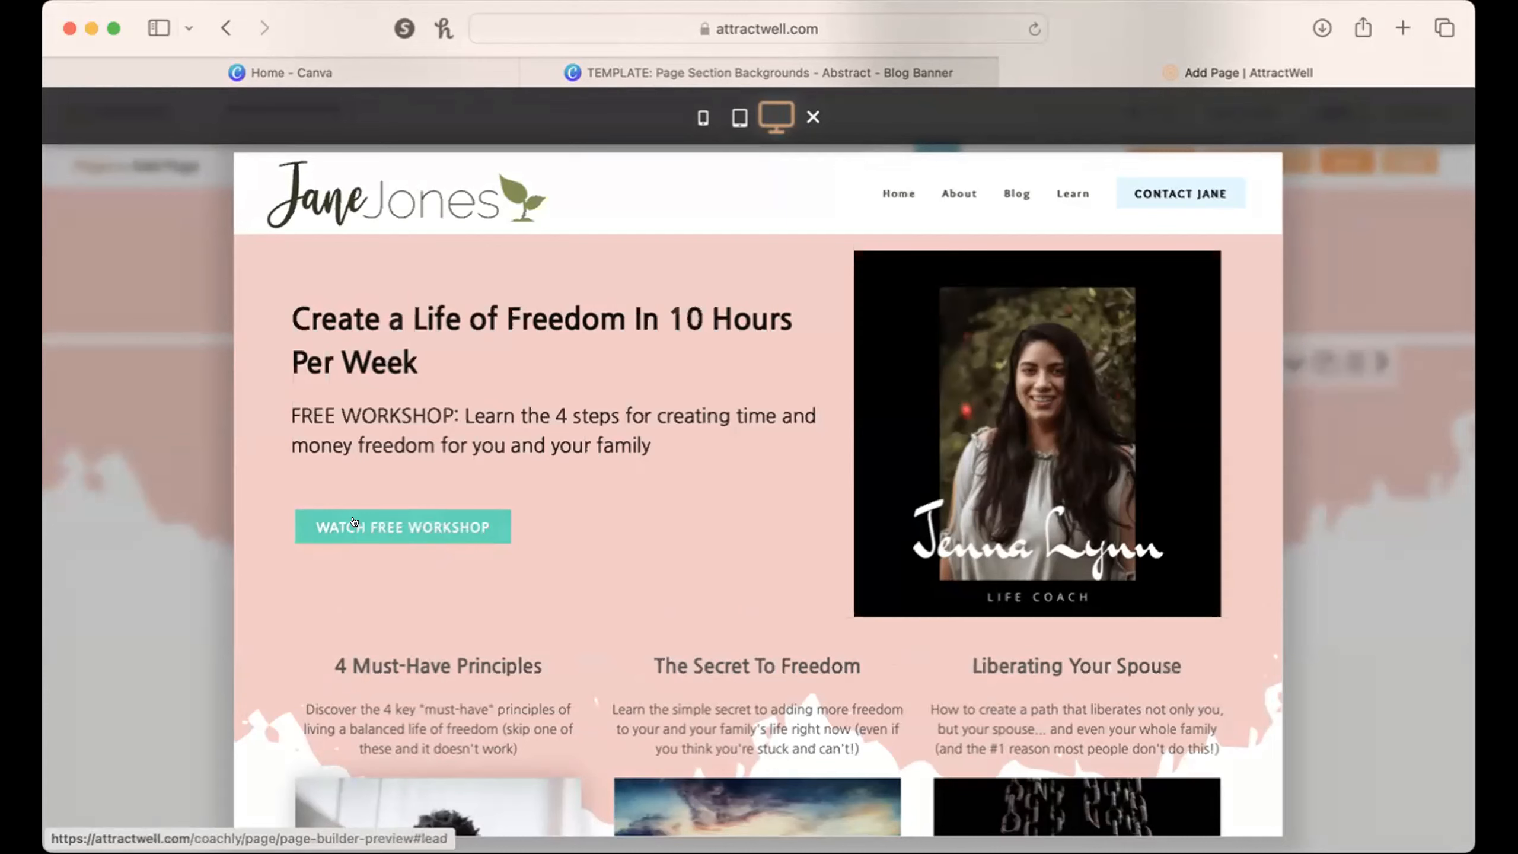
pyautogui.scroll(-5, 641, 584)
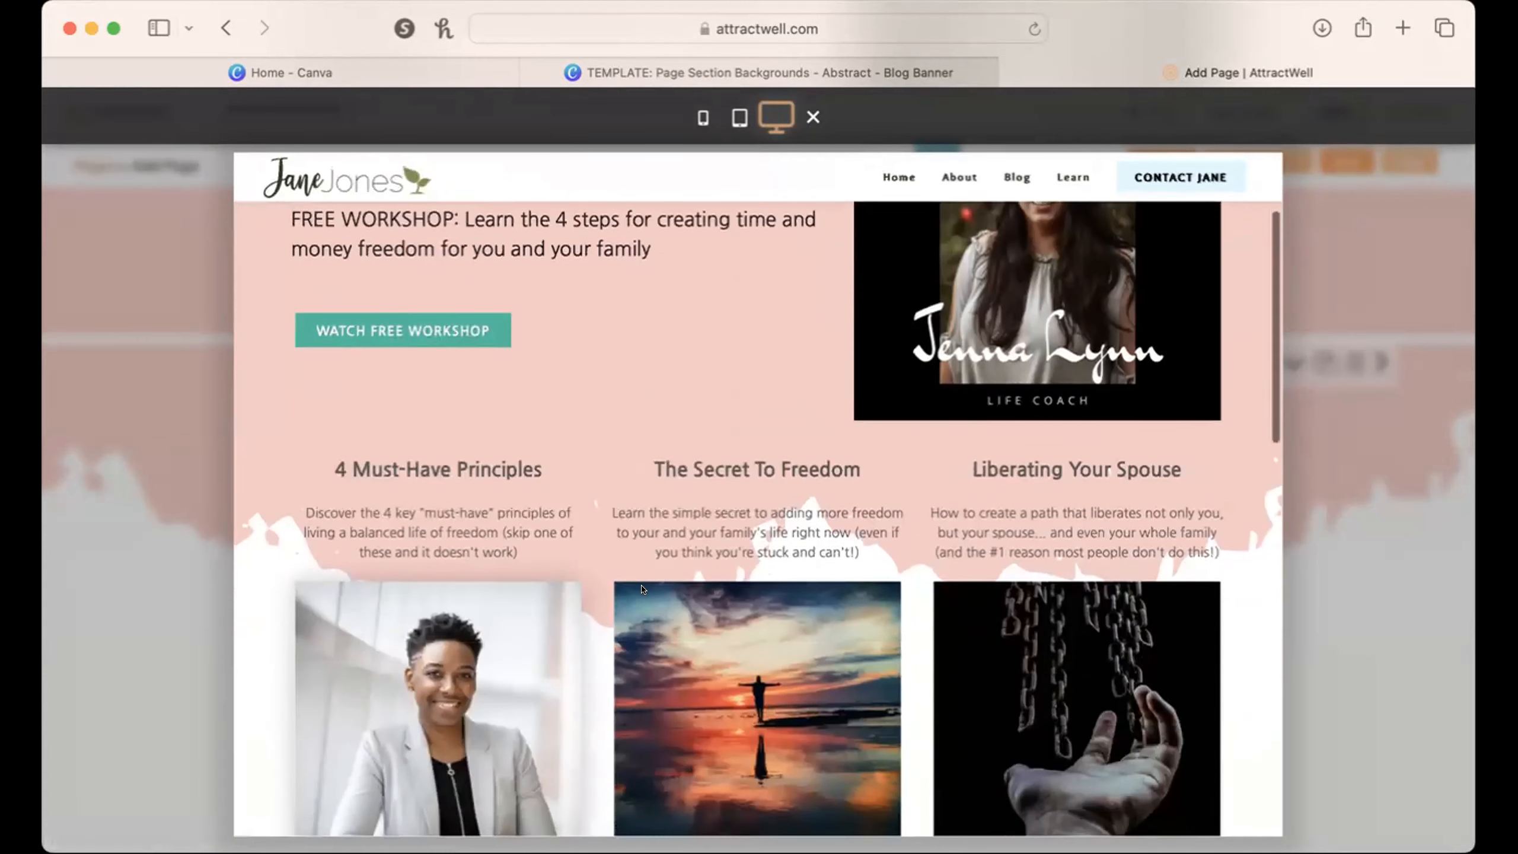
pyautogui.scroll(1, 640, 588)
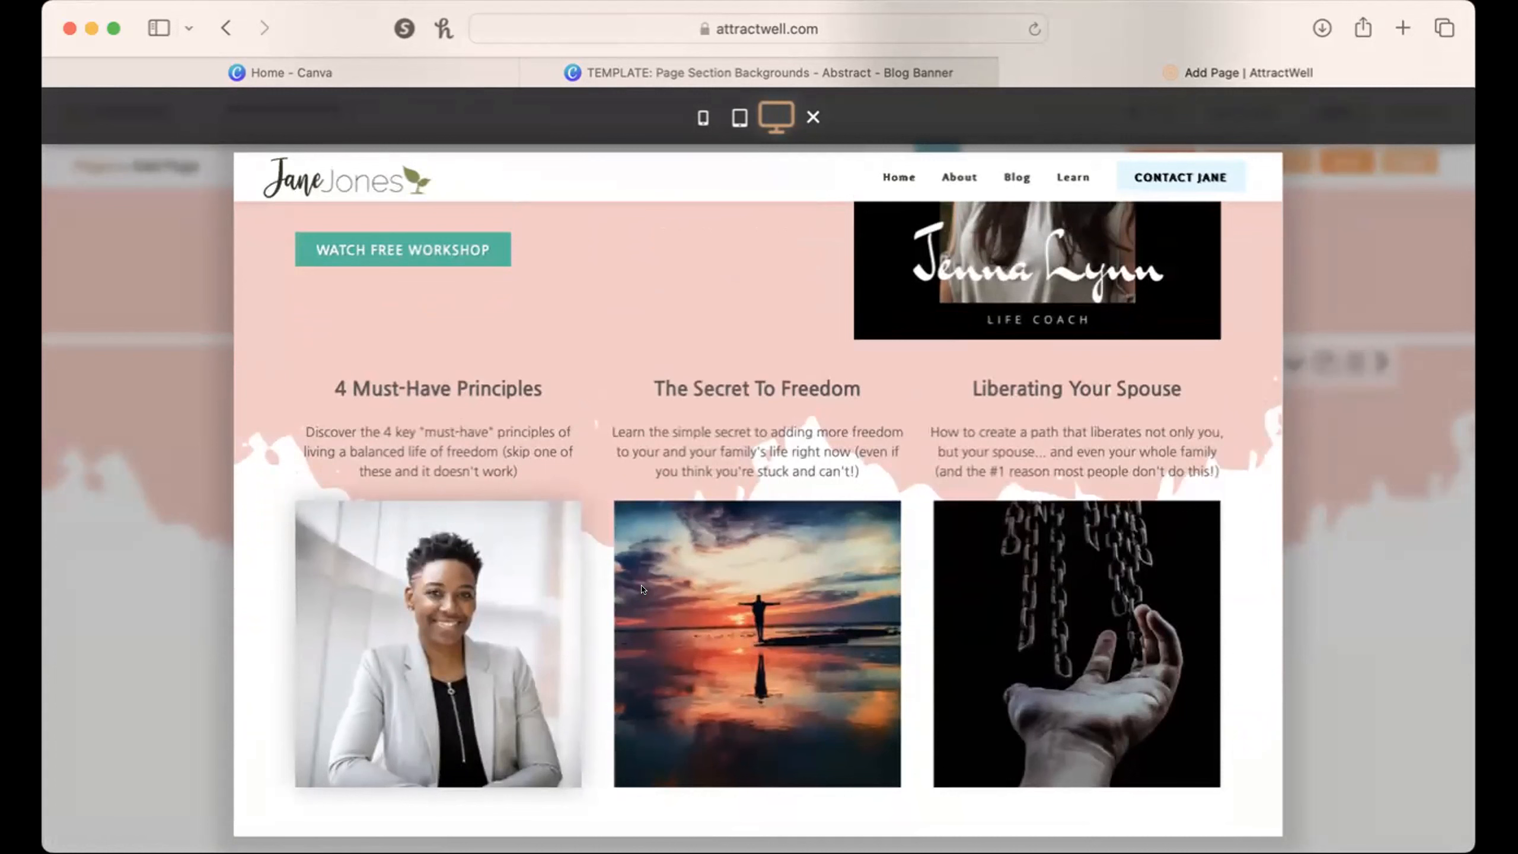
pyautogui.scroll(-2, 645, 603)
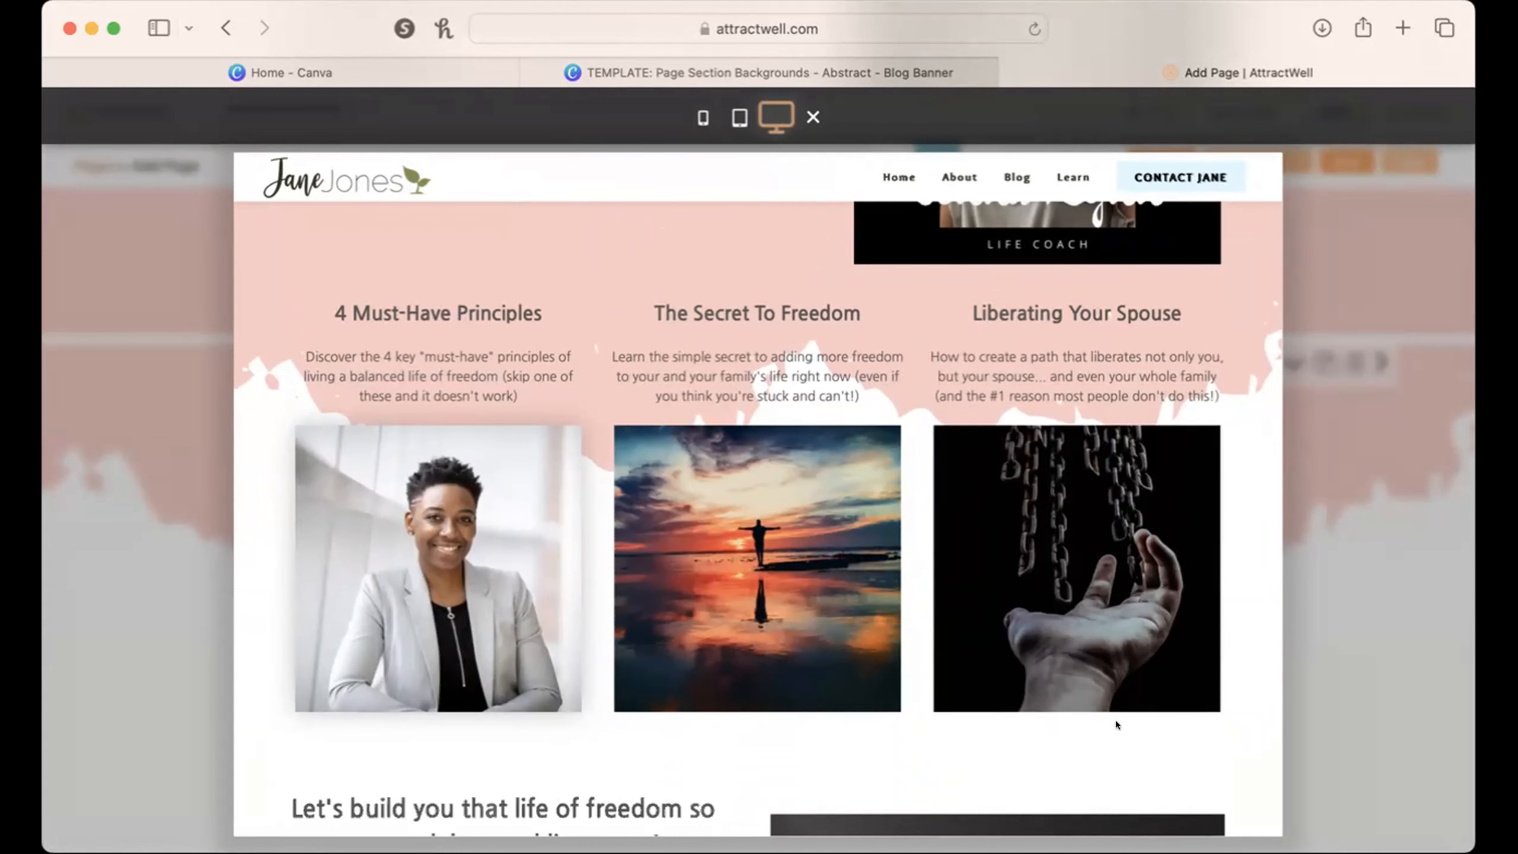
pyautogui.click(1341, 267)
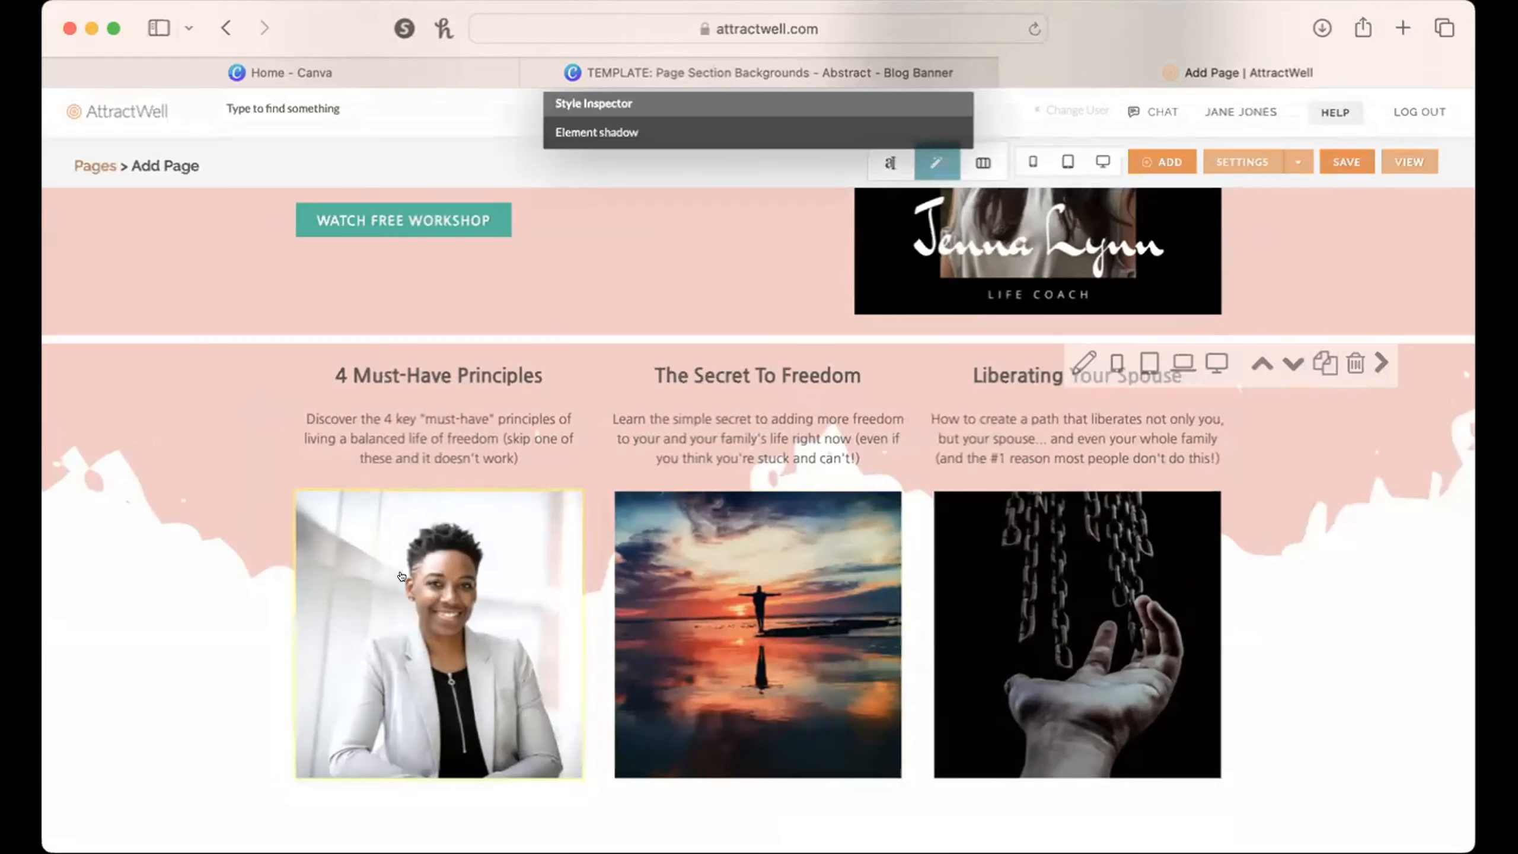
# Step: Apply the Fade In Left animation with a 0.1-second delay to the 4 Must-Have Principles column
pyautogui.click(279, 467)
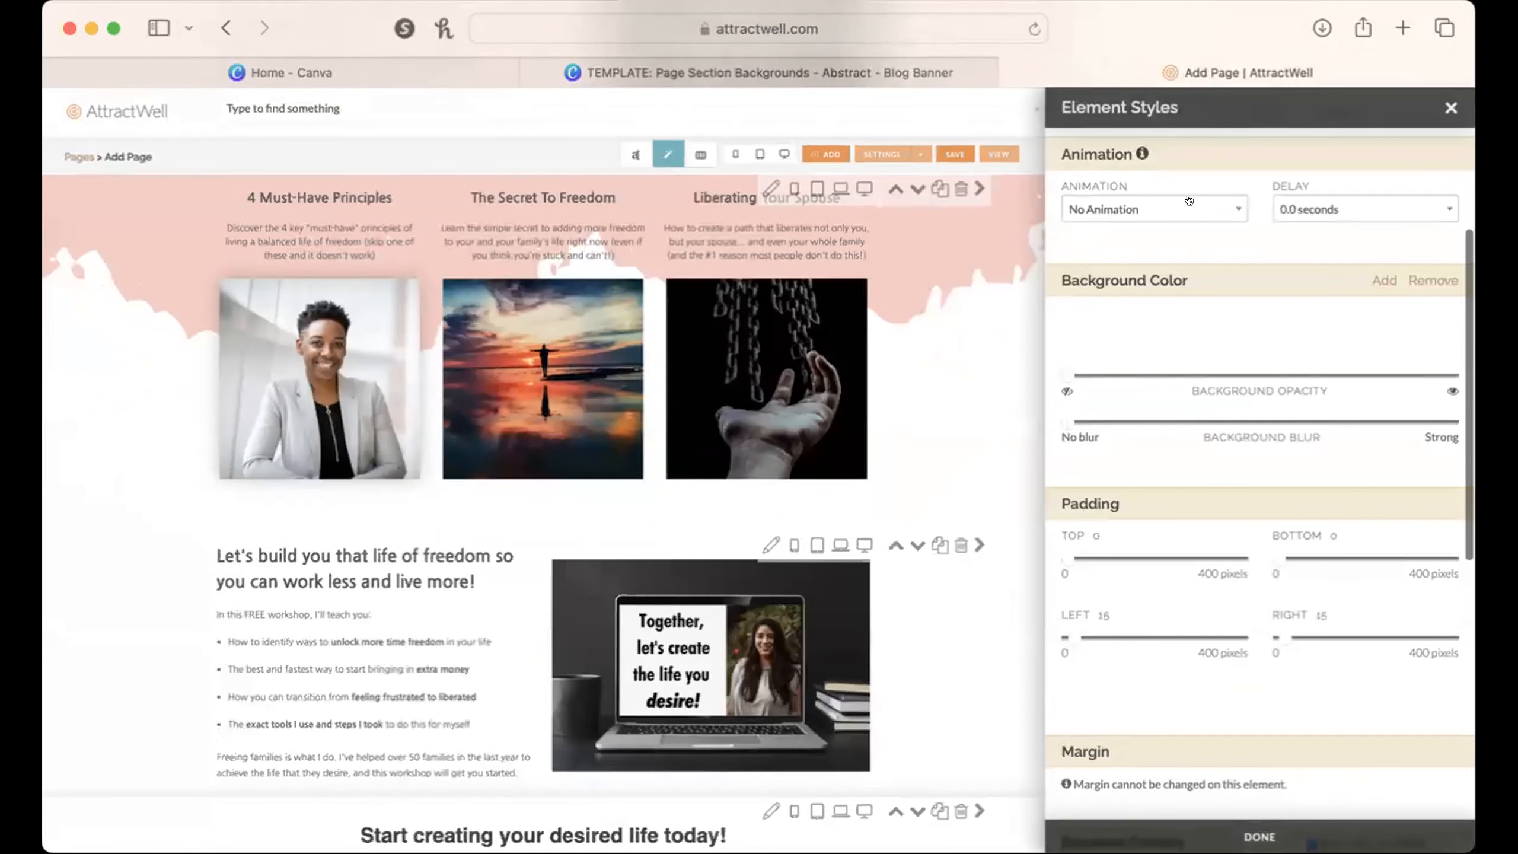
pyautogui.click(1188, 203)
pyautogui.write('fade in l')
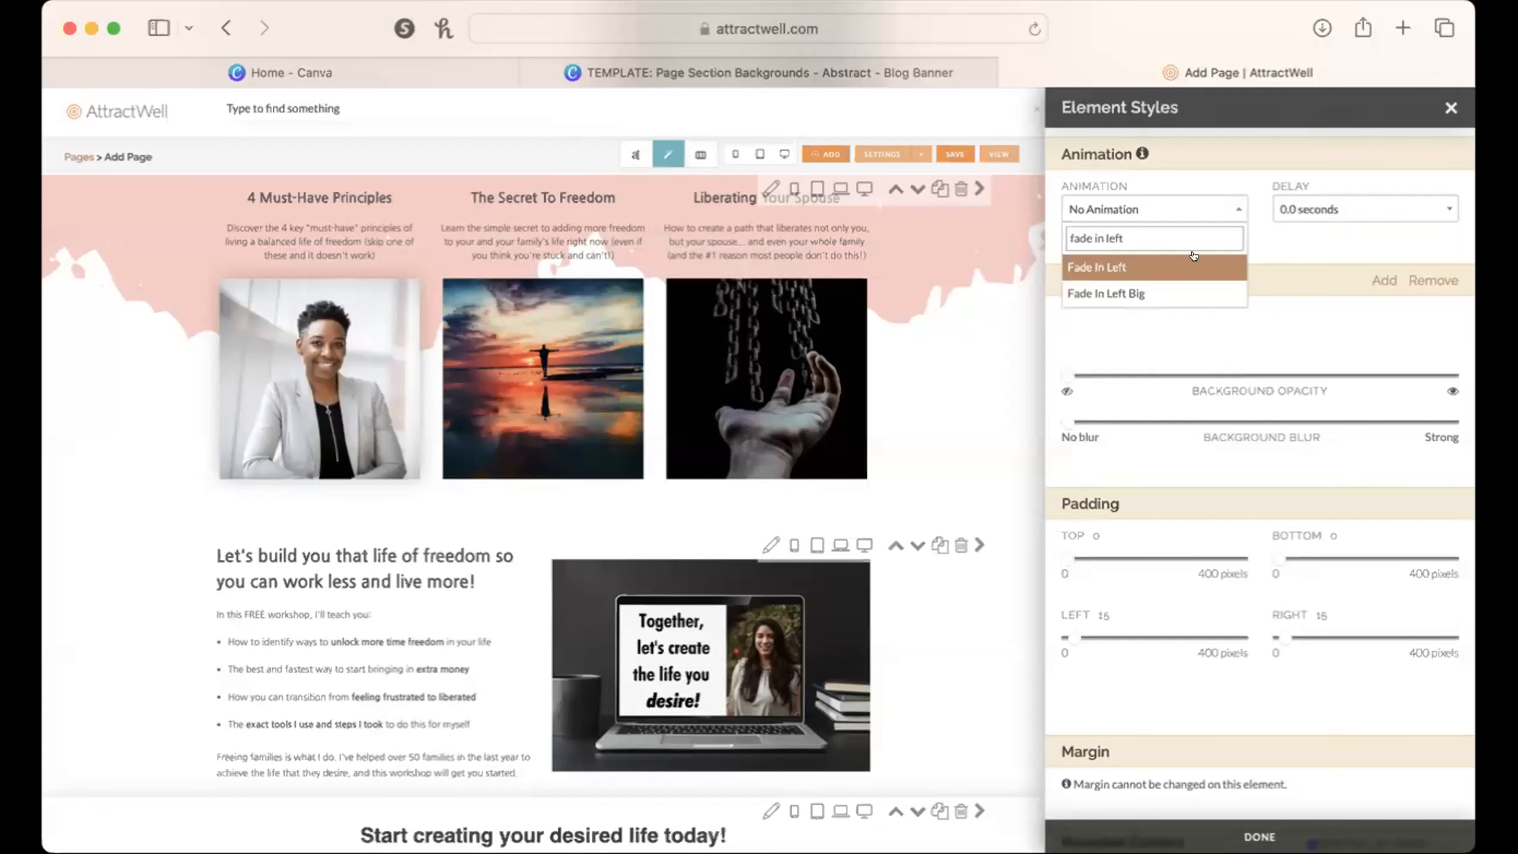
pyautogui.write('eft')
pyautogui.click(1193, 263)
pyautogui.click(1363, 214)
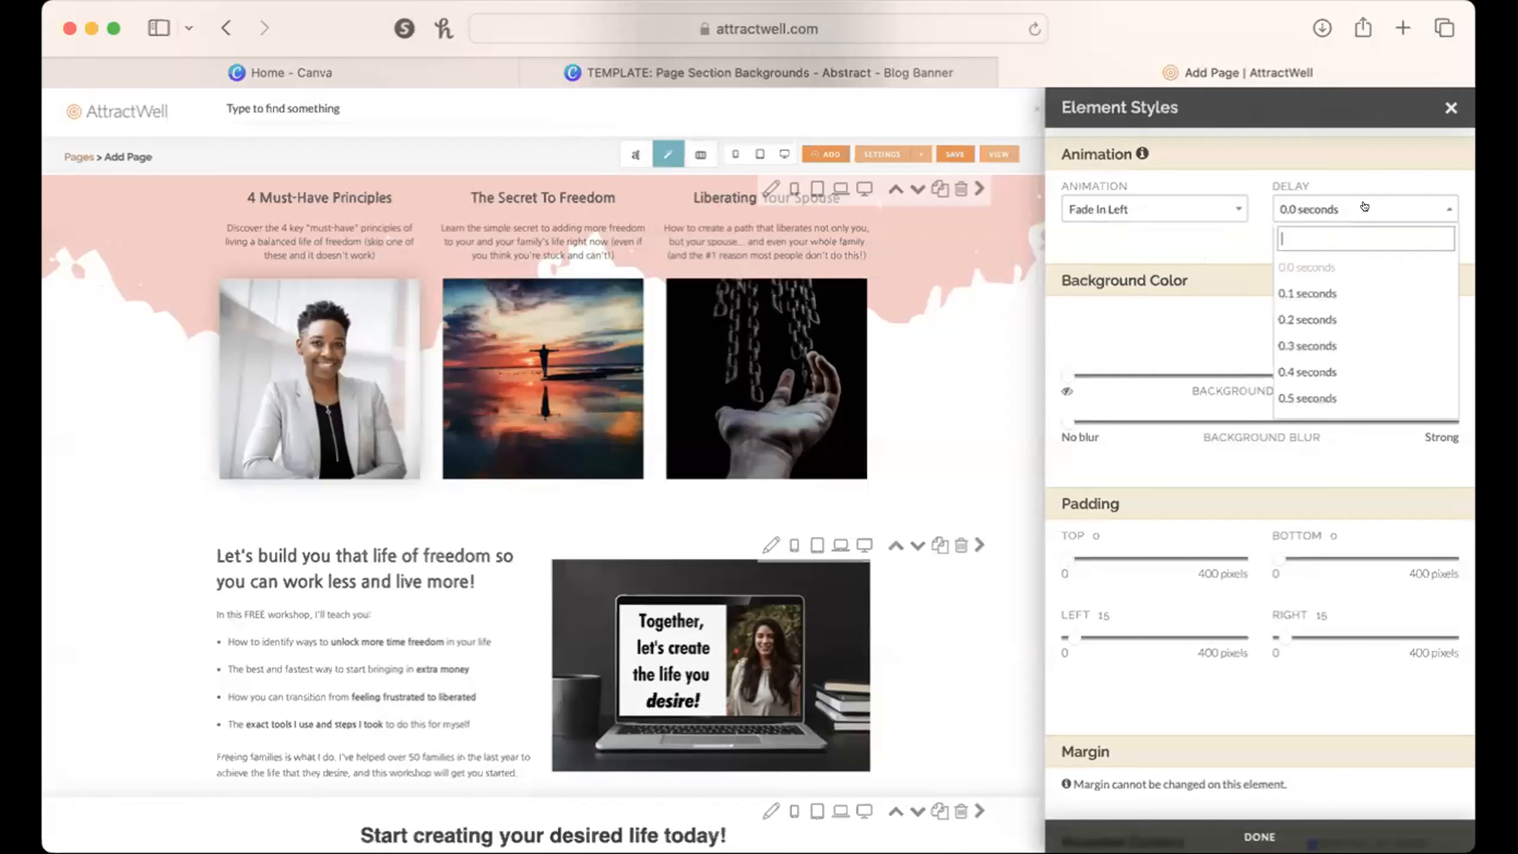
pyautogui.click(1361, 289)
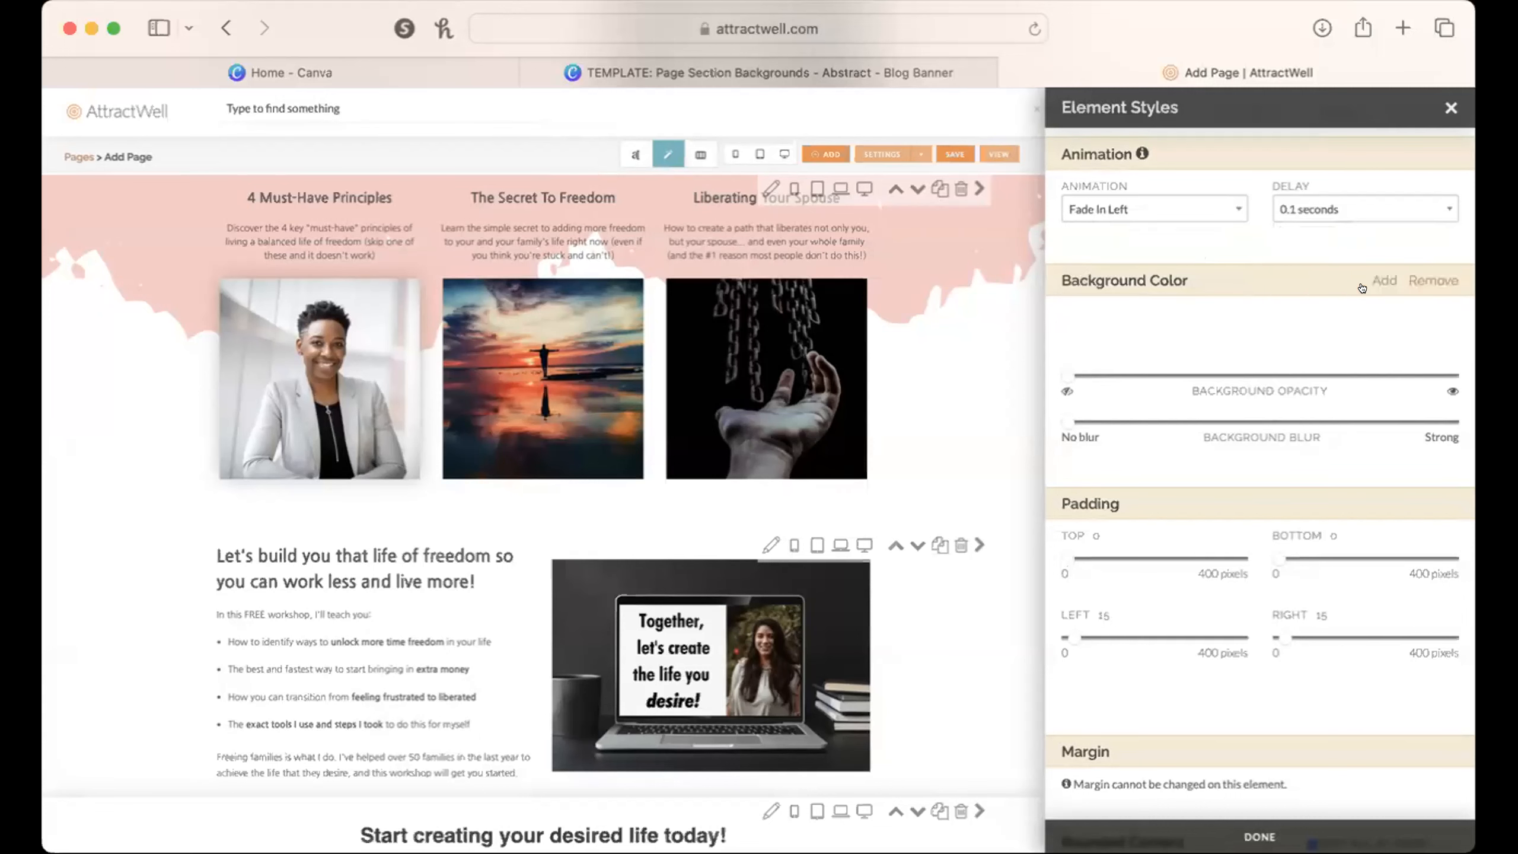
pyautogui.click(1260, 834)
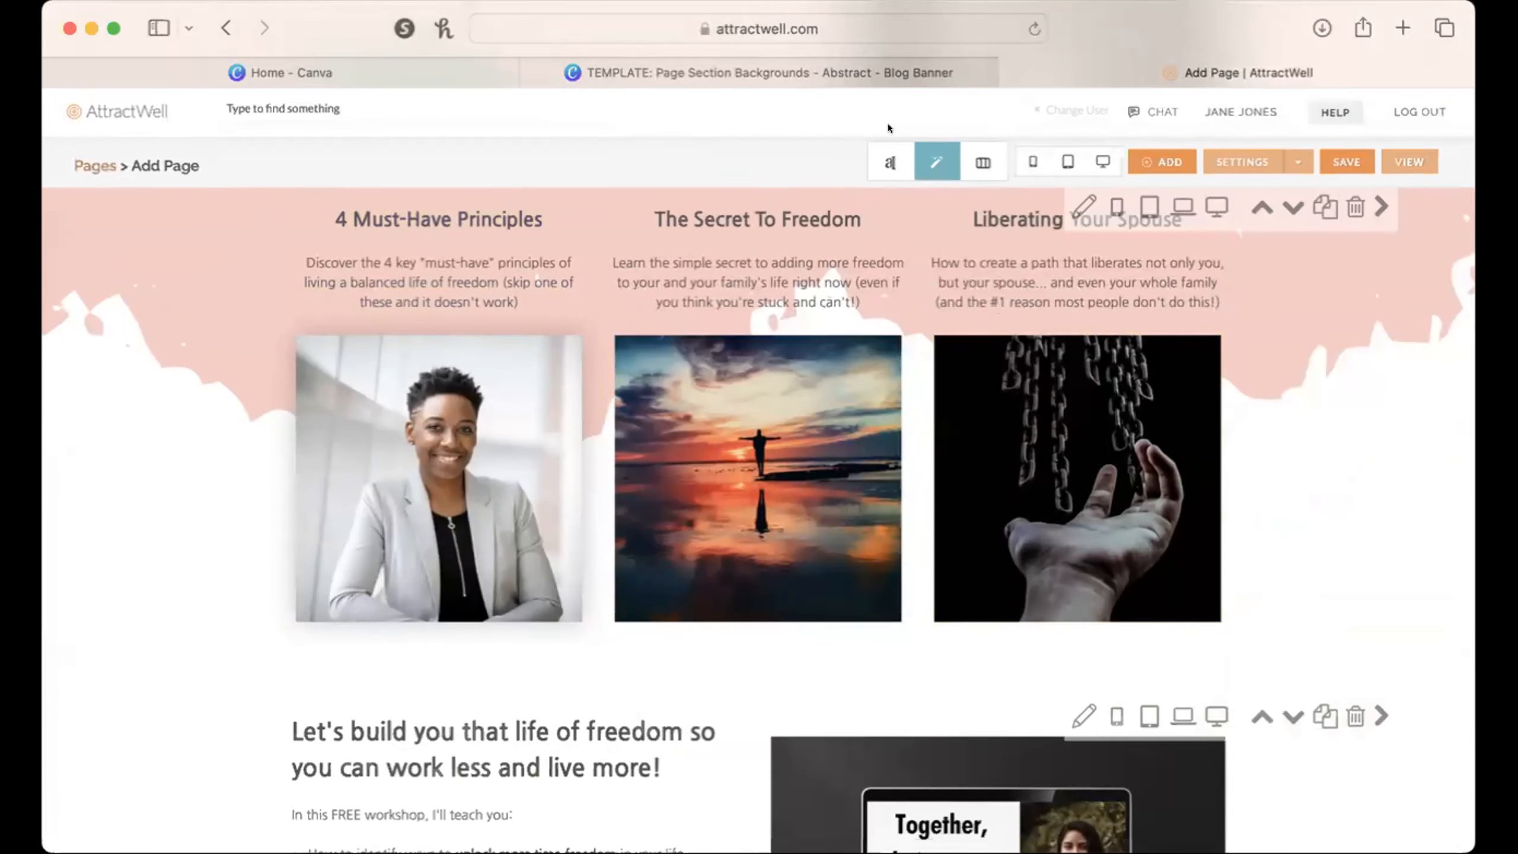
# Step: Apply the Fade In Right animation with a 0.1-second delay to the Liberating Your Spouse column
pyautogui.click(1221, 385)
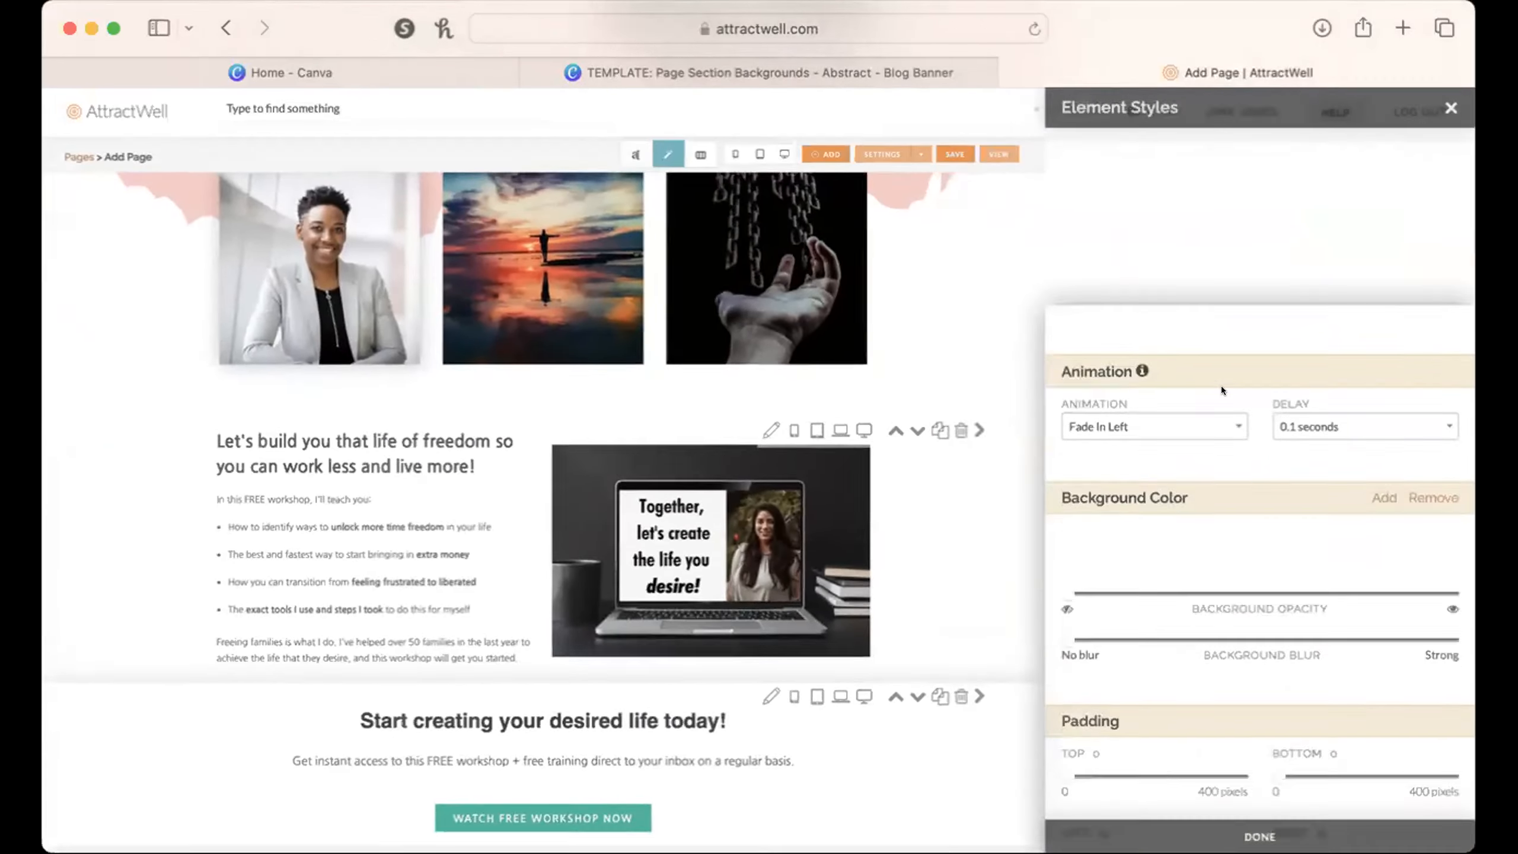
pyautogui.click(1159, 207)
pyautogui.write('fade in right')
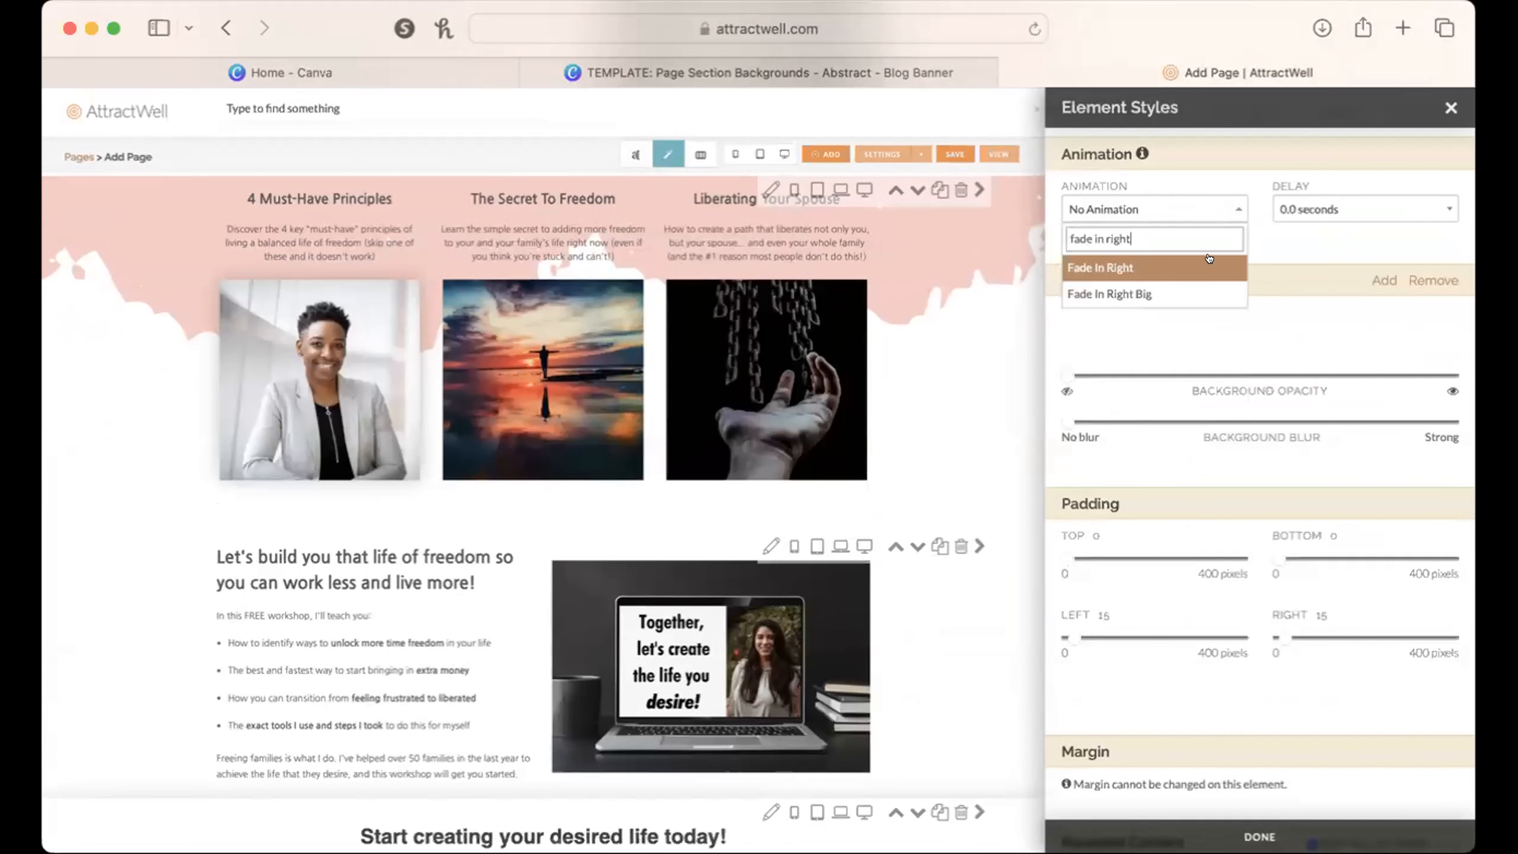
pyautogui.click(1209, 266)
pyautogui.click(1317, 206)
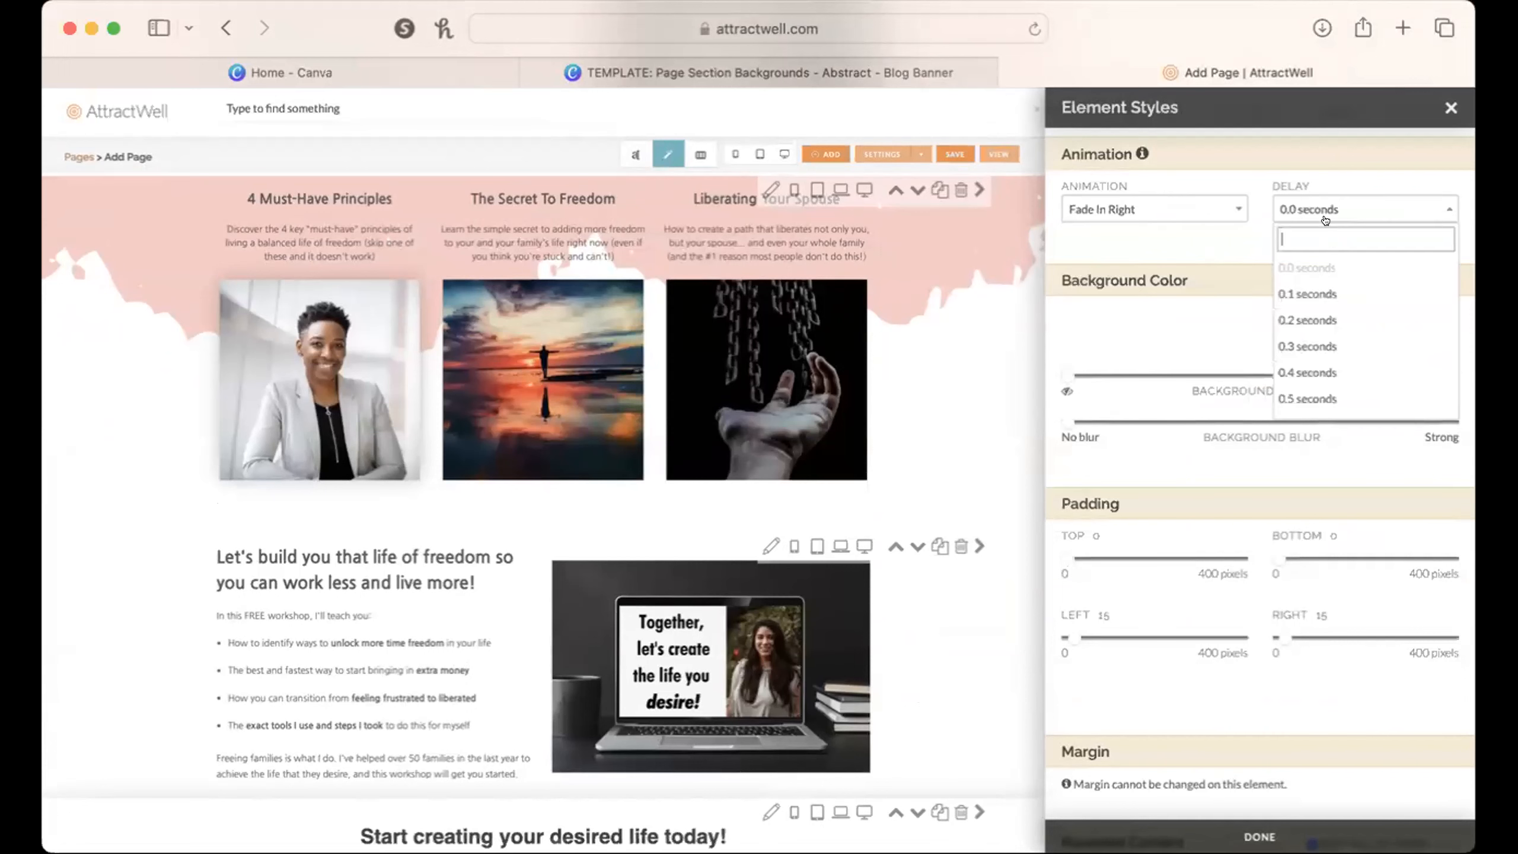
pyautogui.click(1328, 292)
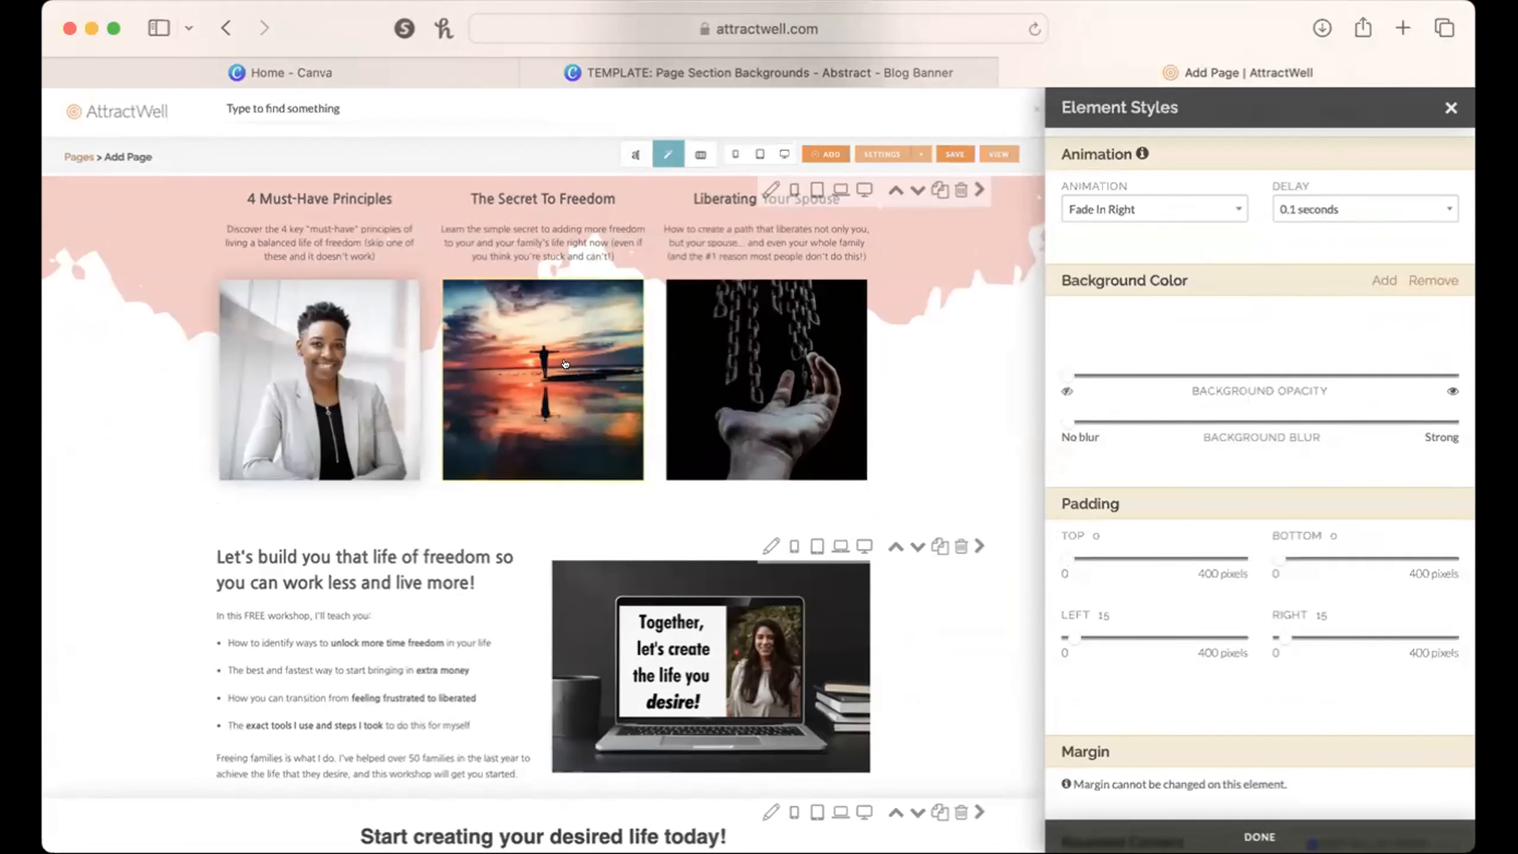
# Step: Apply the Fade In Down animation with a 0.1-second delay to The Secret To Freedom column and finish editing its styles
pyautogui.scroll(2, 508, 352)
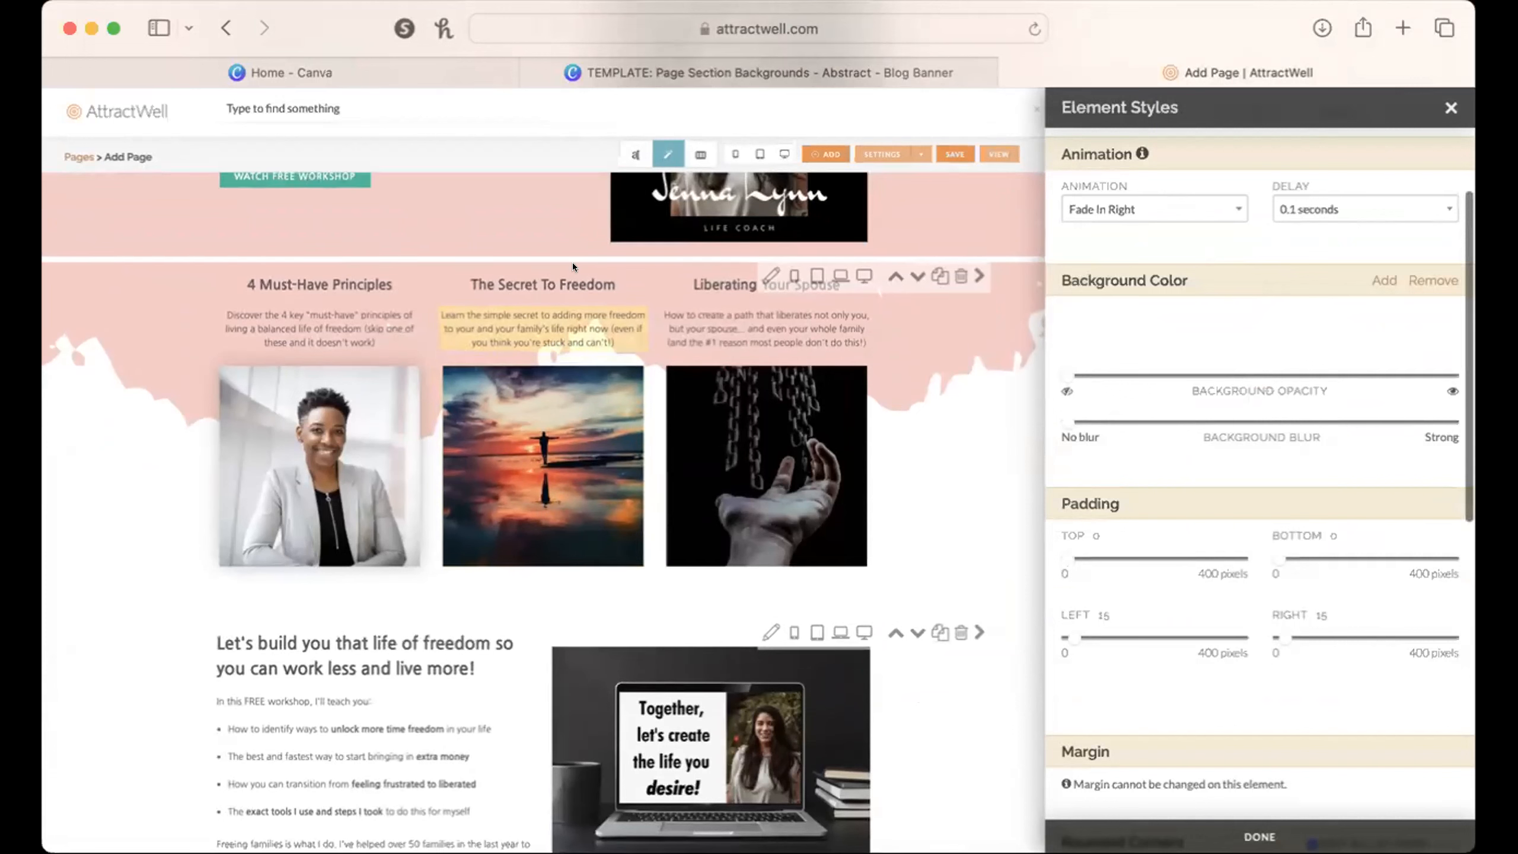
pyautogui.click(432, 347)
pyautogui.click(1207, 203)
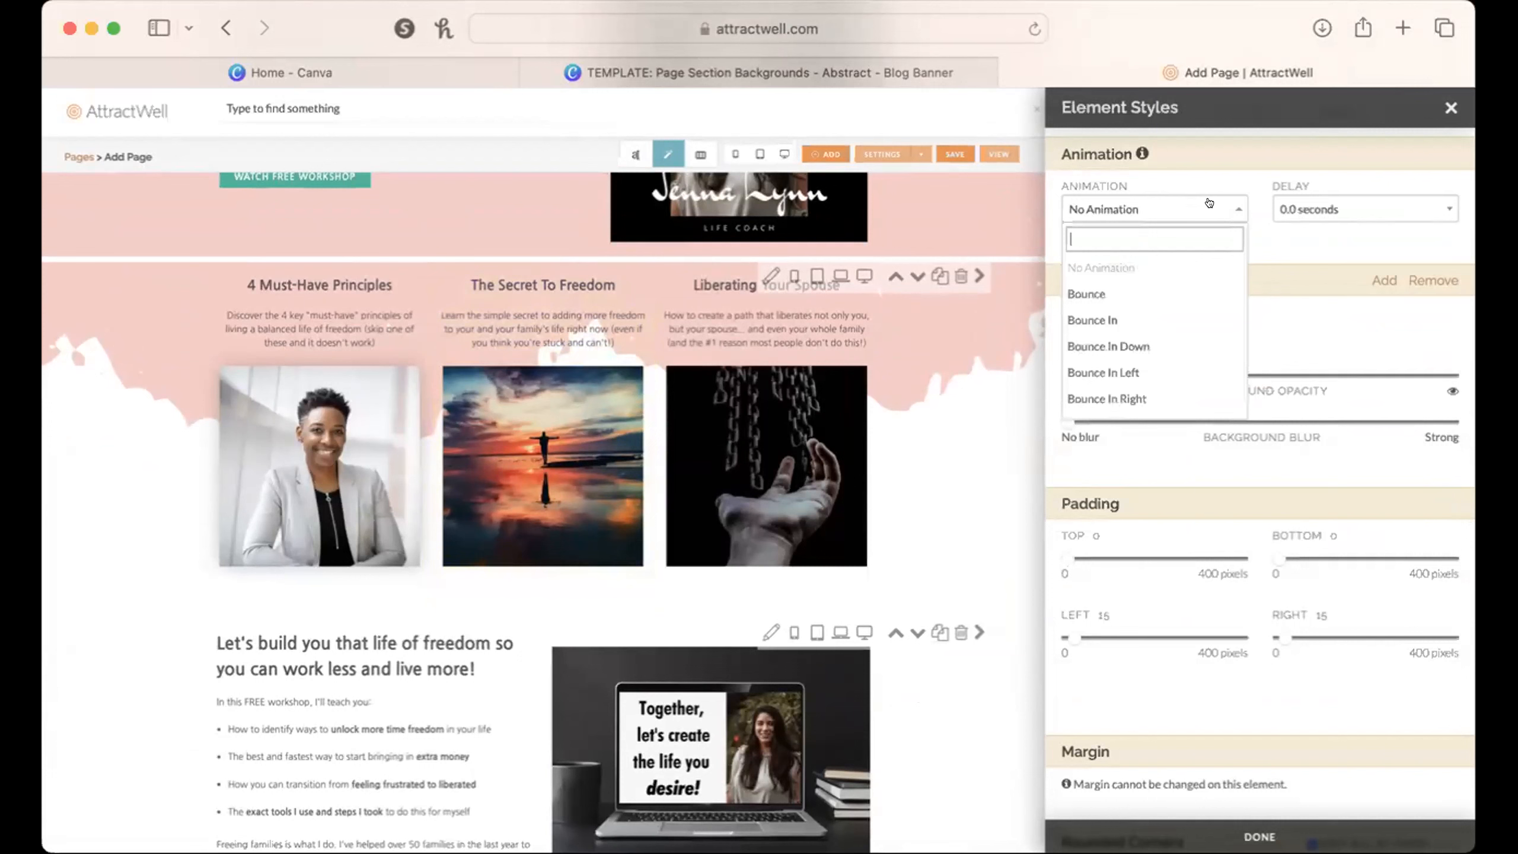
pyautogui.write('fade in up')
pyautogui.press('BackSpace')
pyautogui.press('BackSpace')
pyautogui.write('down')
pyautogui.click(1220, 256)
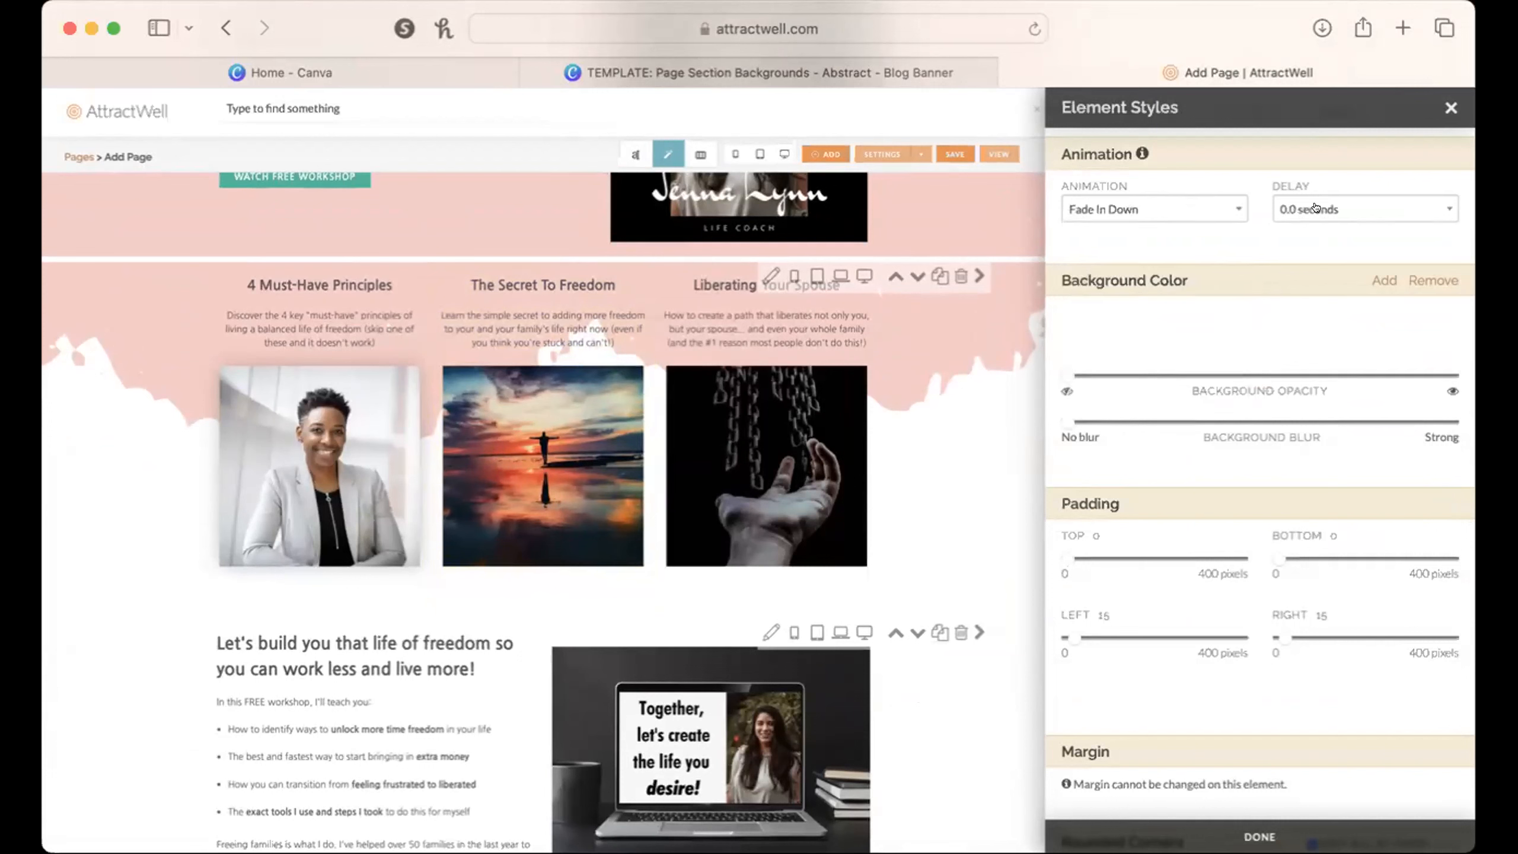
pyautogui.click(1348, 206)
pyautogui.click(1327, 288)
pyautogui.click(1275, 831)
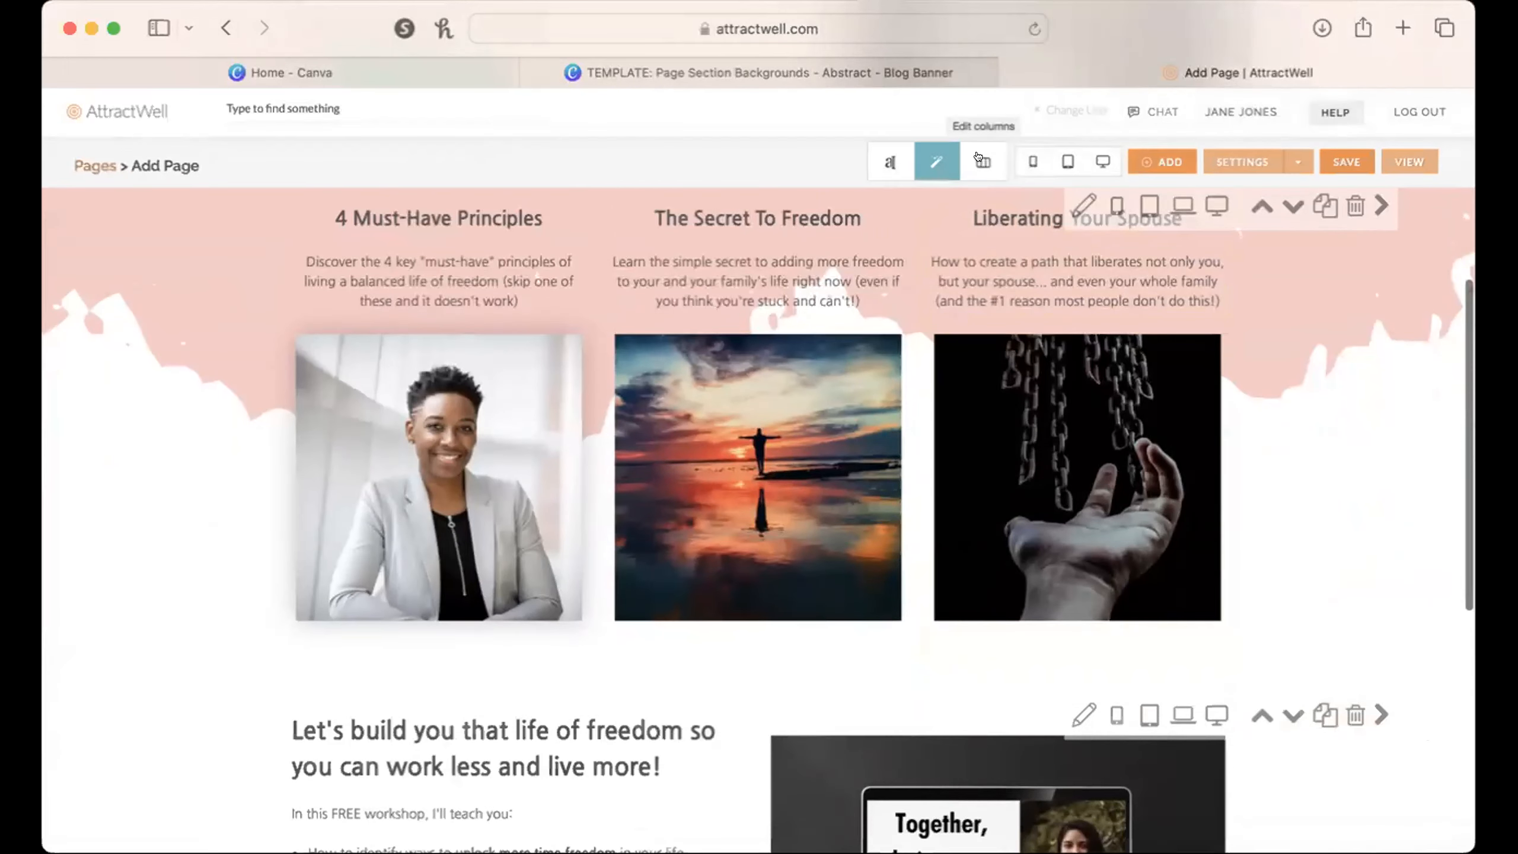
# Step: Preview the page in desktop view to check the three content columns' animations, then close the preview
pyautogui.click(1093, 165)
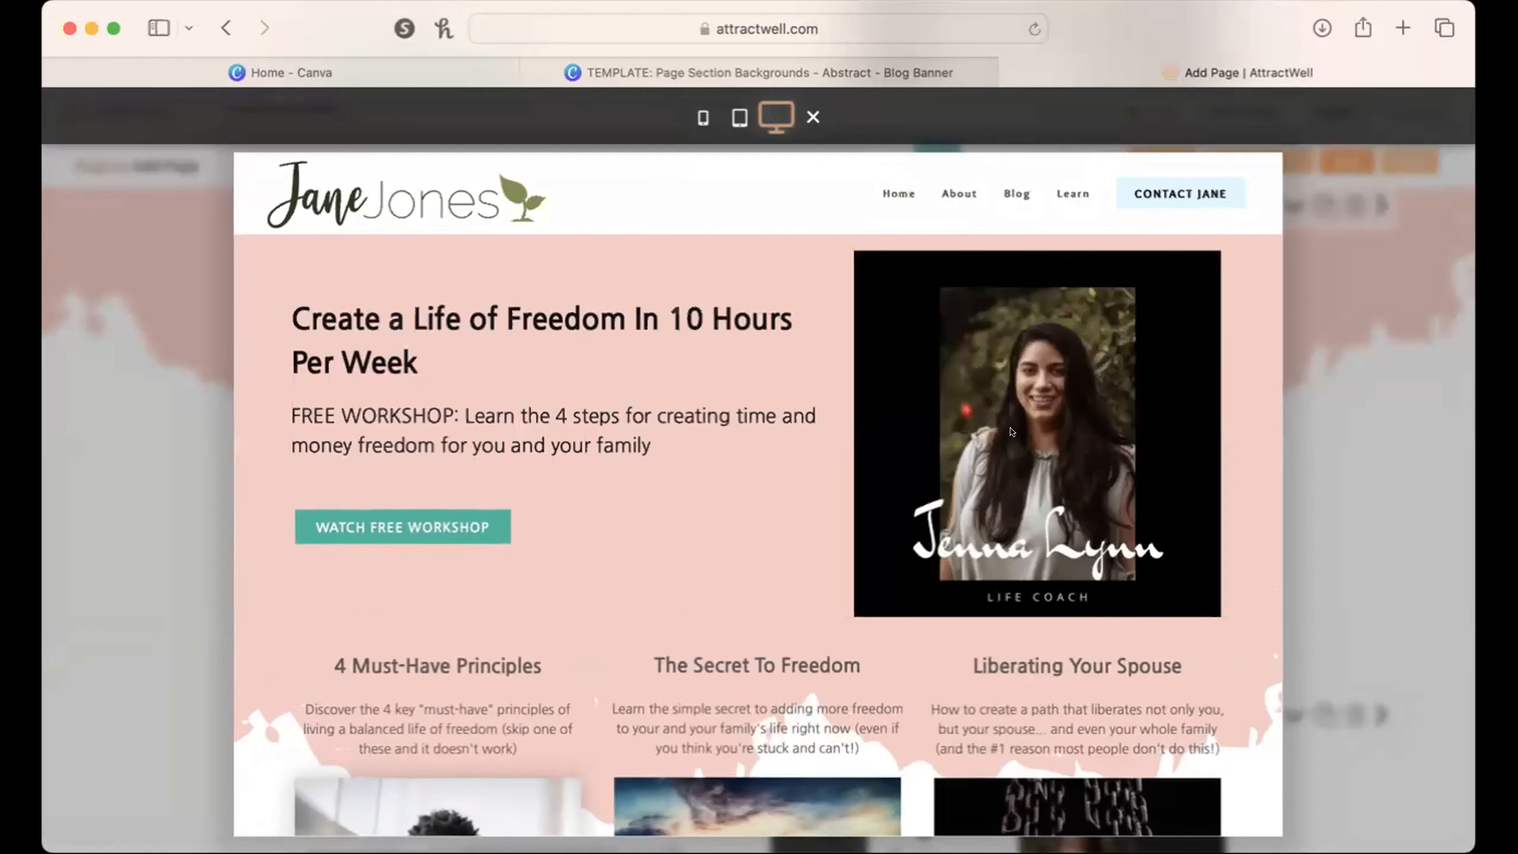
pyautogui.scroll(-5, 1010, 426)
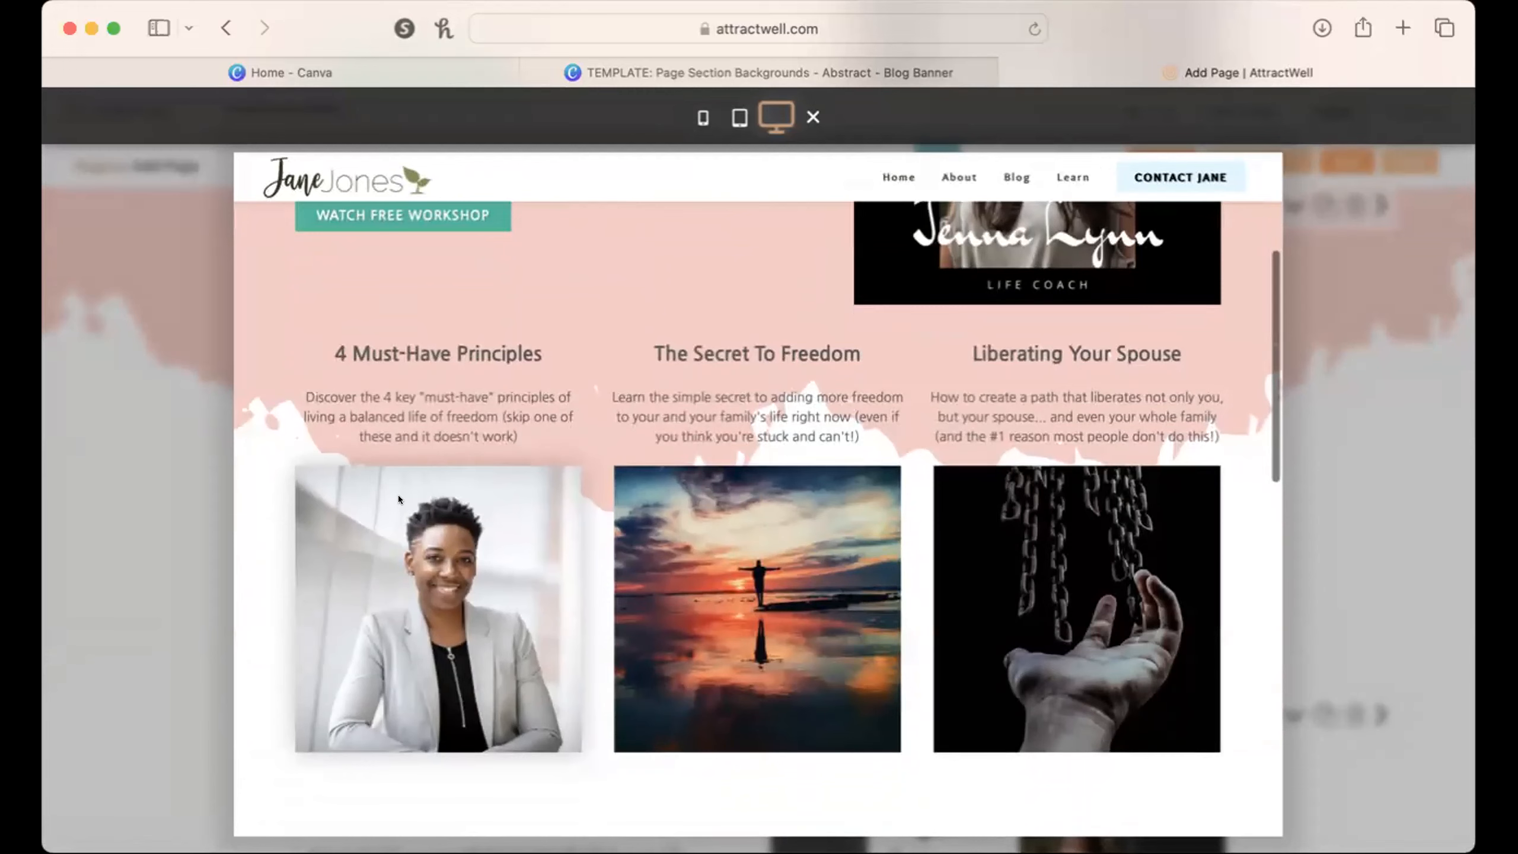
pyautogui.click(1370, 384)
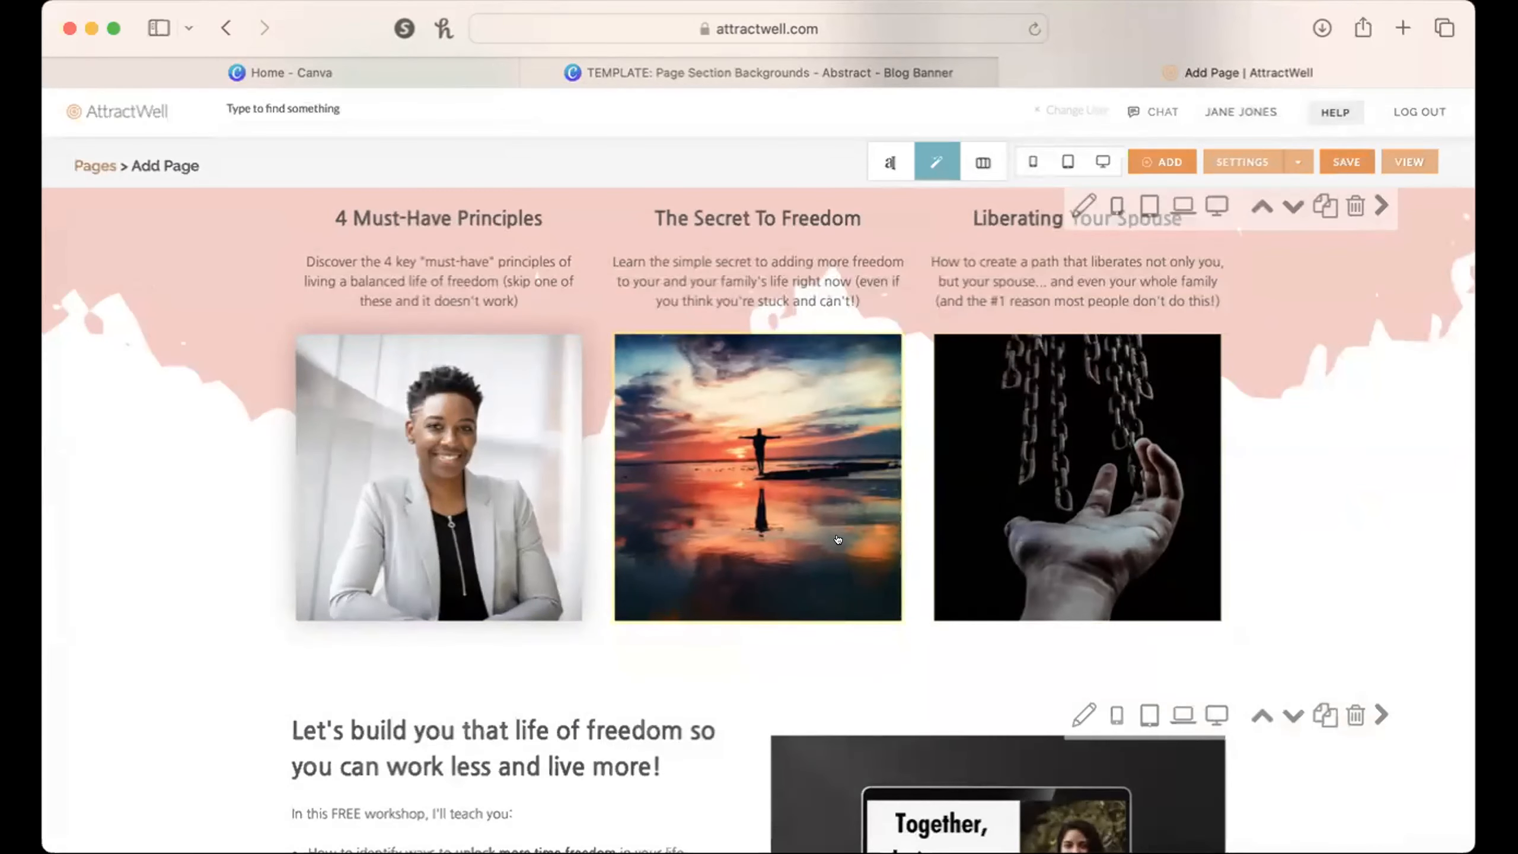
# Step: Set the animation delay of the 4 Must-Have Principles column to 0.4 seconds
pyautogui.scroll(5, 840, 534)
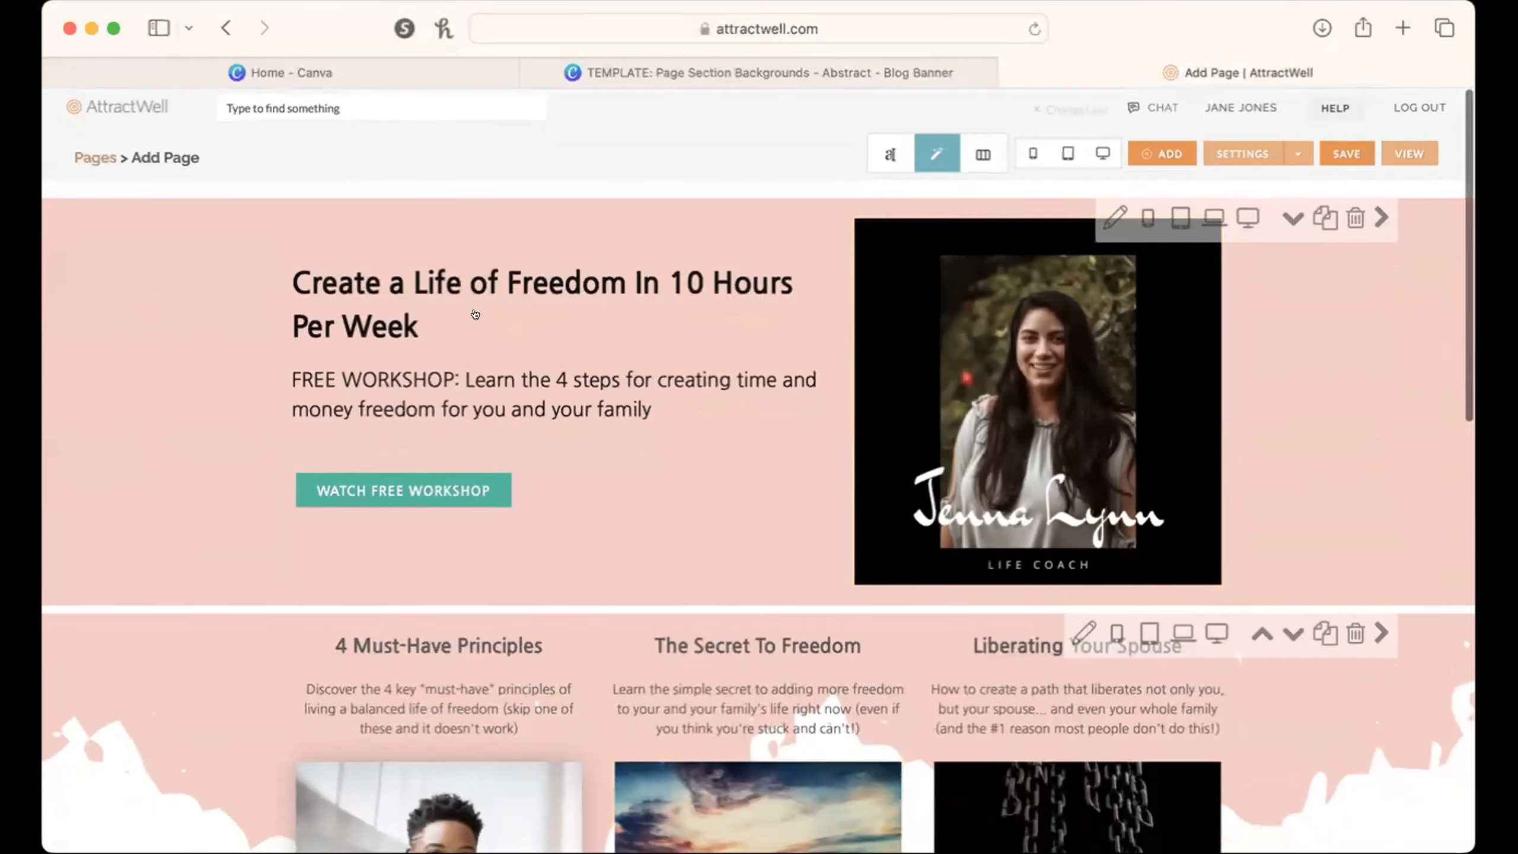
pyautogui.scroll(-3, 452, 713)
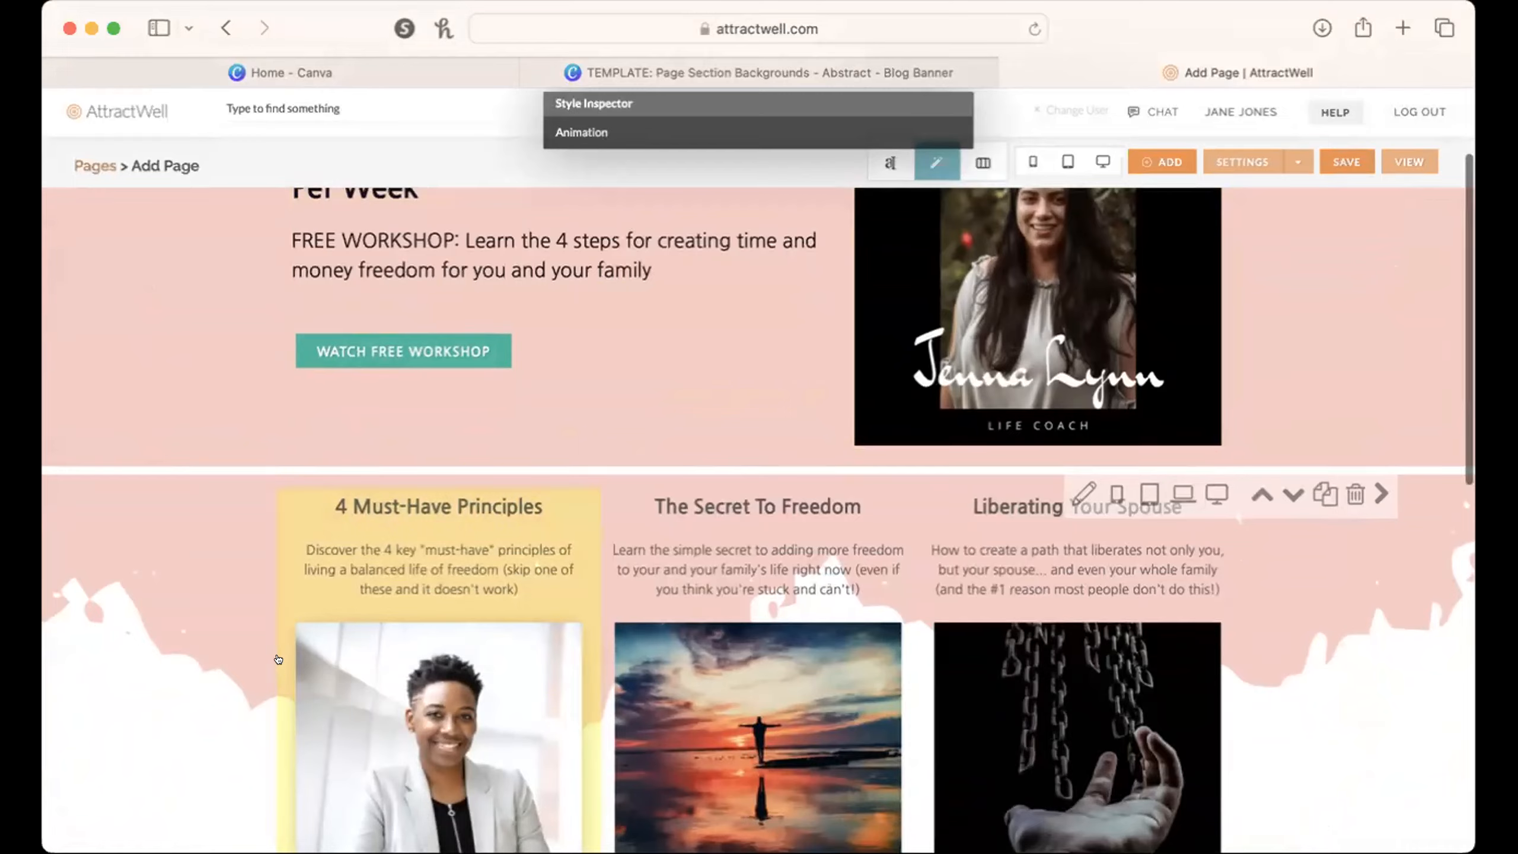
pyautogui.click(293, 664)
pyautogui.click(1305, 209)
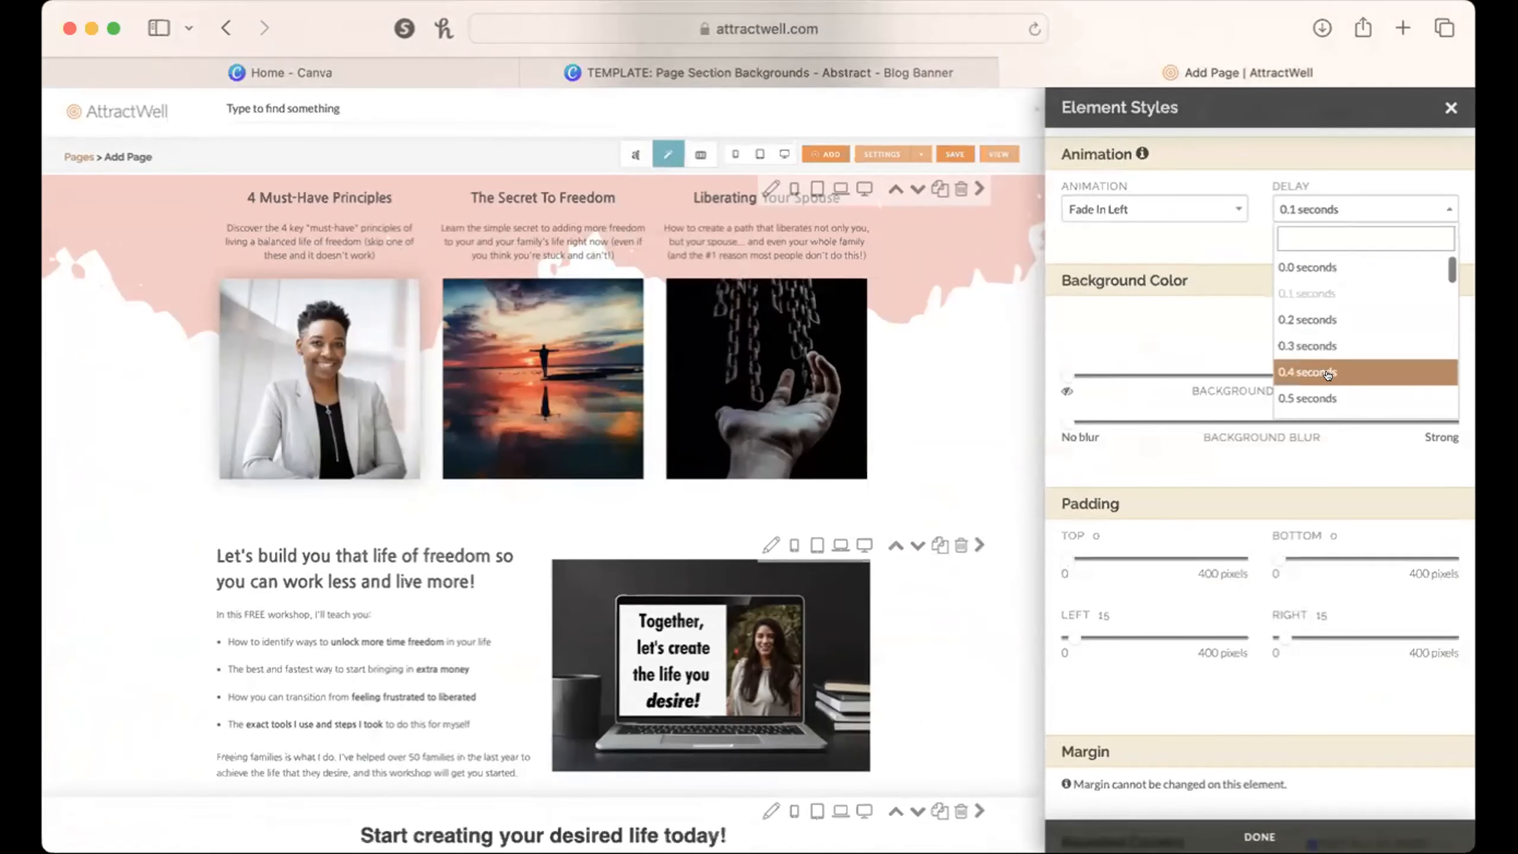
pyautogui.click(1308, 372)
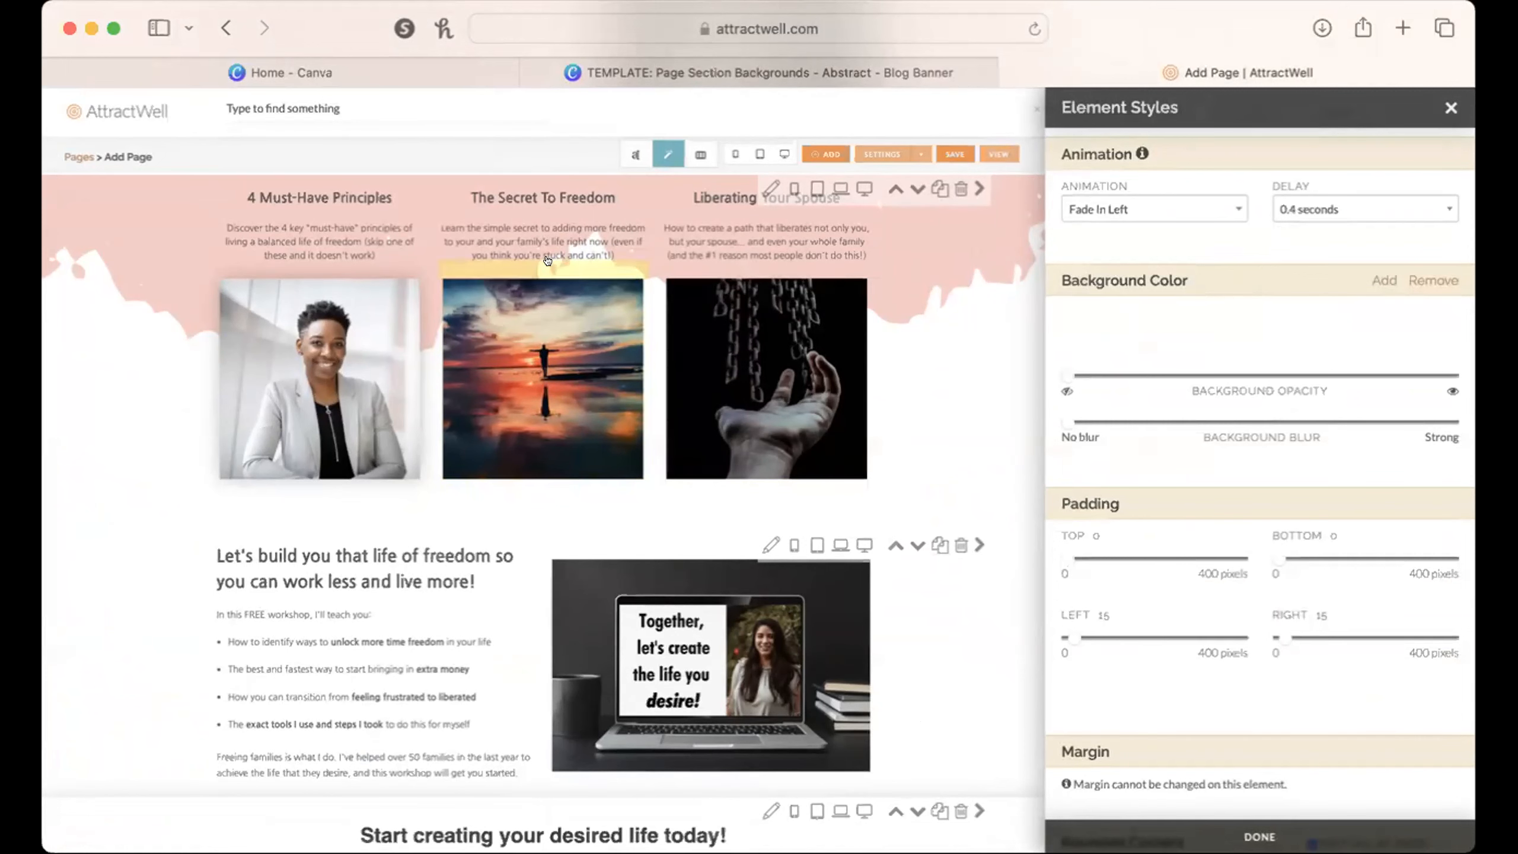
# Step: Set the animation delay of The Secret To Freedom column to 0.4 seconds
pyautogui.click(435, 235)
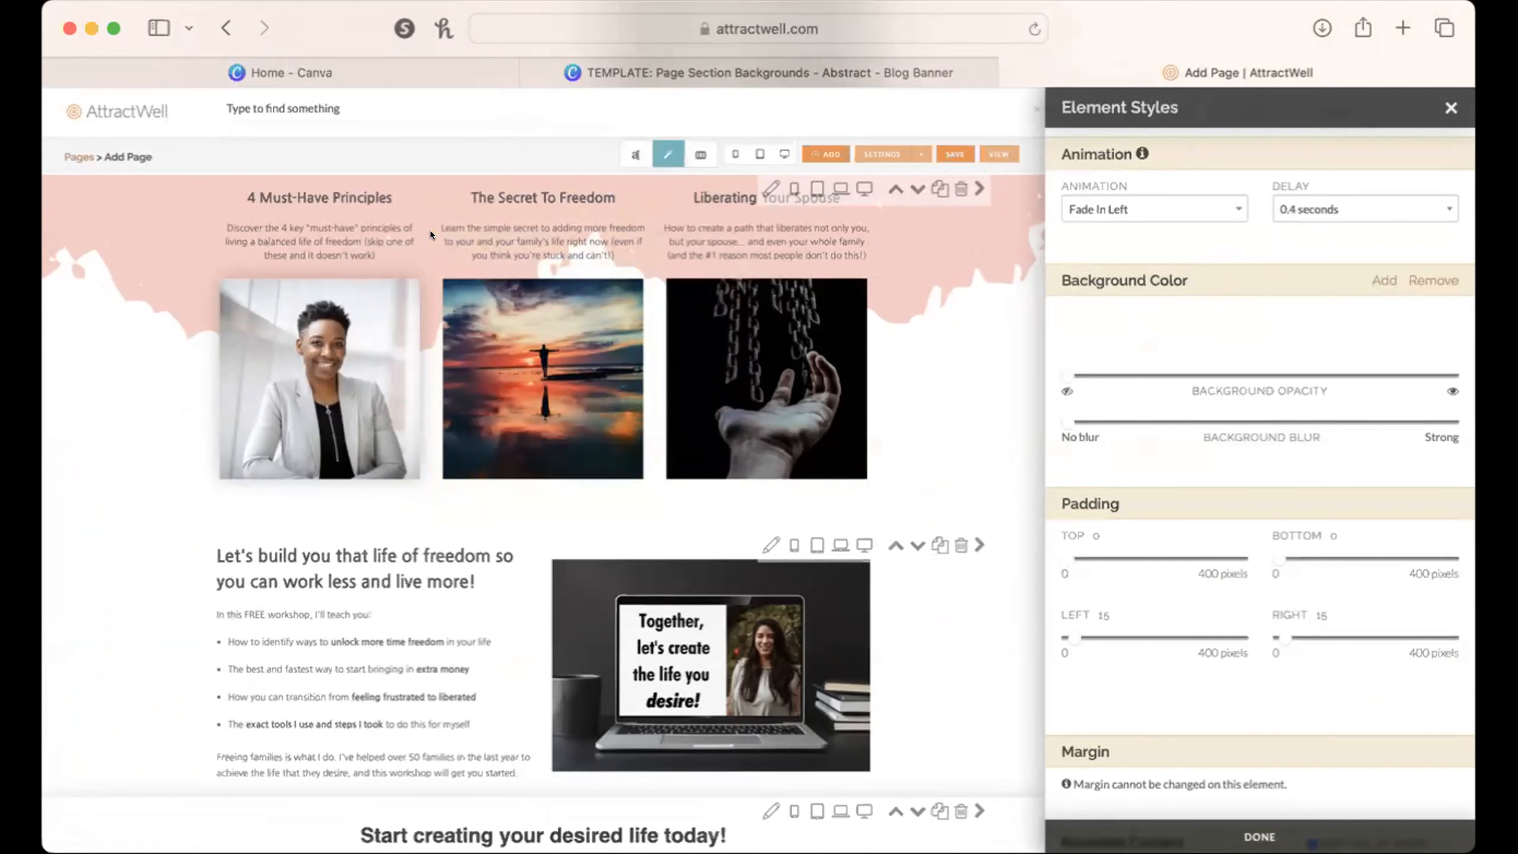
pyautogui.click(1385, 207)
pyautogui.click(1396, 367)
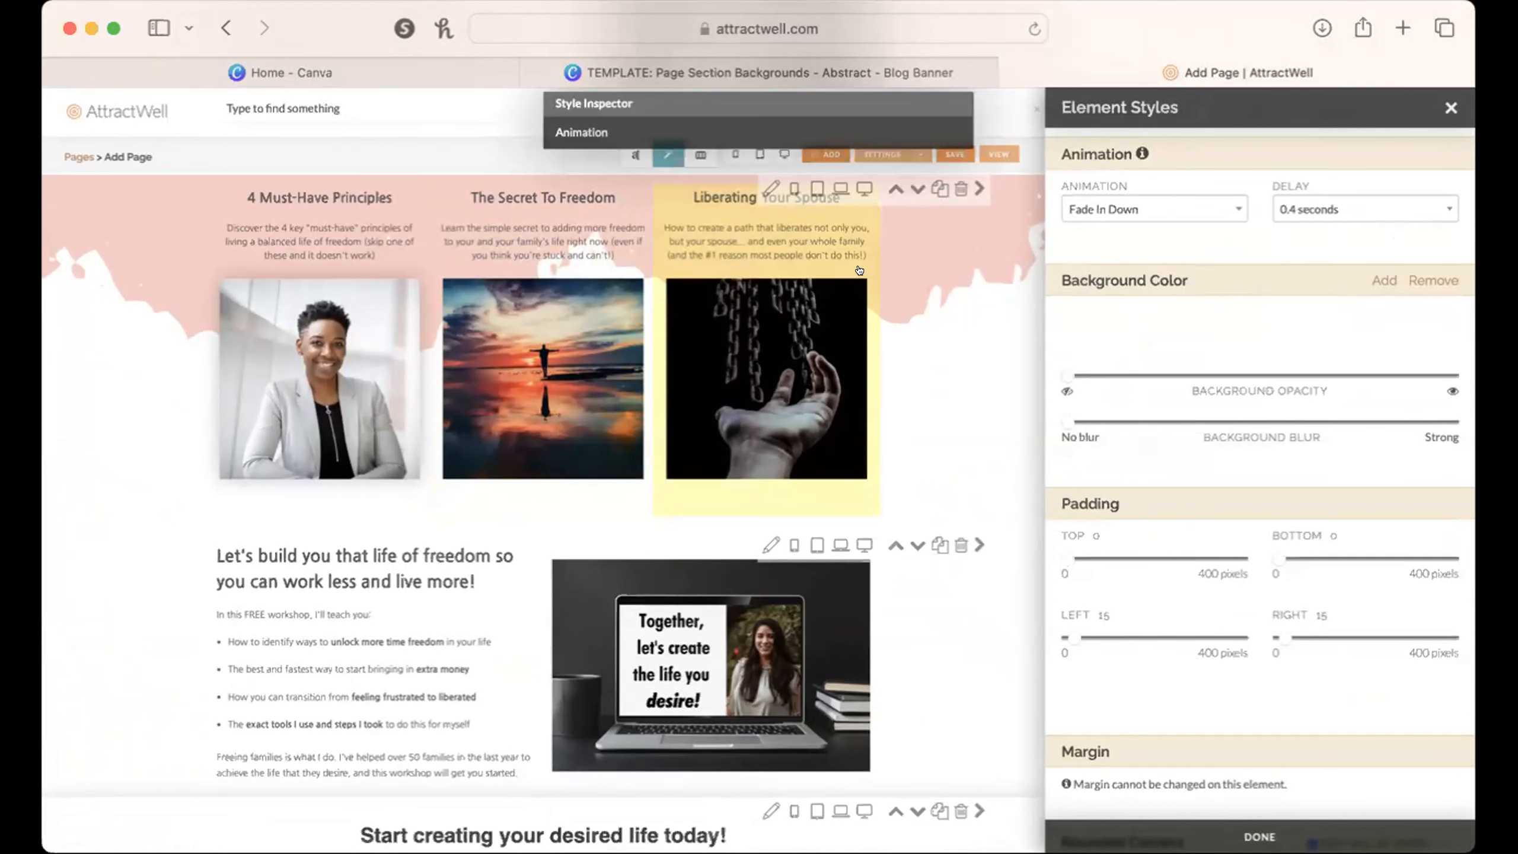
# Step: Set the animation delay of the Liberating Your Spouse column to 0.4 seconds and finish editing its styles
pyautogui.click(858, 270)
pyautogui.click(1294, 206)
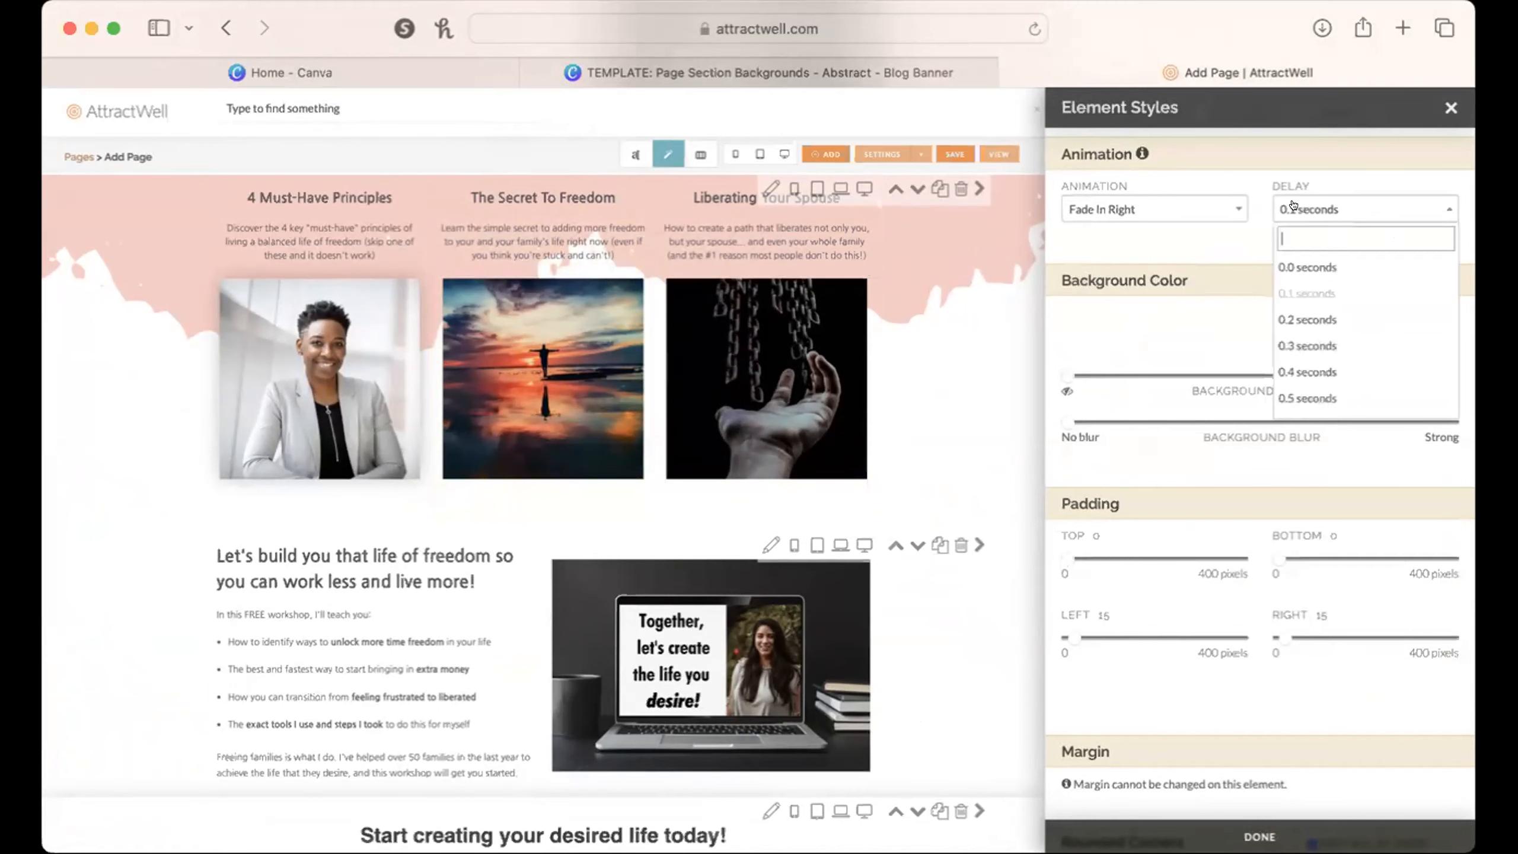
pyautogui.click(1331, 372)
pyautogui.click(1259, 836)
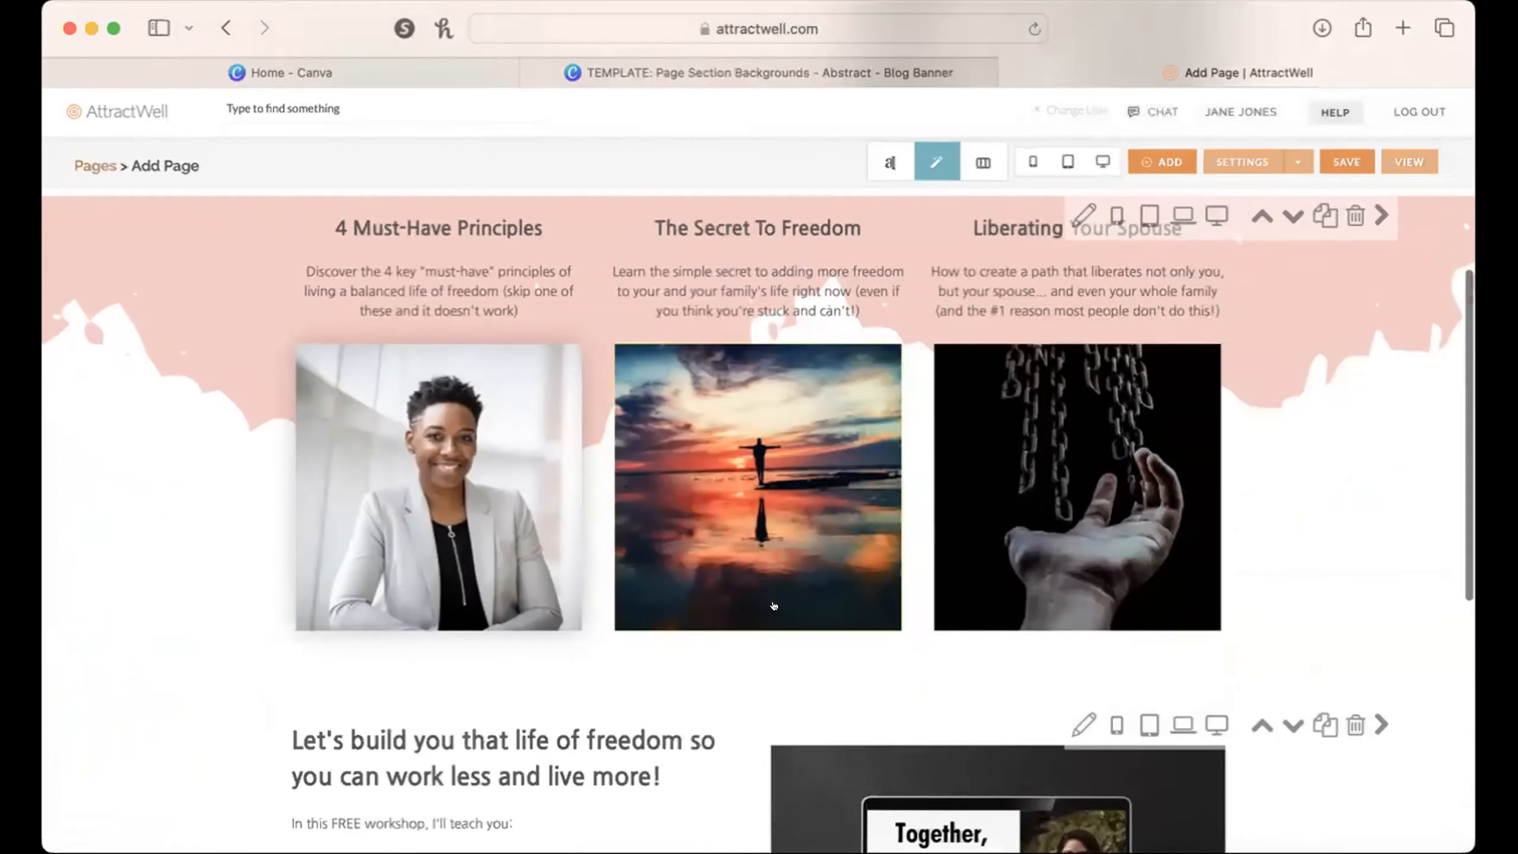
# Step: Preview the whole page in desktop view from the hero section down to the footer to check the delayed animations, then close the preview
pyautogui.scroll(7, 1222, 379)
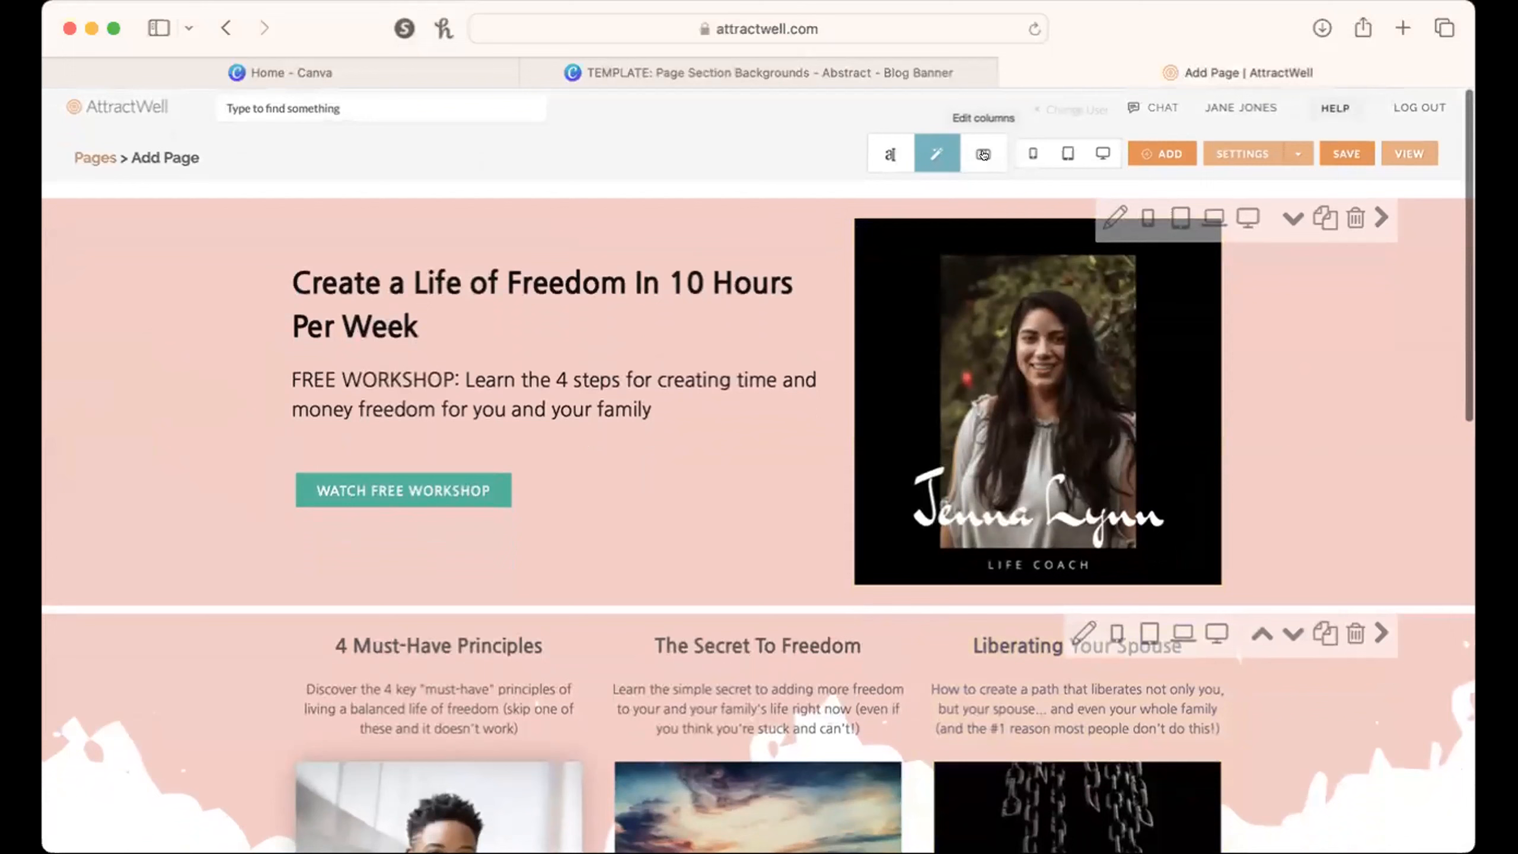
pyautogui.click(1101, 153)
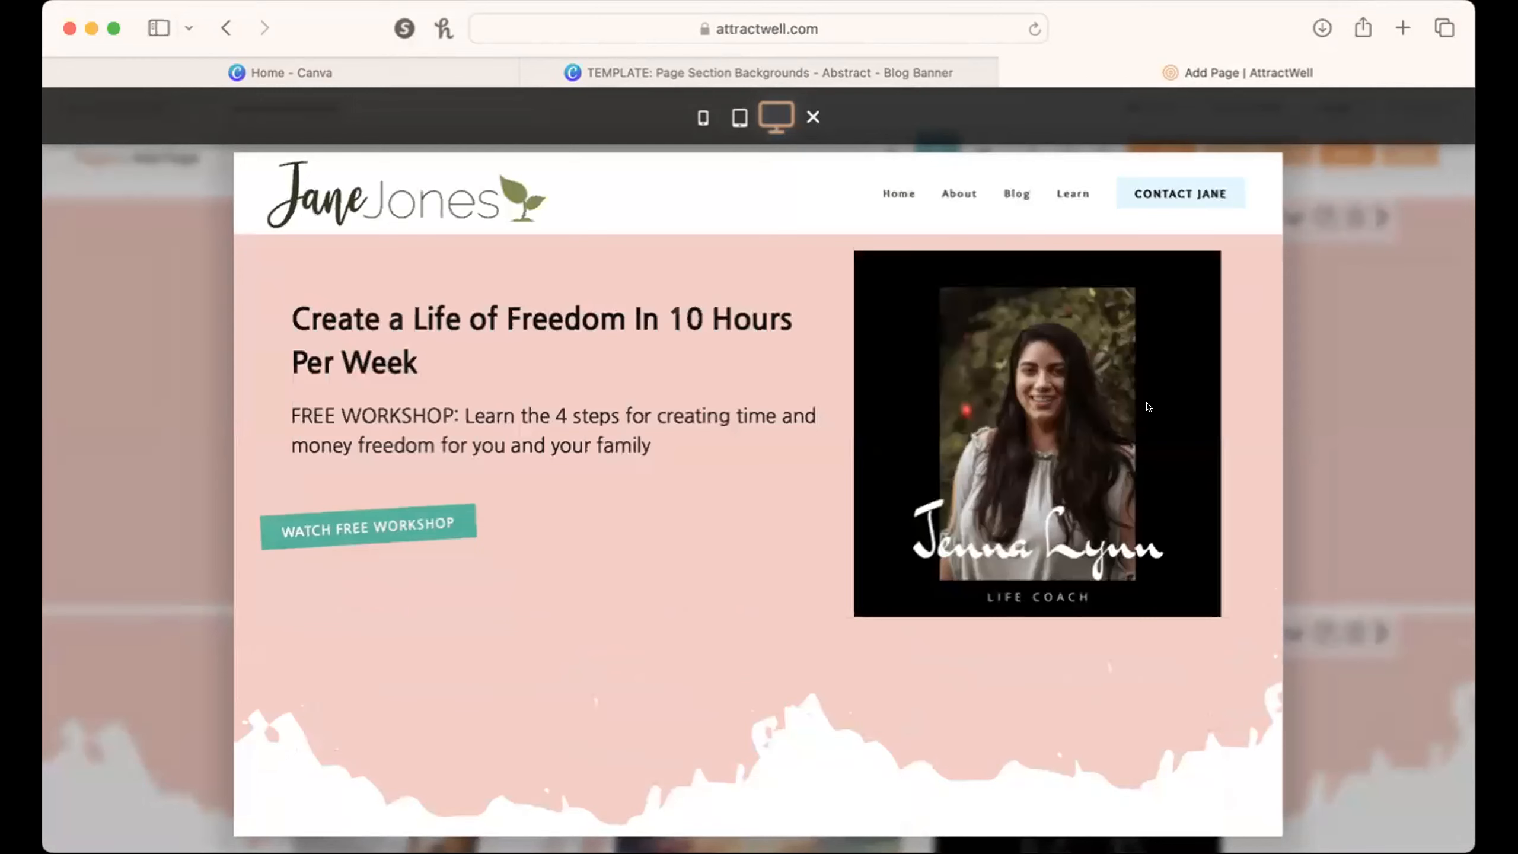
pyautogui.scroll(-3, 1147, 406)
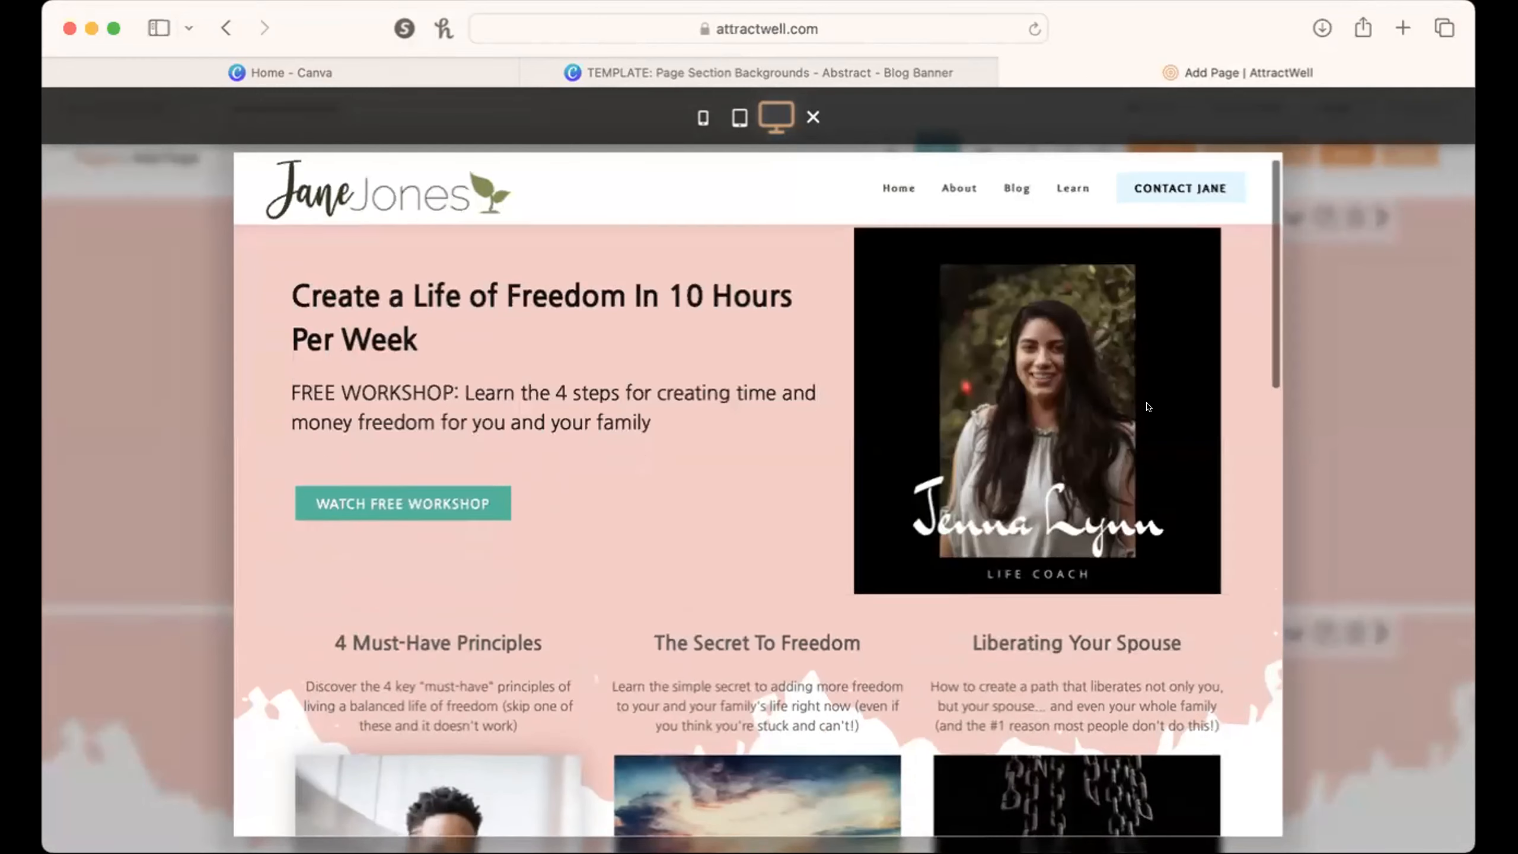
pyautogui.scroll(-5, 1147, 407)
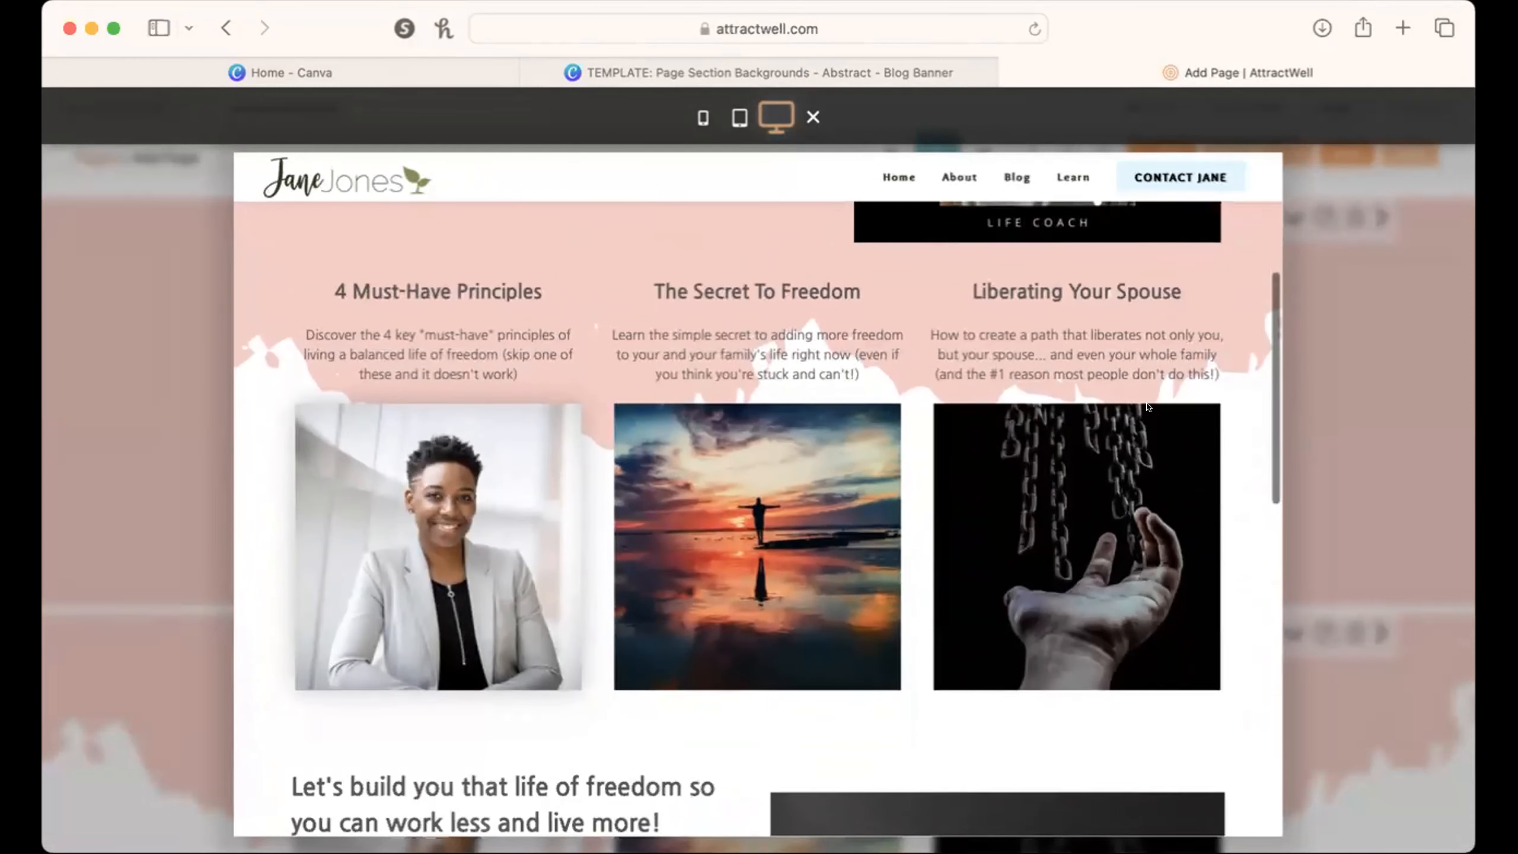
pyautogui.scroll(-2, 1147, 406)
pyautogui.scroll(10, 1147, 407)
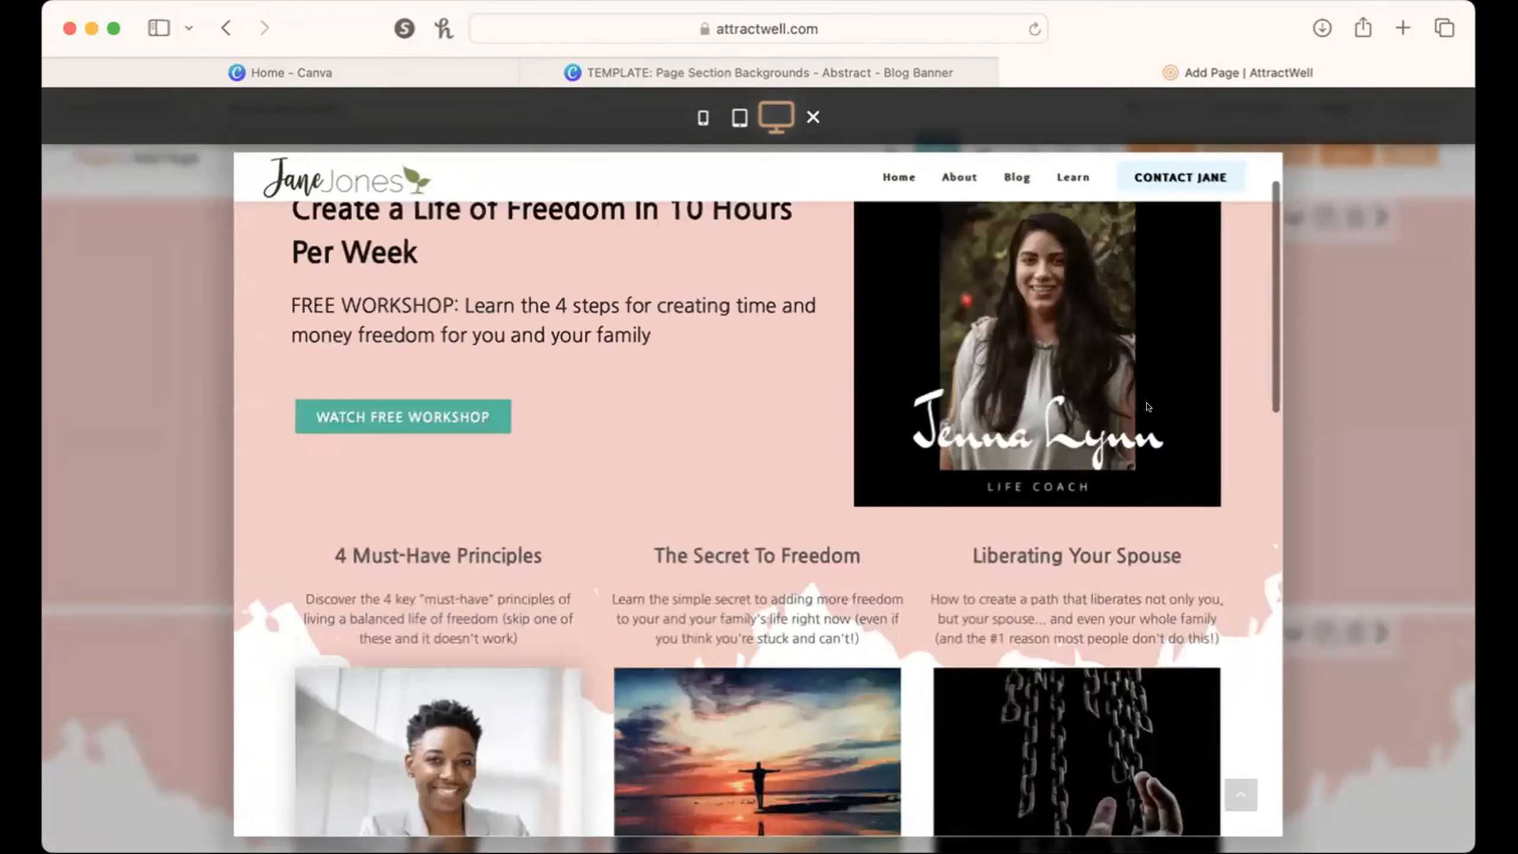
pyautogui.scroll(-5, 1147, 406)
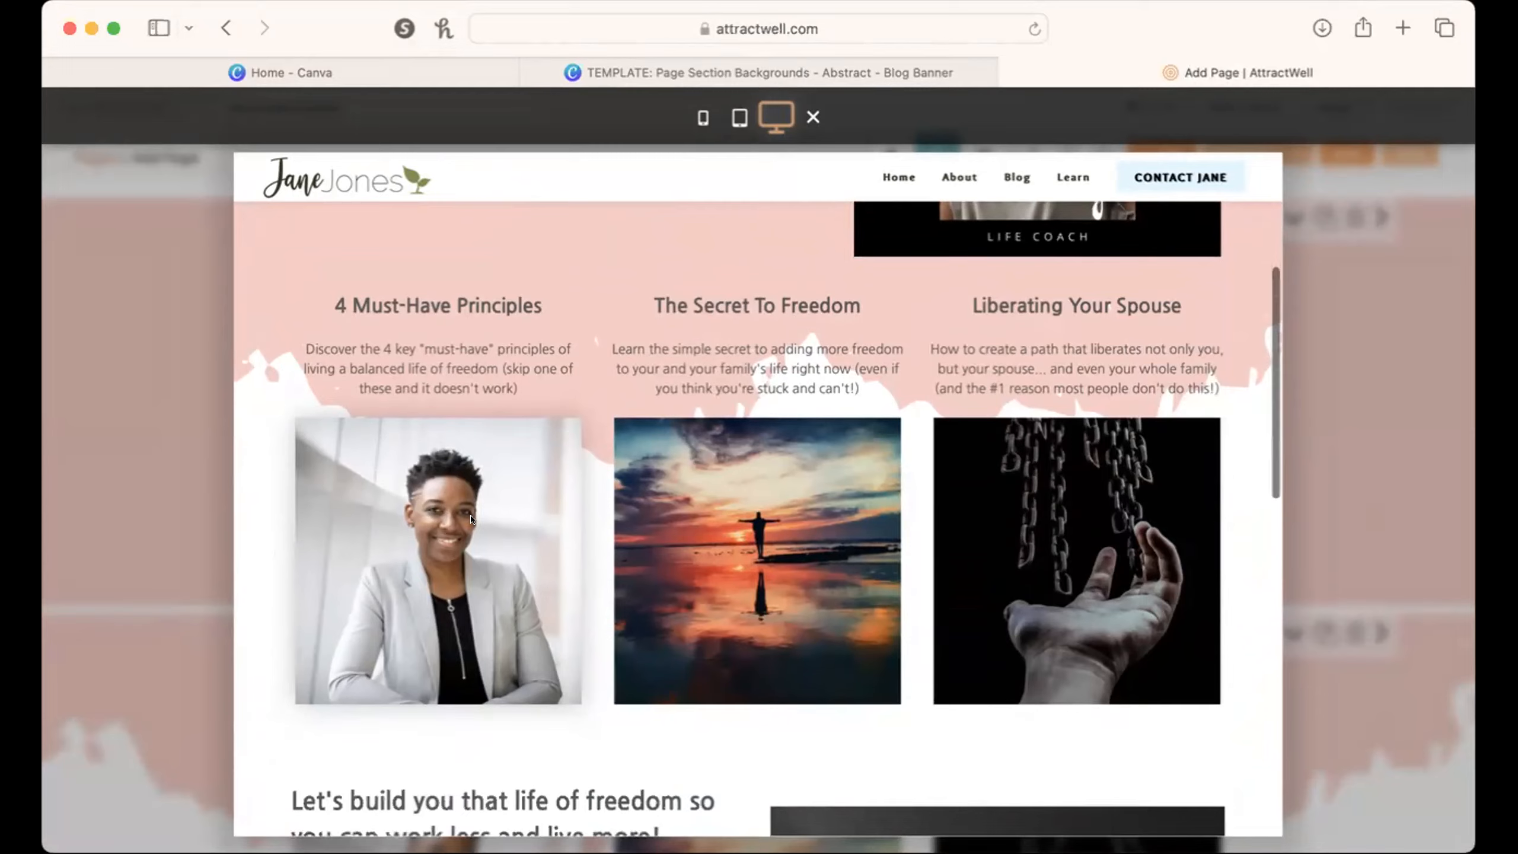
pyautogui.scroll(-6, 470, 519)
pyautogui.scroll(-4, 470, 518)
pyautogui.scroll(20, 470, 519)
pyautogui.click(470, 518)
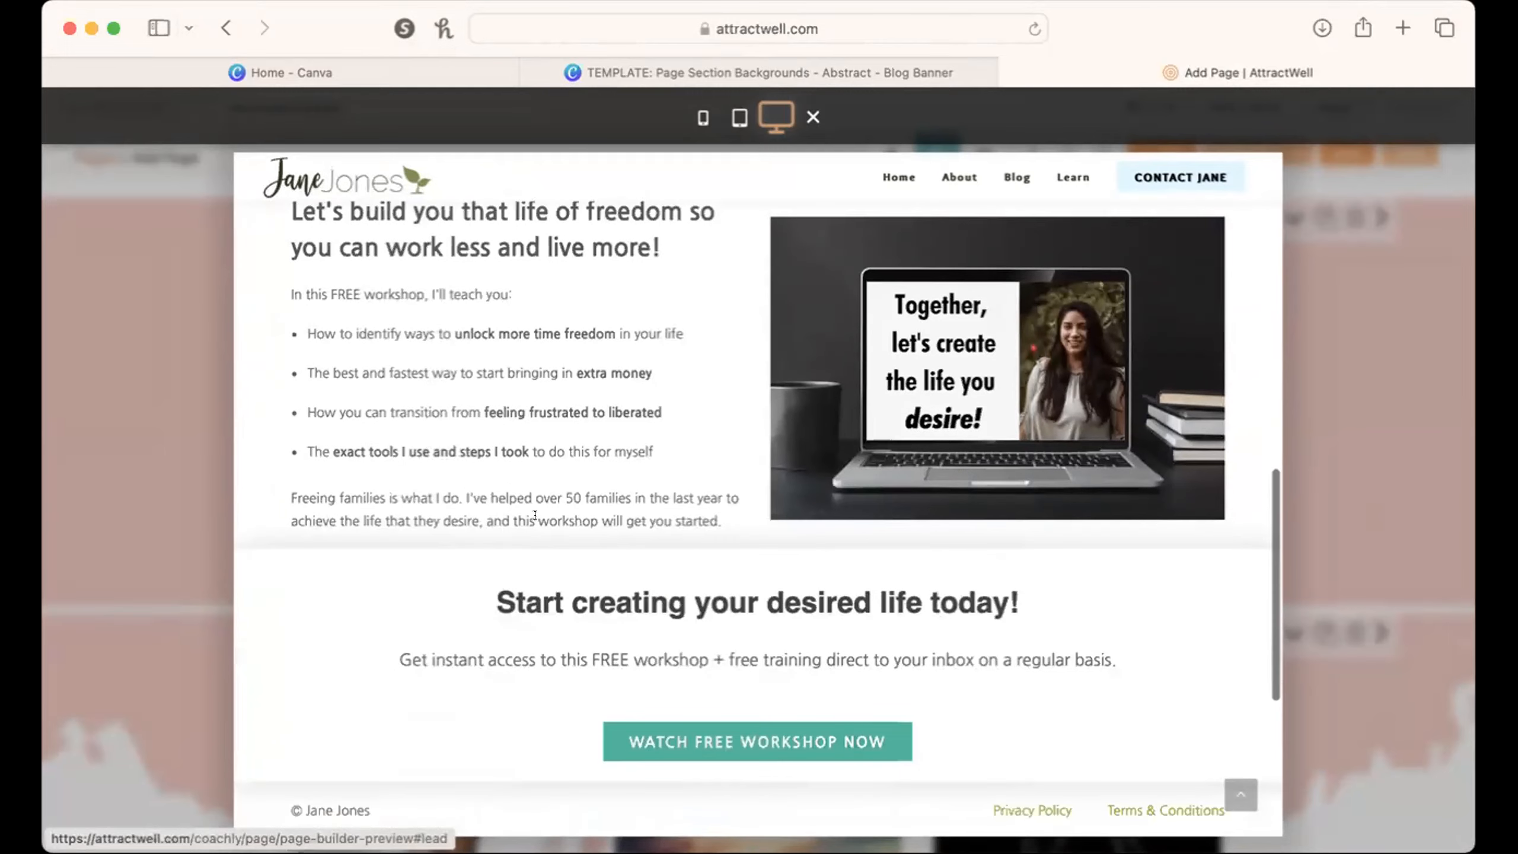
pyautogui.click(1359, 669)
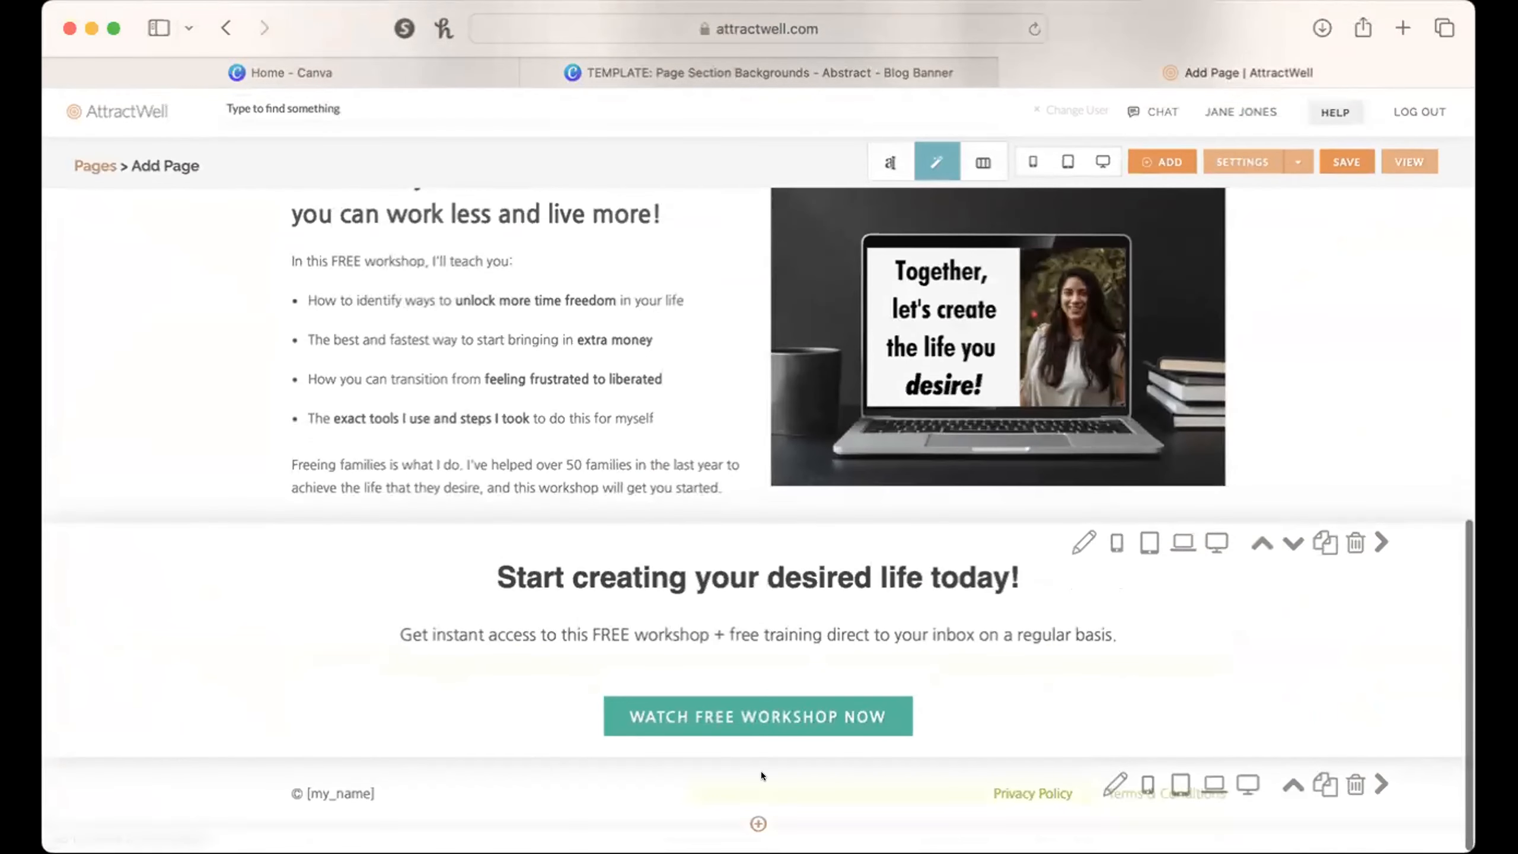
# Step: Add a 2 Column, Photo Left, Text Right section between the Start creating your desired life today! section and the footer
pyautogui.click(755, 757)
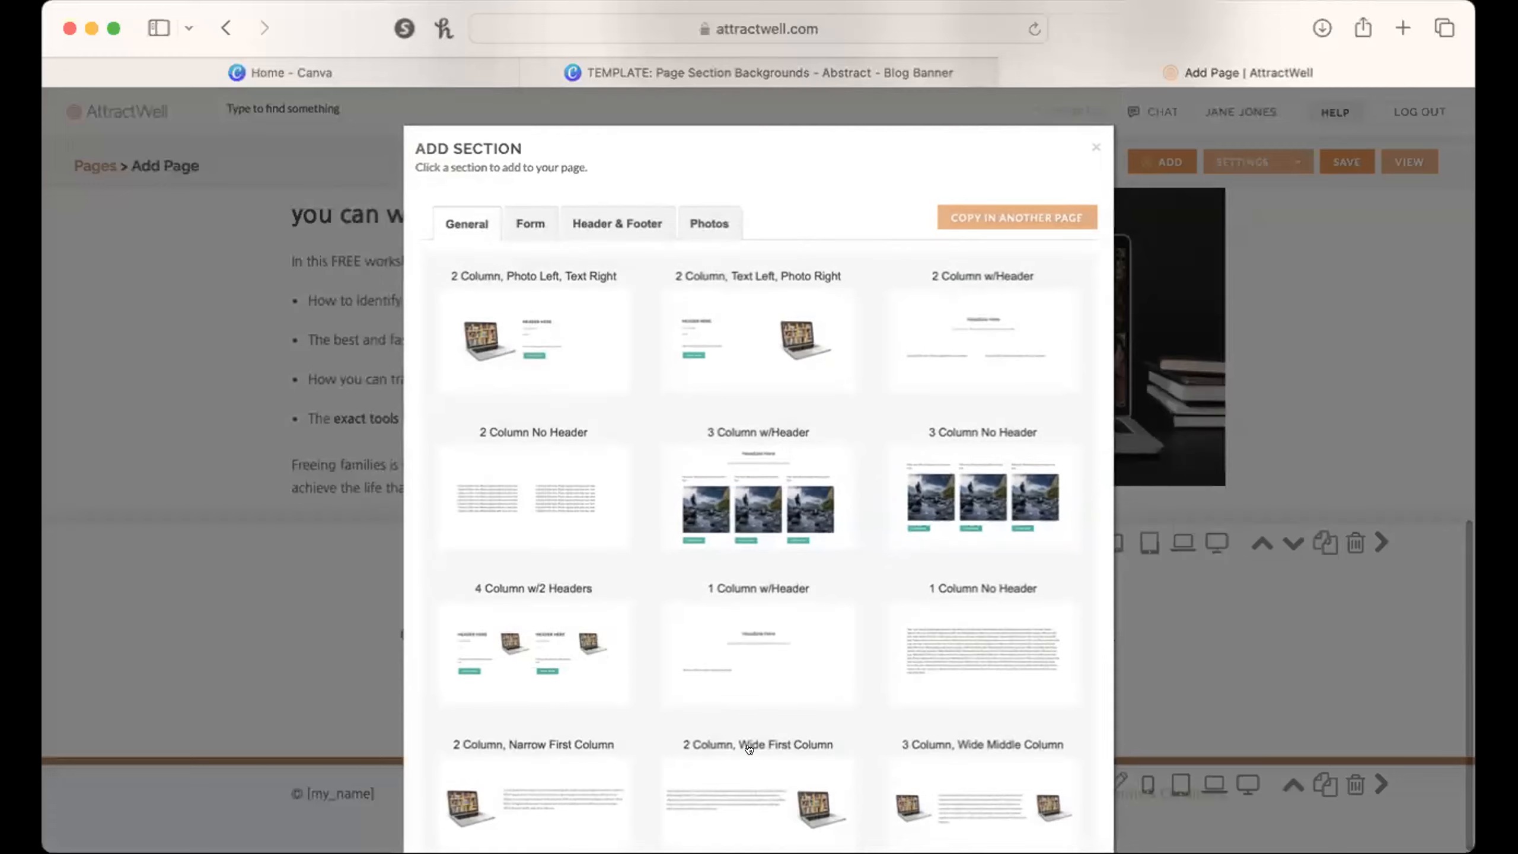
pyautogui.click(539, 343)
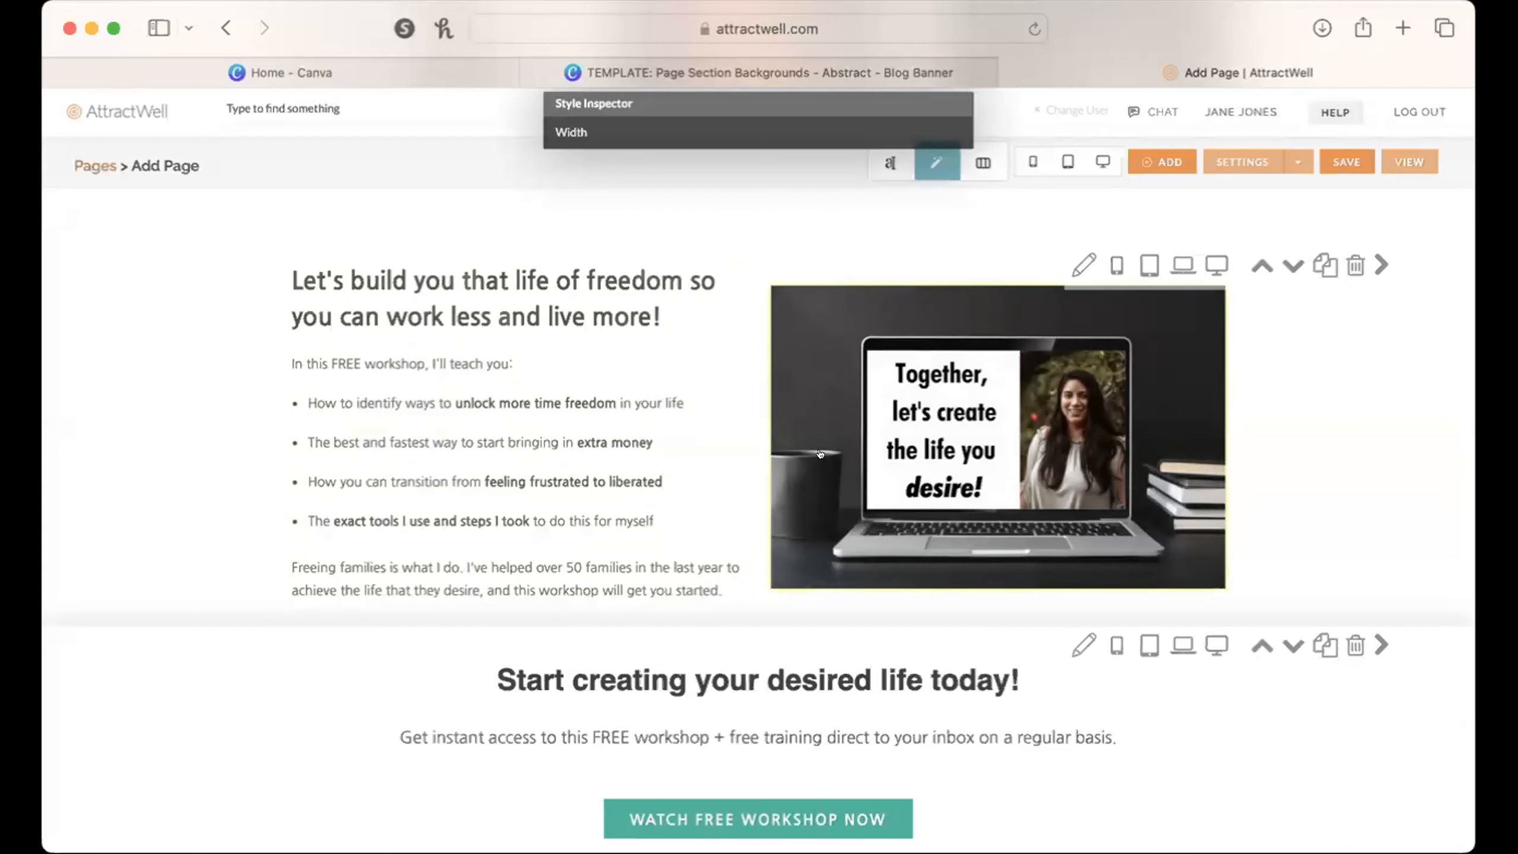
pyautogui.scroll(-7, 1101, 722)
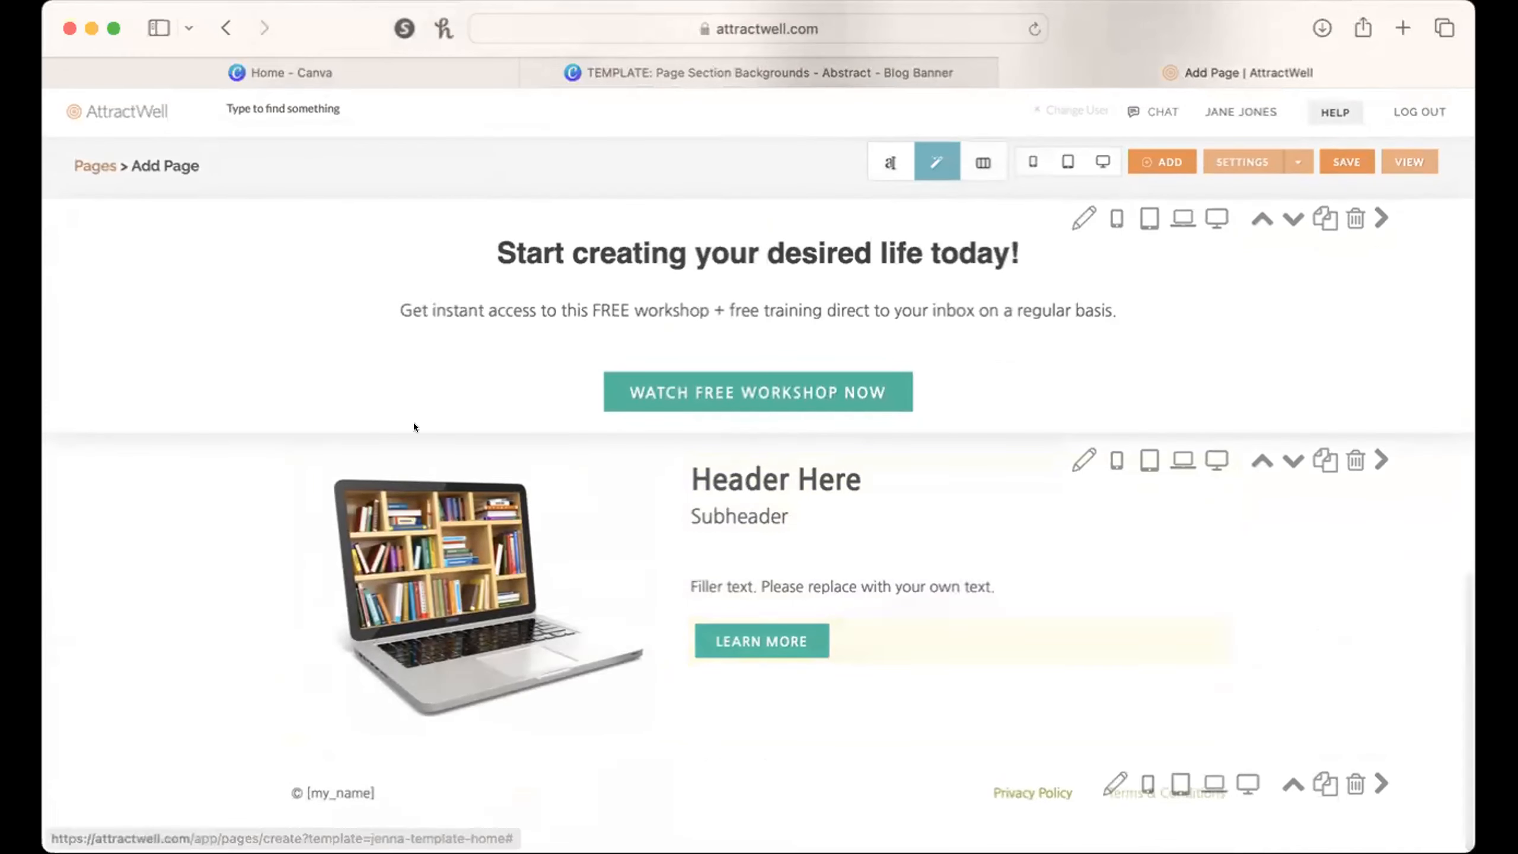
# Step: Switch to Canva, open the recent untitled Logo design with the woman's photo, and delete the photo from the canvas
pyautogui.click(410, 74)
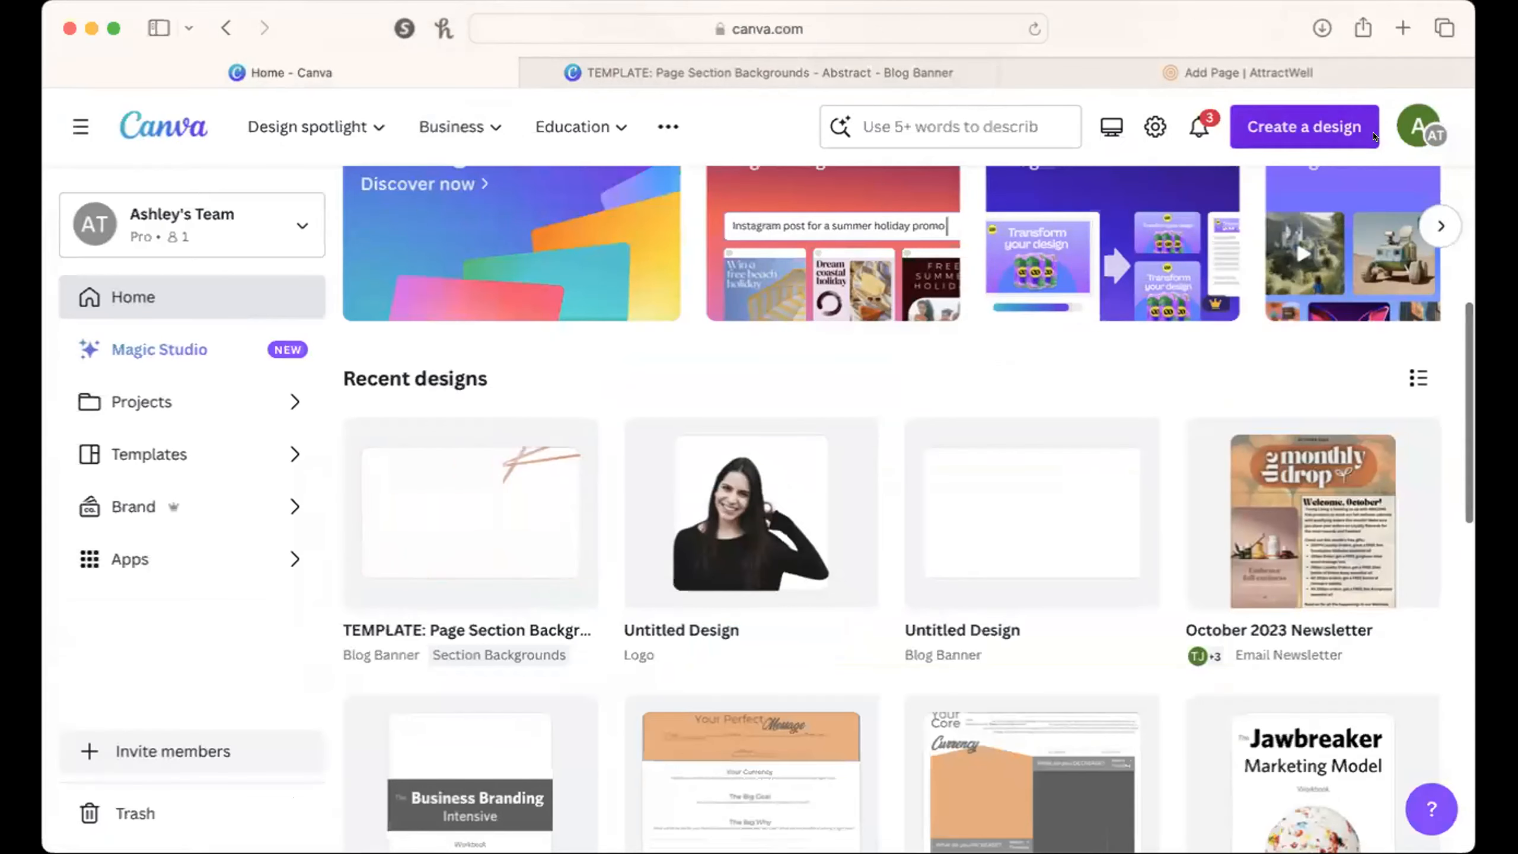
pyautogui.click(768, 515)
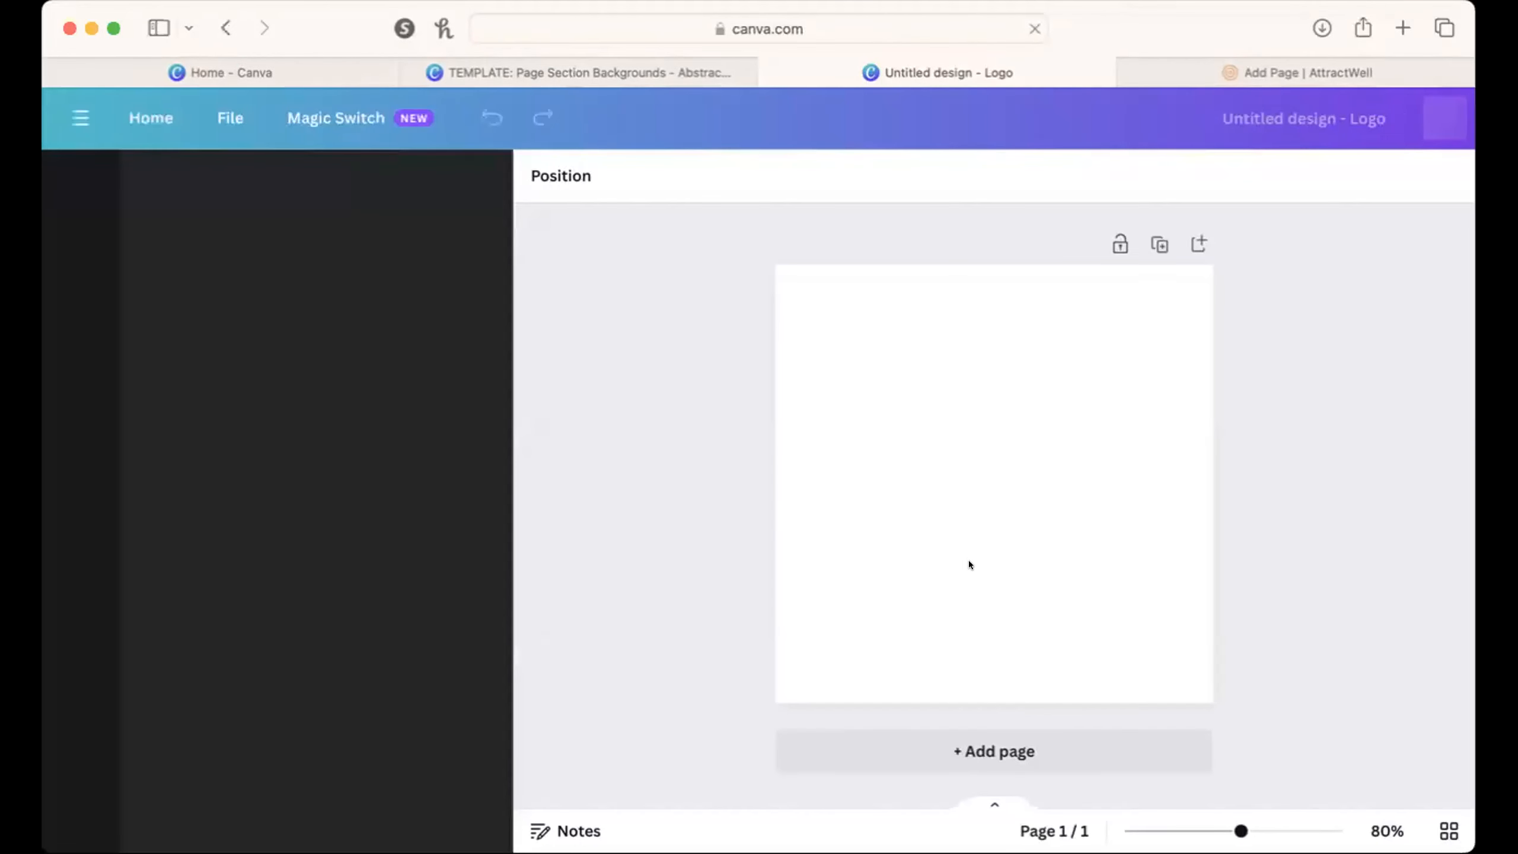
pyautogui.click(1097, 599)
pyautogui.press('Delete')
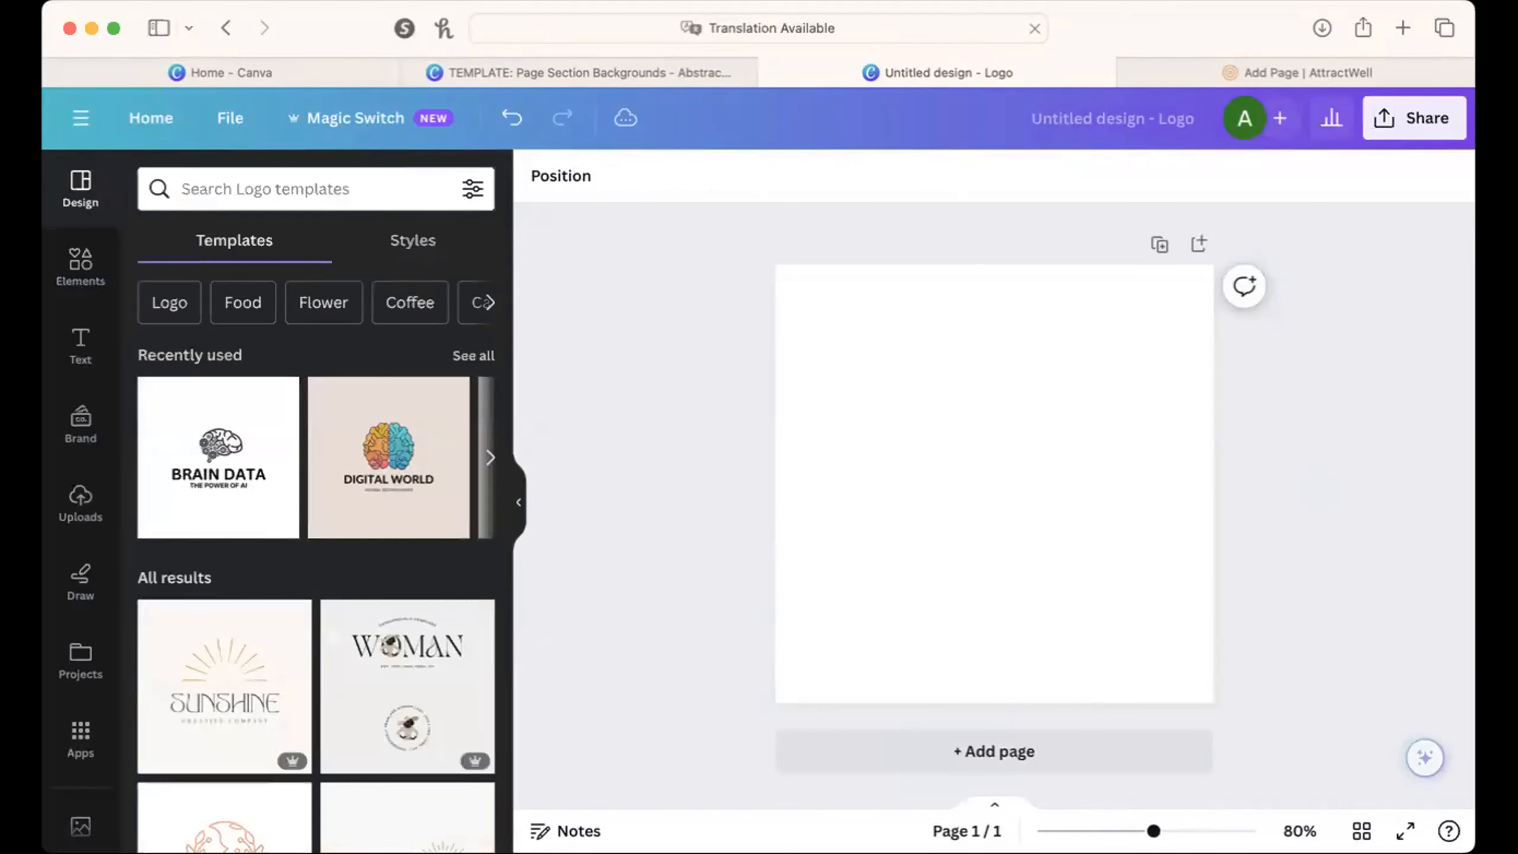
# Step: Search Canva's elements for "photo of woman" and browse only the photo results
pyautogui.click(55, 259)
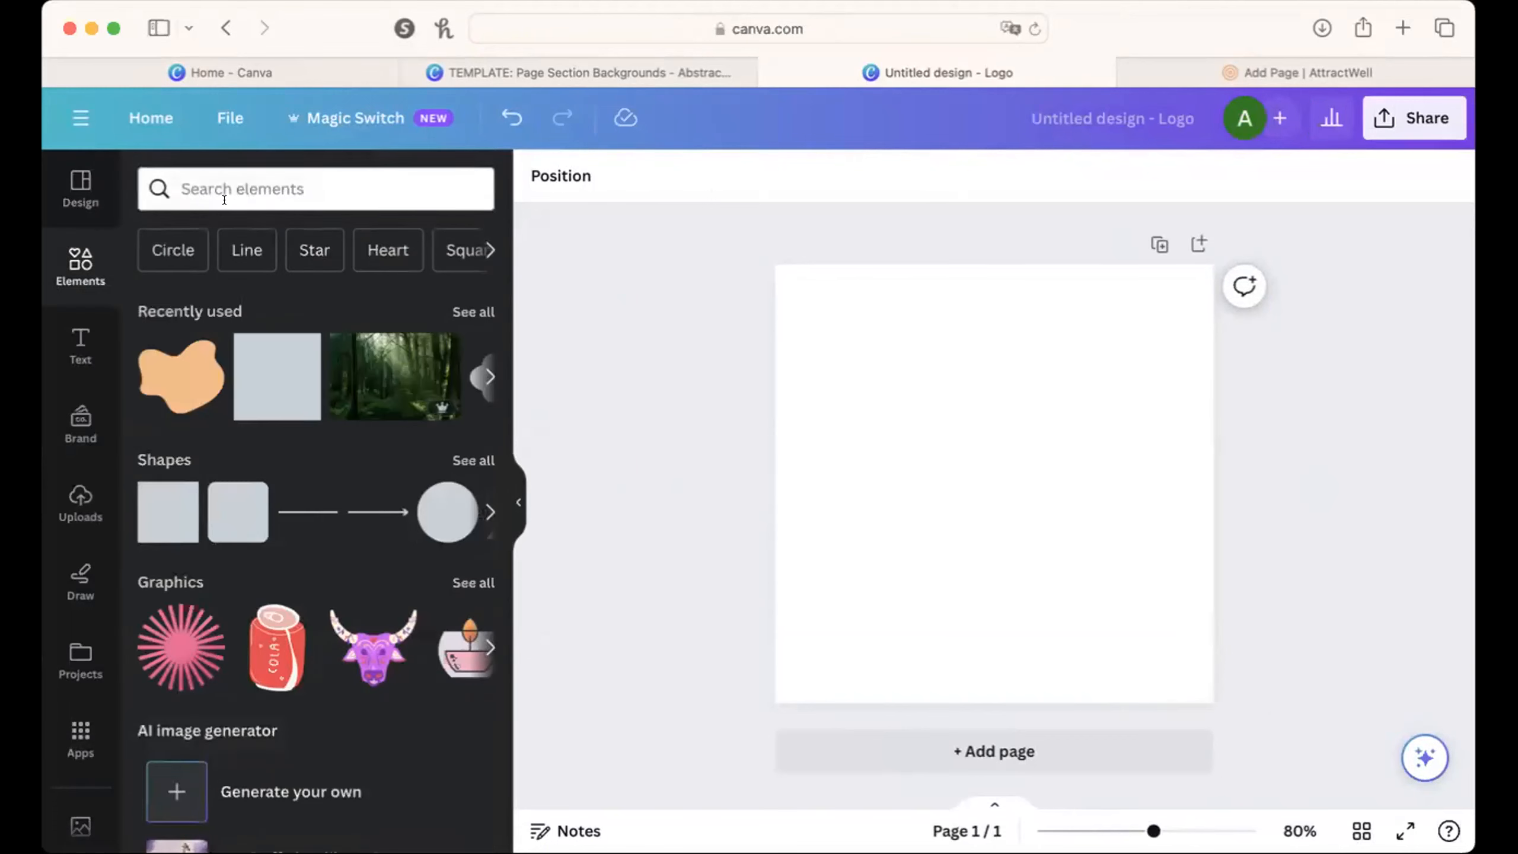
pyautogui.click(223, 197)
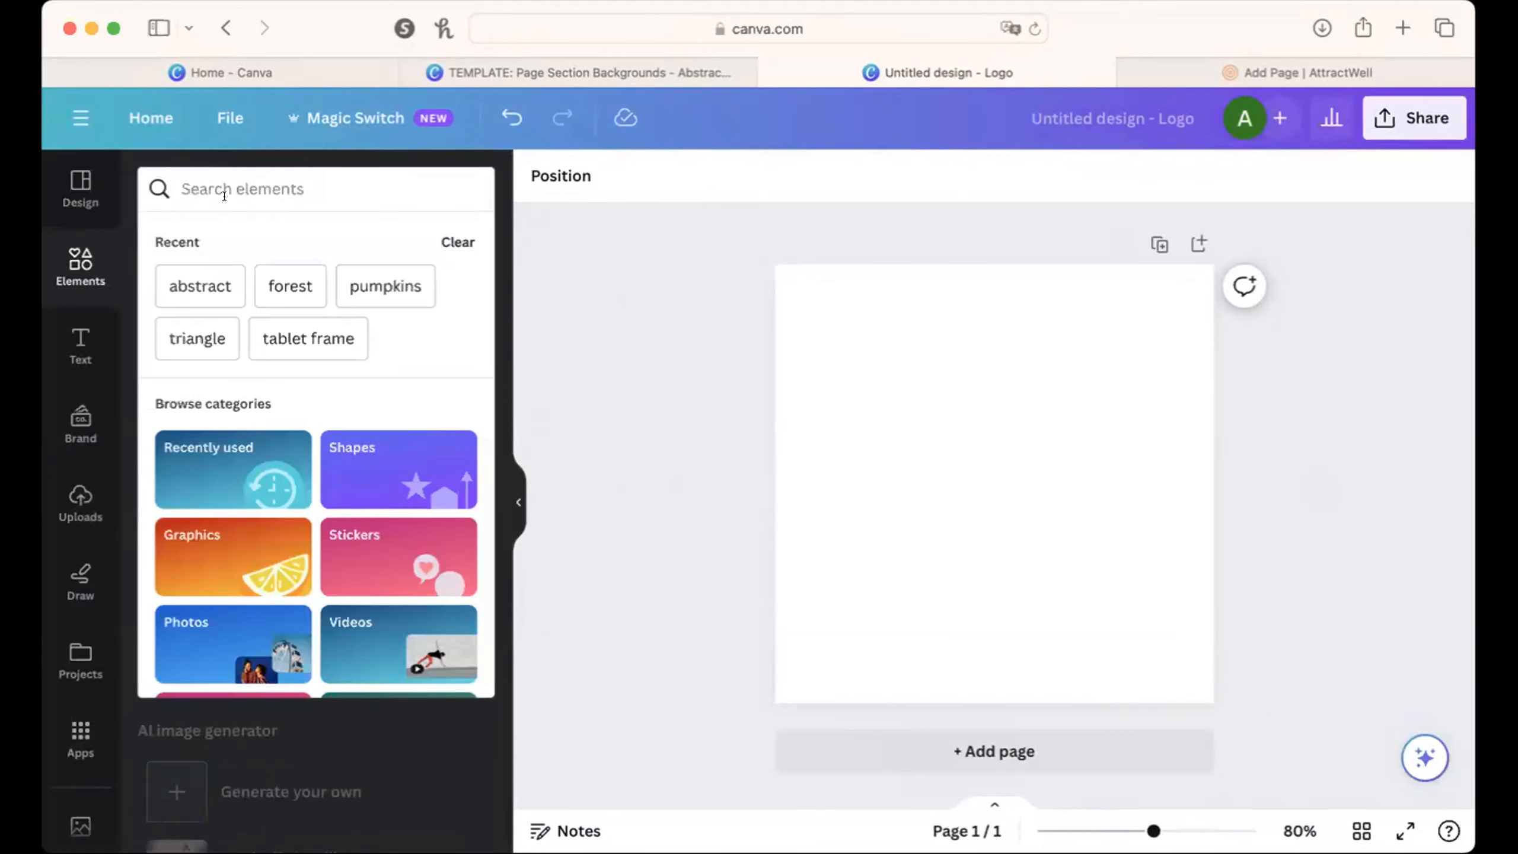
pyautogui.write('photo of ')
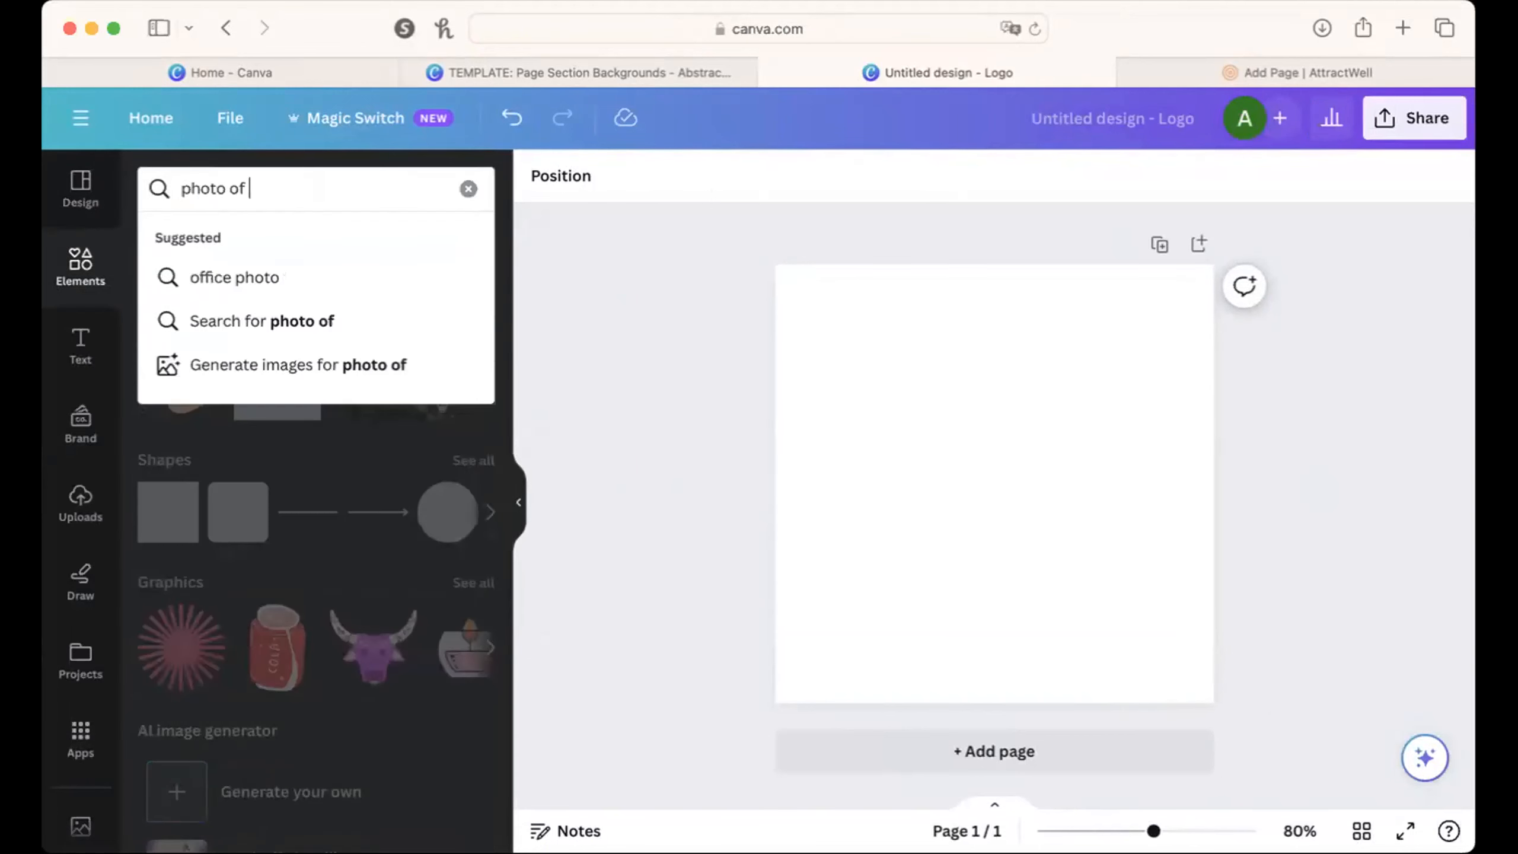
pyautogui.write('woman')
pyautogui.press('Return')
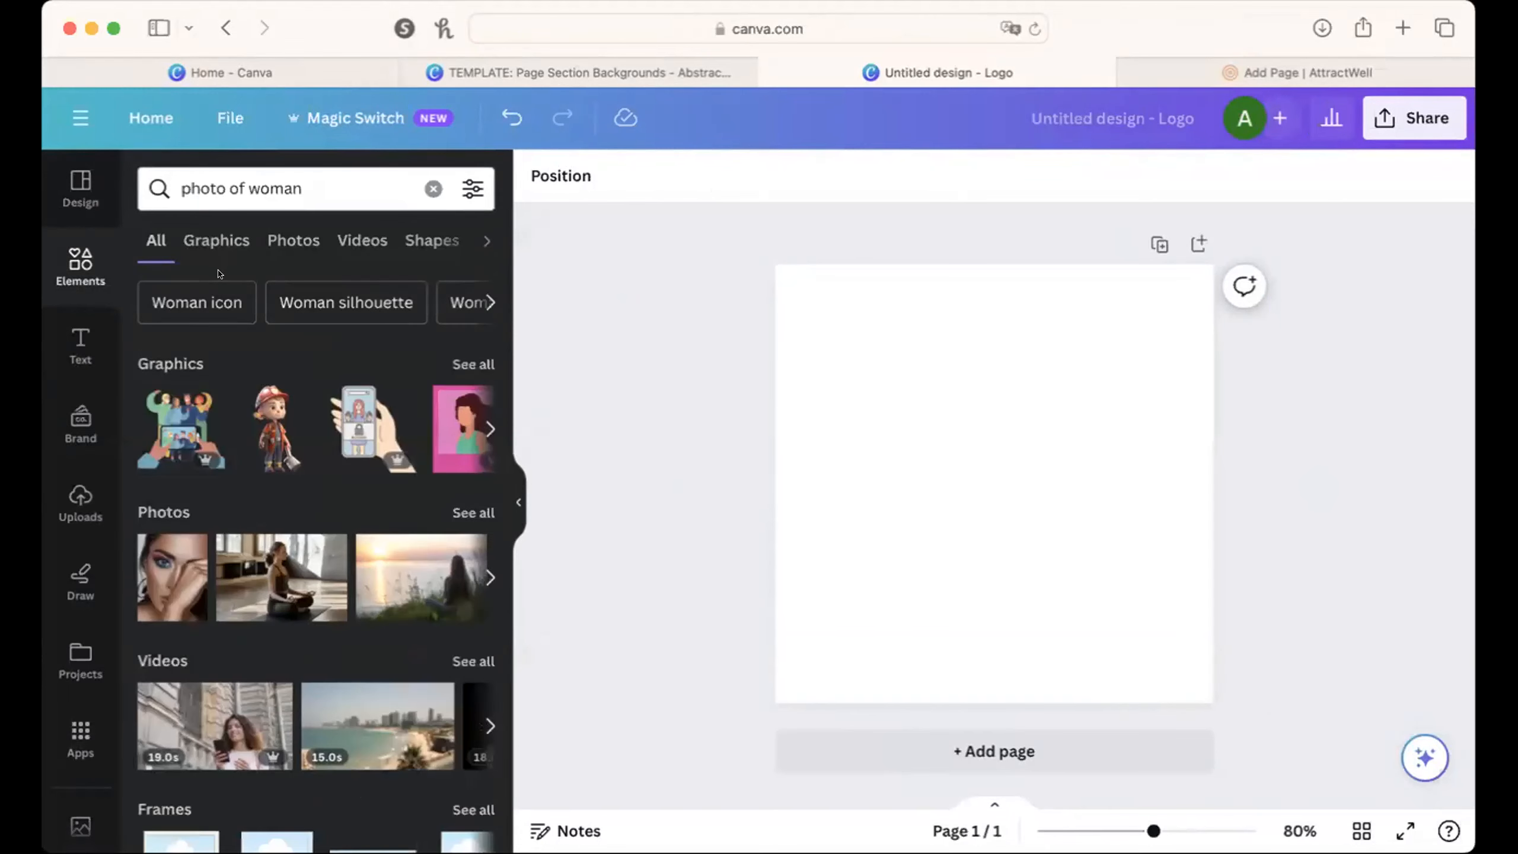
pyautogui.click(469, 505)
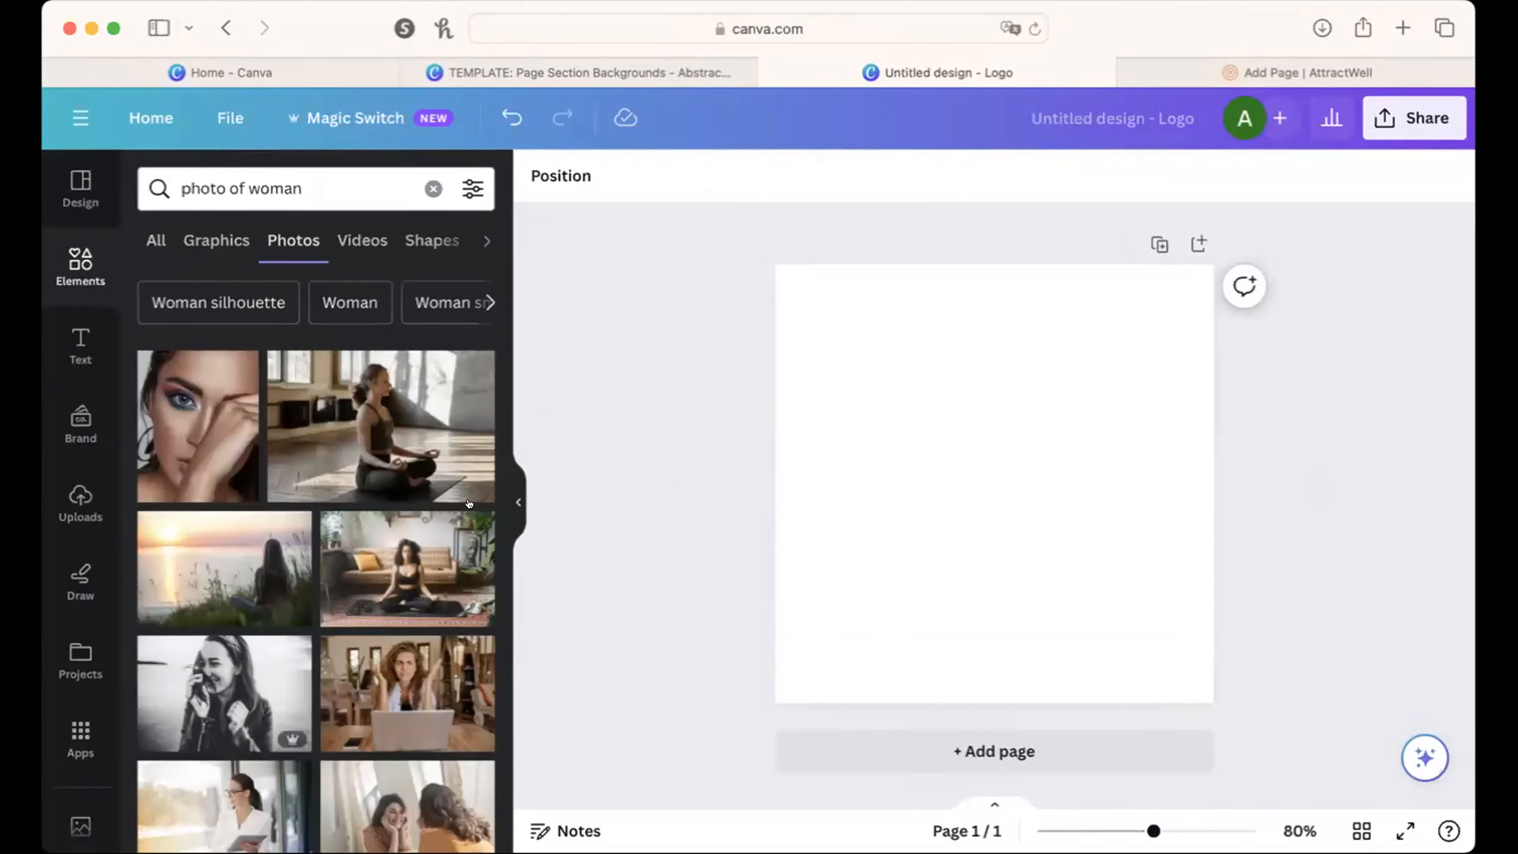
pyautogui.scroll(-10, 469, 505)
pyautogui.scroll(10, 359, 478)
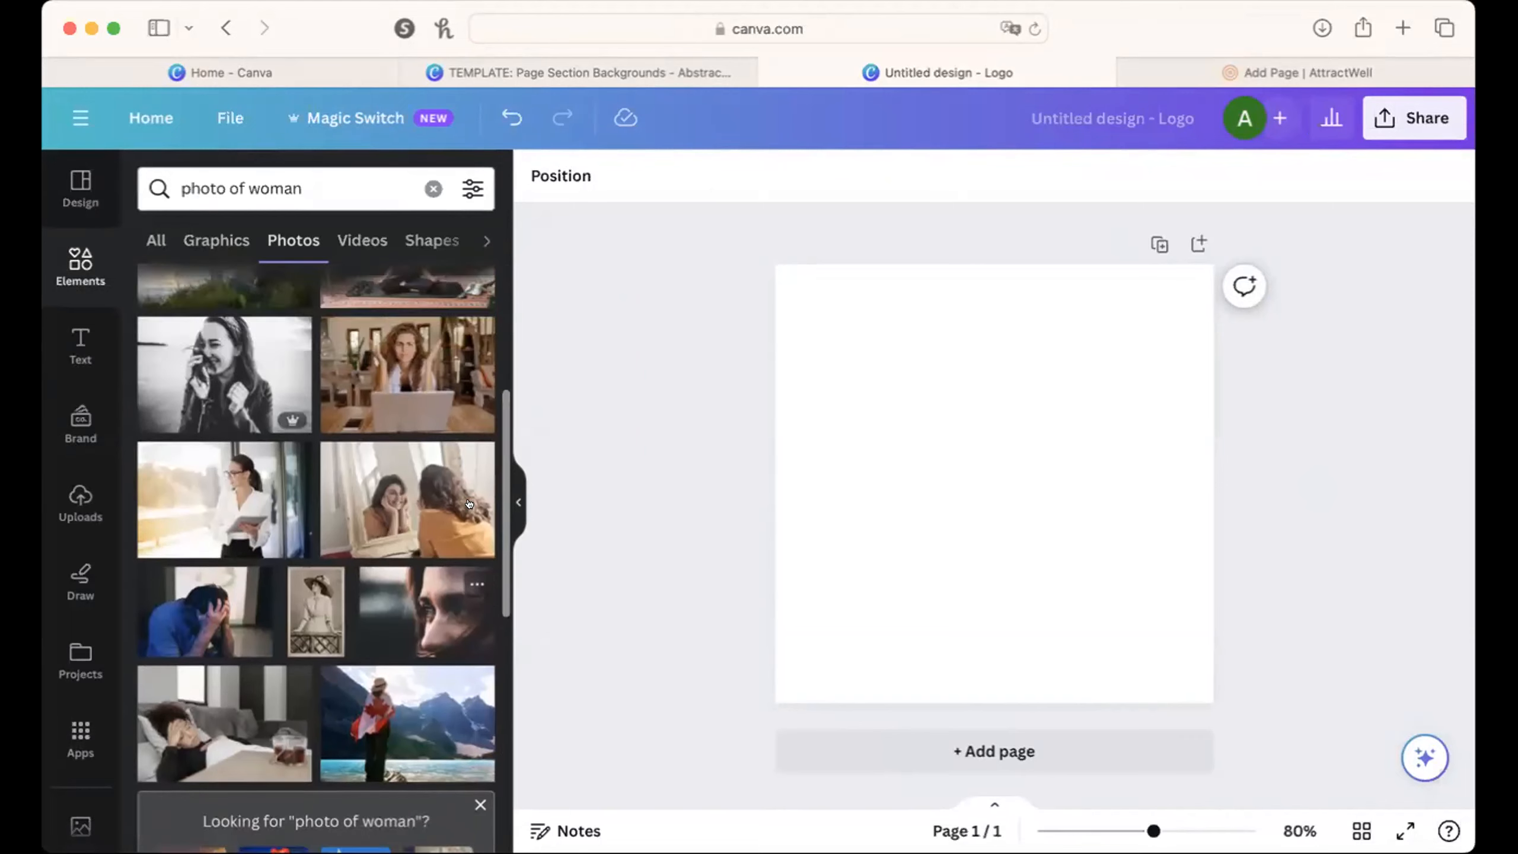
# Step: Refine the element search to "photo of professional woman" and browse the matching photos
pyautogui.doubleClick(218, 186)
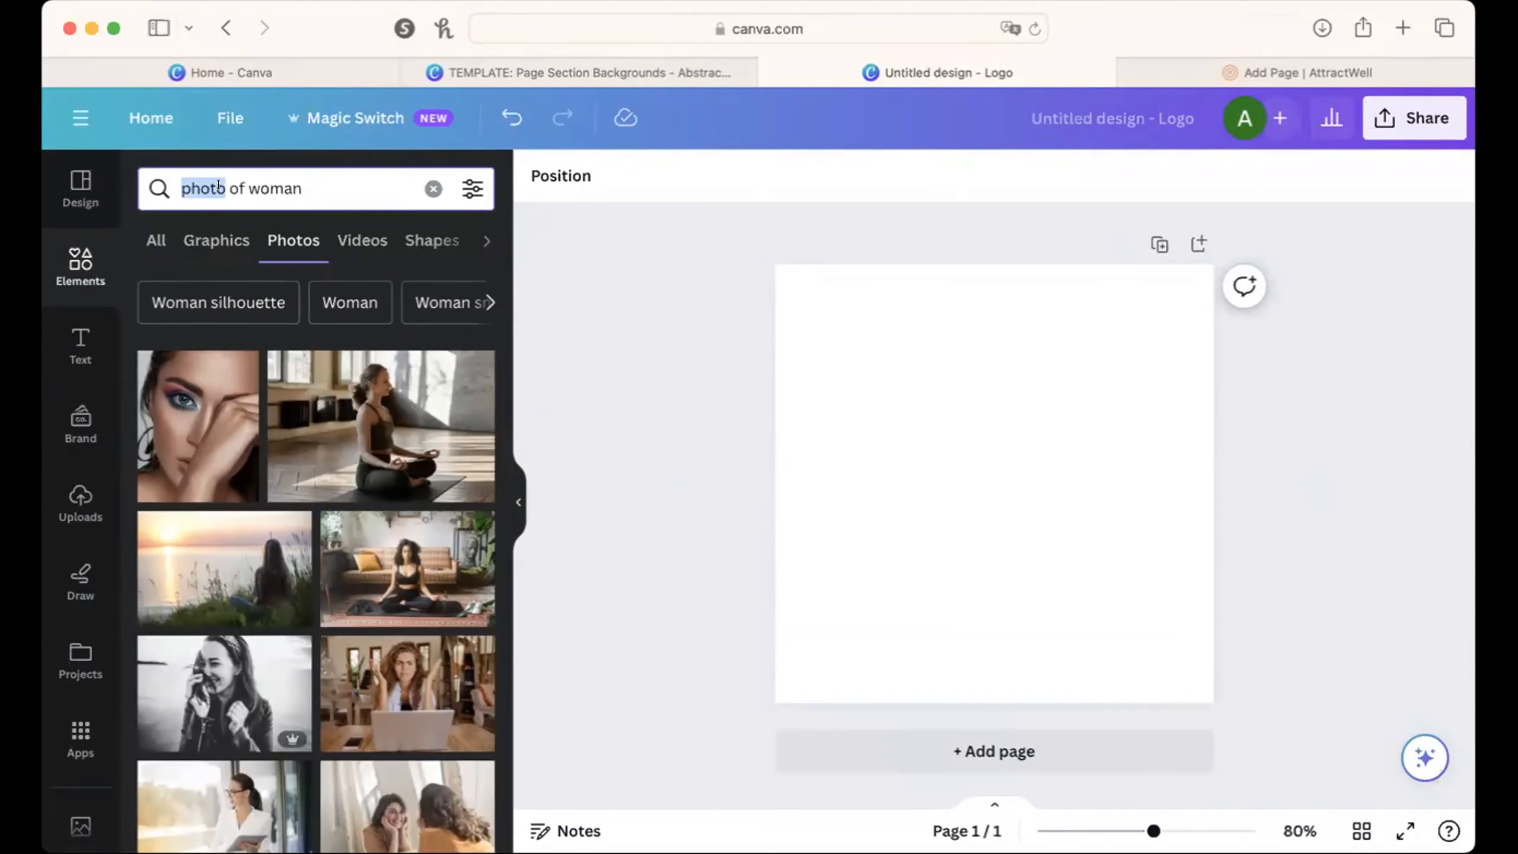
pyautogui.click(237, 186)
pyautogui.click(248, 189)
pyautogui.write('profe')
pyautogui.write('ssional')
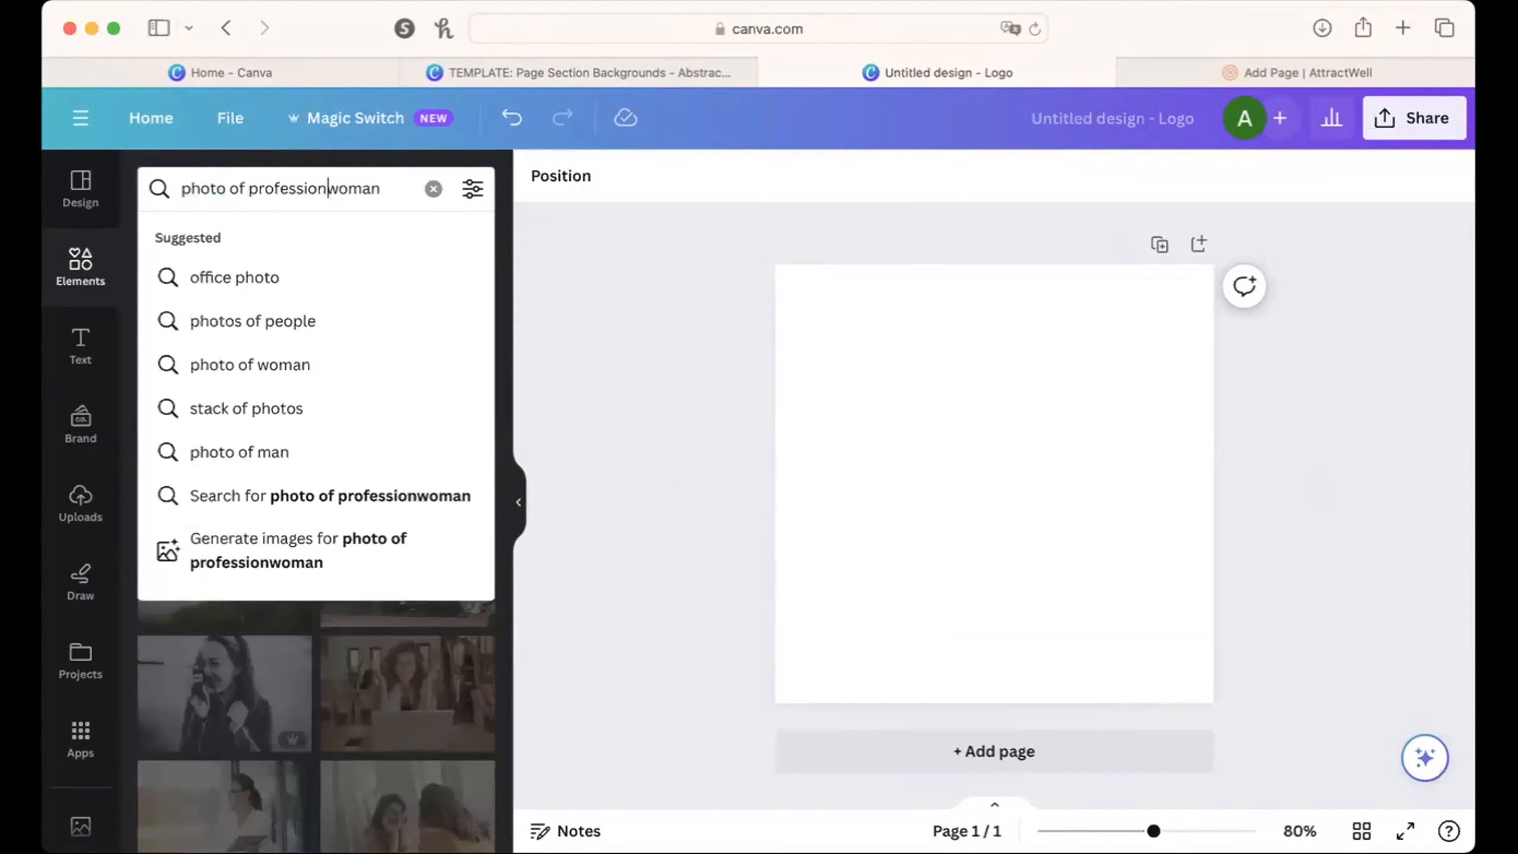
pyautogui.press('Return')
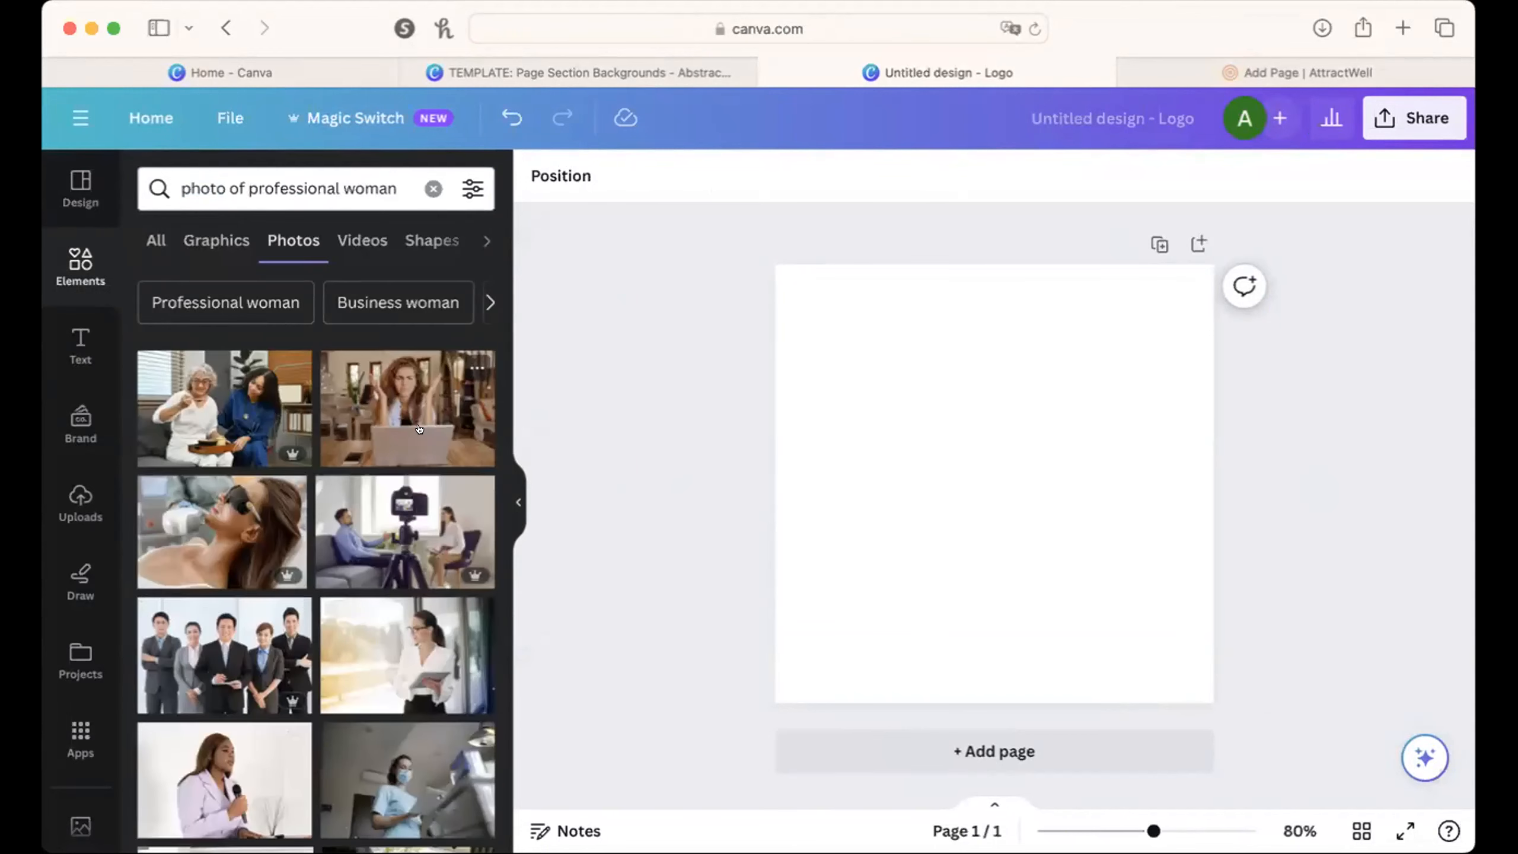
pyautogui.scroll(-3, 419, 429)
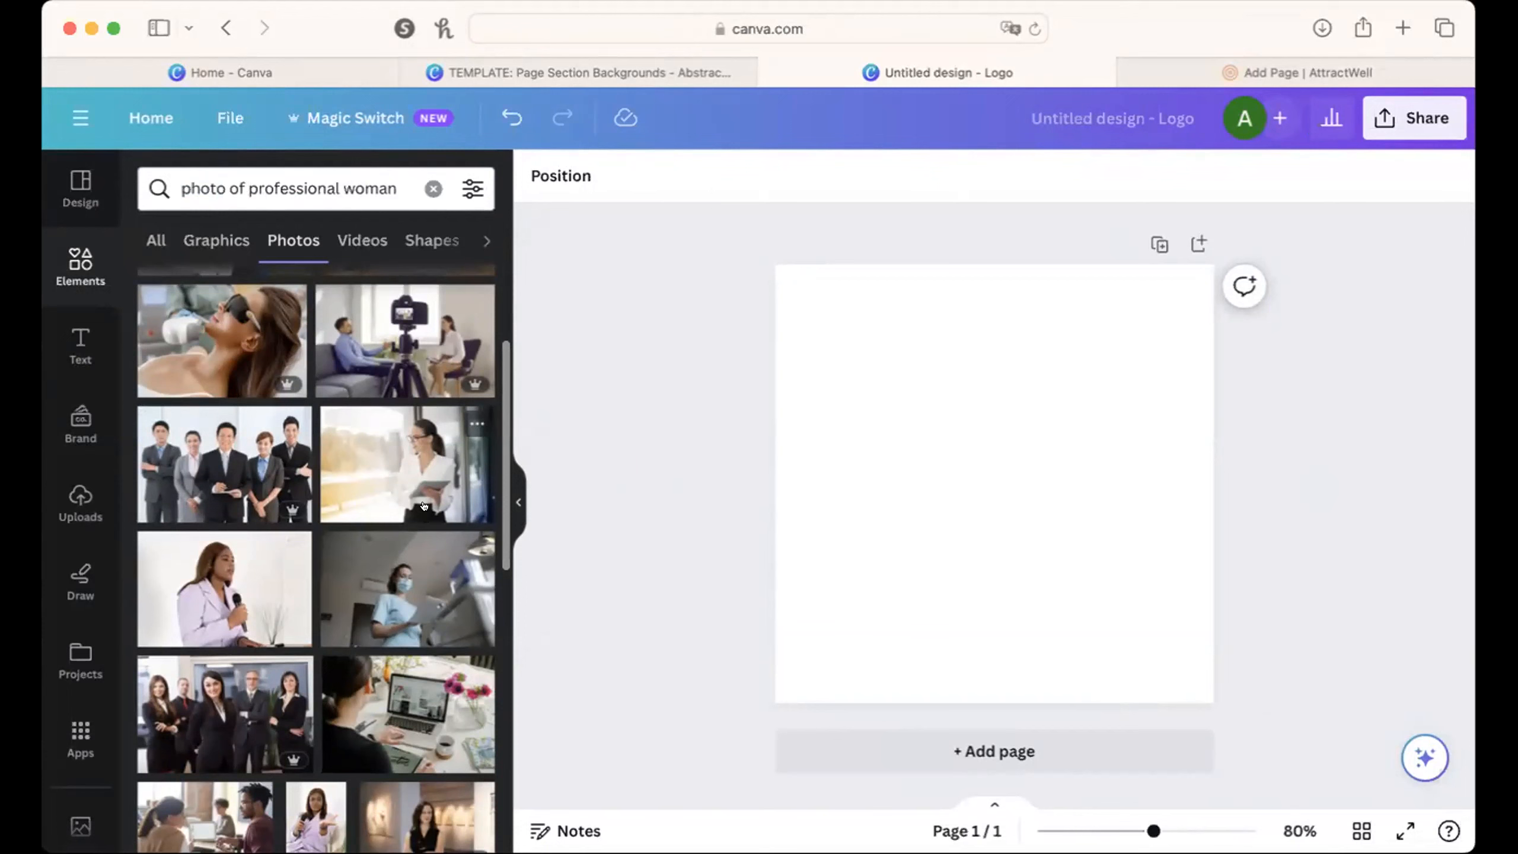
# Step: Add the photo of the woman in glasses holding a tablet to the canvas and remove its background
pyautogui.click(423, 505)
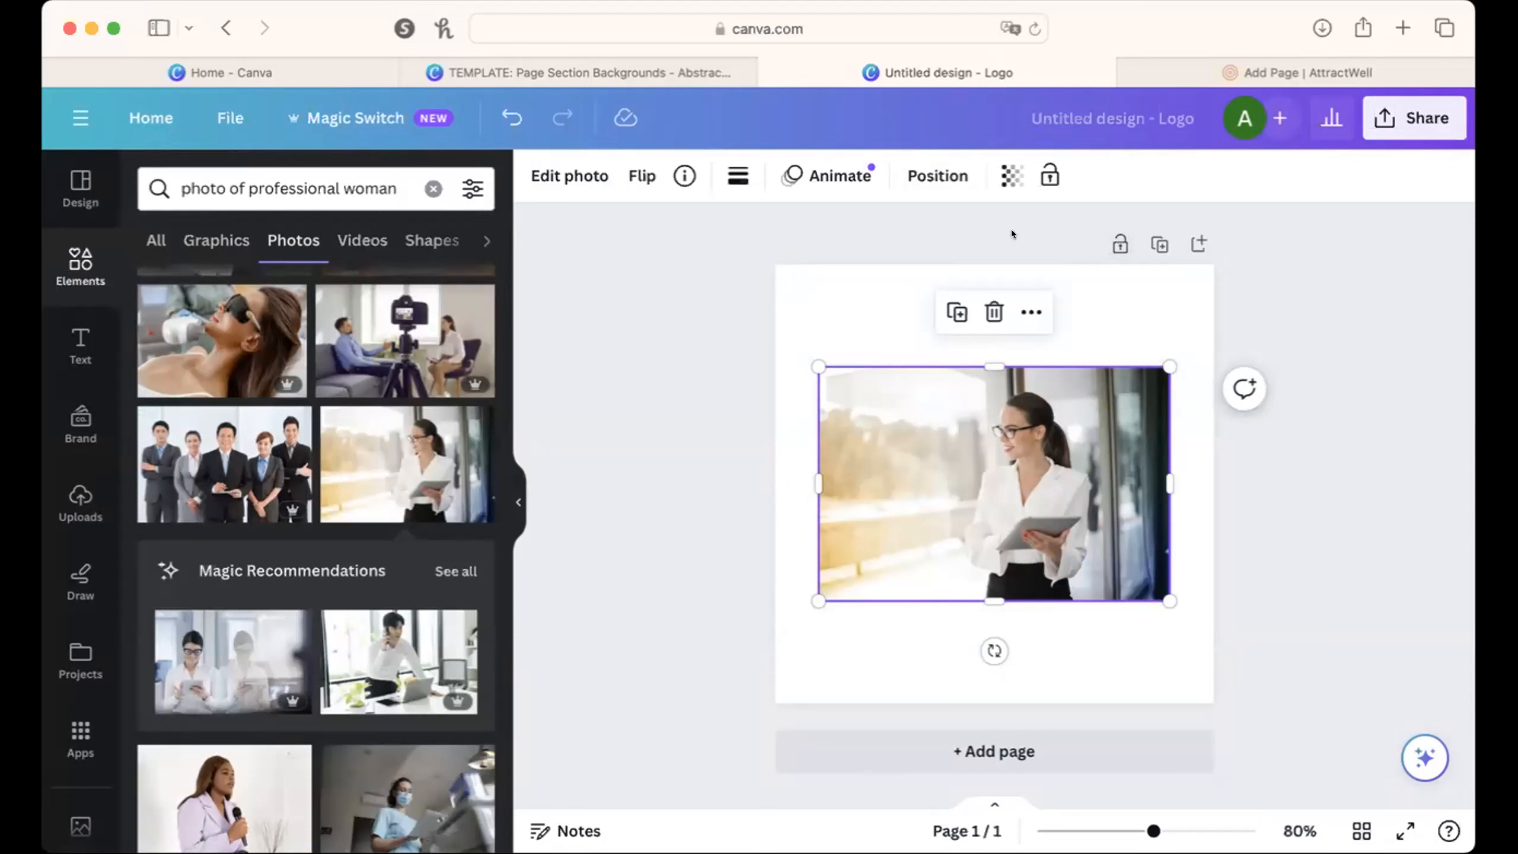
pyautogui.doubleClick(544, 182)
pyautogui.click(567, 177)
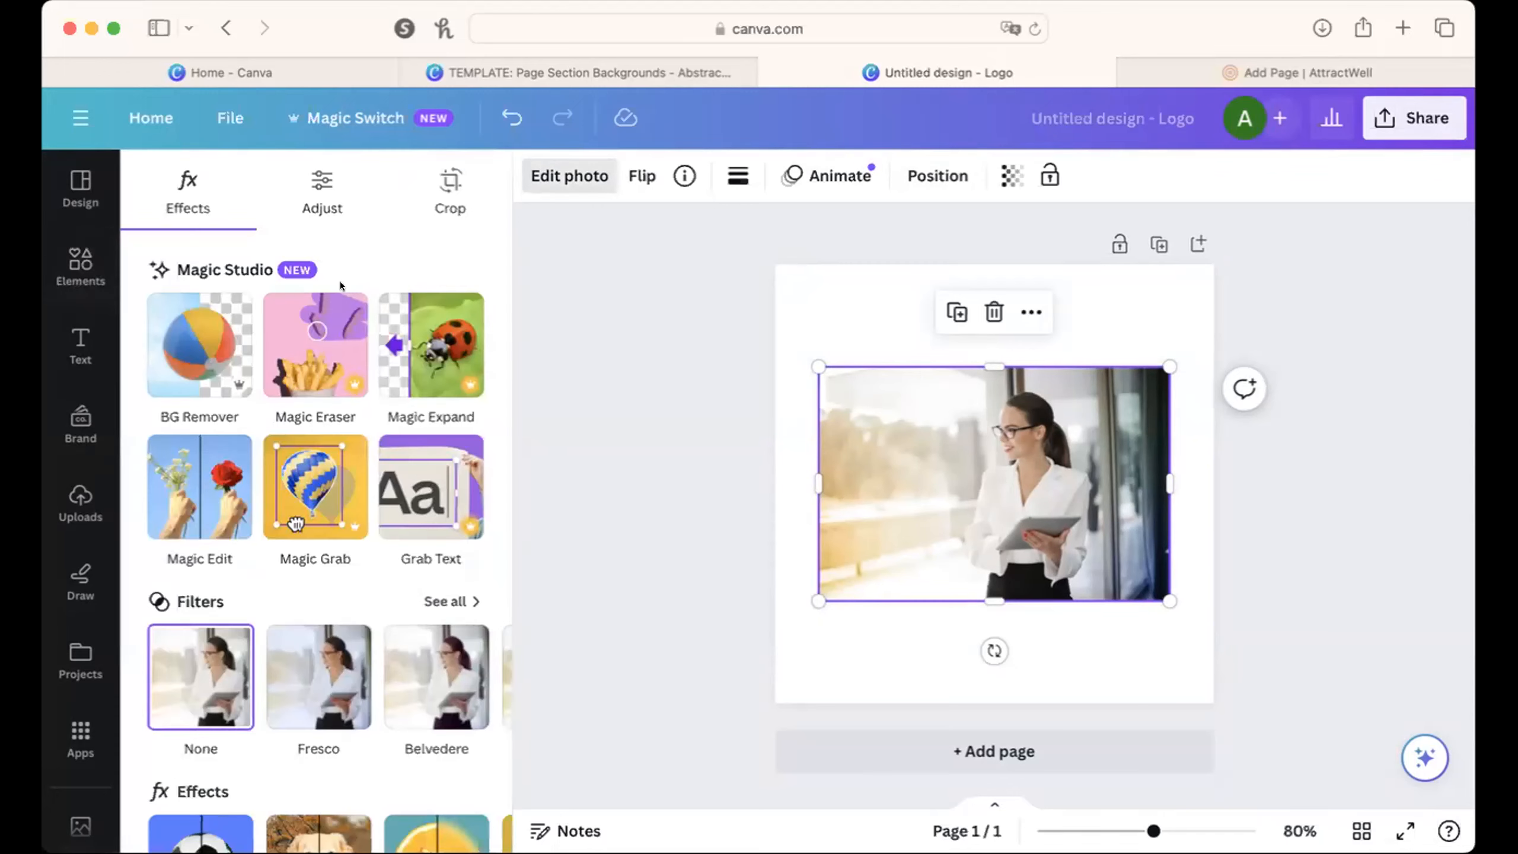
pyautogui.click(233, 341)
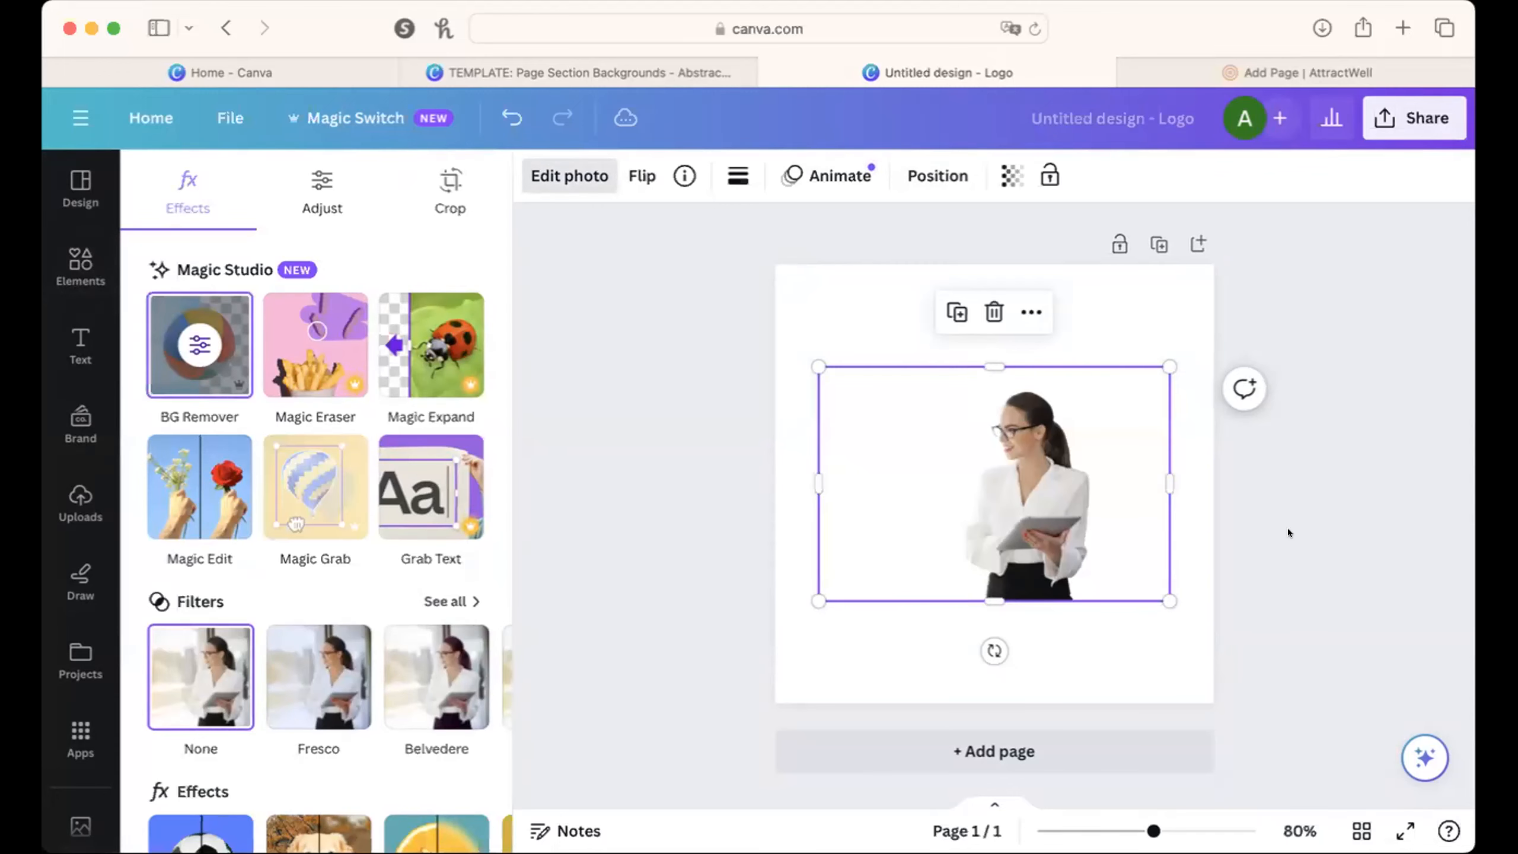
# Step: Enlarge and reposition the woman's photo until she fills the square canvas, with her waist at the lower edge
pyautogui.moveTo(1044, 518); pyautogui.dragTo(889, 620)
pyautogui.moveTo(1014, 469); pyautogui.dragTo(1368, 231)
pyautogui.moveTo(1098, 530); pyautogui.dragTo(1007, 531)
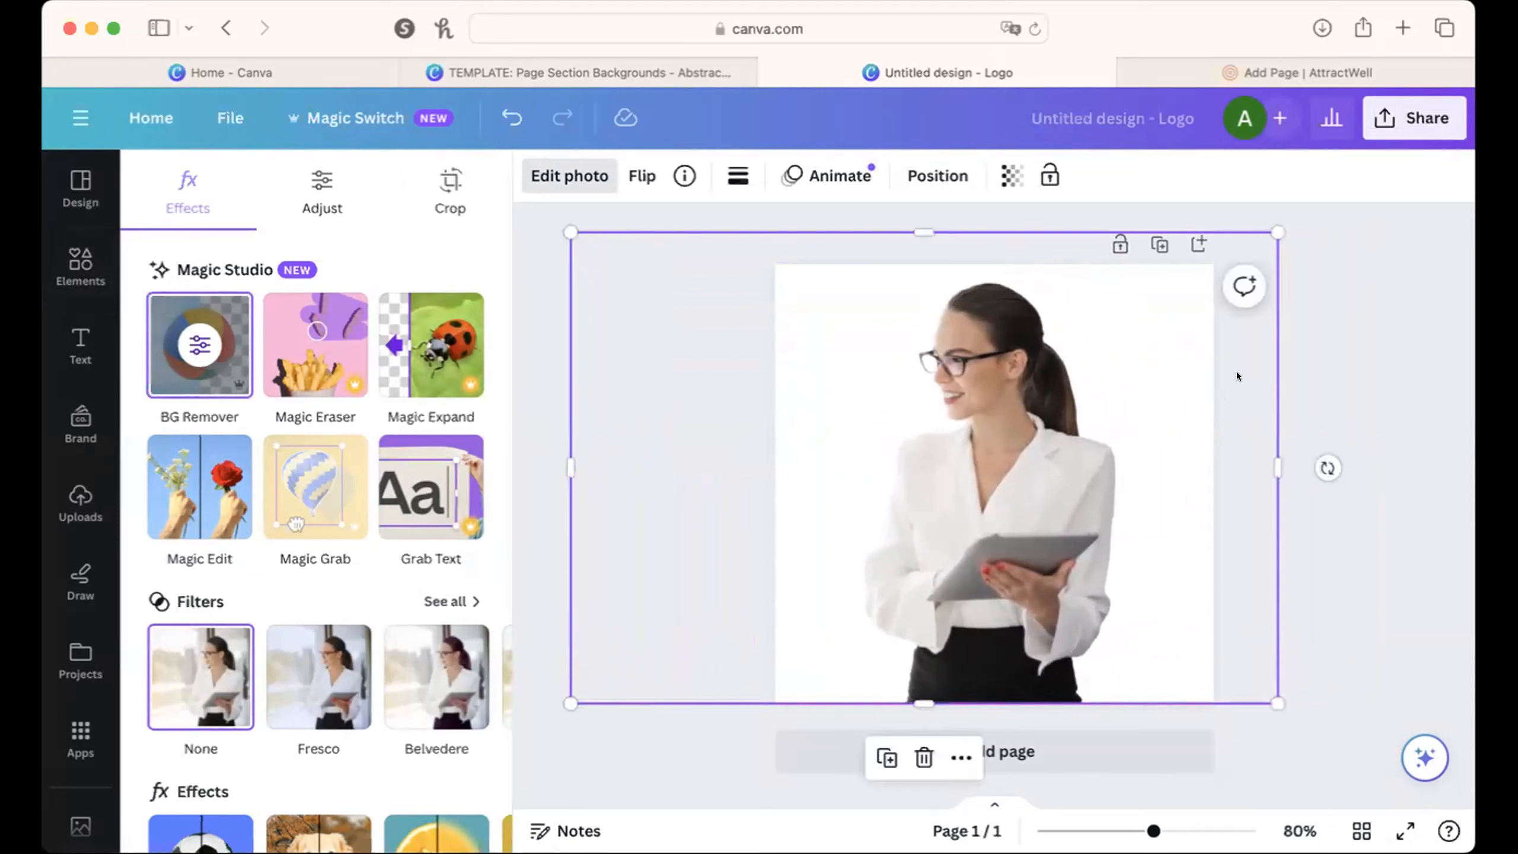
pyautogui.moveTo(1277, 232); pyautogui.dragTo(1292, 218)
pyautogui.moveTo(1089, 427); pyautogui.dragTo(1079, 426)
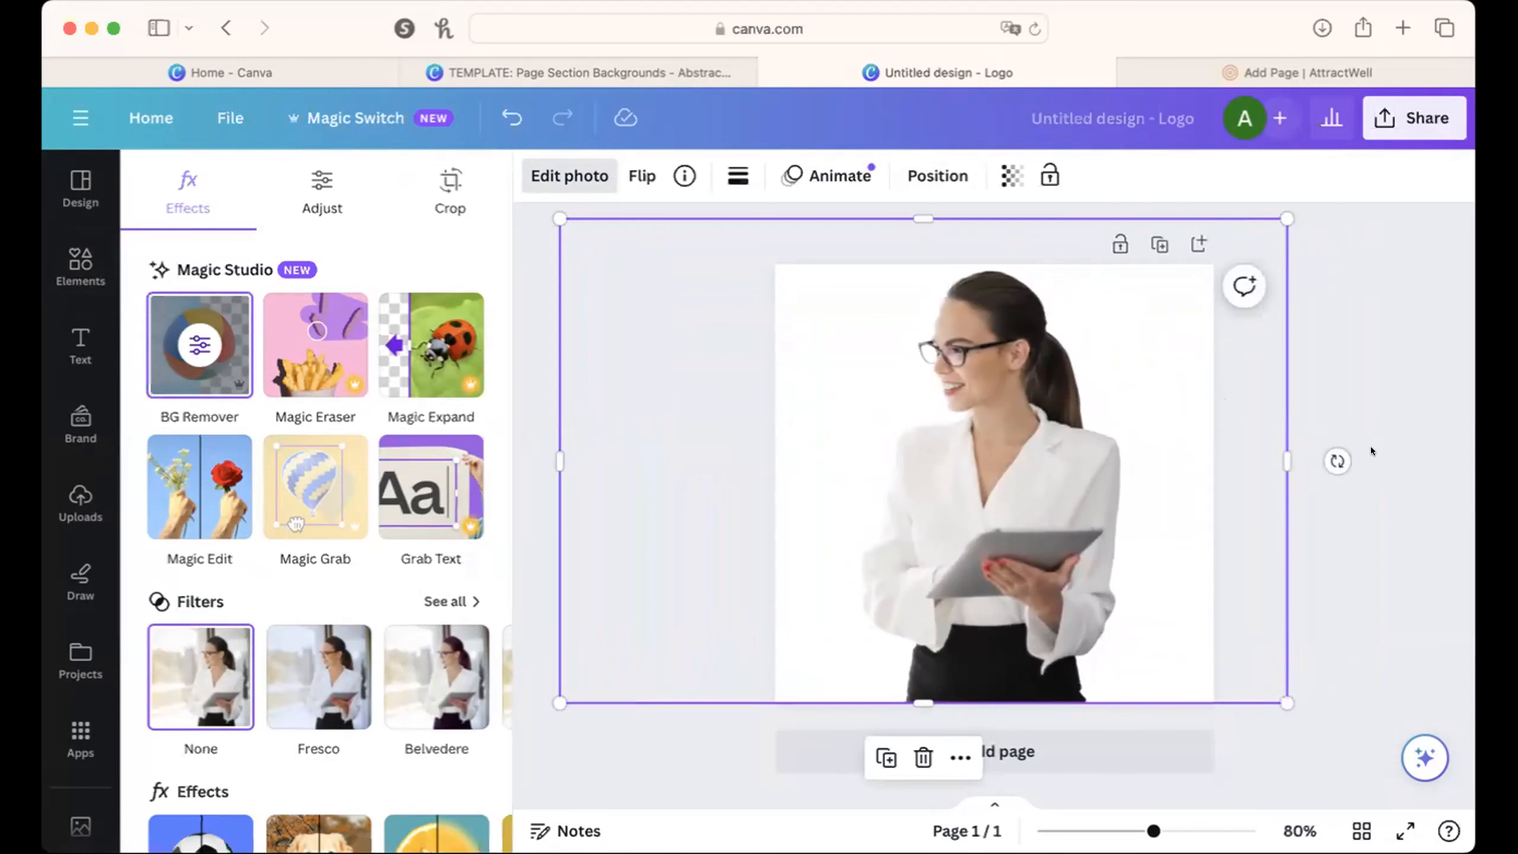
pyautogui.click(1378, 379)
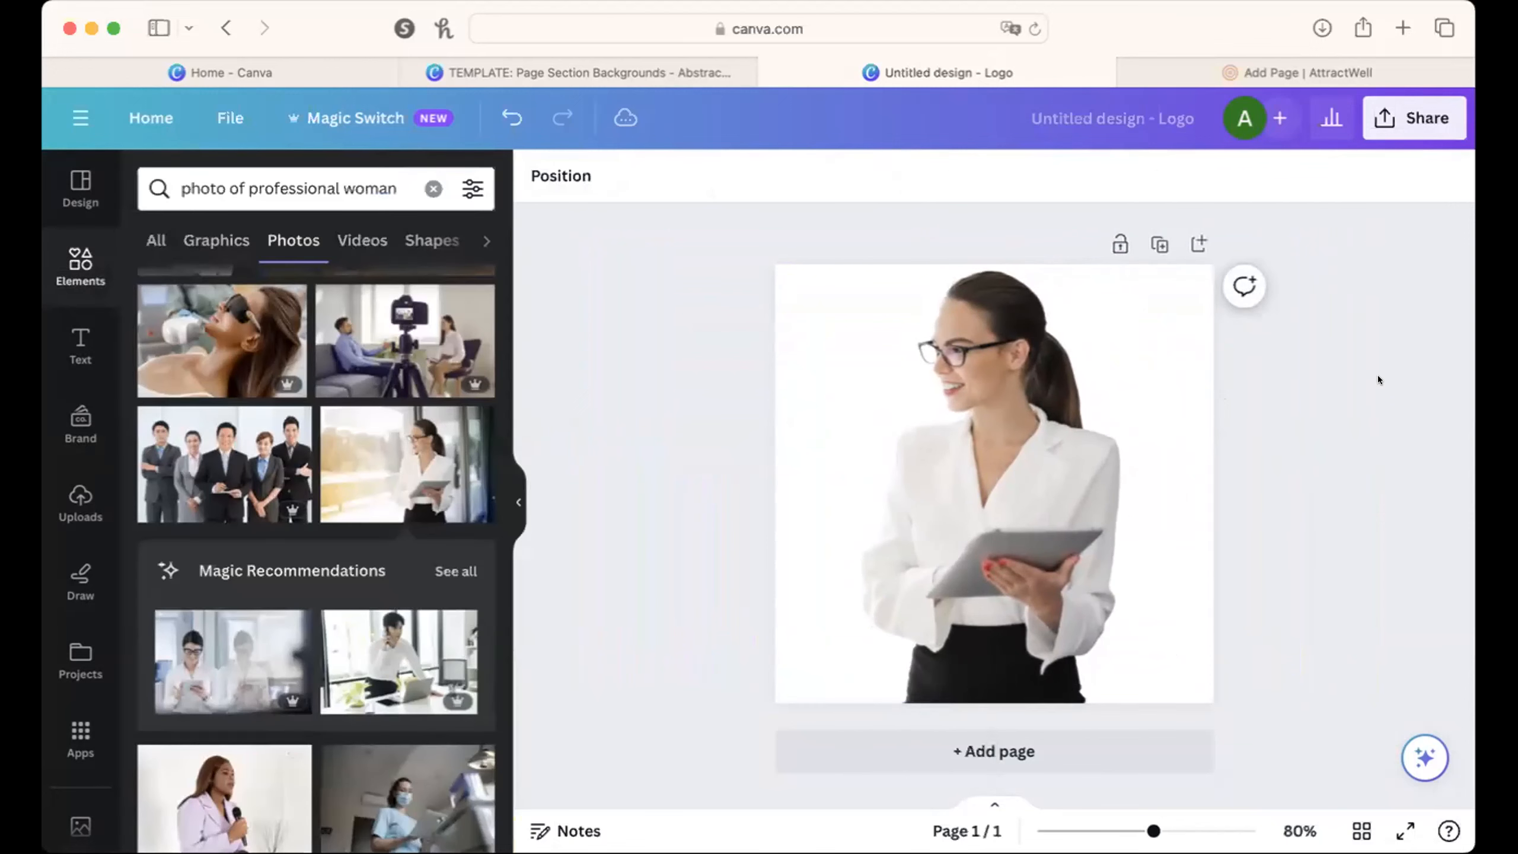
# Step: Download the design as a PNG with a transparent background
pyautogui.click(1400, 119)
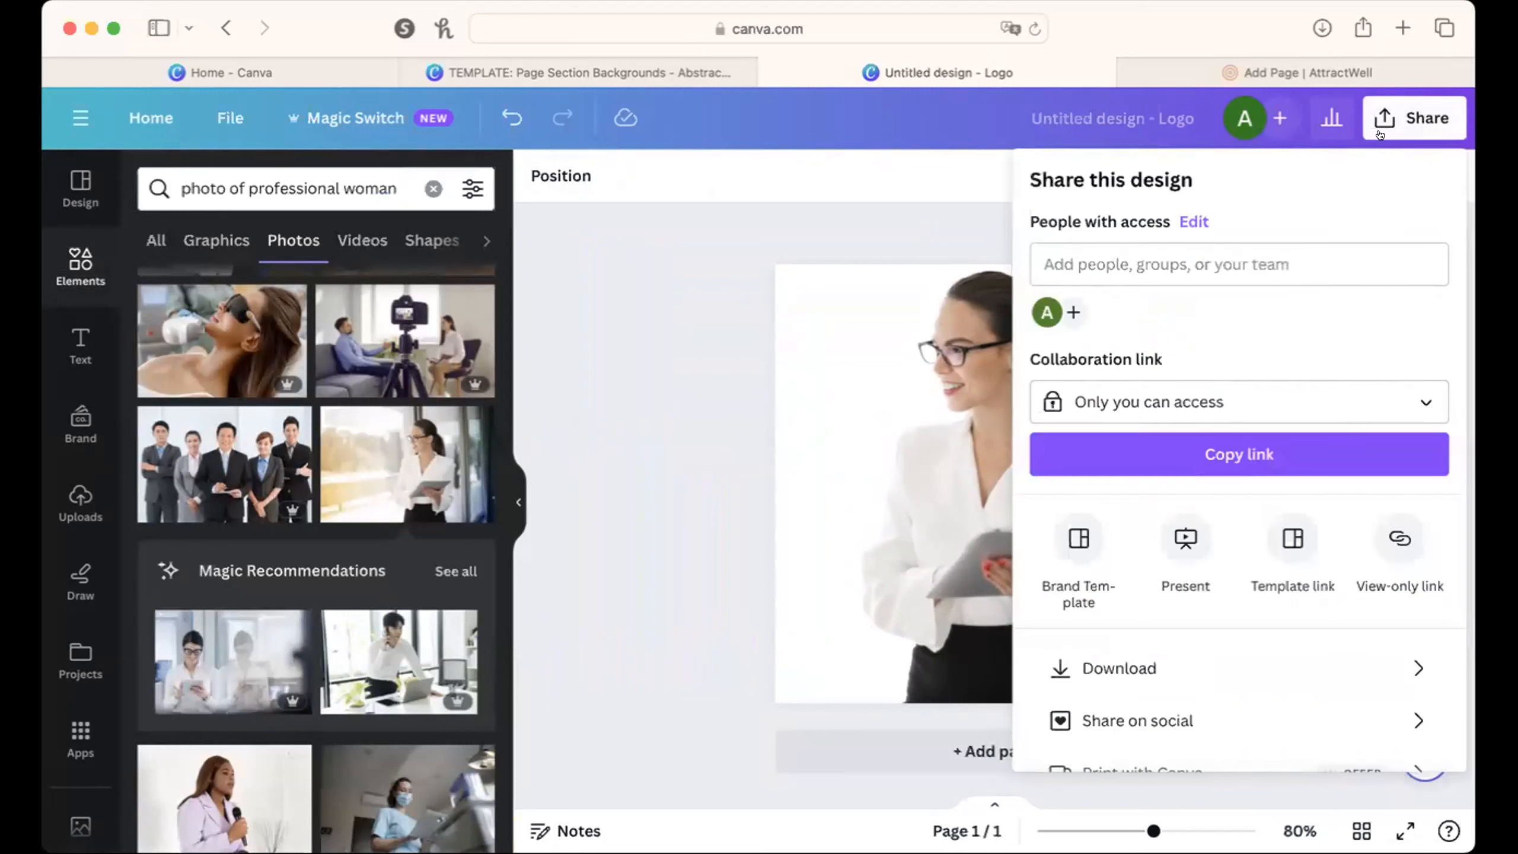
pyautogui.click(1105, 665)
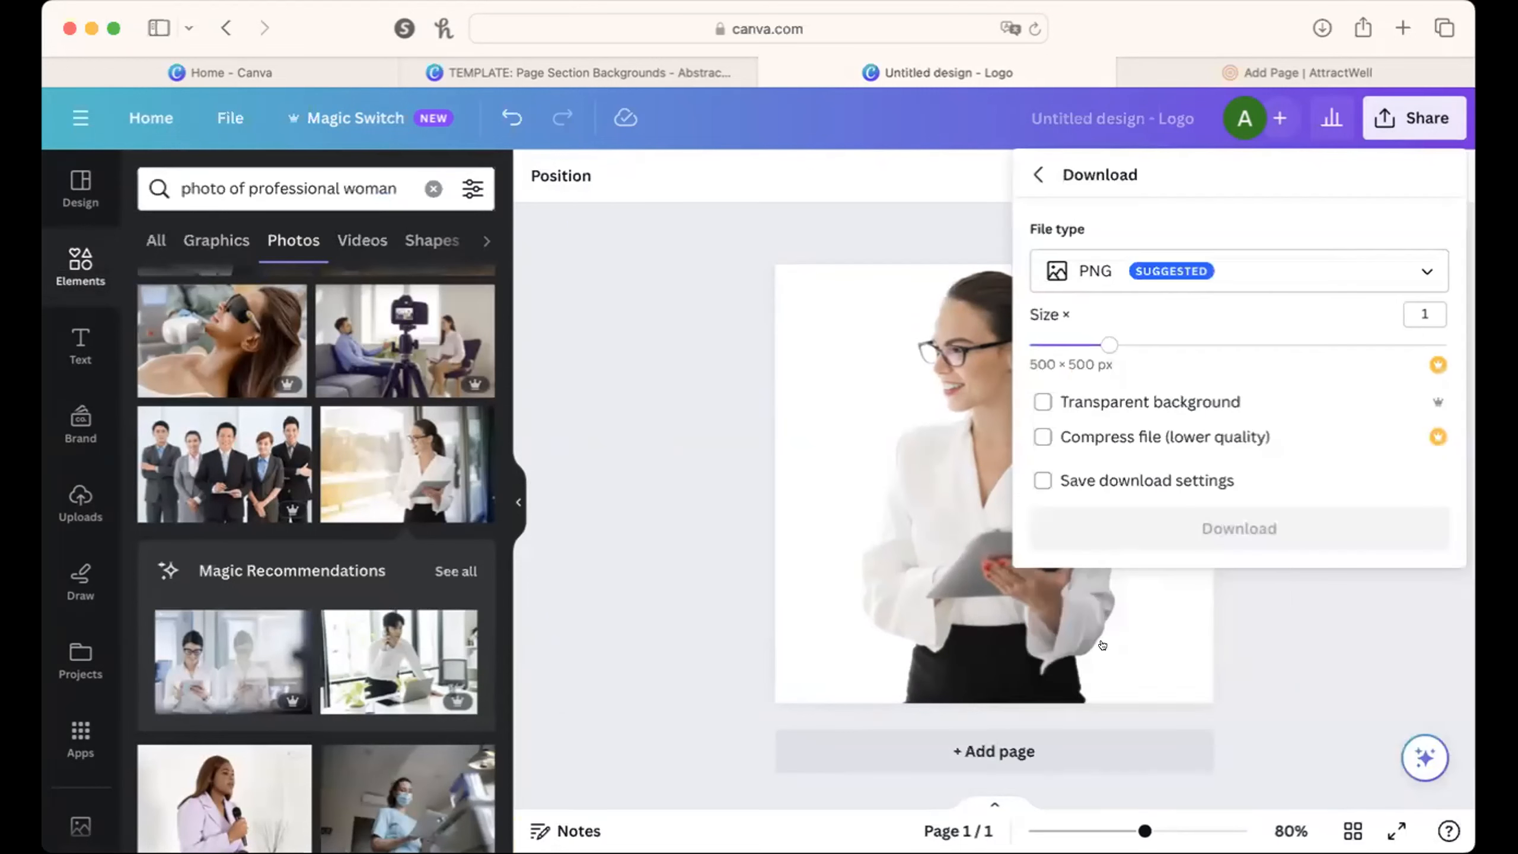
pyautogui.click(1042, 401)
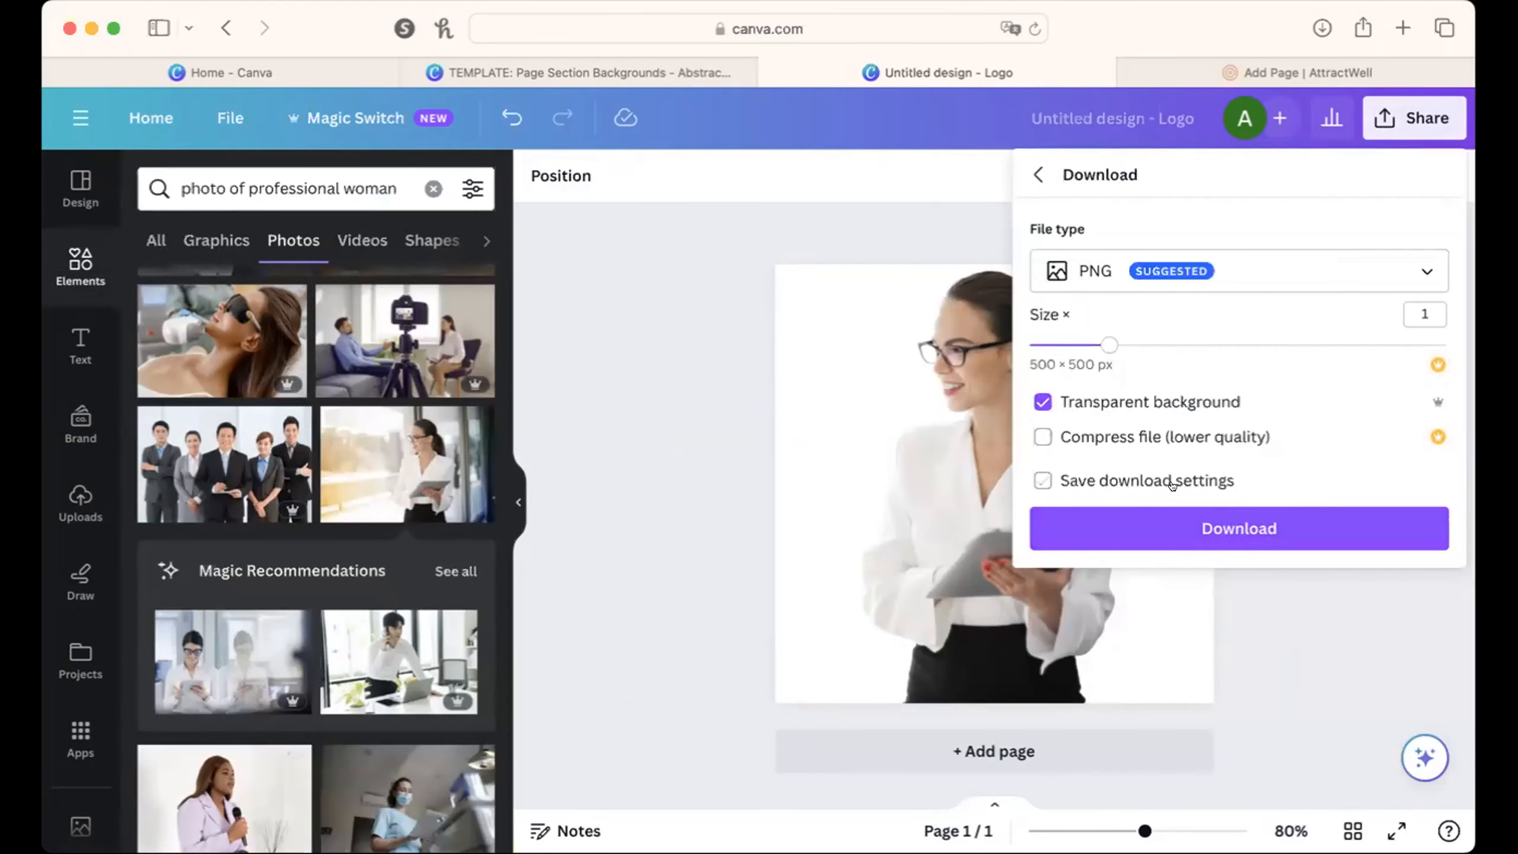
pyautogui.click(1209, 521)
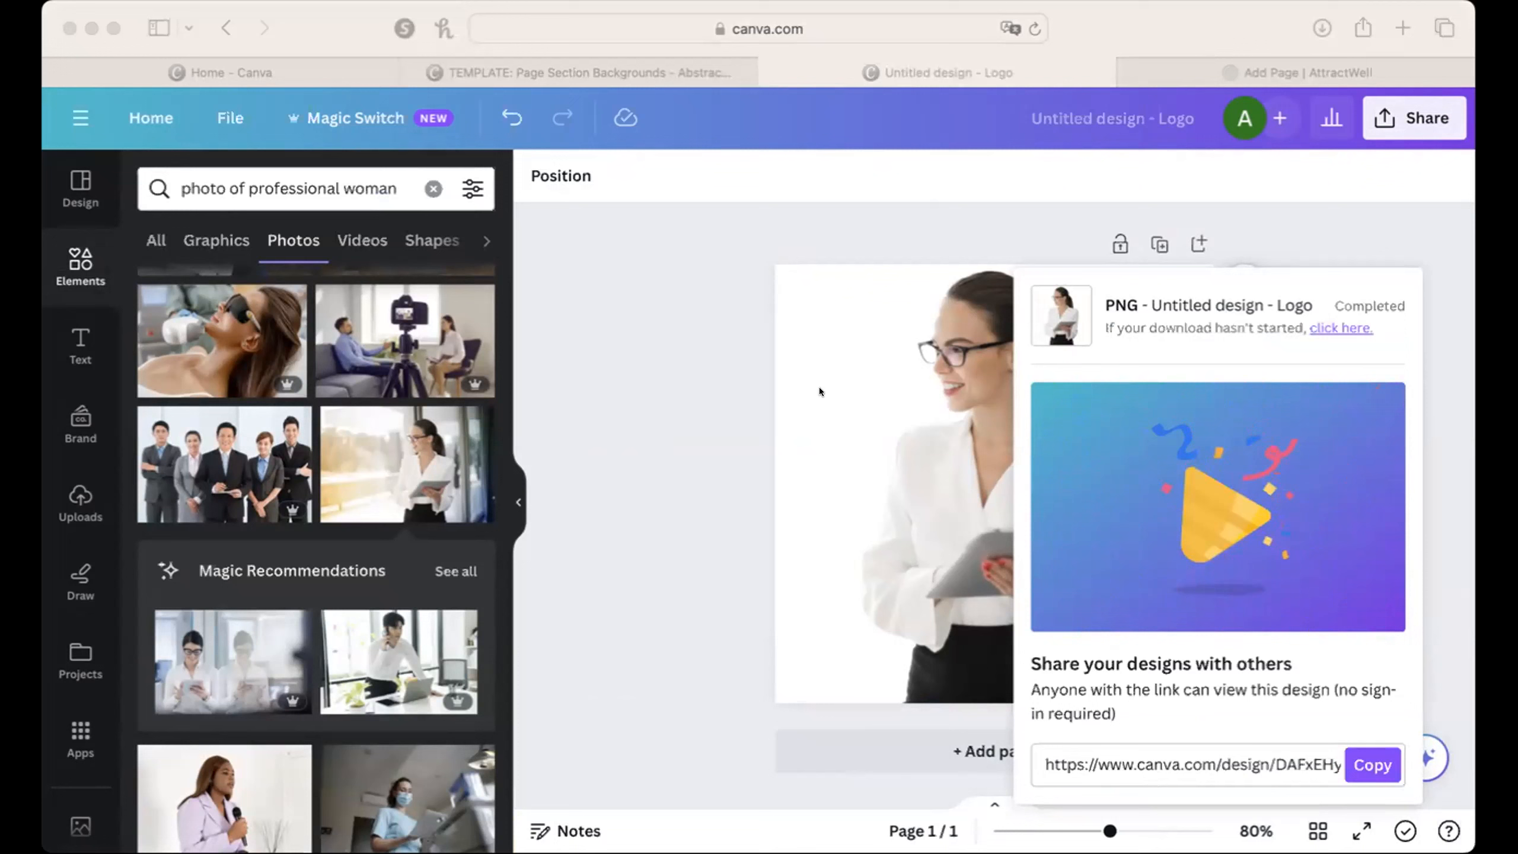
pyautogui.click(690, 372)
pyautogui.click(1390, 220)
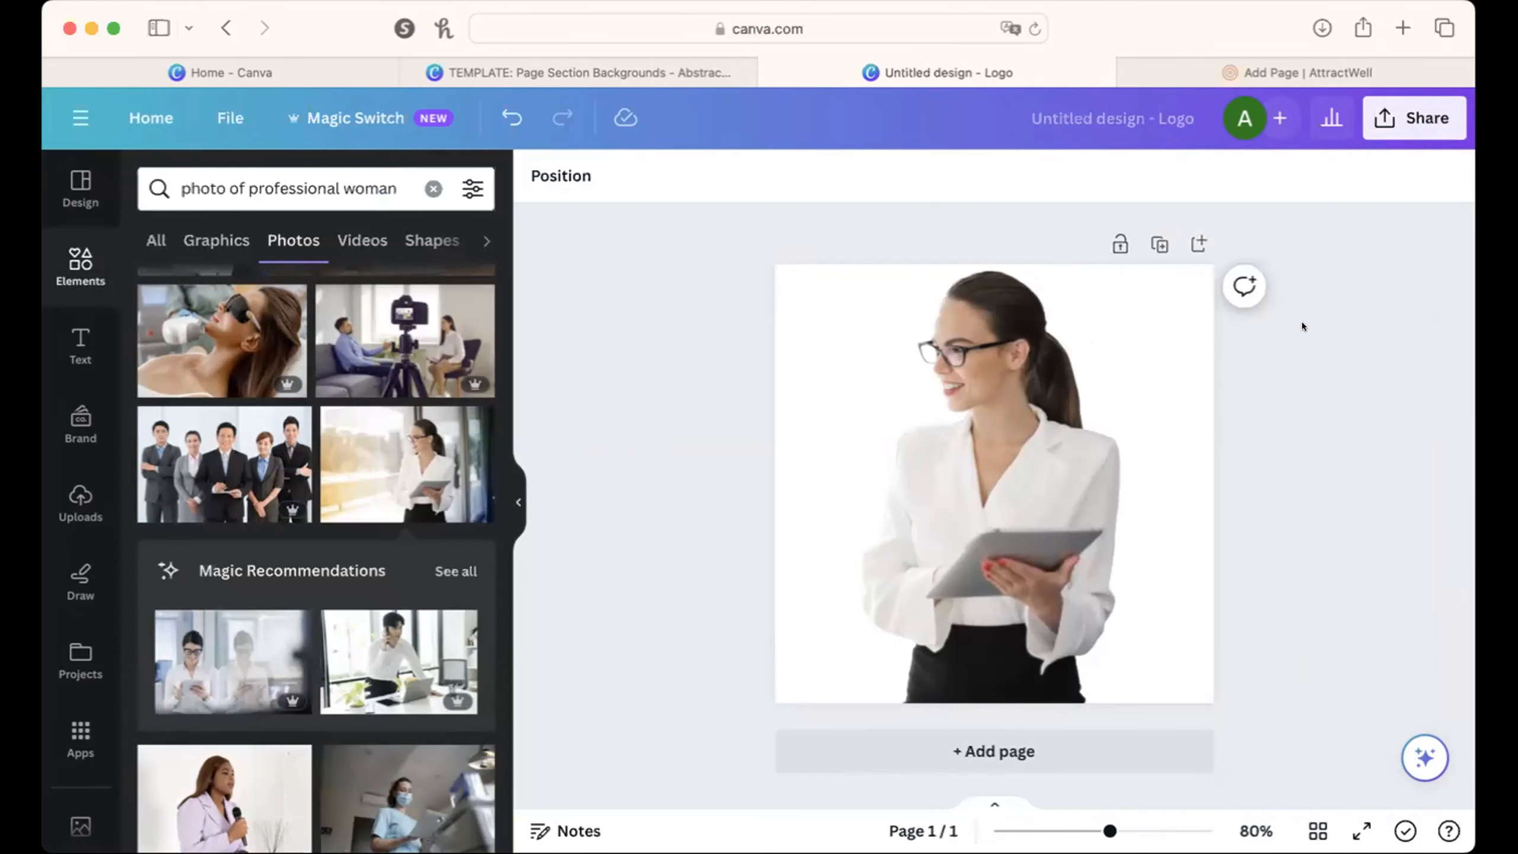
# Step: Download the PNG a second time with the Transparent background option
pyautogui.click(1394, 129)
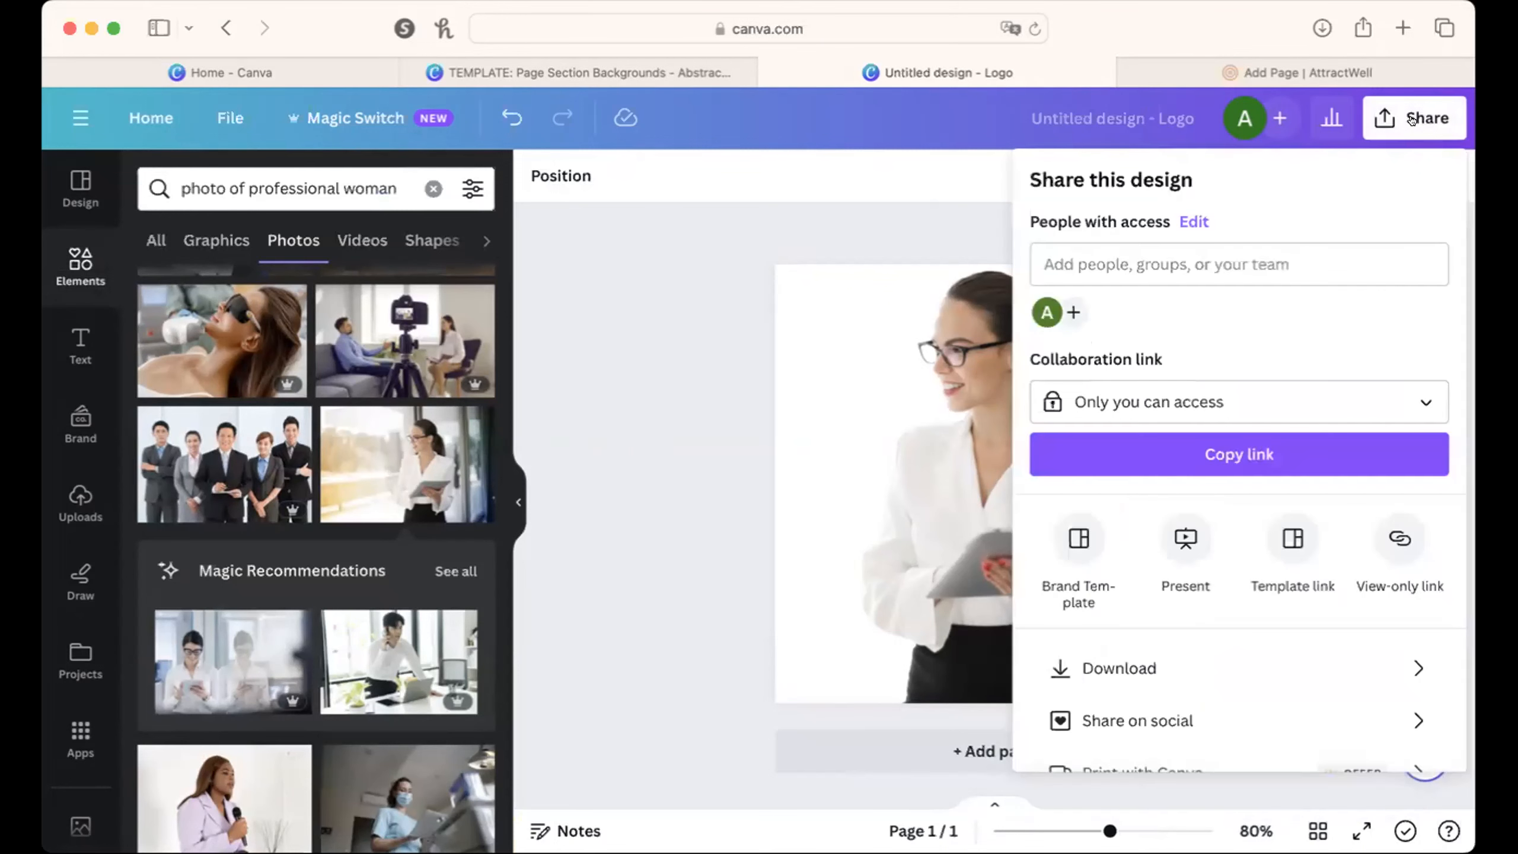
pyautogui.click(1119, 658)
pyautogui.click(1029, 399)
pyautogui.click(1141, 528)
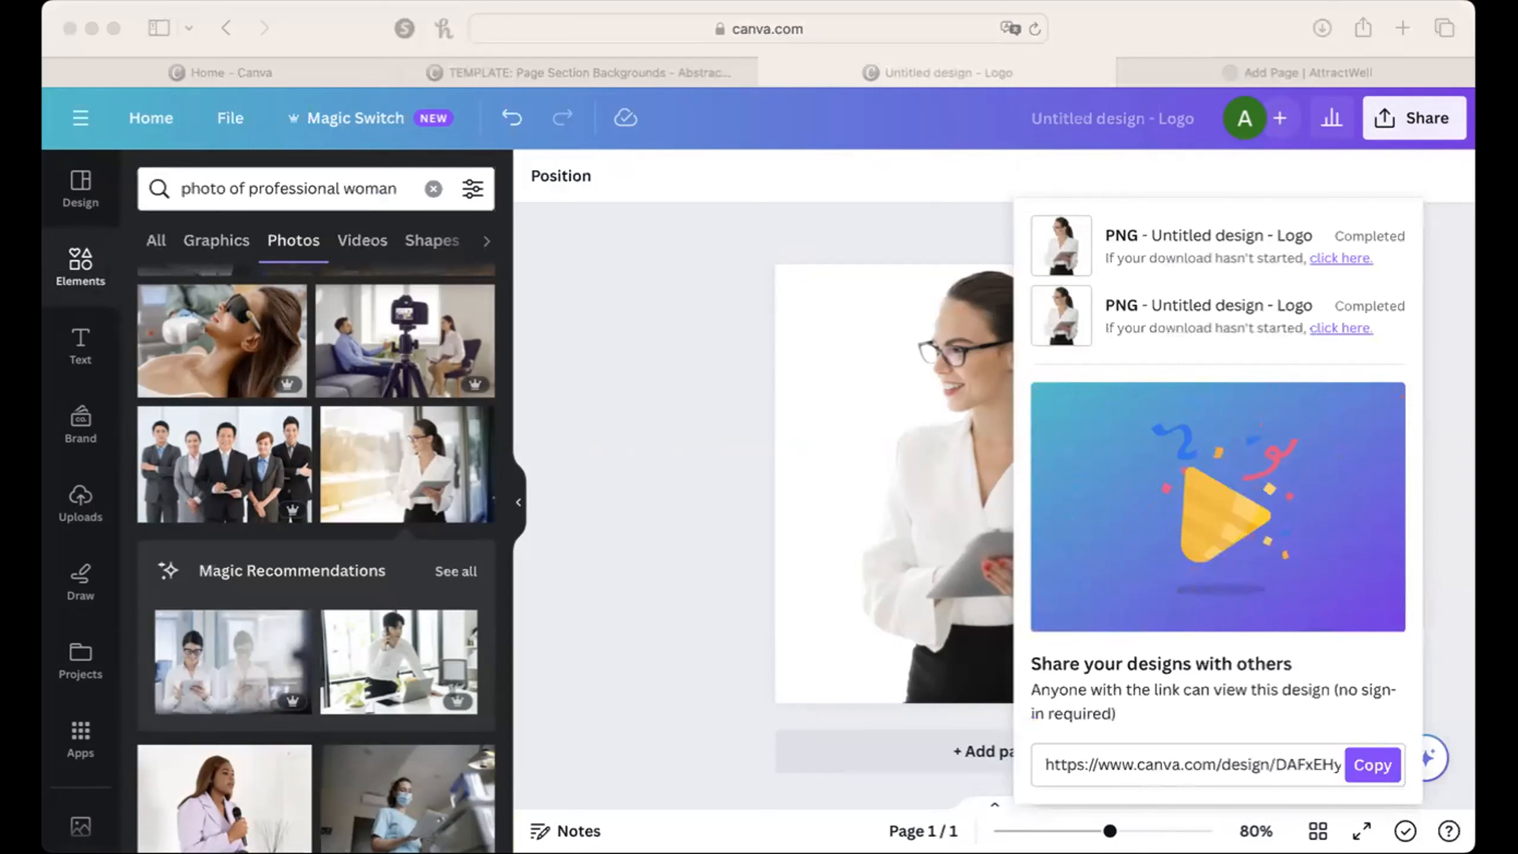
pyautogui.click(1458, 236)
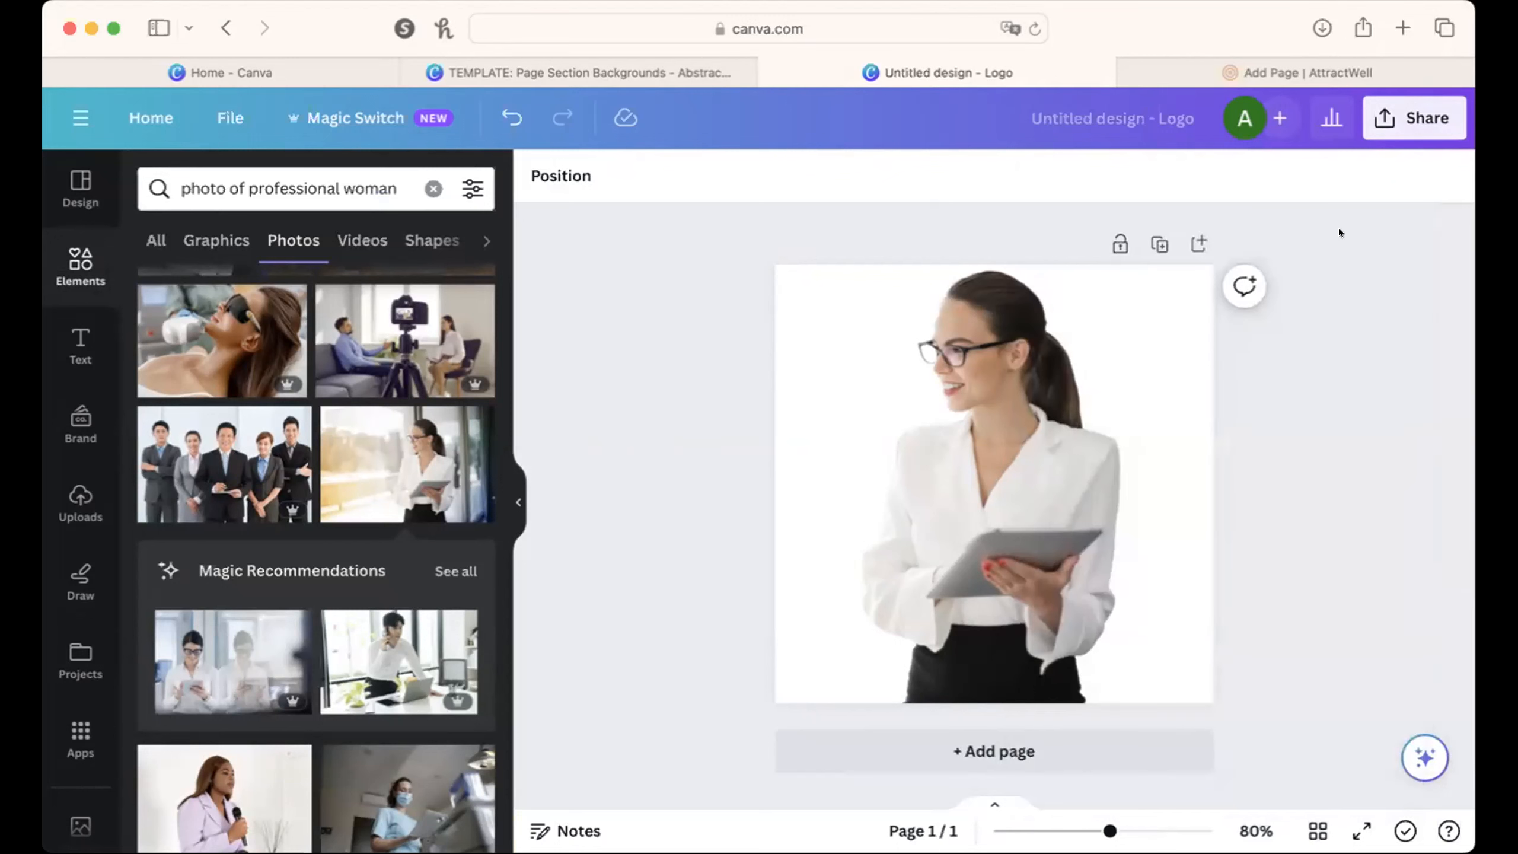
# Step: Reload the Canva design and remove the background of the woman's photo again
pyautogui.click(1033, 28)
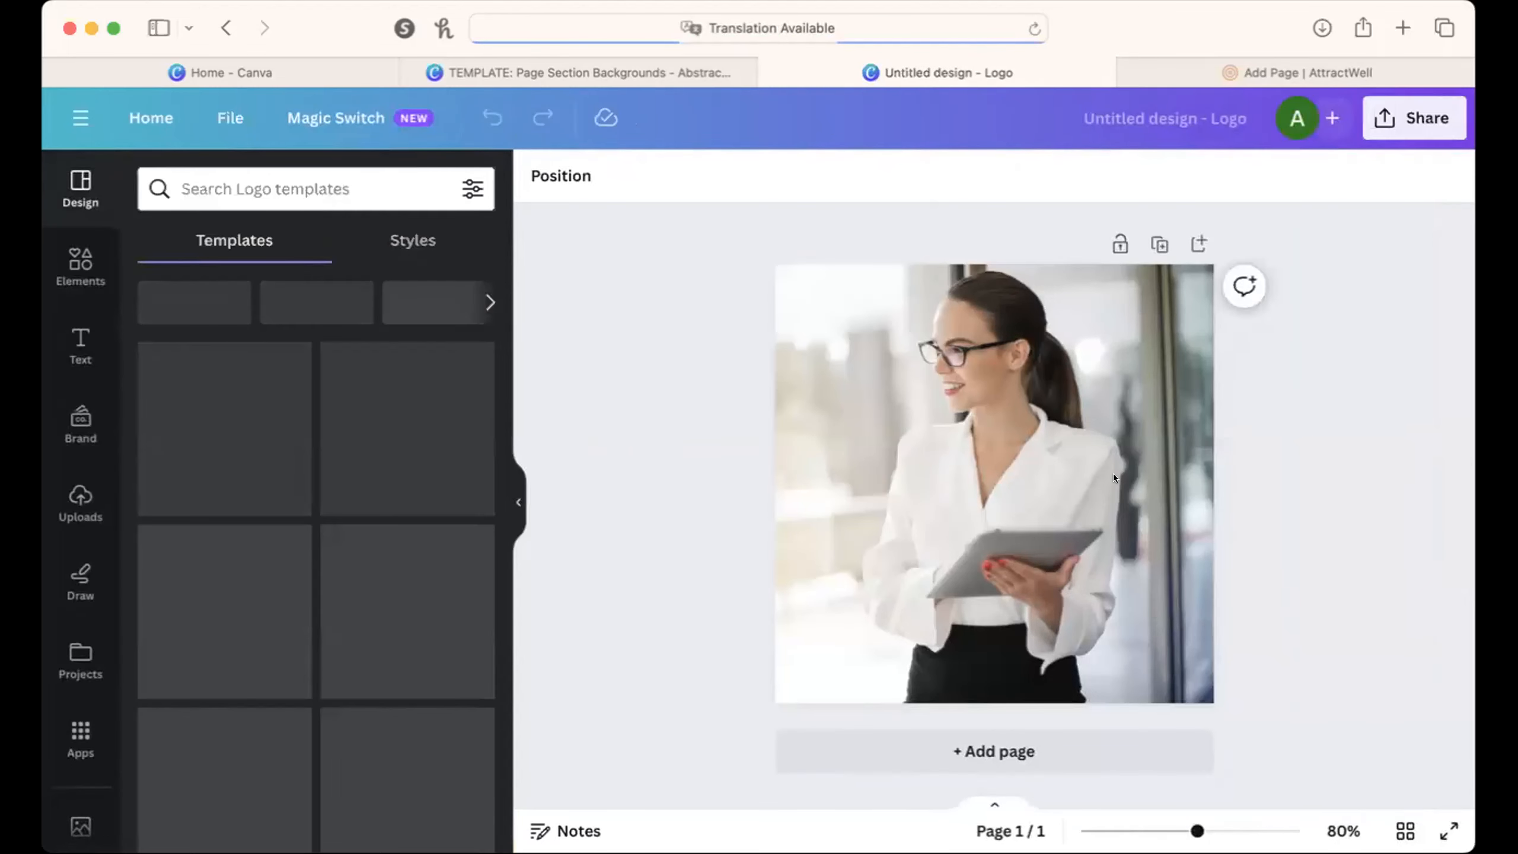
pyautogui.click(795, 284)
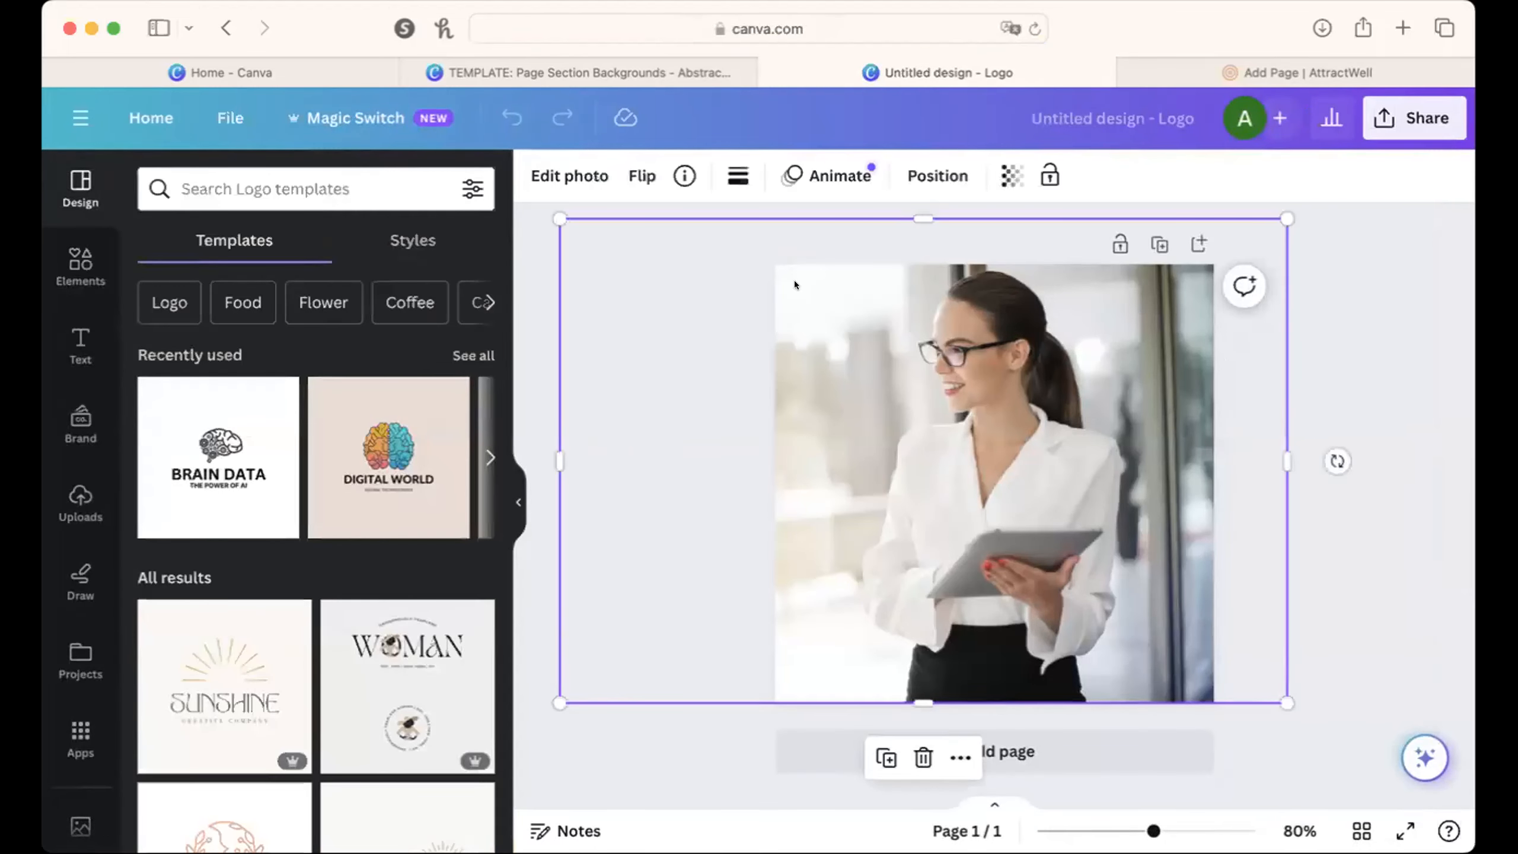
pyautogui.click(569, 175)
pyautogui.click(192, 329)
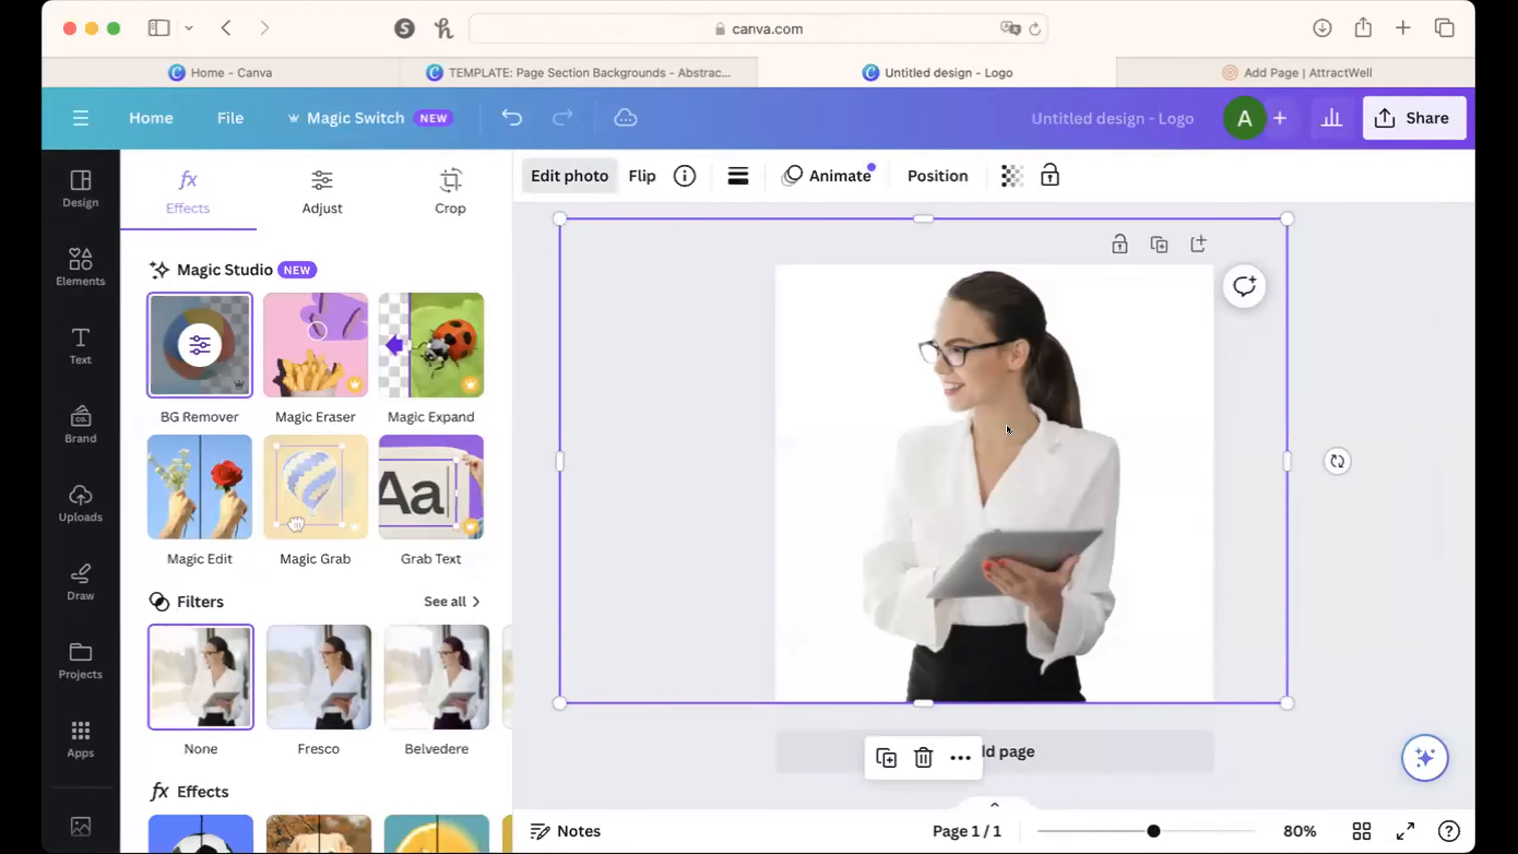
# Step: Try to download the reloaded design as a transparent PNG
pyautogui.click(1392, 118)
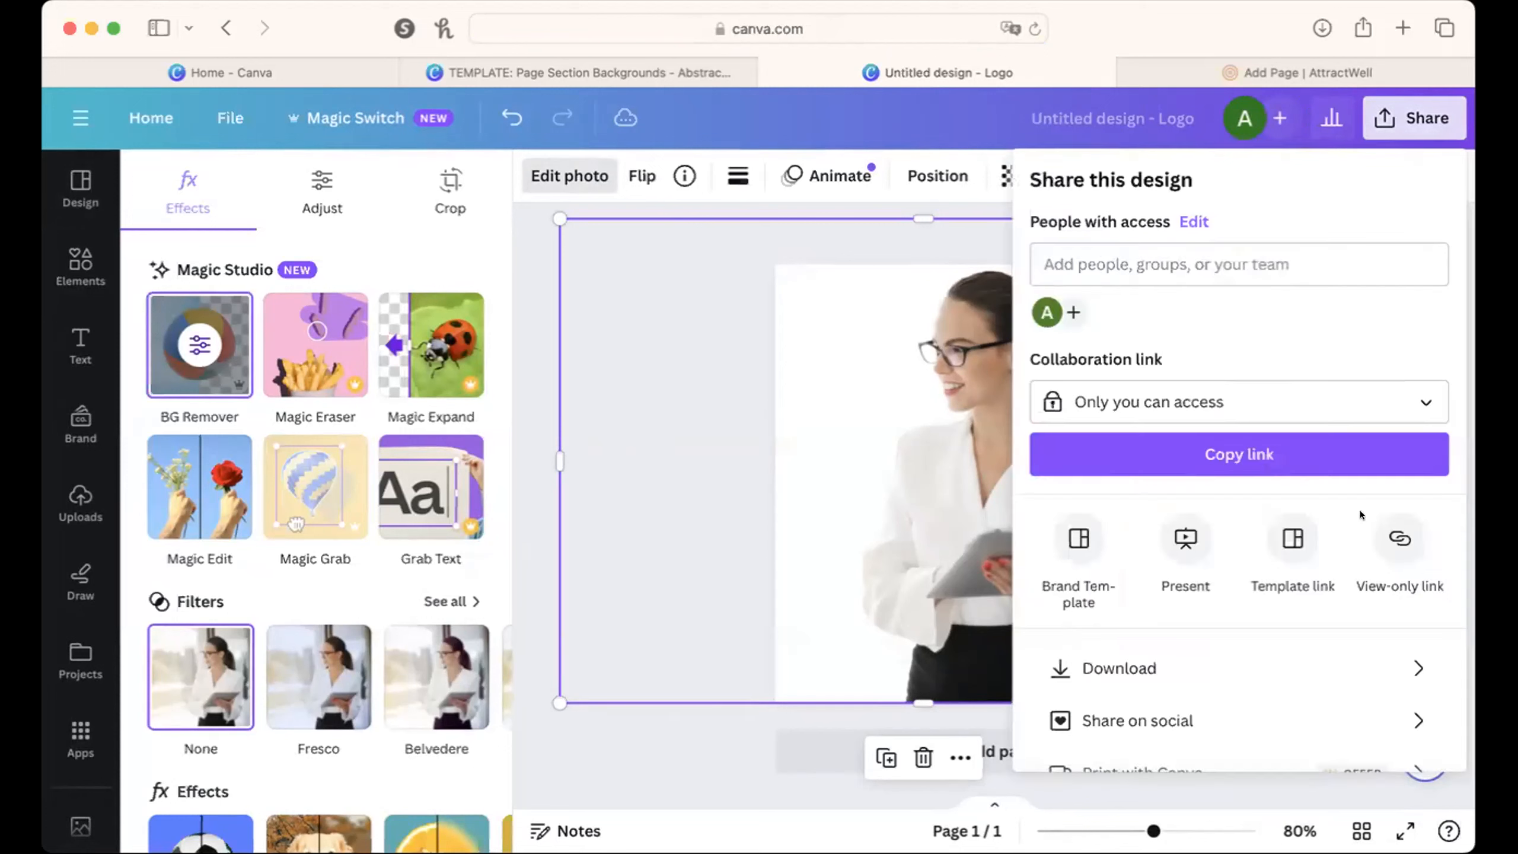
pyautogui.click(1123, 656)
pyautogui.click(1043, 402)
pyautogui.click(1154, 522)
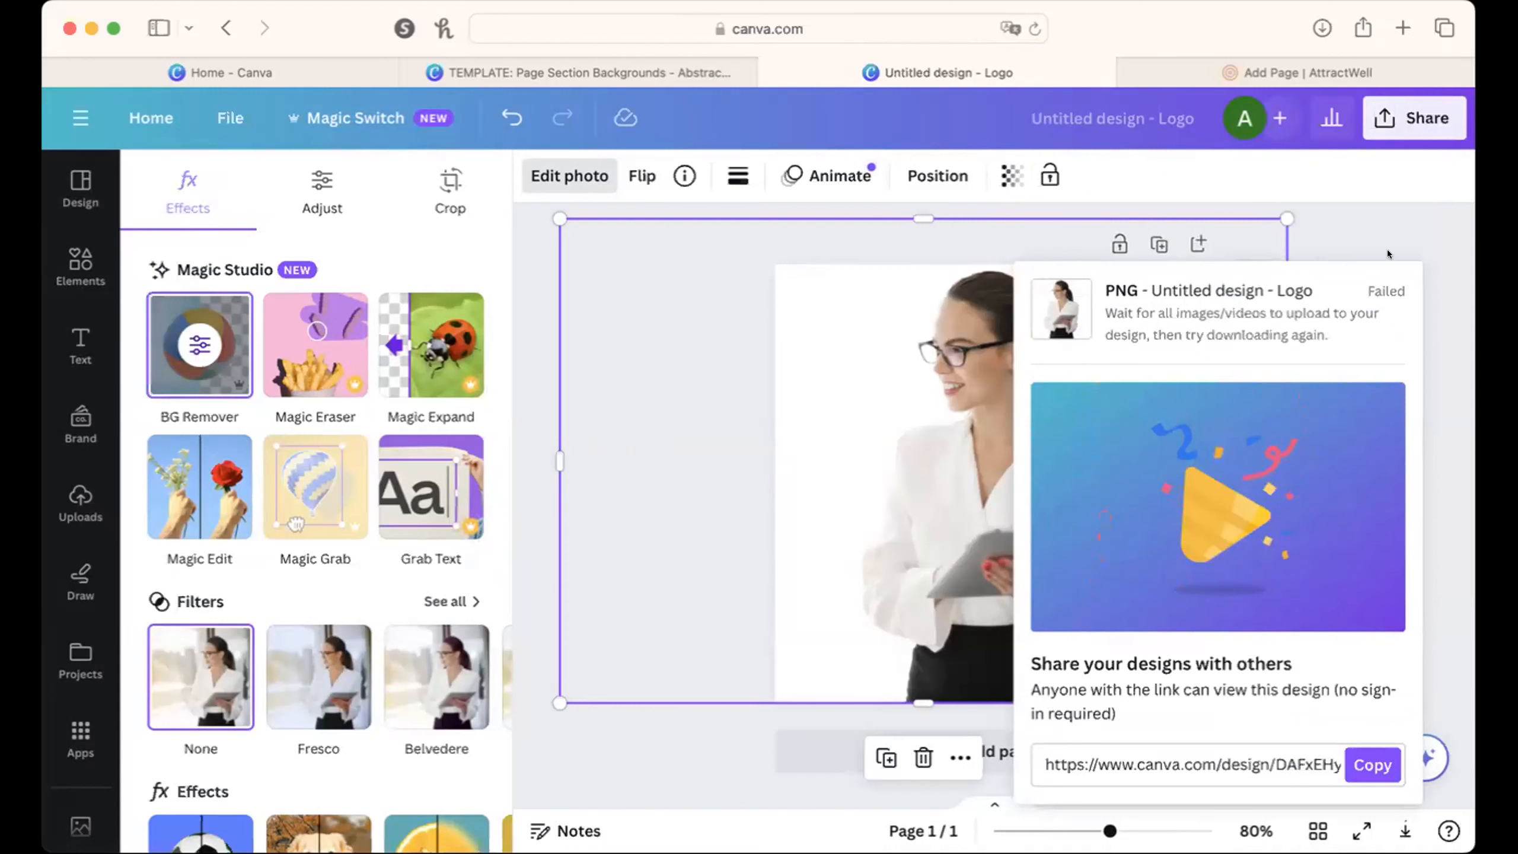
pyautogui.click(1373, 198)
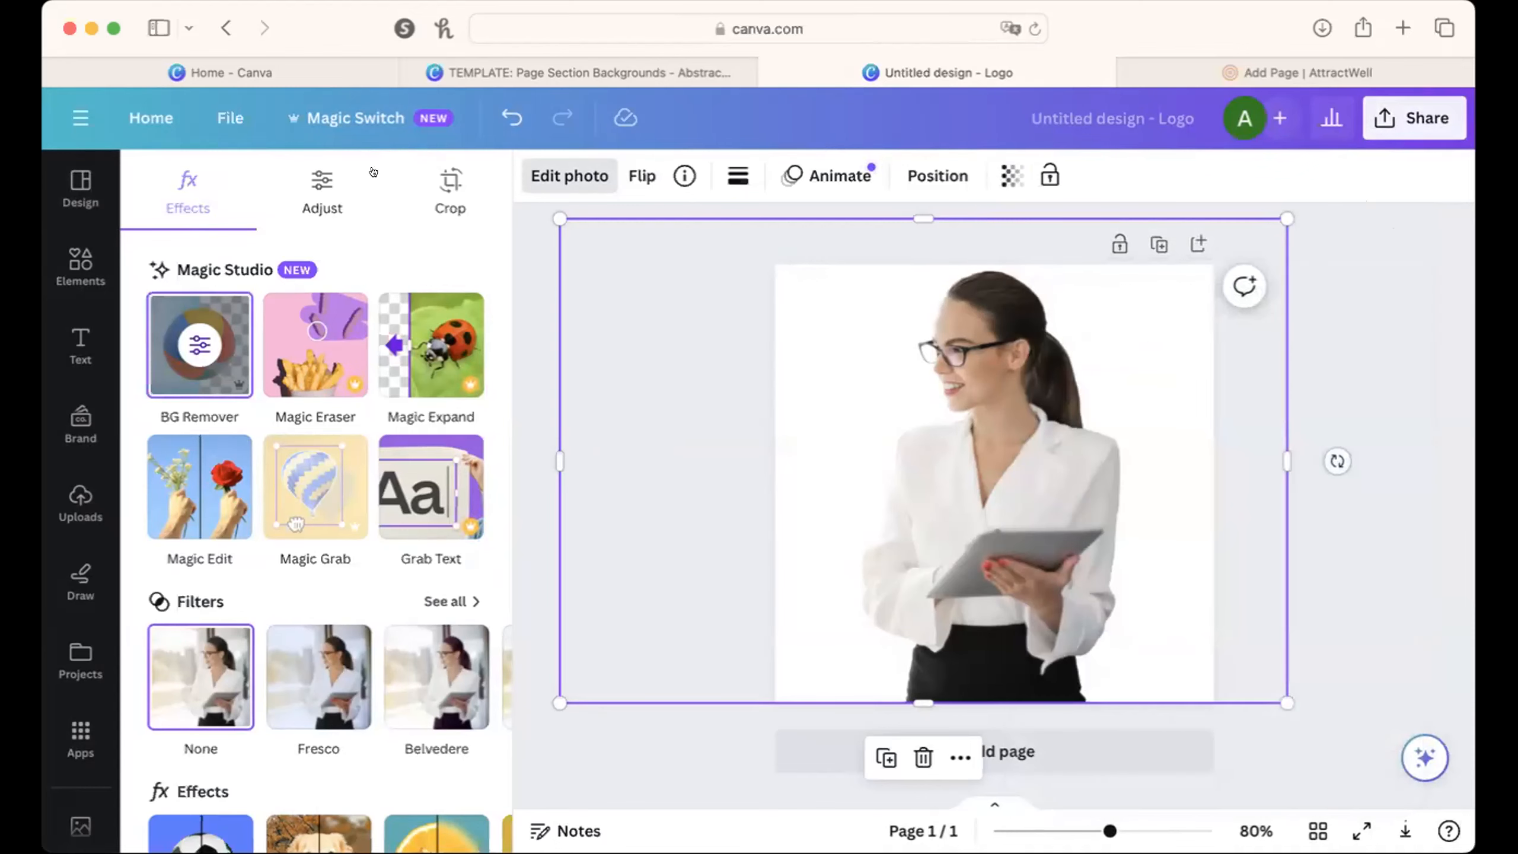
# Step: Save the design, then download it as a 500 × 500 px PNG with a transparent background
pyautogui.click(214, 123)
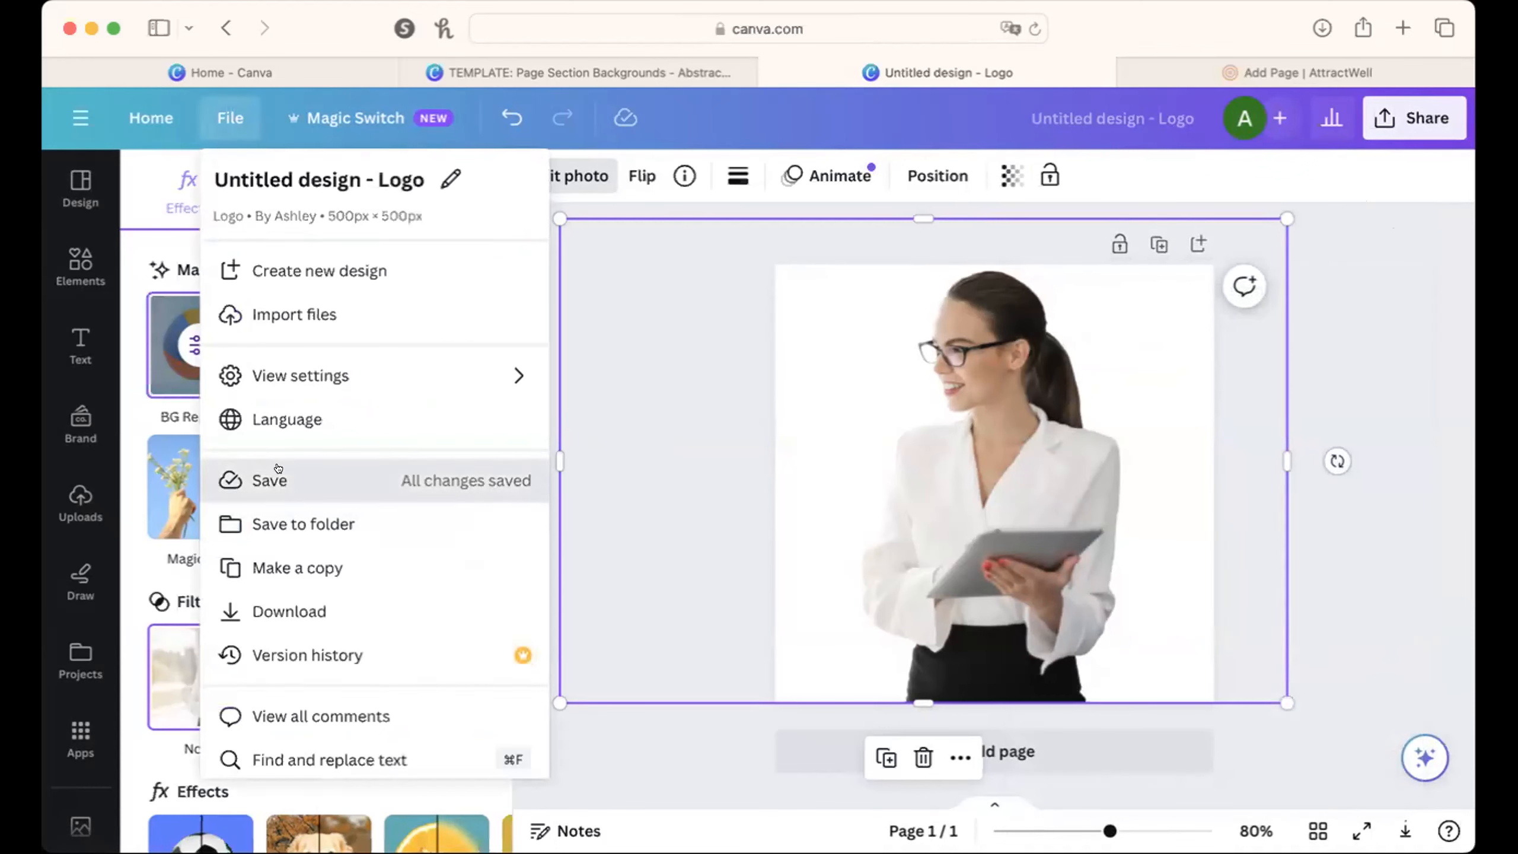
pyautogui.click(278, 470)
pyautogui.click(1413, 118)
pyautogui.click(1129, 667)
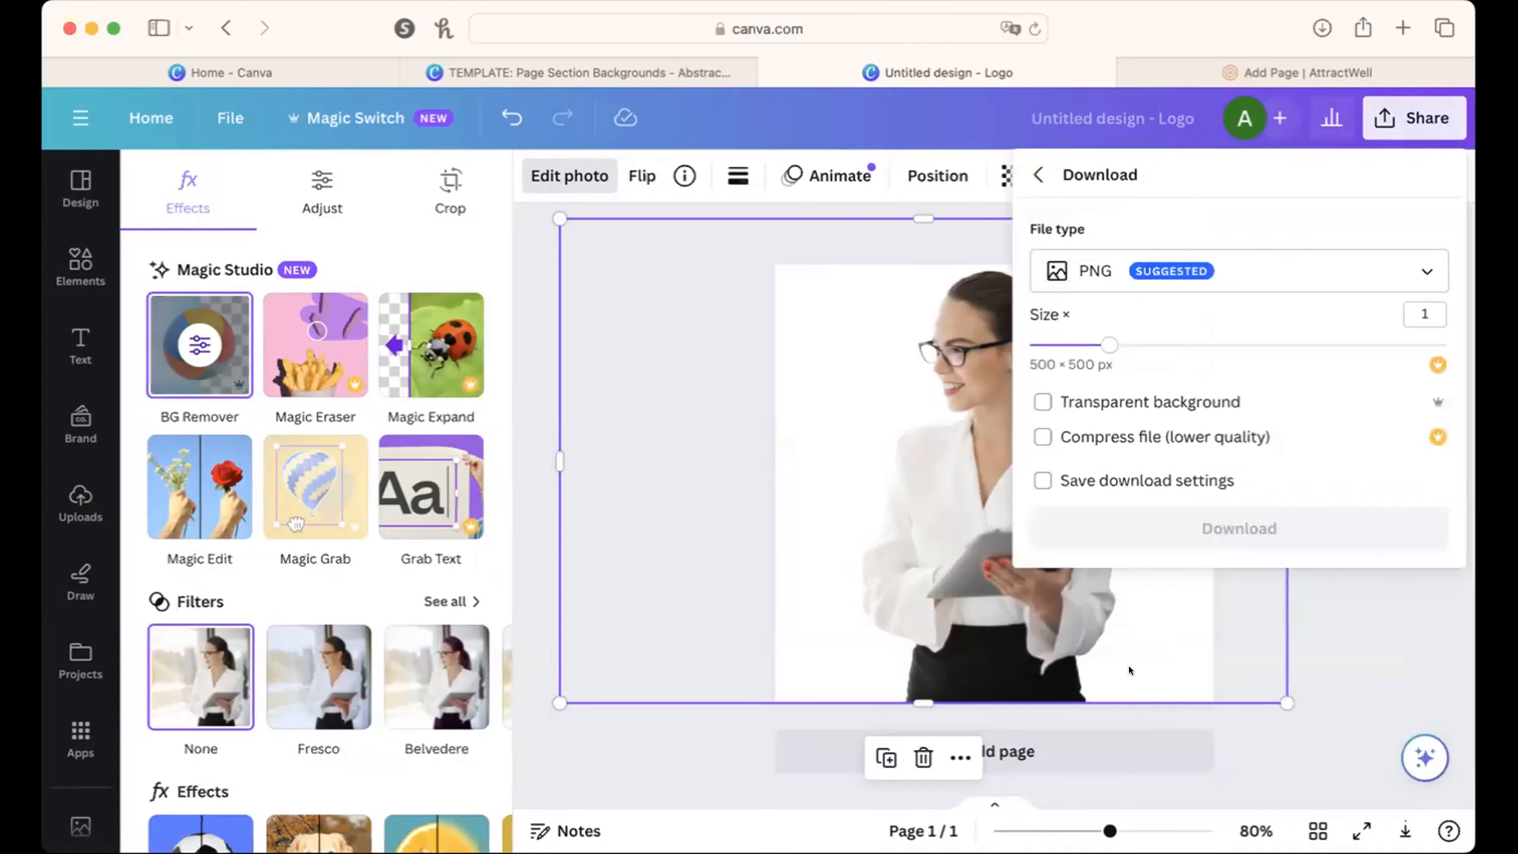
pyautogui.click(1042, 401)
pyautogui.click(1165, 527)
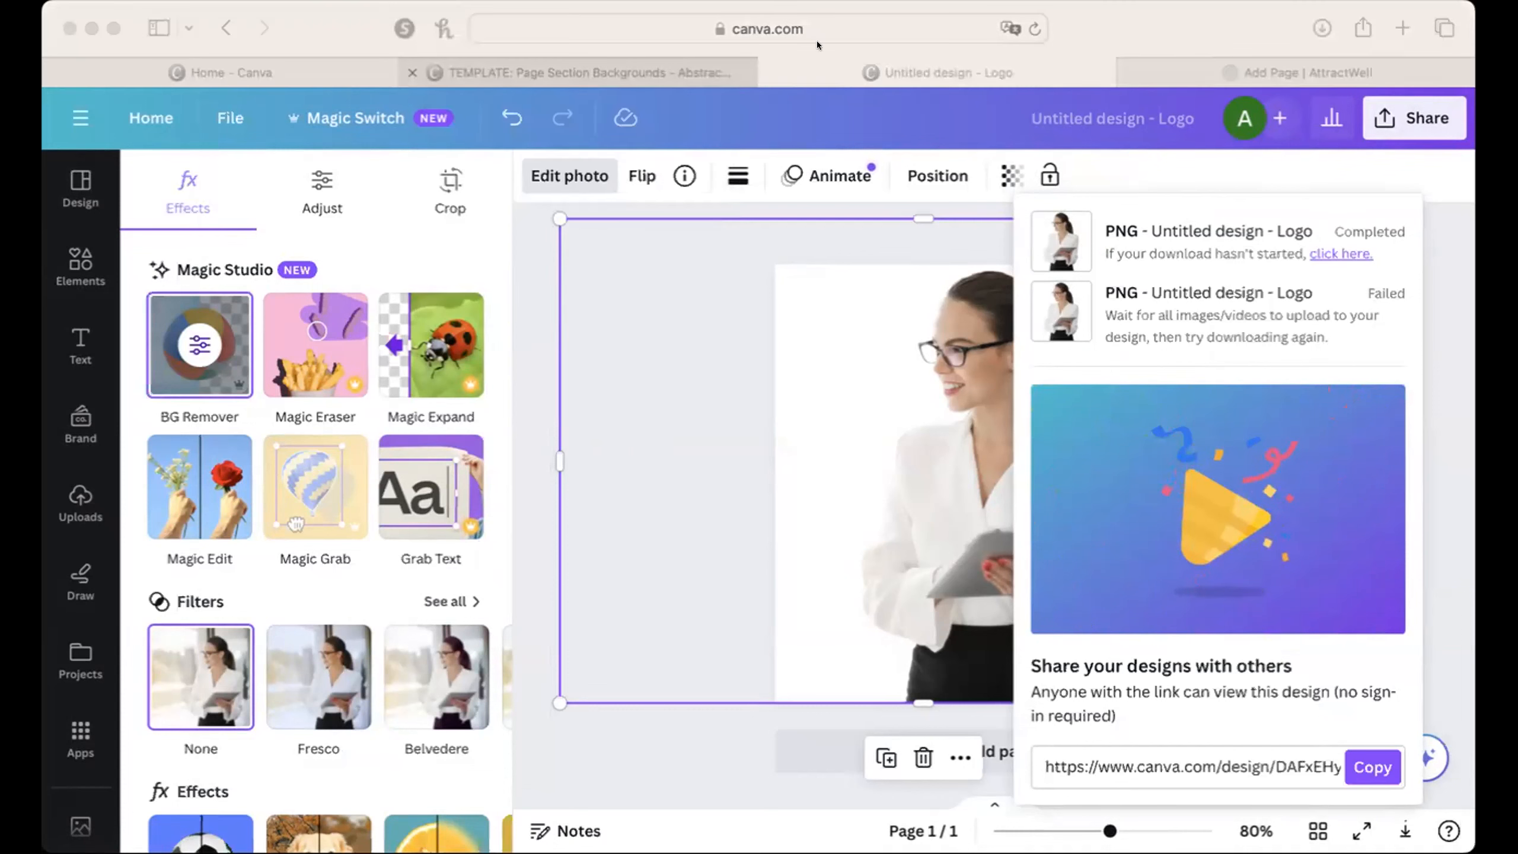
# Step: Switch to AttractWell and replace the laptop image in the new section with the downloaded photo of the woman
pyautogui.click(1130, 72)
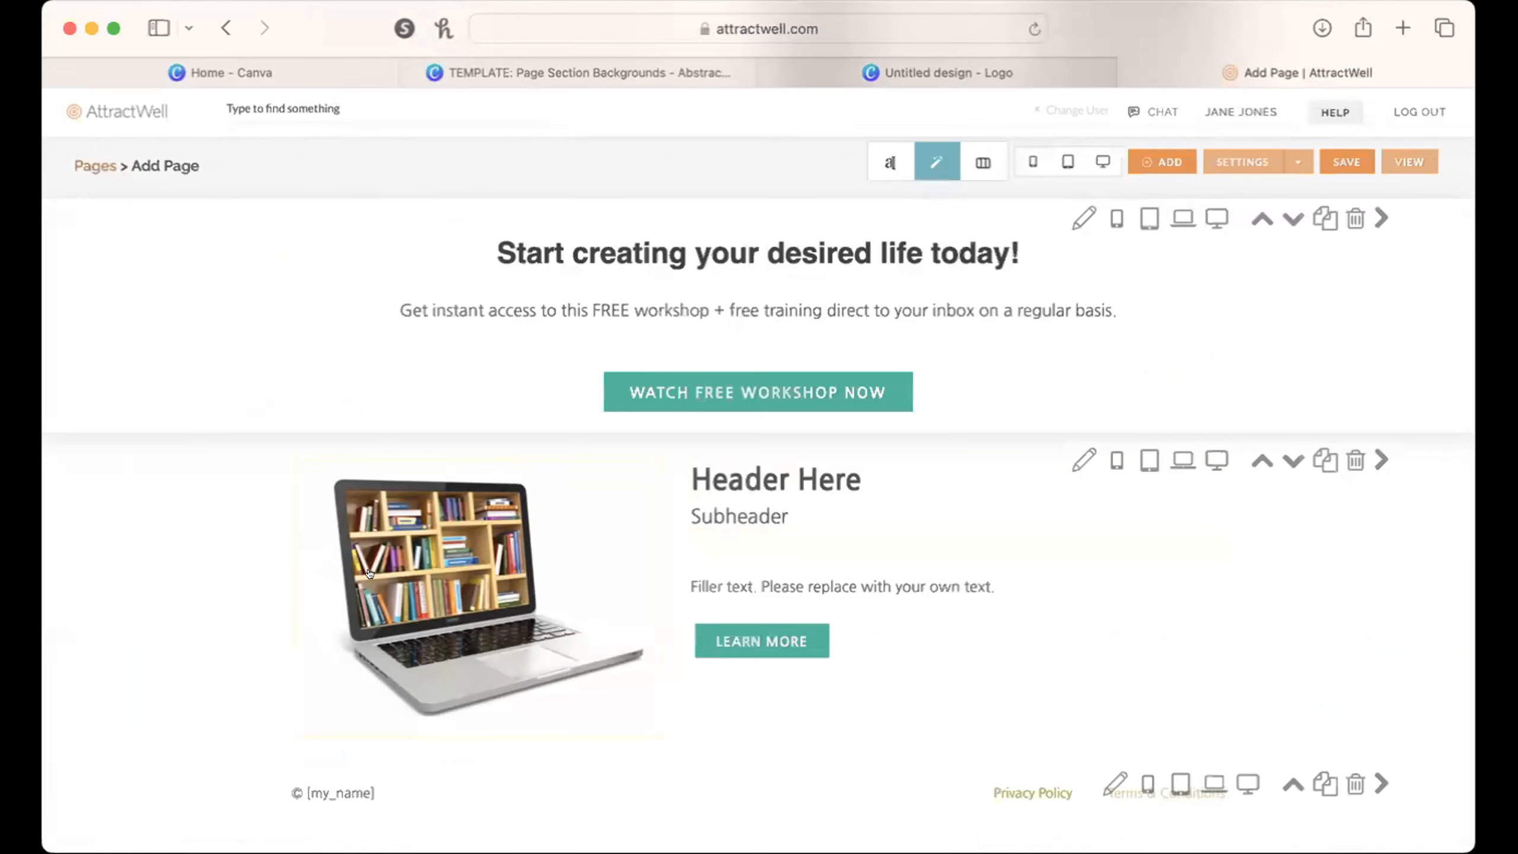
pyautogui.click(623, 705)
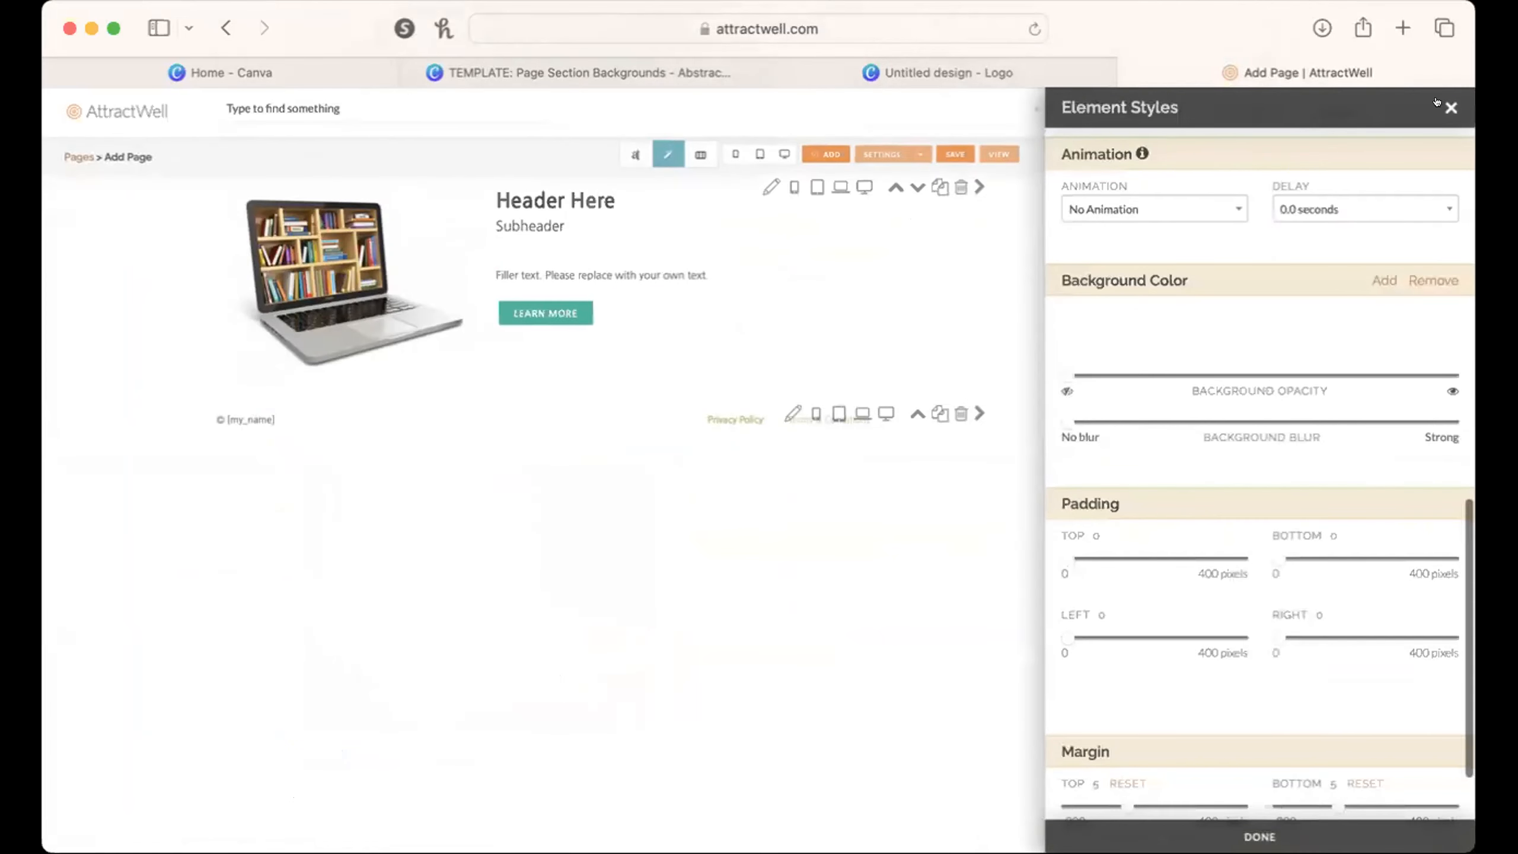
pyautogui.click(1449, 107)
pyautogui.scroll(-1, 986, 210)
pyautogui.click(890, 160)
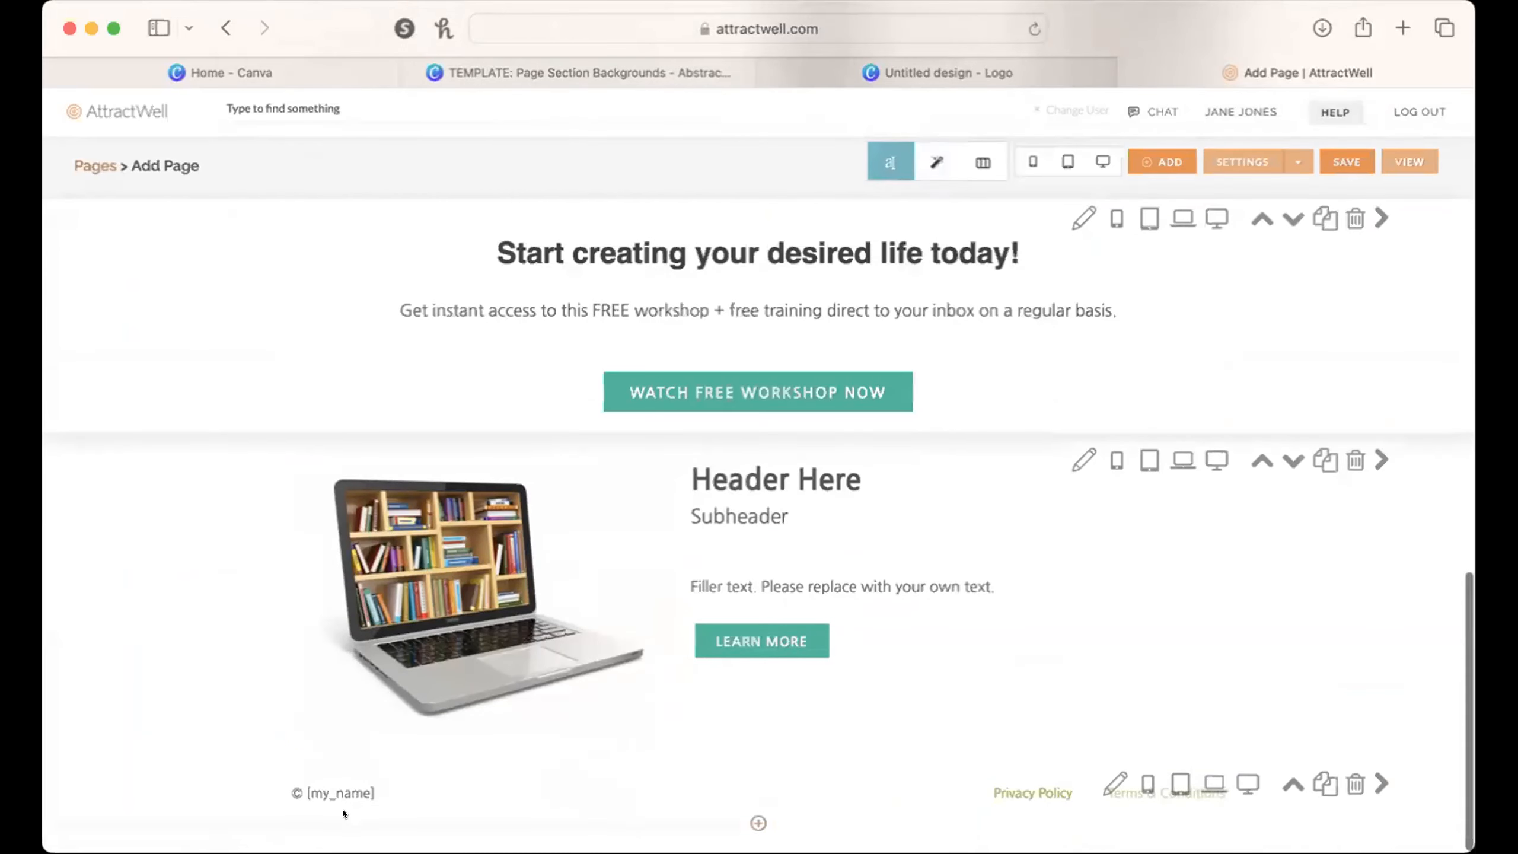
pyautogui.click(383, 603)
pyautogui.click(405, 540)
pyautogui.click(405, 335)
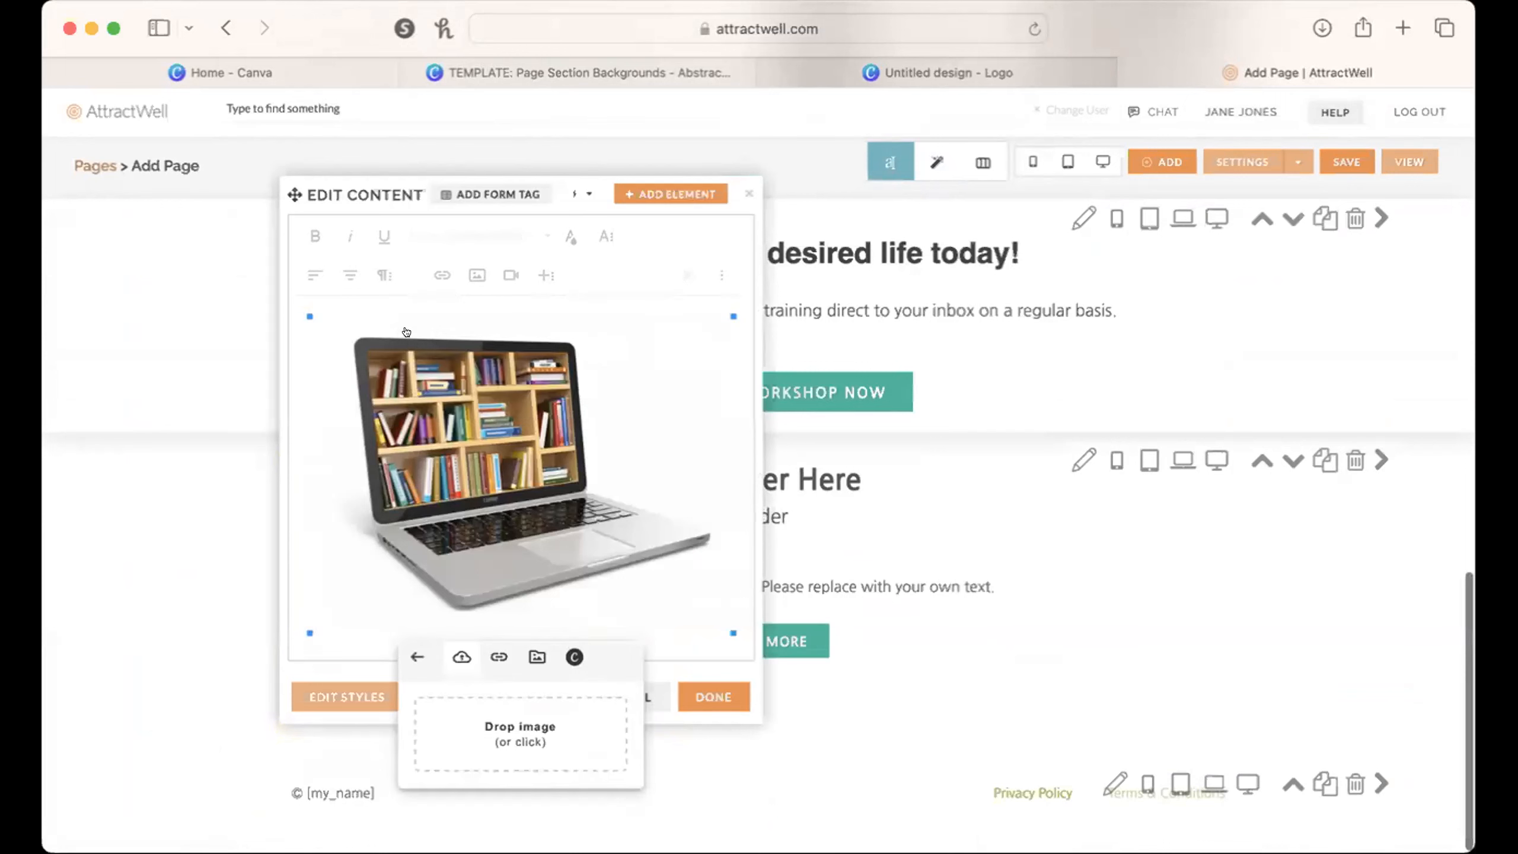
pyautogui.click(567, 740)
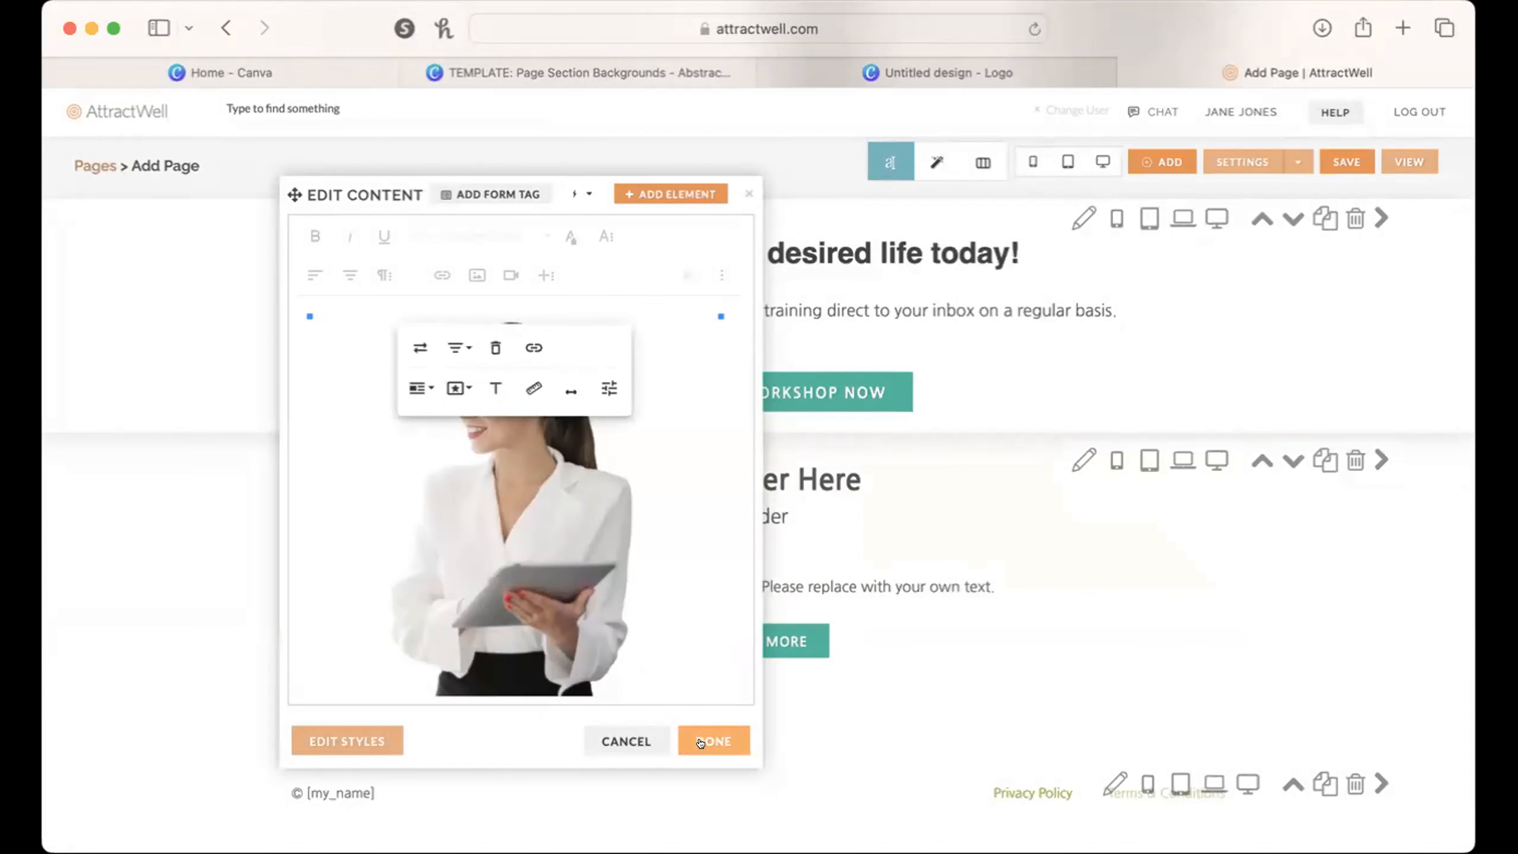
pyautogui.click(700, 743)
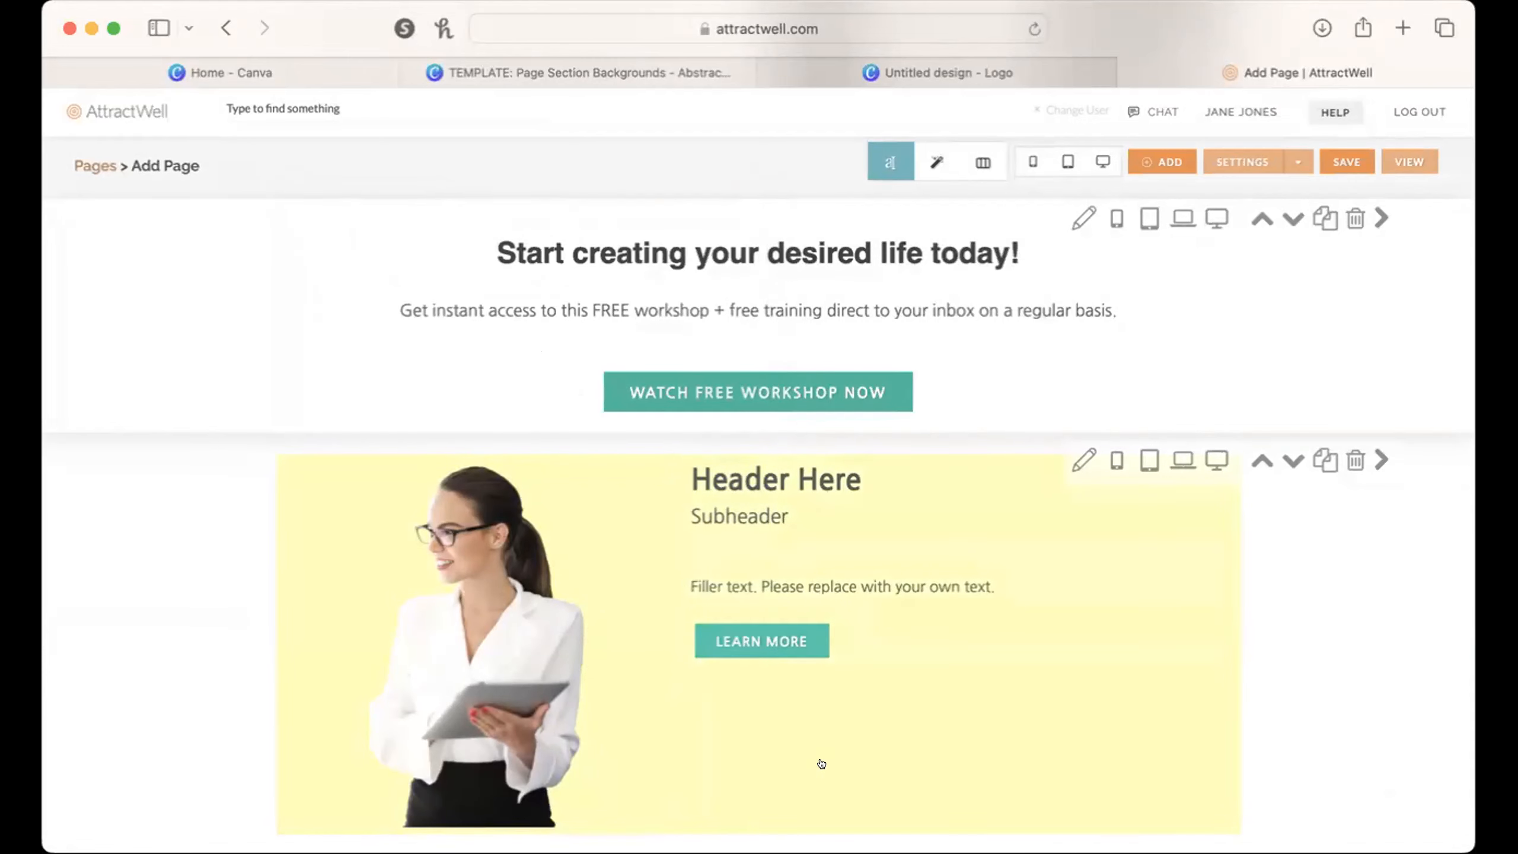
# Step: Replace the "Header Here" text beside the photo with "About" followed by the page owner's first name
pyautogui.click(804, 483)
pyautogui.click(832, 421)
pyautogui.press('cmd+a')
pyautogui.write('About Jane')
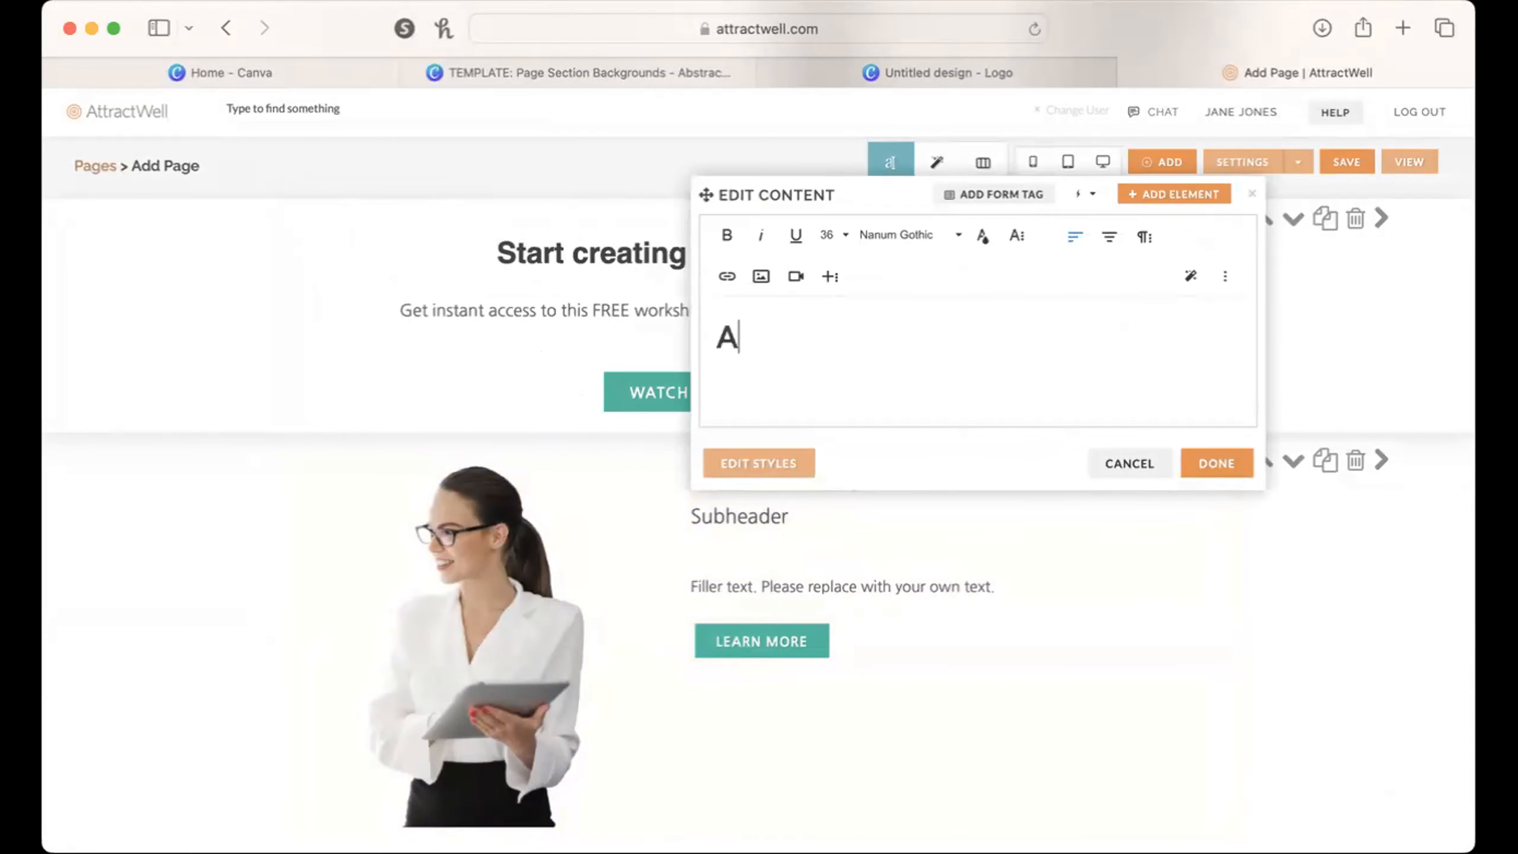
pyautogui.click(1239, 469)
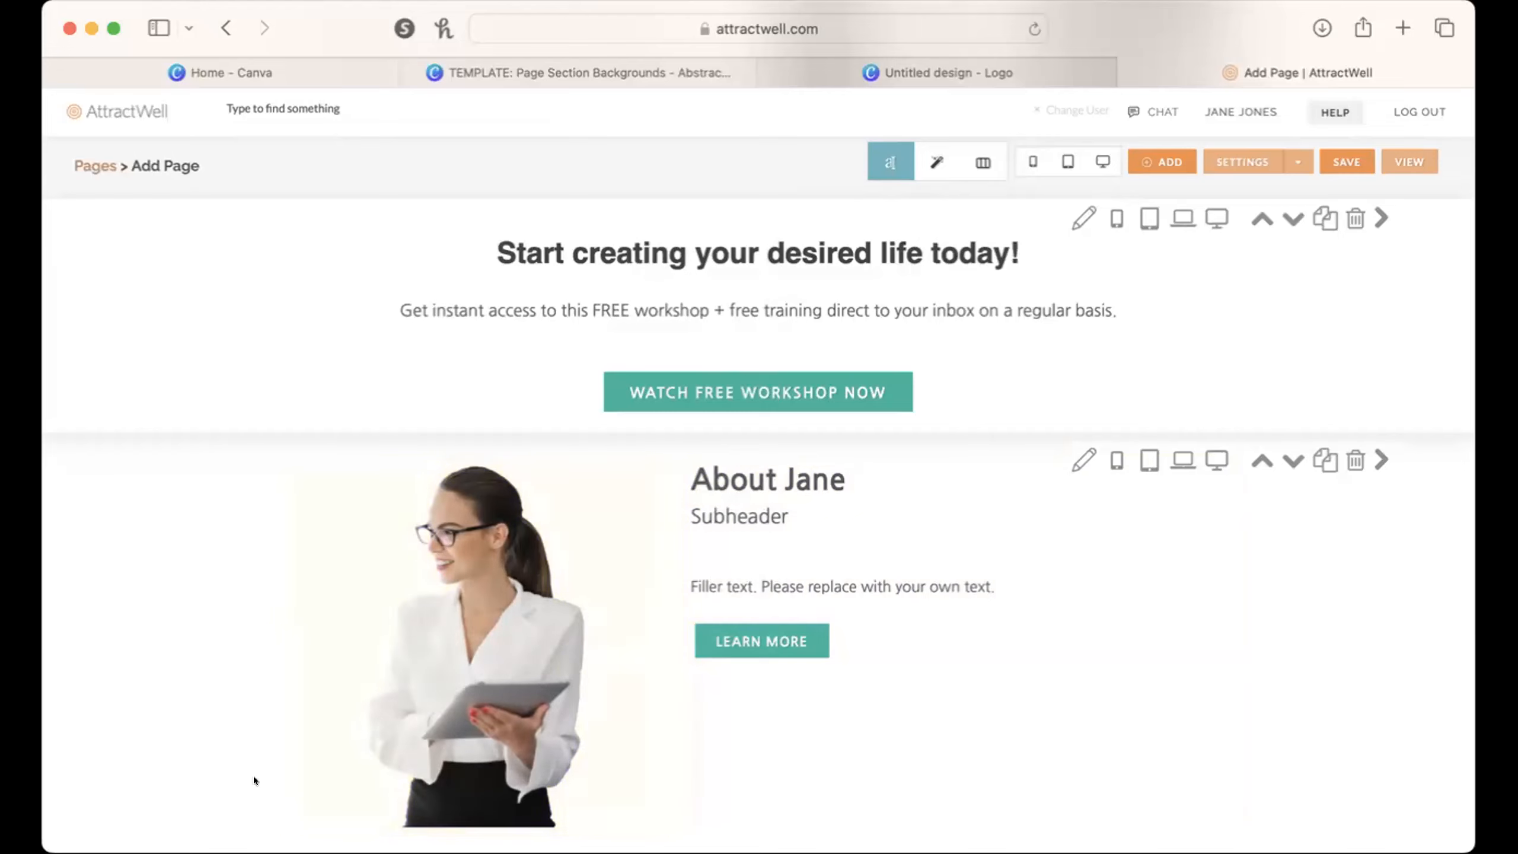
# Step: Move the photo column to the right of the About text and set both columns to size 6
pyautogui.click(982, 163)
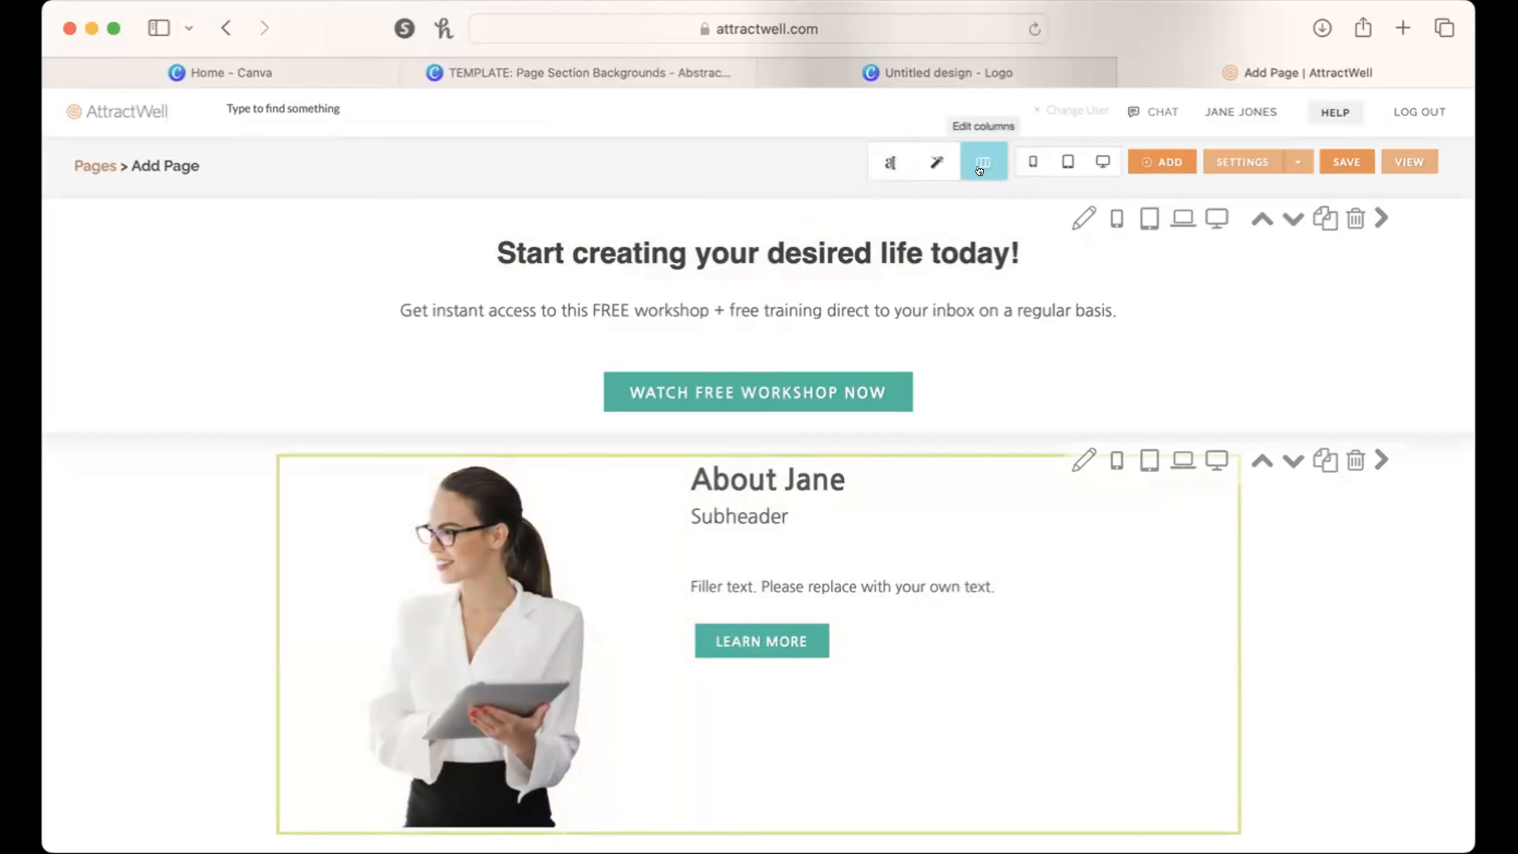
pyautogui.click(1119, 679)
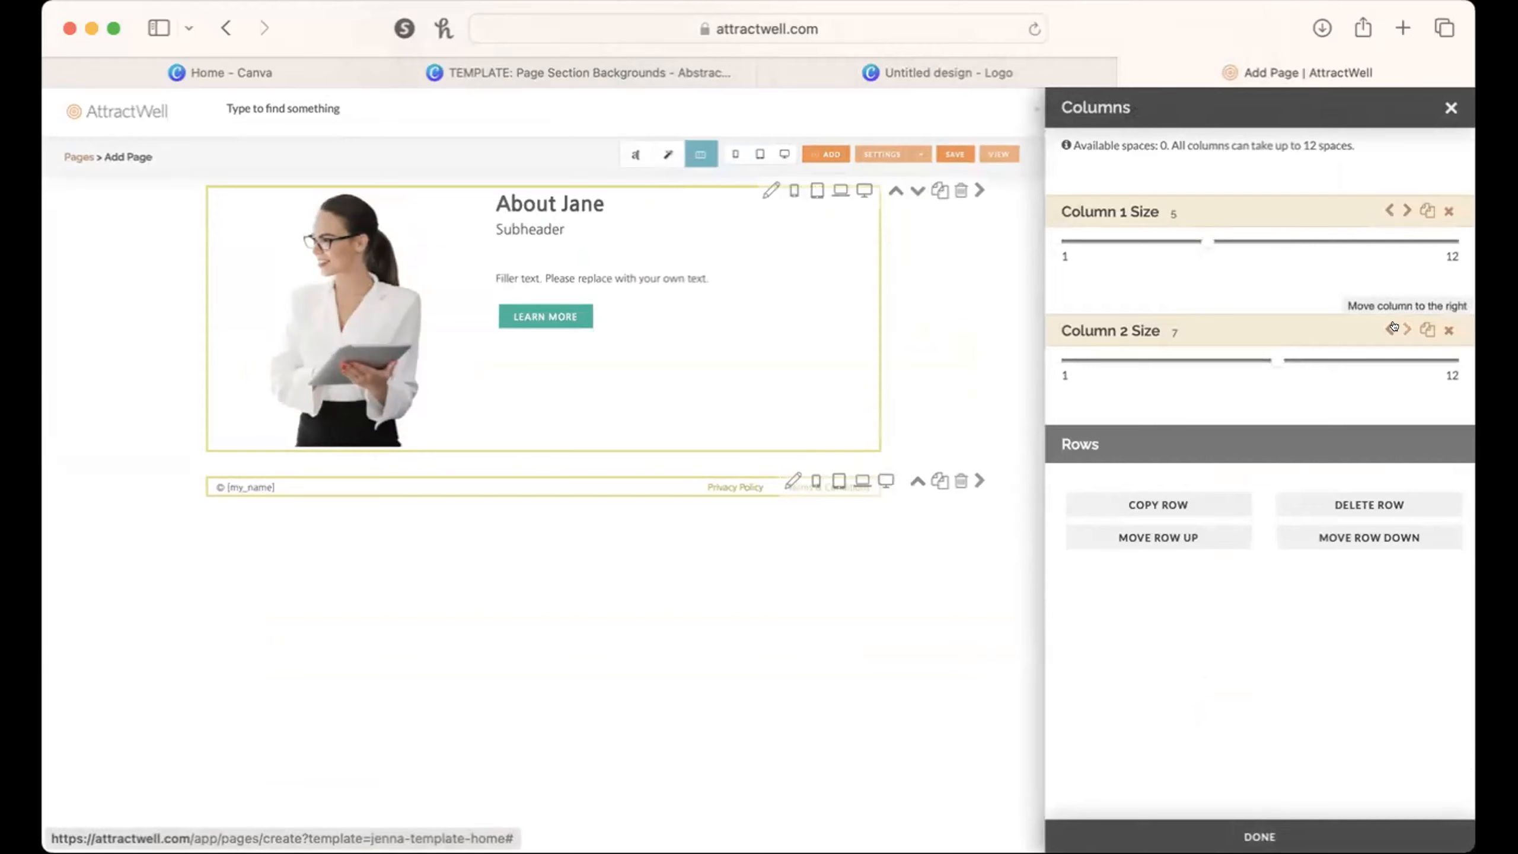
pyautogui.click(1406, 210)
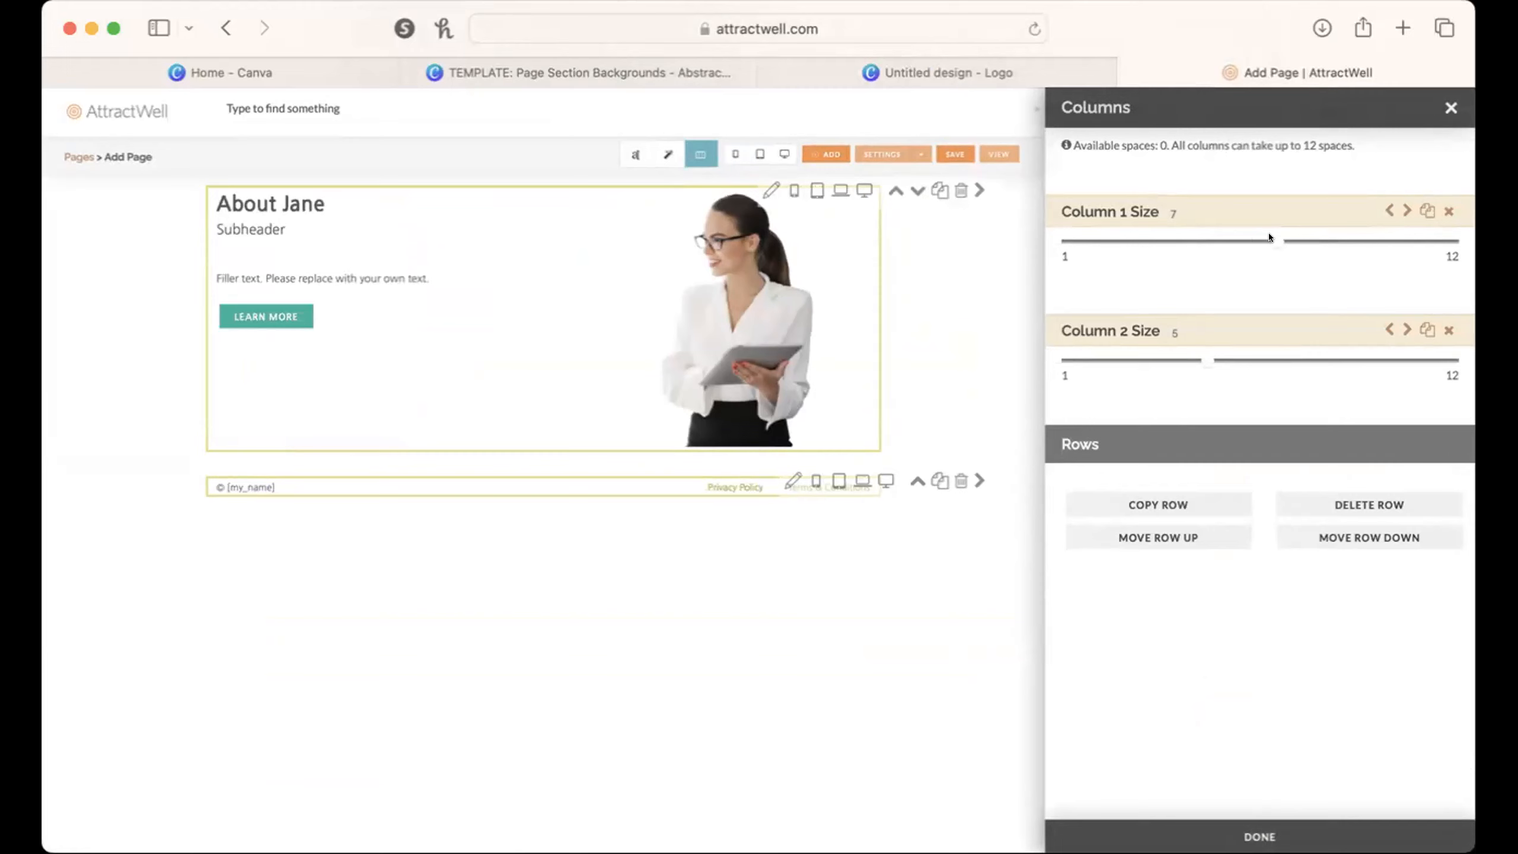
pyautogui.moveTo(1253, 239); pyautogui.dragTo(1236, 239)
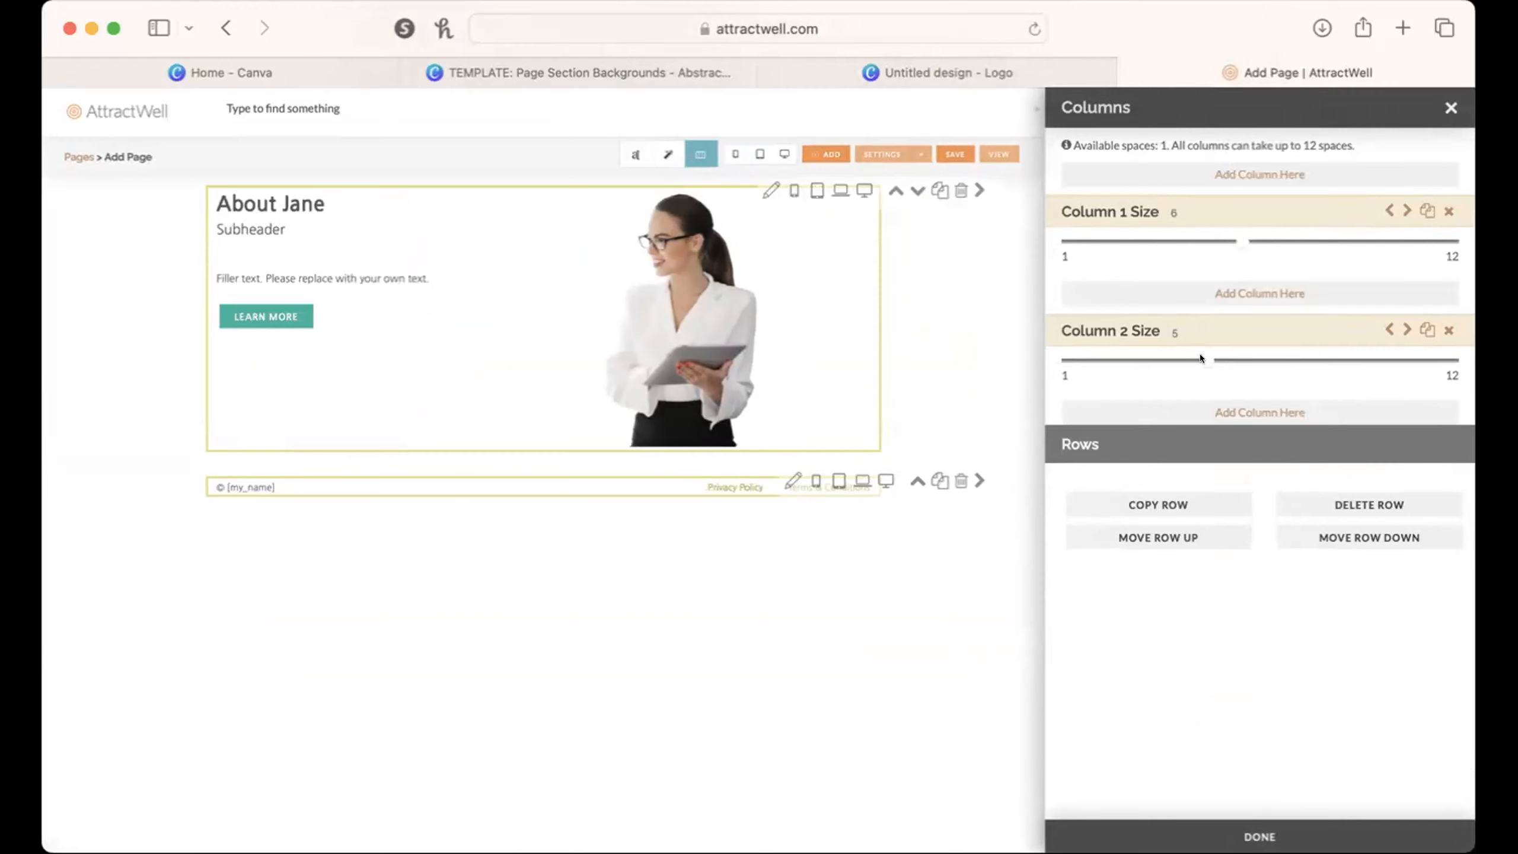
pyautogui.moveTo(1201, 359); pyautogui.dragTo(1283, 359)
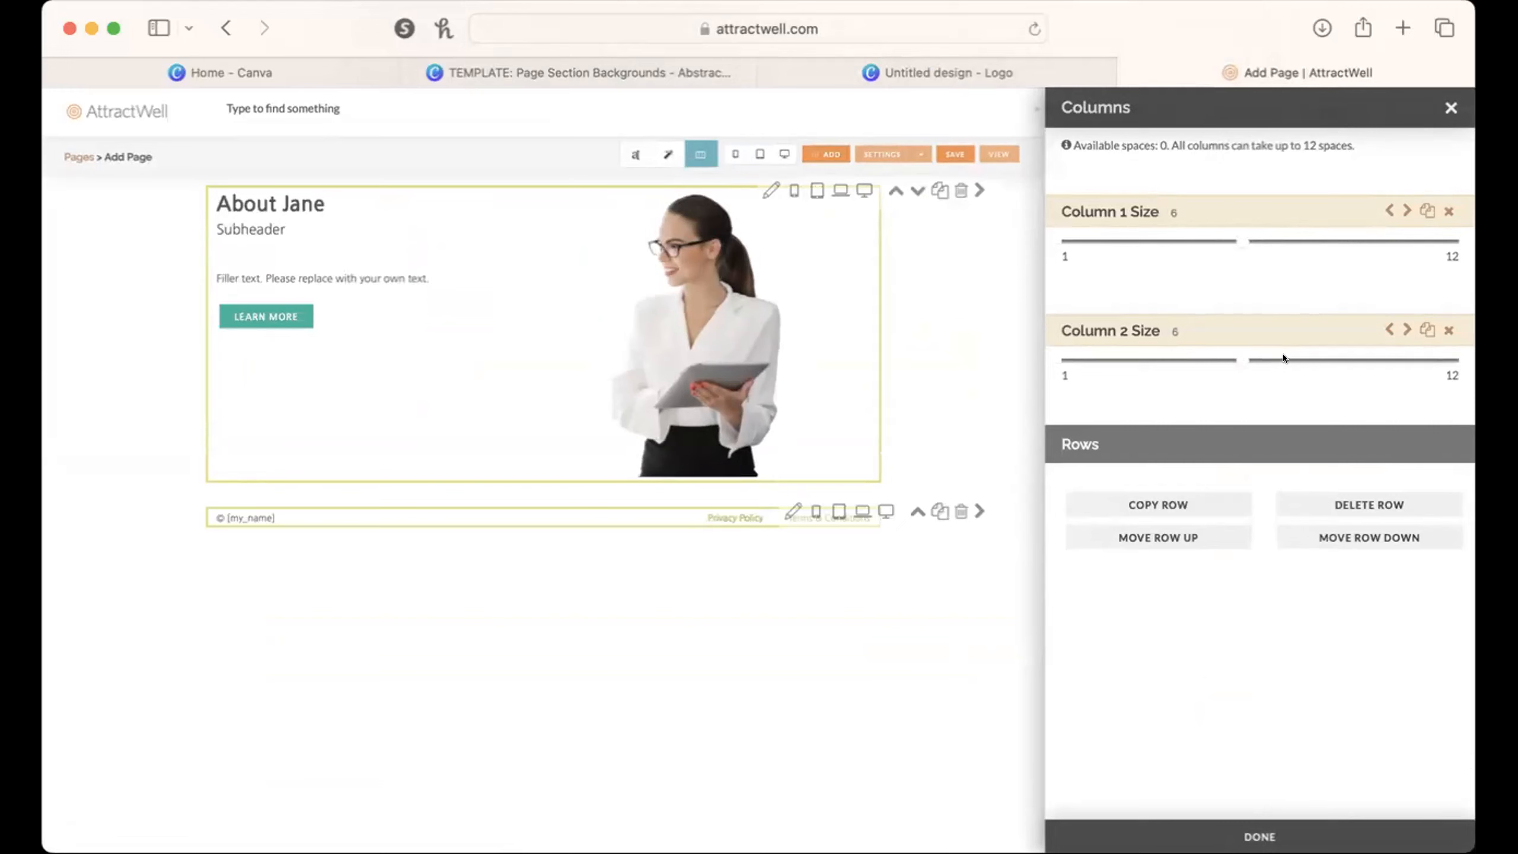
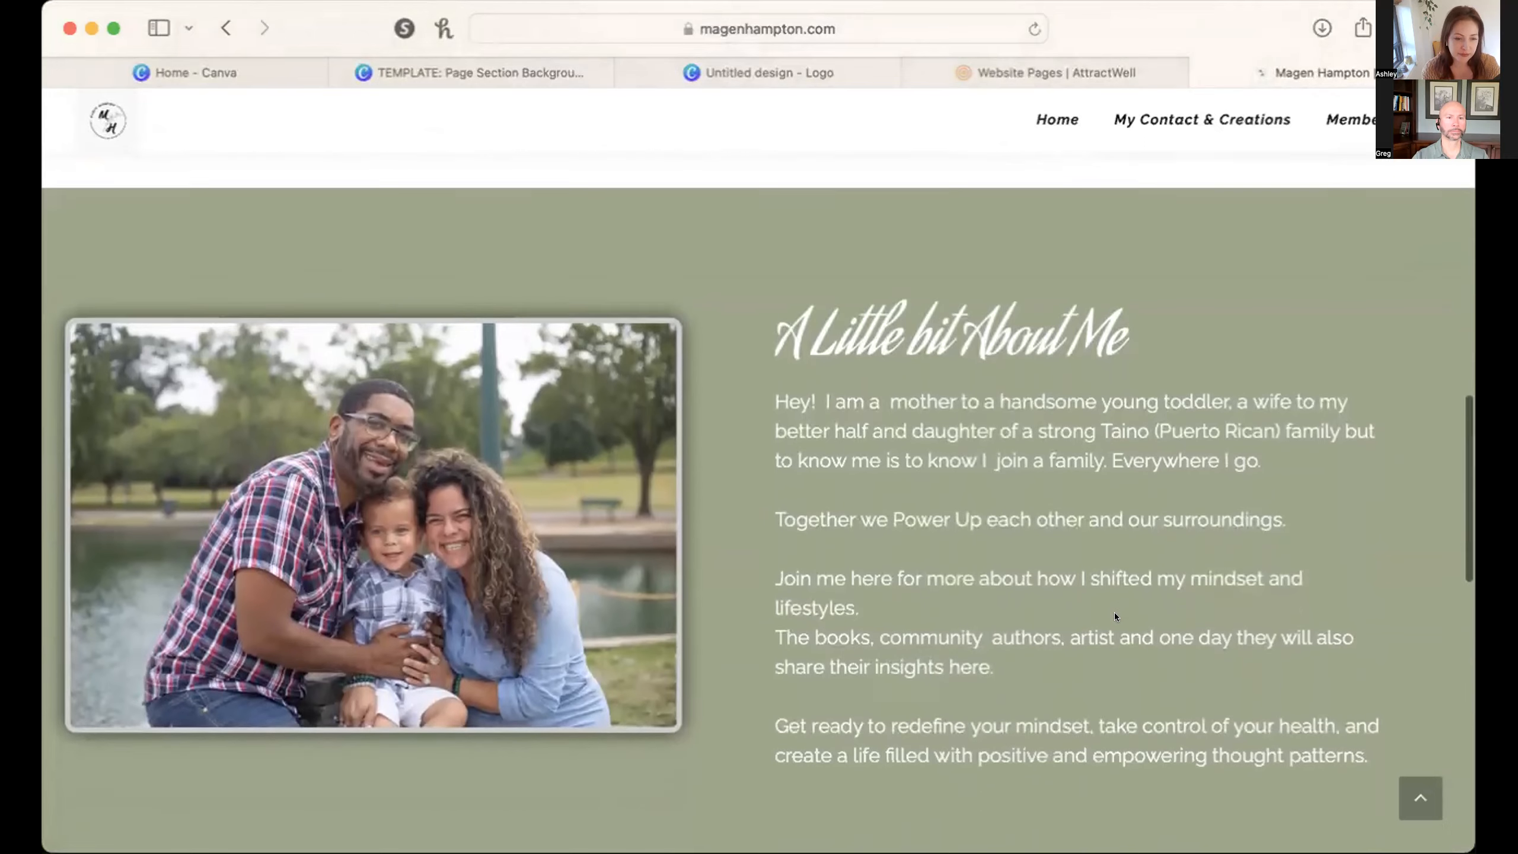
# Step: Examine the published home page from the hero with the raised-fist photo through the about text and offers to the footer
pyautogui.scroll(-15, 1115, 612)
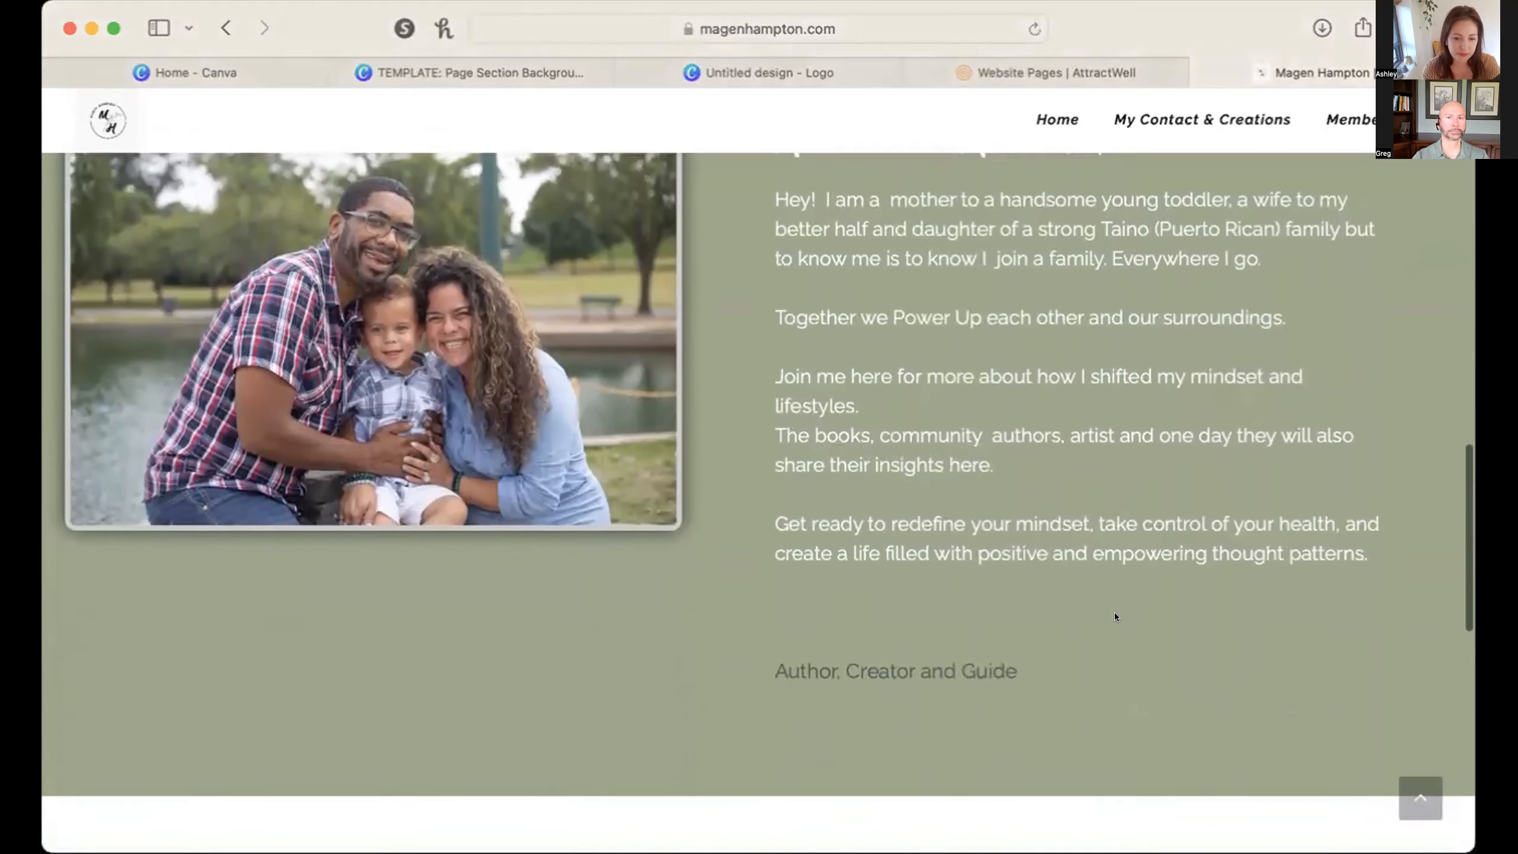
pyautogui.scroll(-5, 1115, 613)
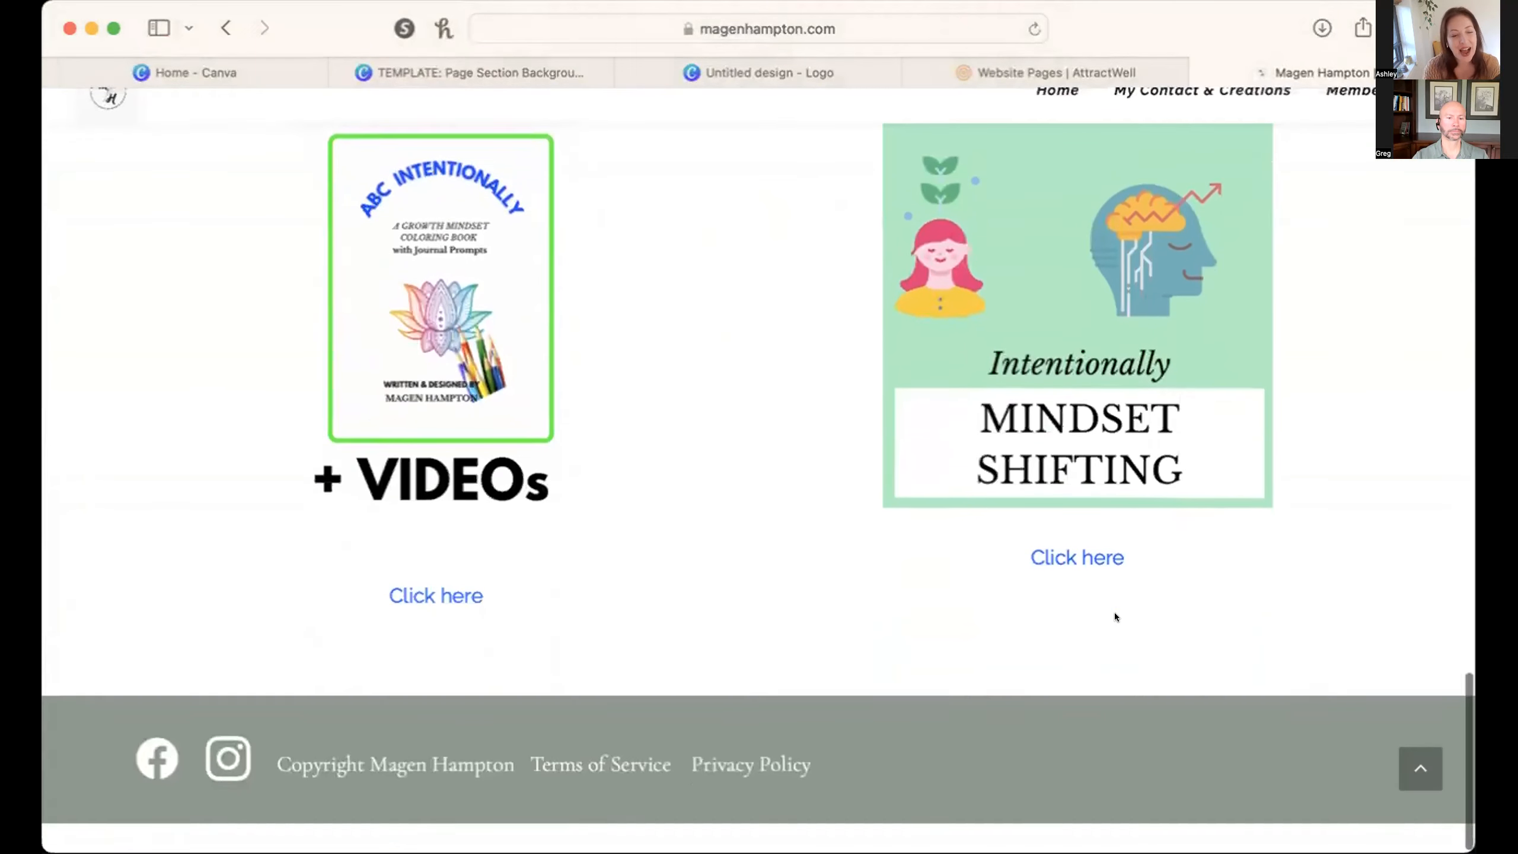
pyautogui.scroll(20, 1115, 612)
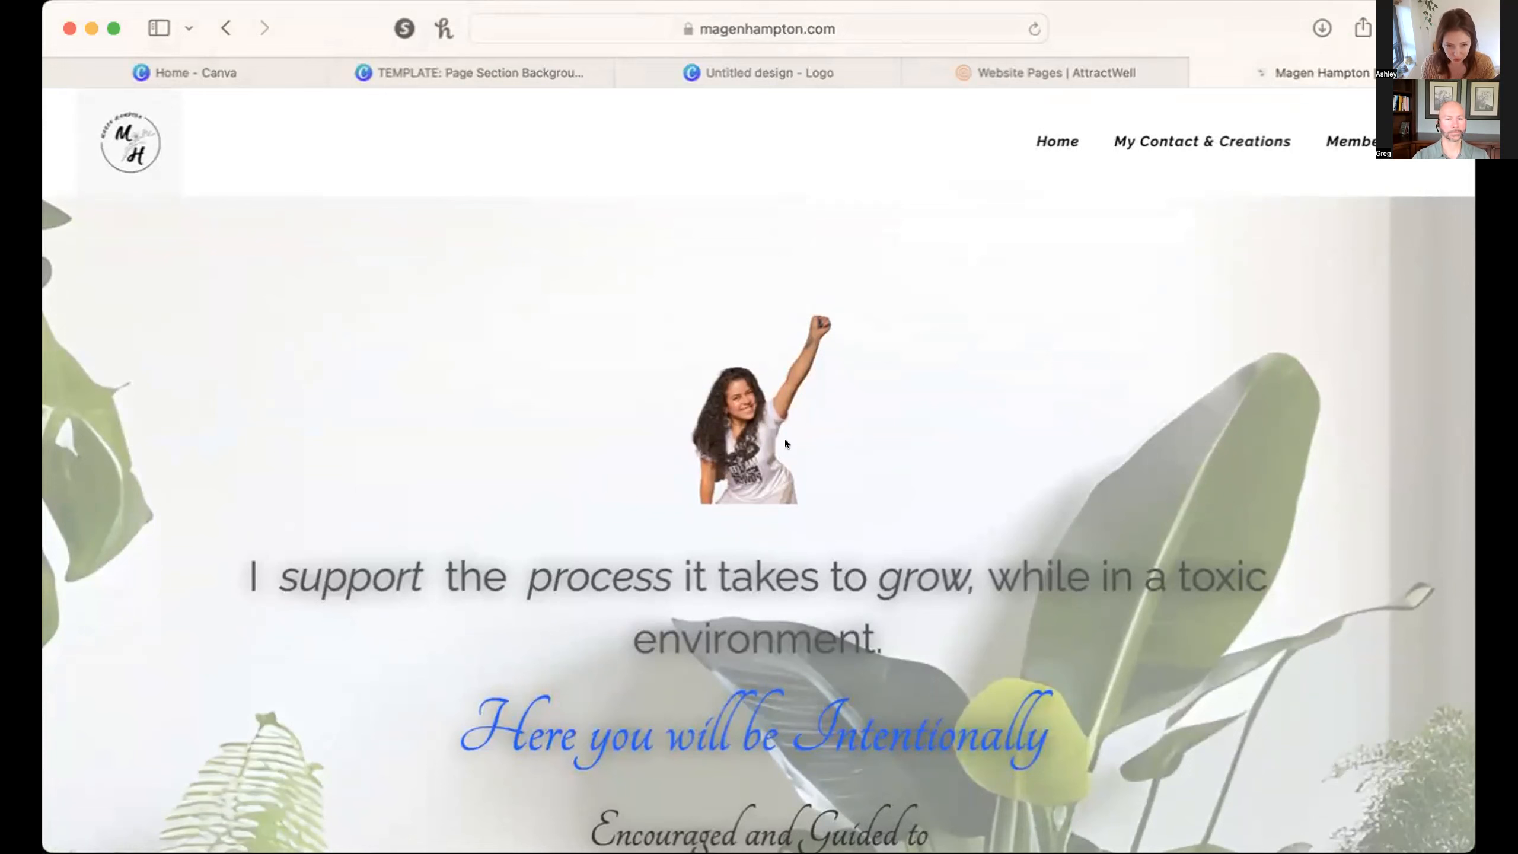
pyautogui.scroll(-5, 1093, 717)
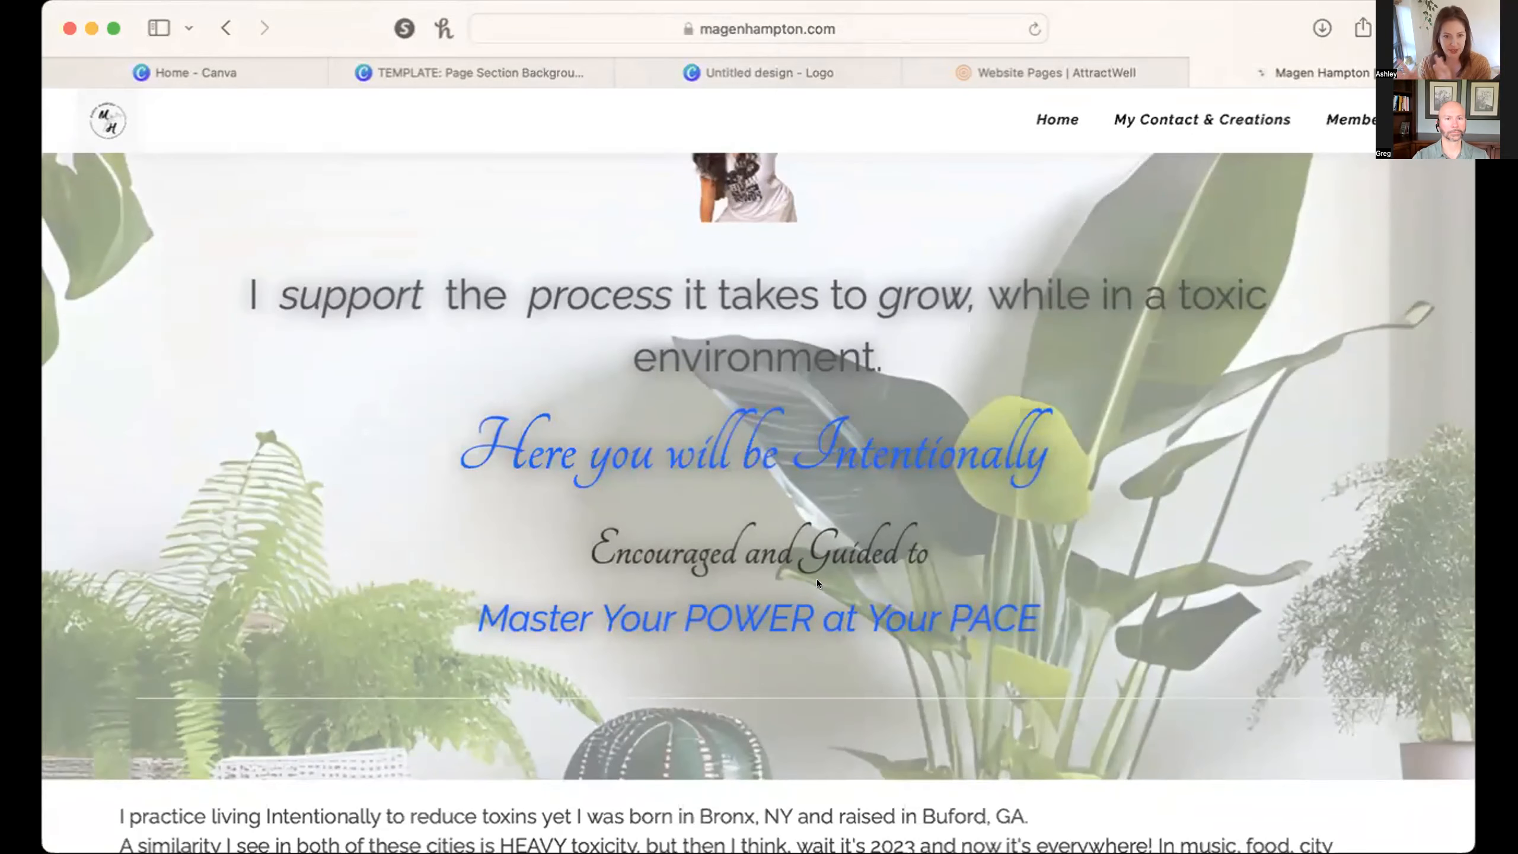
pyautogui.scroll(5, 815, 579)
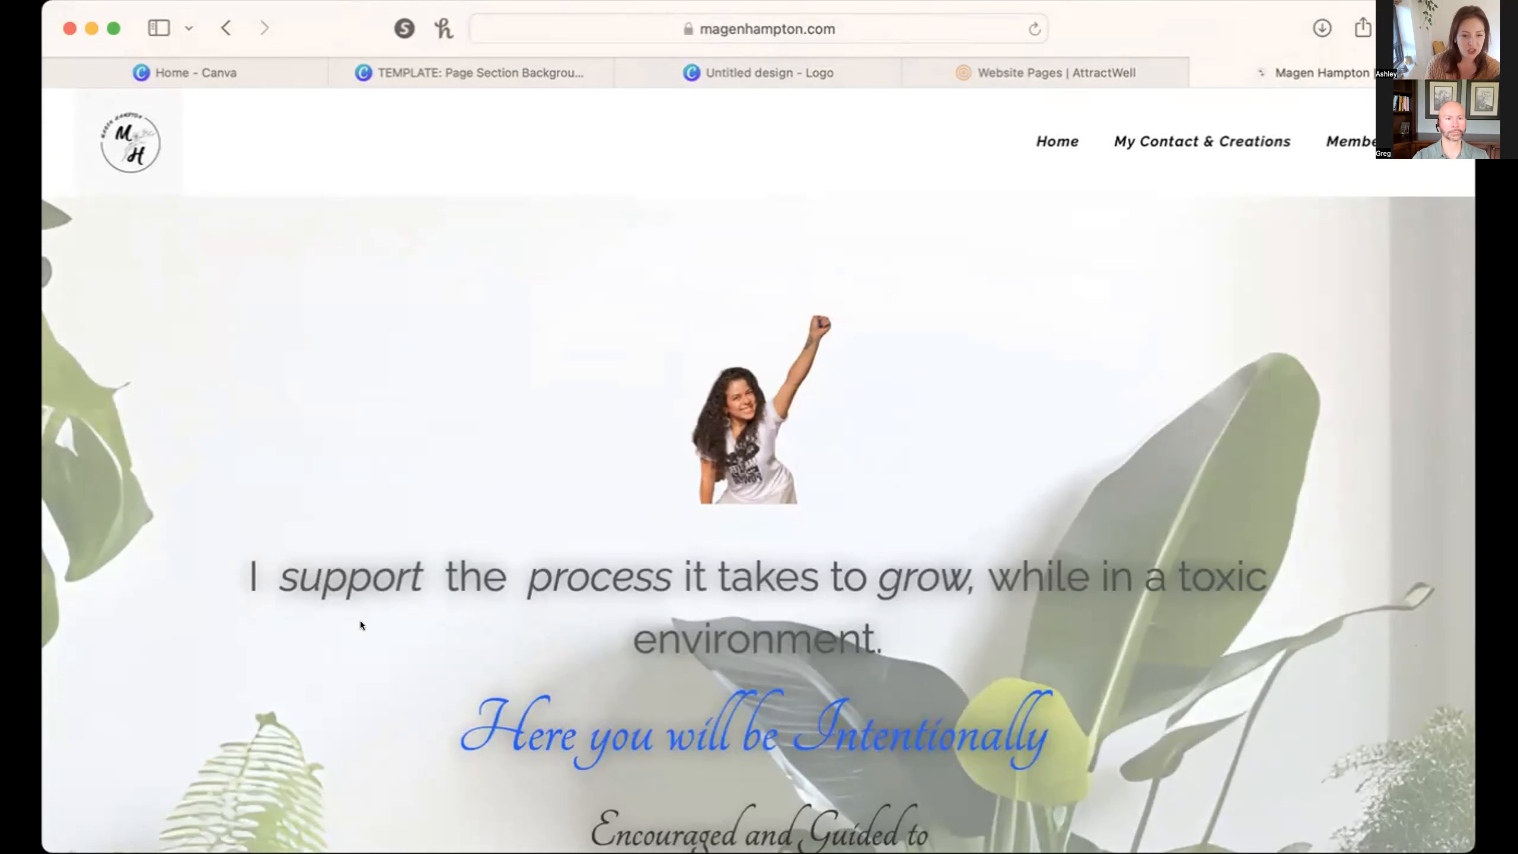
pyautogui.scroll(-3, 1181, 719)
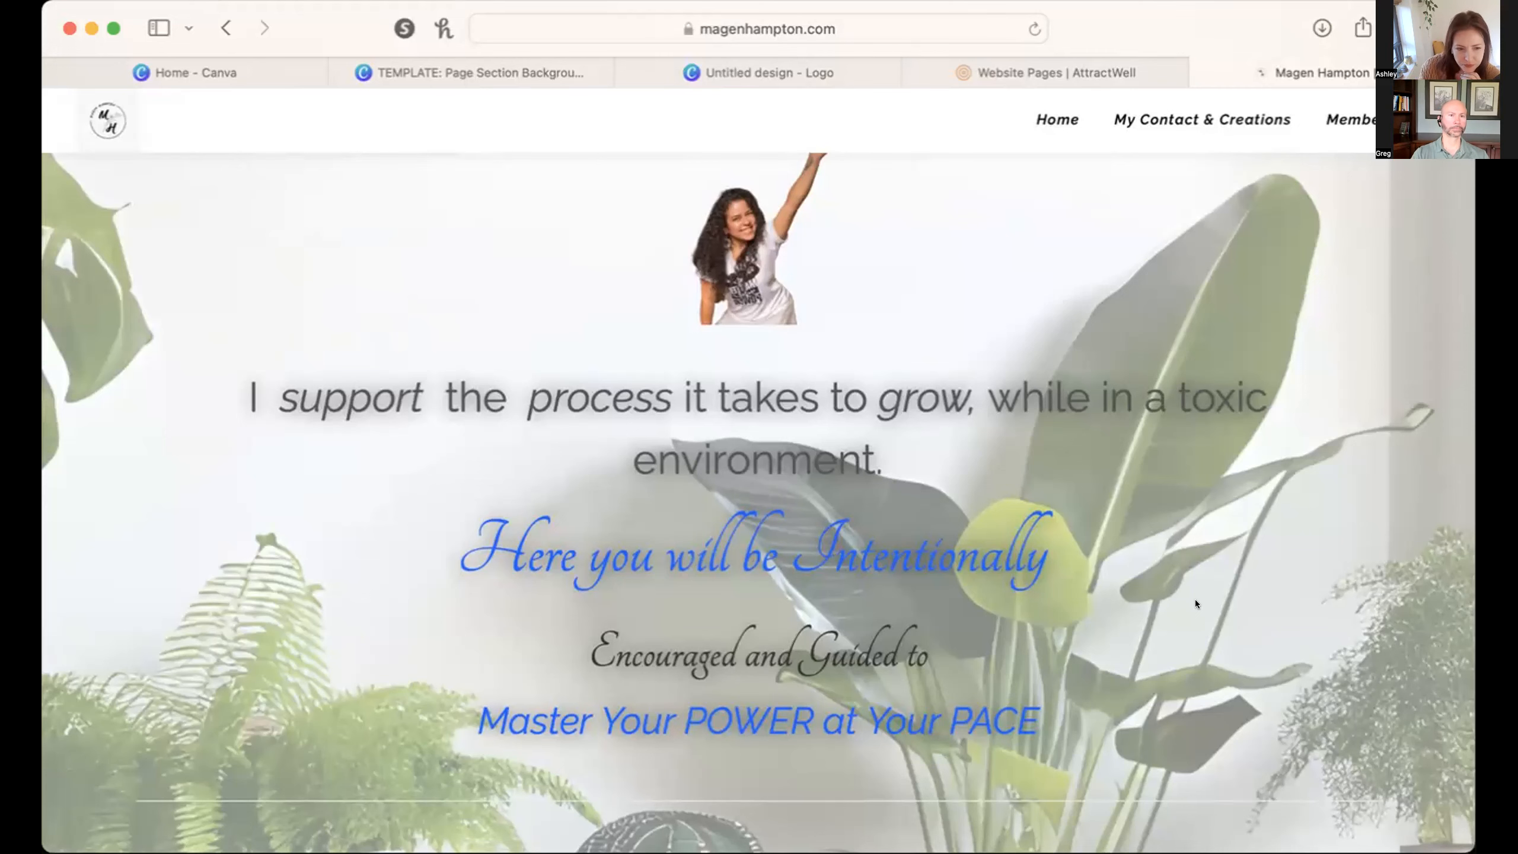
pyautogui.scroll(-1, 1195, 598)
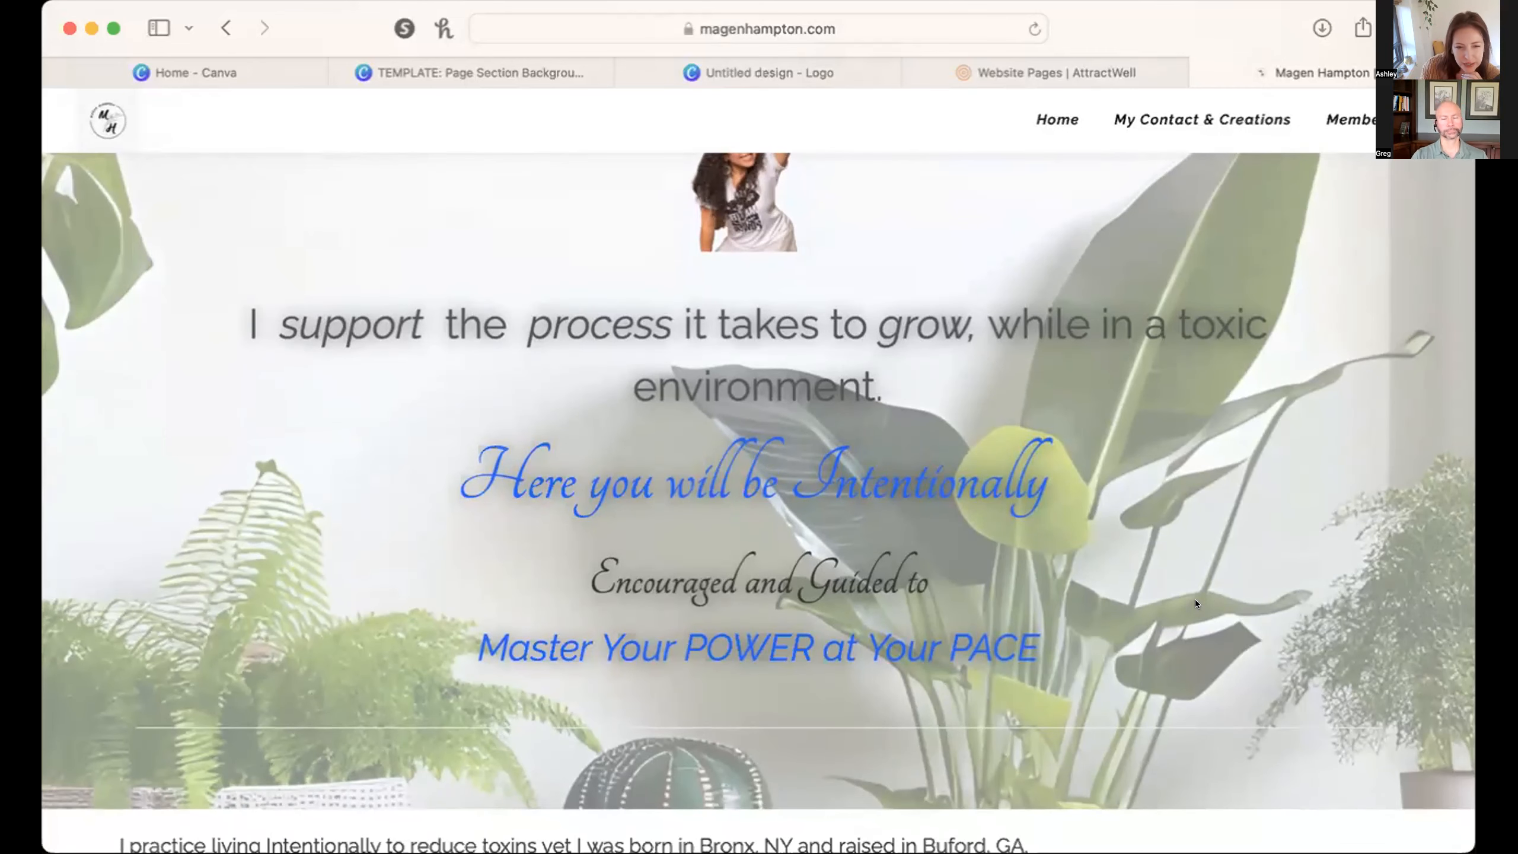
pyautogui.scroll(1, 1195, 598)
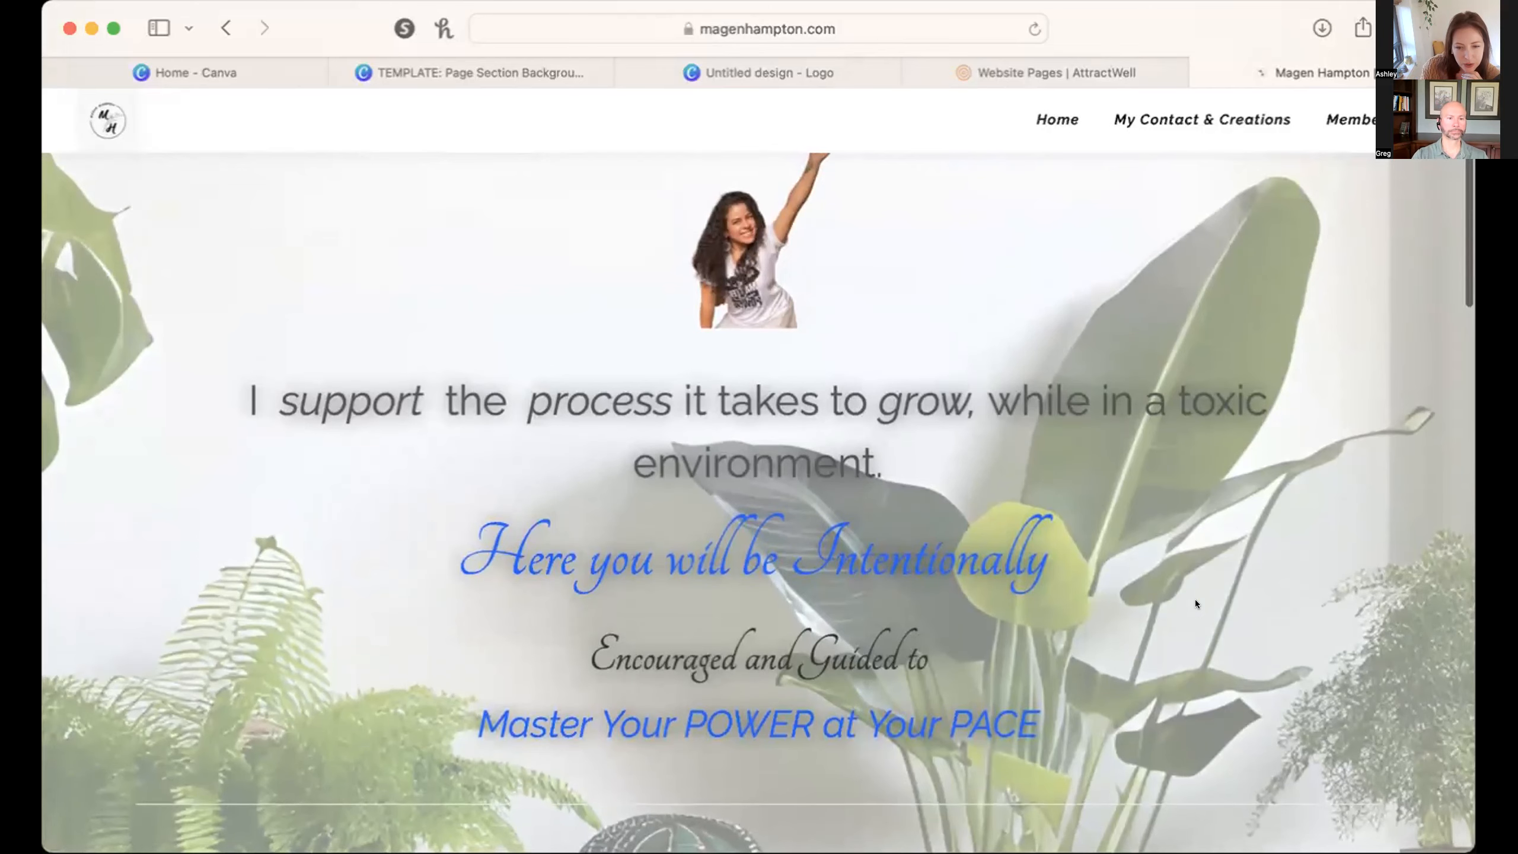
pyautogui.scroll(-3, 1375, 688)
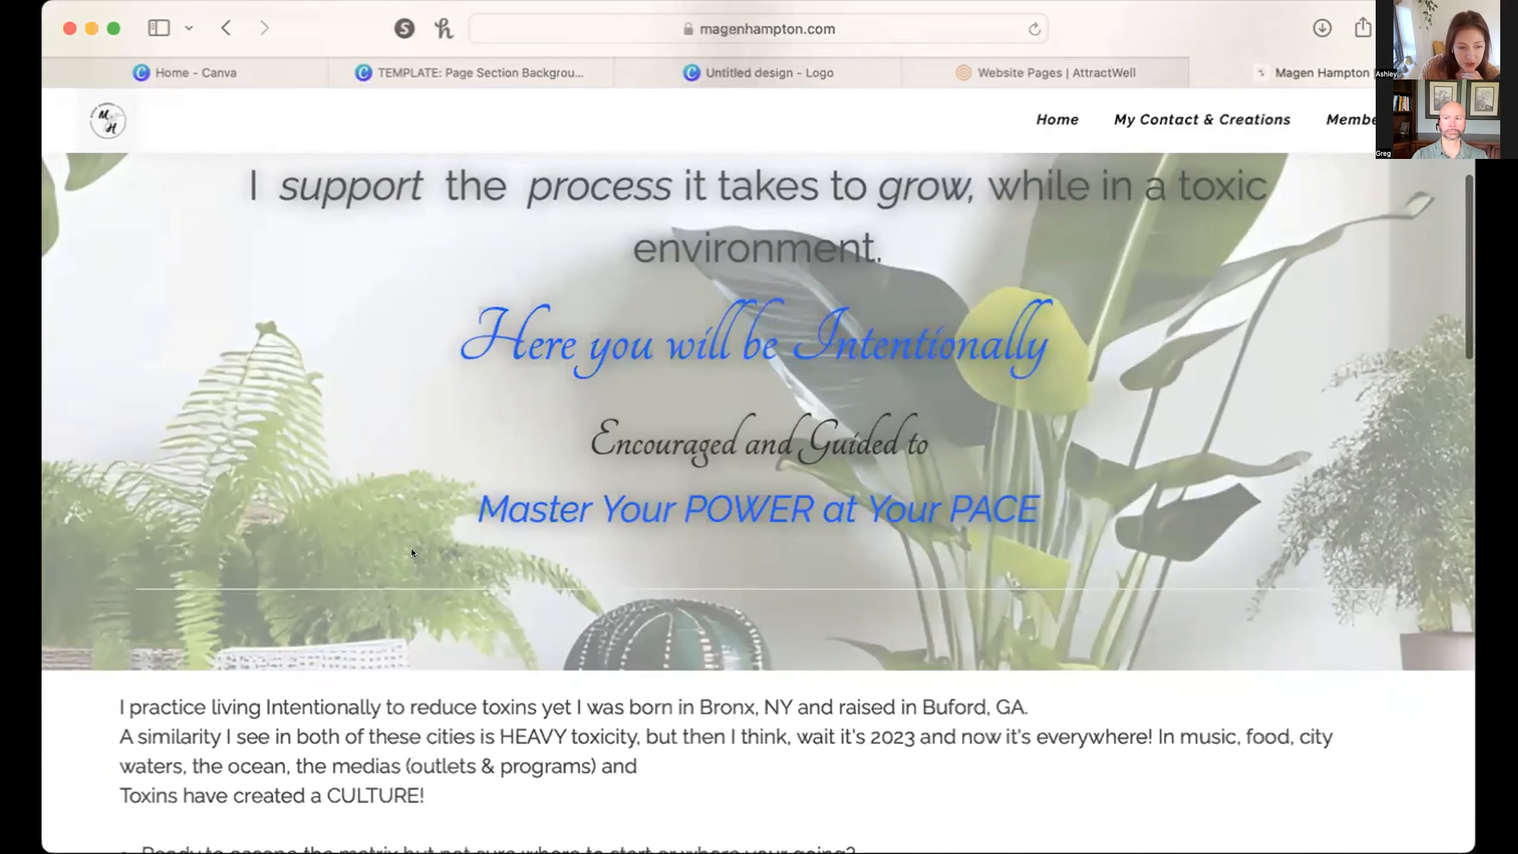
pyautogui.scroll(5, 1235, 481)
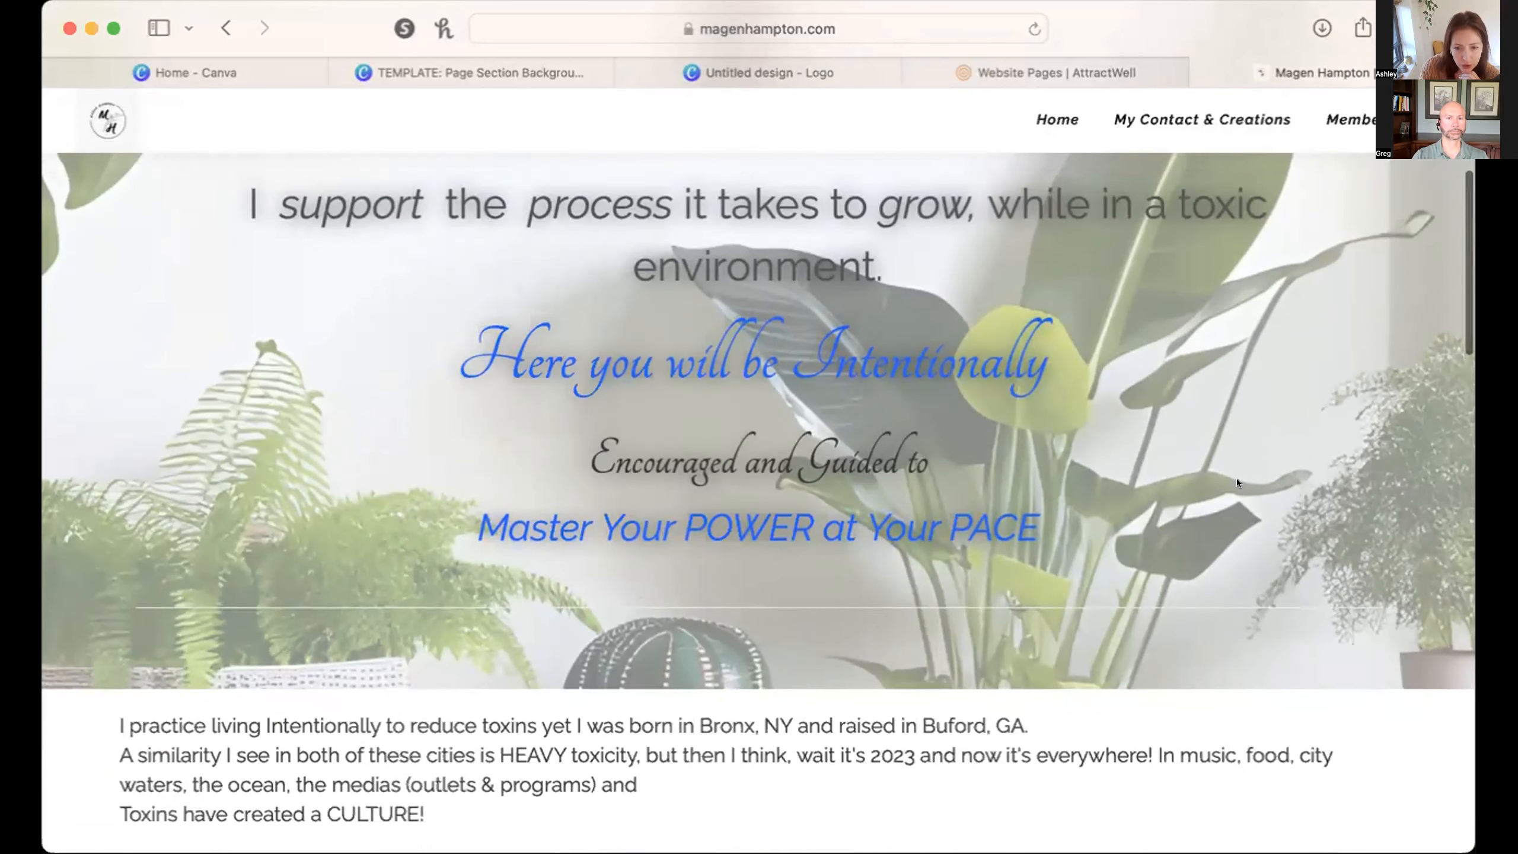
pyautogui.scroll(-2, 1235, 482)
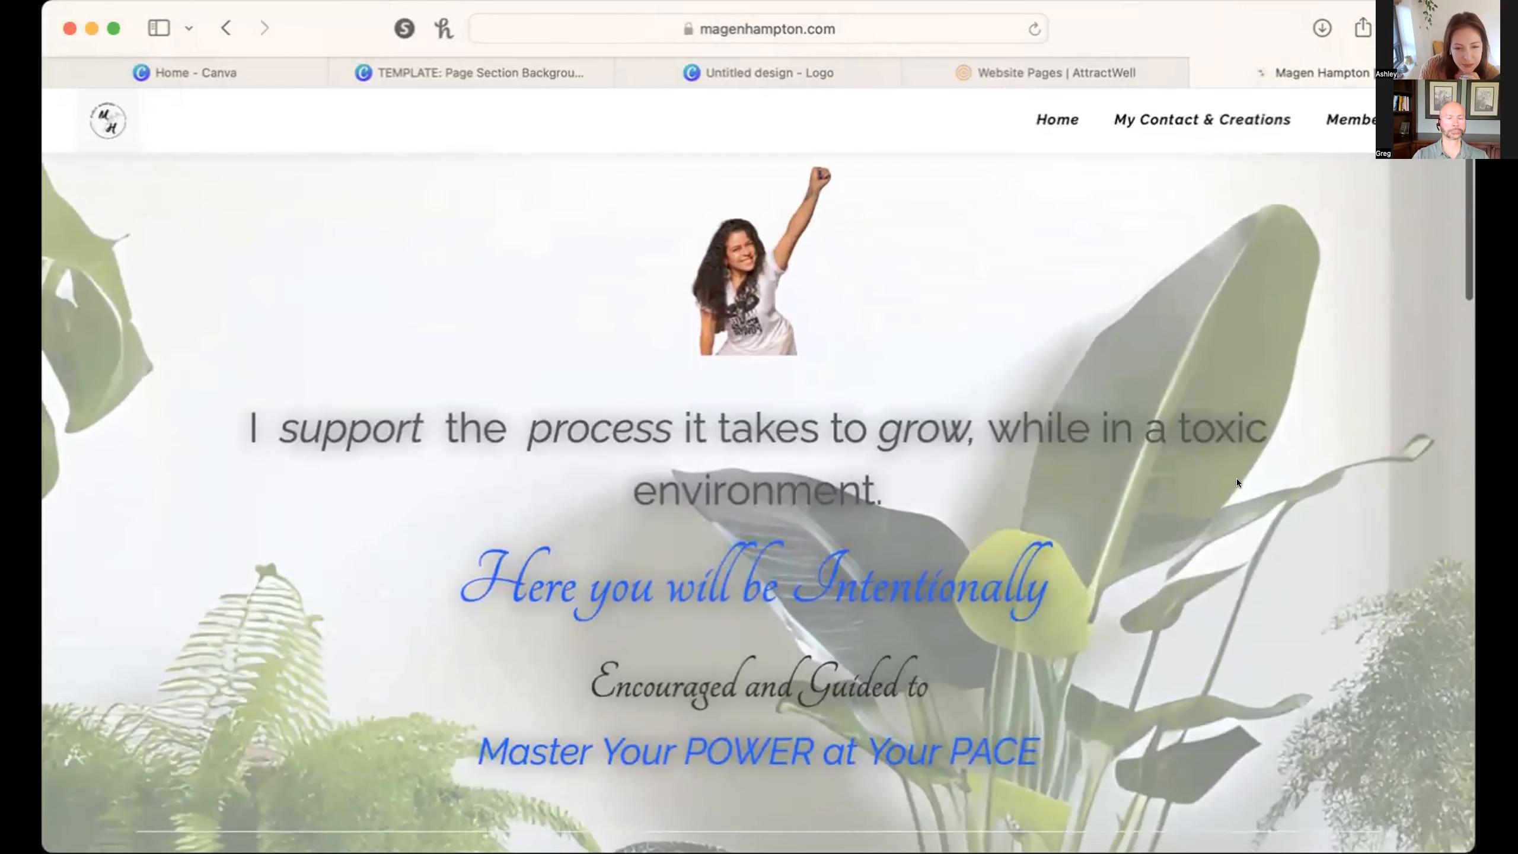
pyautogui.scroll(-2, 1235, 482)
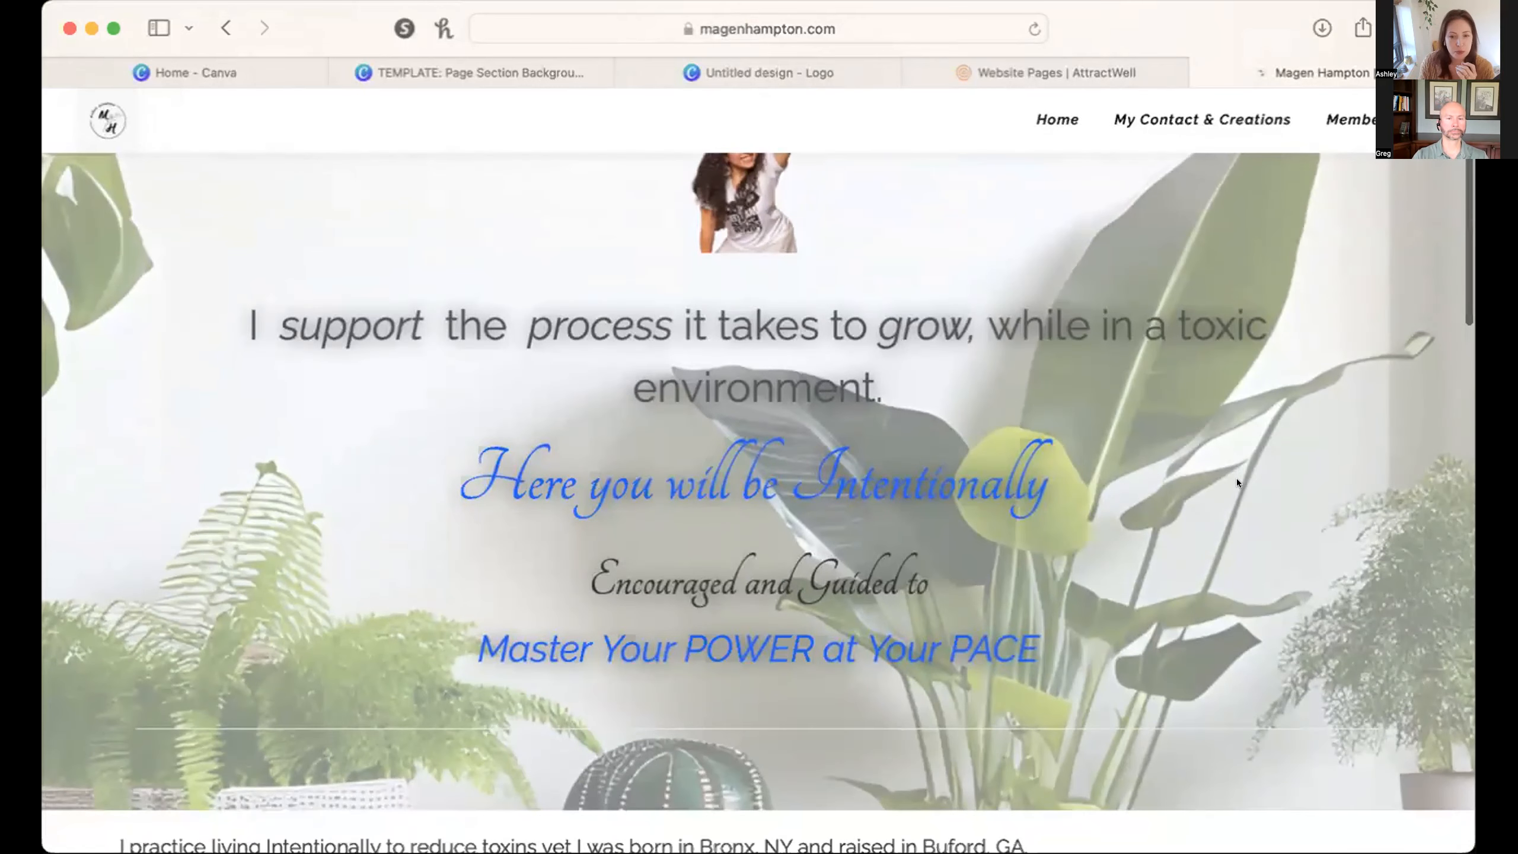
pyautogui.scroll(2, 1235, 481)
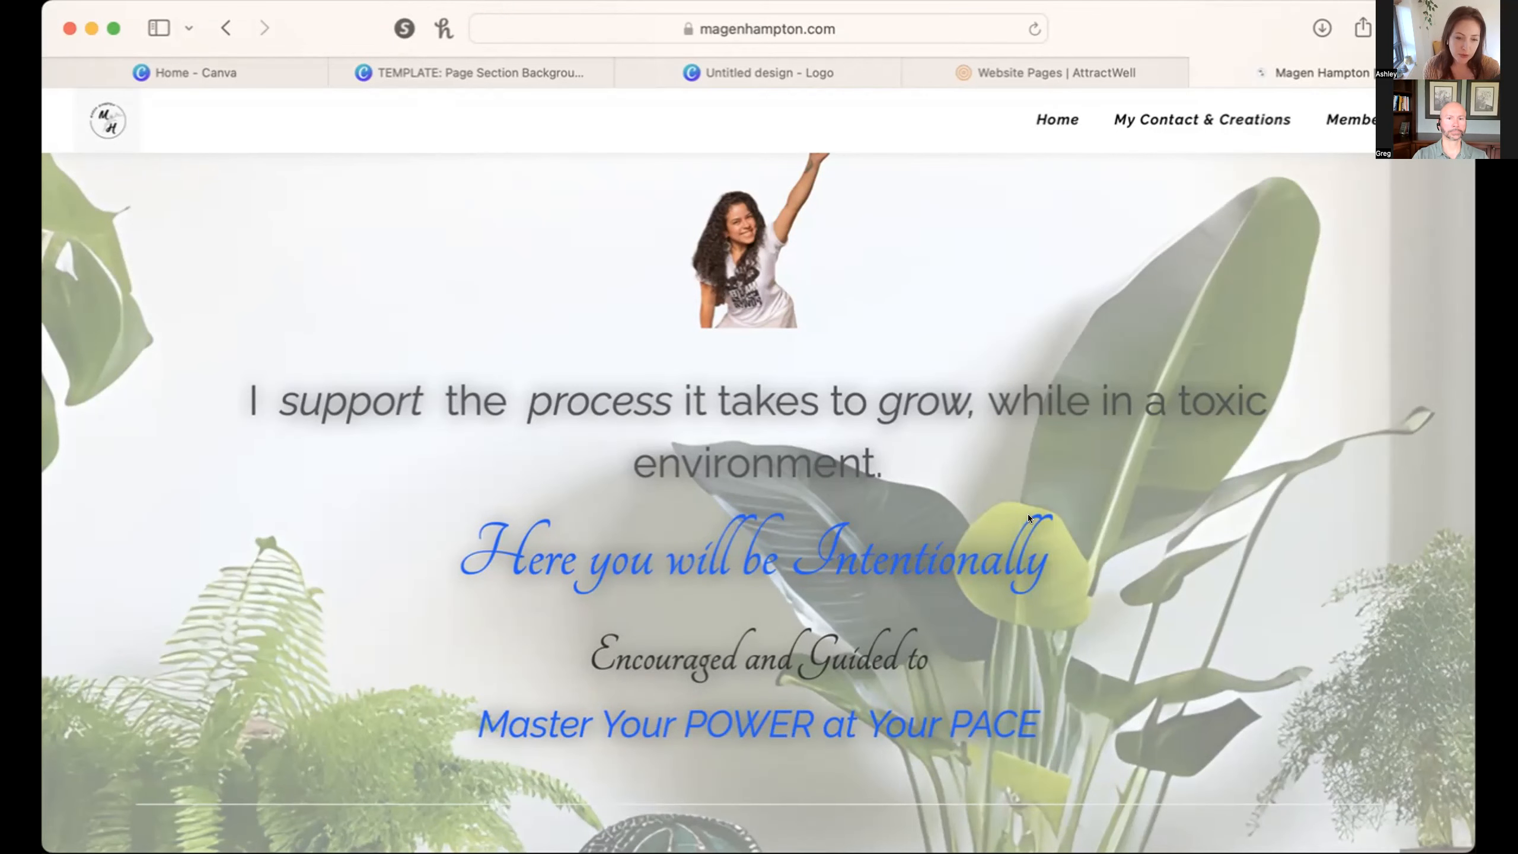
pyautogui.scroll(-3, 1027, 513)
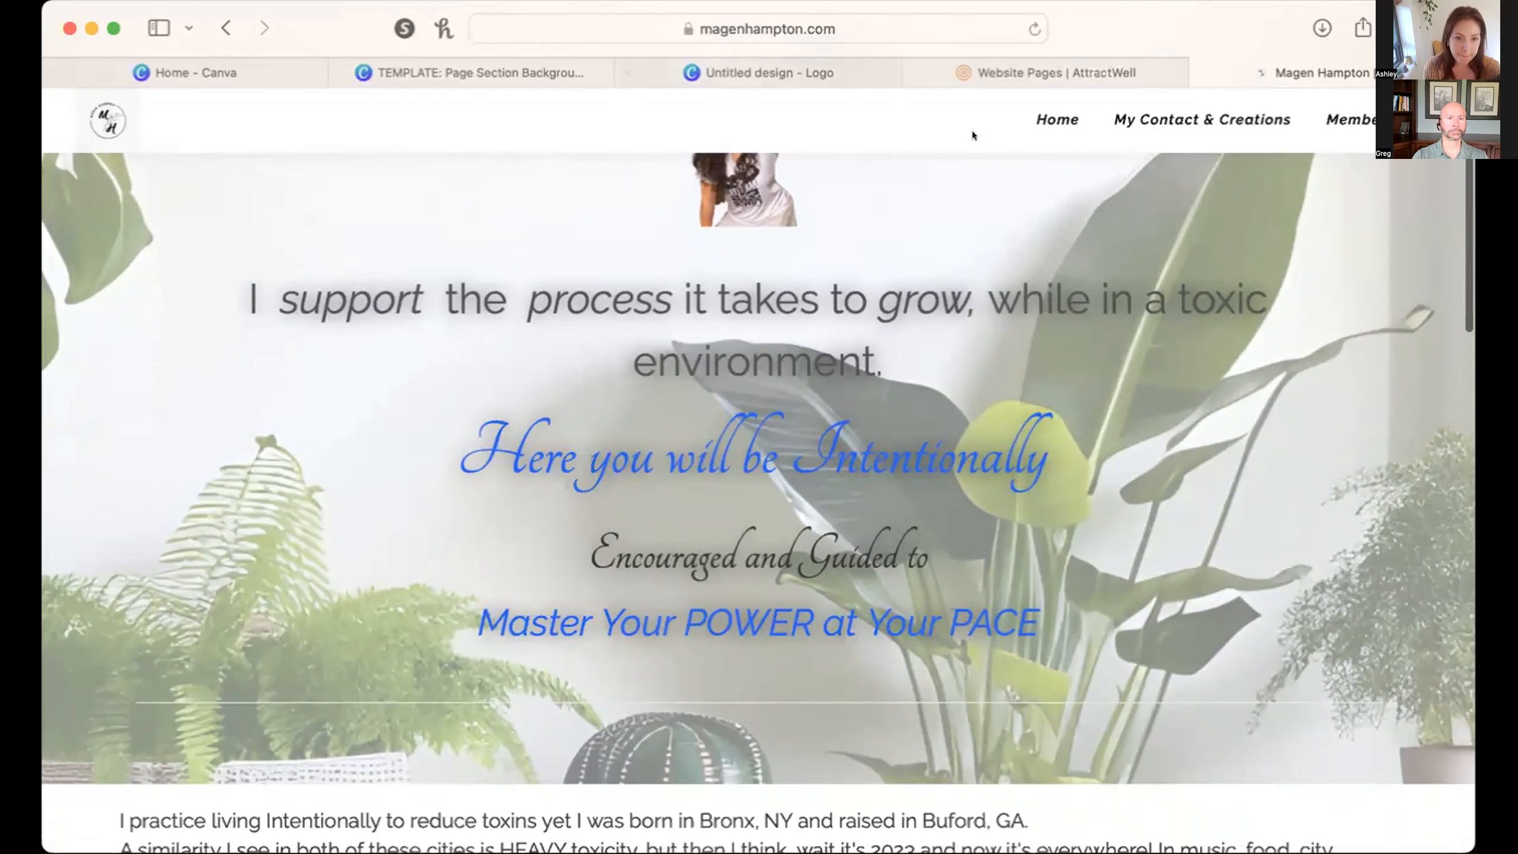
# Step: Switch to AttractWell, open the Home Page for editing and add a section with an image beside header text above the hero
pyautogui.click(1010, 72)
pyautogui.click(658, 252)
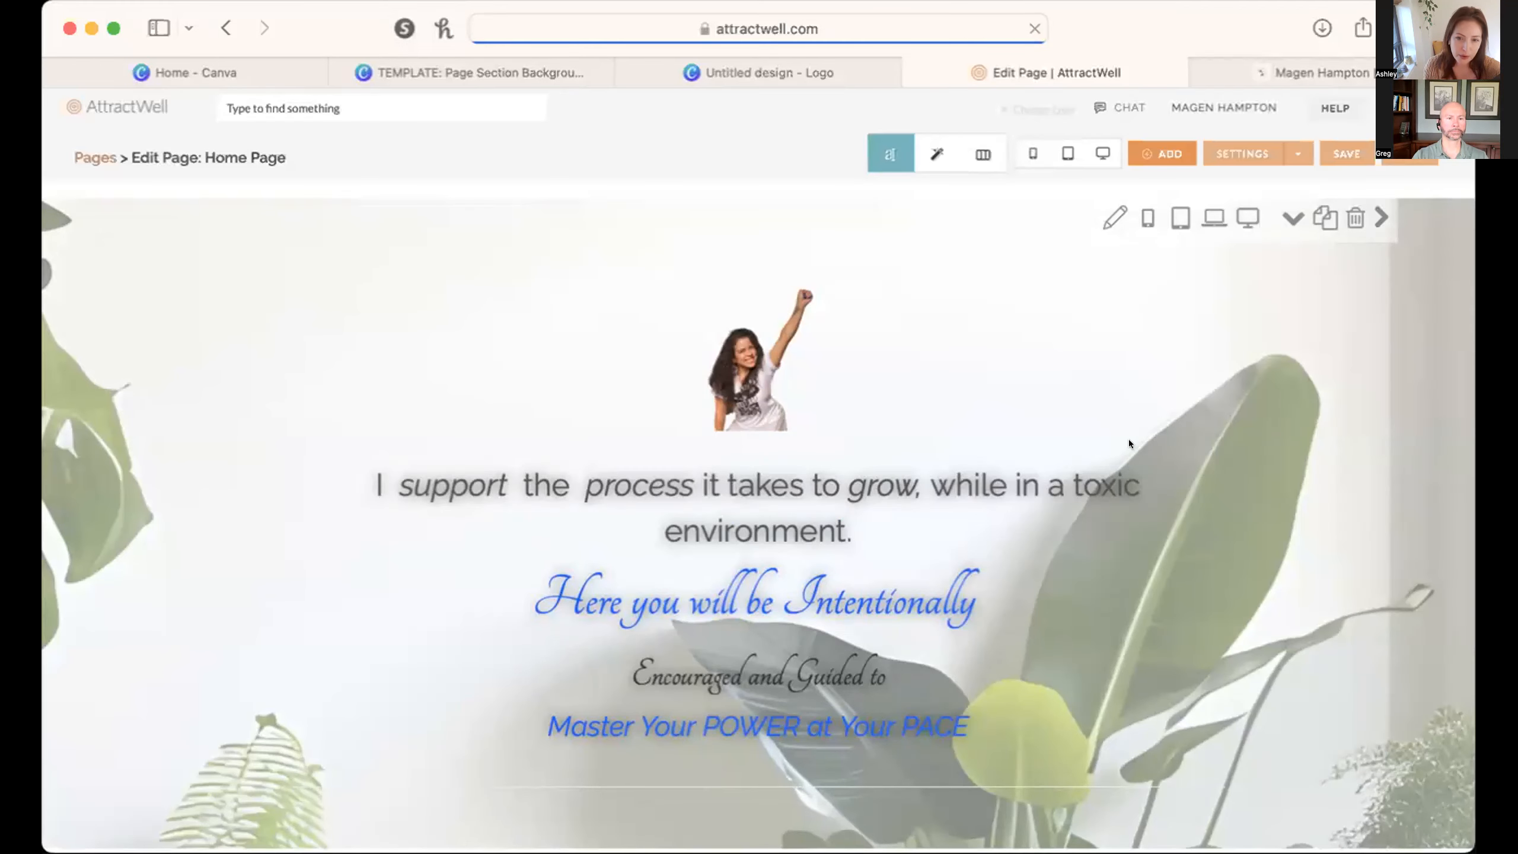
pyautogui.click(936, 153)
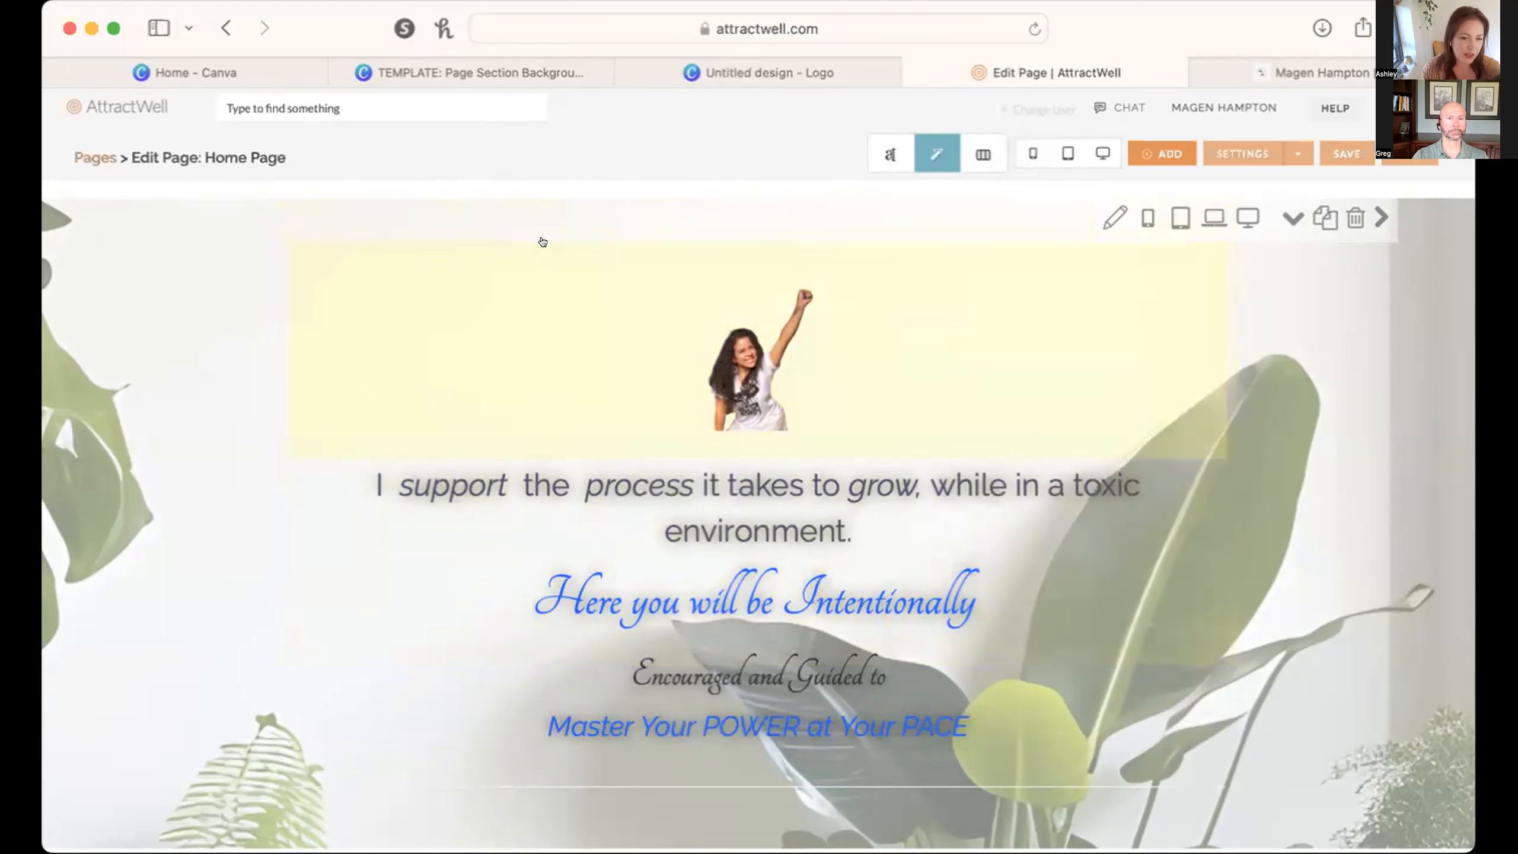
pyautogui.click(758, 191)
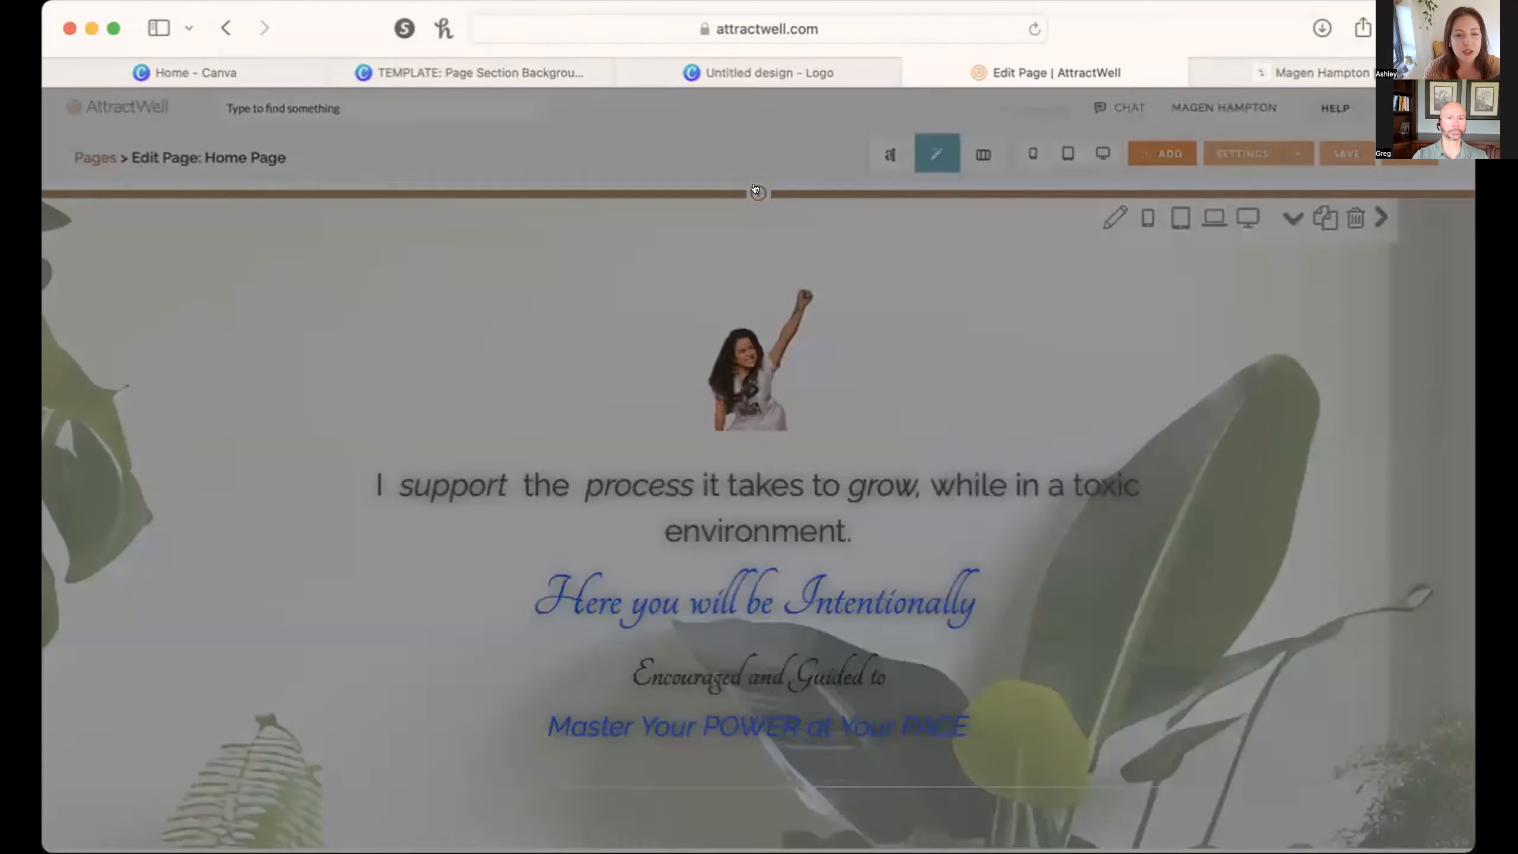
pyautogui.click(504, 376)
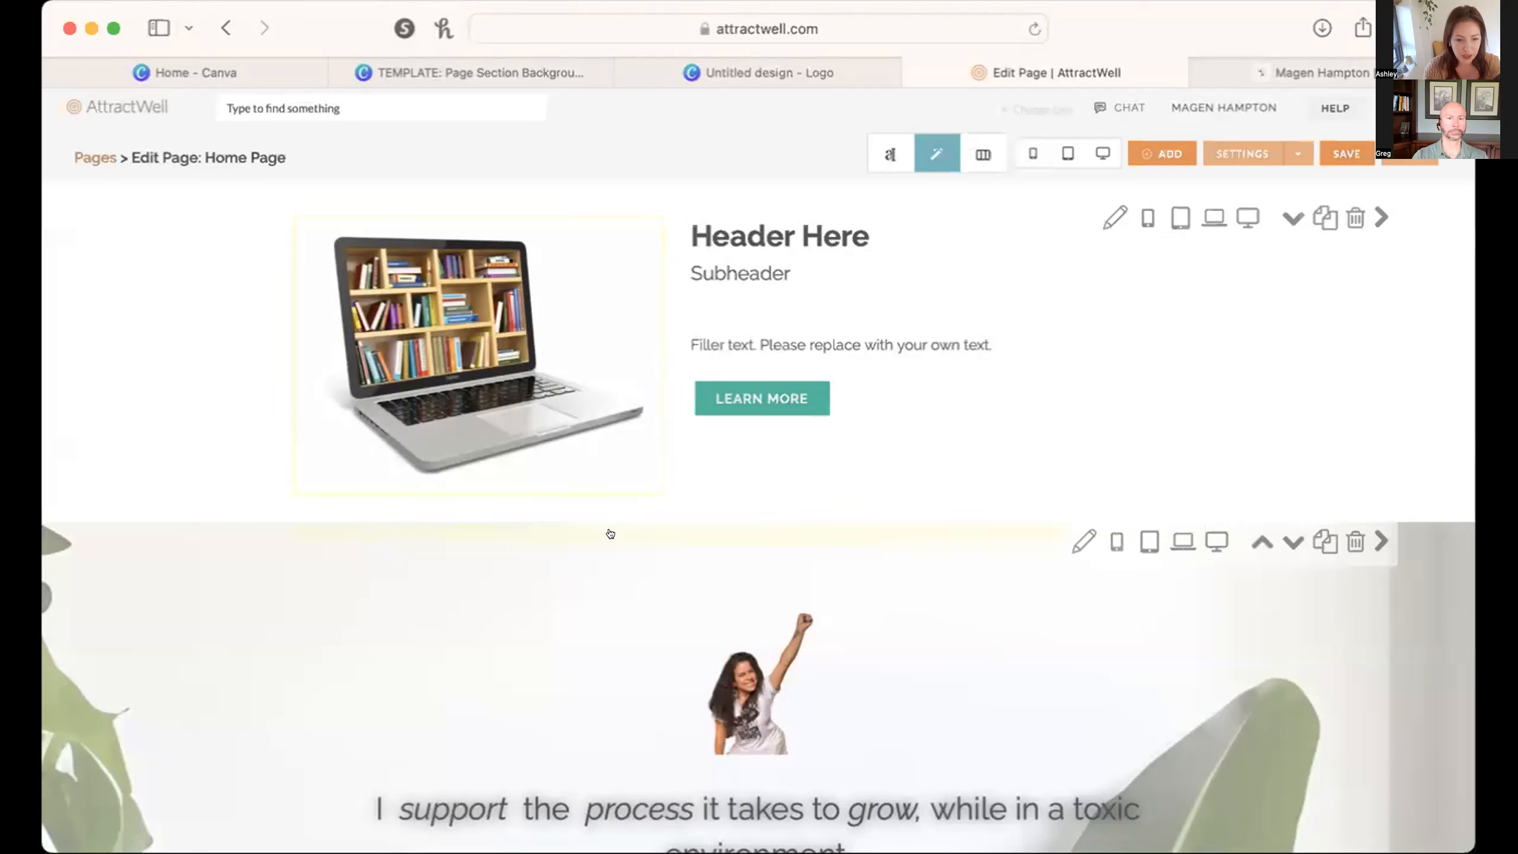
# Step: Replace the laptop image in the new section with the stored photo of the woman raising her fist
pyautogui.click(529, 396)
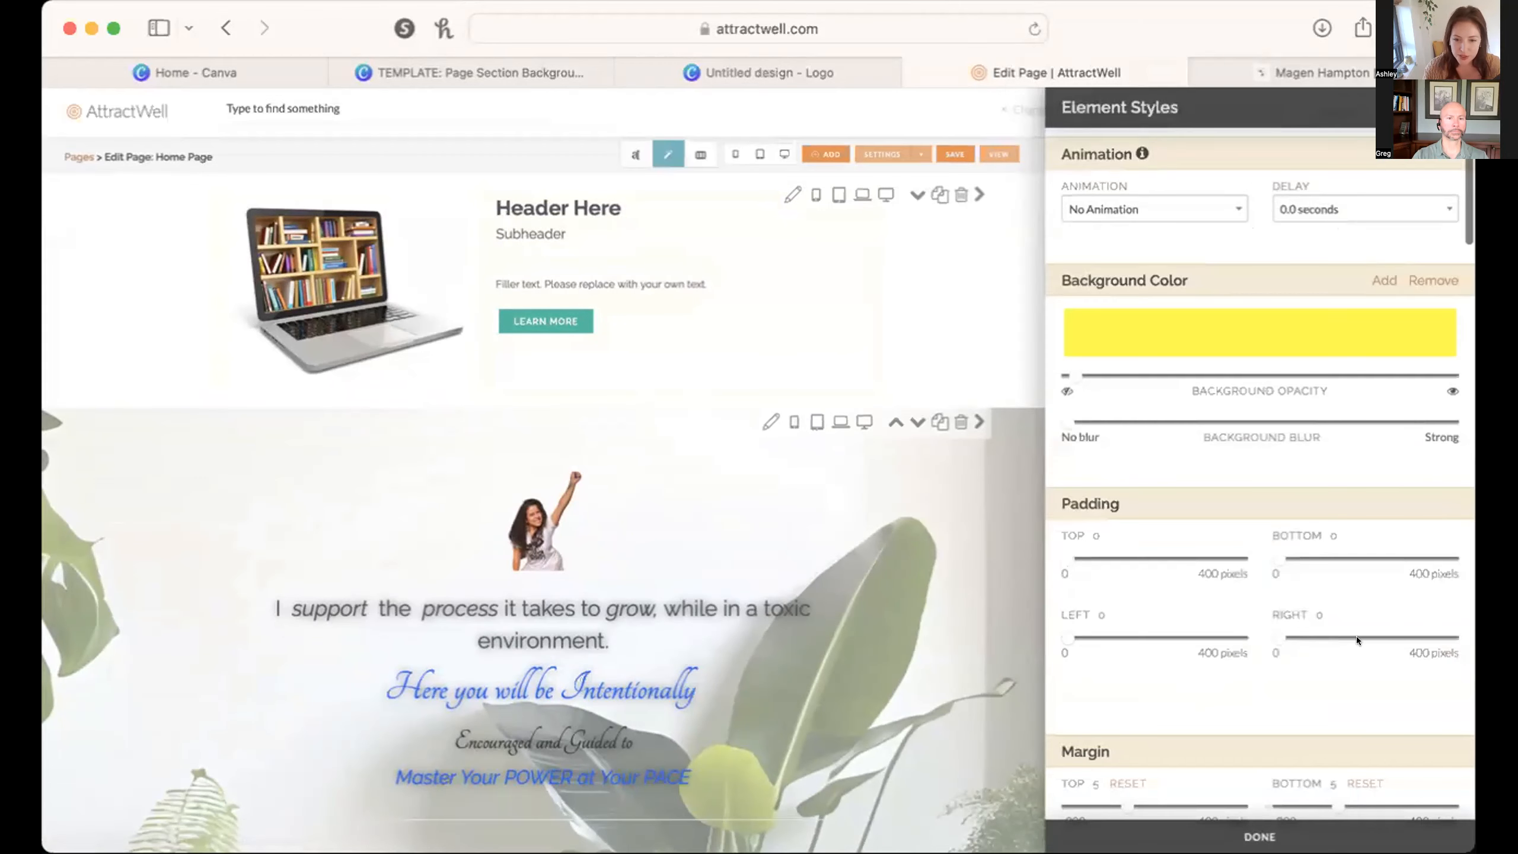
pyautogui.click(635, 154)
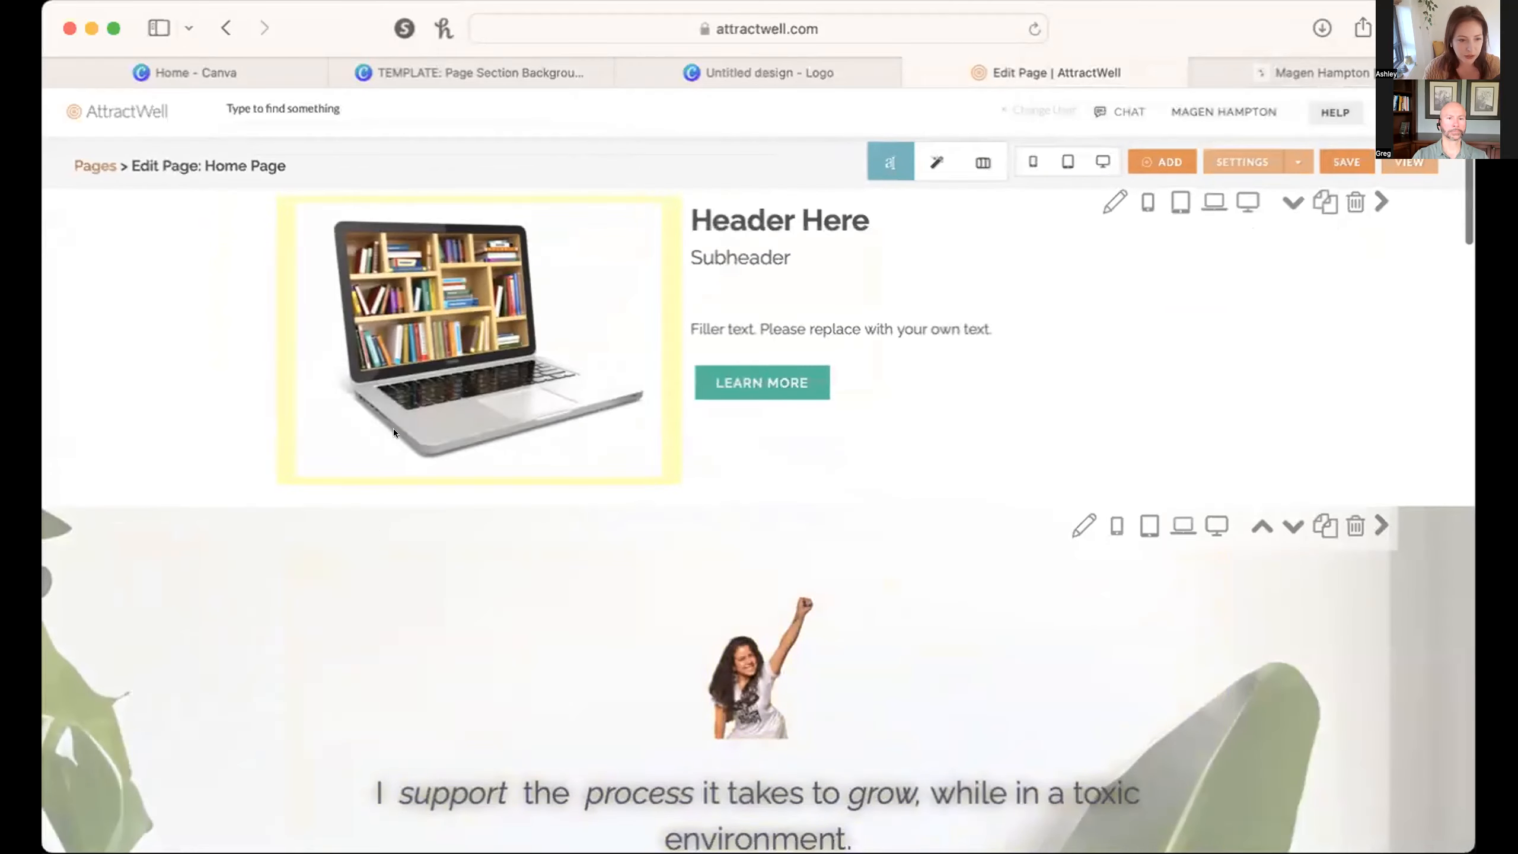
pyautogui.click(351, 551)
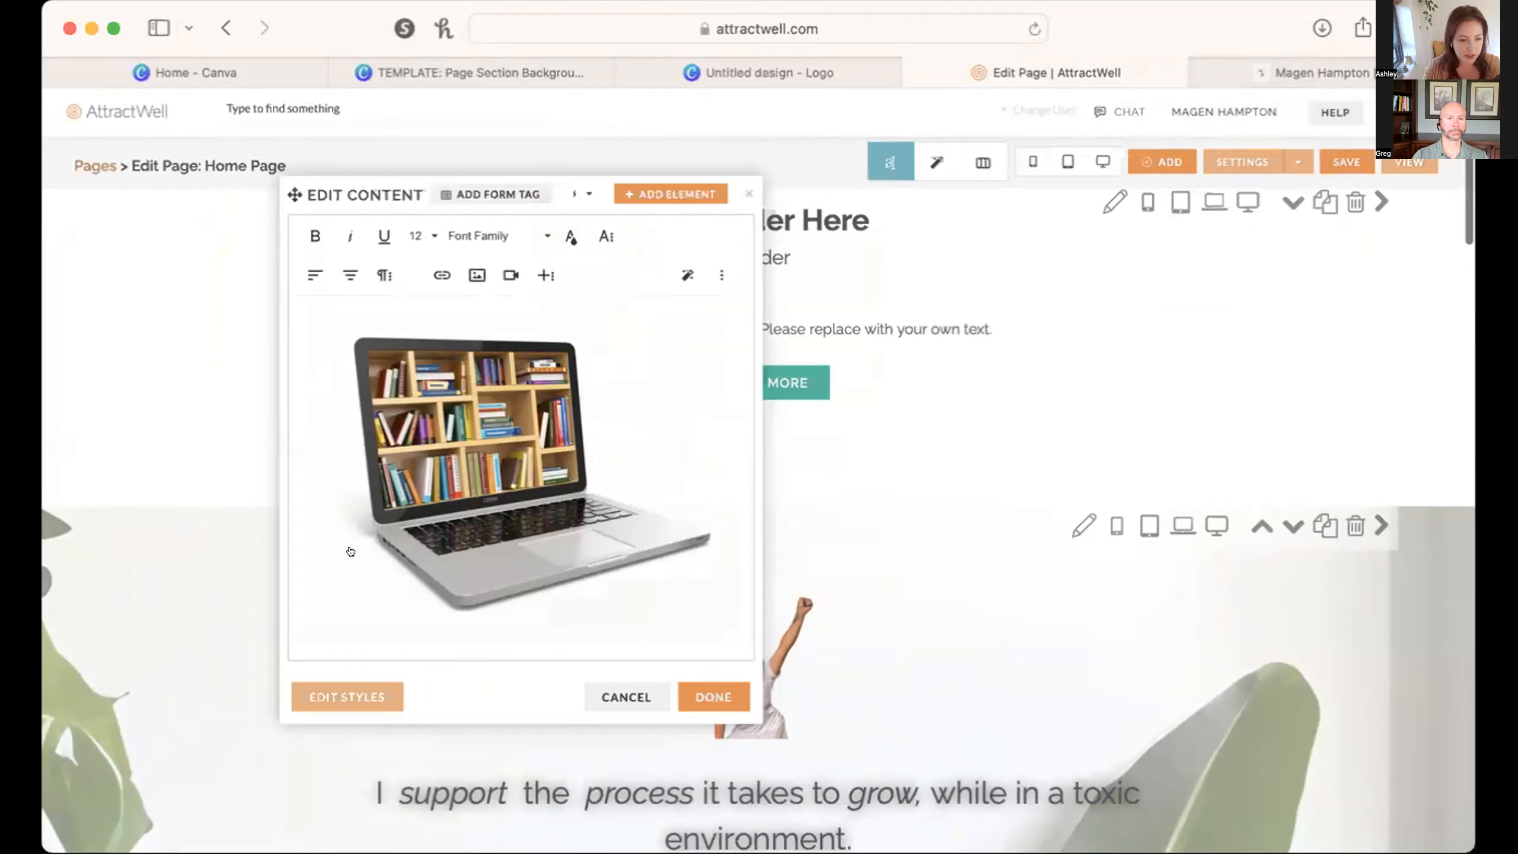
pyautogui.click(432, 549)
pyautogui.click(418, 340)
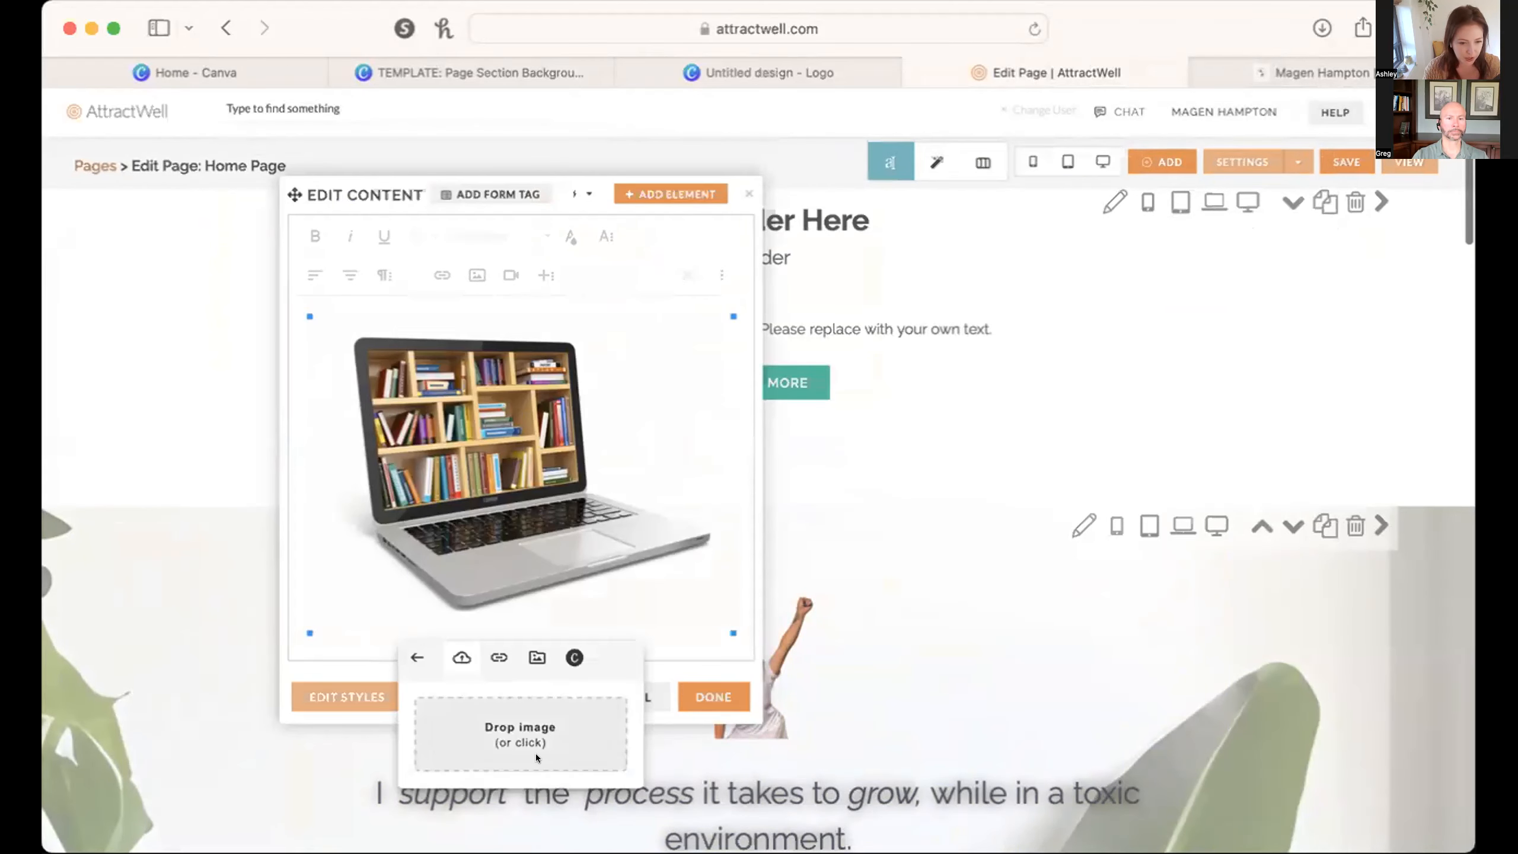
pyautogui.click(511, 657)
pyautogui.scroll(-5, 763, 532)
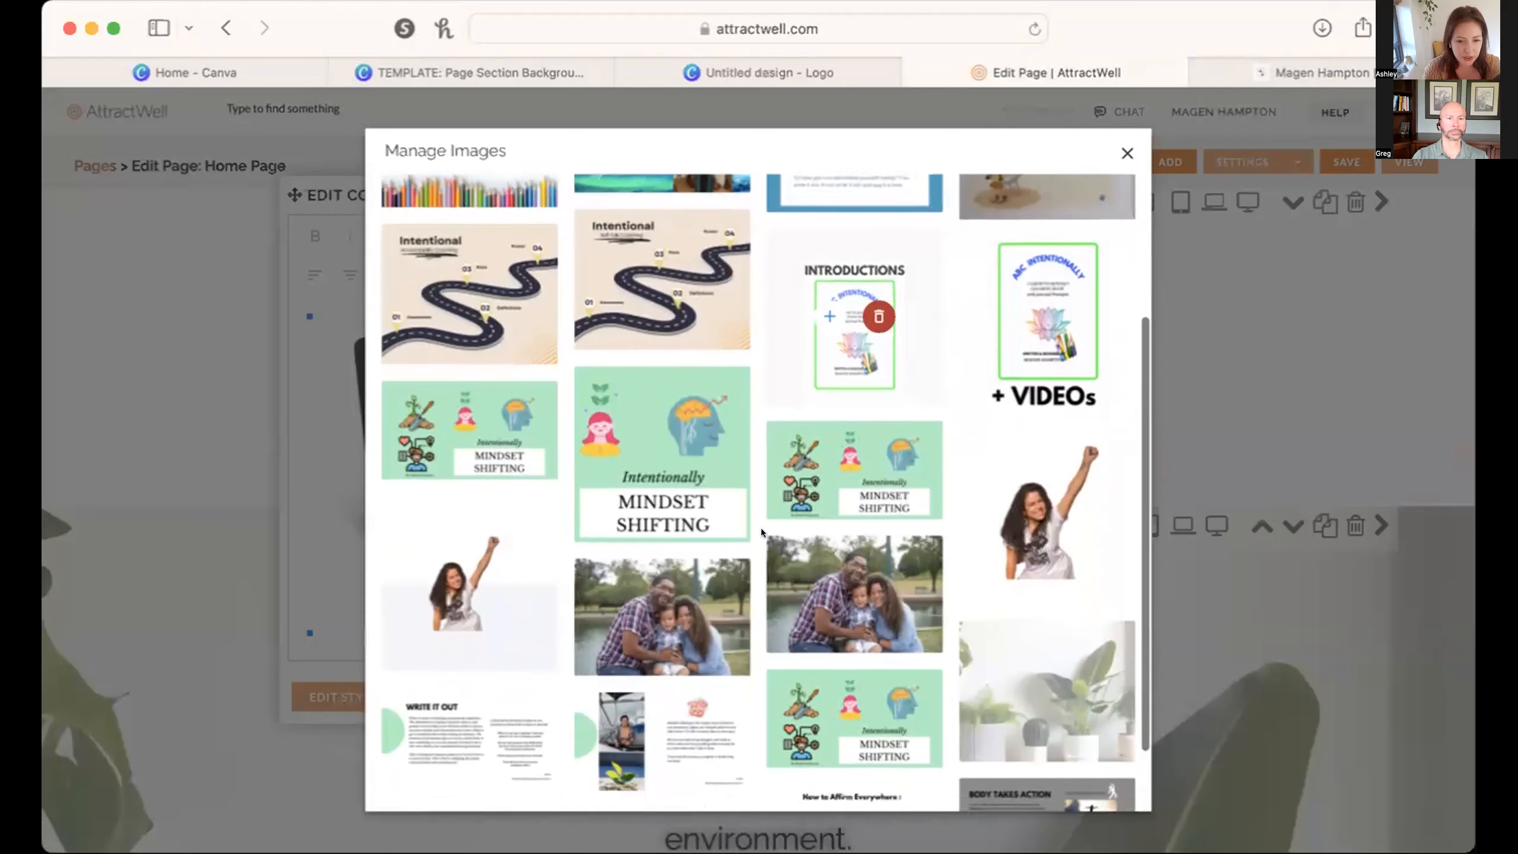
pyautogui.click(1016, 488)
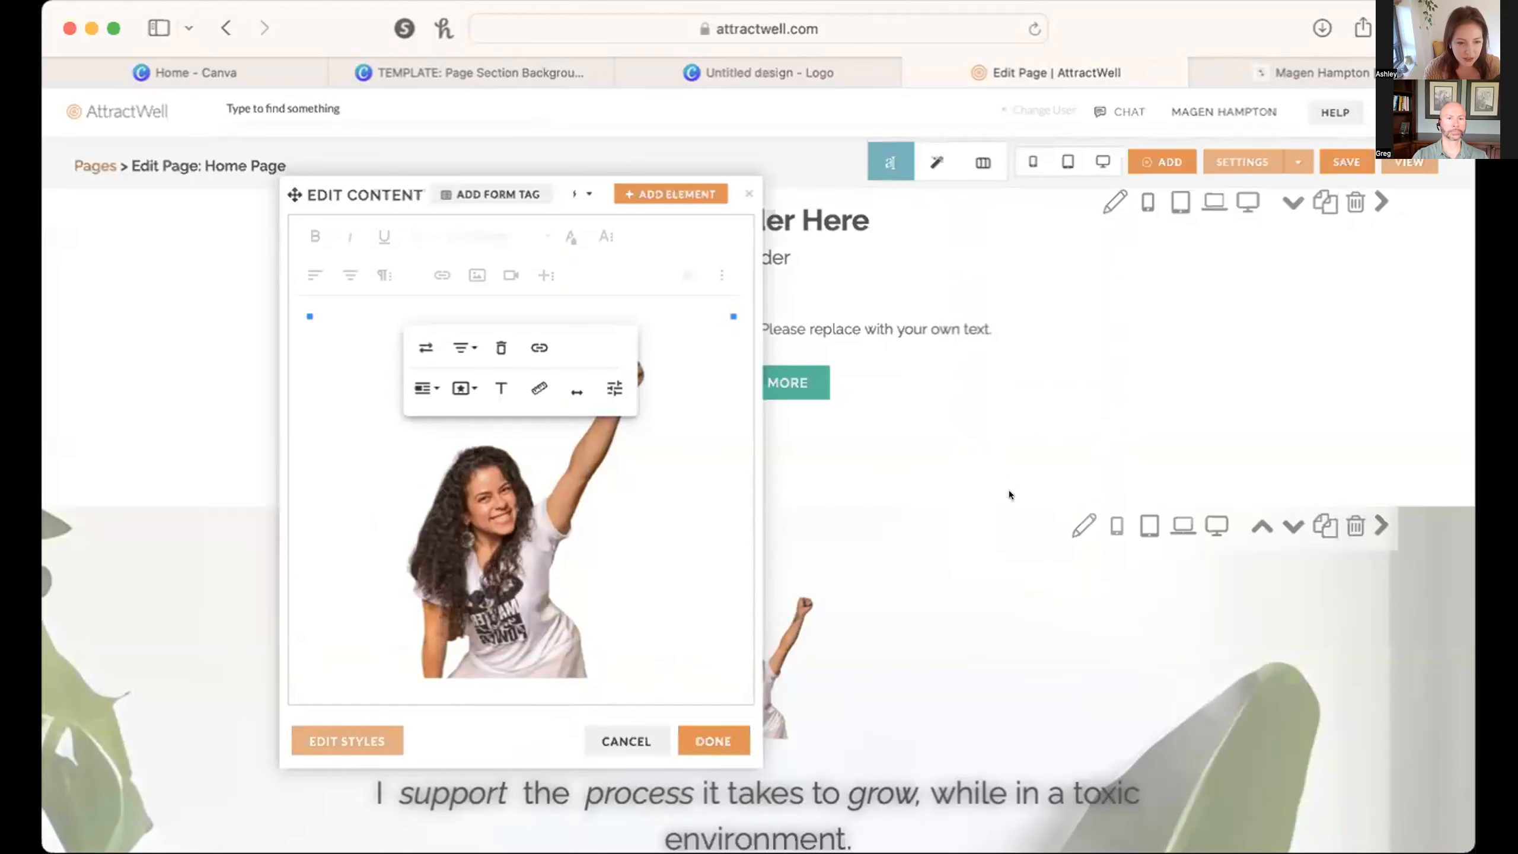
pyautogui.click(714, 738)
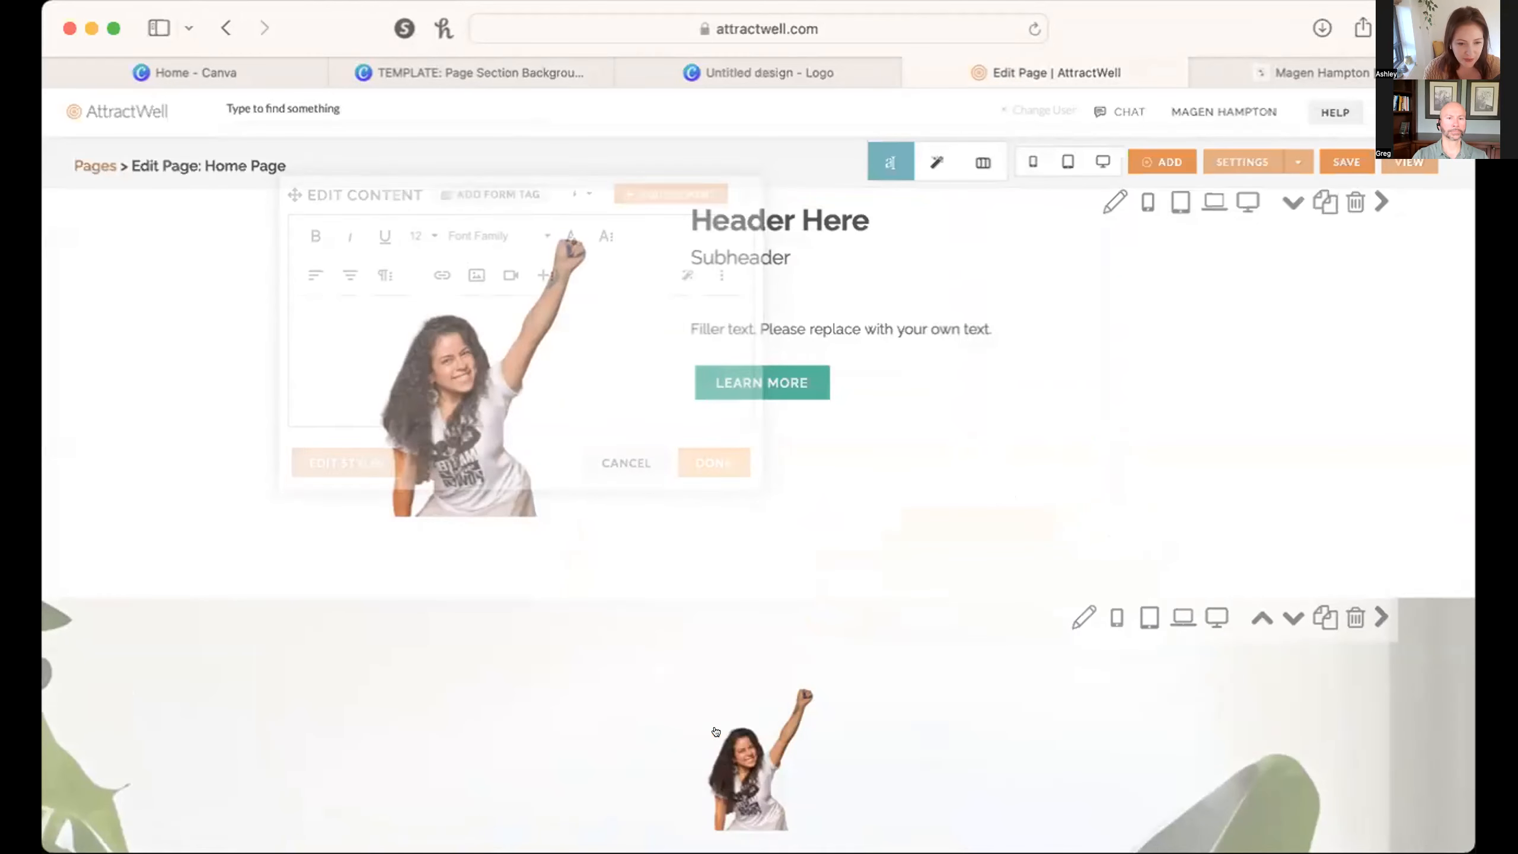
# Step: Open the old hero block's content and copy its text from "I support the process" through "Master Your POWER at Your PACE"
pyautogui.scroll(-10, 874, 523)
pyautogui.scroll(4, 870, 515)
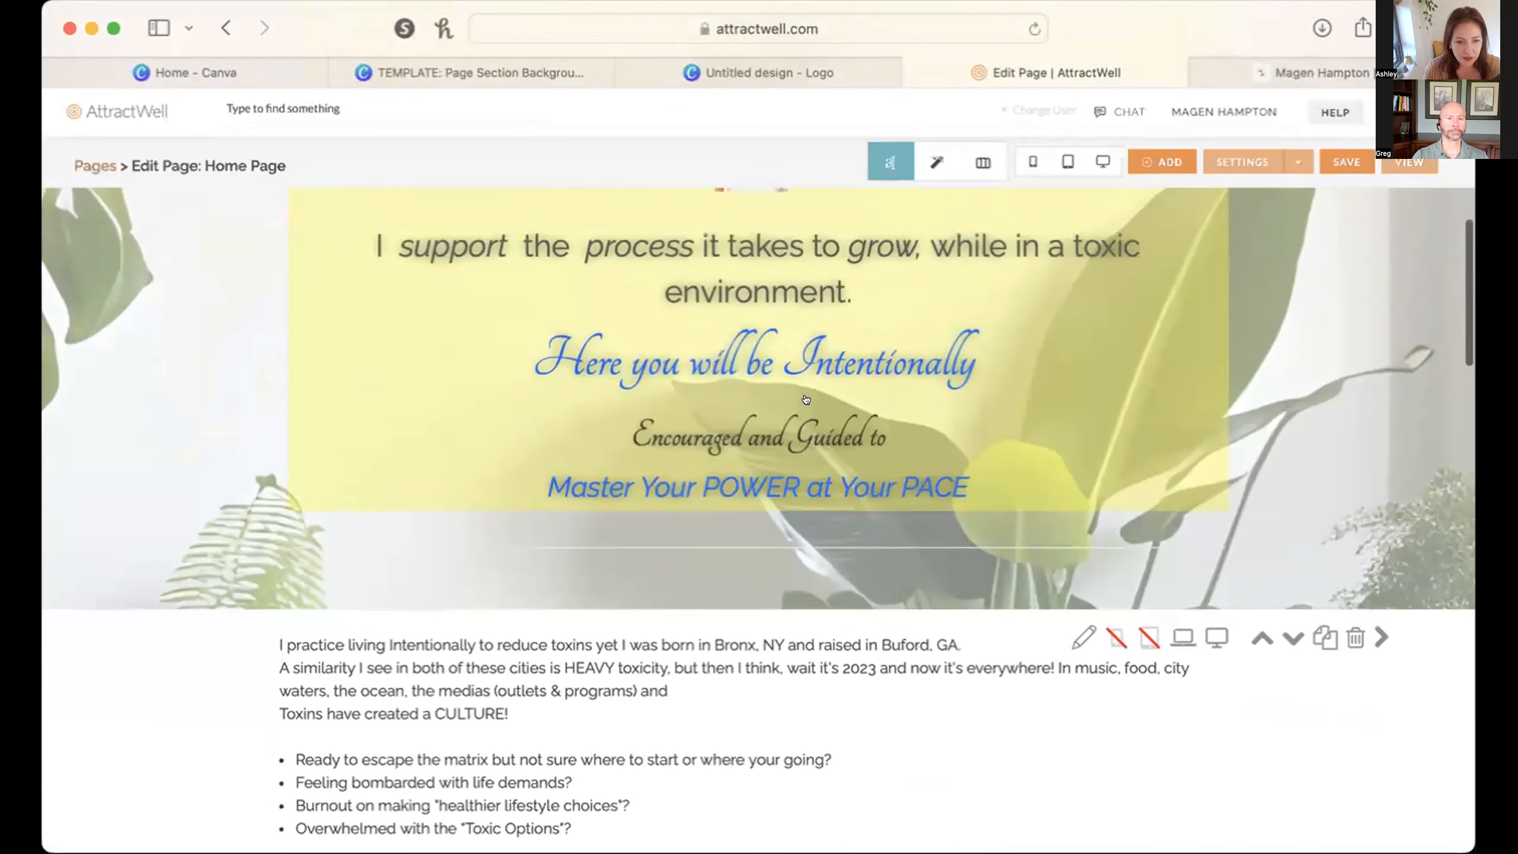
pyautogui.moveTo(354, 401); pyautogui.dragTo(993, 657)
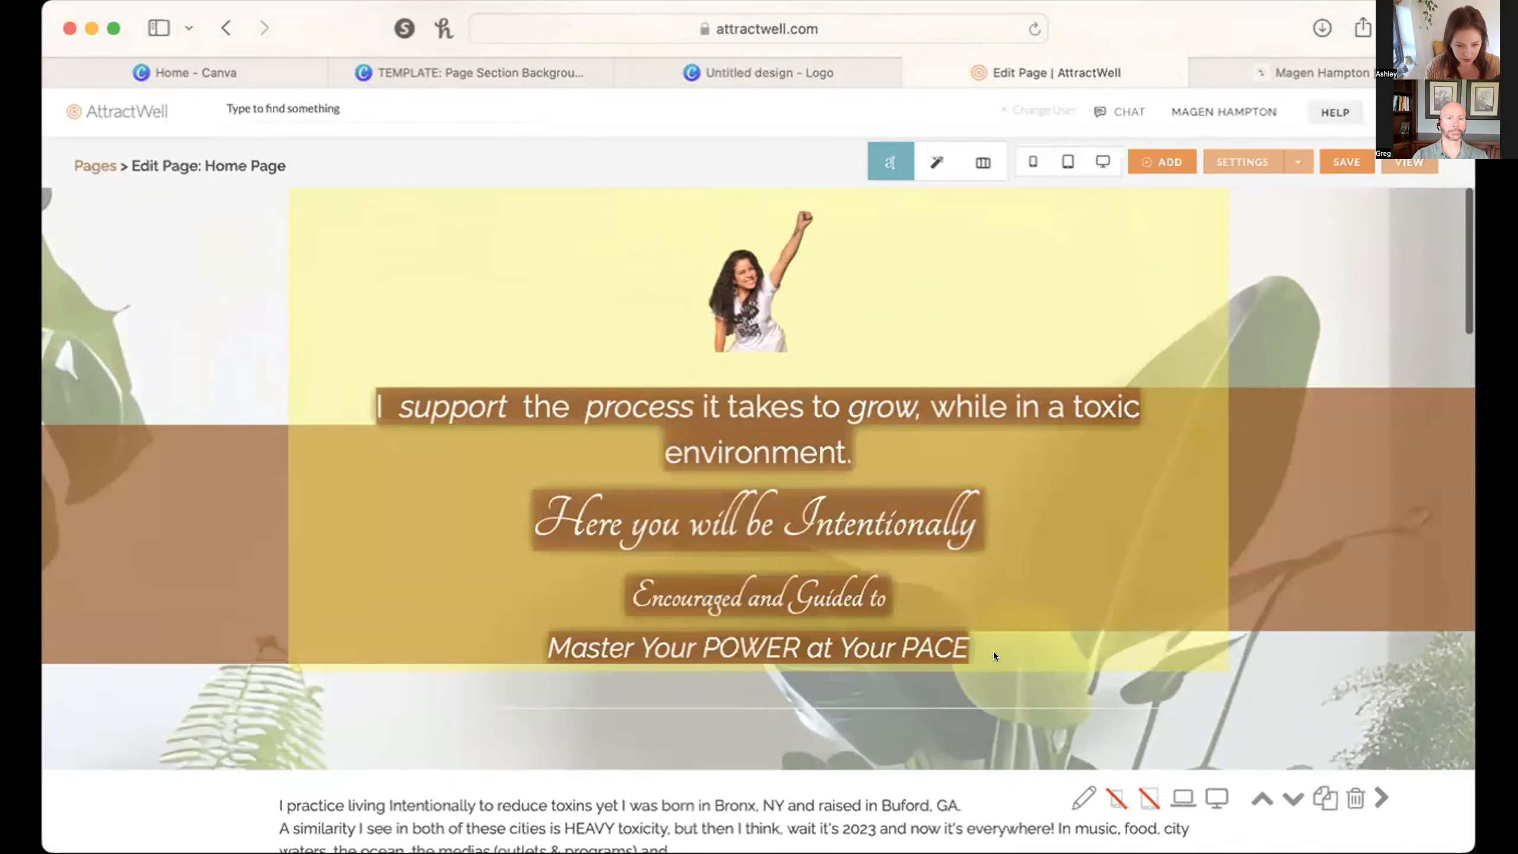
pyautogui.click(994, 654)
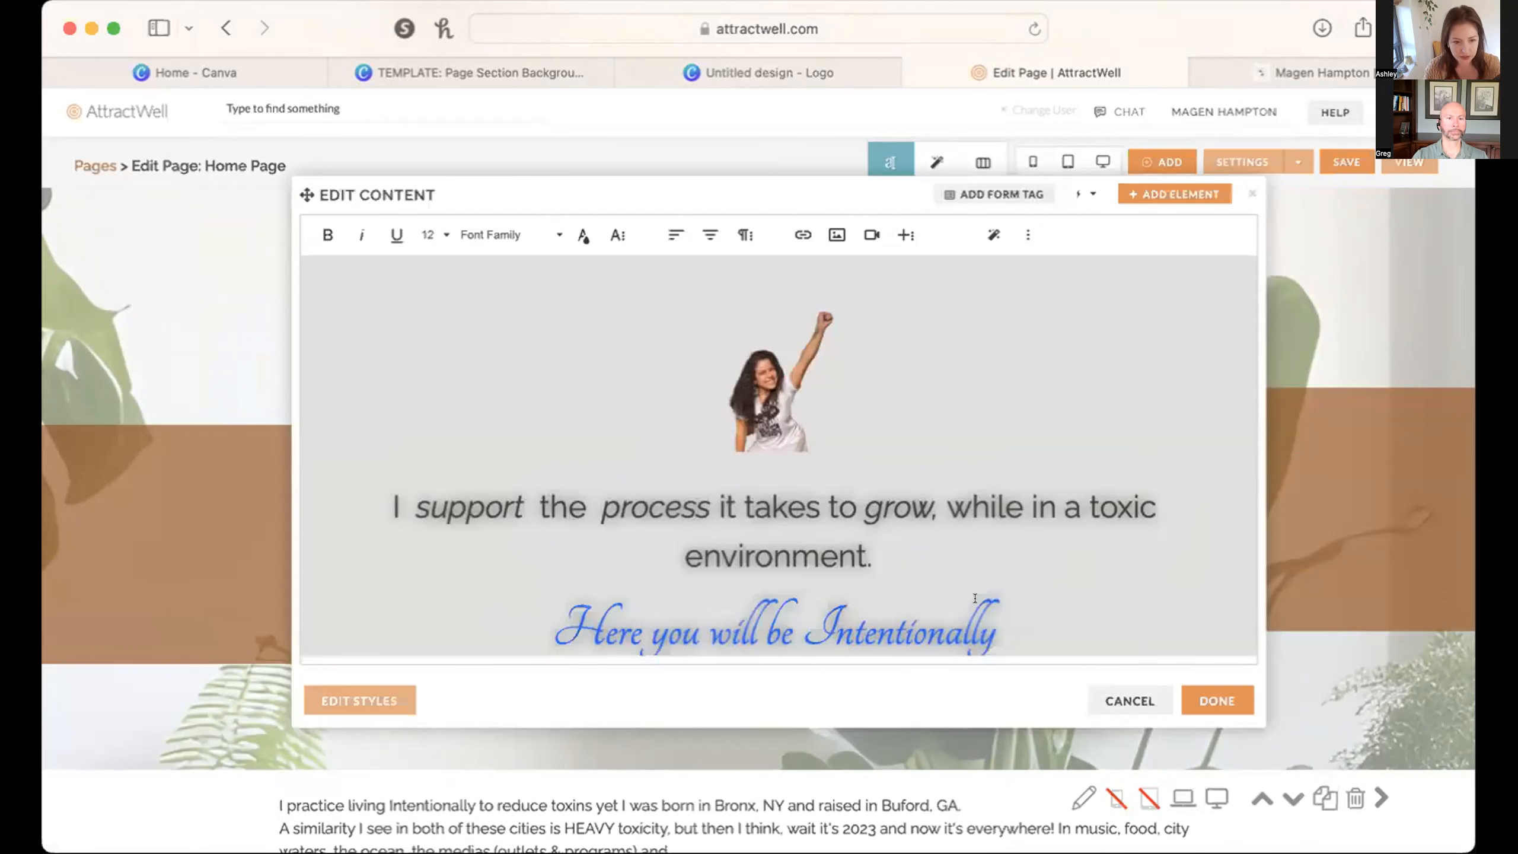
pyautogui.scroll(-3, 974, 597)
pyautogui.moveTo(1015, 615); pyautogui.dragTo(377, 307)
pyautogui.click(391, 359)
pyautogui.moveTo(391, 359); pyautogui.dragTo(977, 617)
pyautogui.press('super+c')
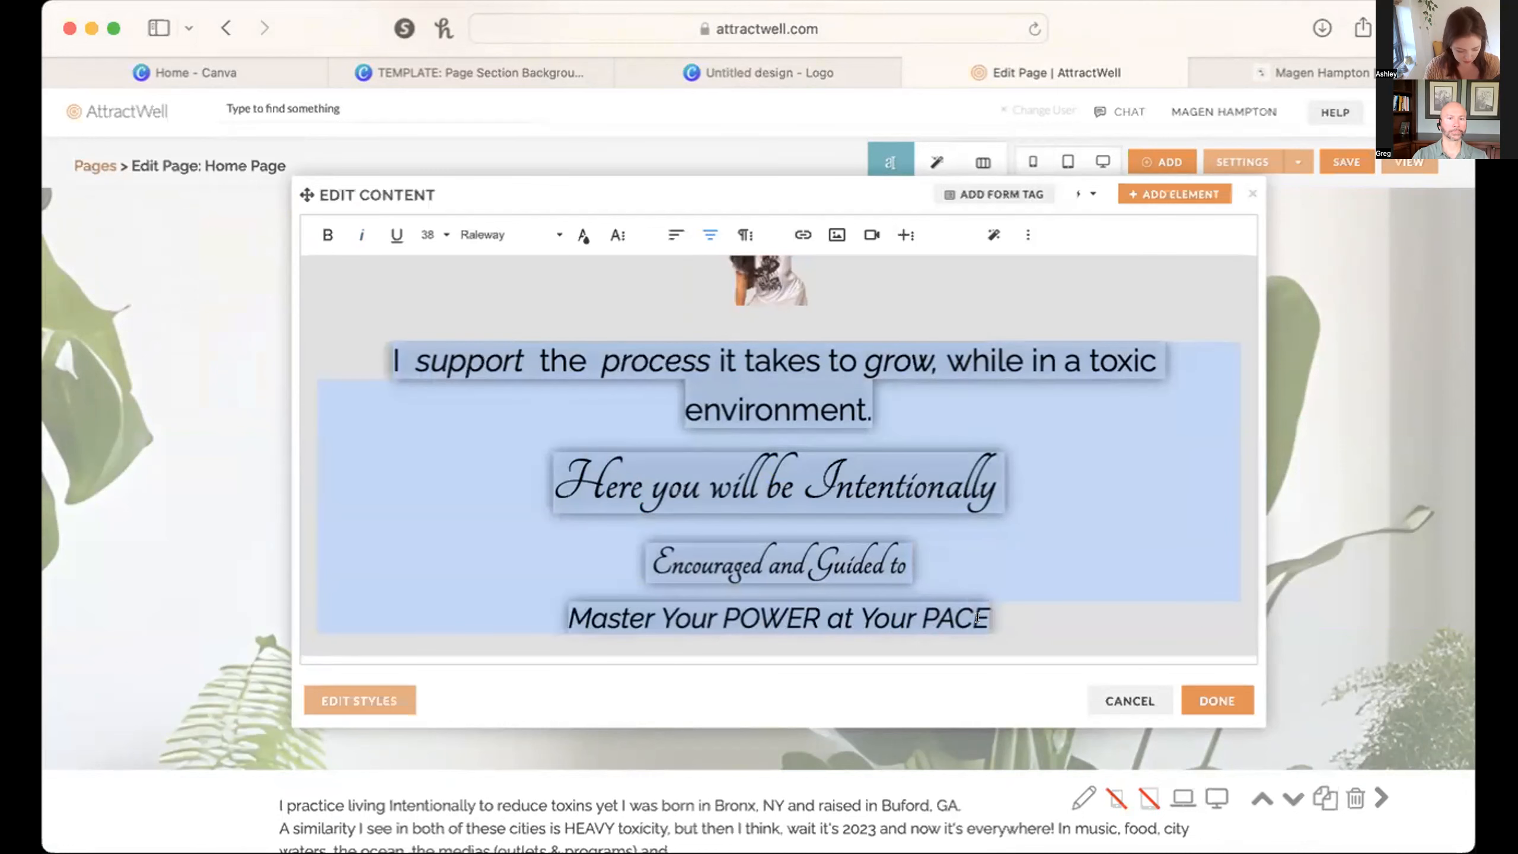
# Step: Close the old hero's content and clear the placeholder header, filler text and Learn More button from the new section's text block
pyautogui.click(1253, 192)
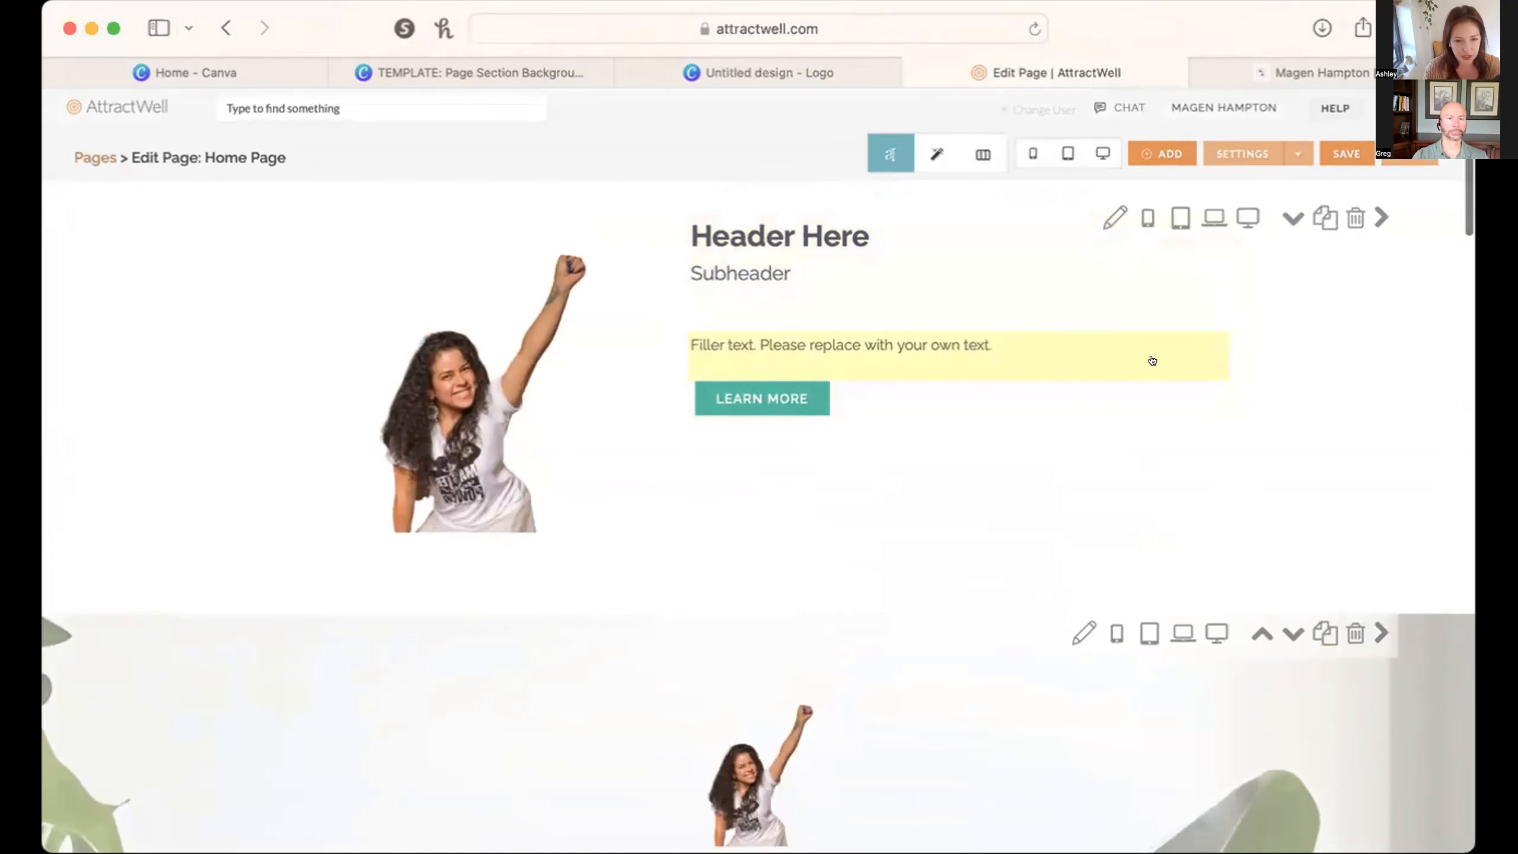
pyautogui.click(1219, 388)
pyautogui.tripleClick(698, 343)
pyautogui.press('BackSpace')
pyautogui.press('BackSpace')
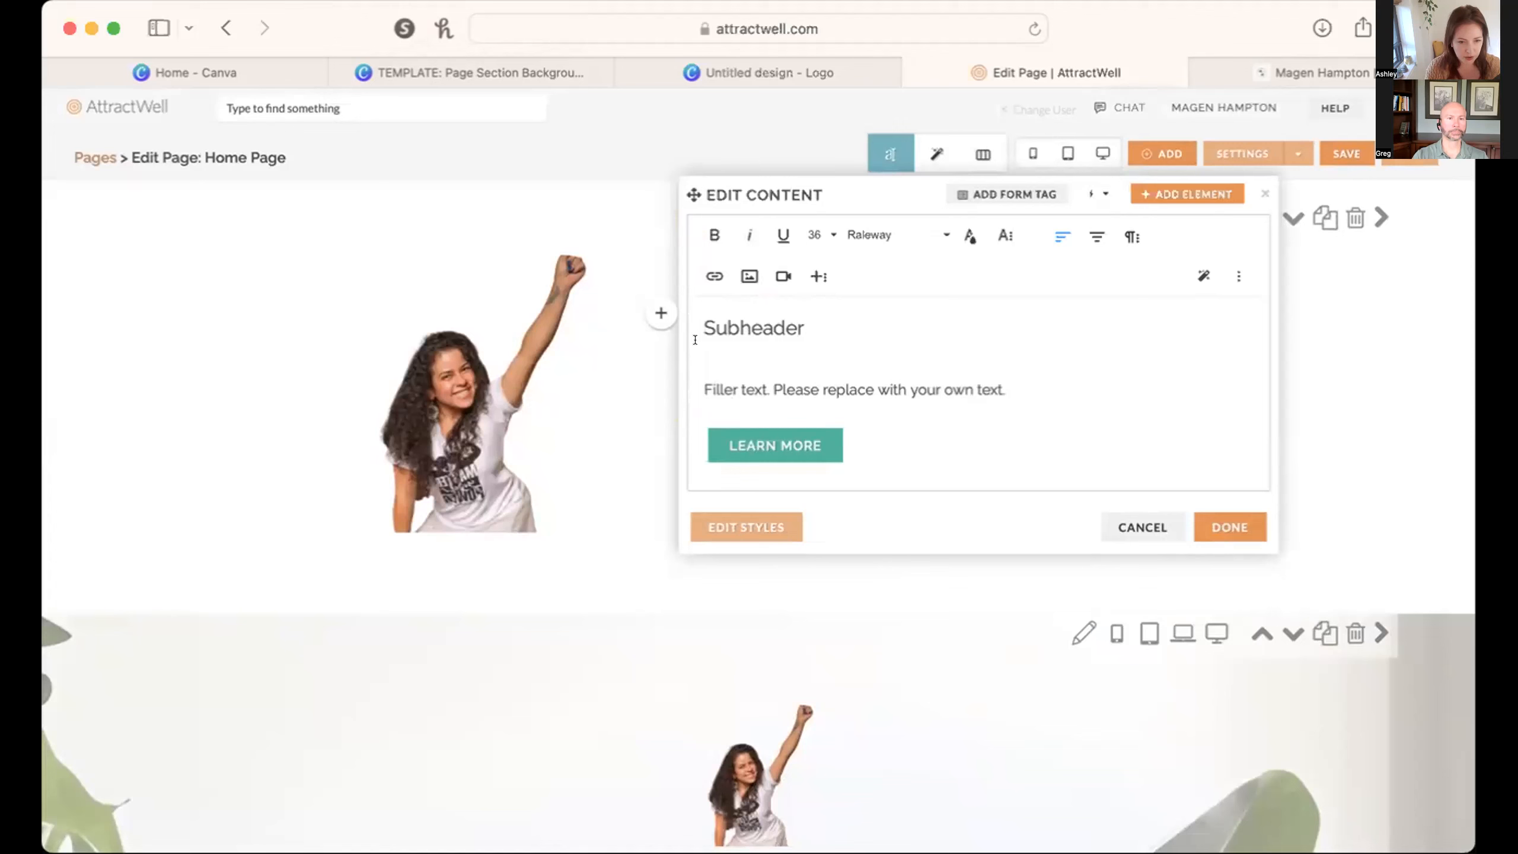
pyautogui.click(808, 457)
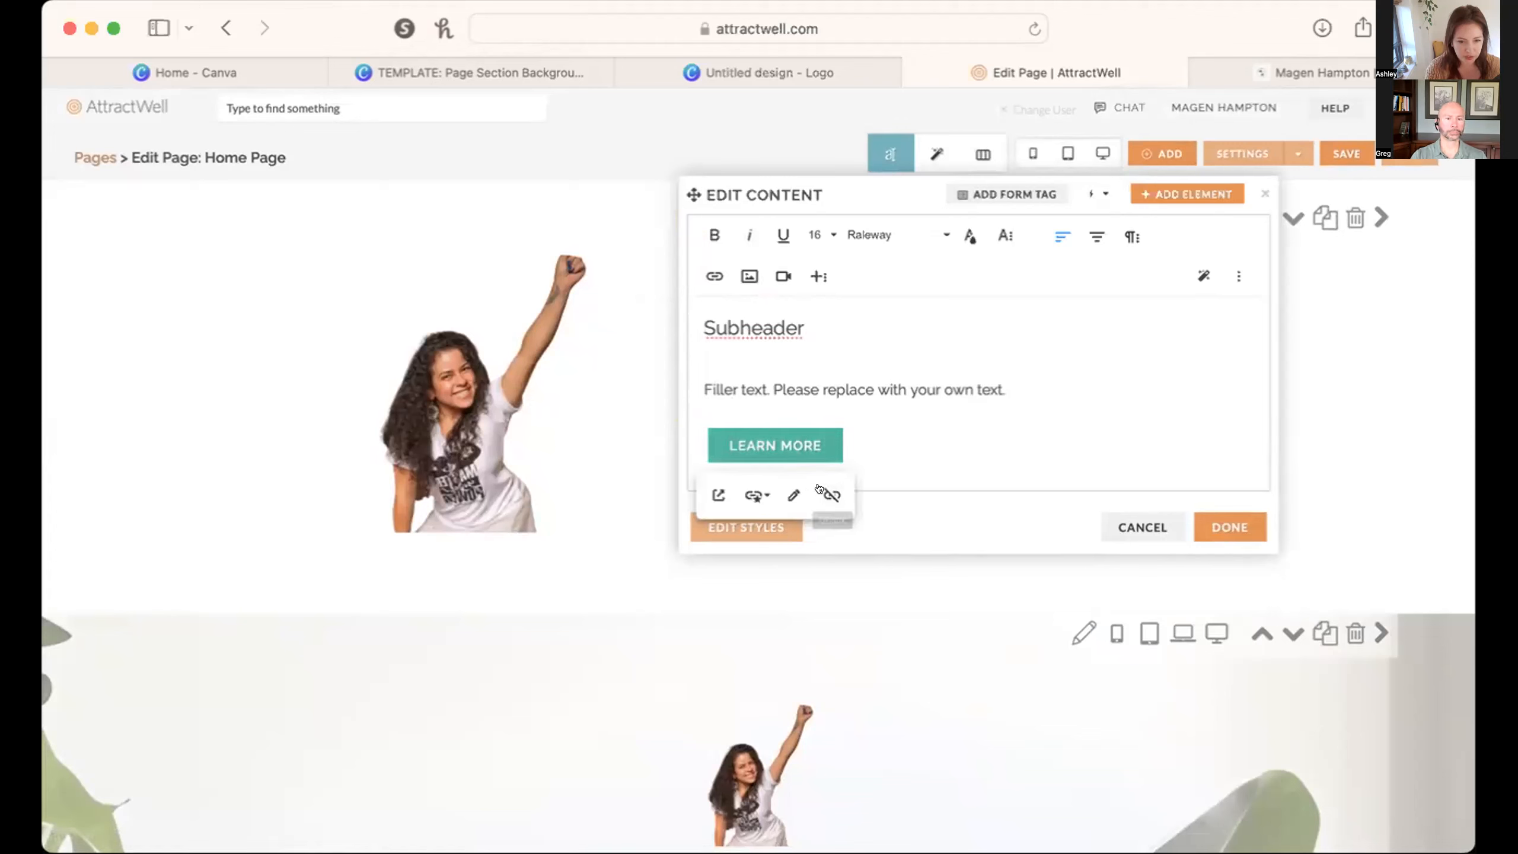
pyautogui.click(825, 494)
pyautogui.moveTo(830, 421); pyautogui.dragTo(592, 345)
pyautogui.press('BackSpace')
pyautogui.press('BackSpace')
pyautogui.press('BackSpace')
# Step: Select the leftover subheader text and paste the copied hero text into the plain-text paste box to strip its formatting
pyautogui.moveTo(800, 328); pyautogui.dragTo(593, 329)
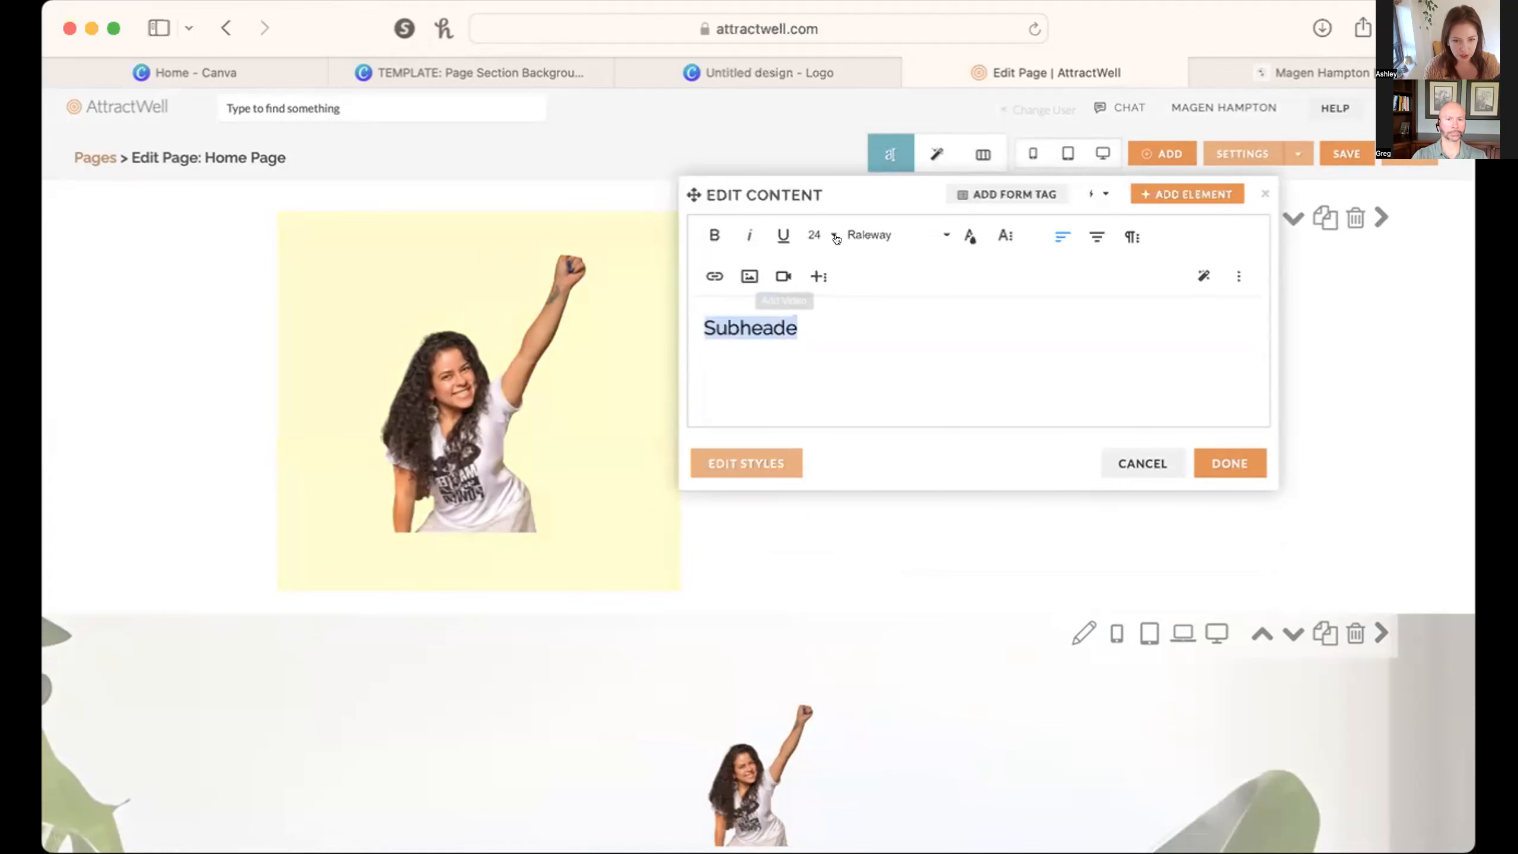
pyautogui.click(1005, 236)
pyautogui.click(1098, 315)
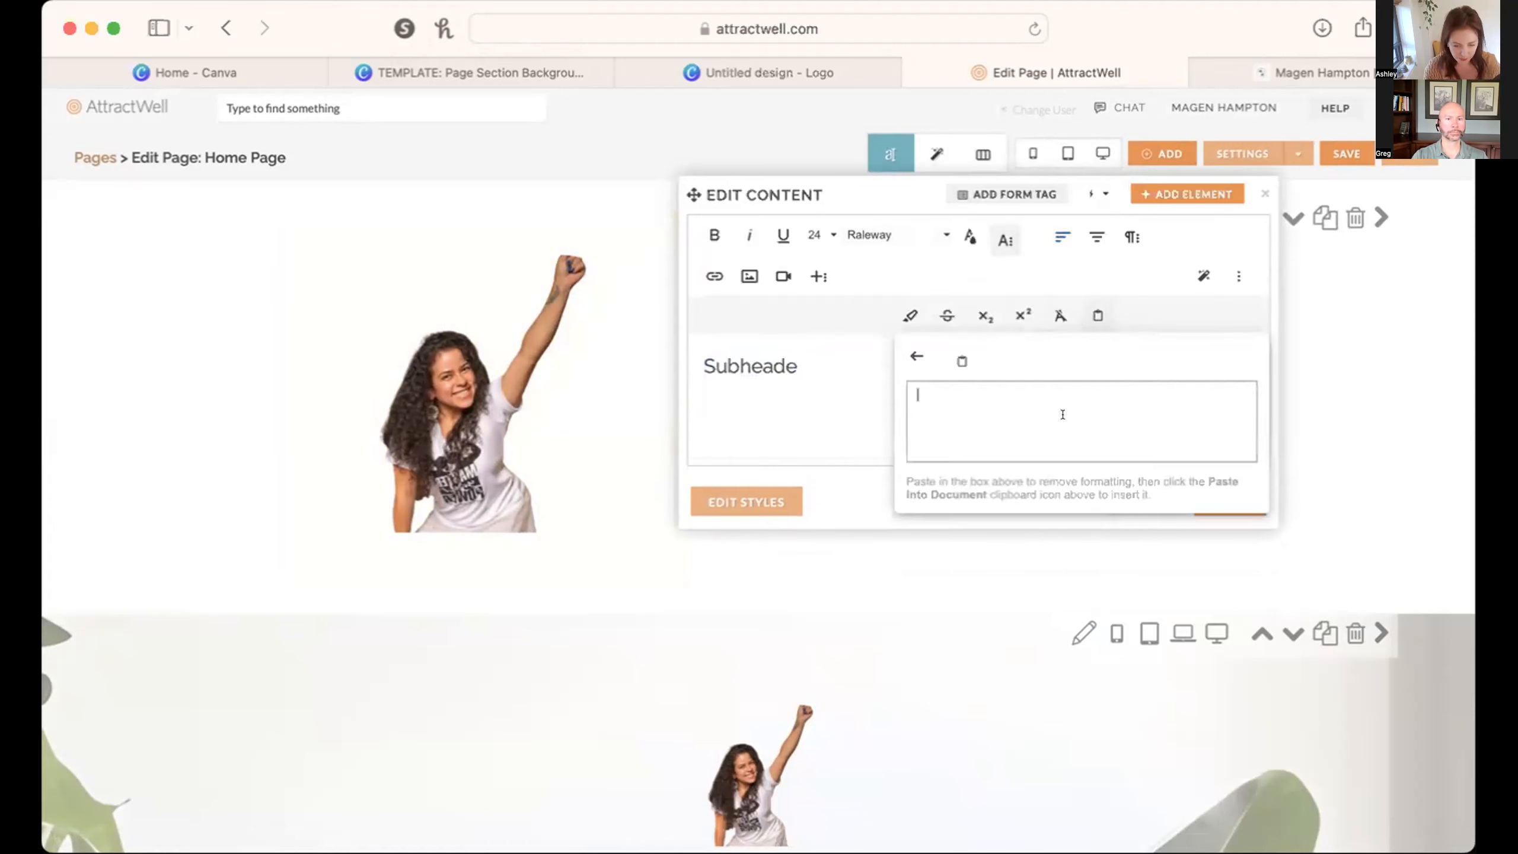
pyautogui.press('super+v')
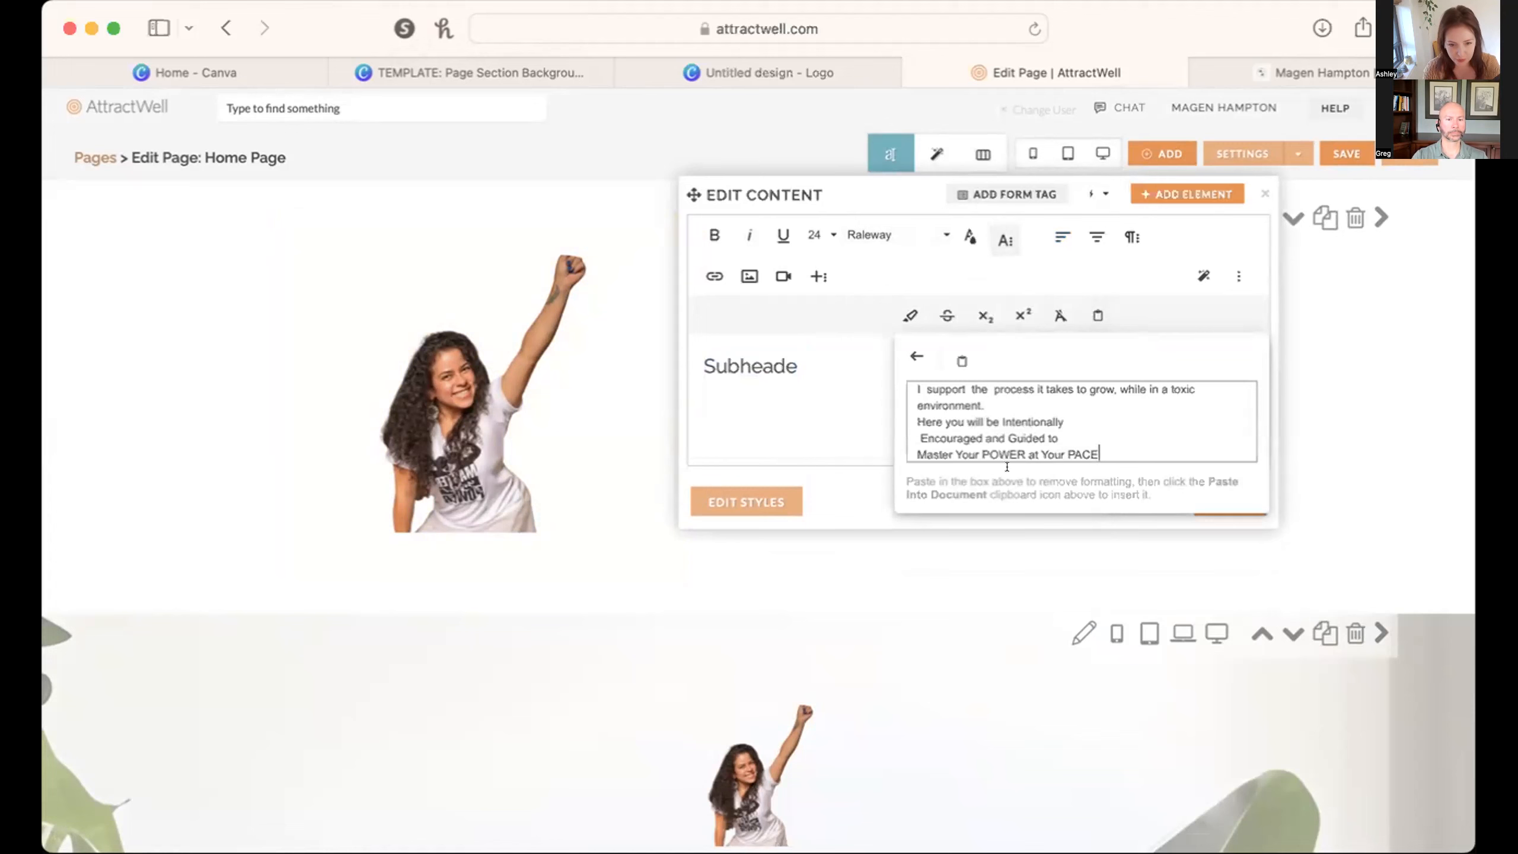
# Step: Tidy the pasted text into two lines, ending at "toxic environment." and "Your PACE", remove the extra spaces, and insert it into the block
pyautogui.press('BackSpace')
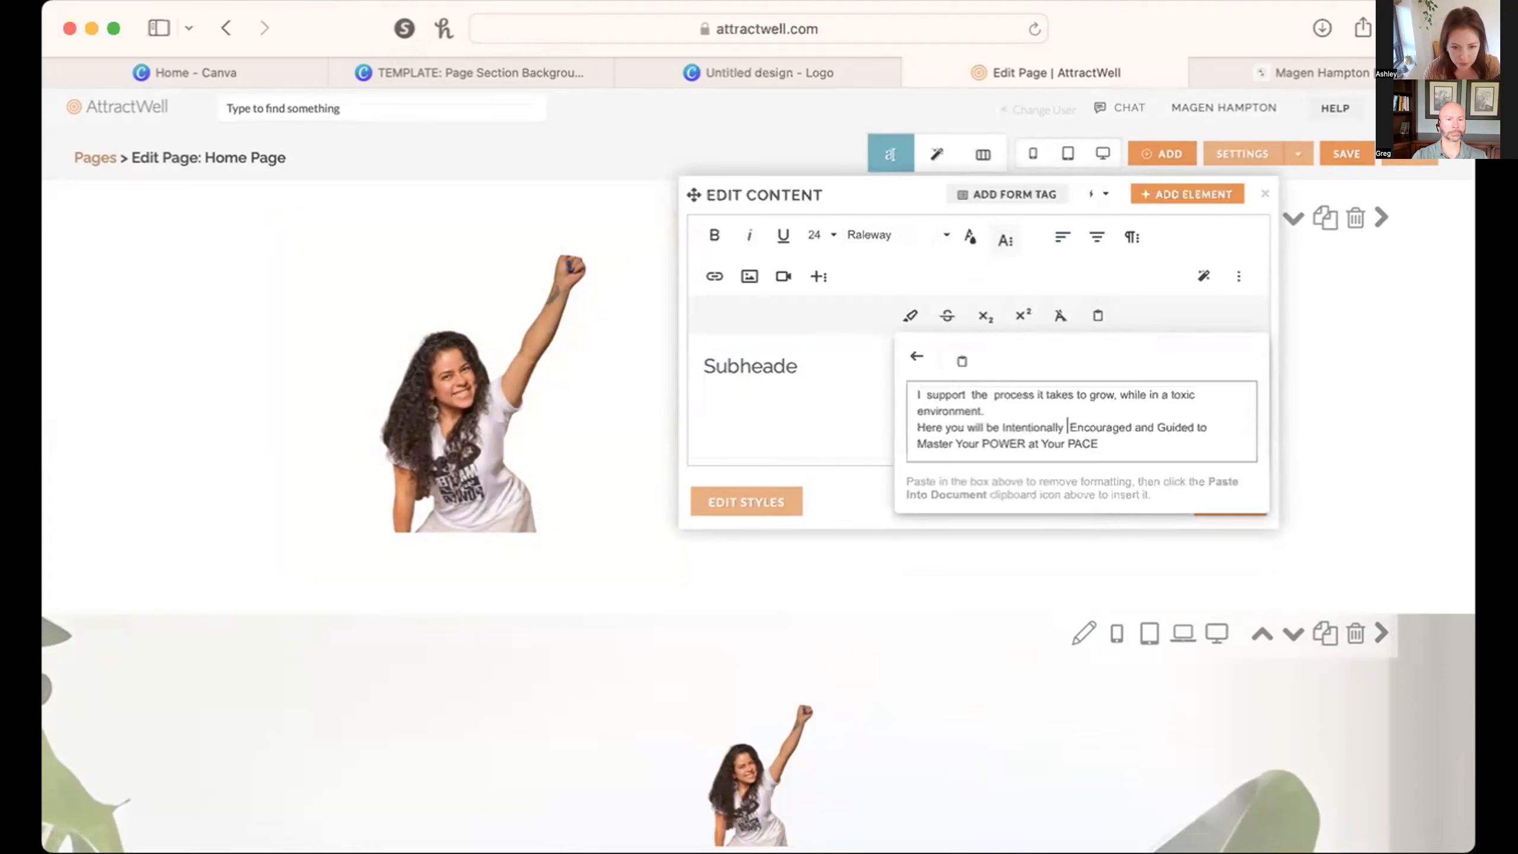
pyautogui.press('BackSpace')
pyautogui.press('BackSpace')
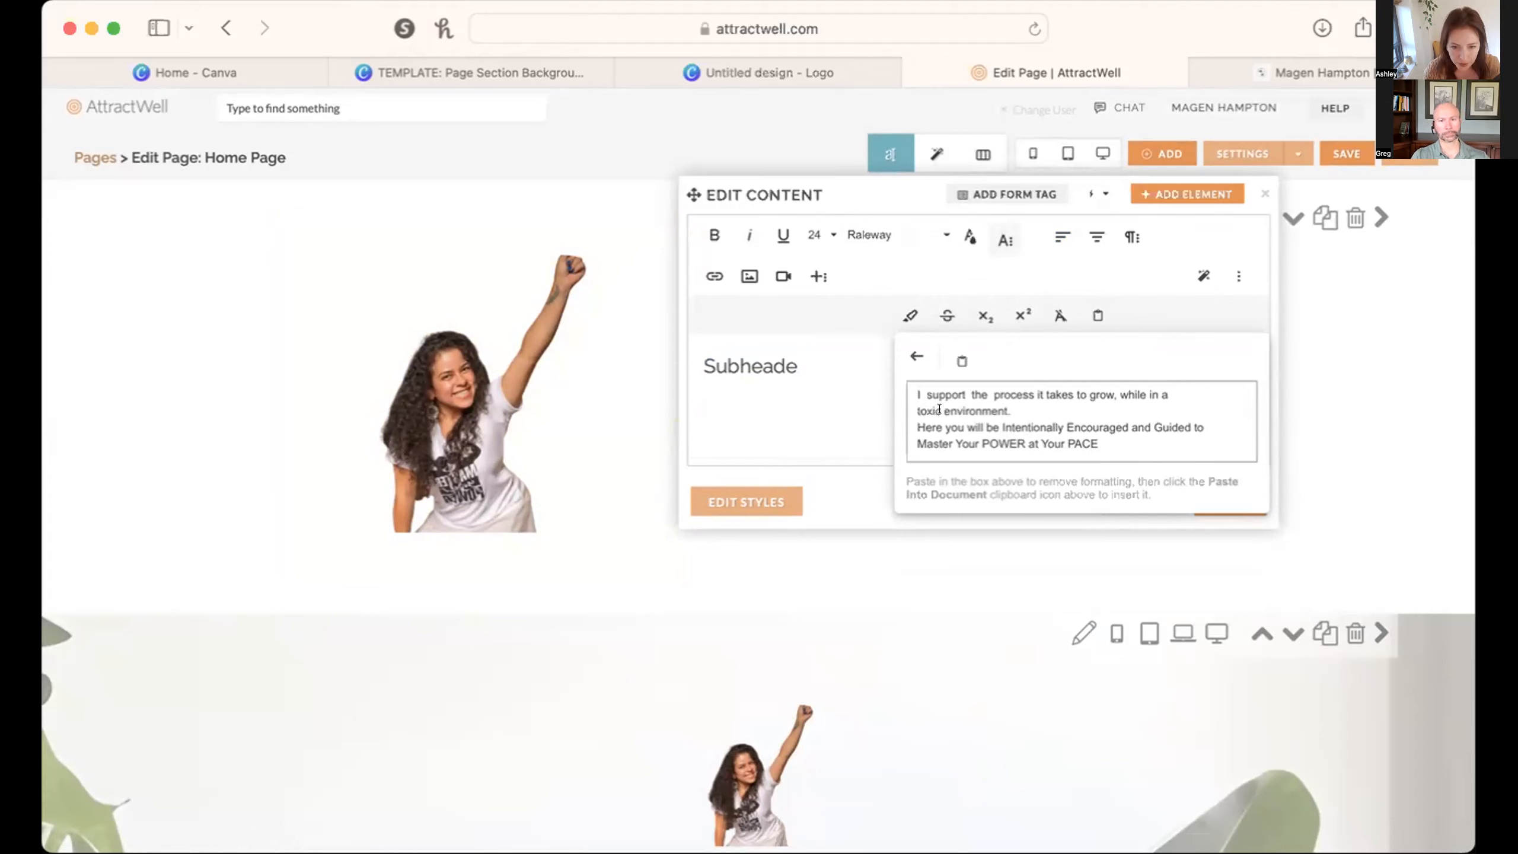
pyautogui.click(990, 394)
pyautogui.press('BackSpace')
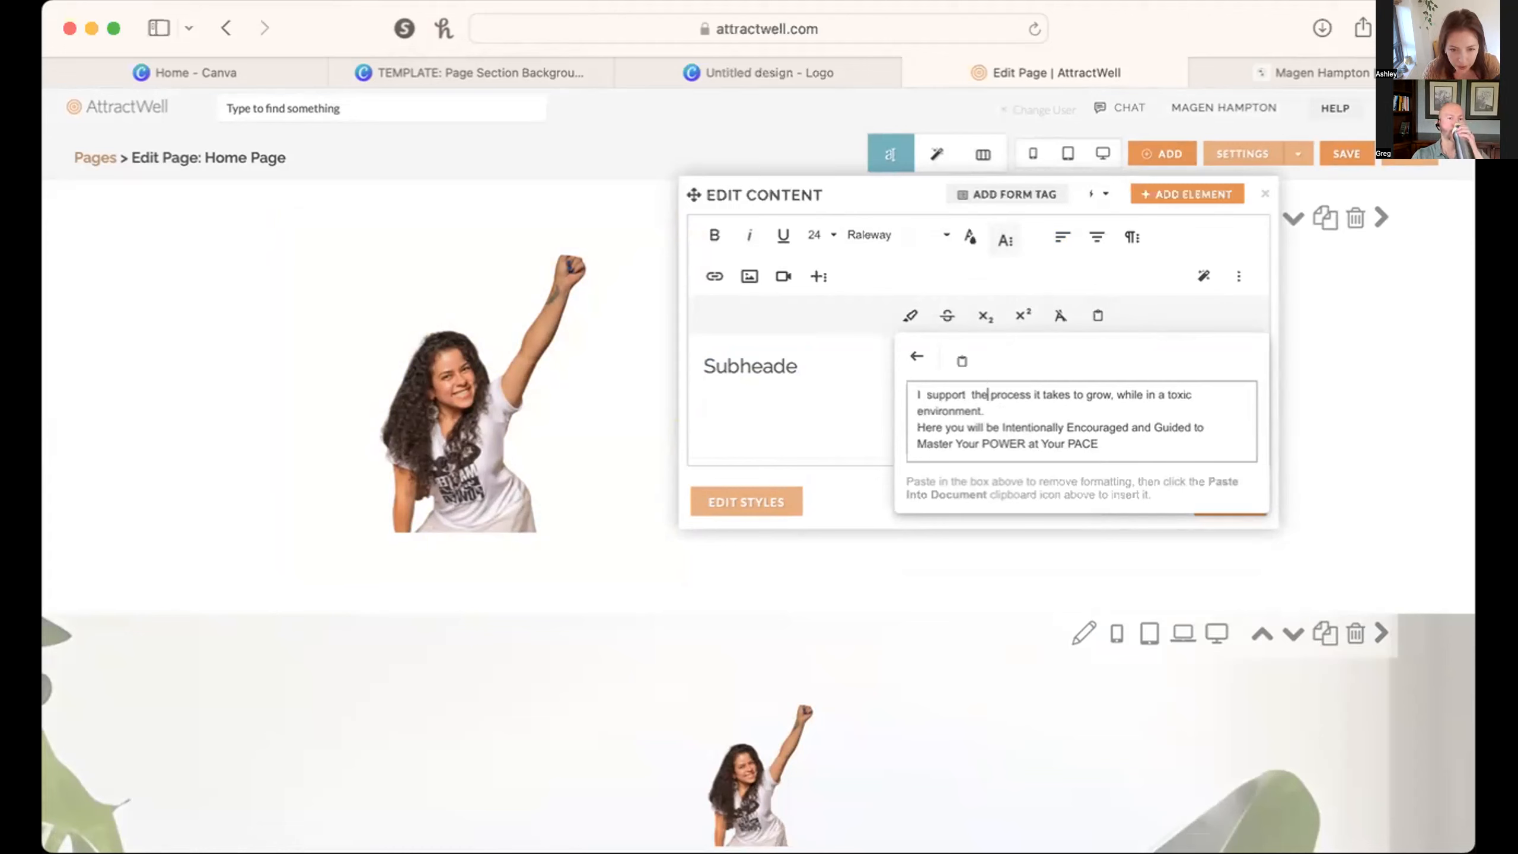
pyautogui.press('Left')
pyautogui.press('Left')
pyautogui.press('Left')
pyautogui.press('Left')
pyautogui.press('BackSpace')
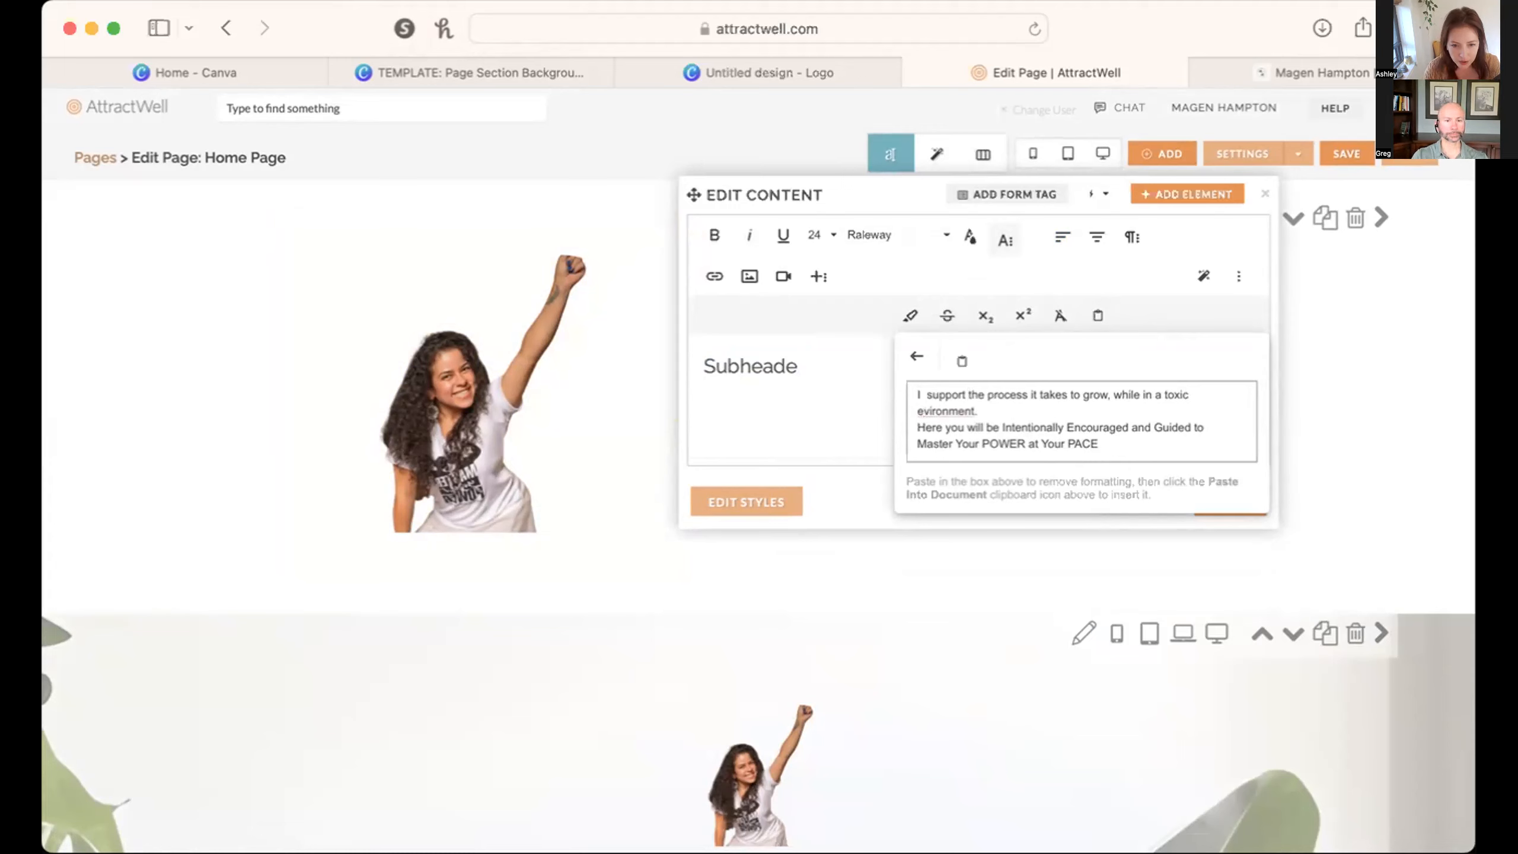
pyautogui.press('BackSpace')
pyautogui.write('n')
pyautogui.press('BackSpace')
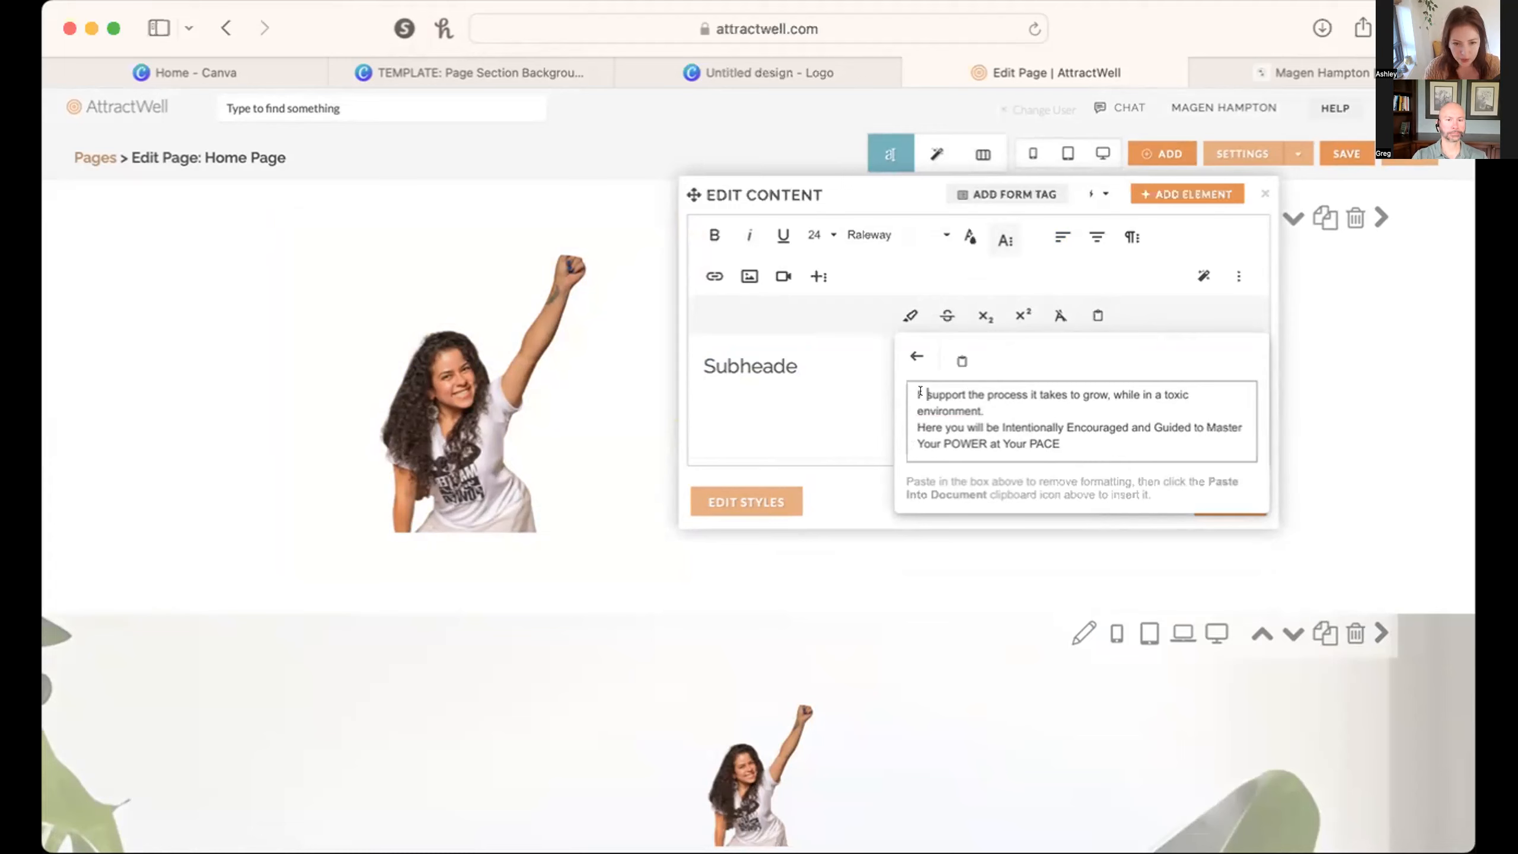
pyautogui.click(962, 361)
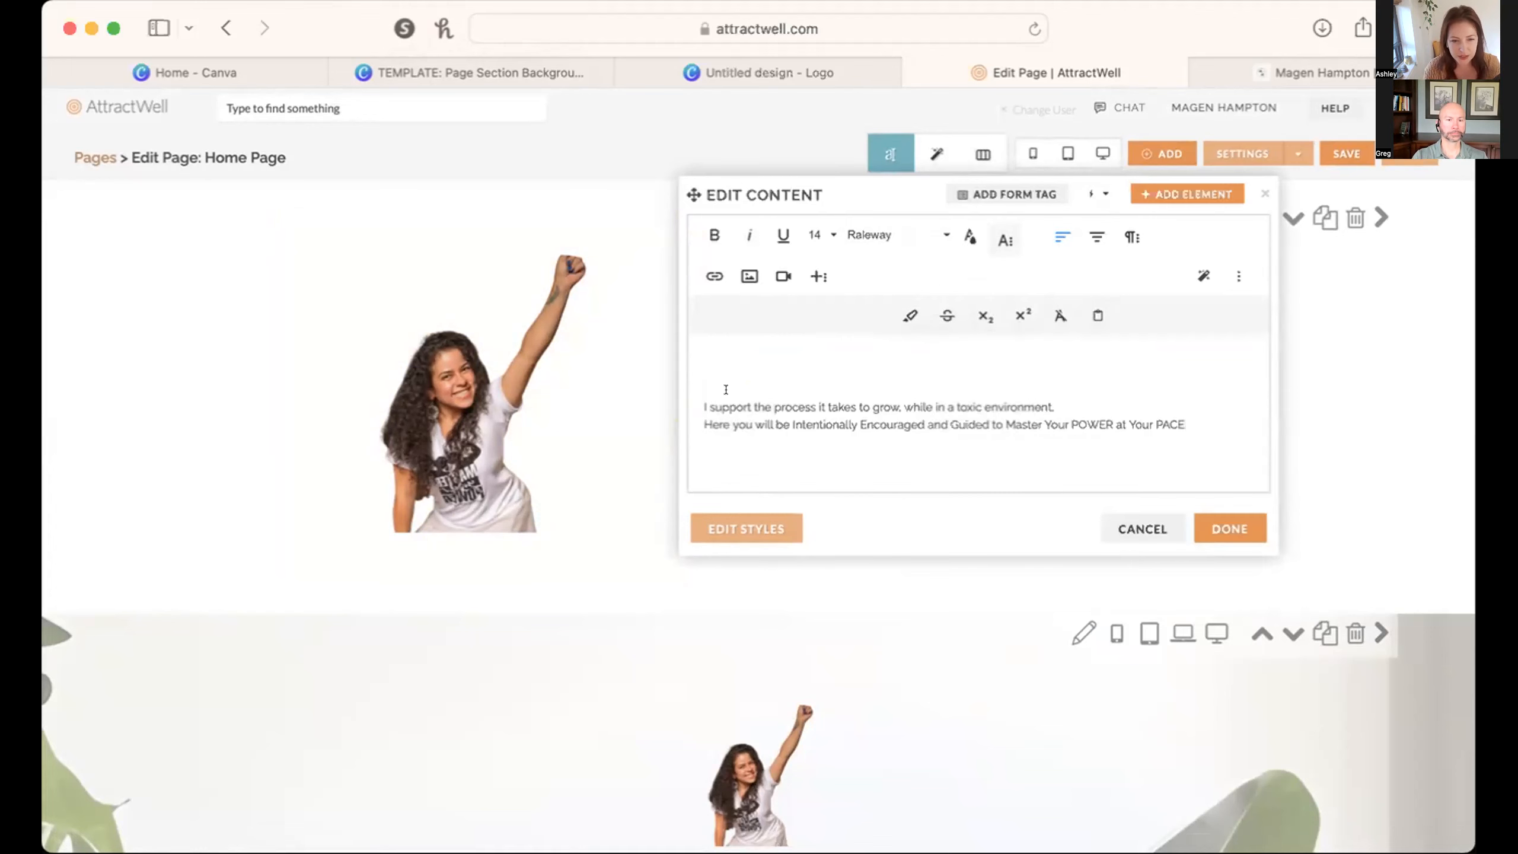
# Step: Remove the empty header line above the inserted text so that "I support the process" takes the bold header style
pyautogui.moveTo(693, 396); pyautogui.dragTo(693, 388)
pyautogui.press('BackSpace')
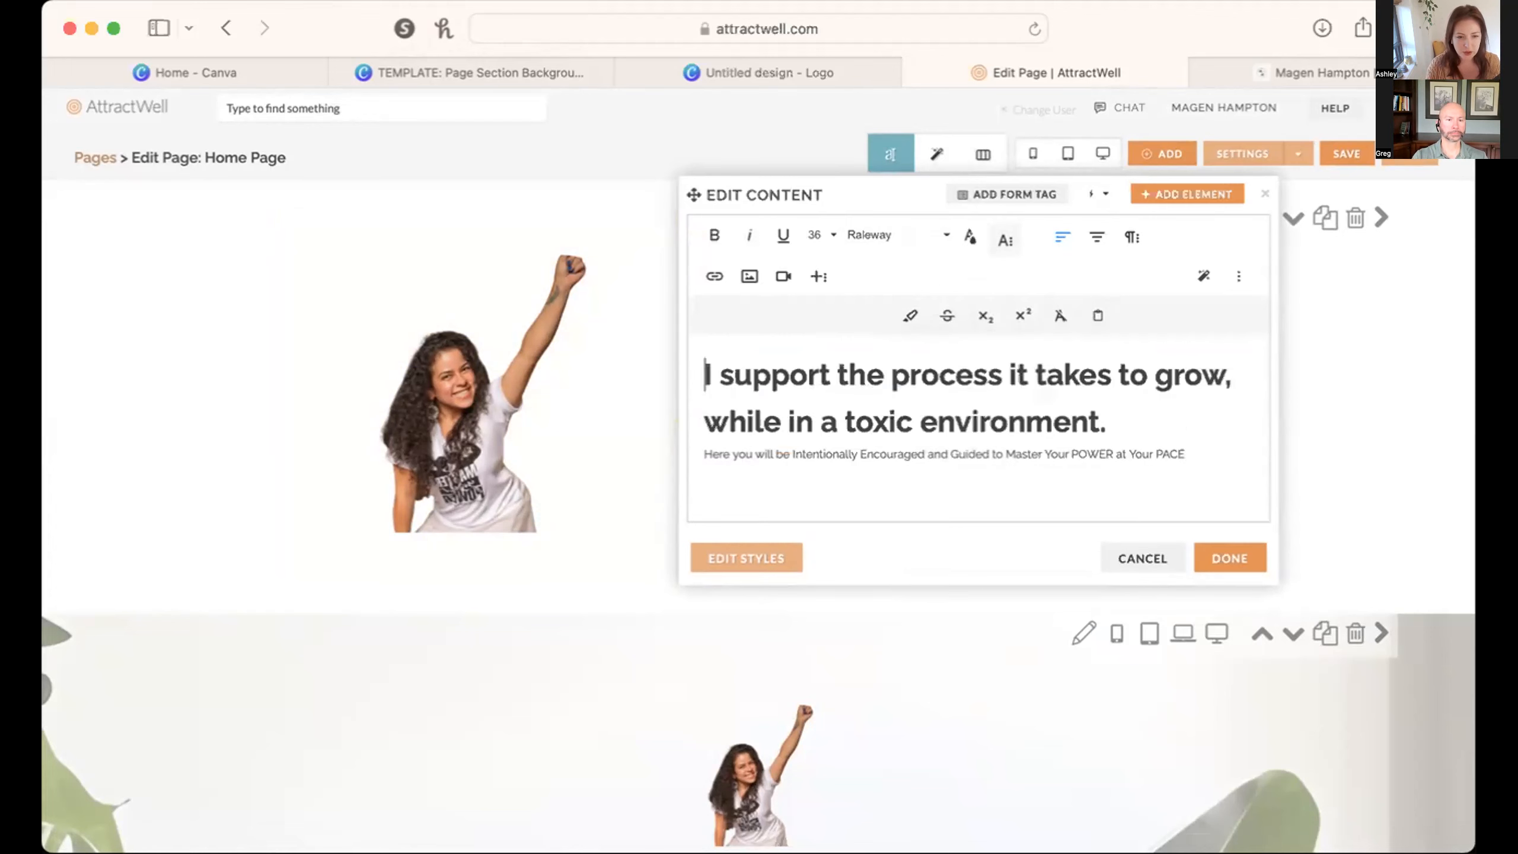
pyautogui.press('super+z')
pyautogui.click(731, 372)
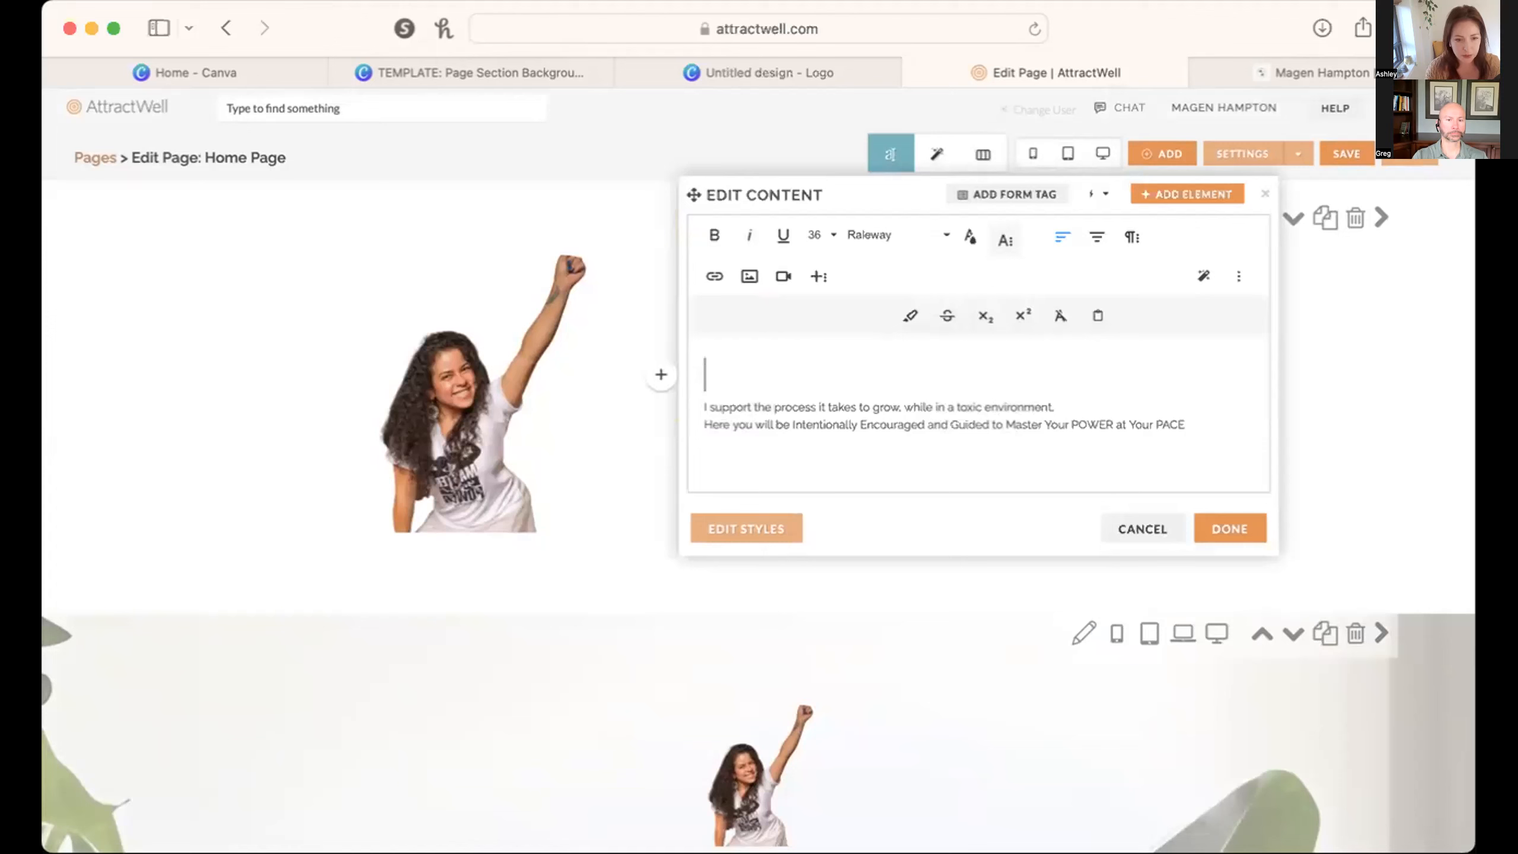
pyautogui.press('BackSpace')
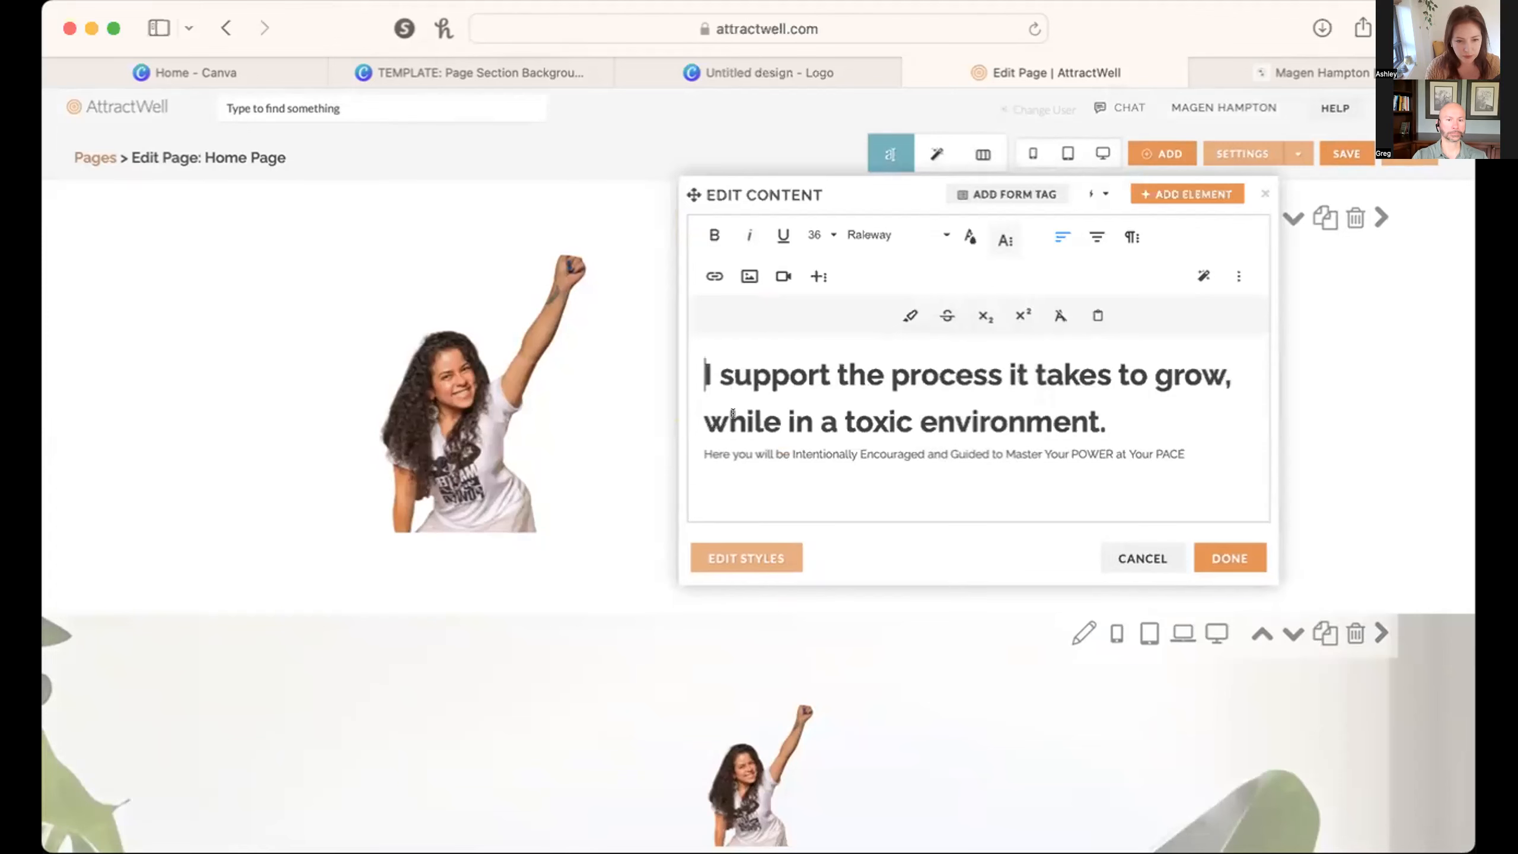
# Step: Set all the text in the block to font size 36 and finish editing its content
pyautogui.press('super+a')
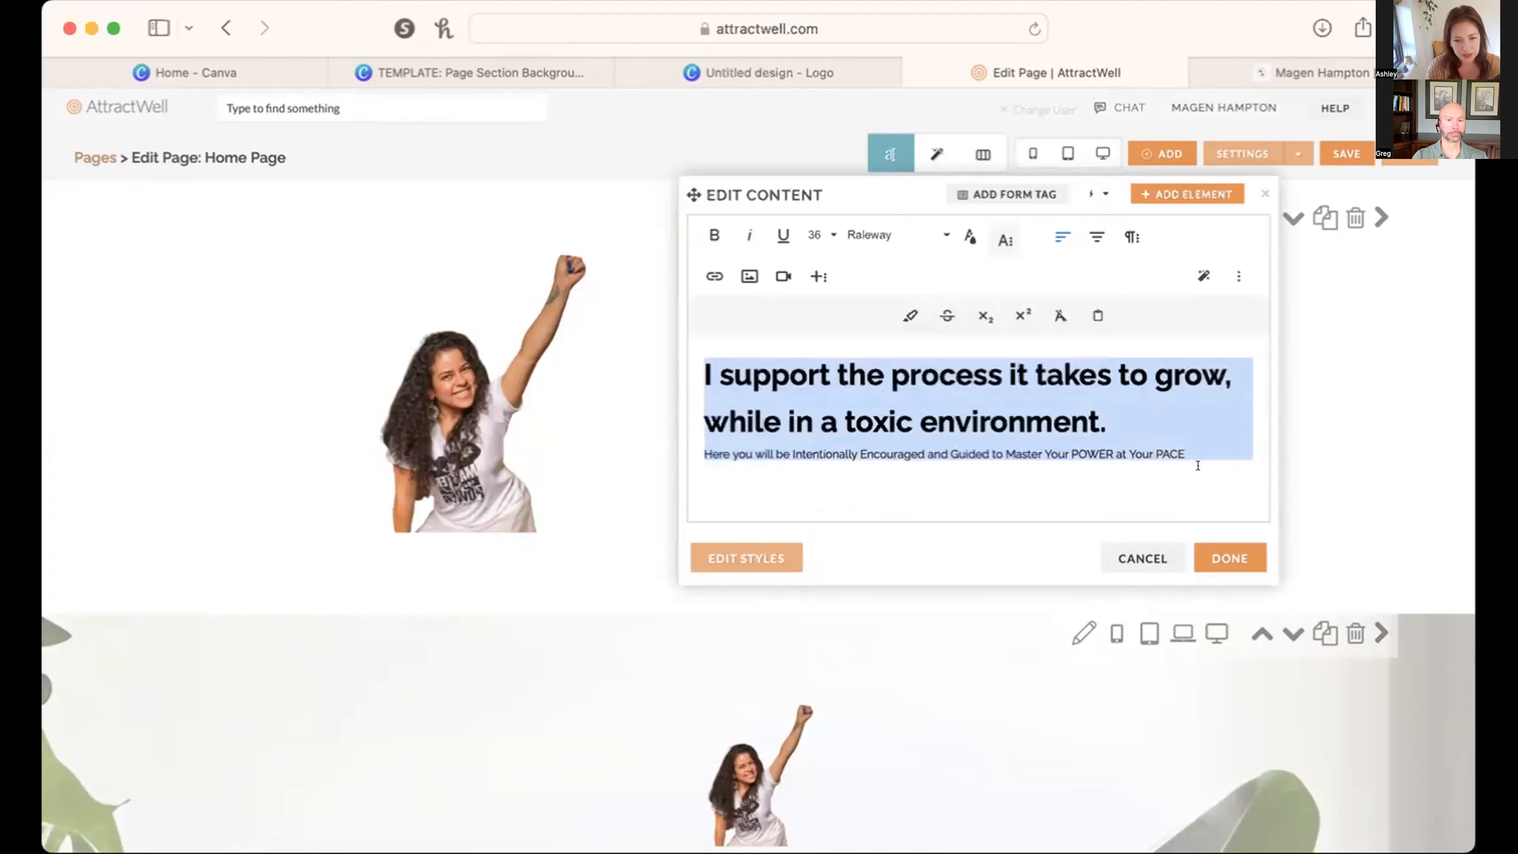
pyautogui.click(820, 234)
pyautogui.scroll(2, 820, 296)
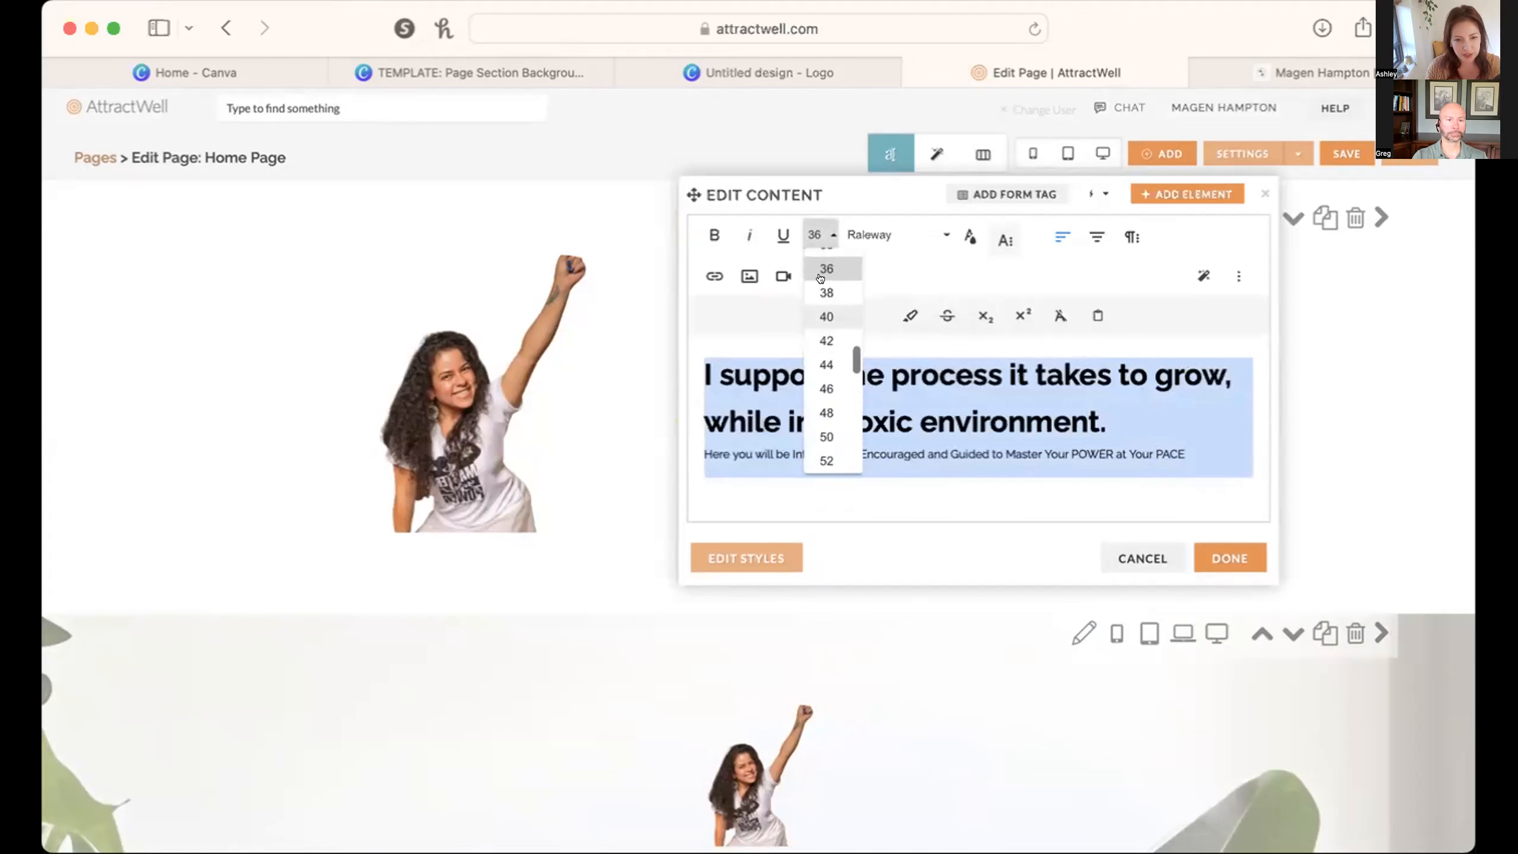
pyautogui.click(824, 291)
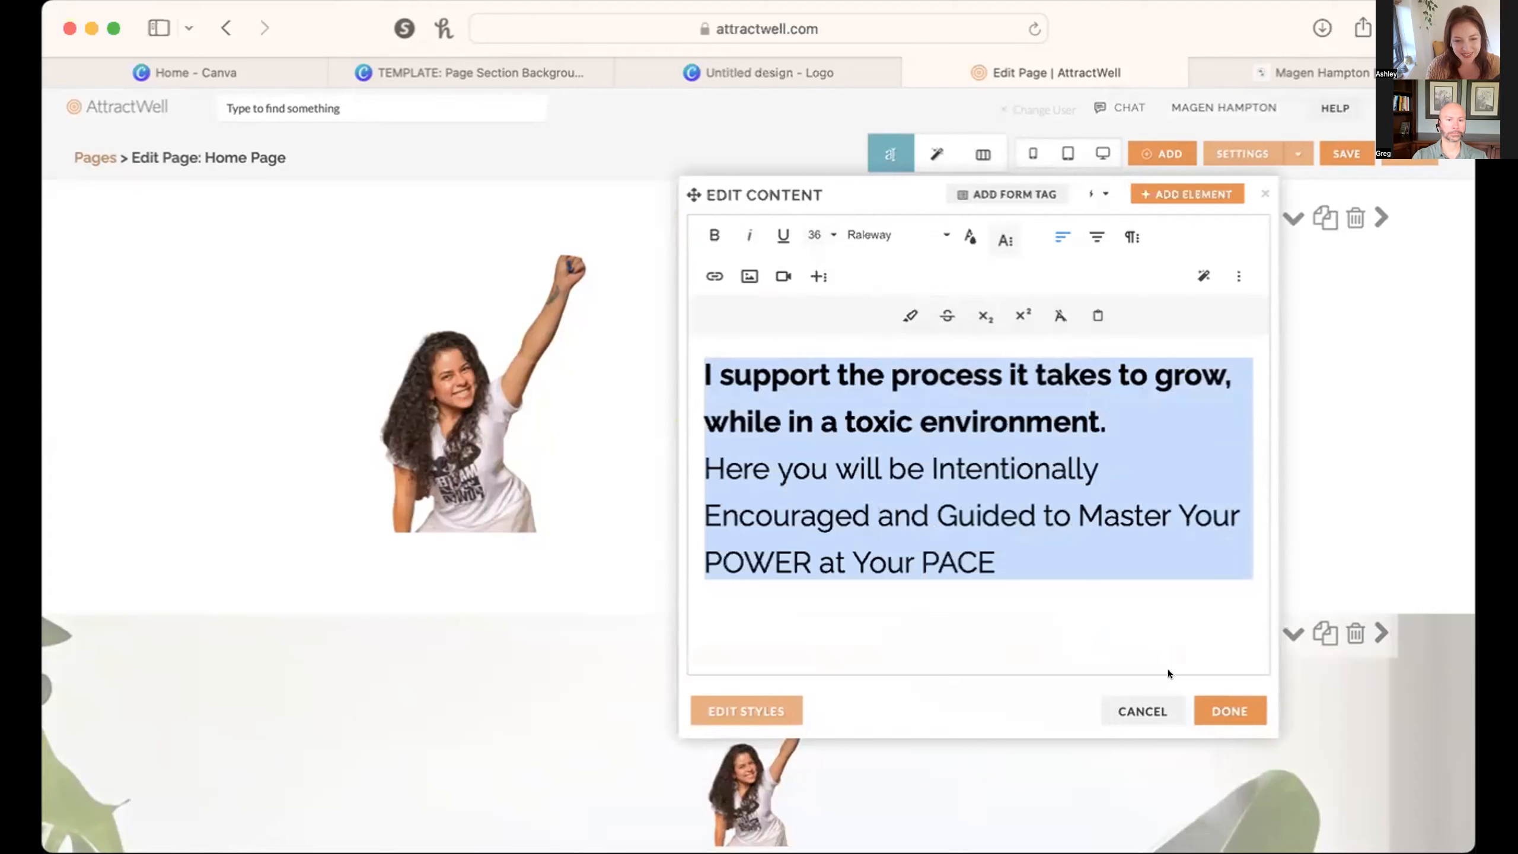
pyautogui.click(1219, 710)
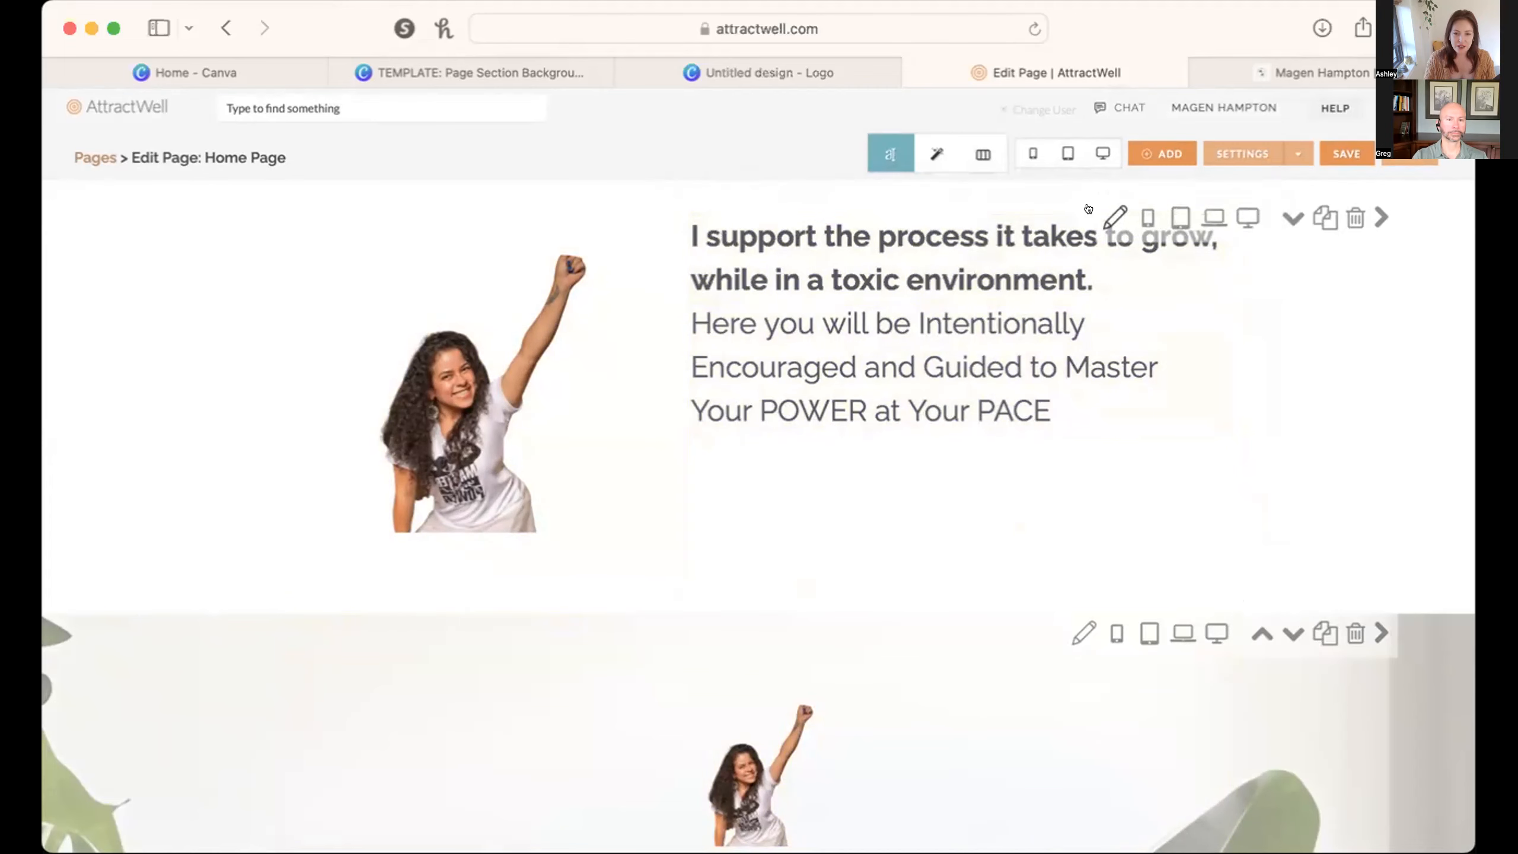
# Step: Give the new hero section the stored potted-plants background image and shift its vertical position to about the centre
pyautogui.click(1114, 216)
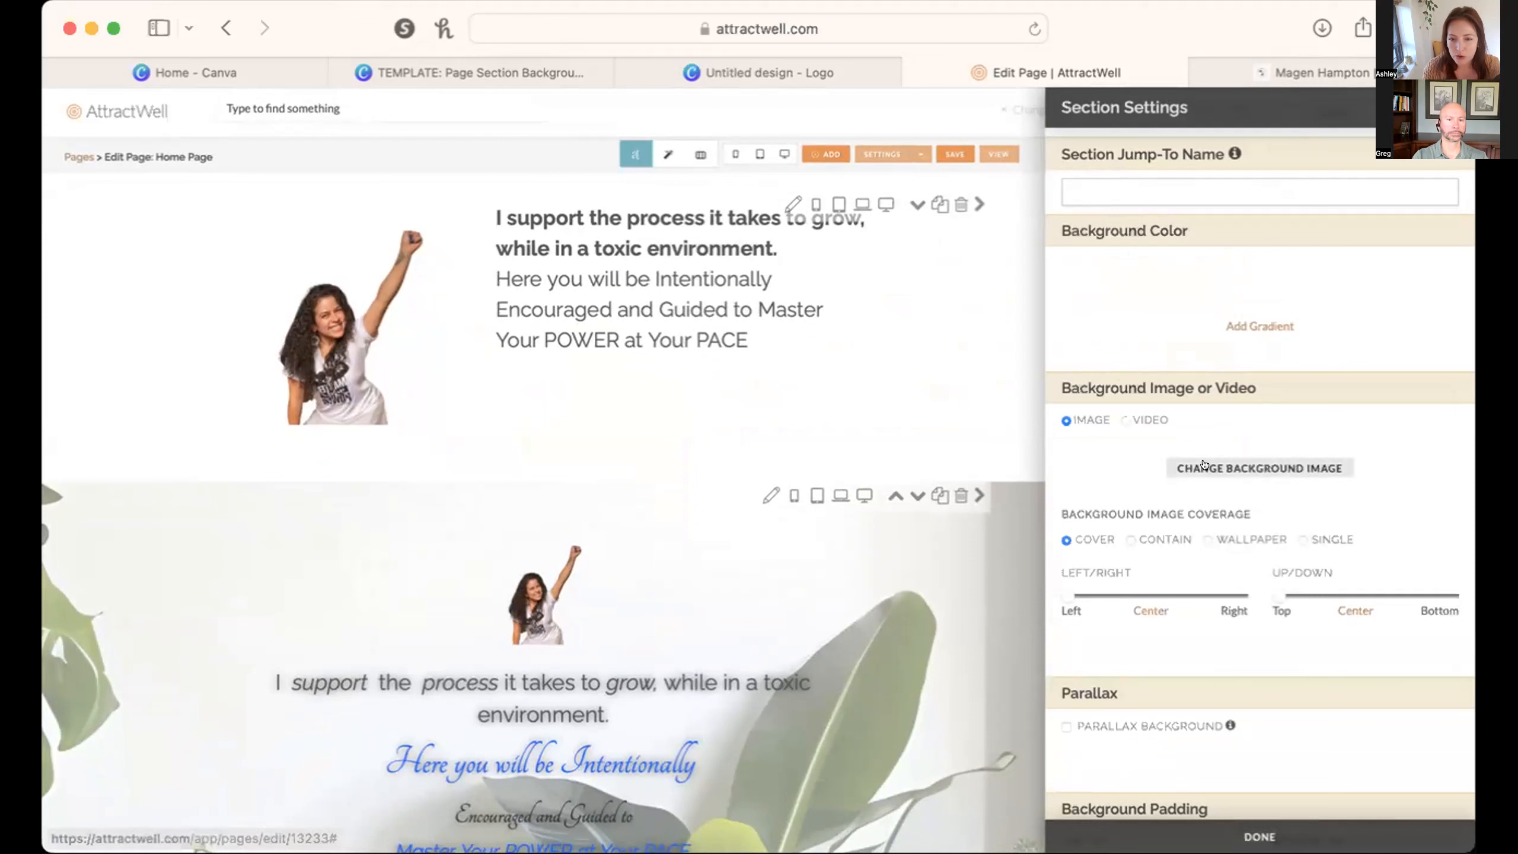
pyautogui.click(1259, 467)
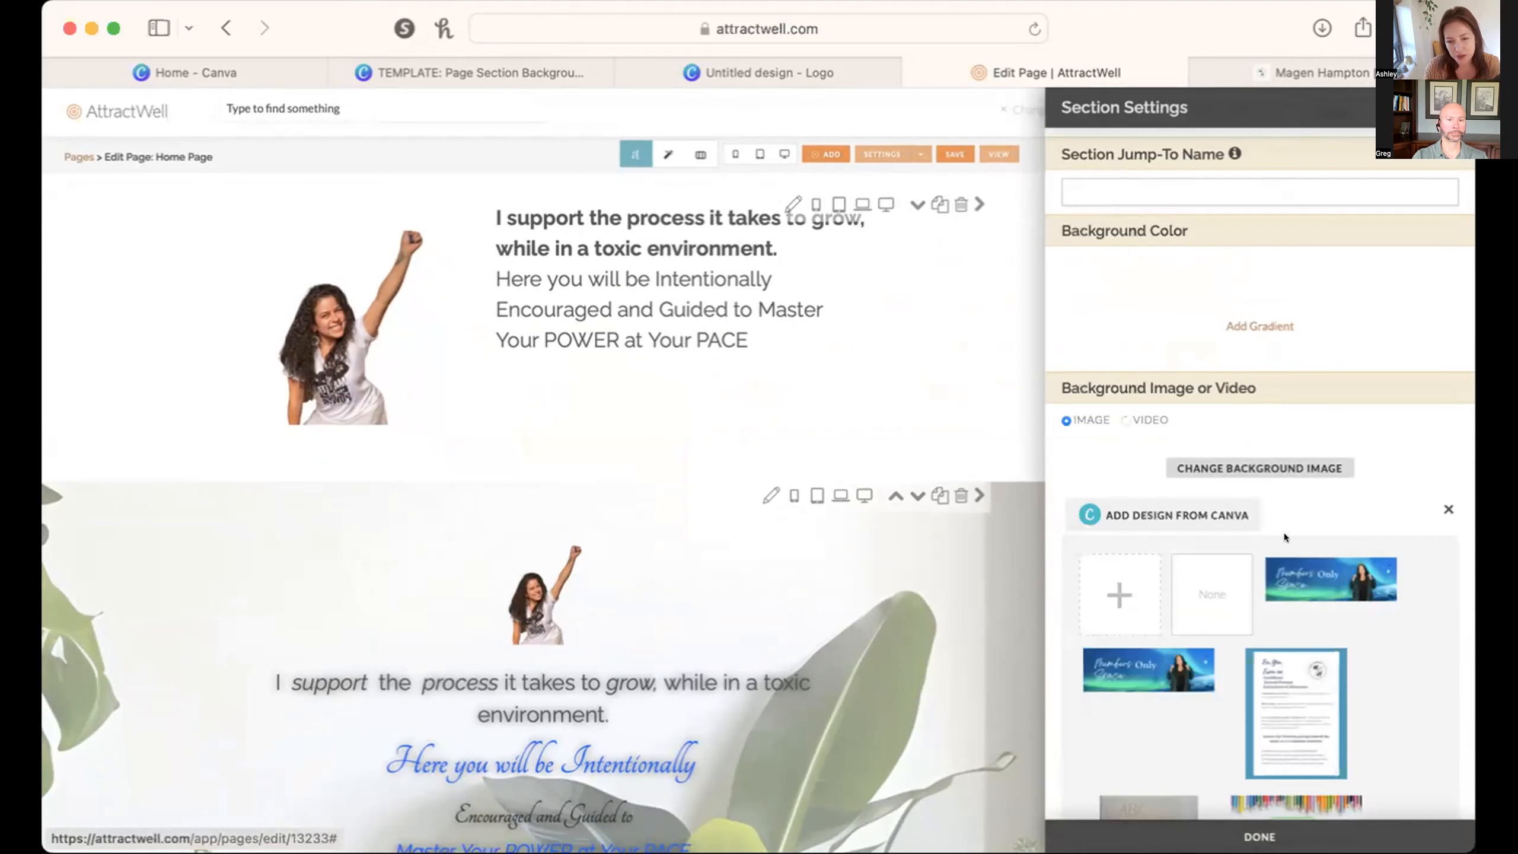
pyautogui.scroll(-5, 1284, 658)
pyautogui.scroll(-5, 1311, 660)
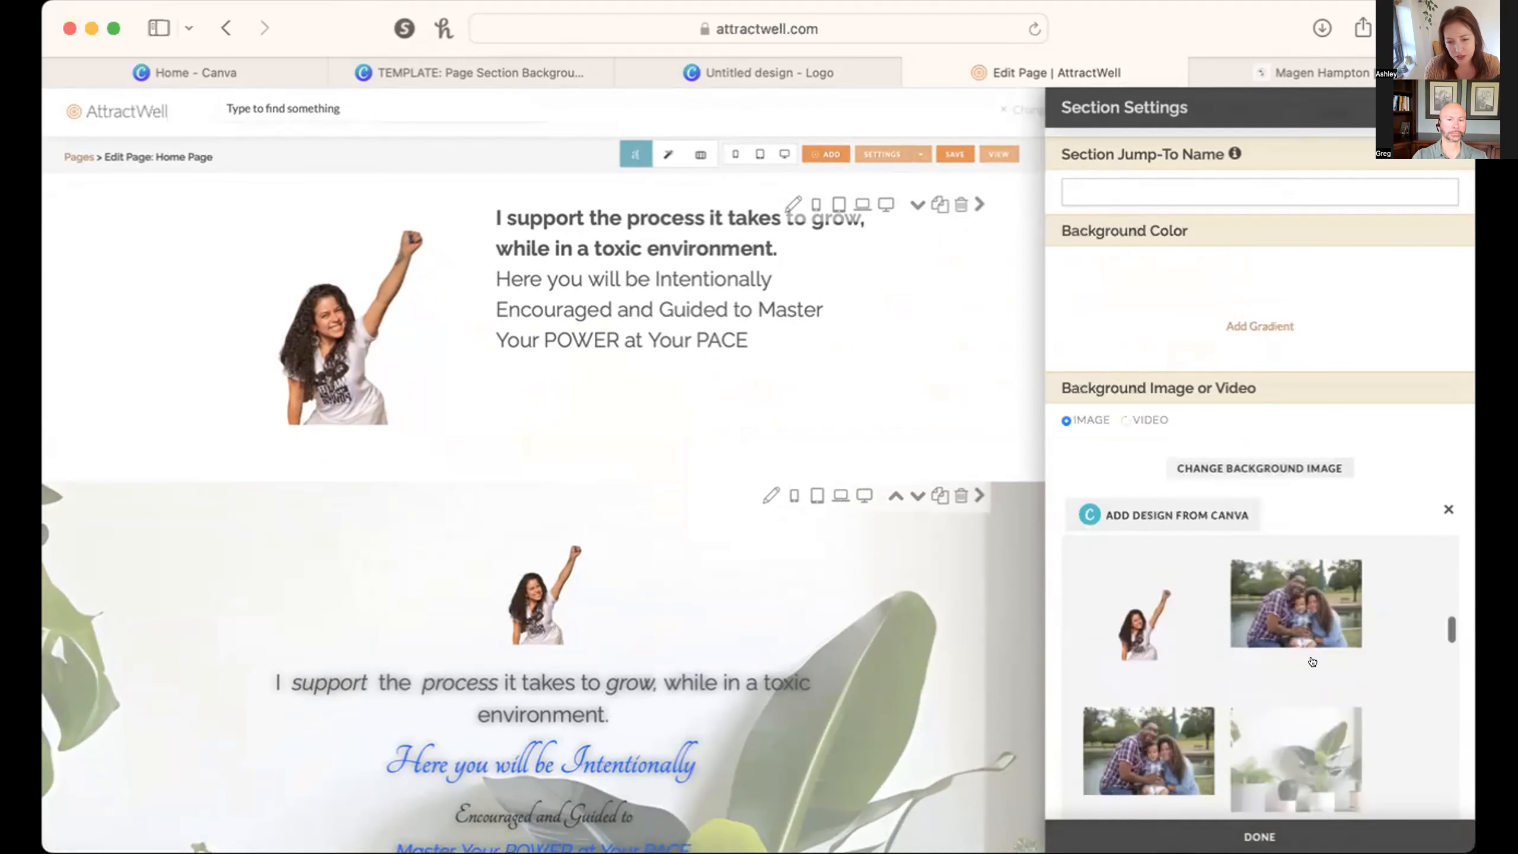
pyautogui.click(1263, 626)
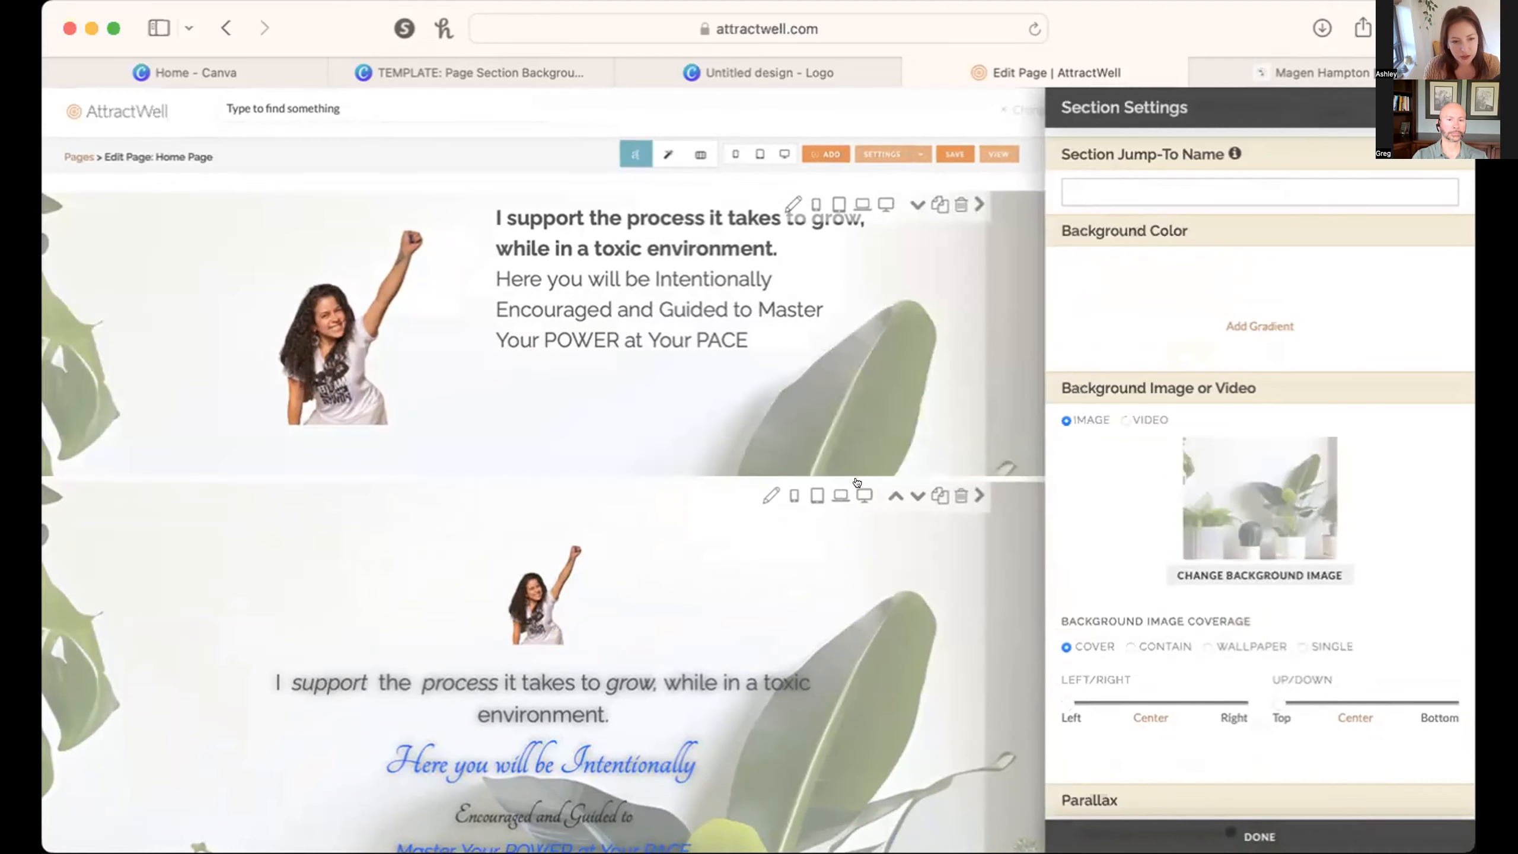
pyautogui.moveTo(1273, 695); pyautogui.dragTo(1374, 695)
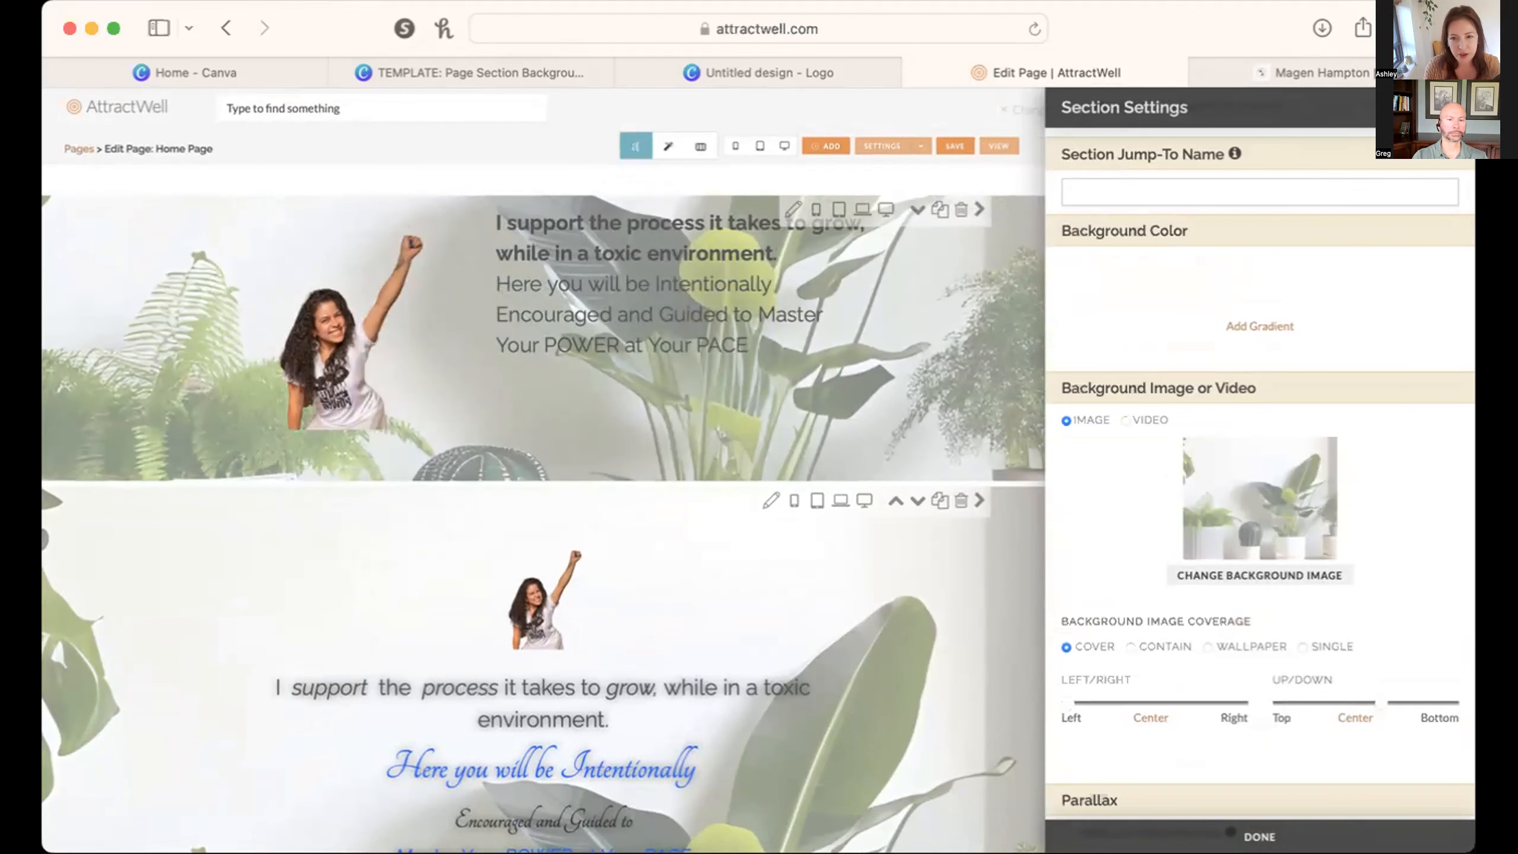
pyautogui.click(1230, 831)
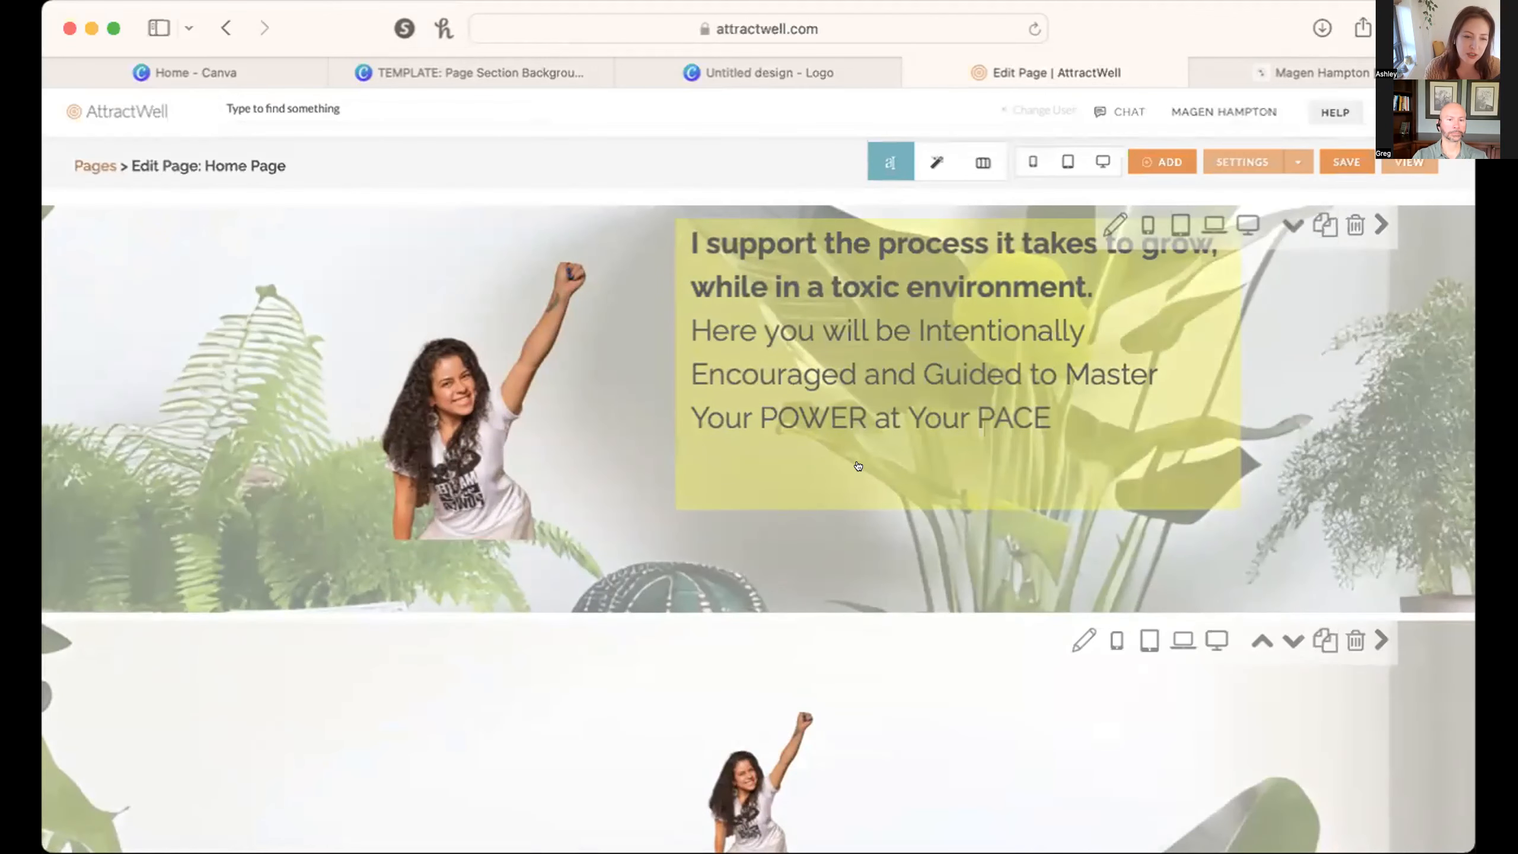
# Step: Open the hero text block's element styles and raise its background opacity to about 70 percent
pyautogui.click(858, 465)
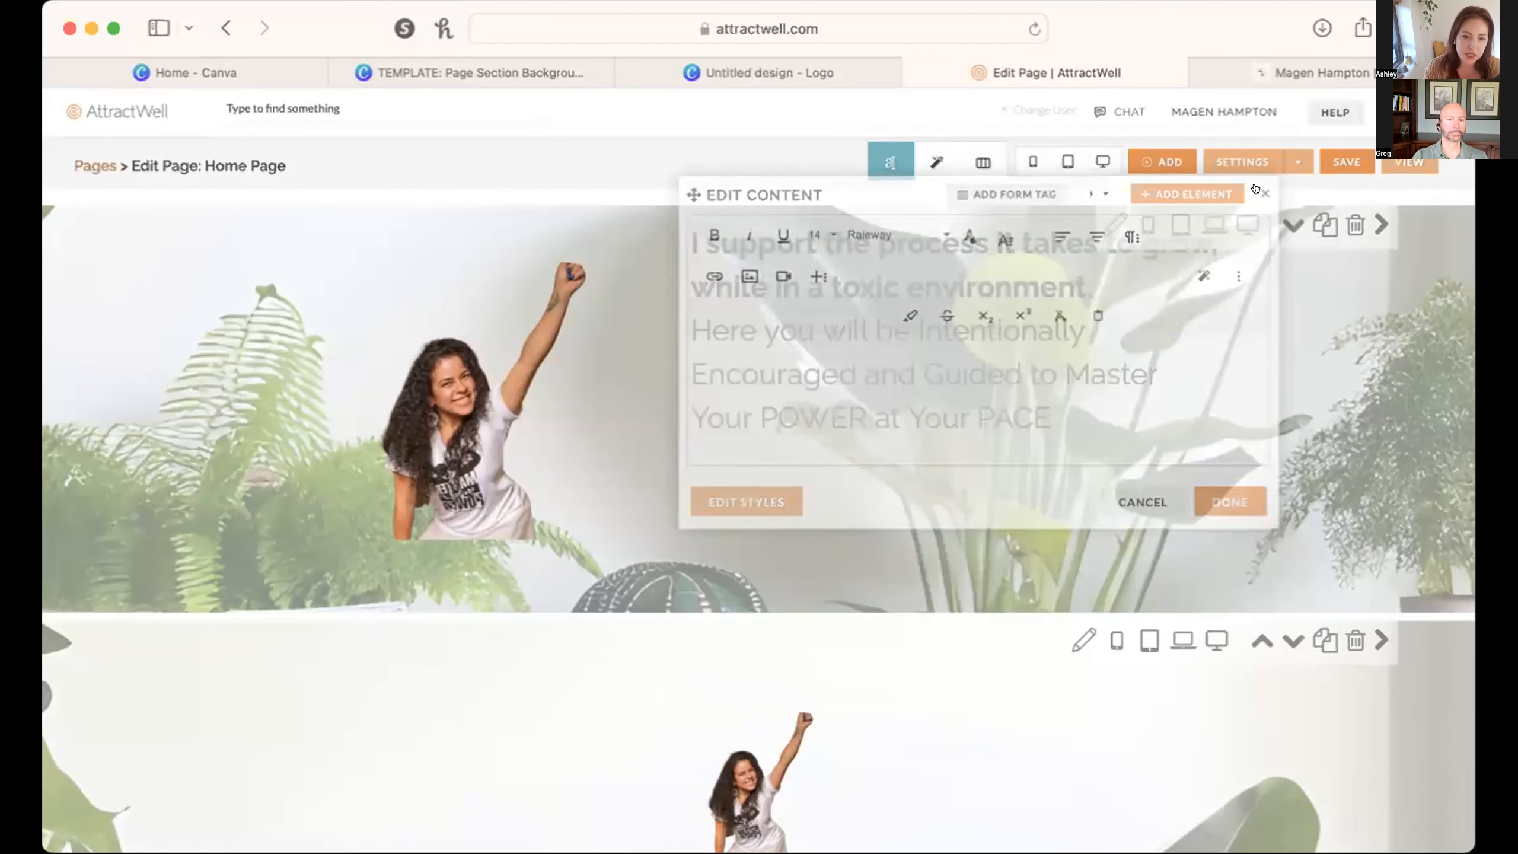
pyautogui.click(1265, 193)
pyautogui.click(930, 154)
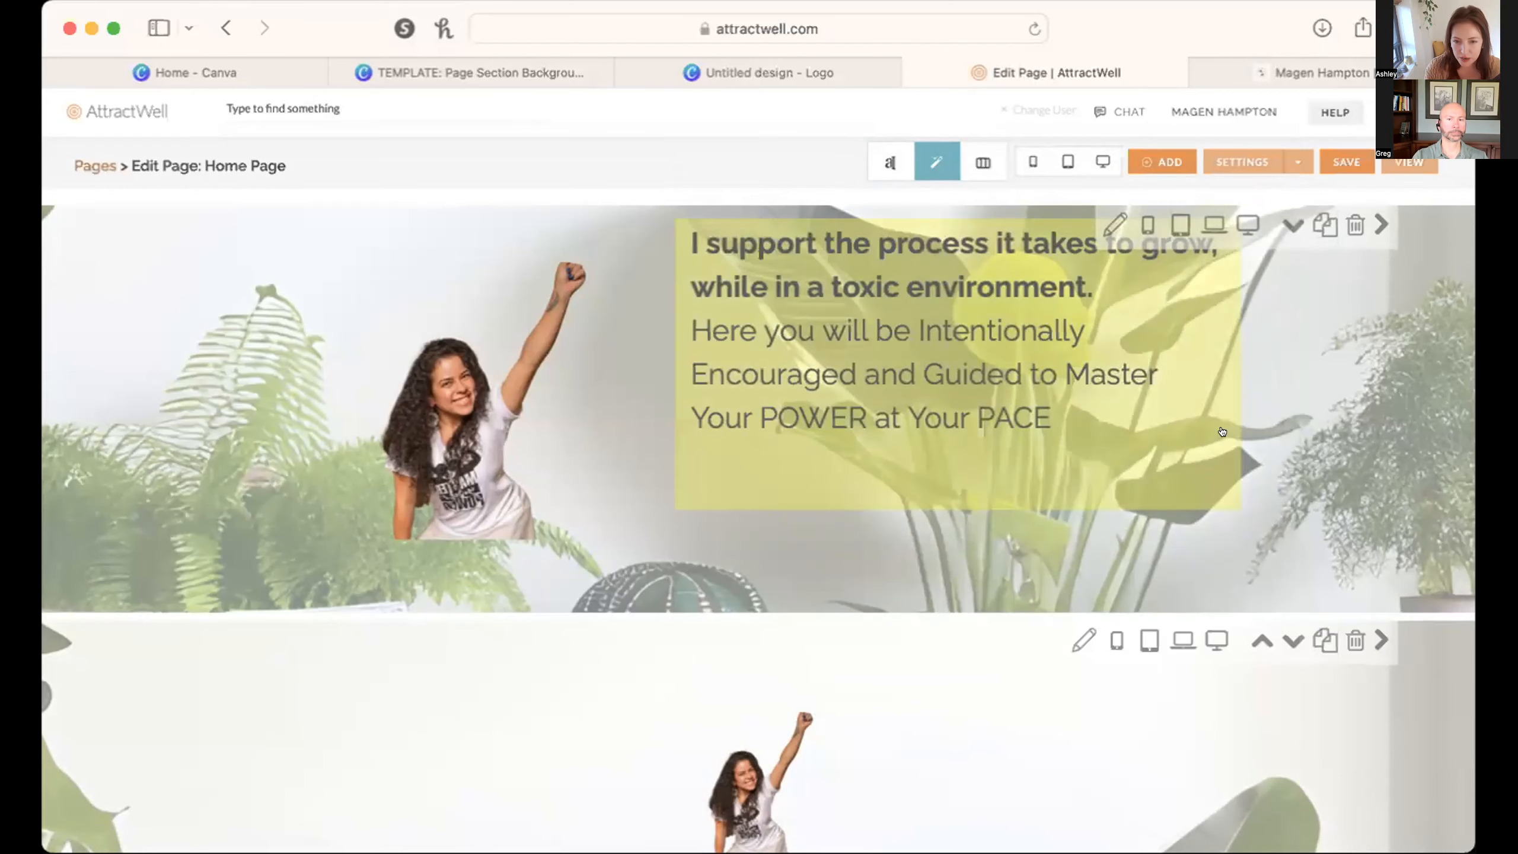
pyautogui.click(1227, 425)
pyautogui.moveTo(1062, 372); pyautogui.dragTo(1320, 371)
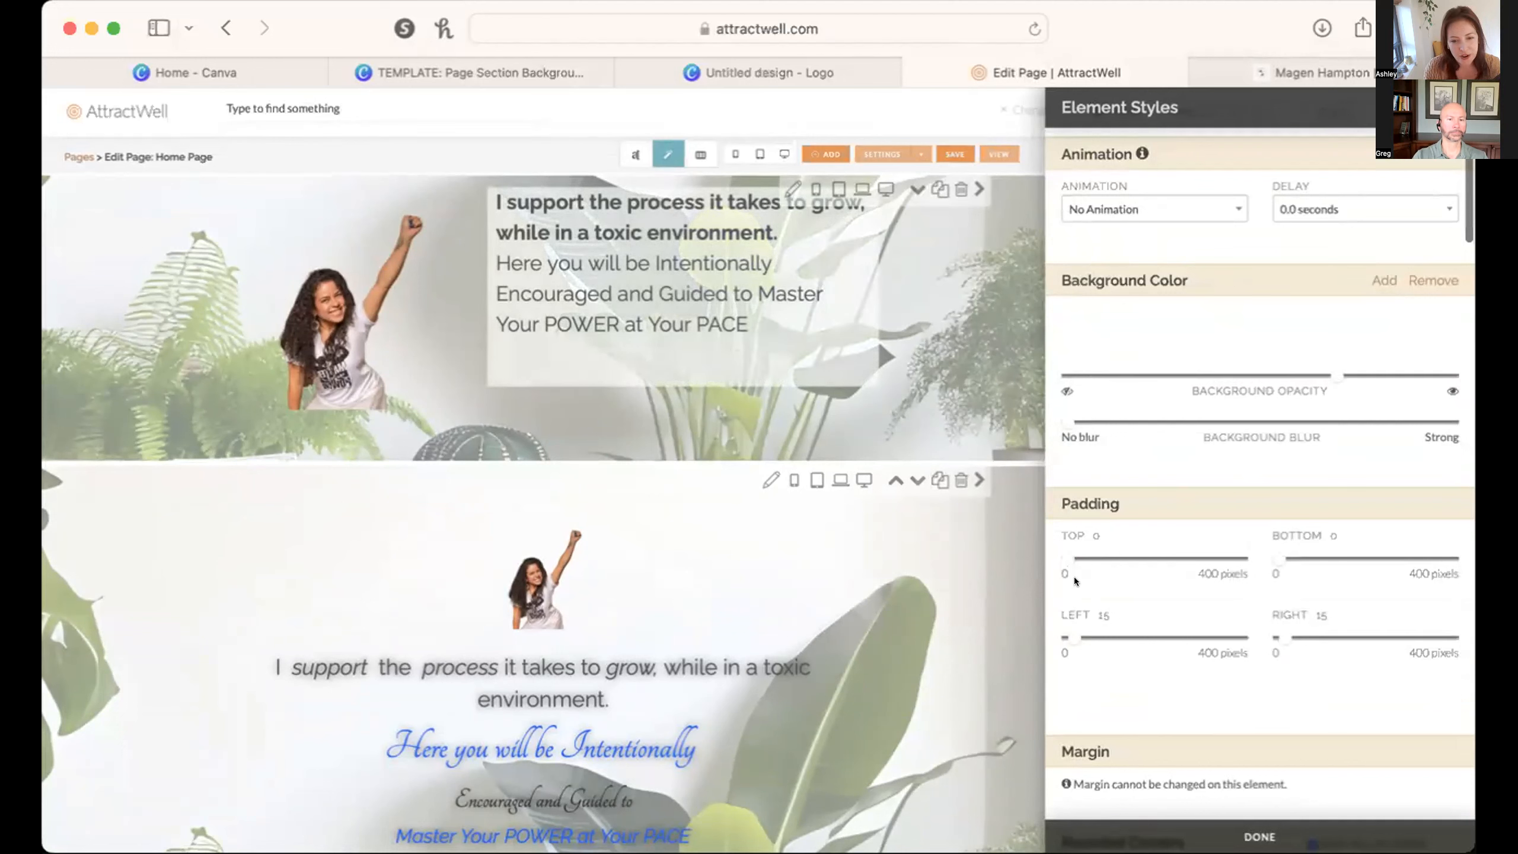
# Step: Set the hero text block's padding to 40 at the top, 43 on the left and 37 on the right
pyautogui.moveTo(1063, 564); pyautogui.dragTo(1079, 564)
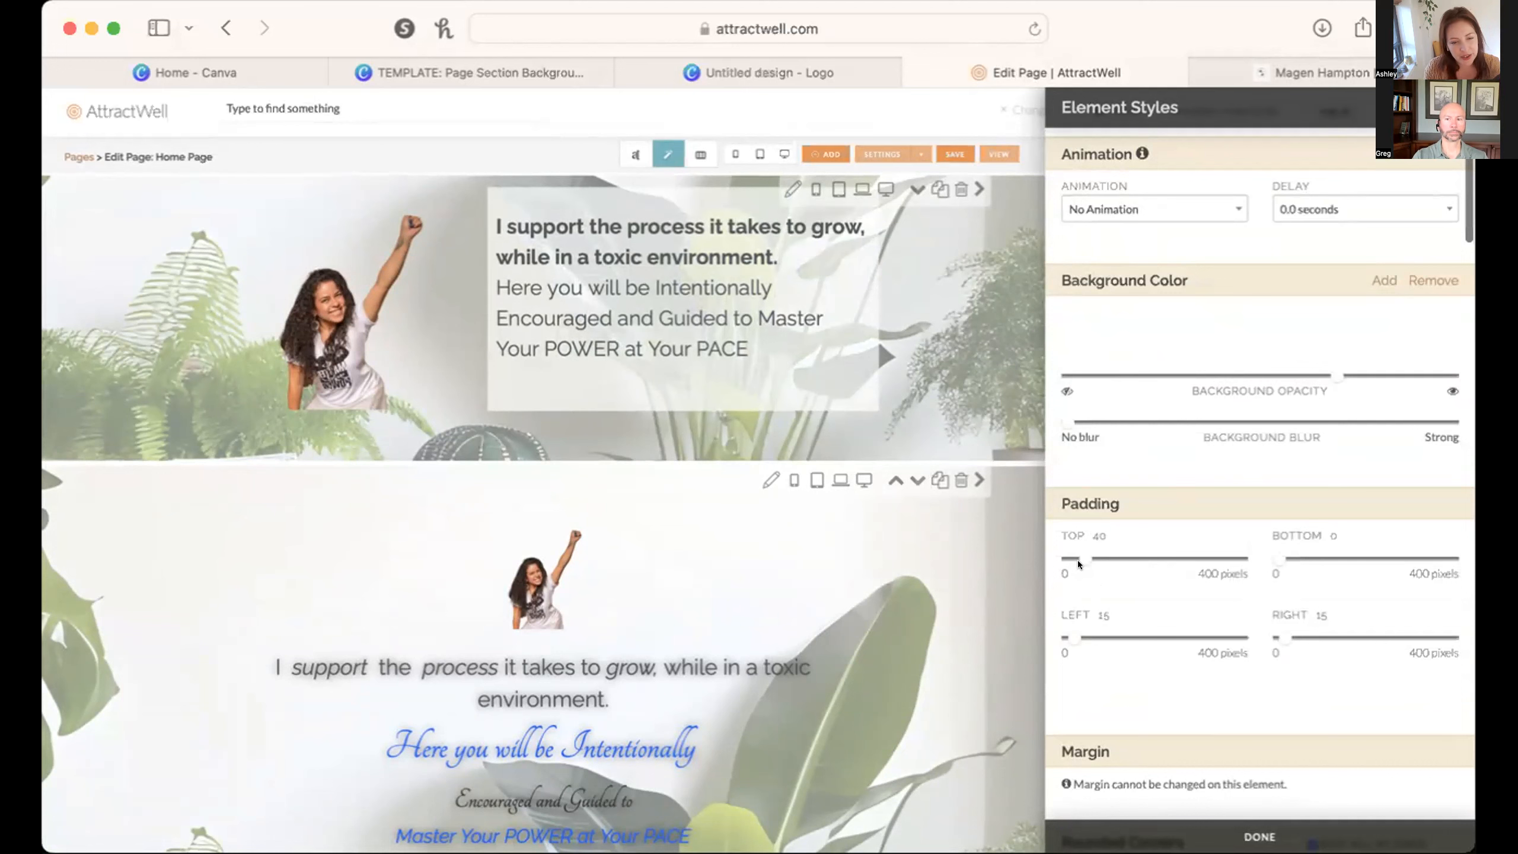
pyautogui.moveTo(1058, 634); pyautogui.dragTo(1077, 631)
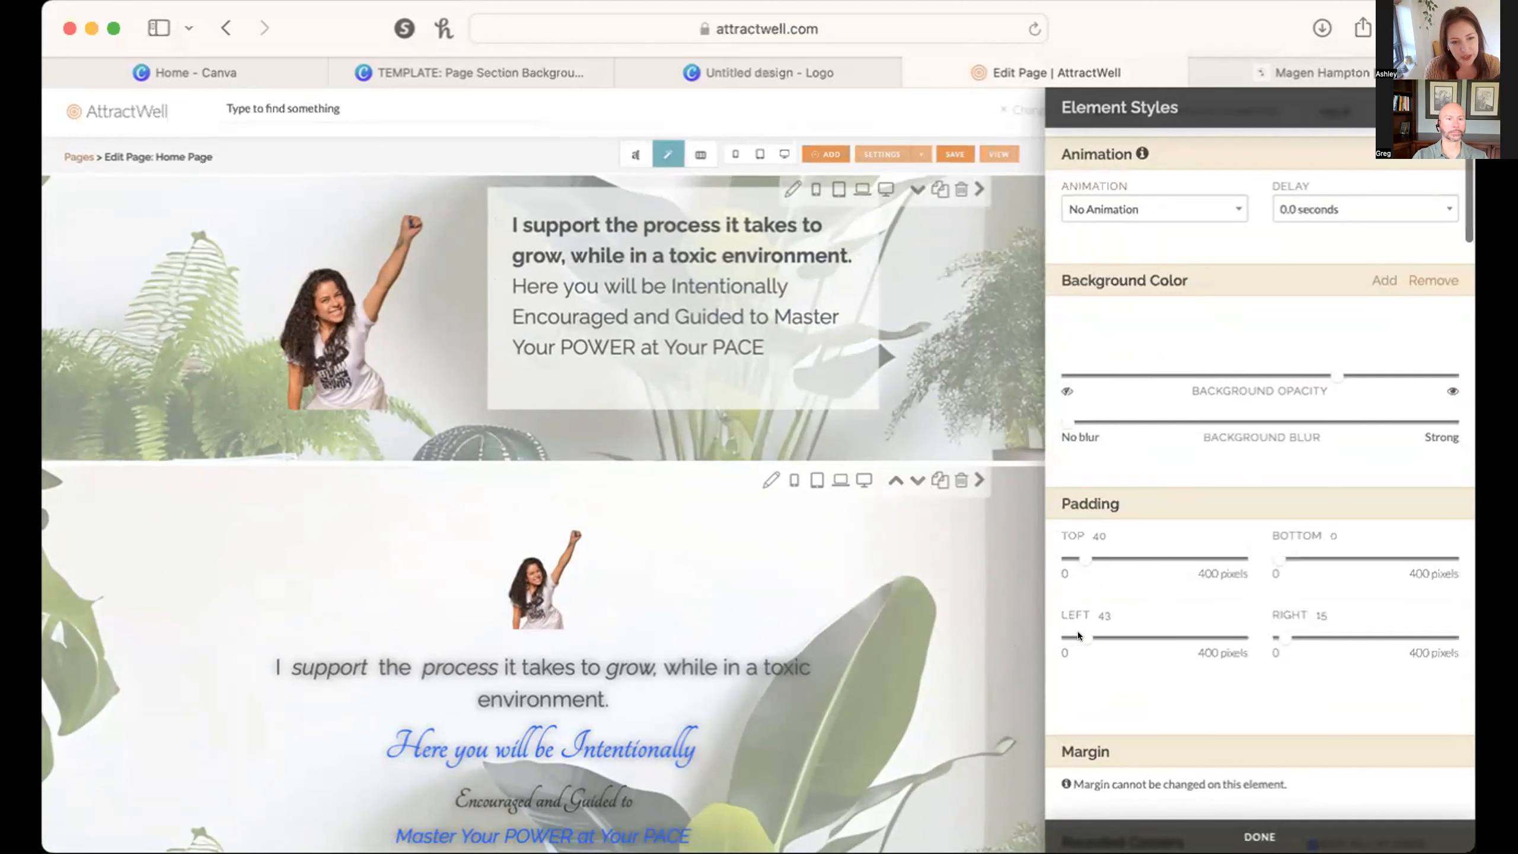
pyautogui.moveTo(1272, 637); pyautogui.dragTo(1274, 636)
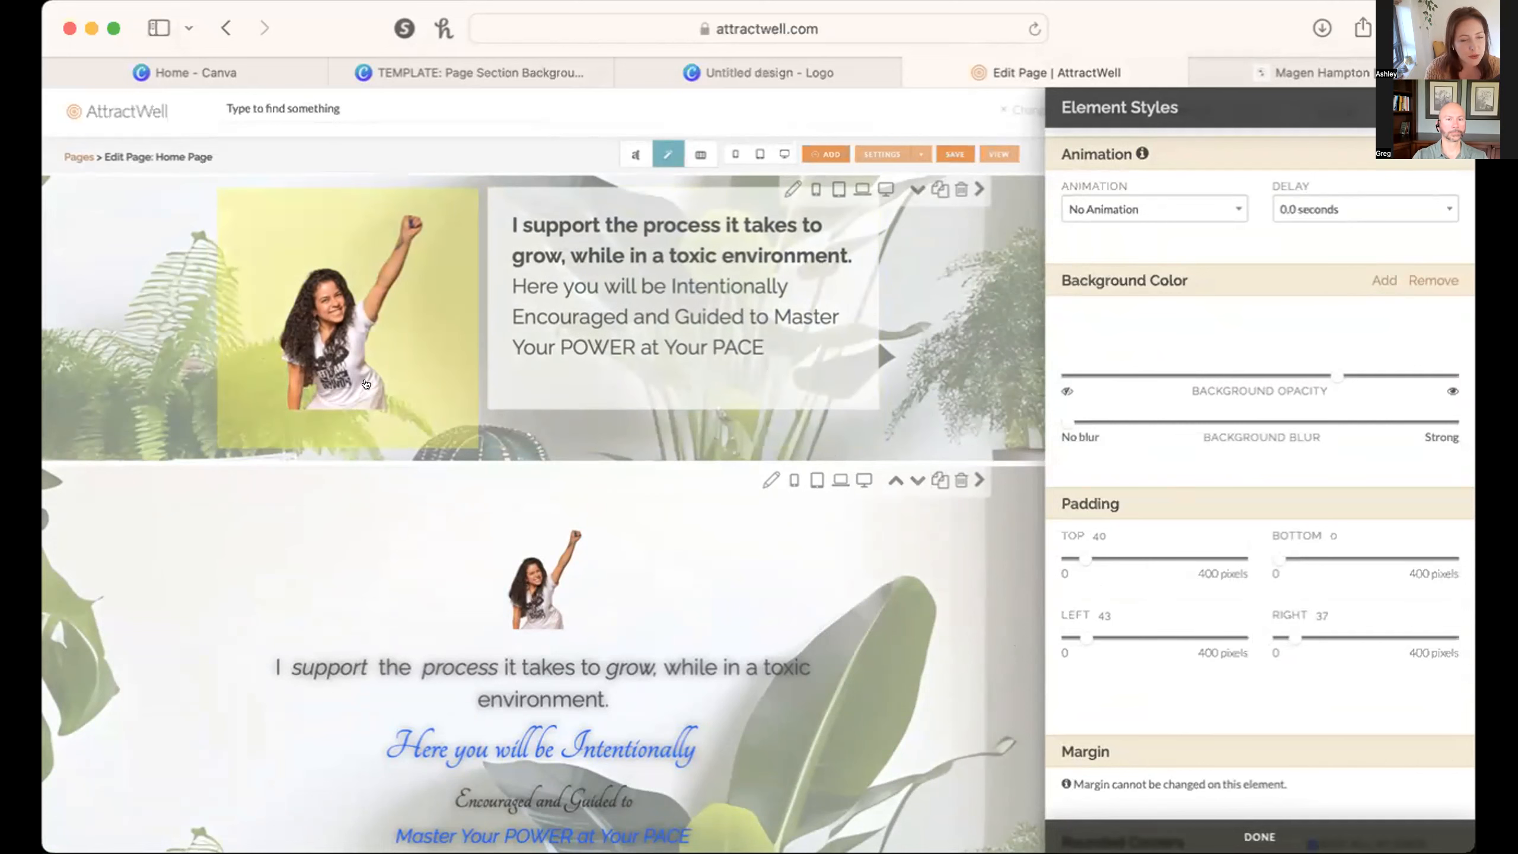
# Step: Set the new hero section's top and bottom background padding to 0 pixels
pyautogui.click(351, 375)
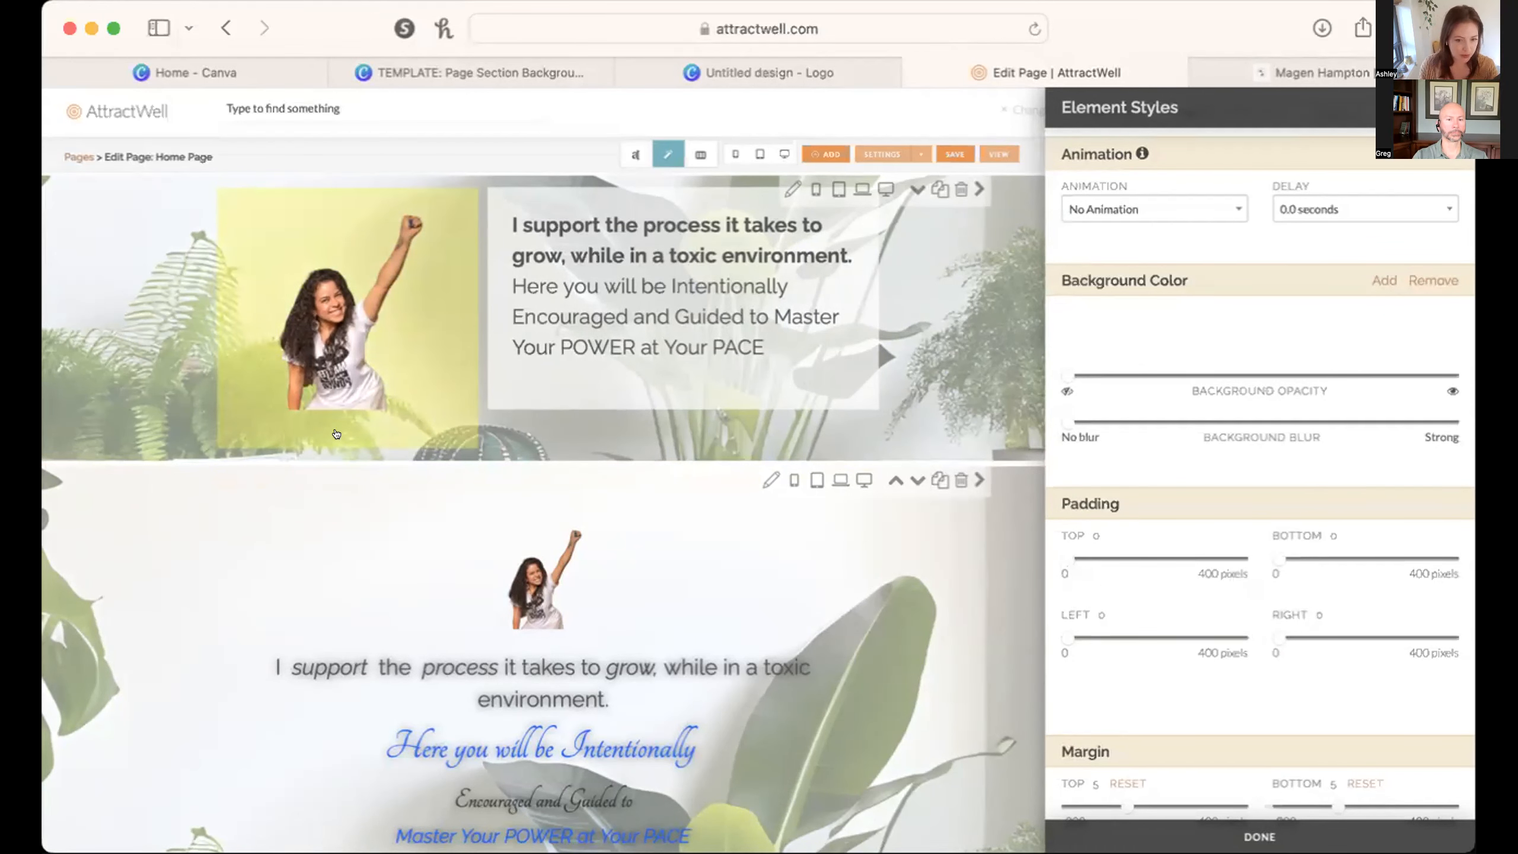
pyautogui.click(783, 187)
pyautogui.scroll(-10, 1195, 582)
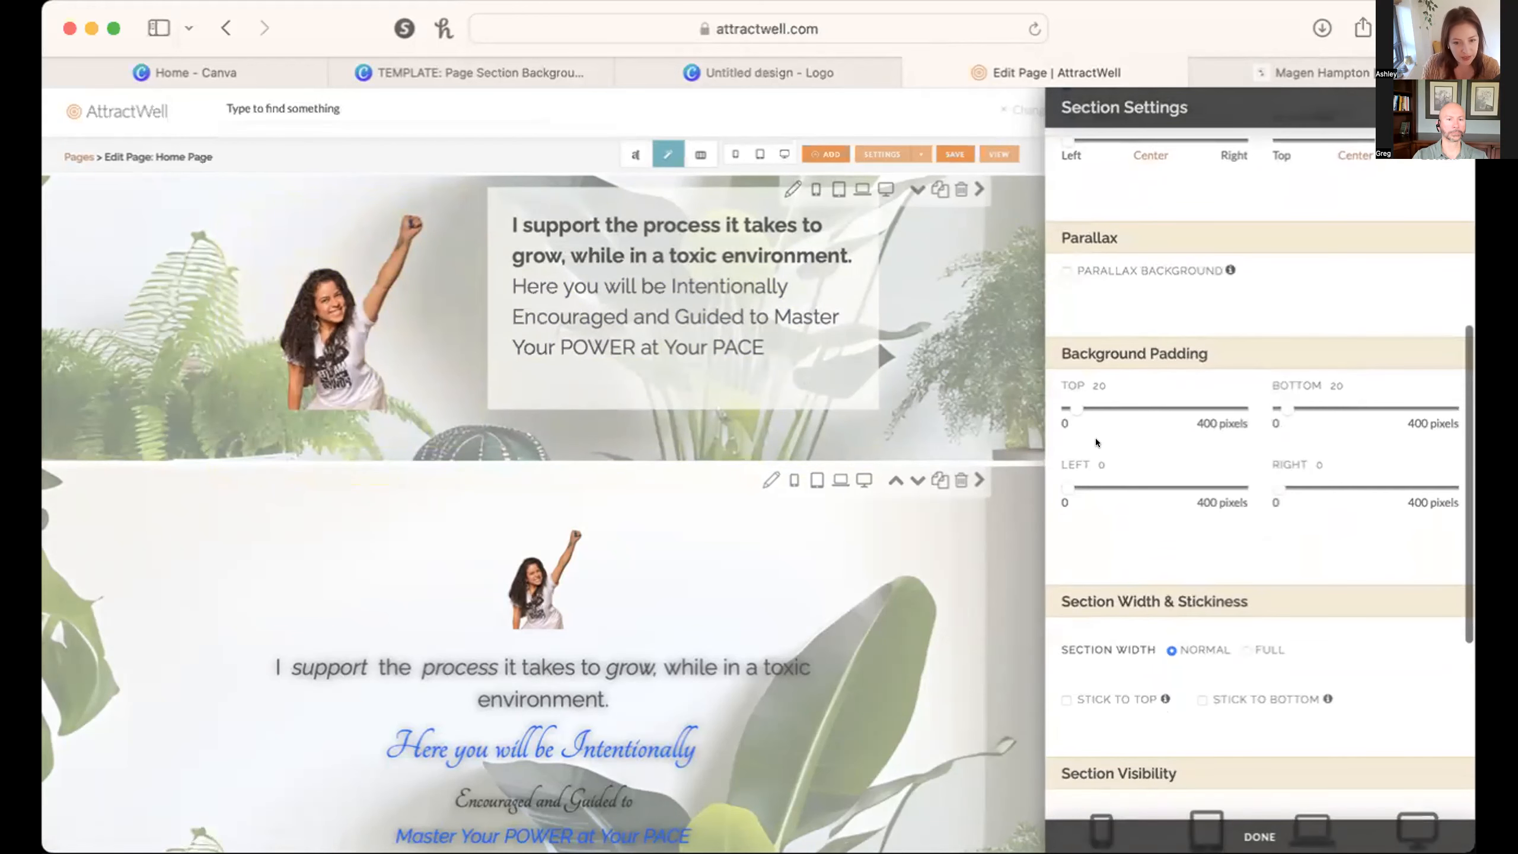
pyautogui.moveTo(1064, 410); pyautogui.dragTo(1038, 408)
pyautogui.moveTo(1286, 405); pyautogui.dragTo(1257, 405)
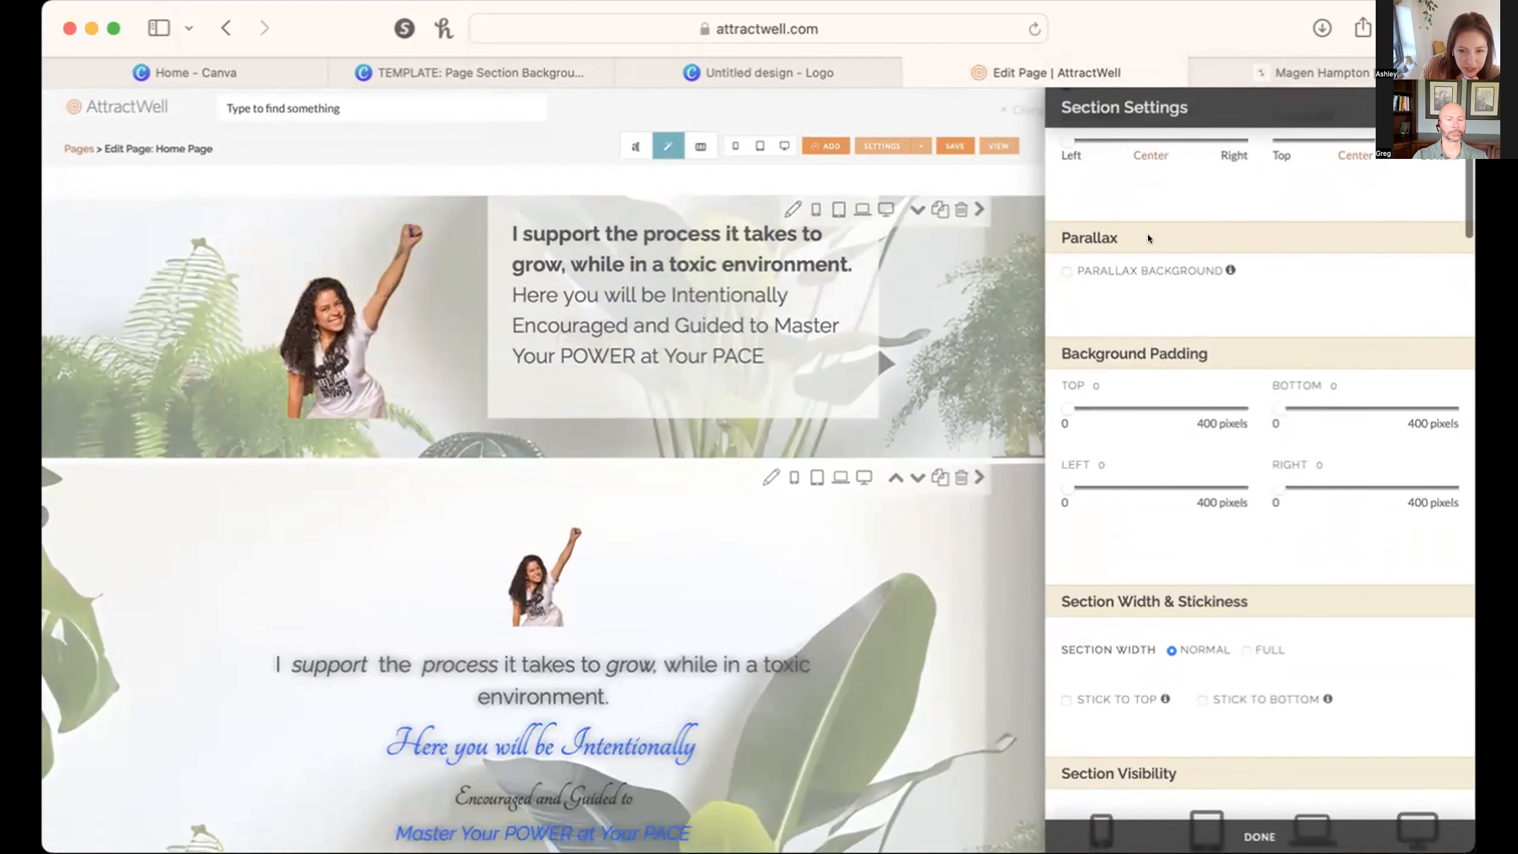
# Step: Remove the potted-plants background image from the hero section by setting its background image to None
pyautogui.scroll(10, 1148, 234)
pyautogui.click(1223, 555)
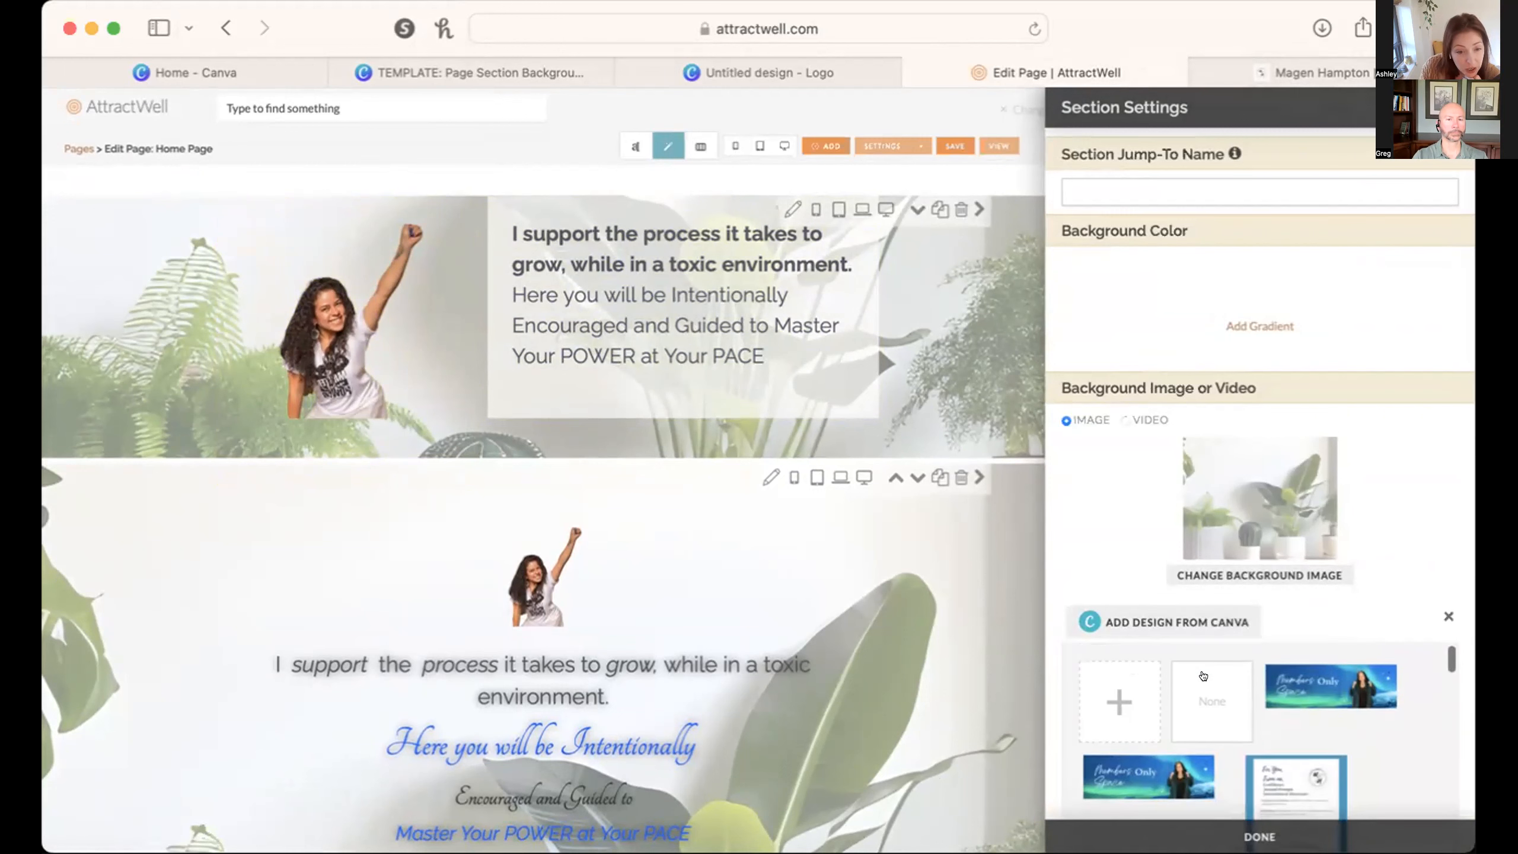
pyautogui.click(1203, 675)
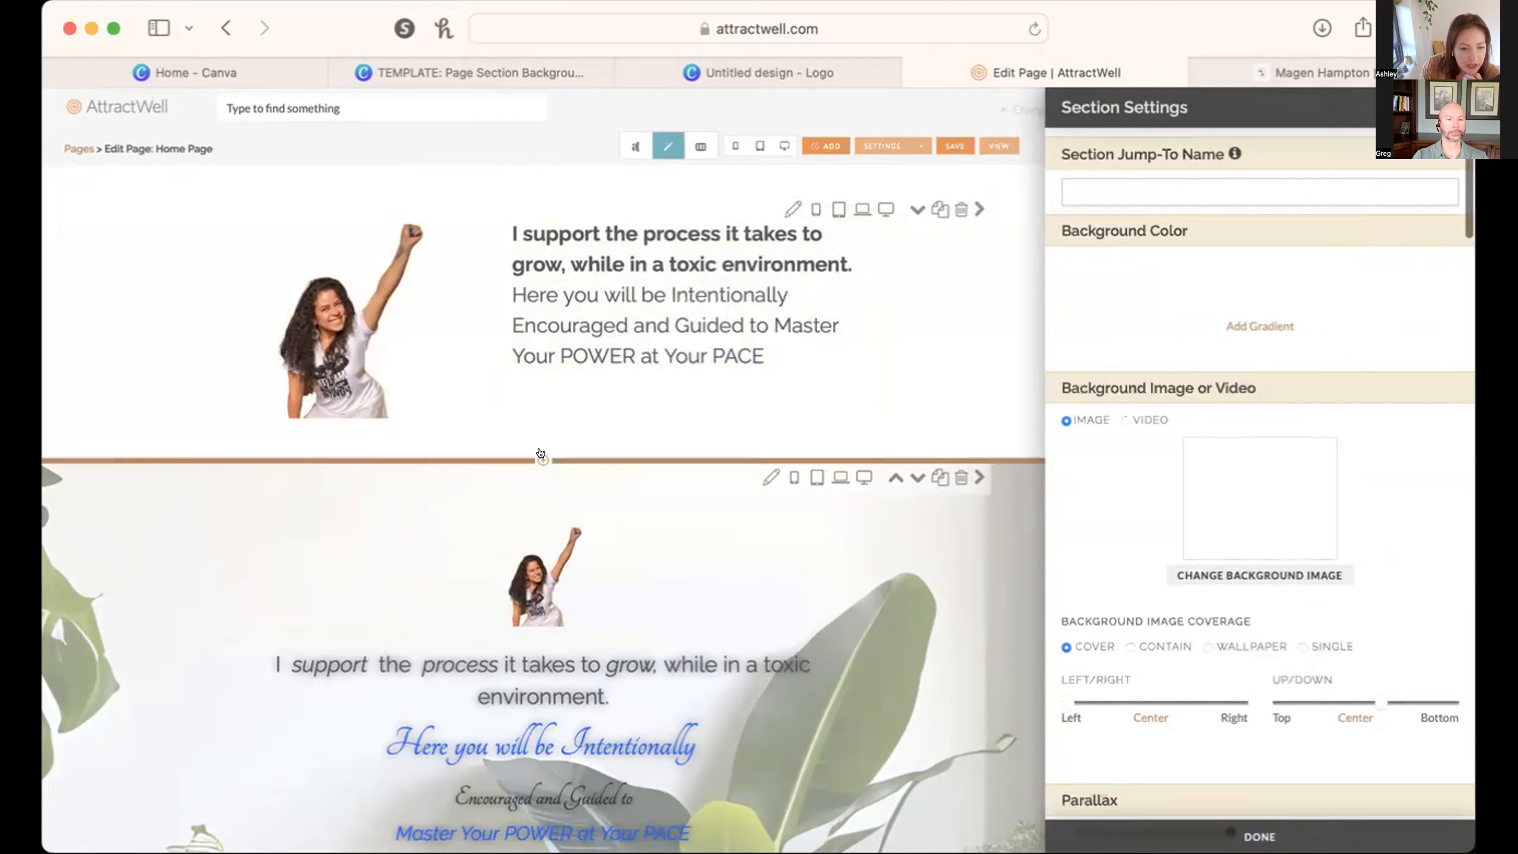
# Step: Add a 1 Column No Header section directly below the hero section and clear its filler text
pyautogui.click(538, 457)
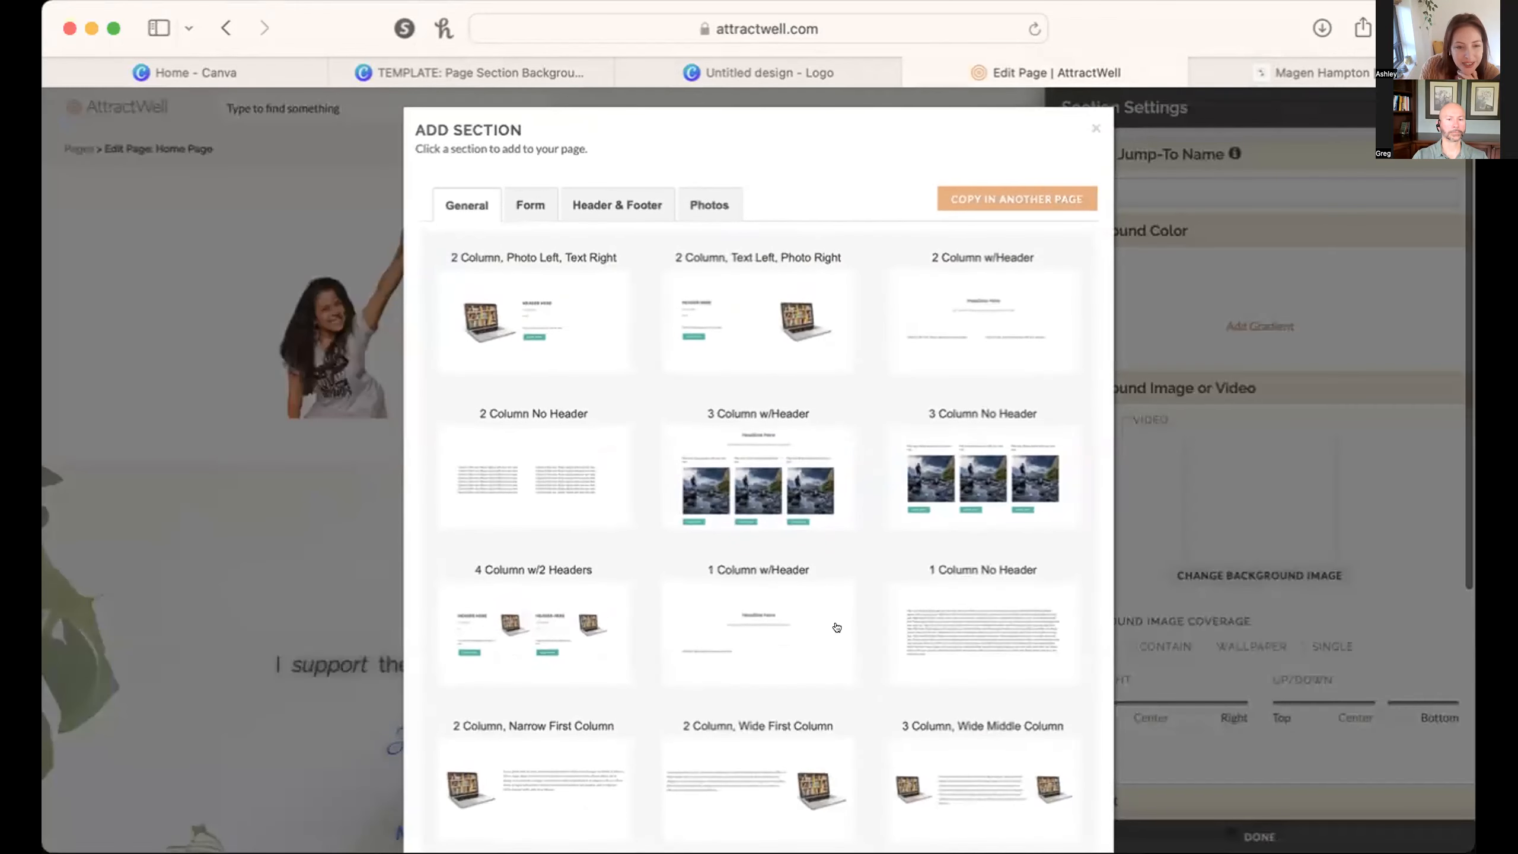
pyautogui.click(983, 625)
pyautogui.click(426, 480)
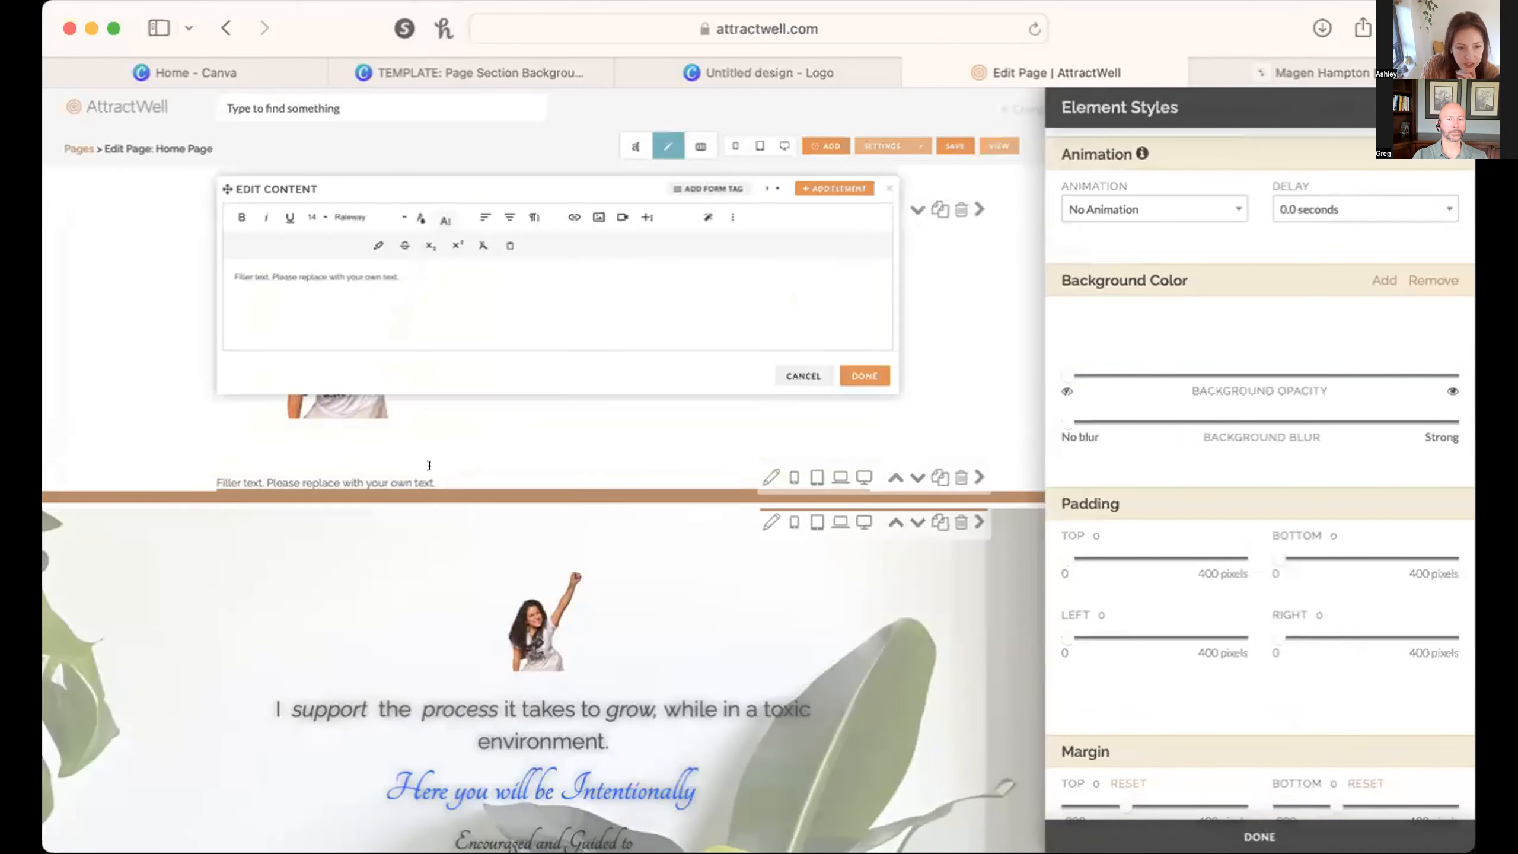
pyautogui.press('super+a')
pyautogui.press('BackSpace')
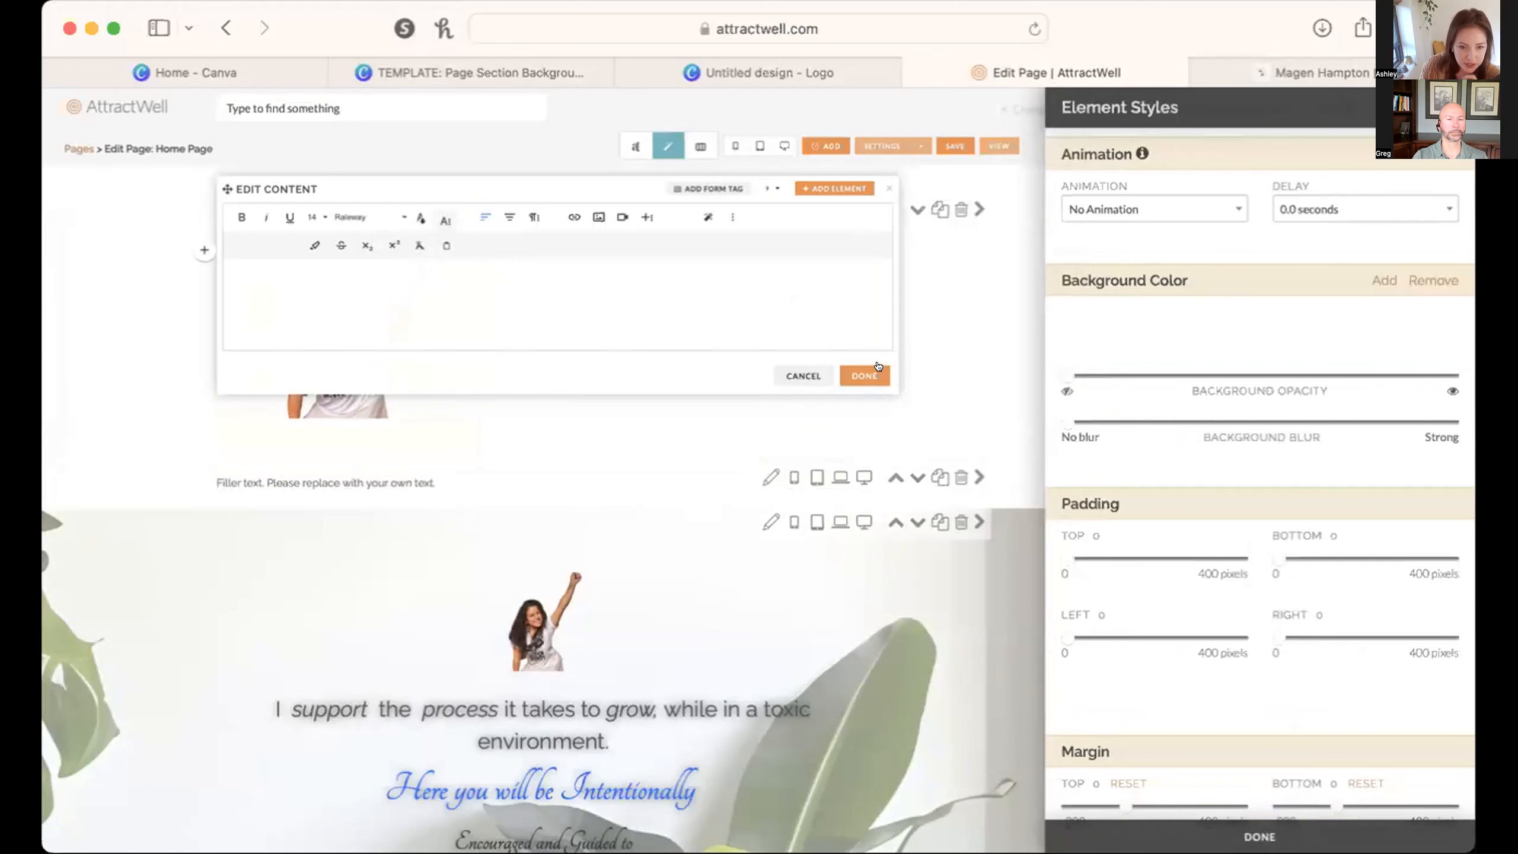
pyautogui.click(876, 369)
# Step: Give the new empty section the stored potted-plants picture as its background image
pyautogui.click(765, 469)
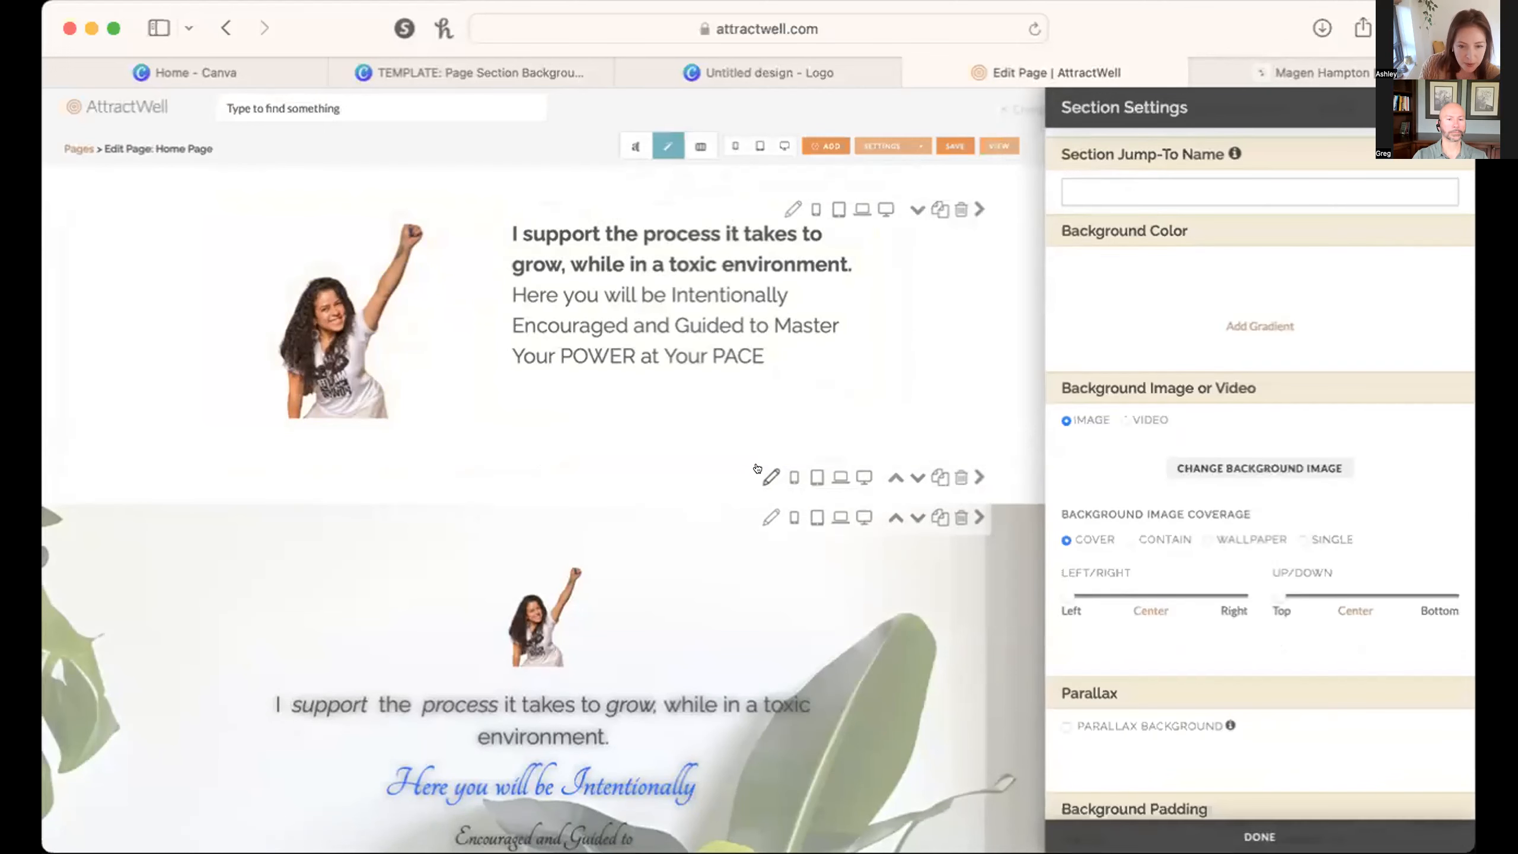
pyautogui.scroll(-10, 1266, 612)
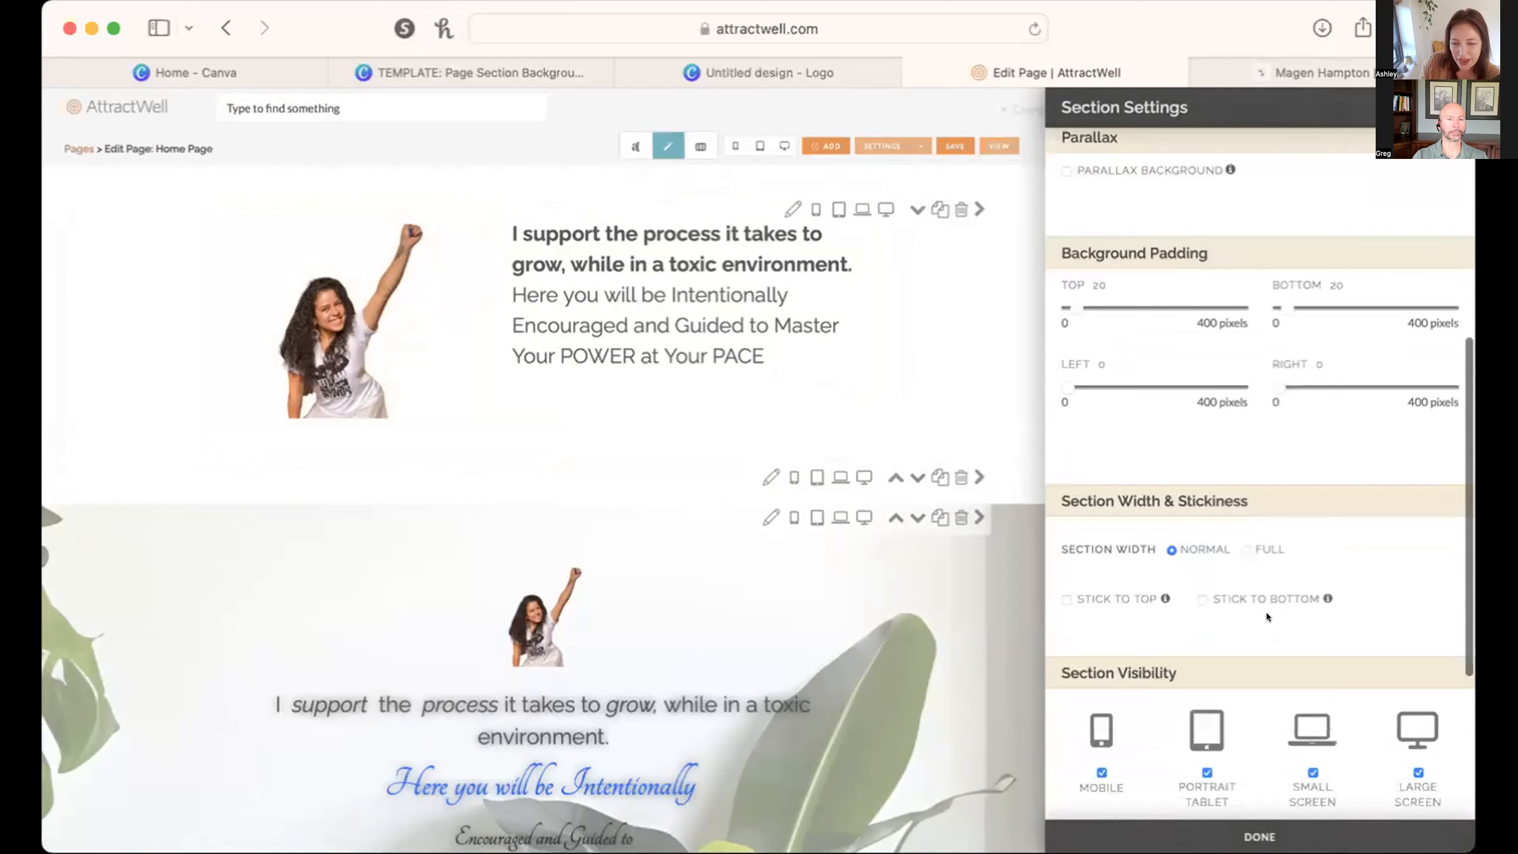
pyautogui.scroll(10, 1266, 612)
pyautogui.click(1238, 472)
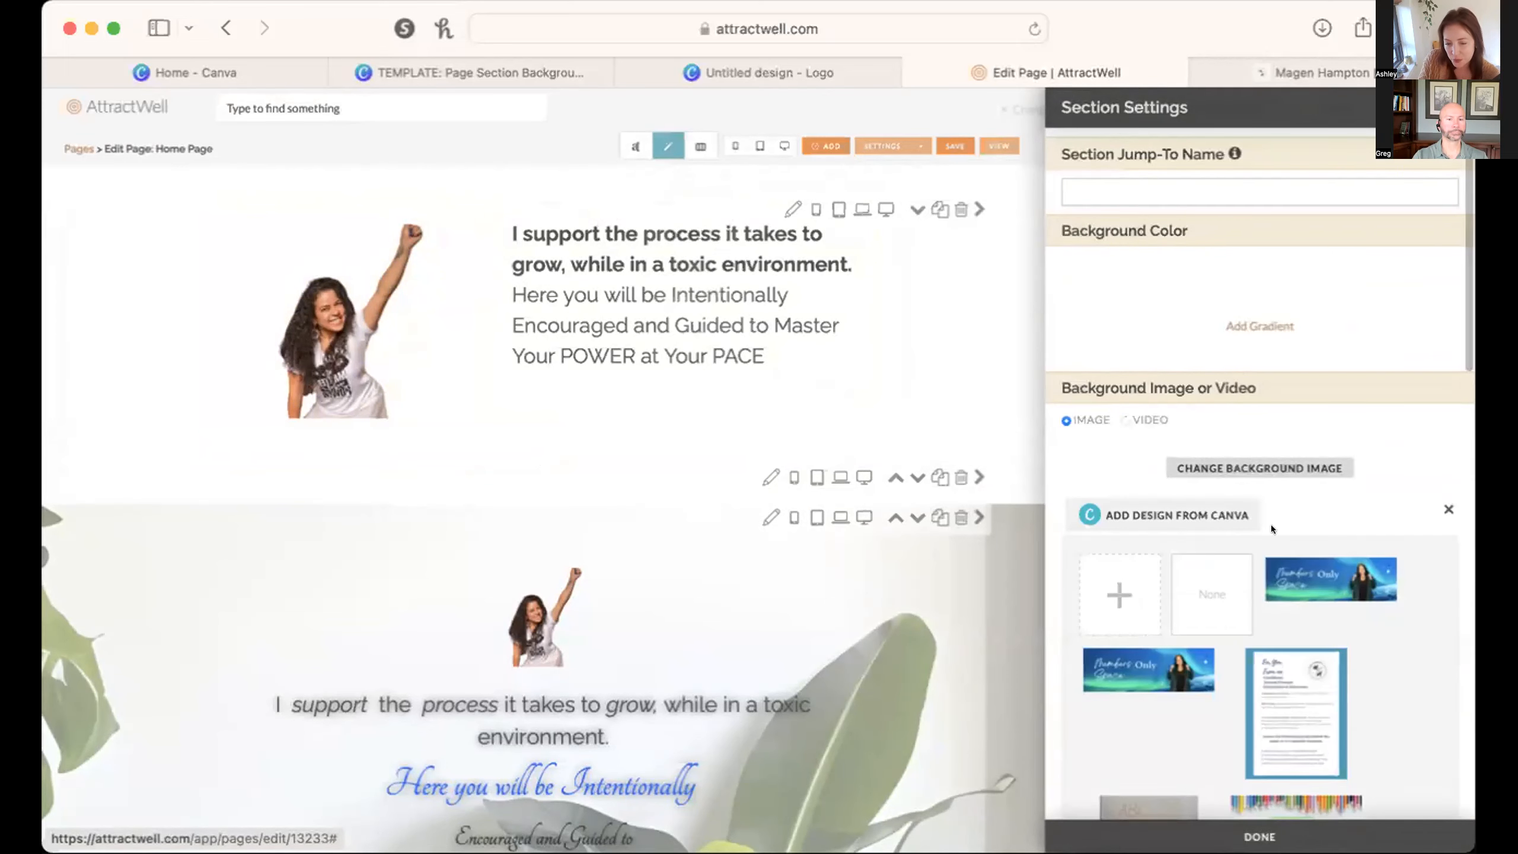
pyautogui.scroll(-5, 1321, 719)
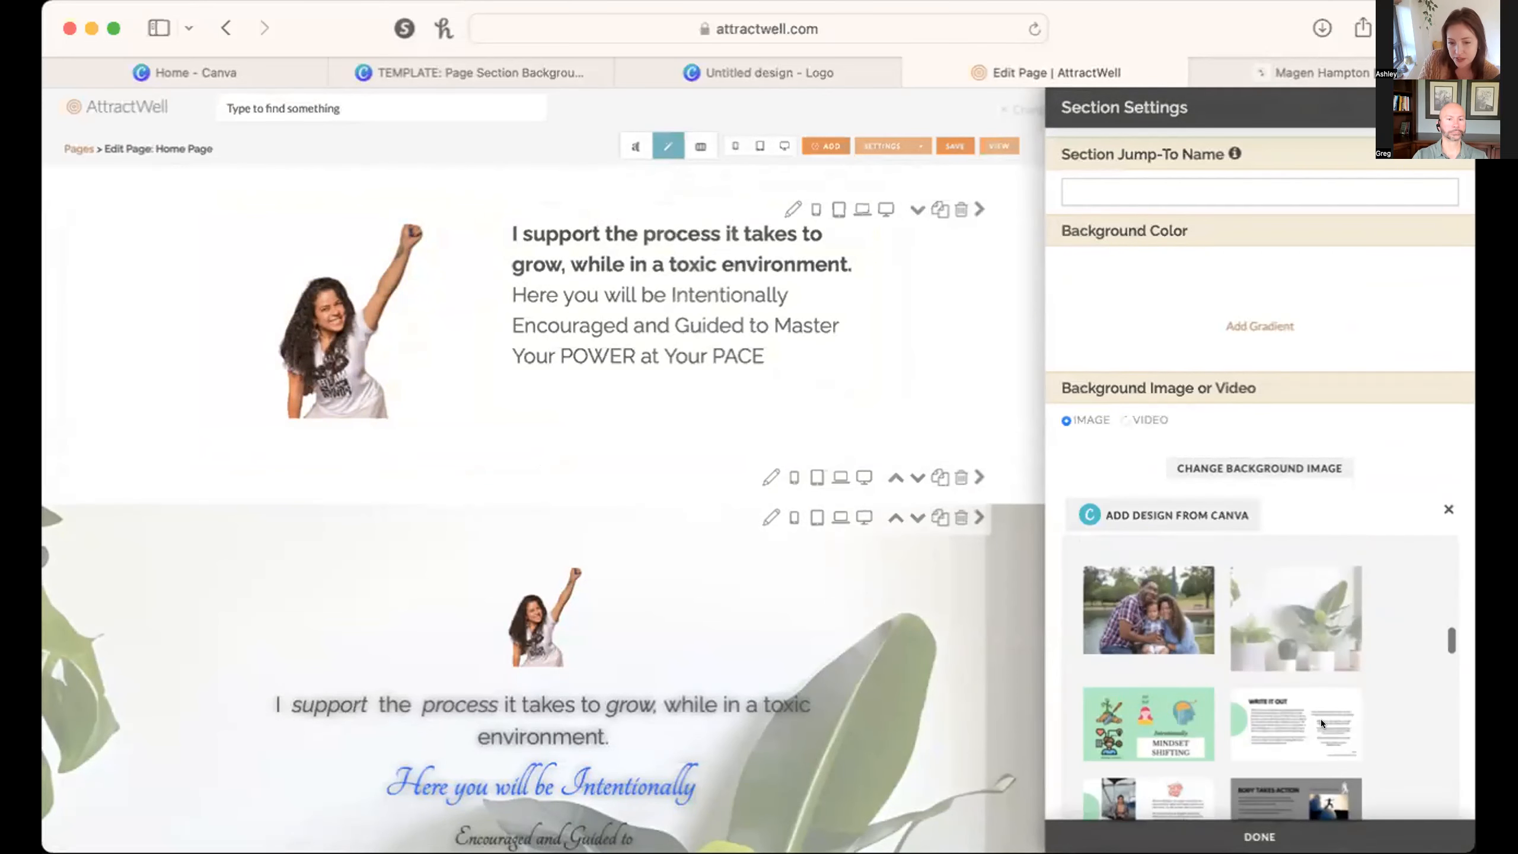
pyautogui.click(1275, 613)
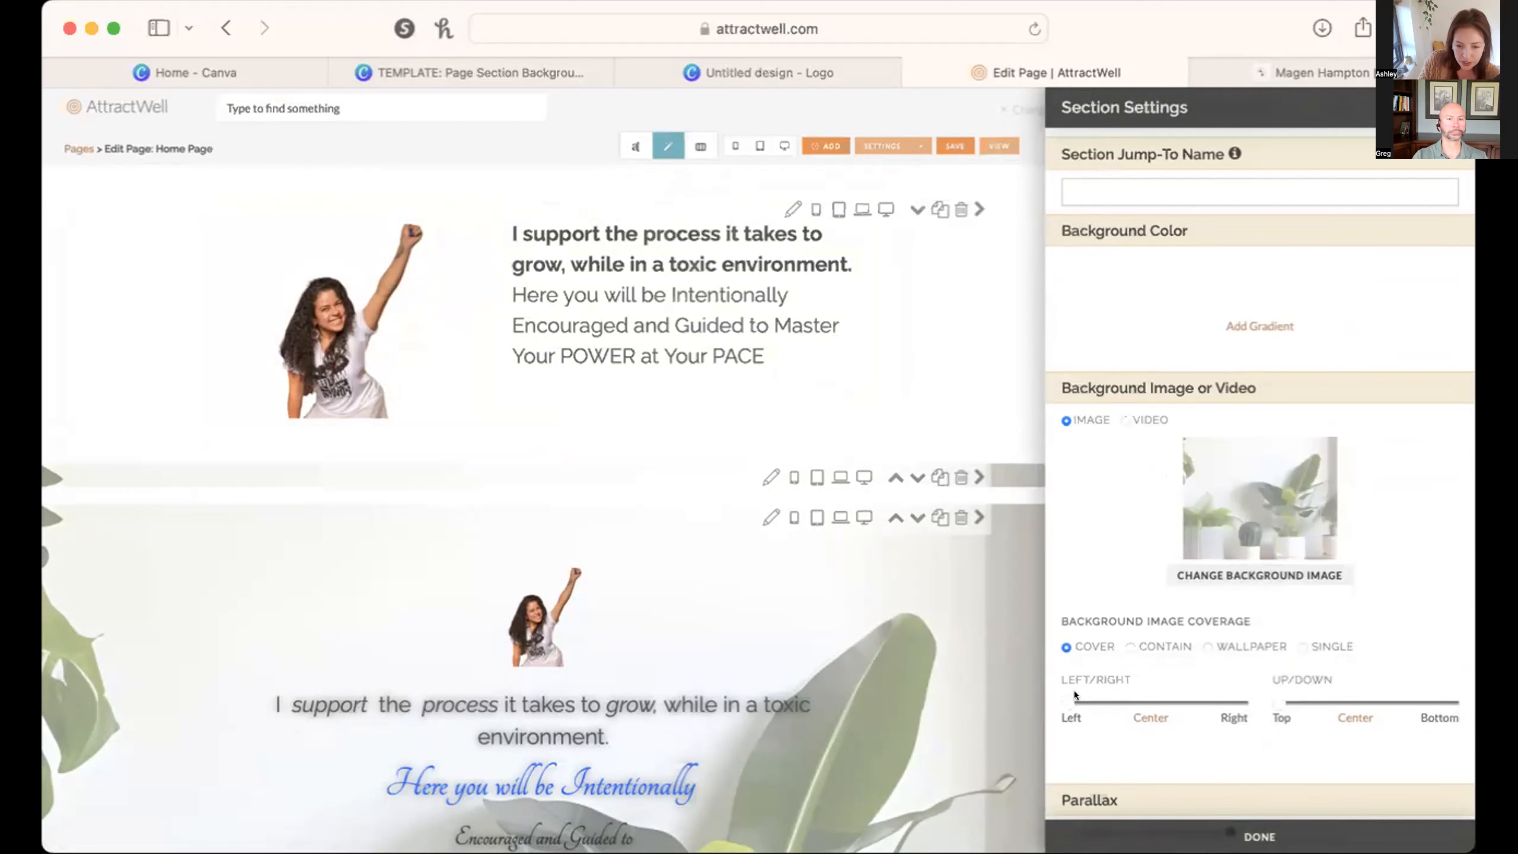
# Step: Set the plant section's background padding to 234 pixels top and 206 bottom, and centre its background image
pyautogui.scroll(-6, 1074, 691)
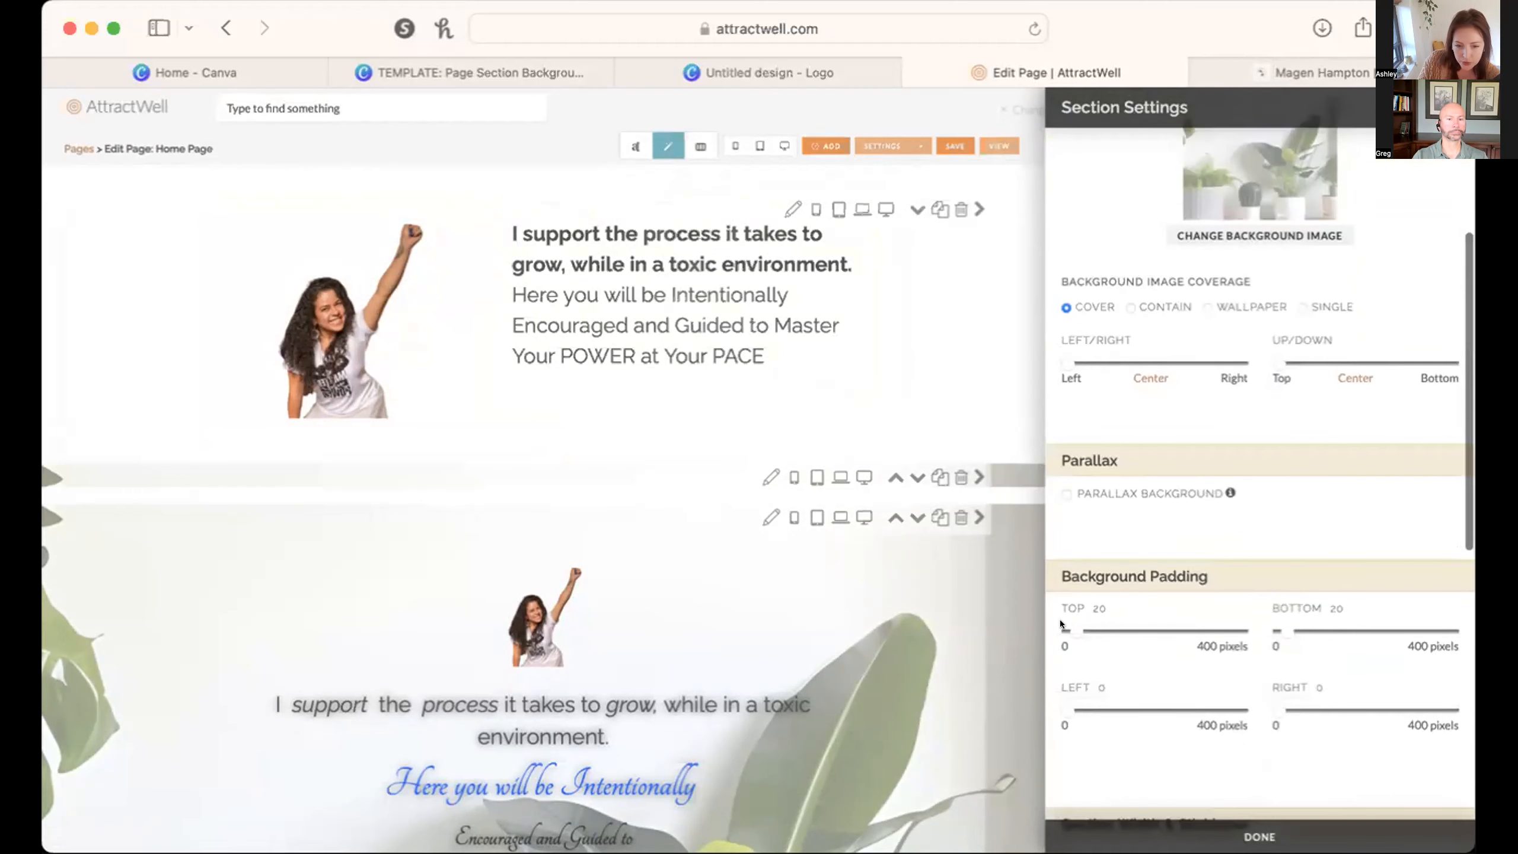
pyautogui.moveTo(1112, 620); pyautogui.dragTo(1161, 620)
pyautogui.moveTo(1302, 619); pyautogui.dragTo(1358, 620)
pyautogui.moveTo(1272, 356); pyautogui.dragTo(1342, 356)
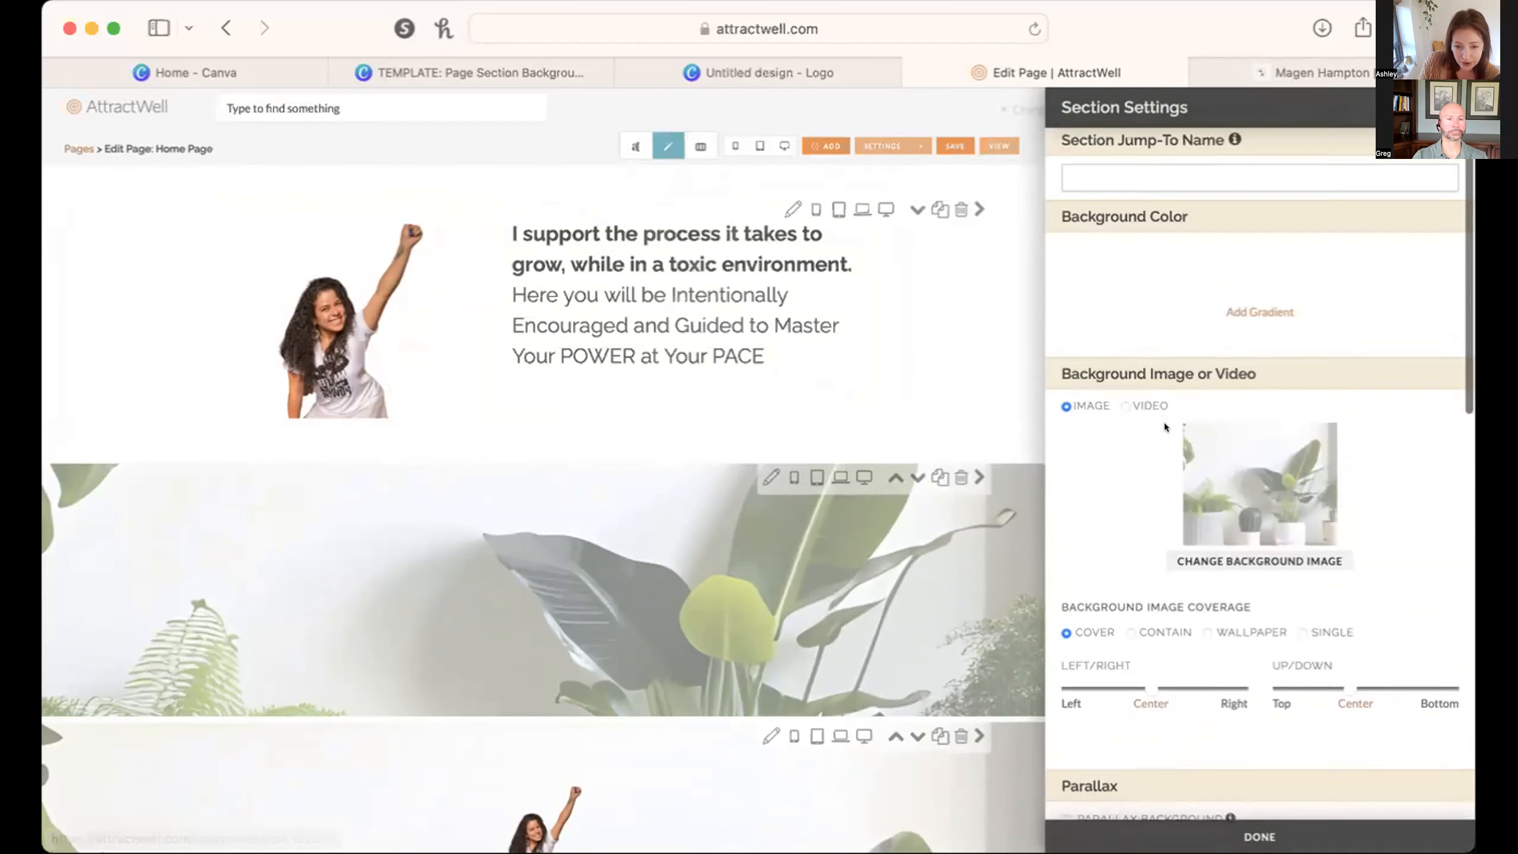
# Step: Turn on the parallax background for the plant section and finish its section settings
pyautogui.scroll(-5, 1165, 422)
pyautogui.scroll(-1, 1164, 423)
pyautogui.click(1066, 387)
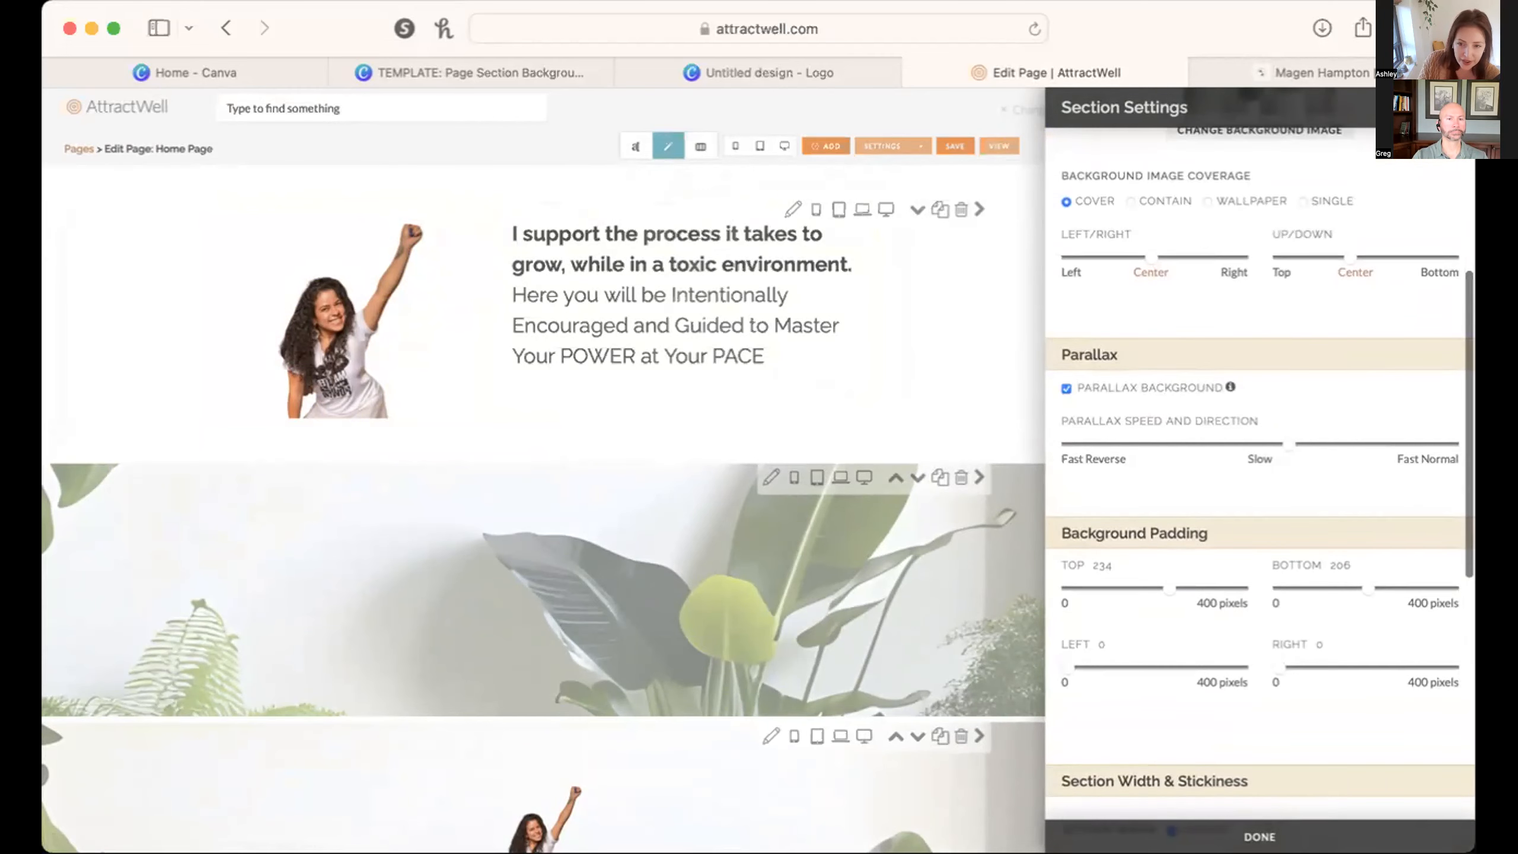
pyautogui.click(1260, 836)
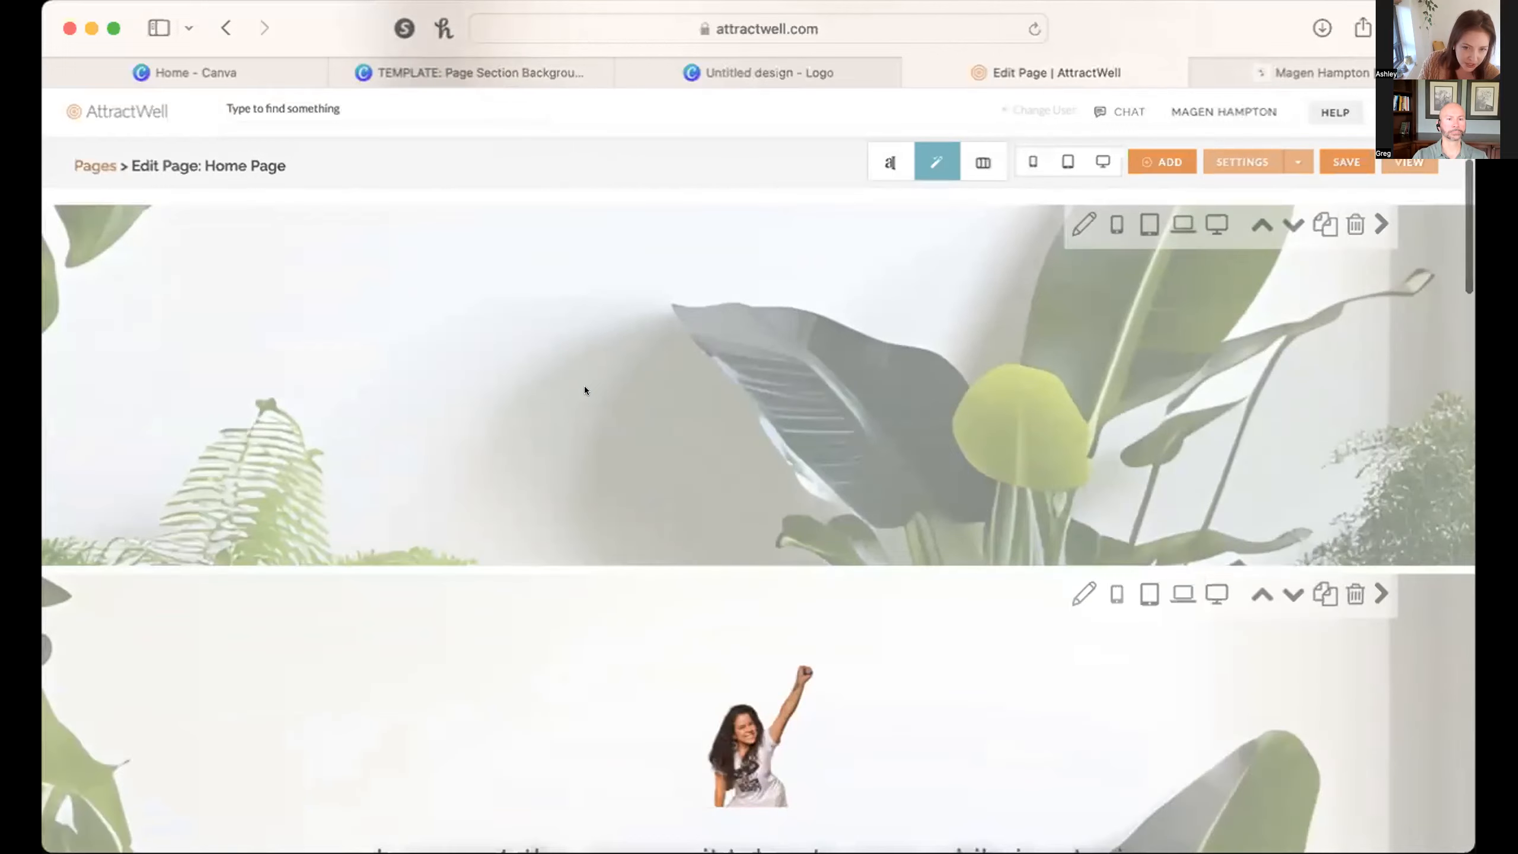
# Step: Preview the page at desktop size and examine how the parallax plant section moves below the hero
pyautogui.click(1102, 152)
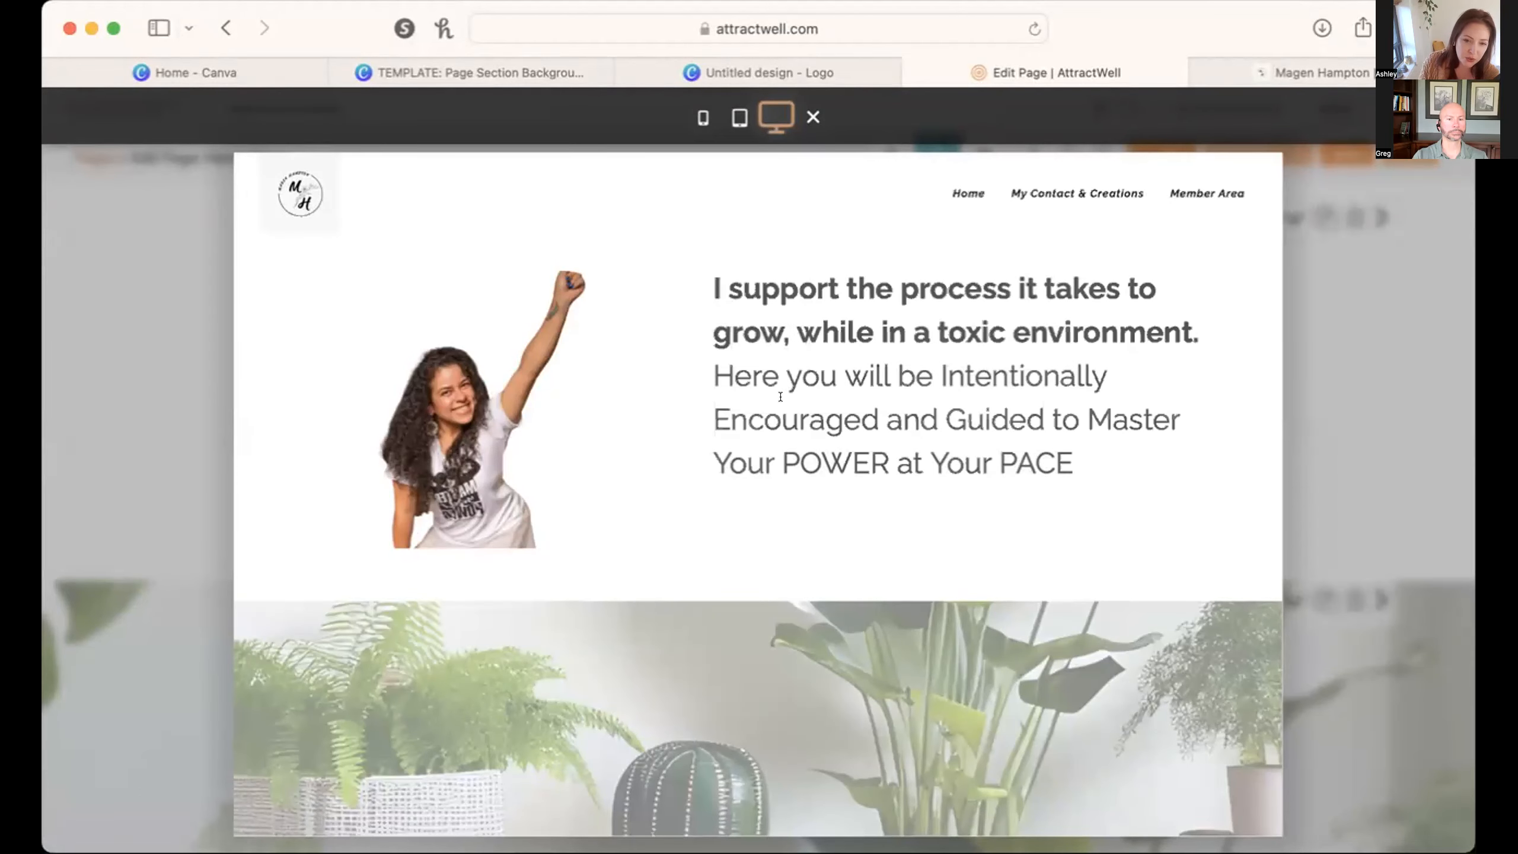
pyautogui.scroll(-5, 780, 396)
pyautogui.scroll(-2, 830, 444)
pyautogui.scroll(4, 830, 444)
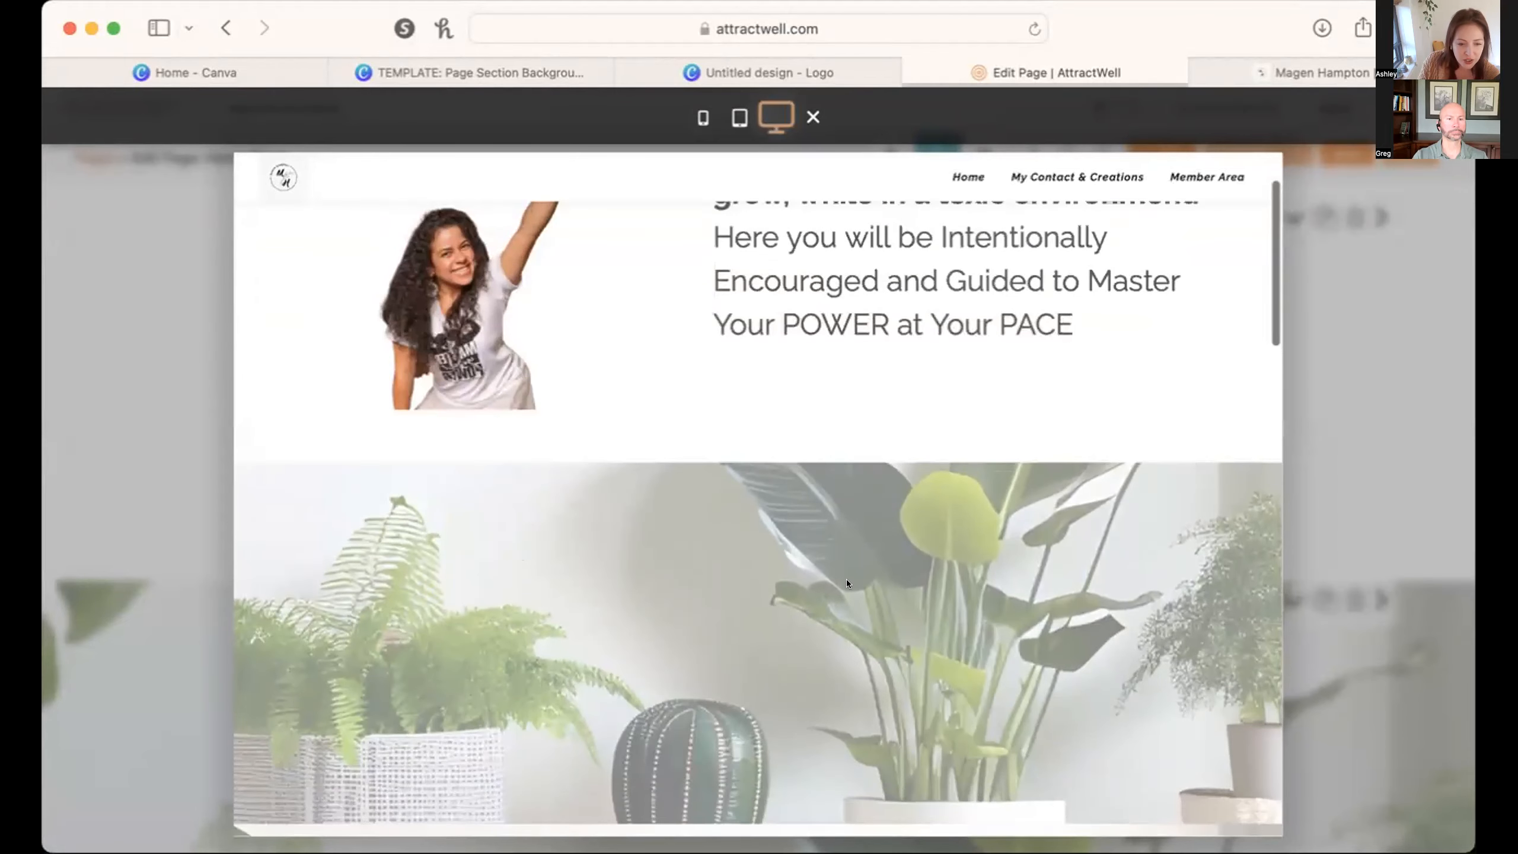
pyautogui.scroll(-3, 416, 555)
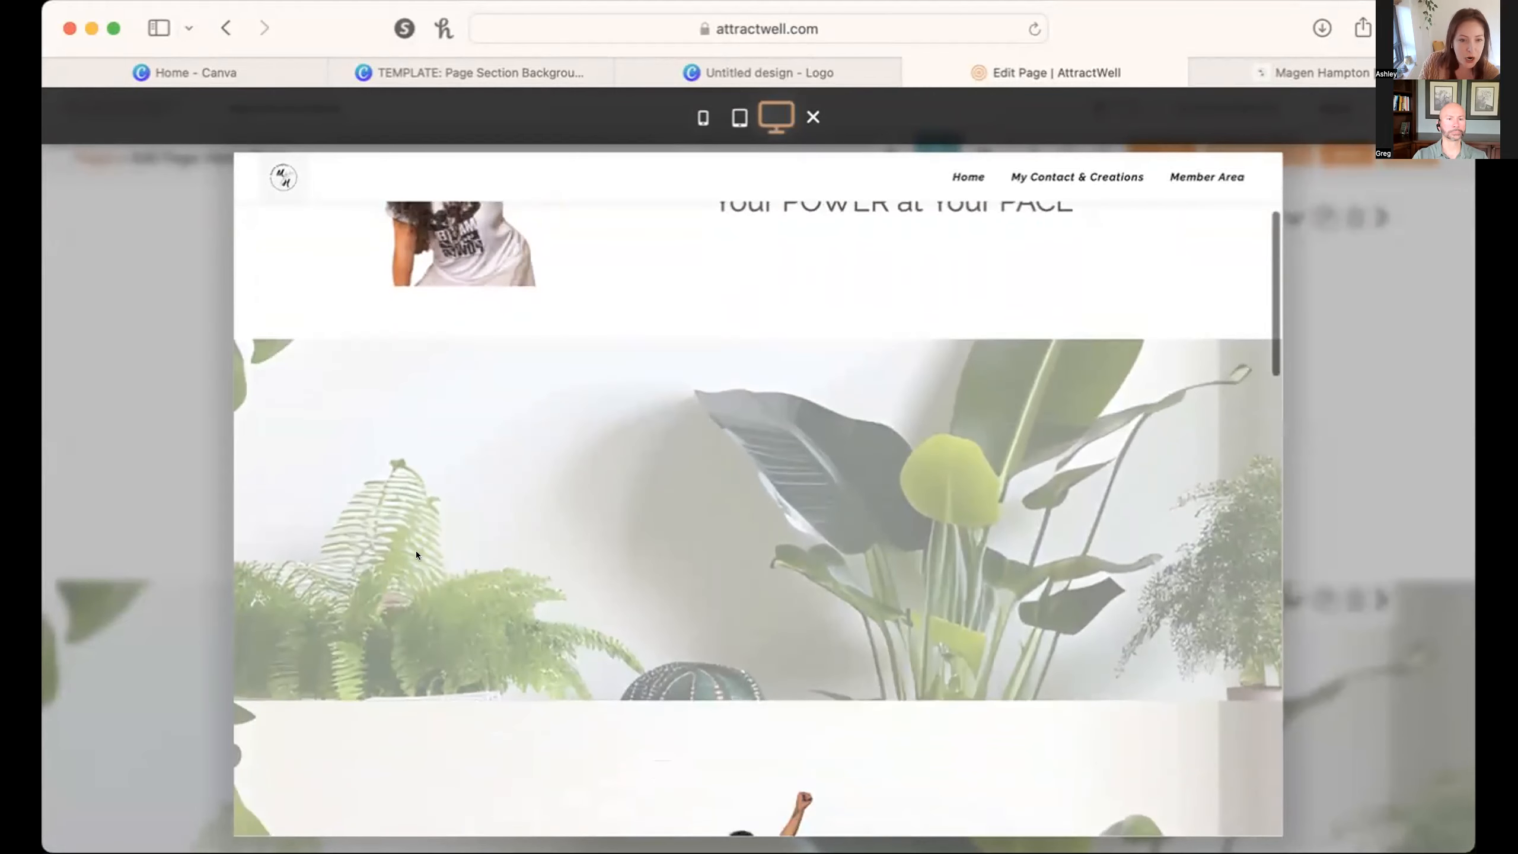
pyautogui.scroll(-5, 987, 426)
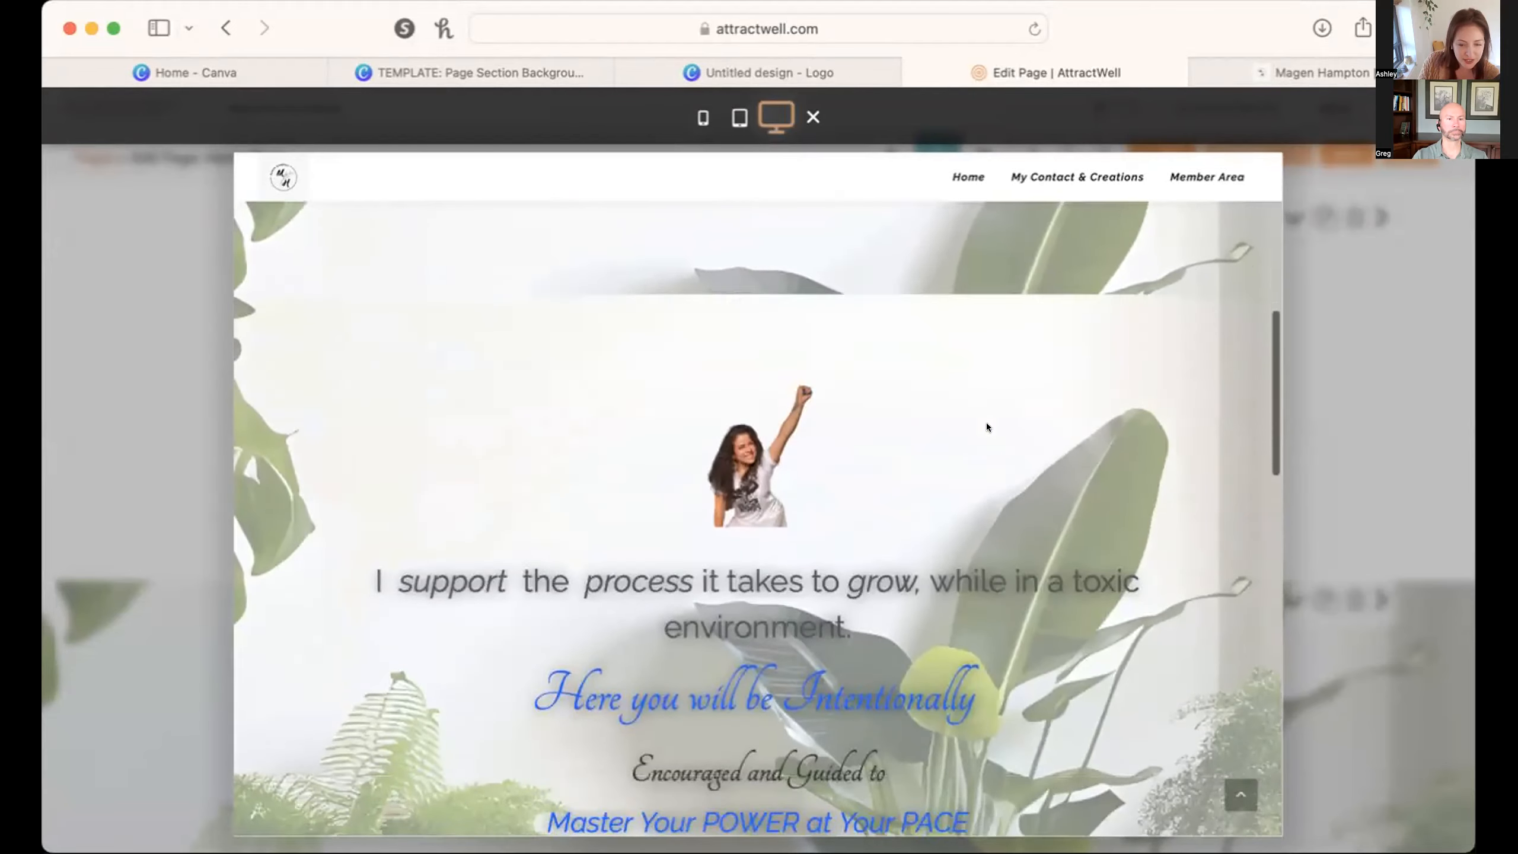
pyautogui.scroll(7, 986, 422)
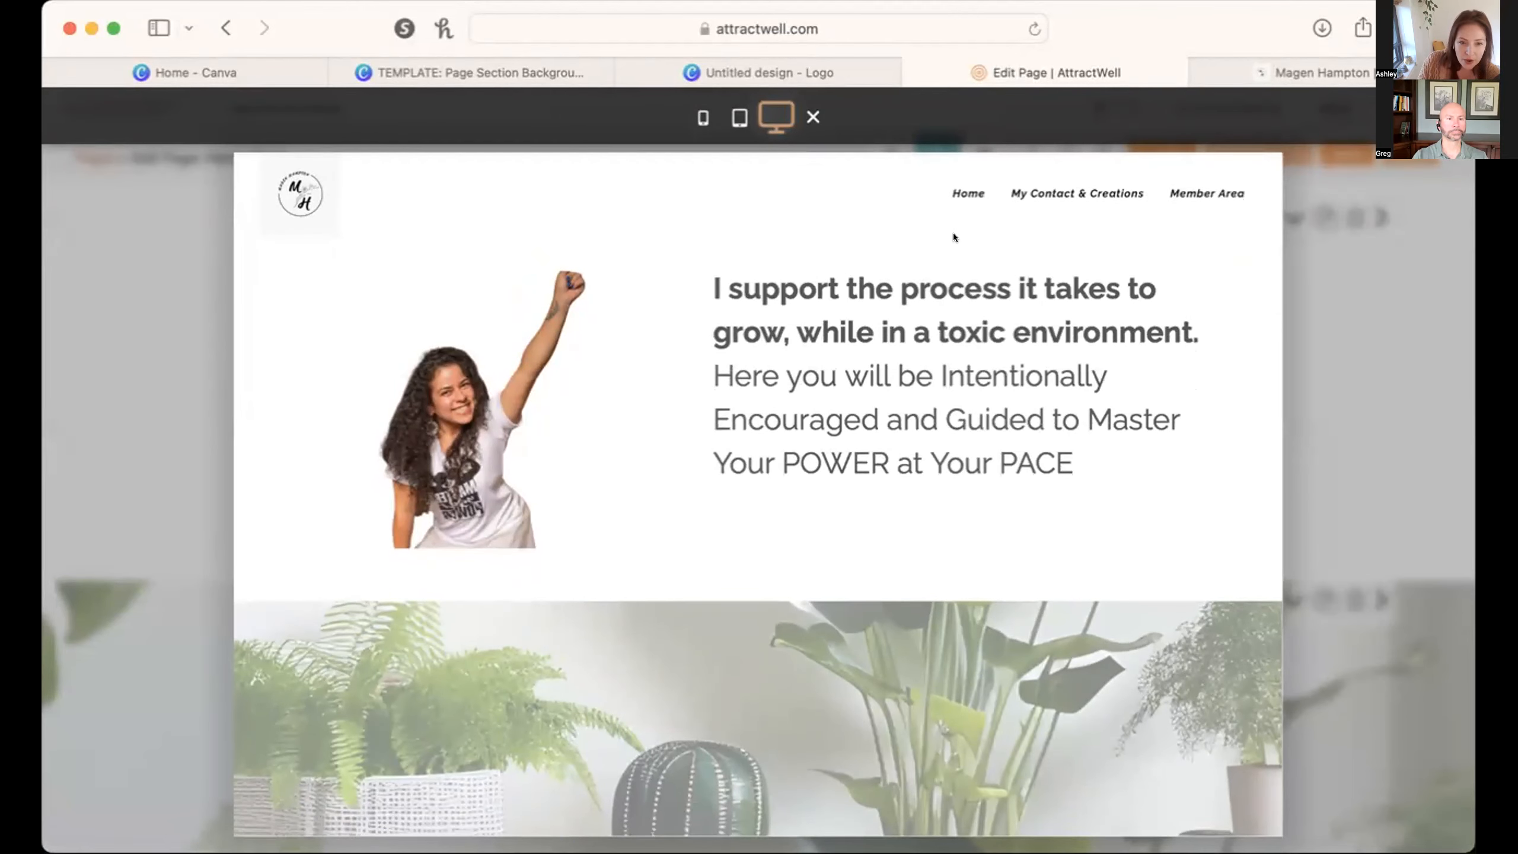
pyautogui.click(813, 117)
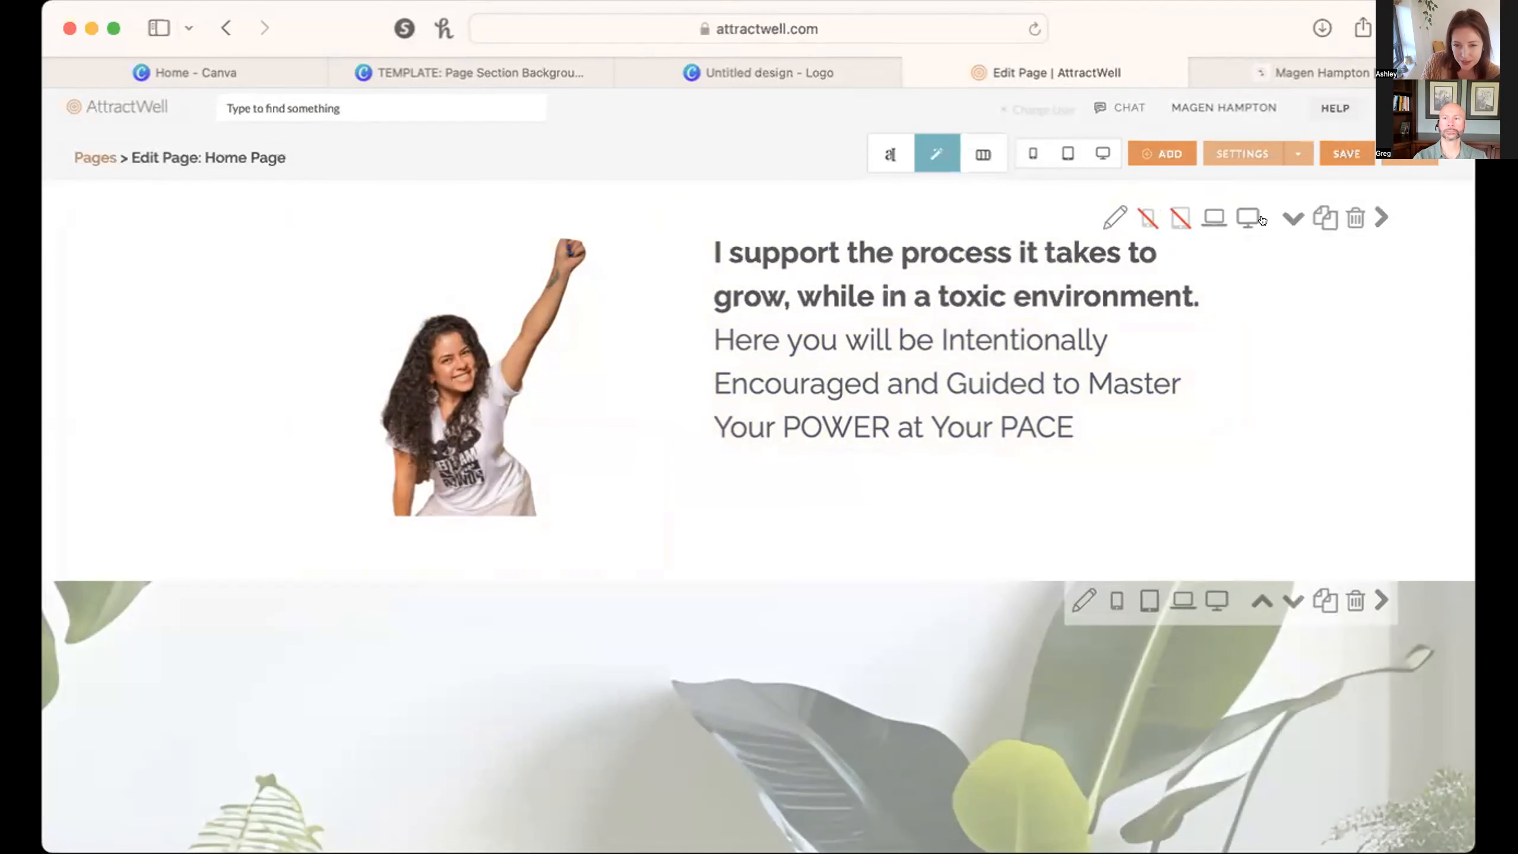
# Step: Duplicate the hero section and make the copy visible only on mobile and portrait tablet
pyautogui.click(1324, 219)
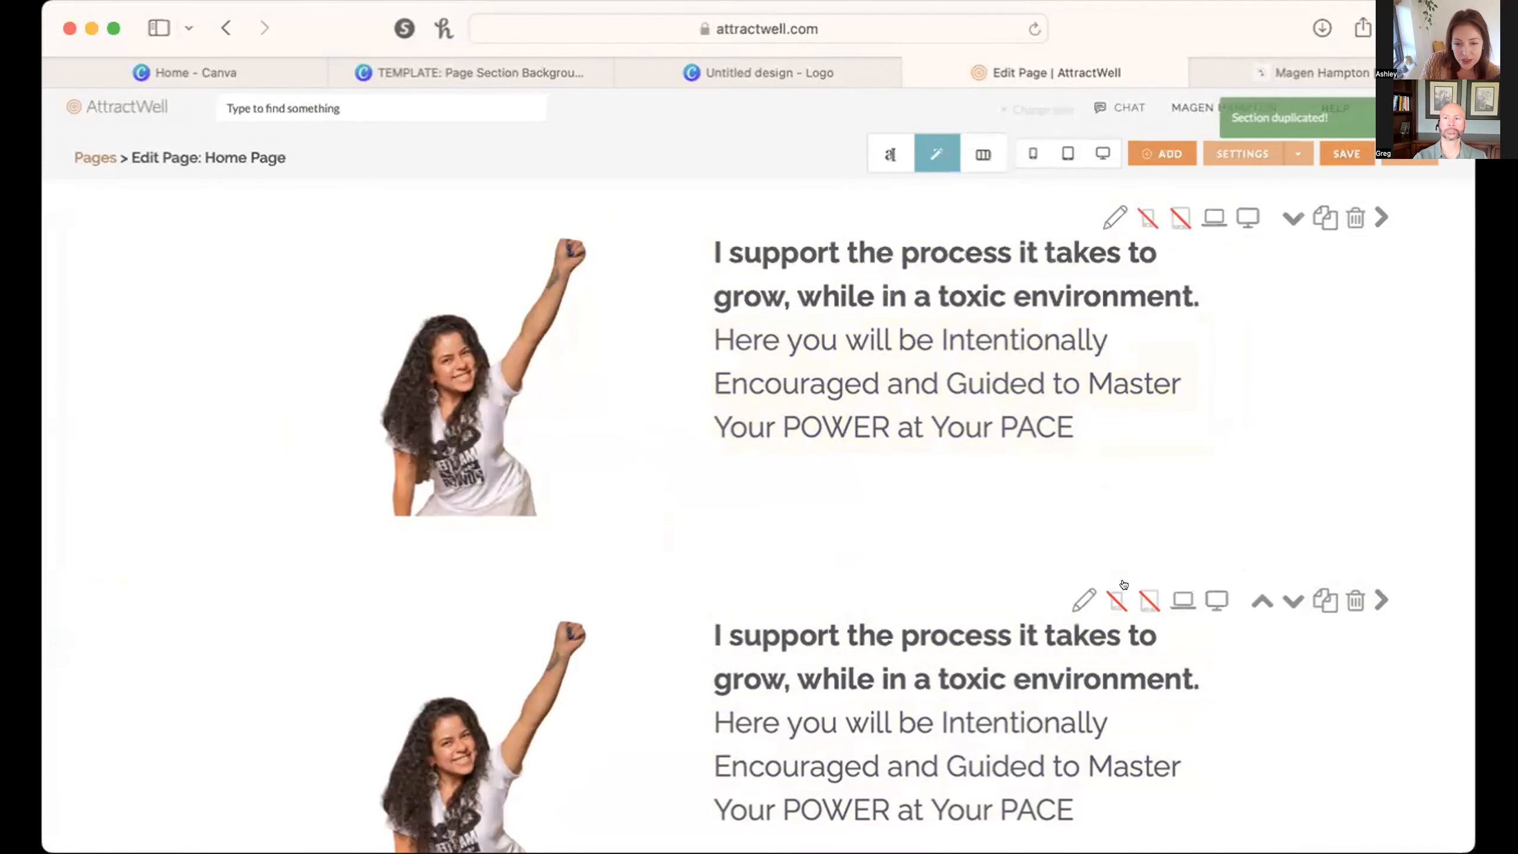
pyautogui.click(1215, 599)
pyautogui.click(1148, 599)
pyautogui.click(1116, 599)
# Step: Swap the columns in the mobile and tablet hero copy so the text comes before the photo
pyautogui.click(983, 154)
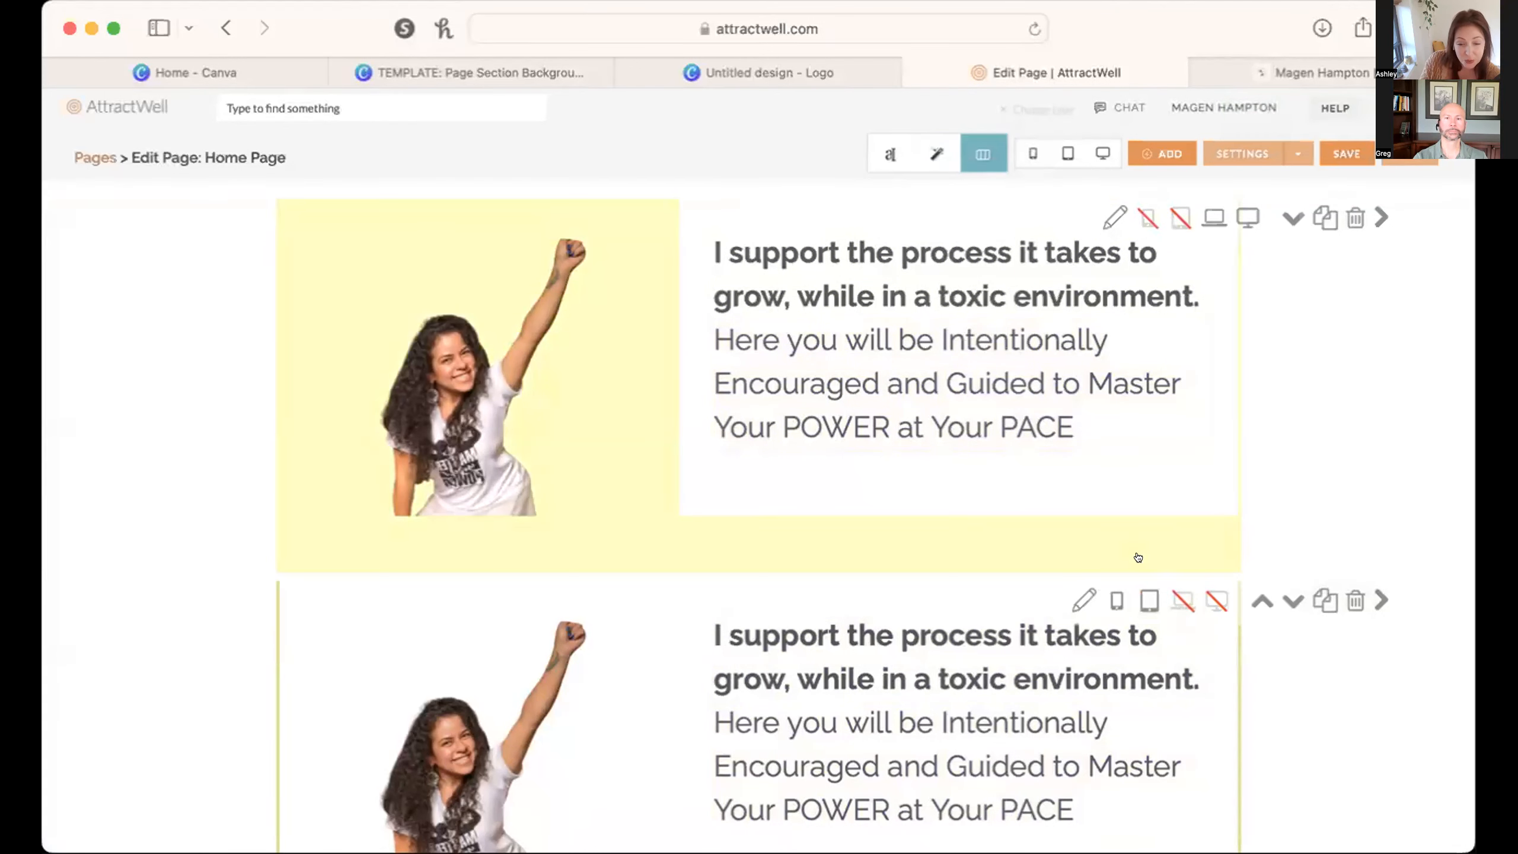
pyautogui.click(650, 816)
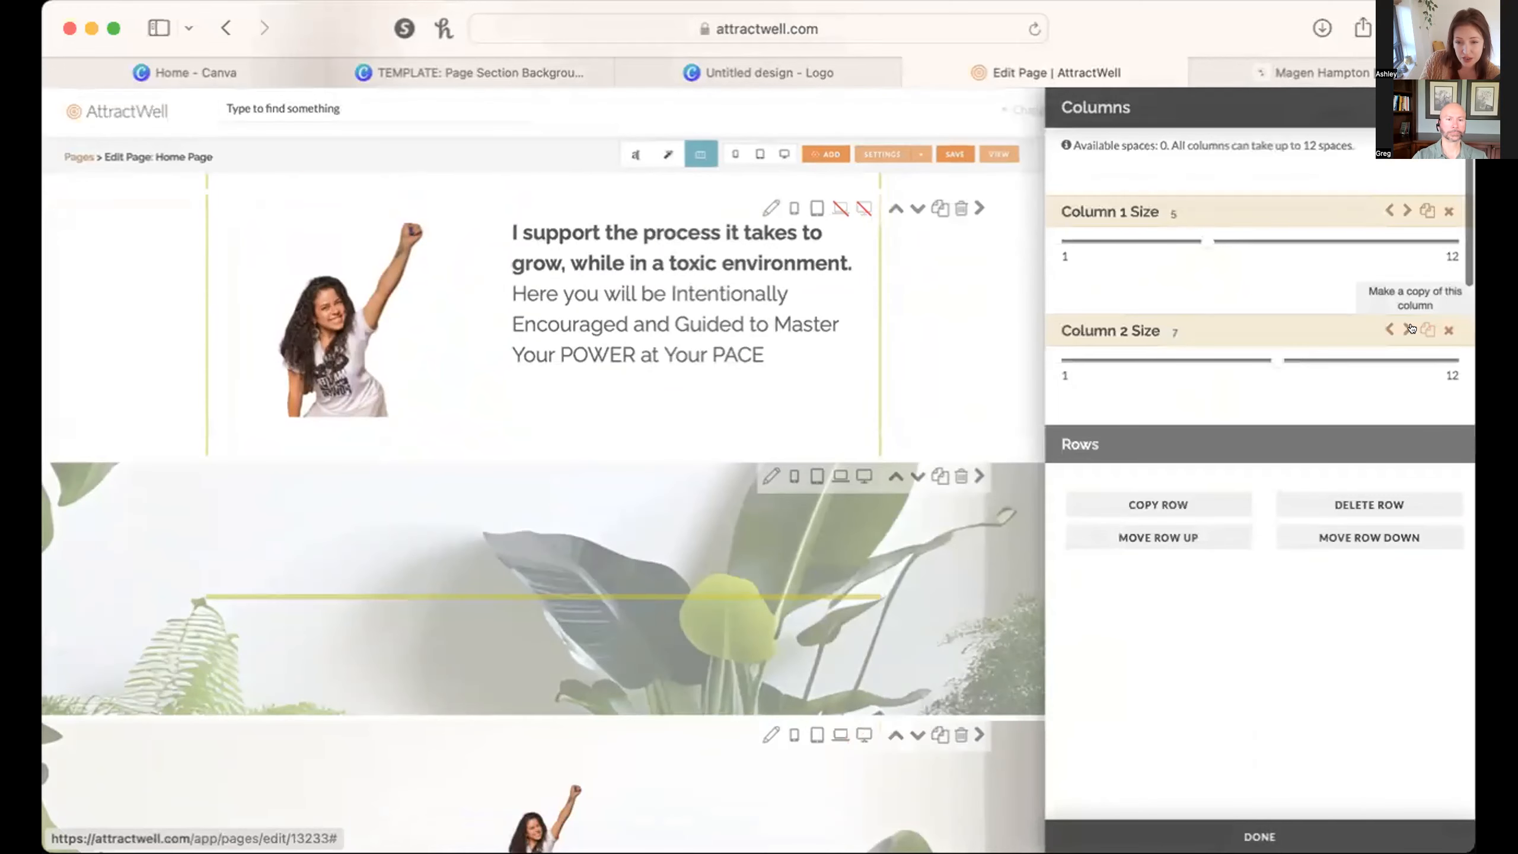
pyautogui.click(1382, 328)
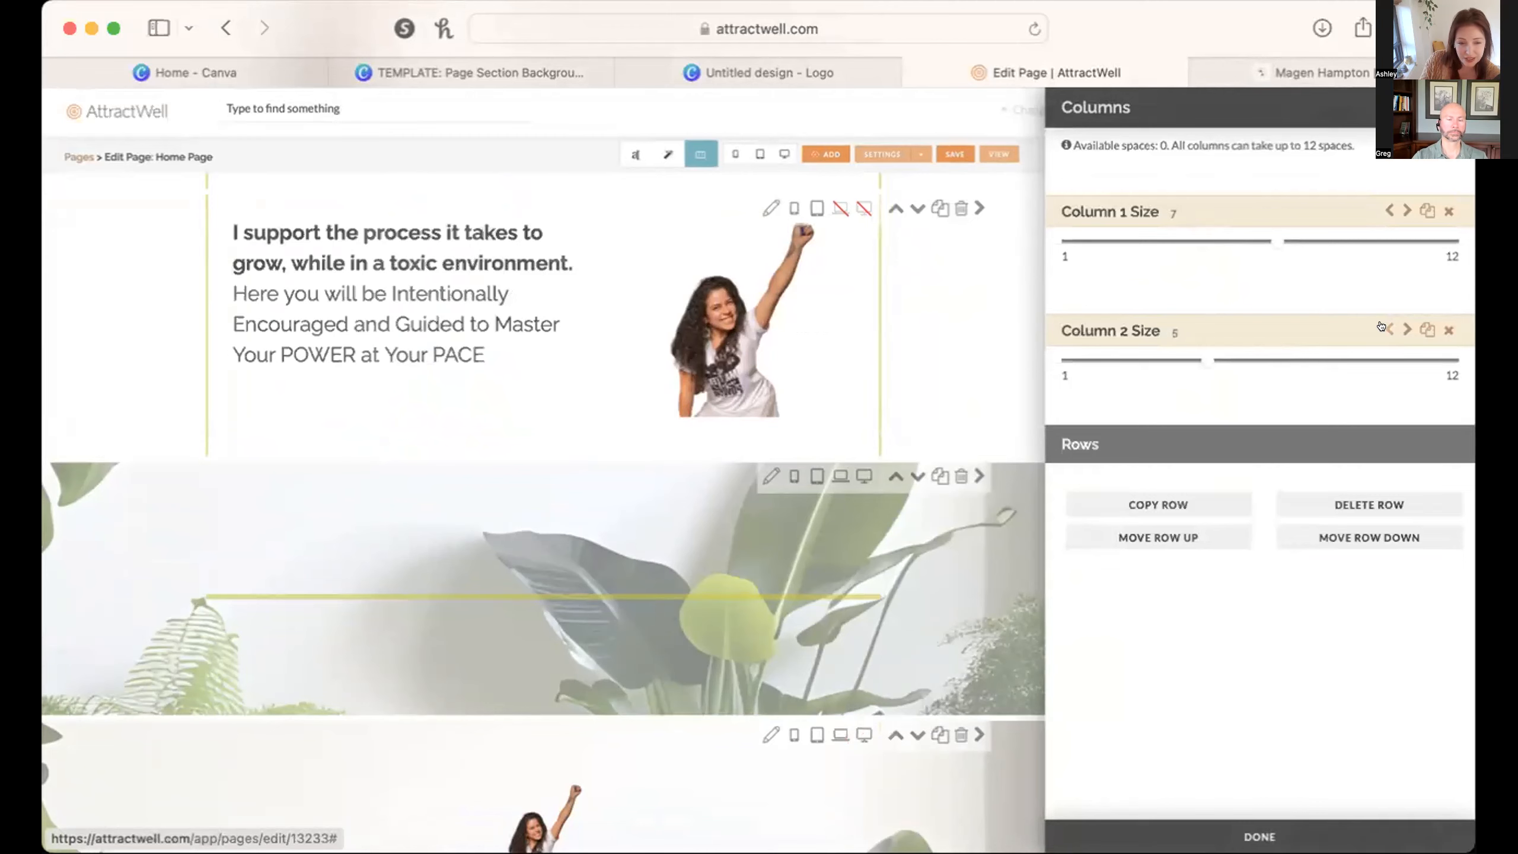
pyautogui.click(1452, 108)
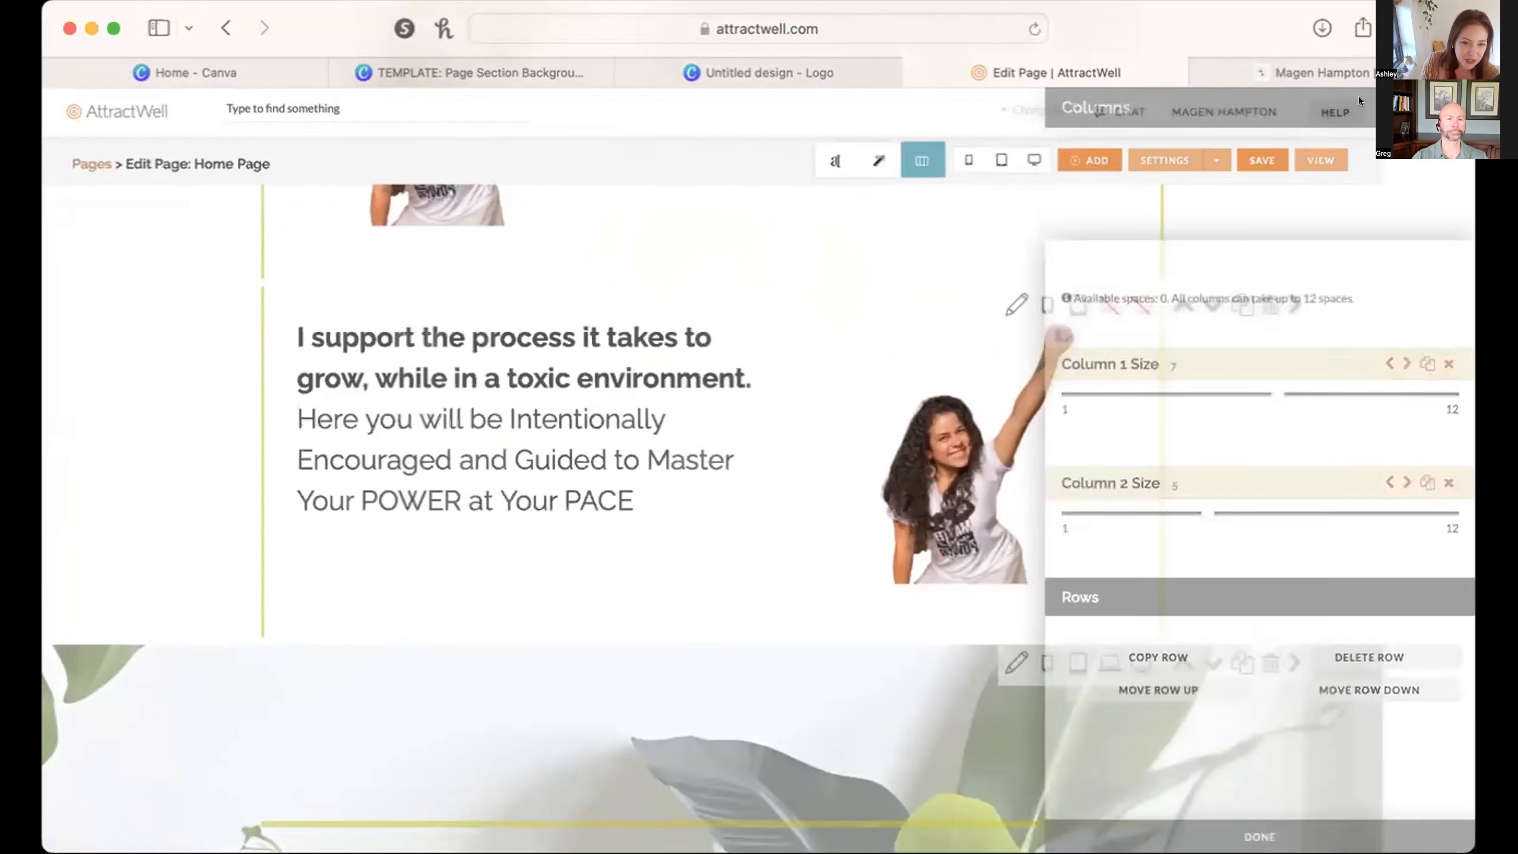
# Step: Preview the page at mobile size and check the order of the hero text and photo
pyautogui.click(1037, 160)
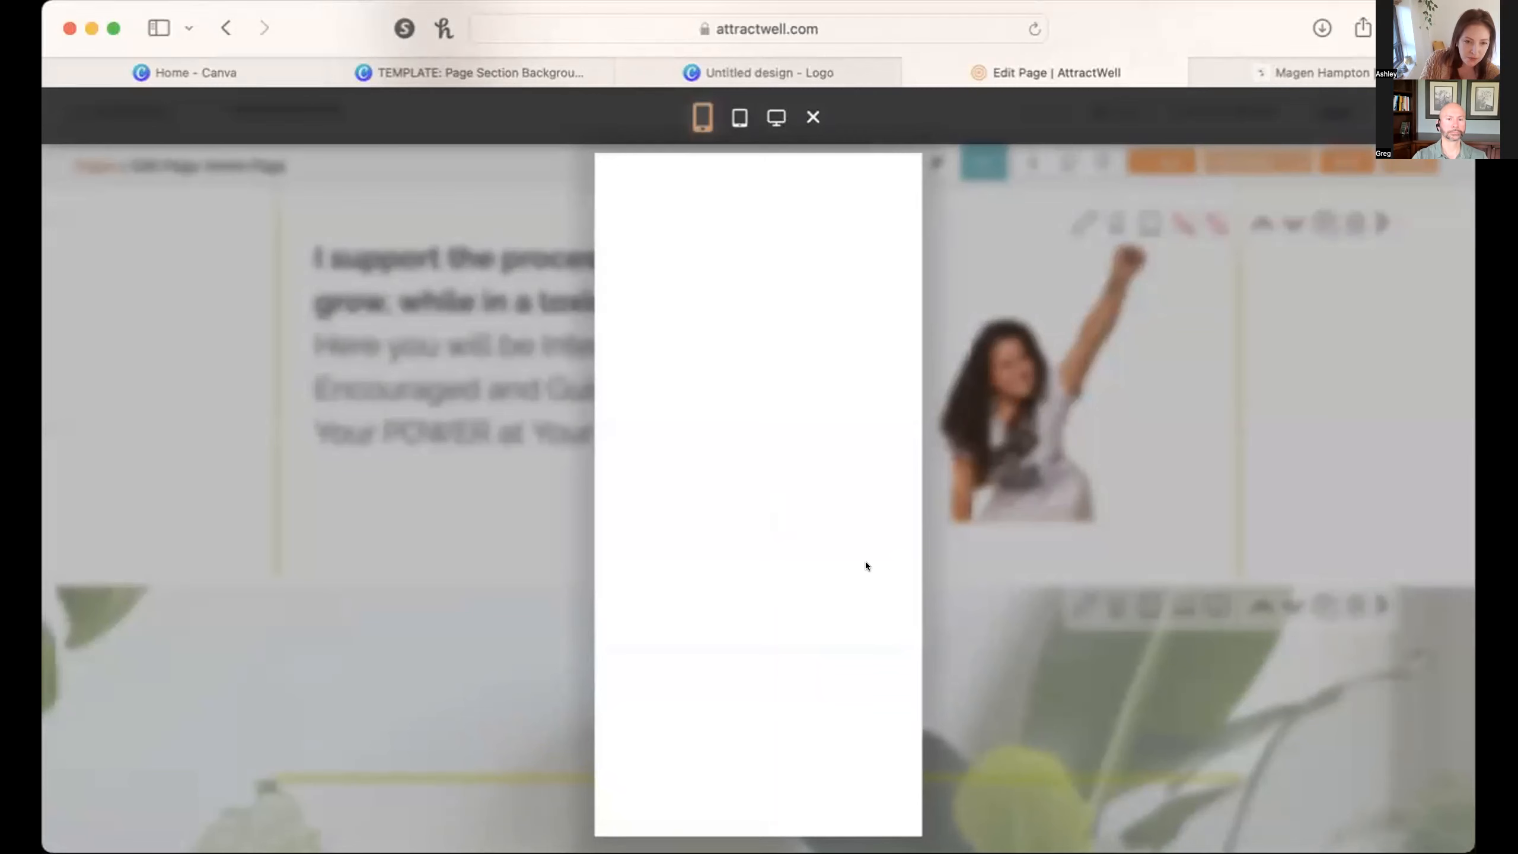
pyautogui.scroll(-3, 866, 565)
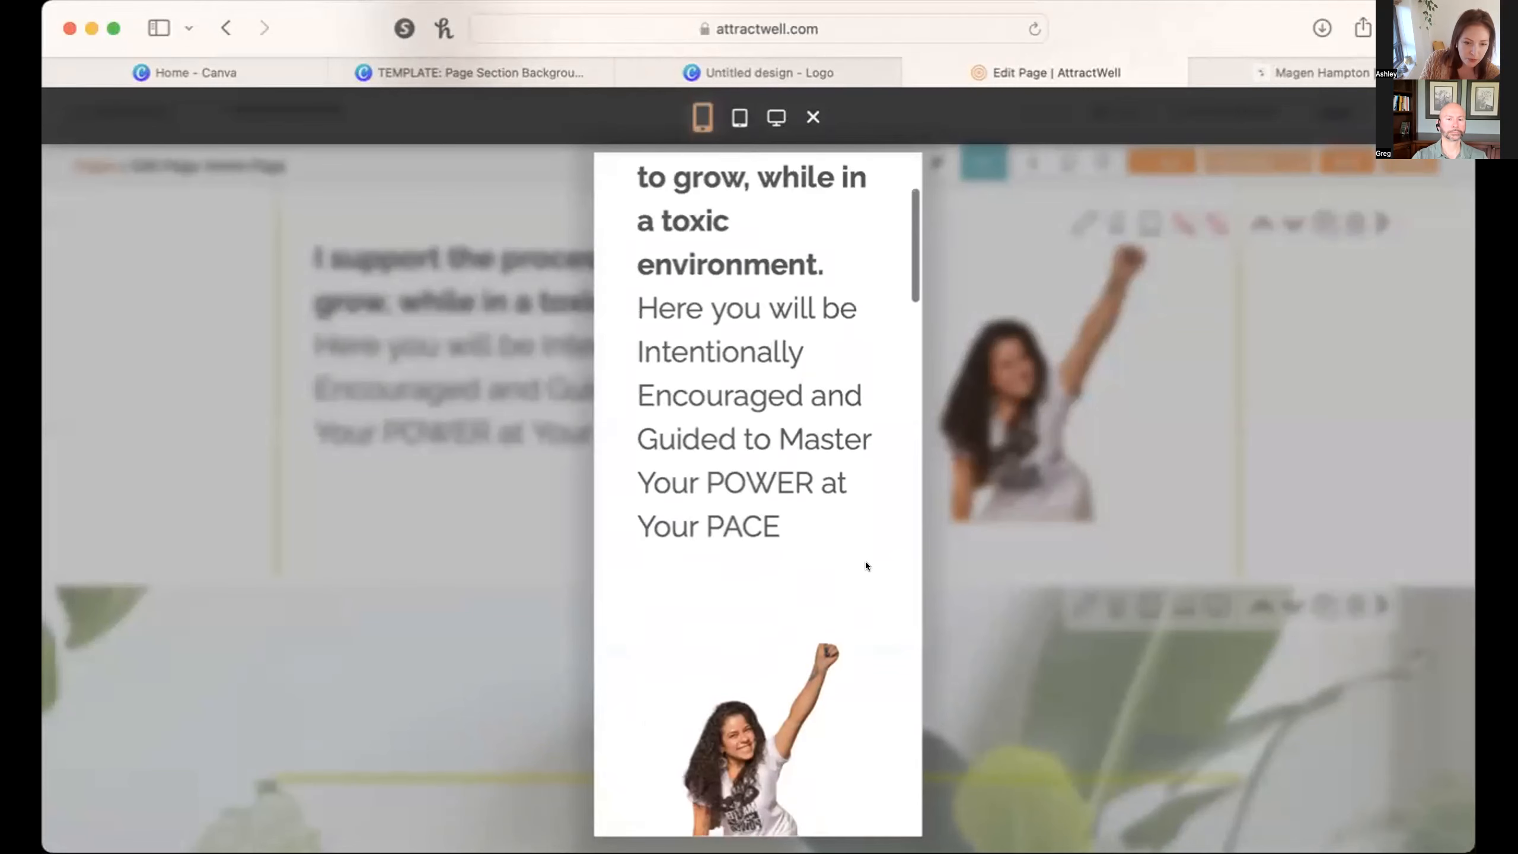
pyautogui.scroll(-4, 865, 564)
pyautogui.scroll(5, 866, 565)
pyautogui.scroll(3, 866, 563)
pyautogui.click(1237, 477)
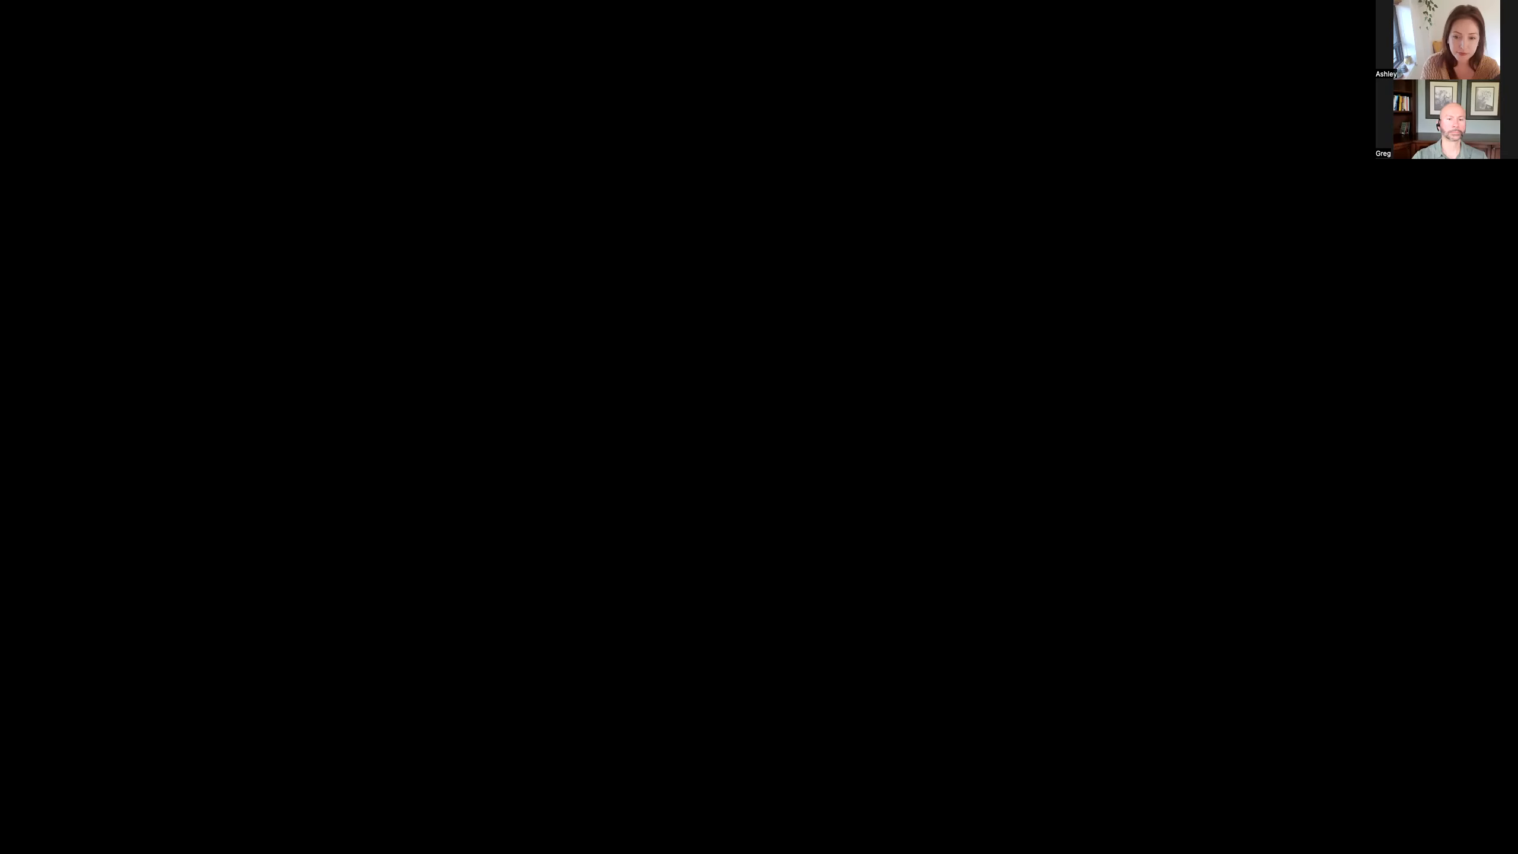
# Step: Switch to content editing and open the ABC Soil block near the end of the page
pyautogui.scroll(-15, 1271, 720)
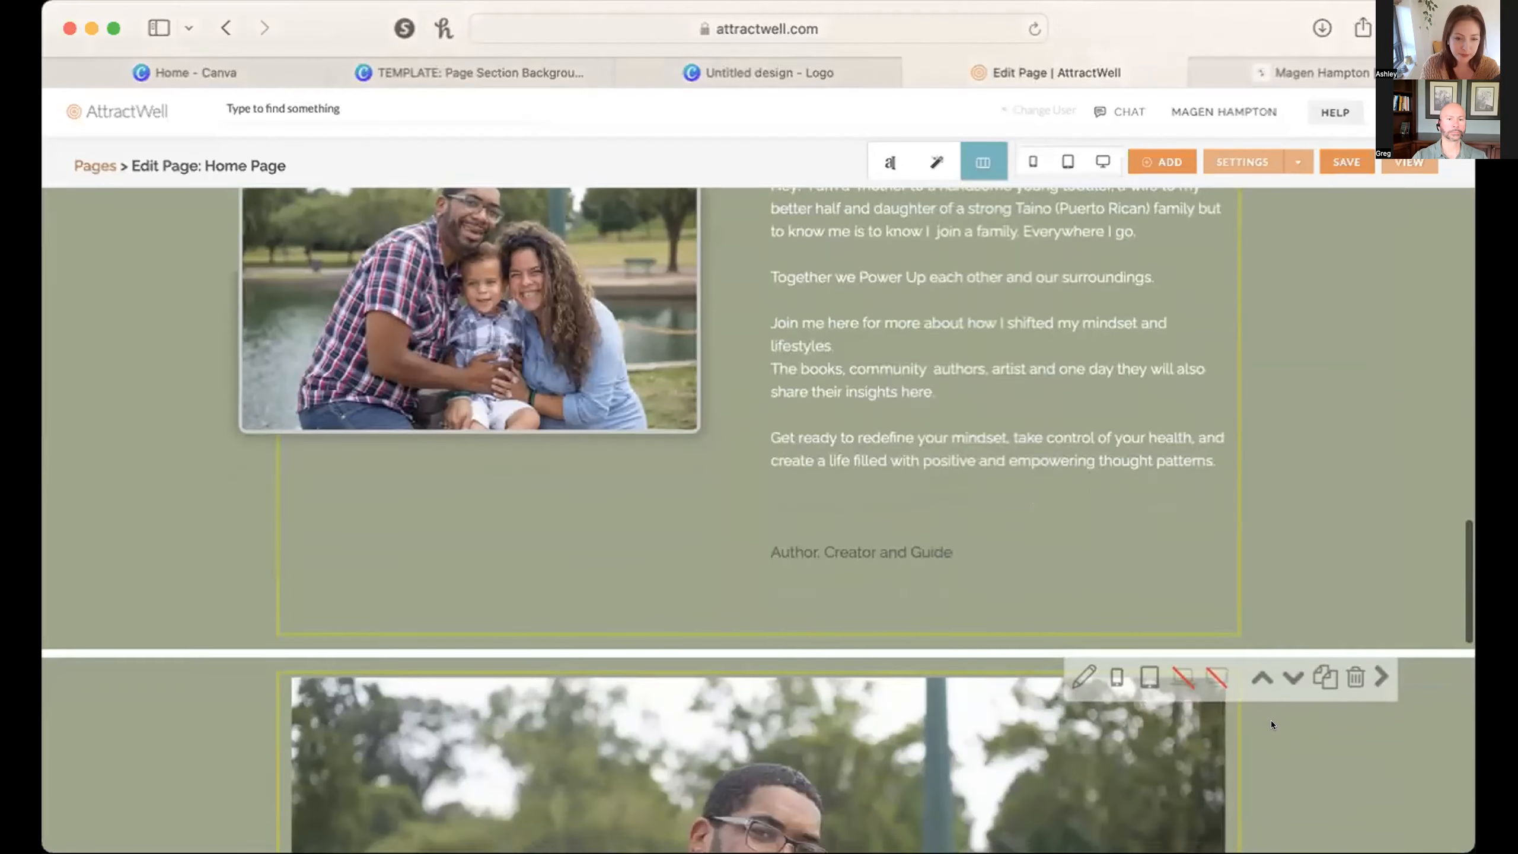
pyautogui.scroll(-20, 1271, 720)
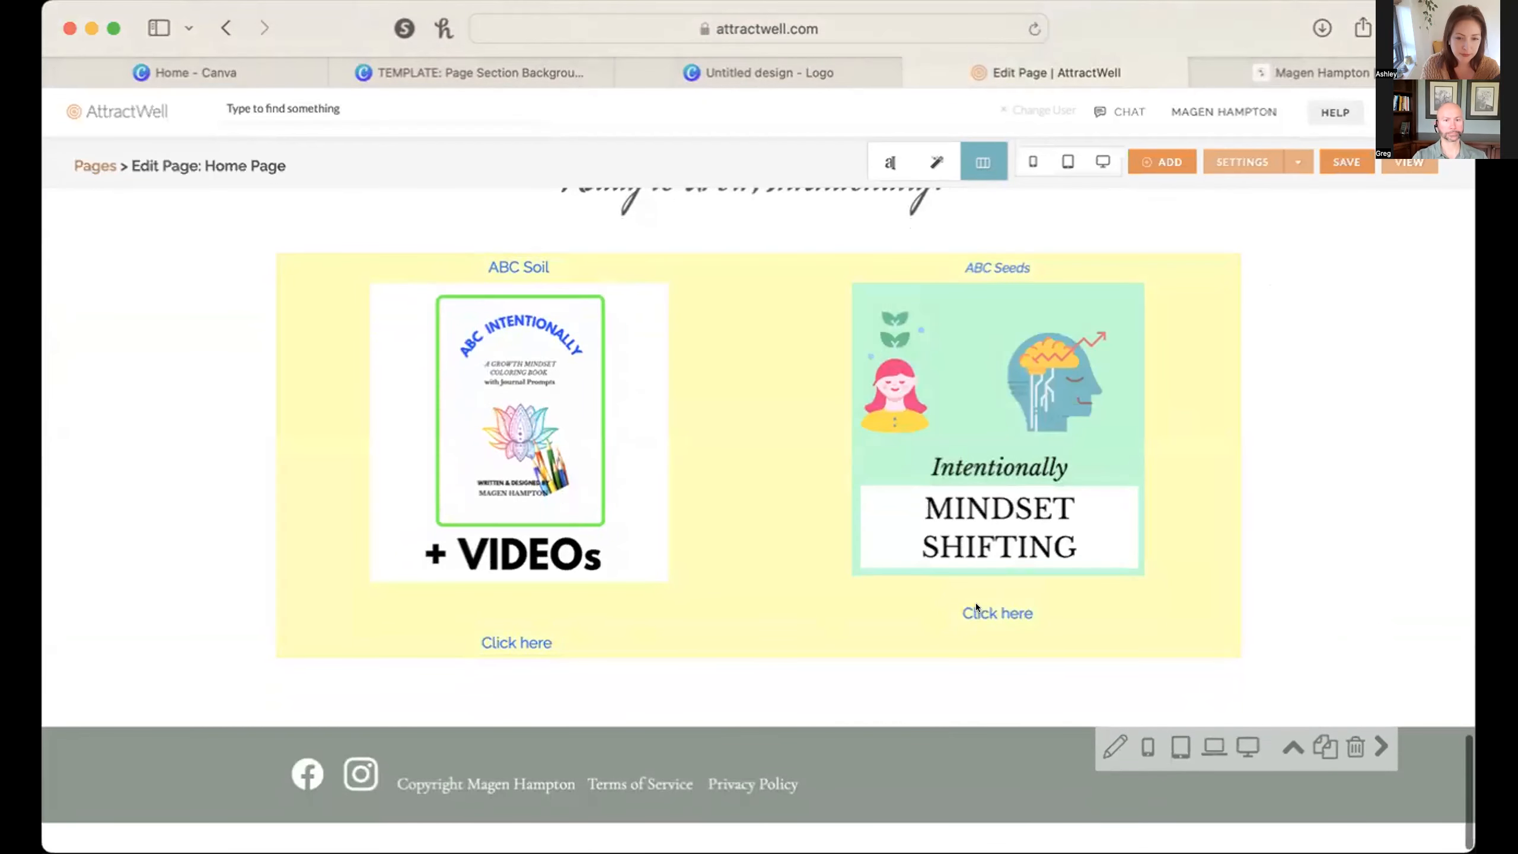
pyautogui.click(889, 161)
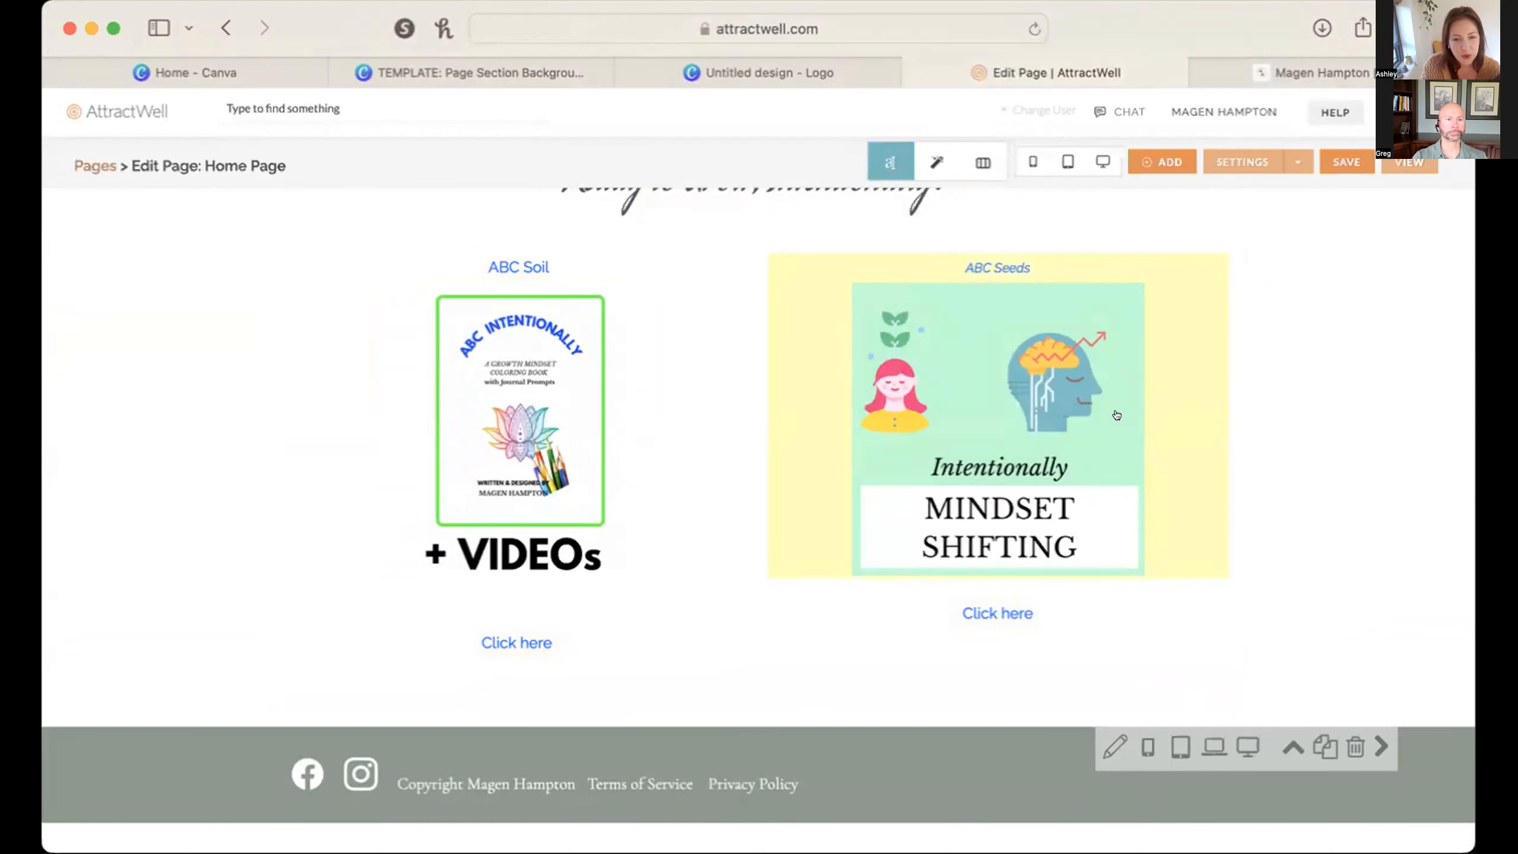
pyautogui.click(525, 445)
pyautogui.scroll(2, 564, 451)
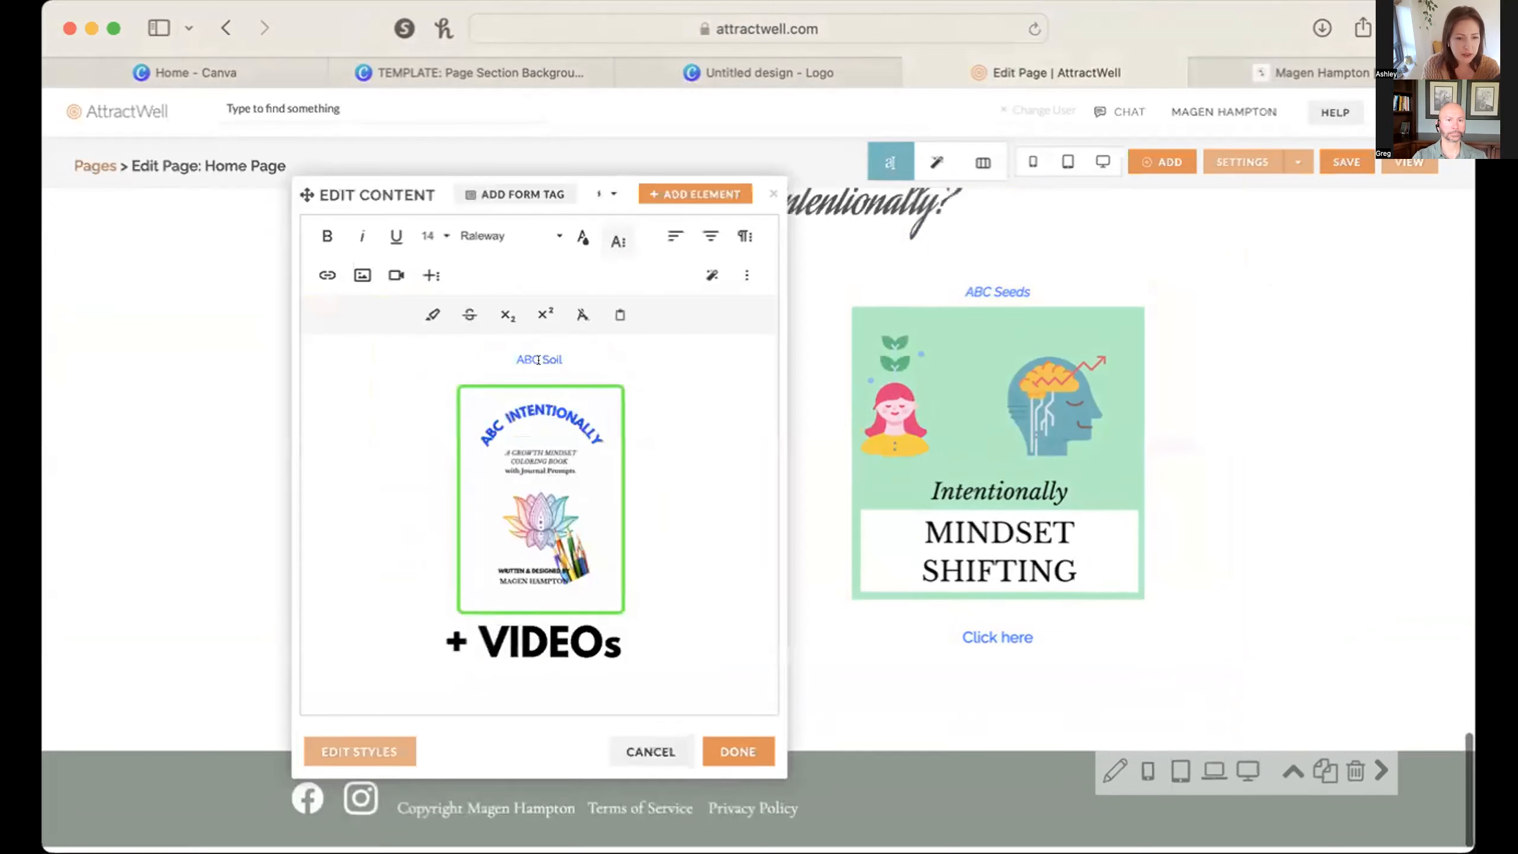
# Step: View the link options of the ABC Intentionally book image and back out without entering a URL
pyautogui.click(475, 480)
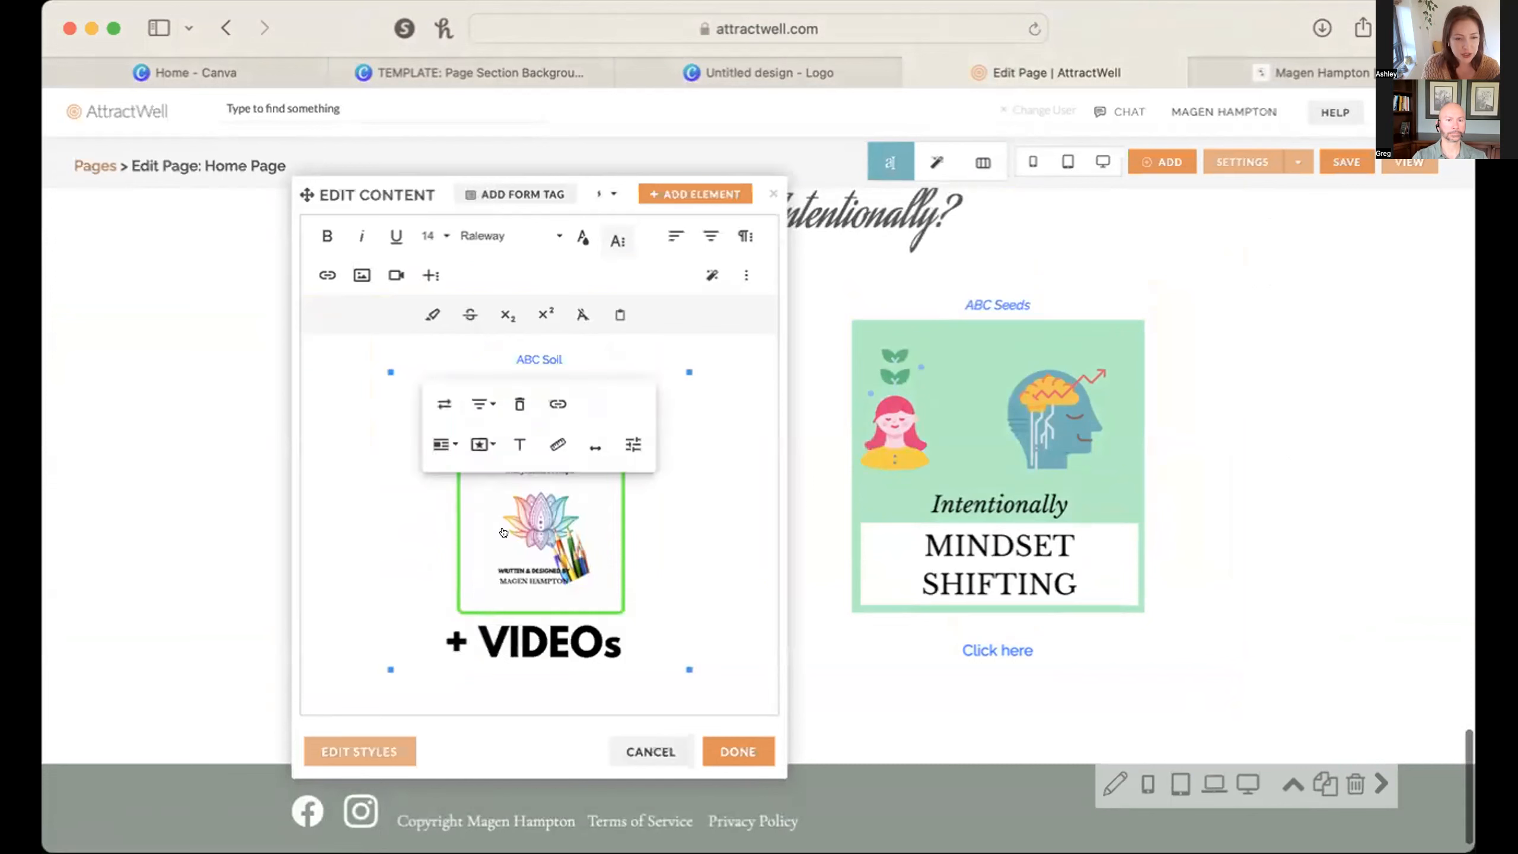
pyautogui.click(547, 399)
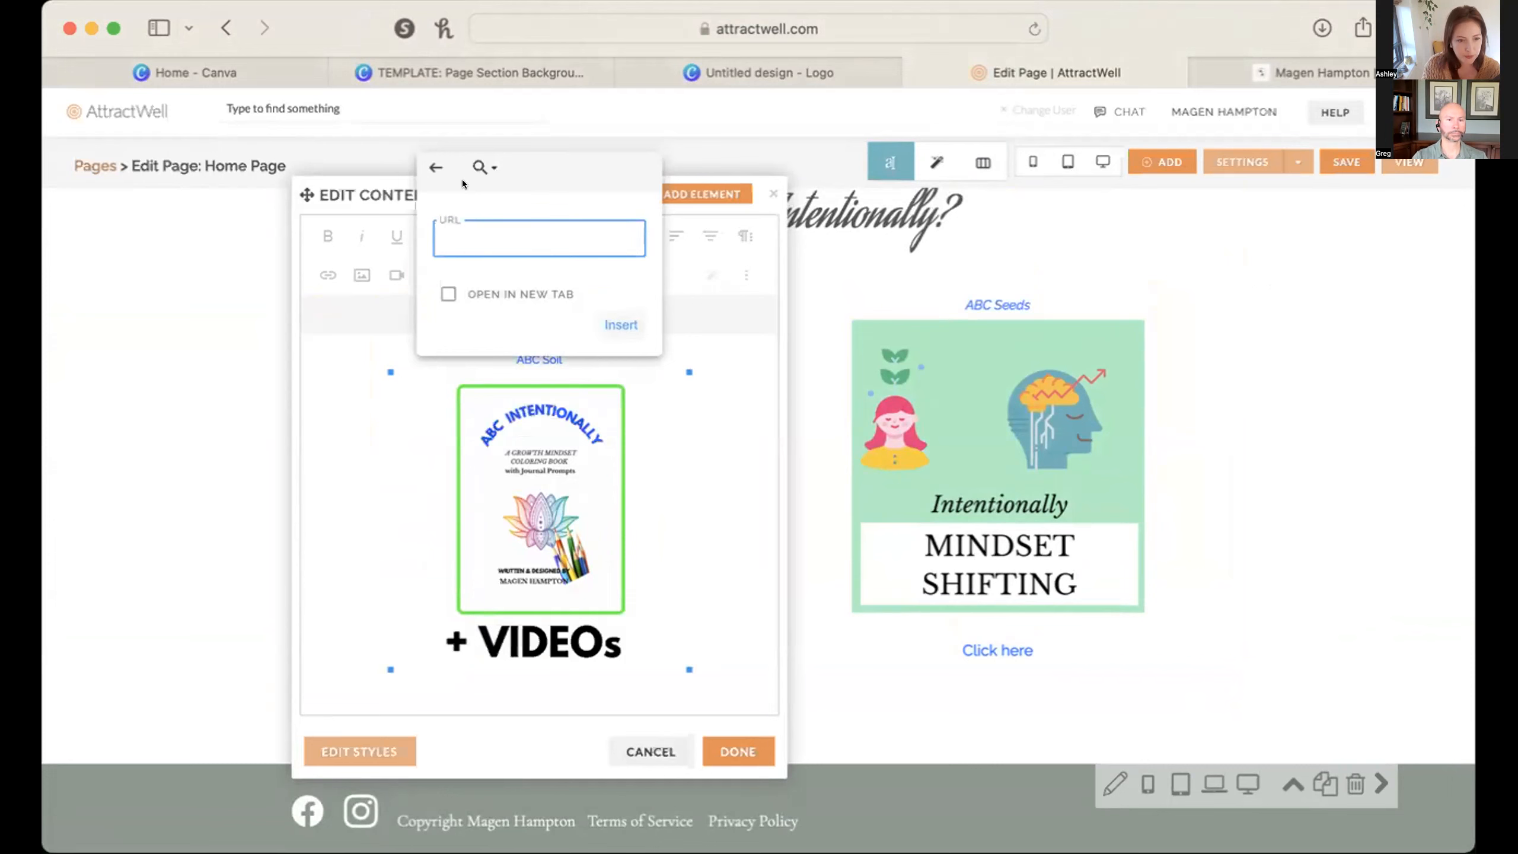
pyautogui.click(436, 167)
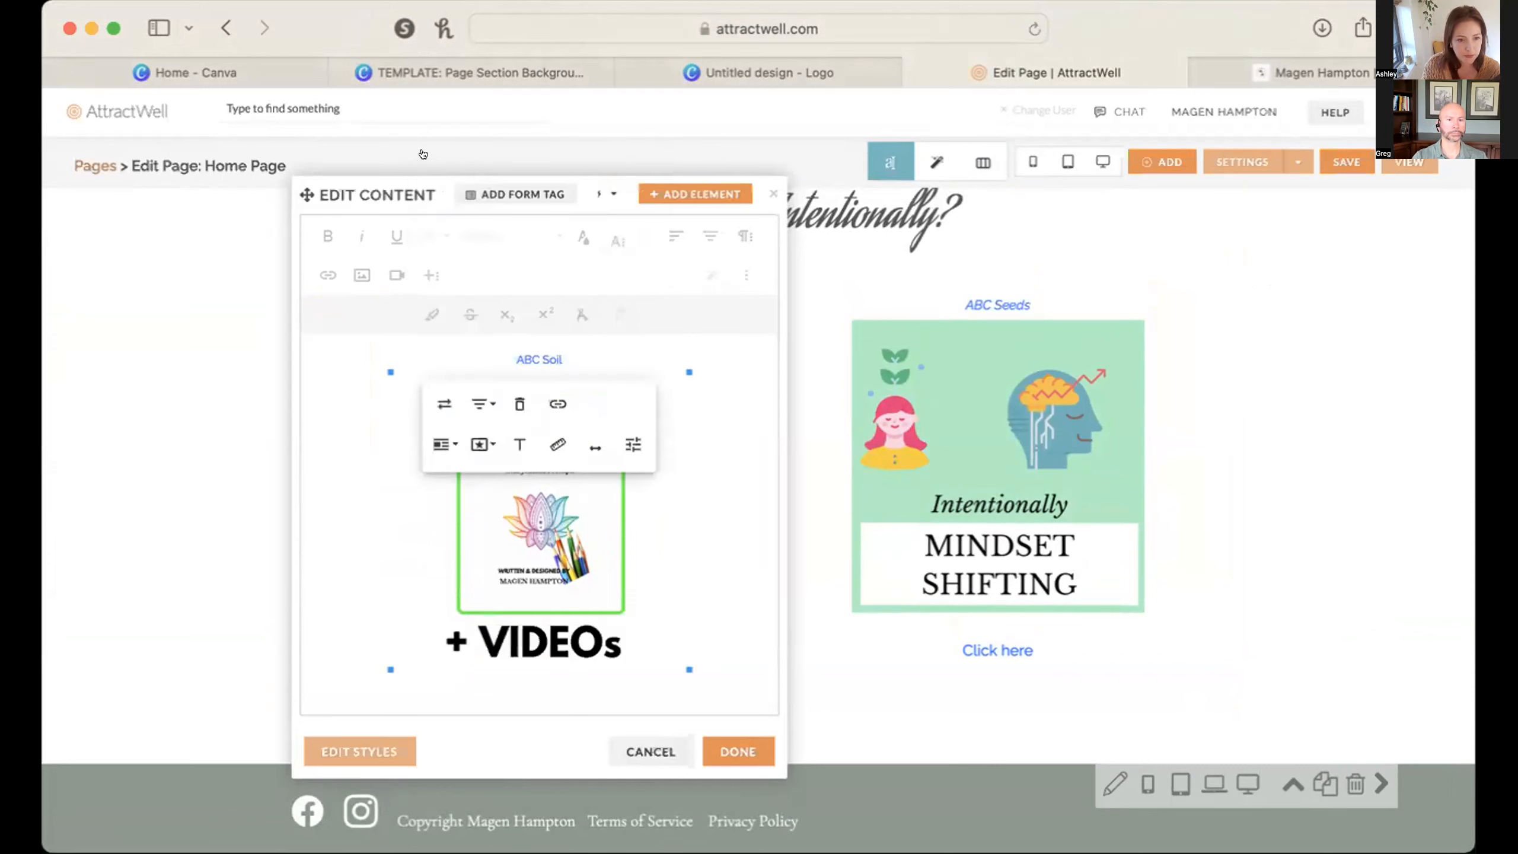
pyautogui.click(632, 500)
pyautogui.click(555, 504)
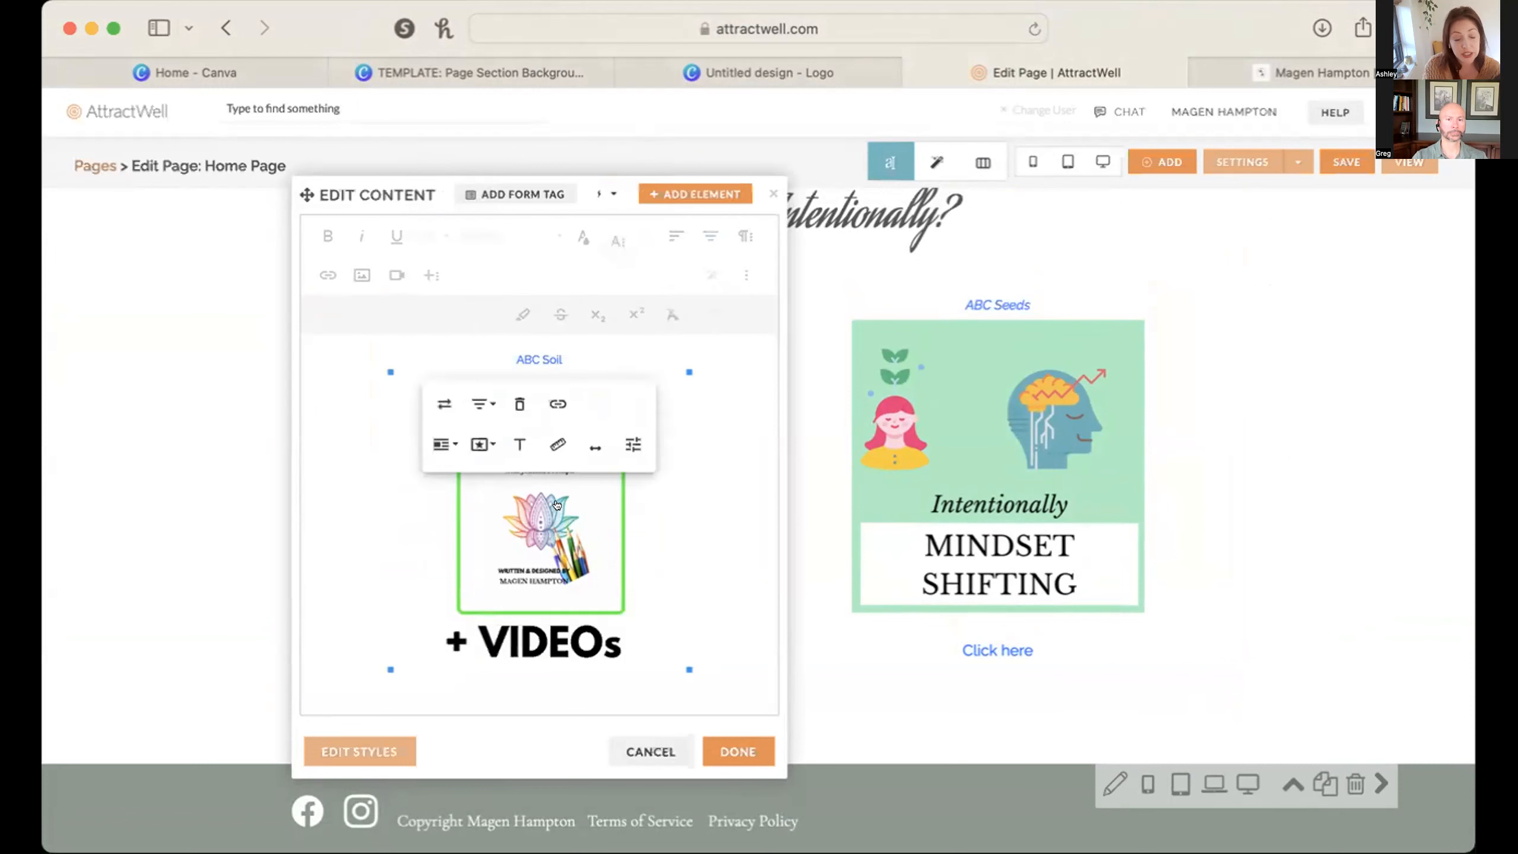
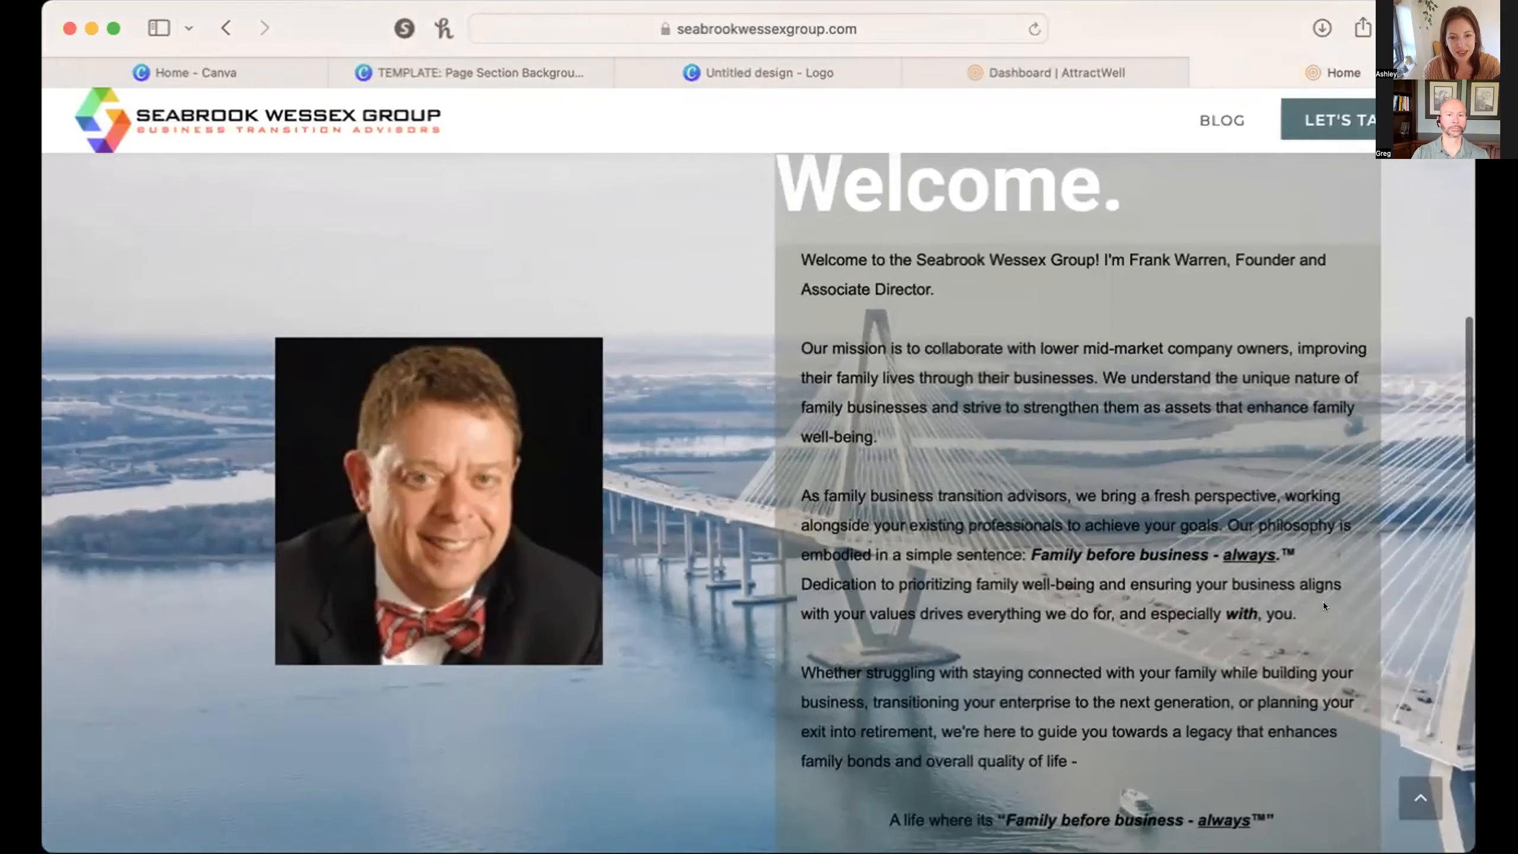
# Step: Examine the Welcome section of the live Seabrook Wessex Group site, including its photo, bridge background and shaded text block
pyautogui.scroll(-3, 1323, 601)
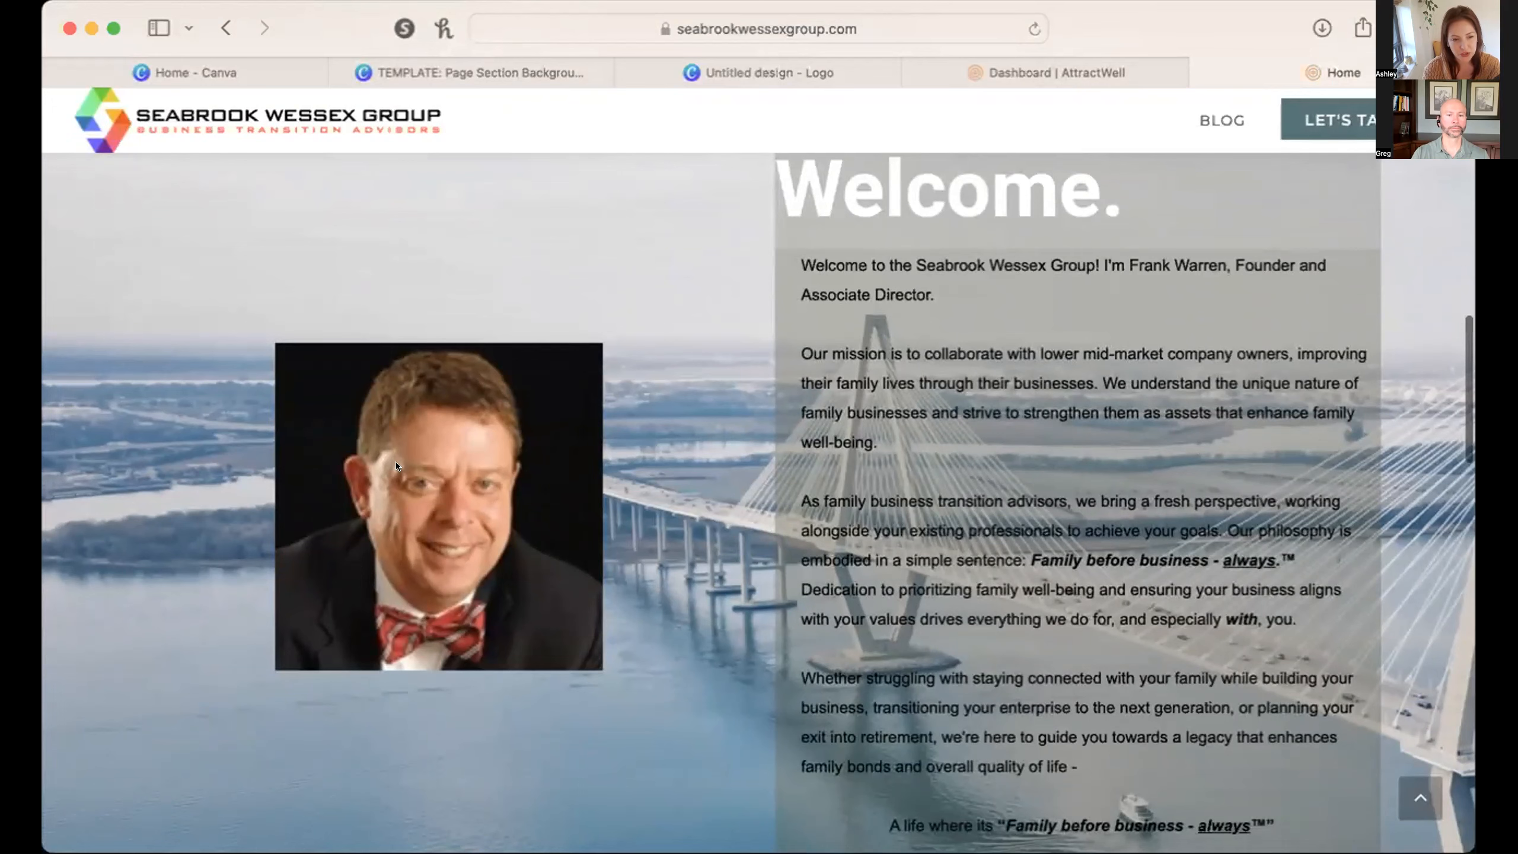
pyautogui.scroll(3, 413, 525)
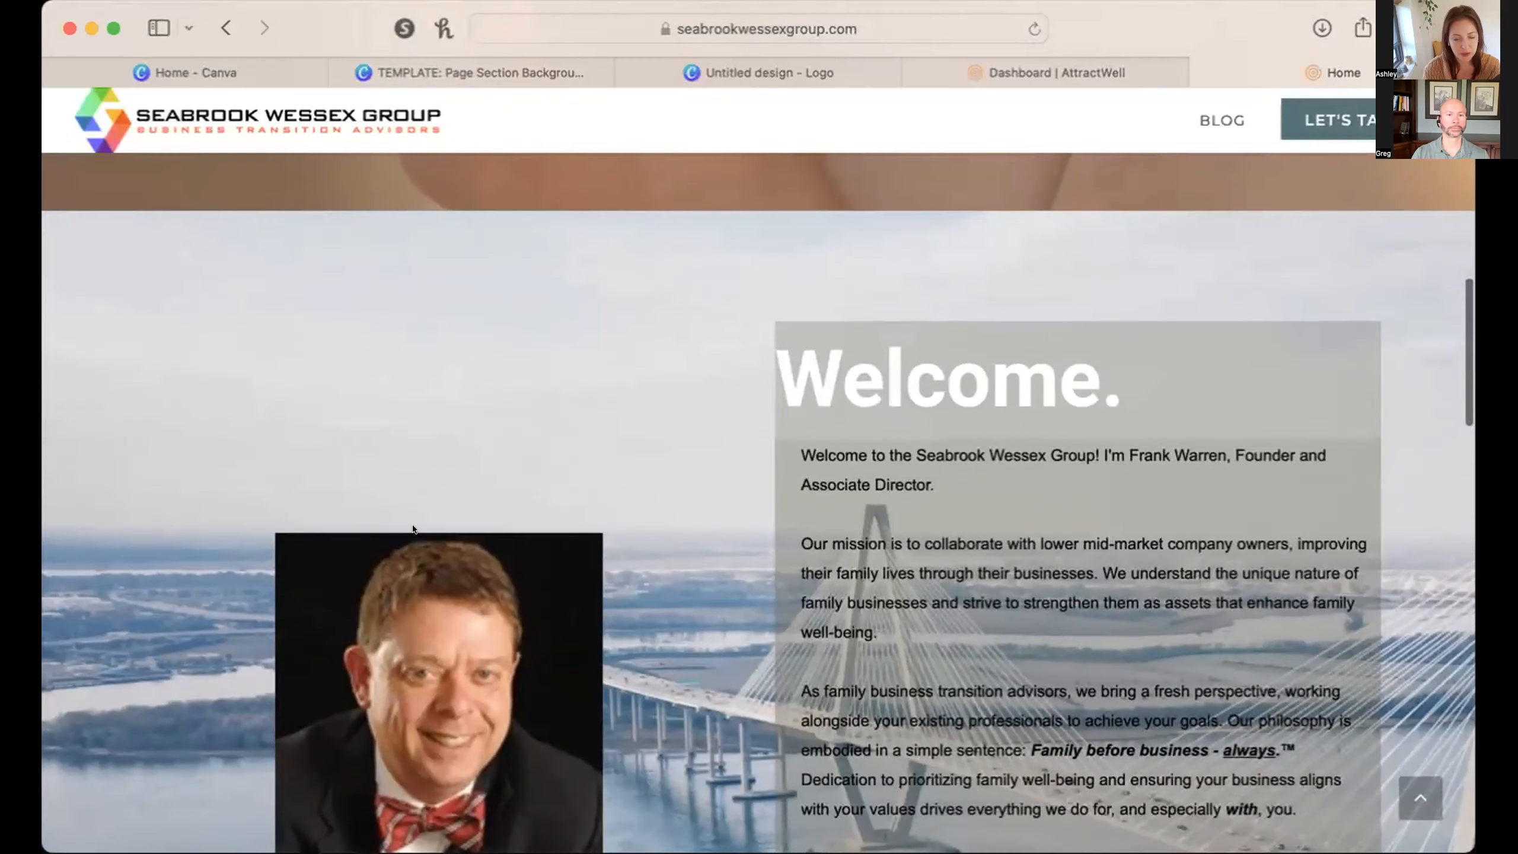
pyautogui.scroll(-3, 413, 525)
pyautogui.scroll(-2, 413, 526)
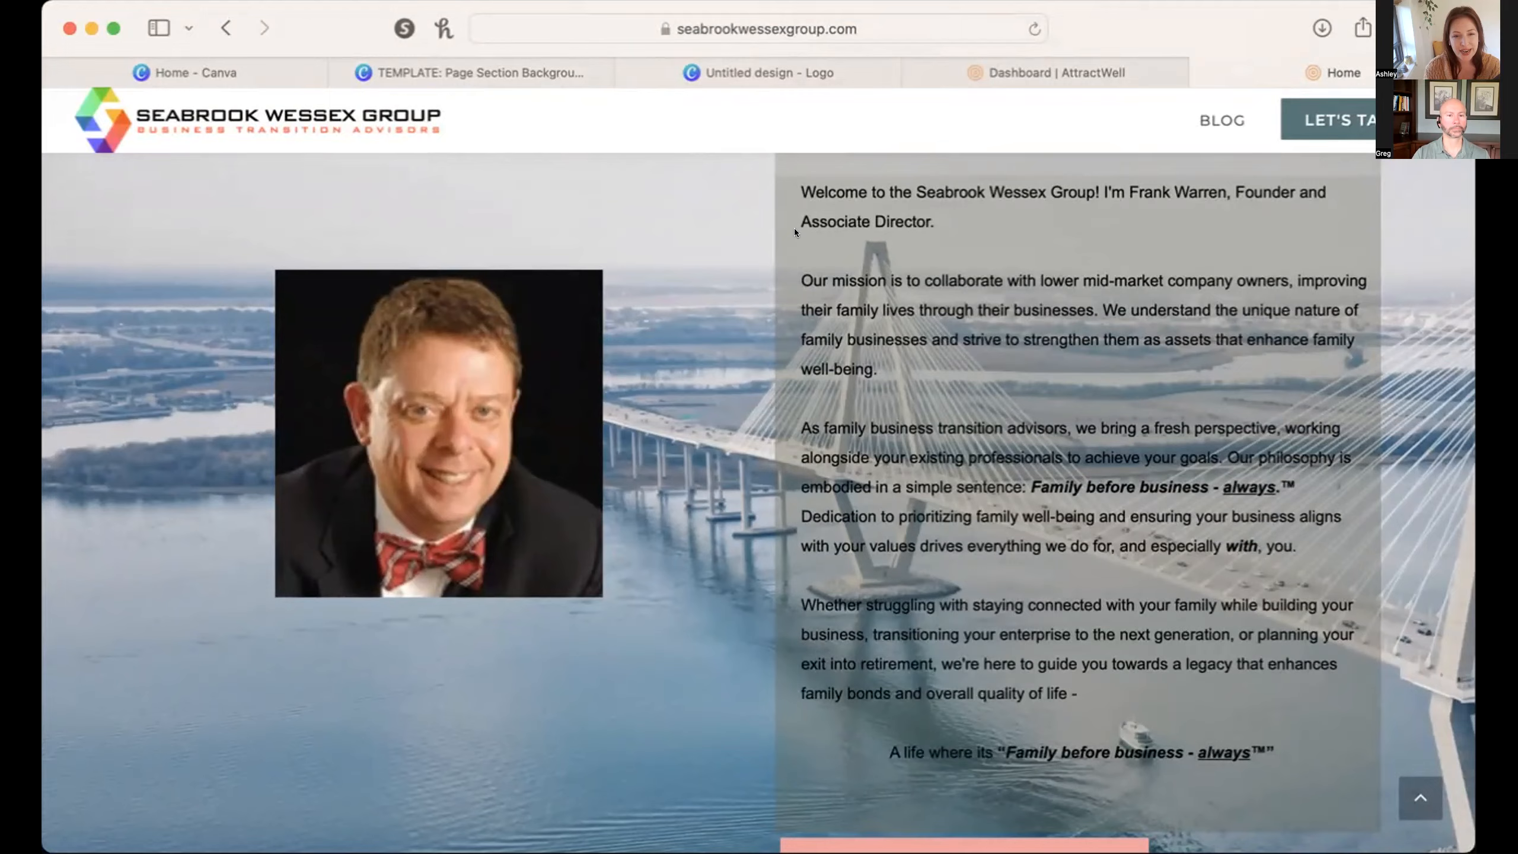
pyautogui.scroll(2, 763, 202)
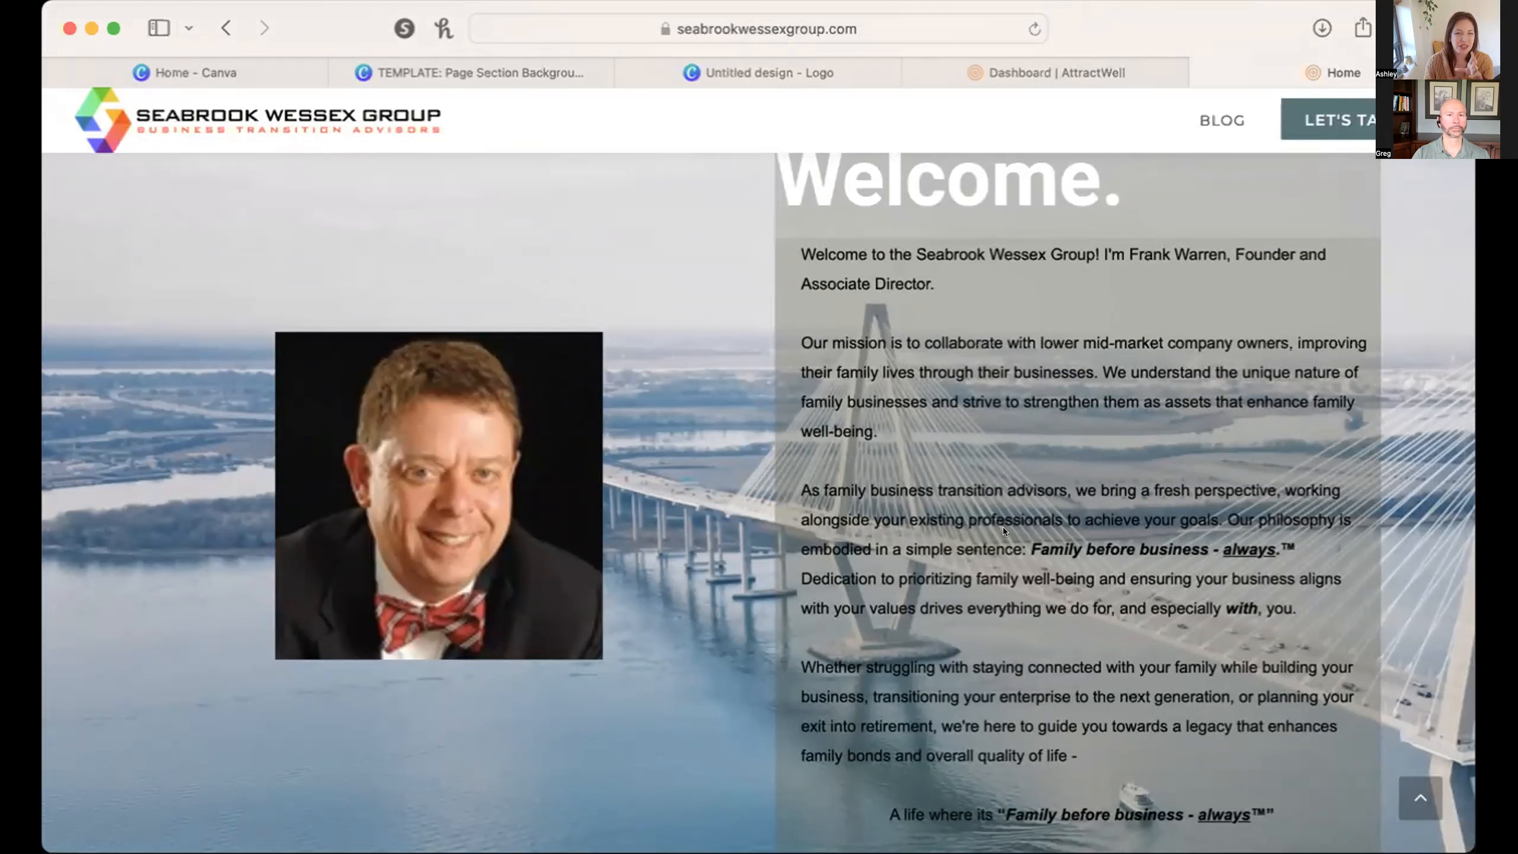
pyautogui.scroll(3, 1003, 526)
pyautogui.scroll(-3, 467, 323)
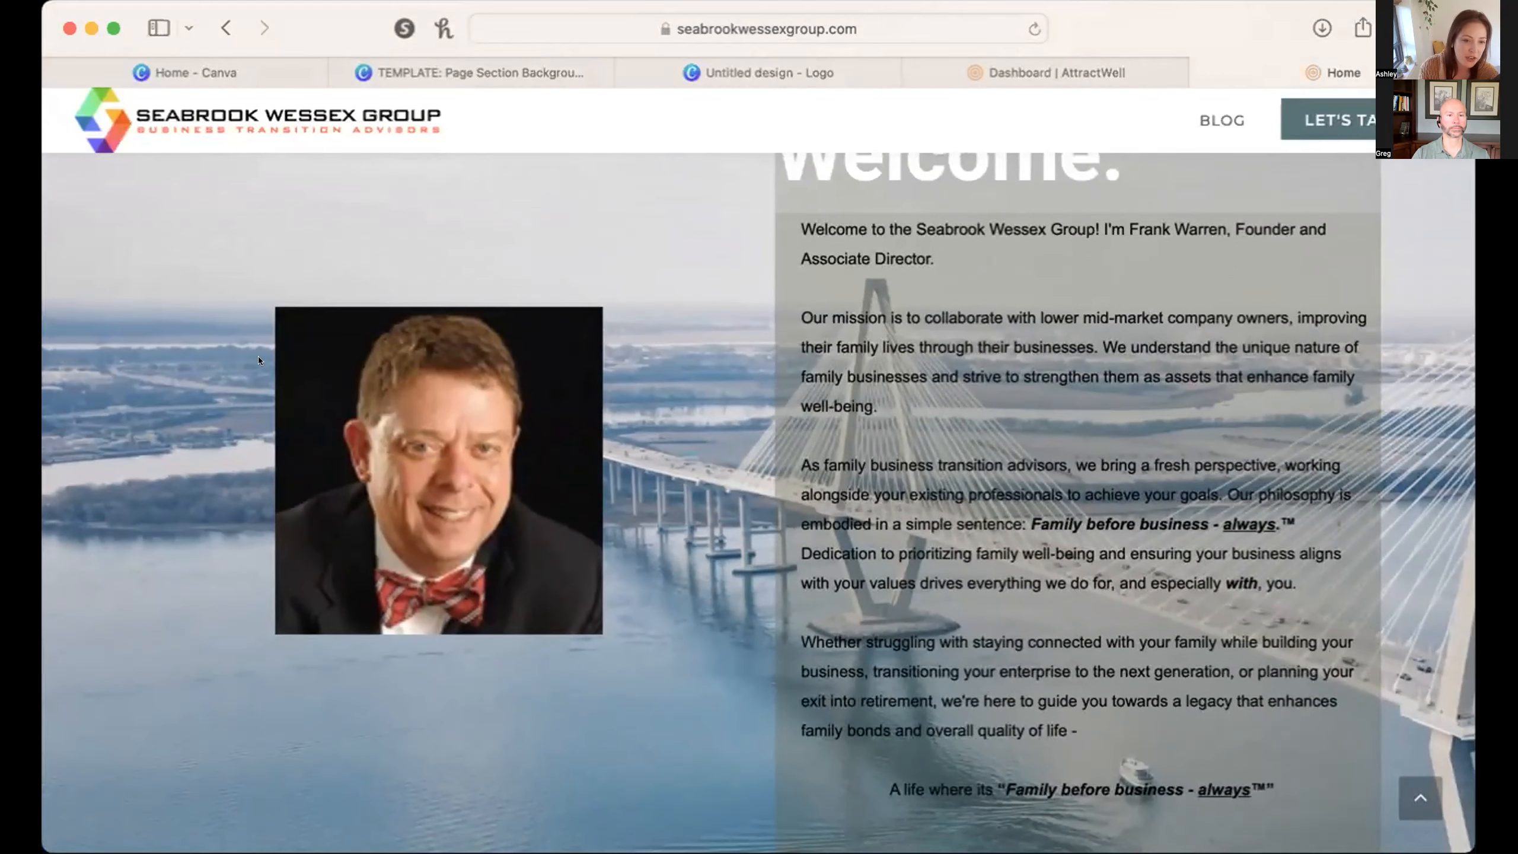
pyautogui.scroll(2, 566, 672)
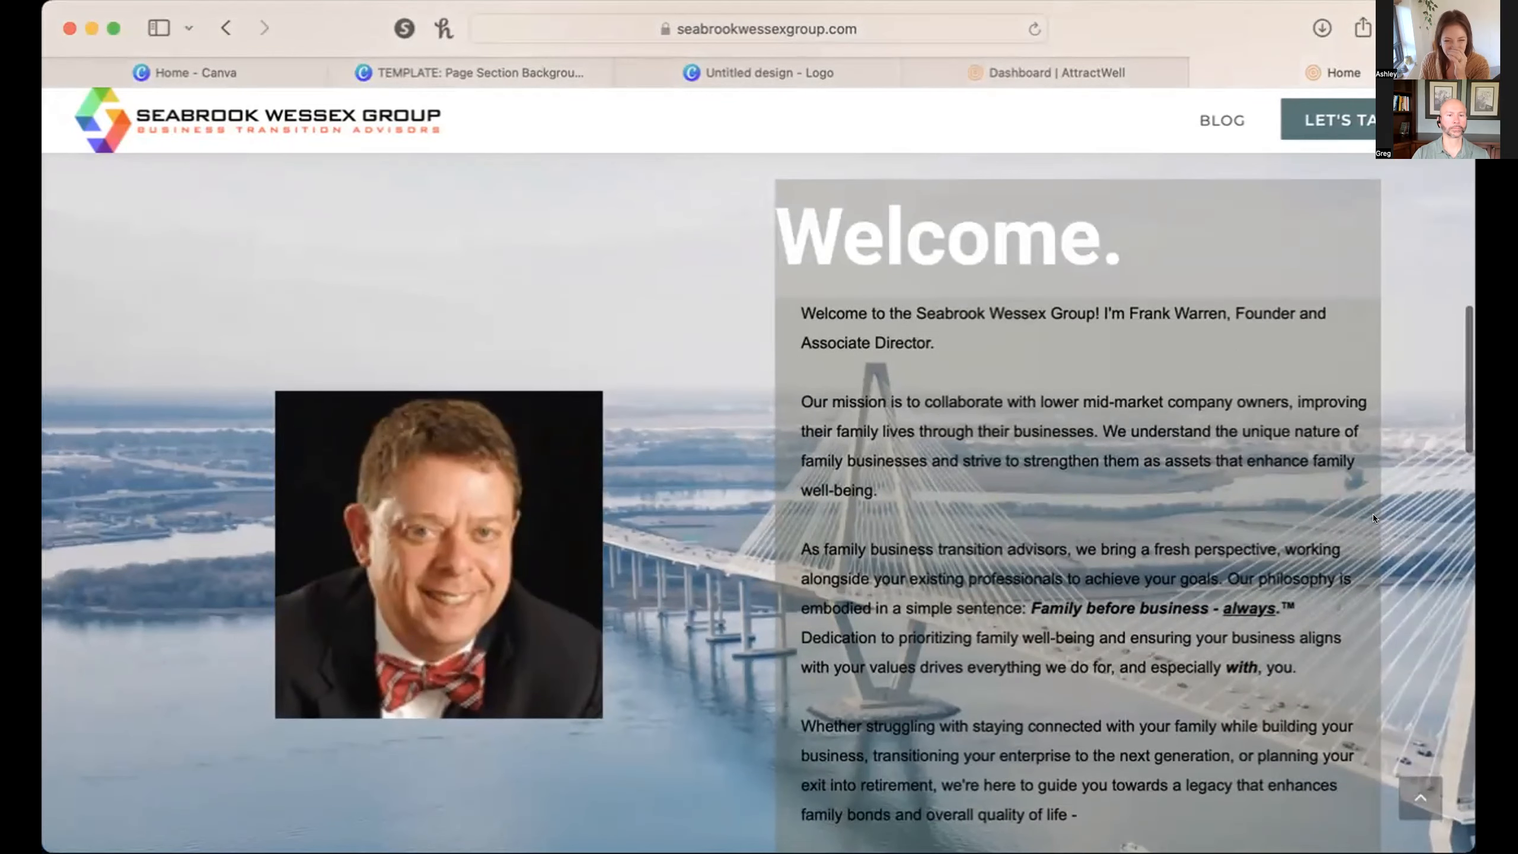
pyautogui.scroll(-3, 1404, 516)
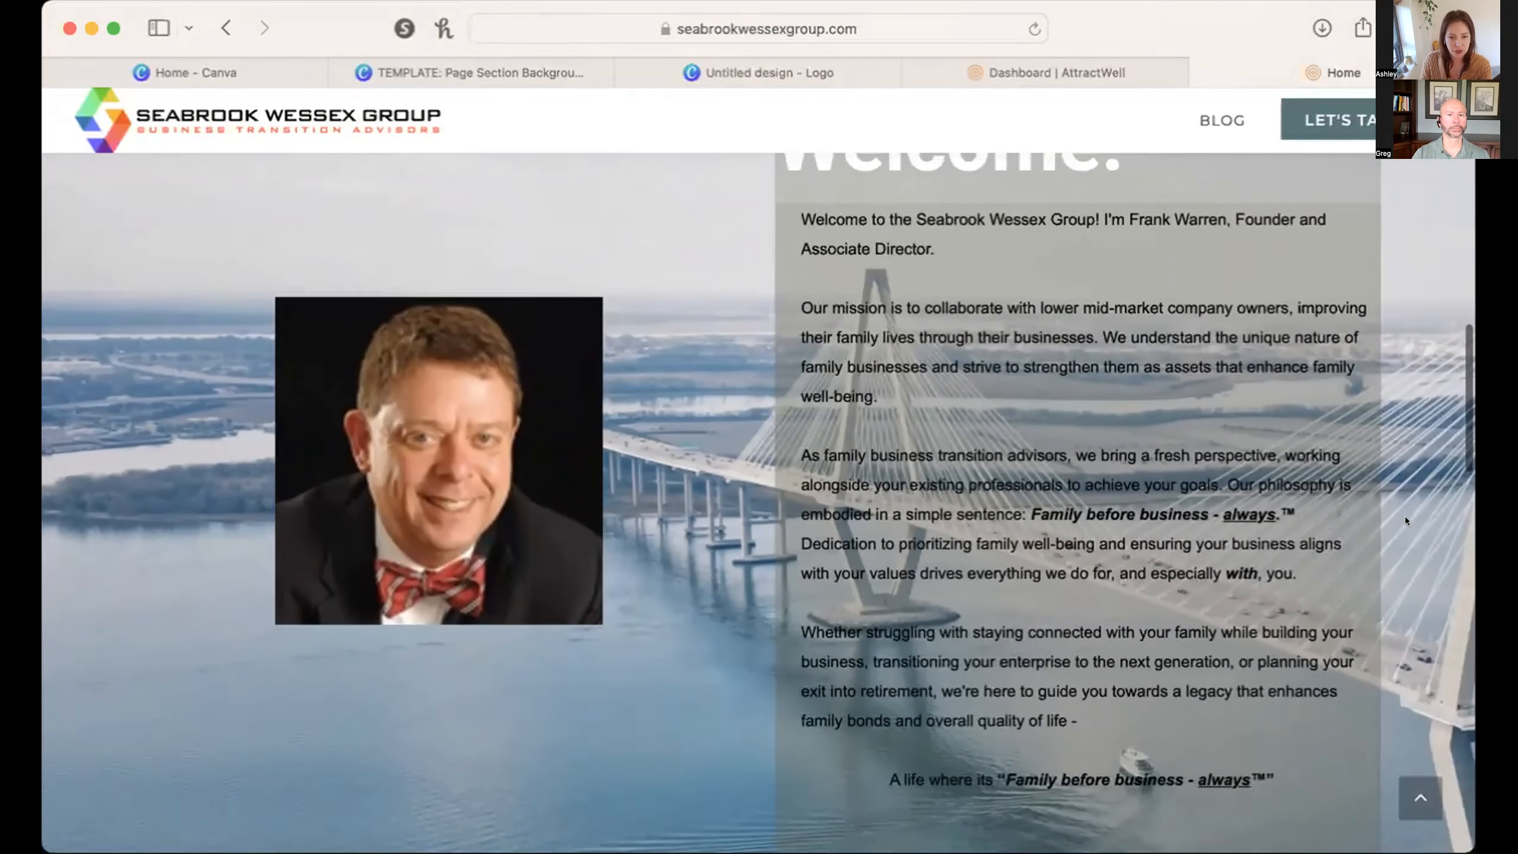
pyautogui.scroll(-5, 1076, 342)
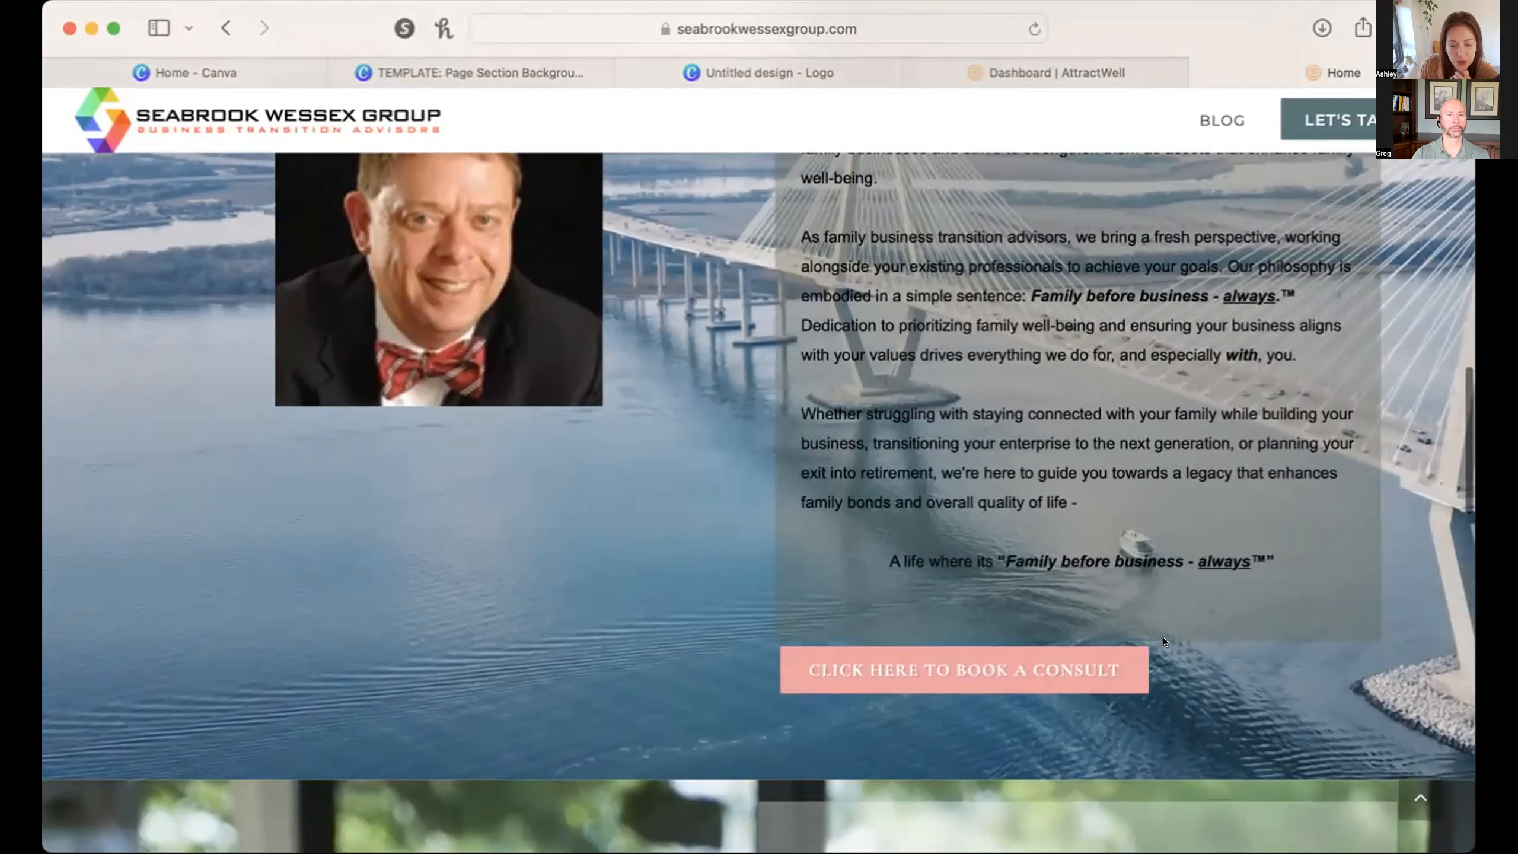
pyautogui.scroll(3, 1163, 640)
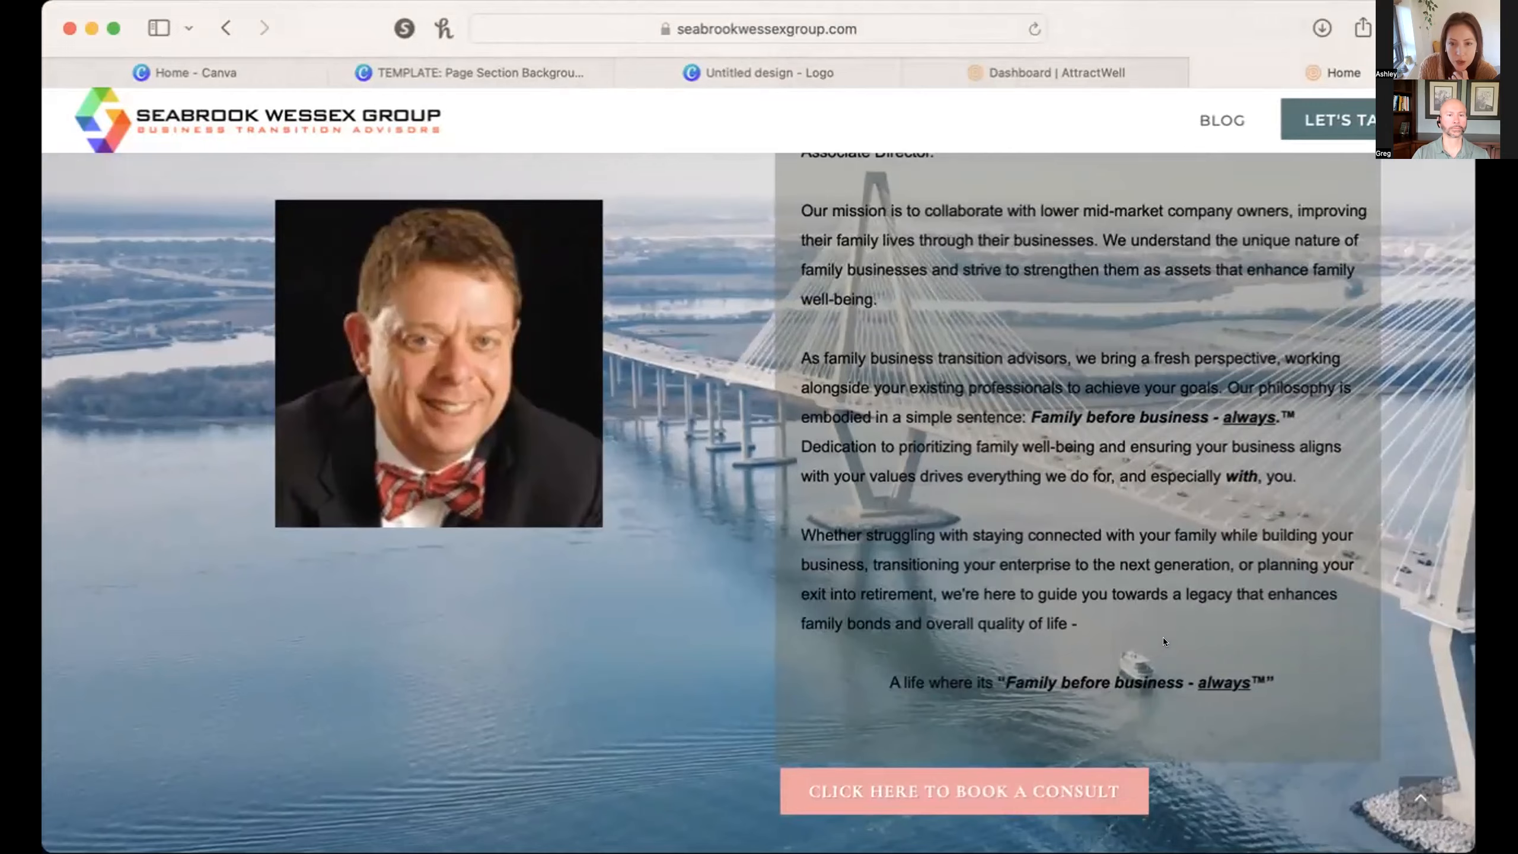
pyautogui.scroll(3, 1162, 637)
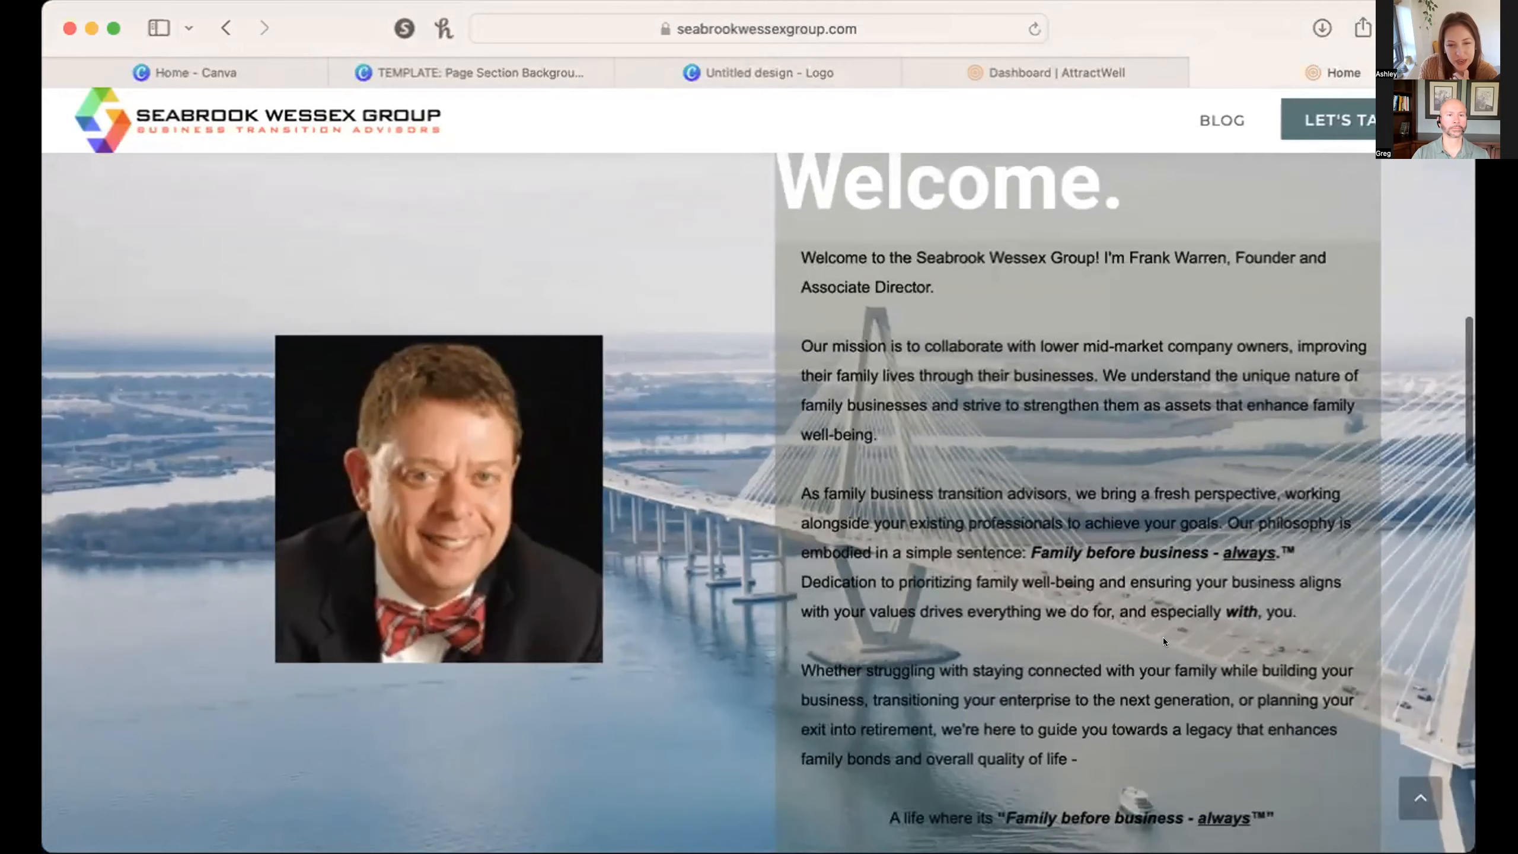
pyautogui.scroll(-1, 1161, 637)
pyautogui.scroll(1, 1162, 638)
pyautogui.scroll(-1, 1162, 640)
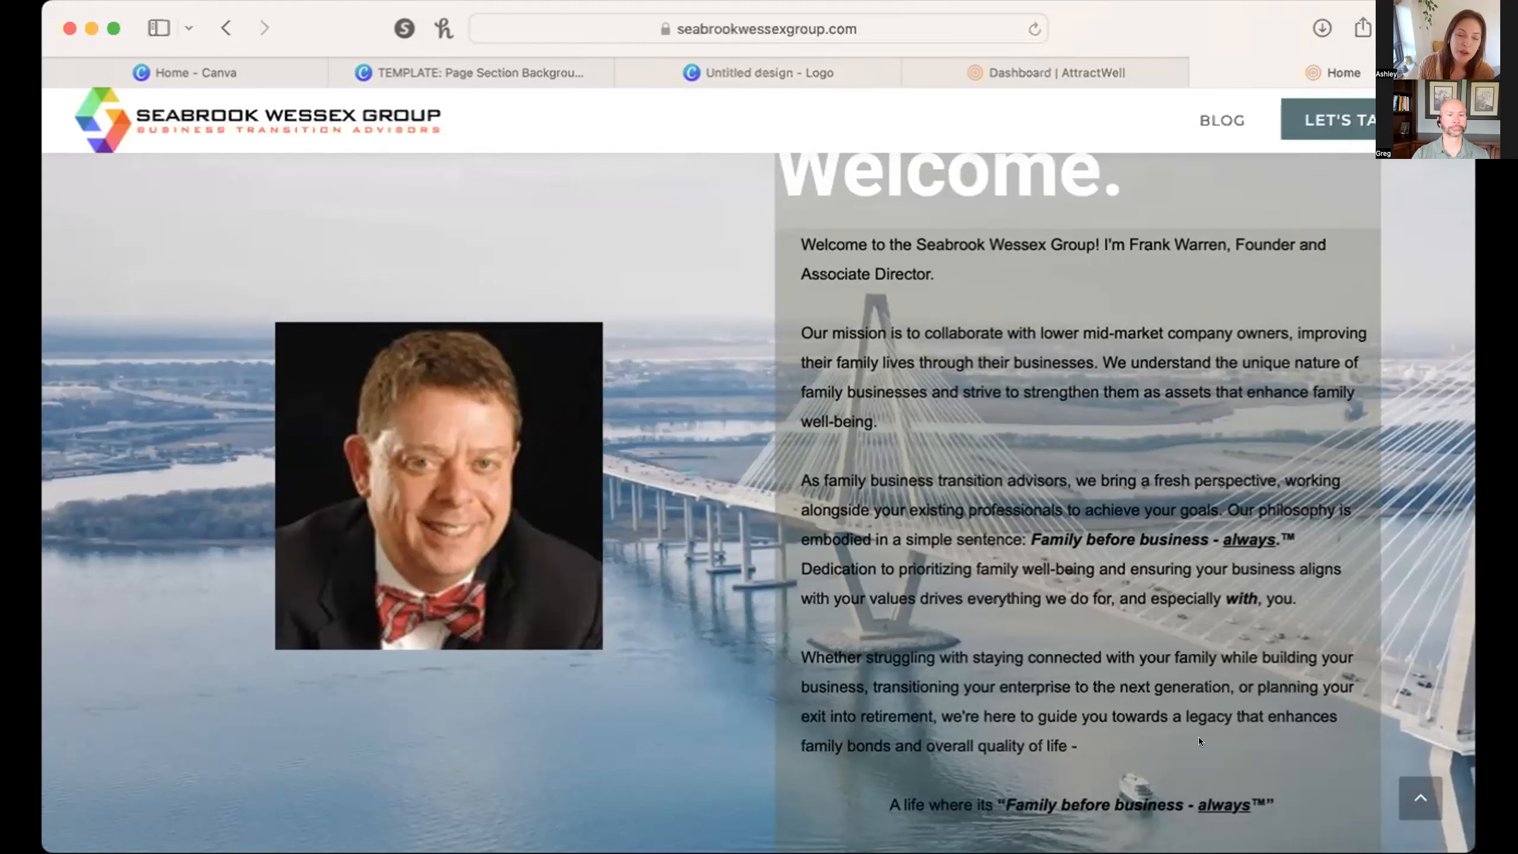
# Step: Examine the video hero at the start of the site and compare its consult booking button with the one in the Welcome section
pyautogui.scroll(10, 1197, 736)
pyautogui.scroll(-4, 1197, 736)
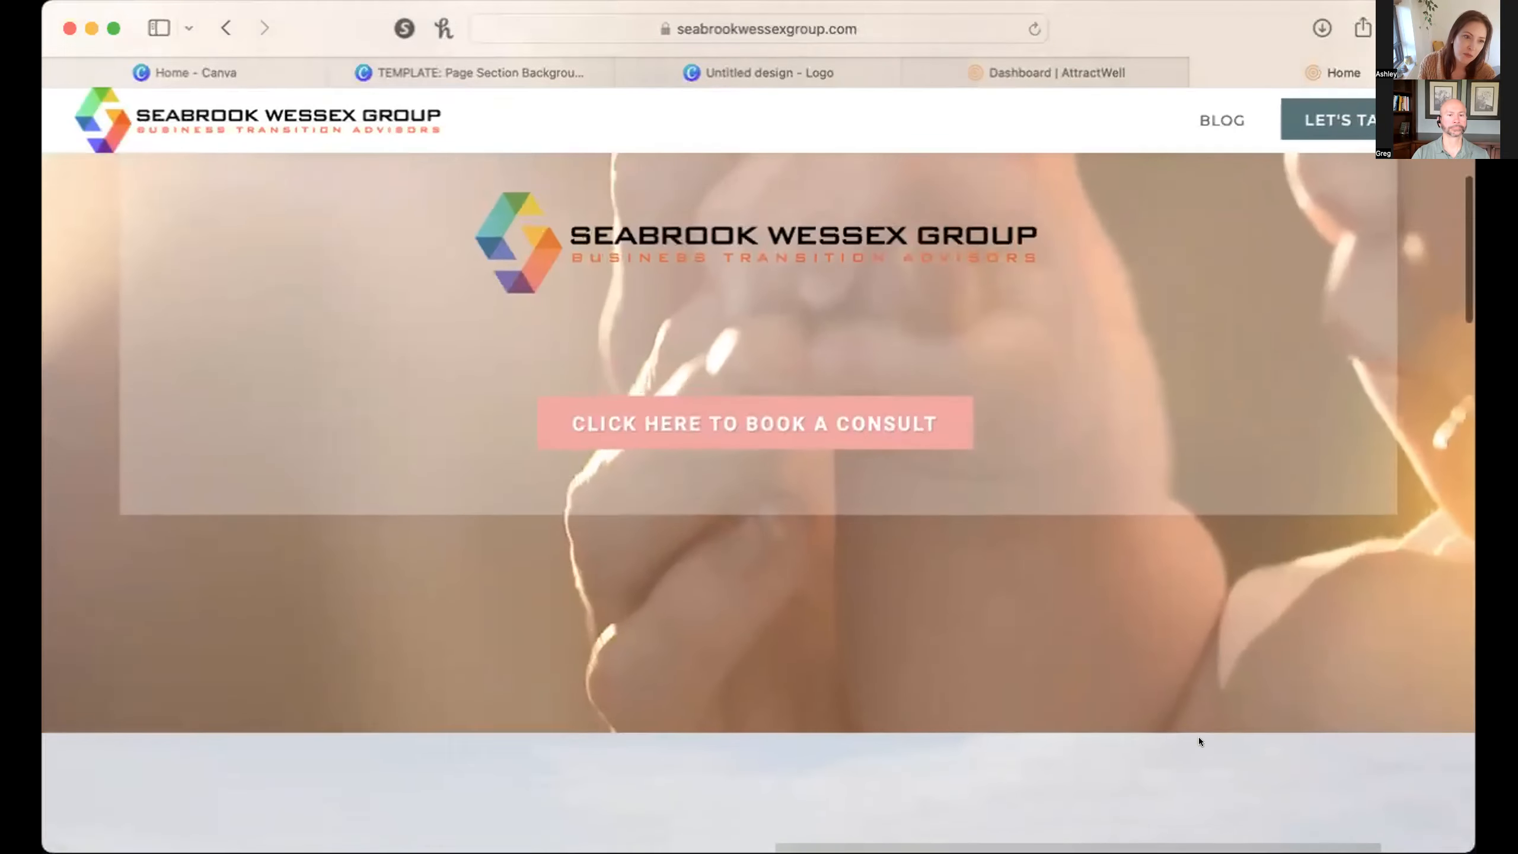
pyautogui.scroll(9, 887, 511)
pyautogui.scroll(-3, 958, 673)
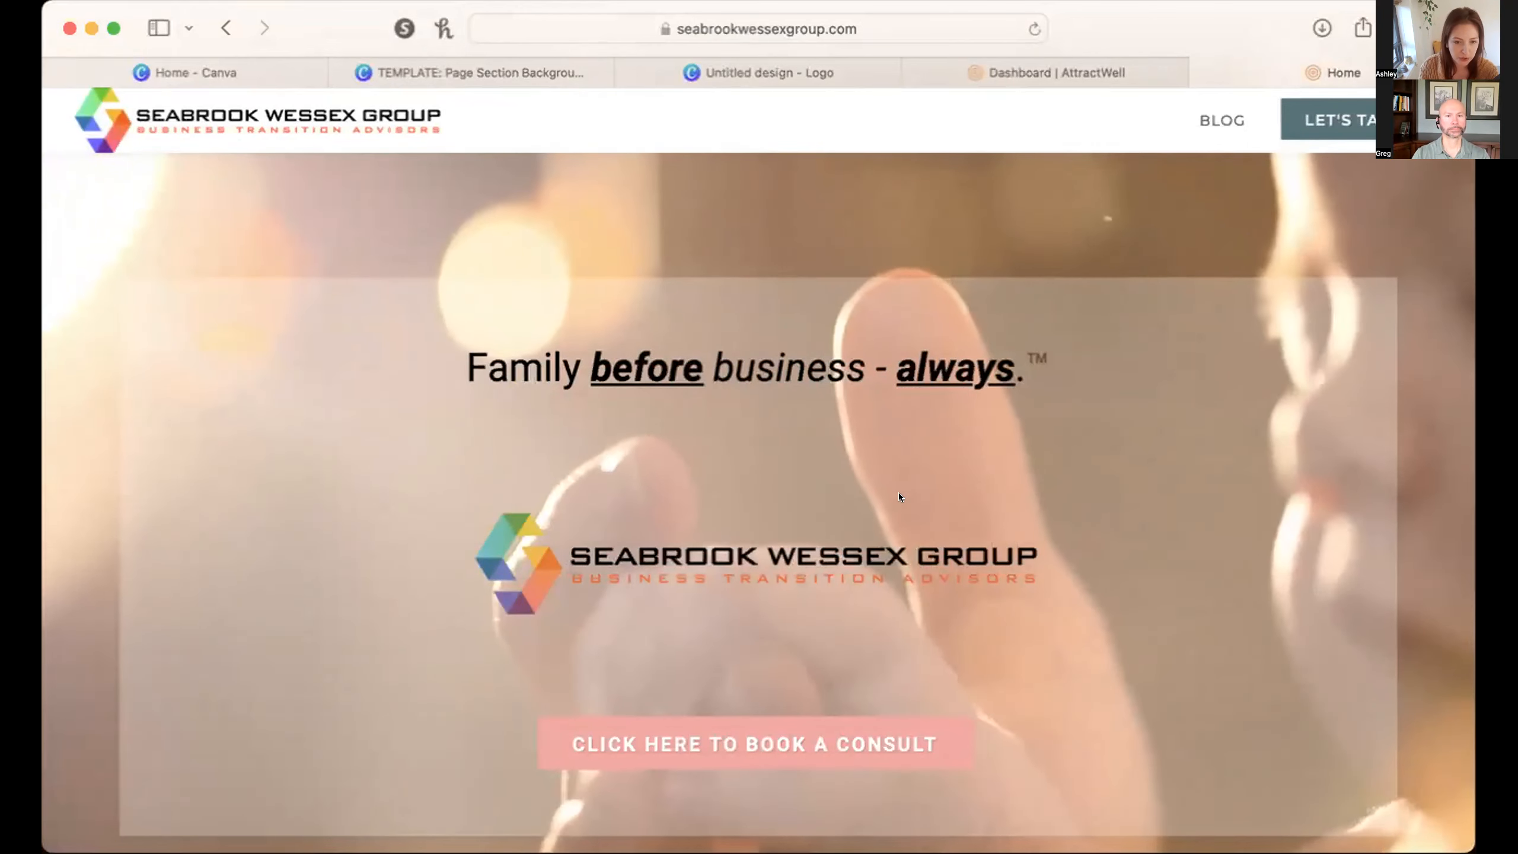
pyautogui.scroll(-3, 882, 538)
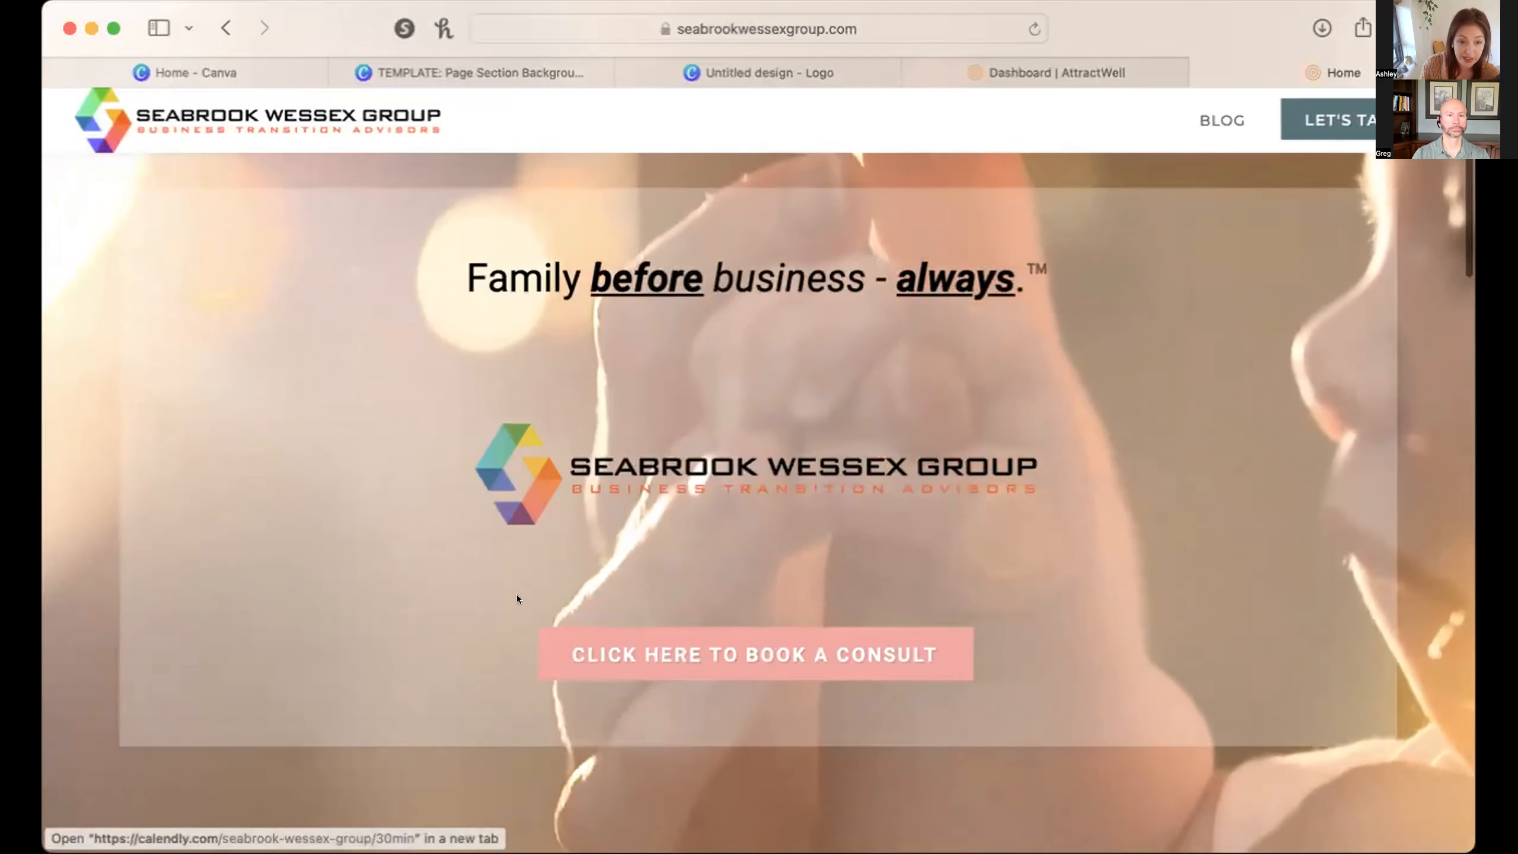
pyautogui.scroll(-10, 871, 546)
pyautogui.scroll(-10, 872, 546)
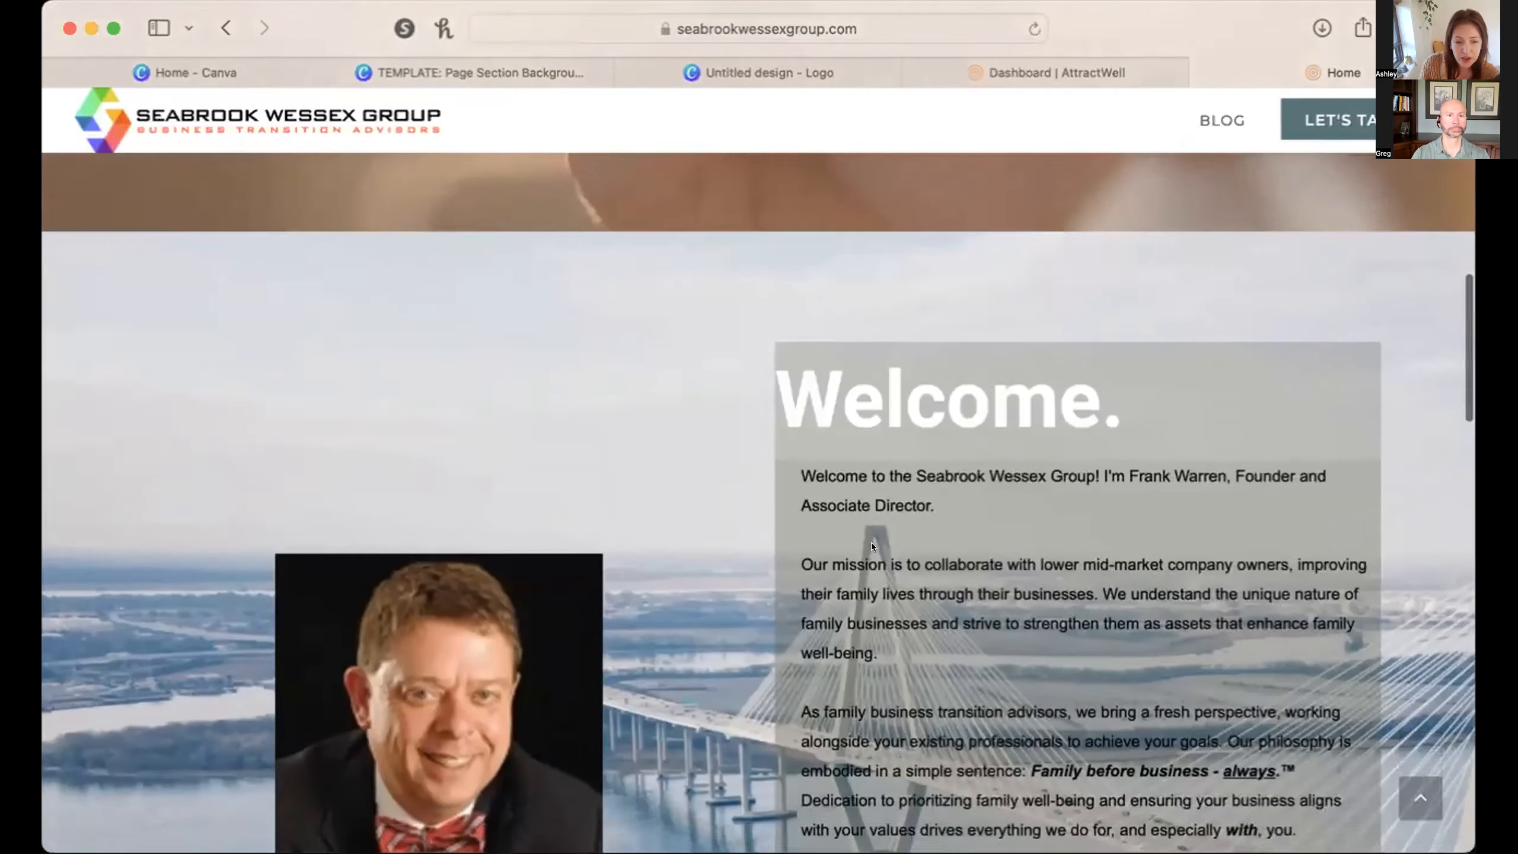
pyautogui.scroll(1, 641, 669)
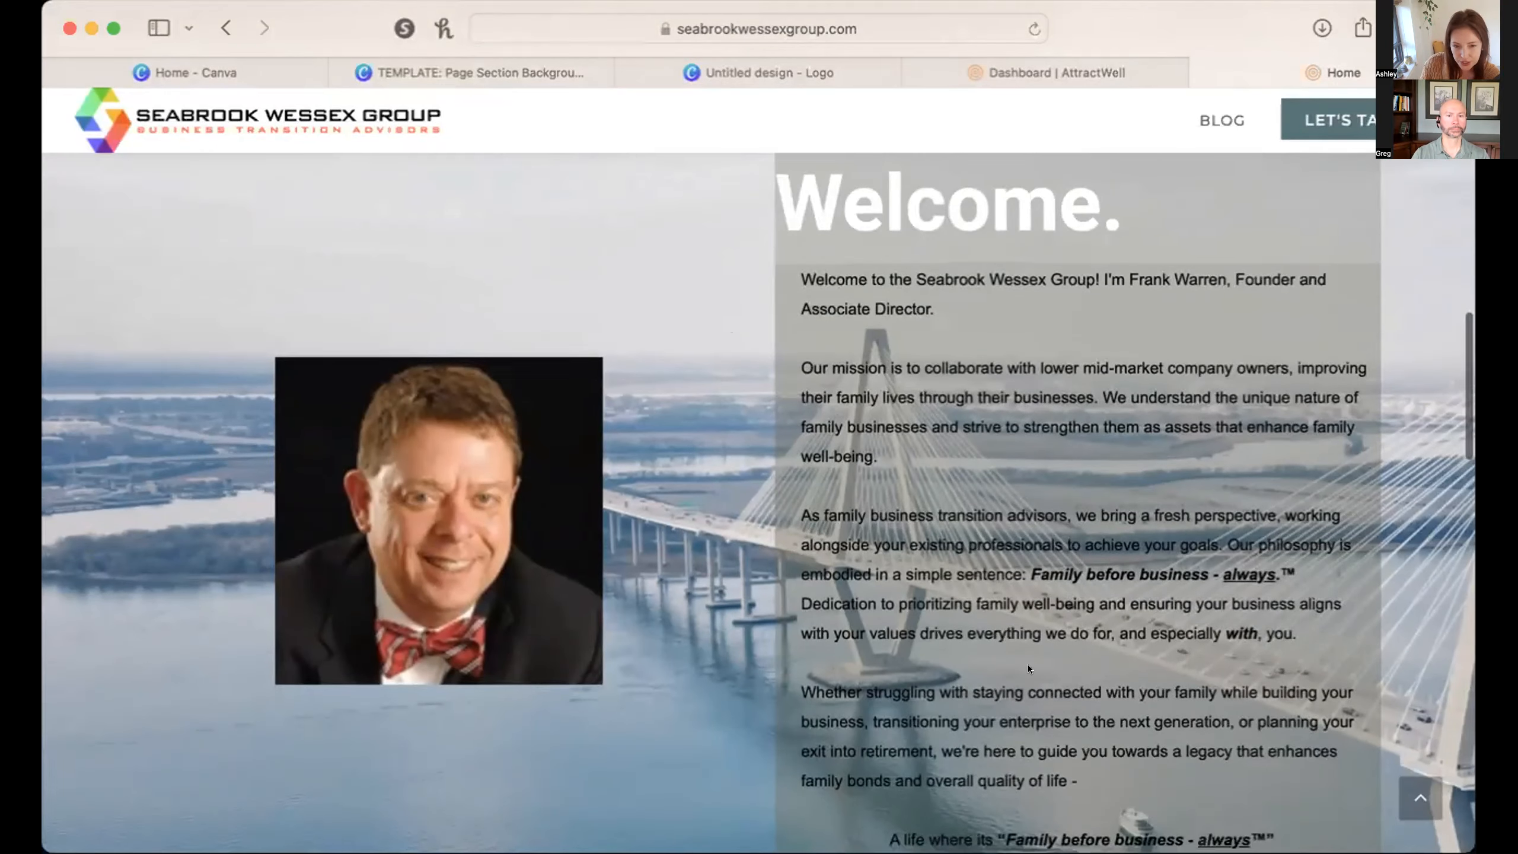
pyautogui.scroll(-6, 1027, 664)
pyautogui.scroll(-2, 1028, 668)
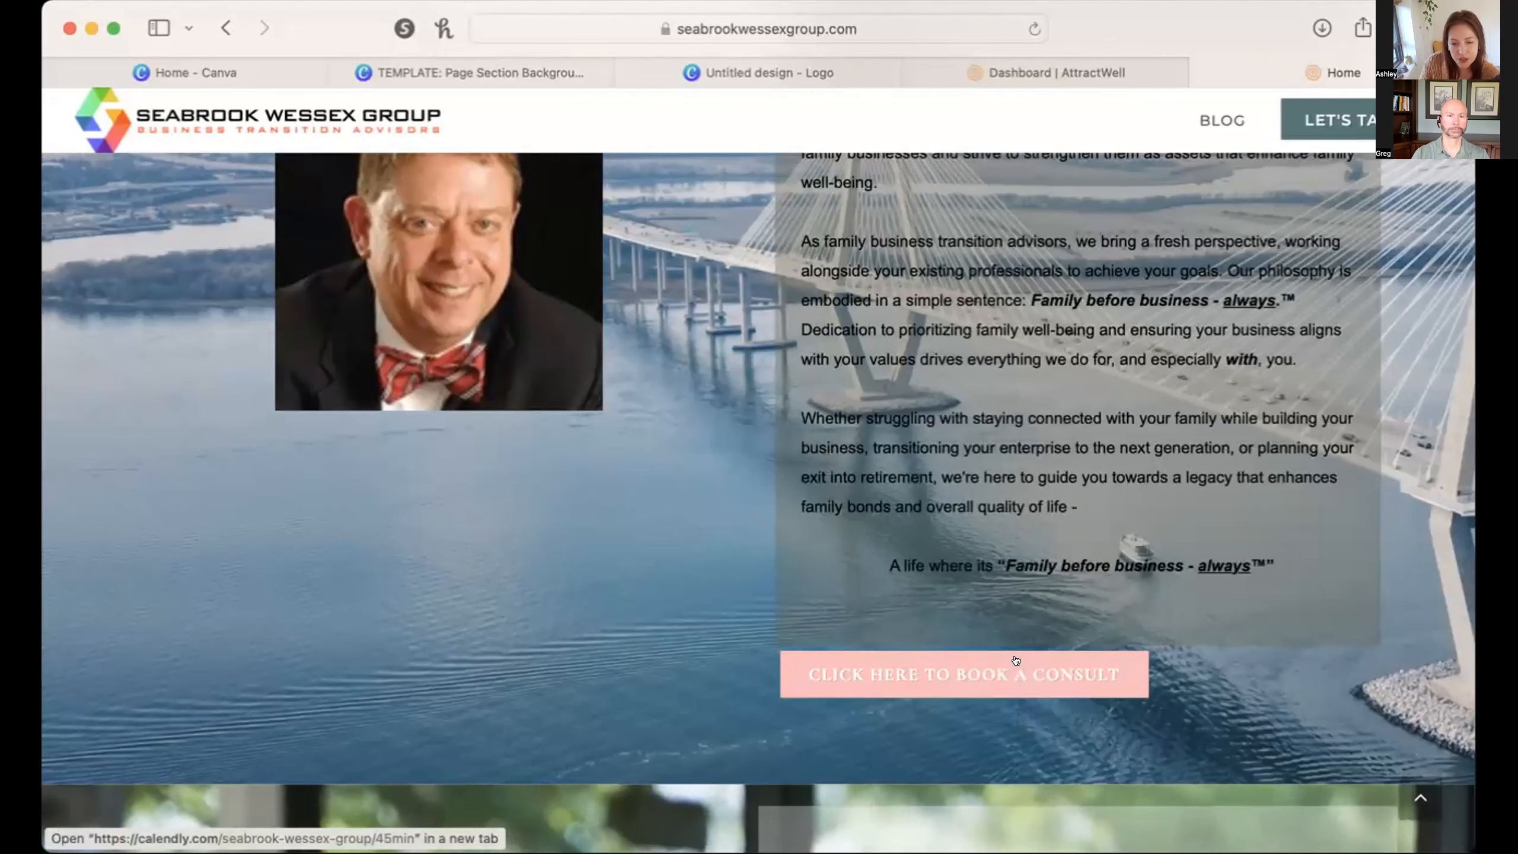
pyautogui.scroll(1, 1015, 659)
pyautogui.scroll(-8, 1018, 658)
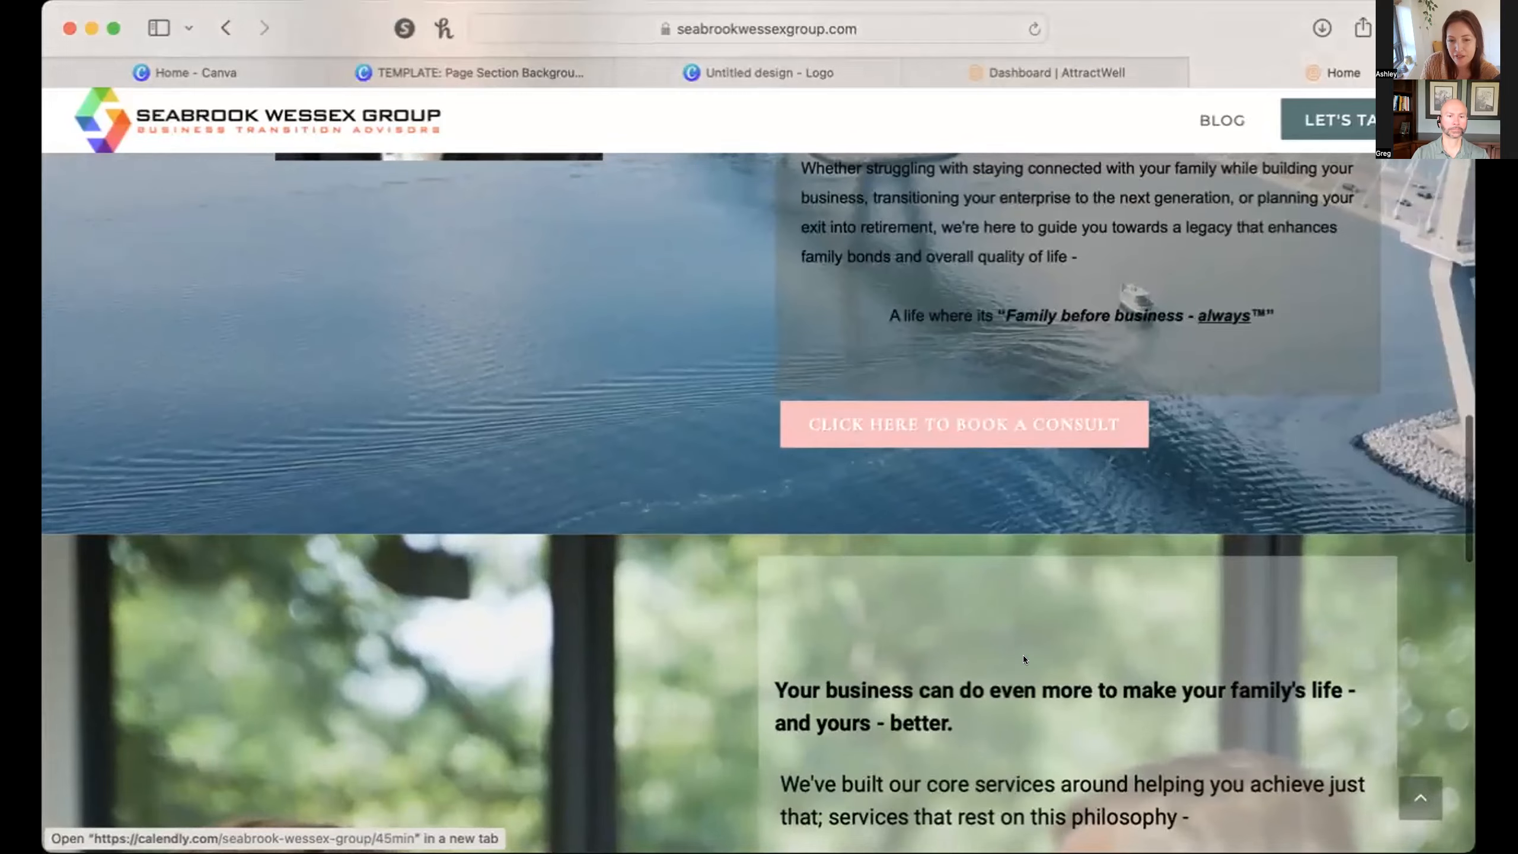
pyautogui.scroll(15, 1022, 654)
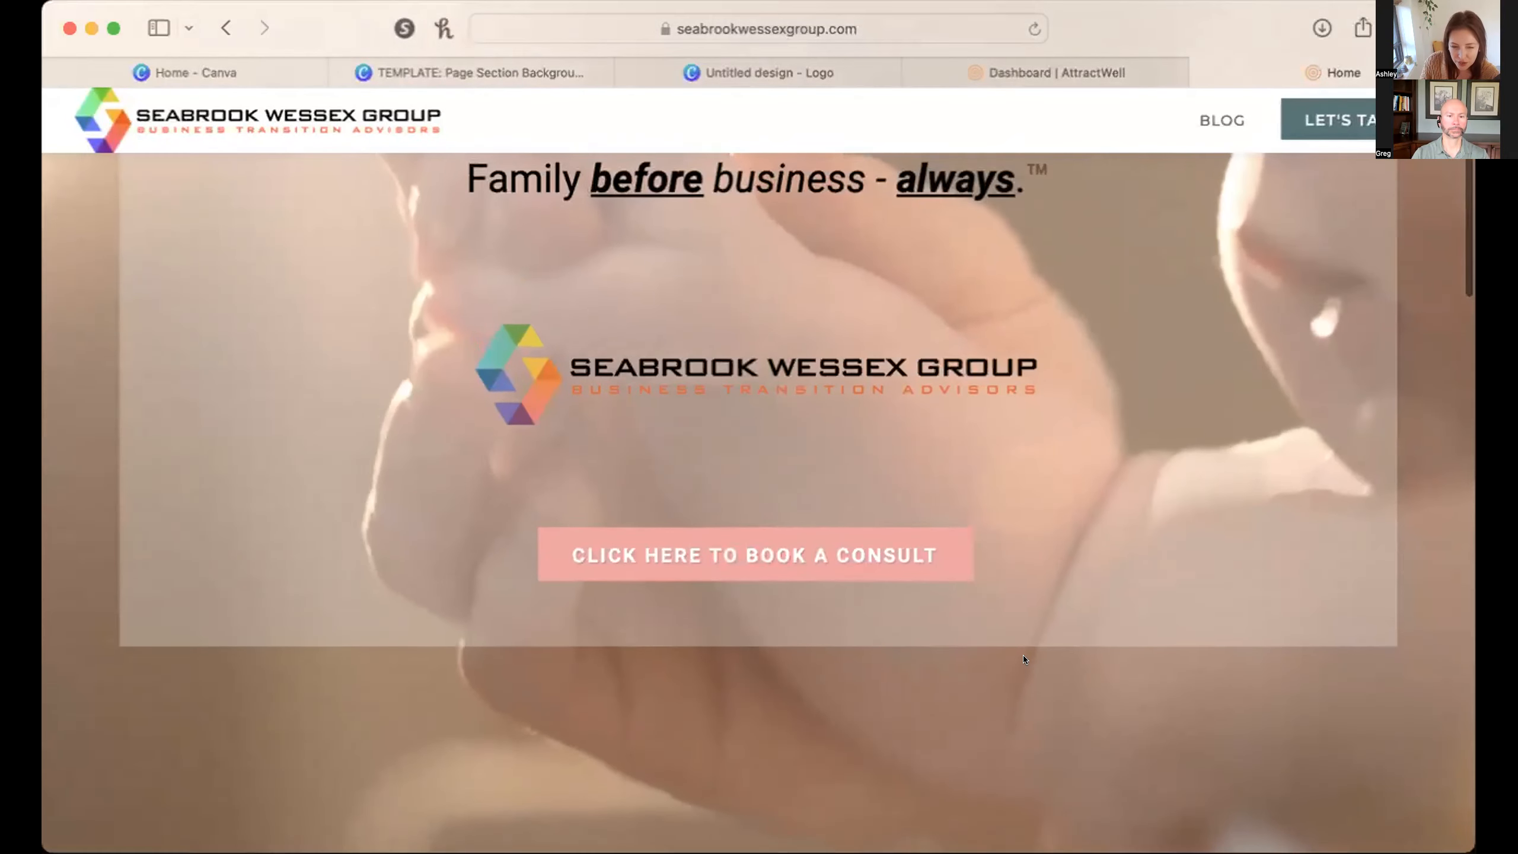
pyautogui.scroll(2, 1022, 654)
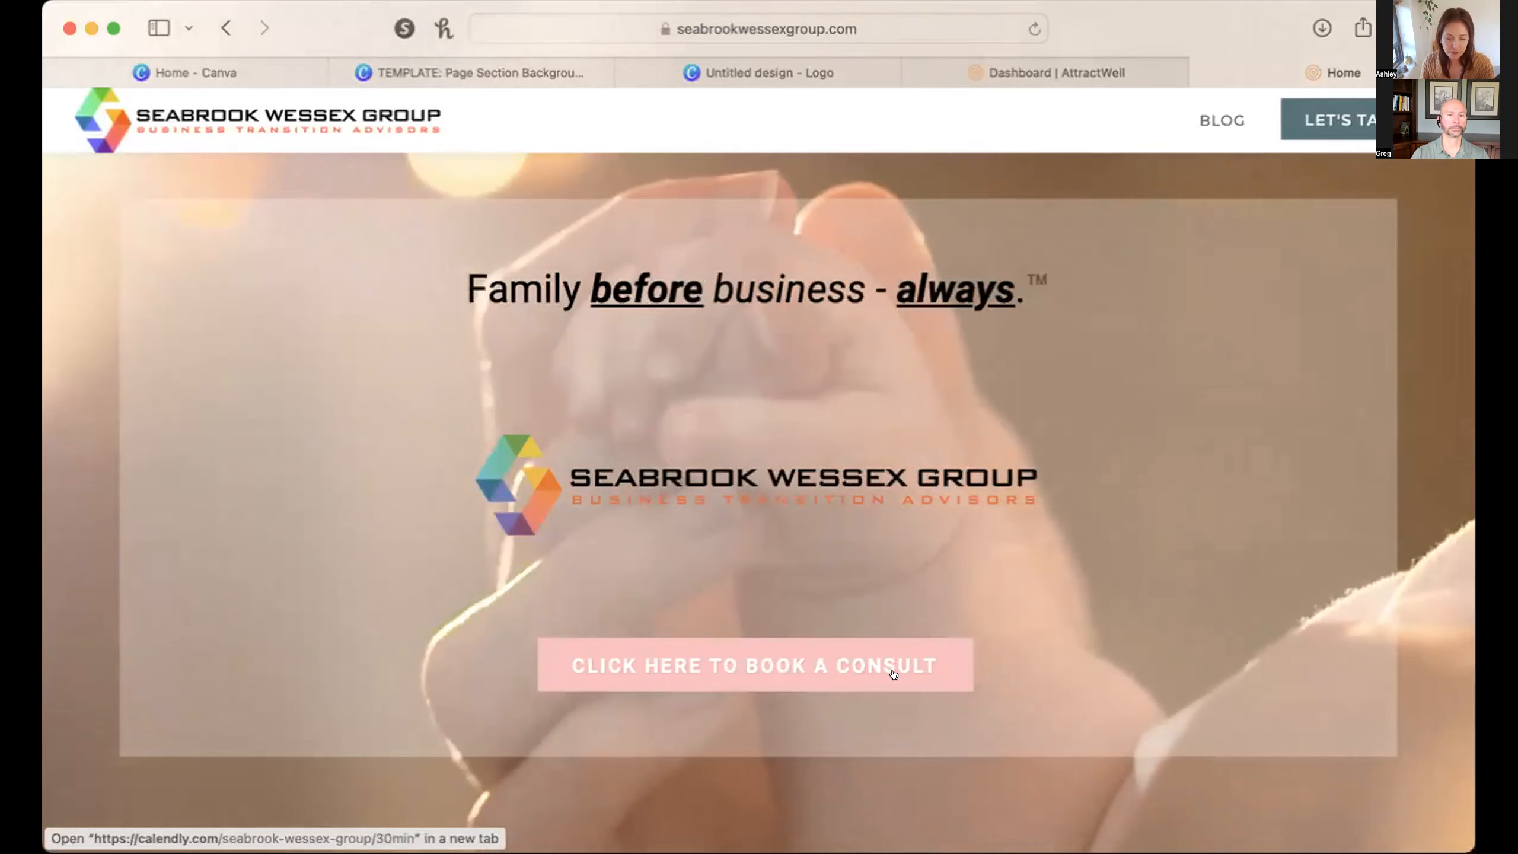
pyautogui.scroll(-5, 896, 671)
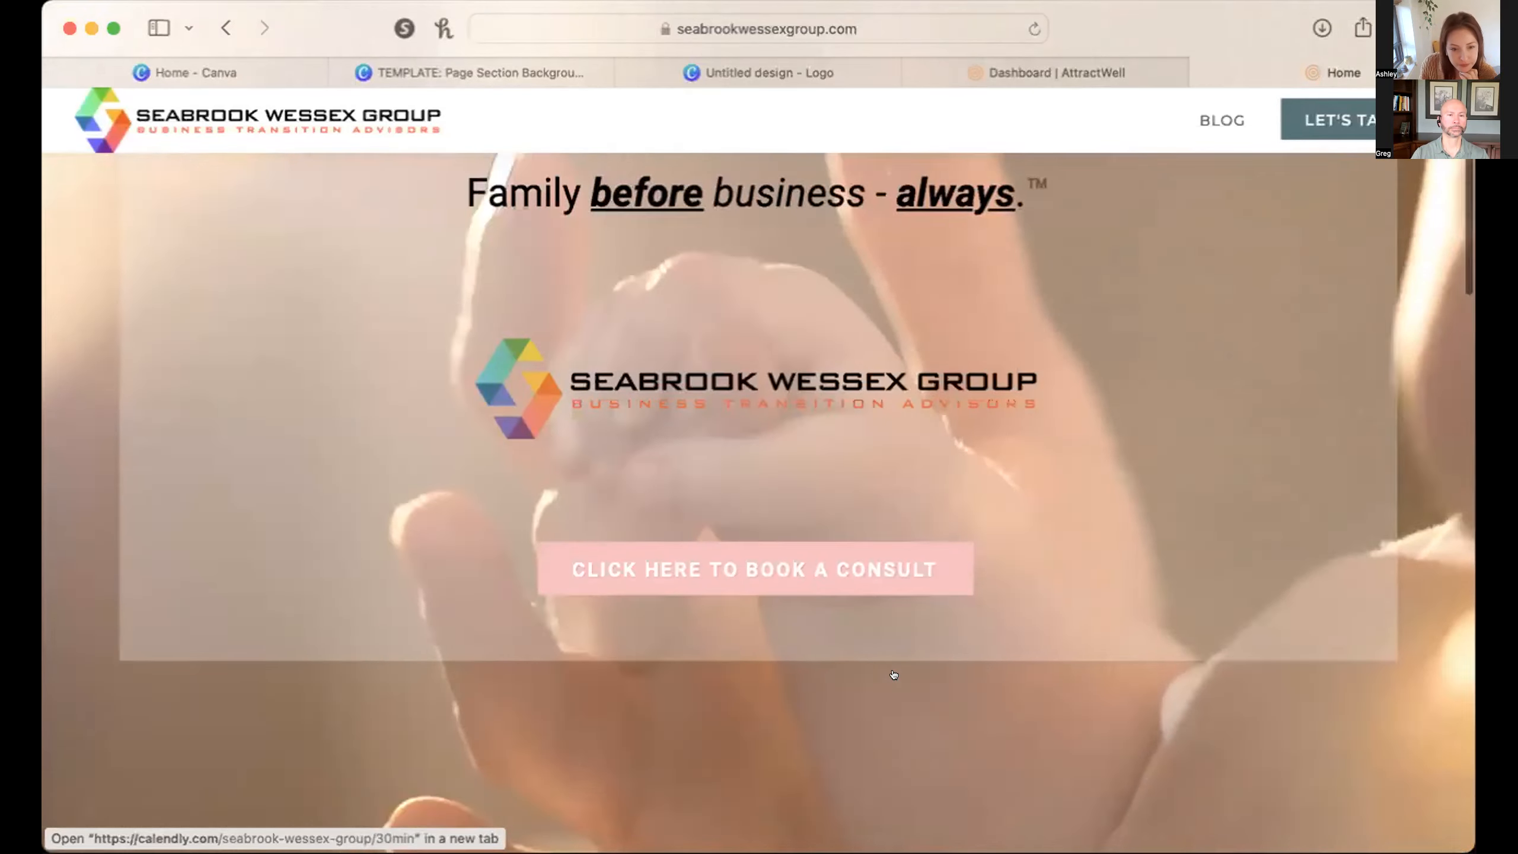
pyautogui.scroll(4, 898, 669)
pyautogui.scroll(3, 899, 672)
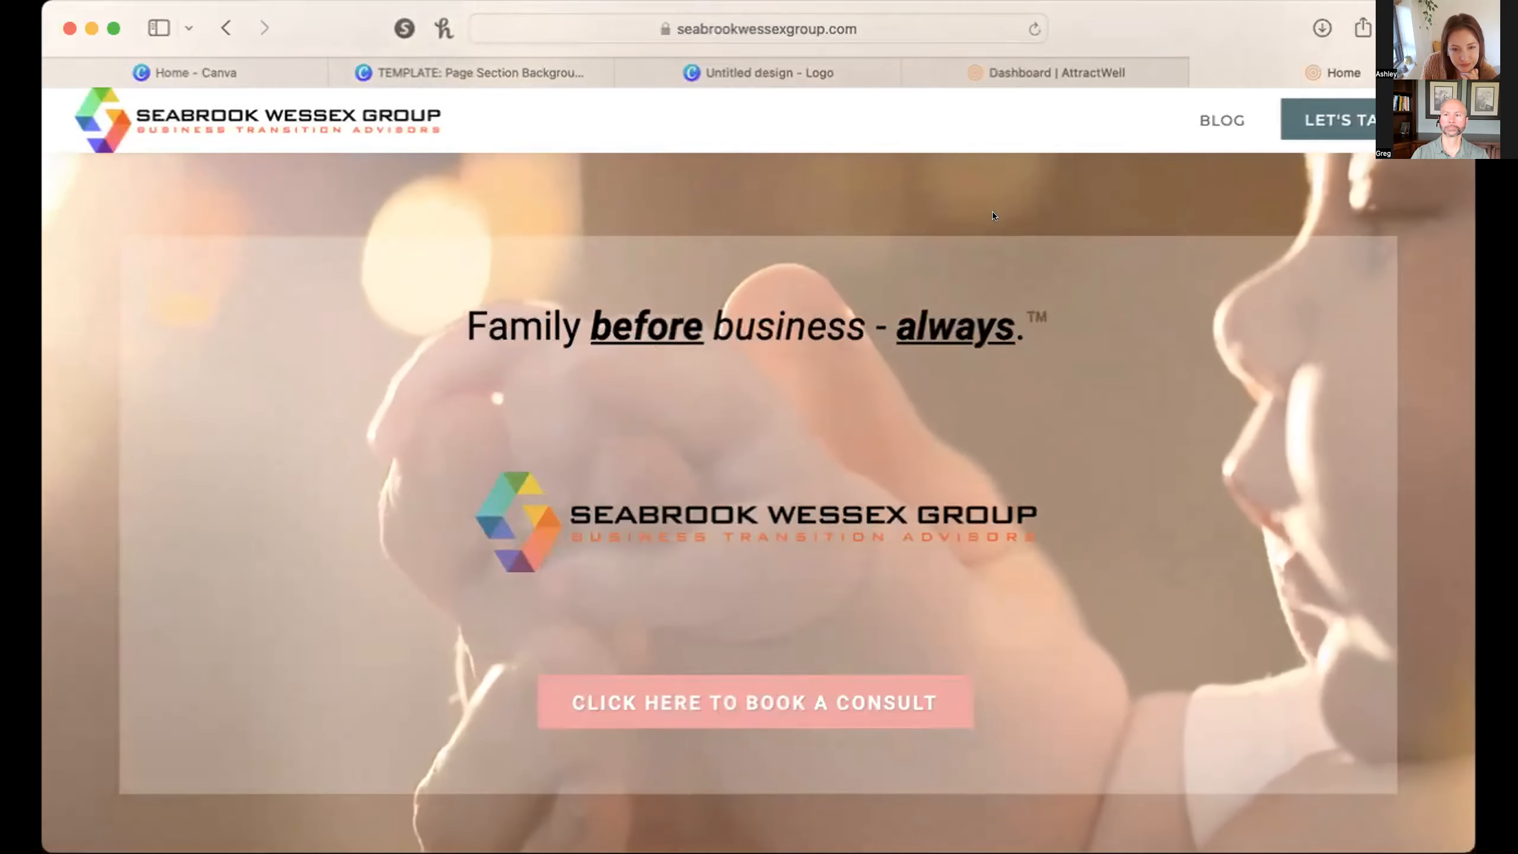
# Step: Switch to AttractWell's editor for the Home page and preview the hero at phone size, dismissing the pop-up form
pyautogui.click(1062, 60)
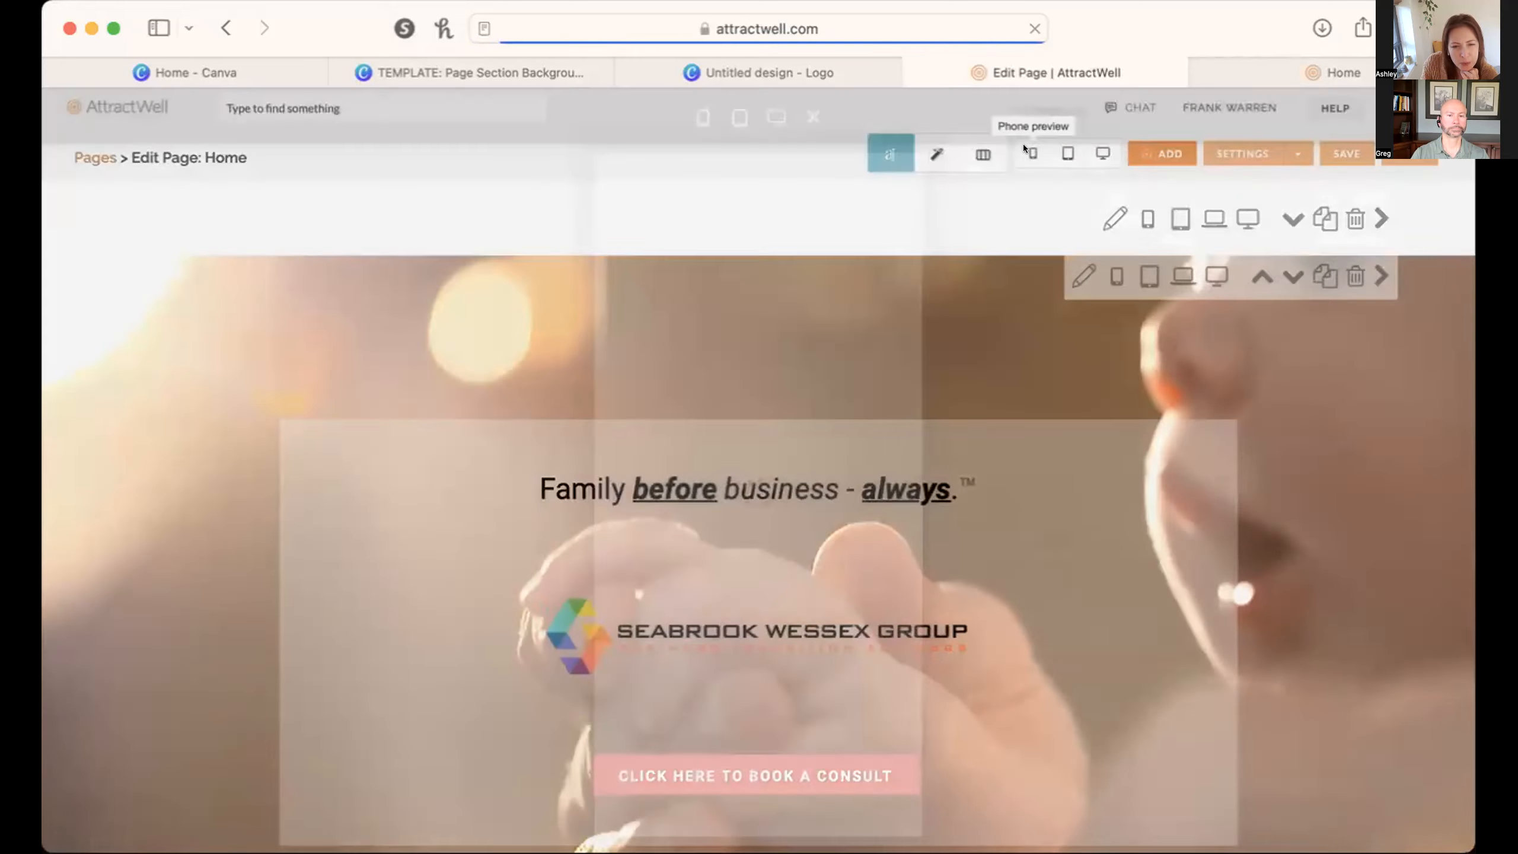
pyautogui.click(1023, 149)
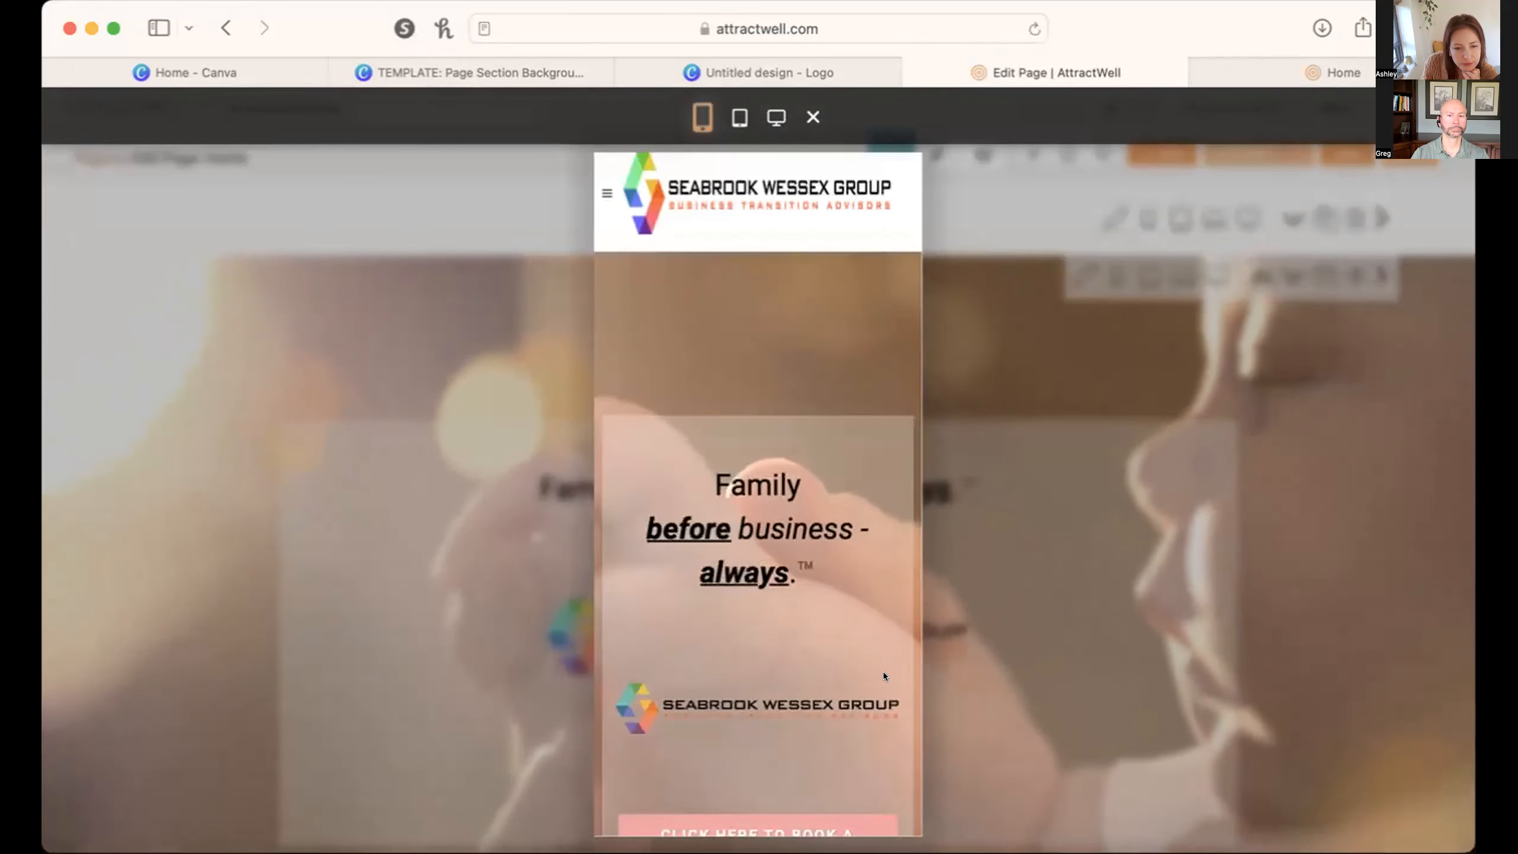
pyautogui.scroll(-3, 882, 673)
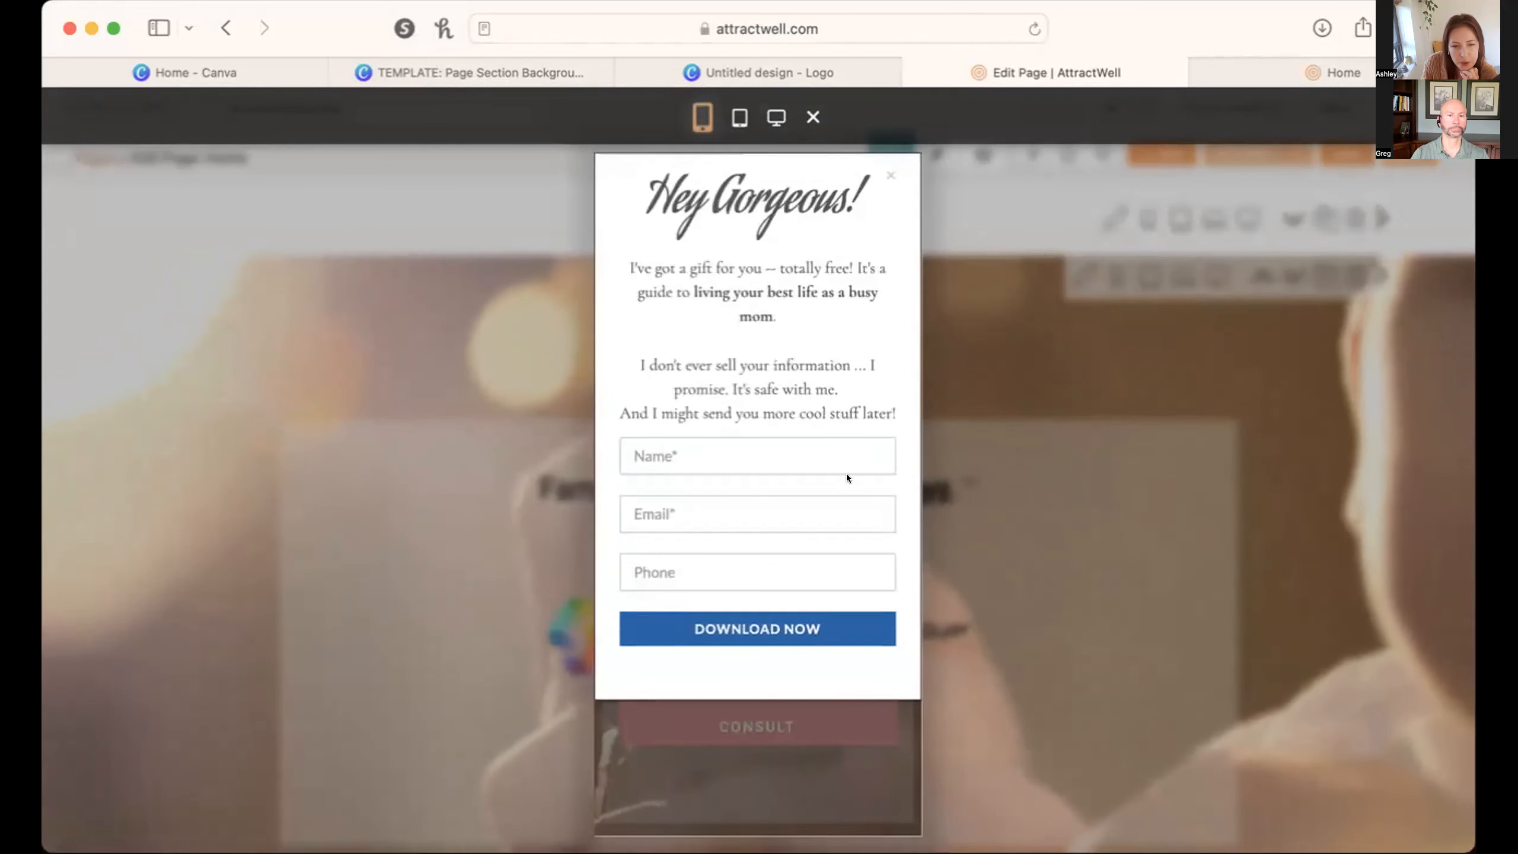
pyautogui.click(889, 175)
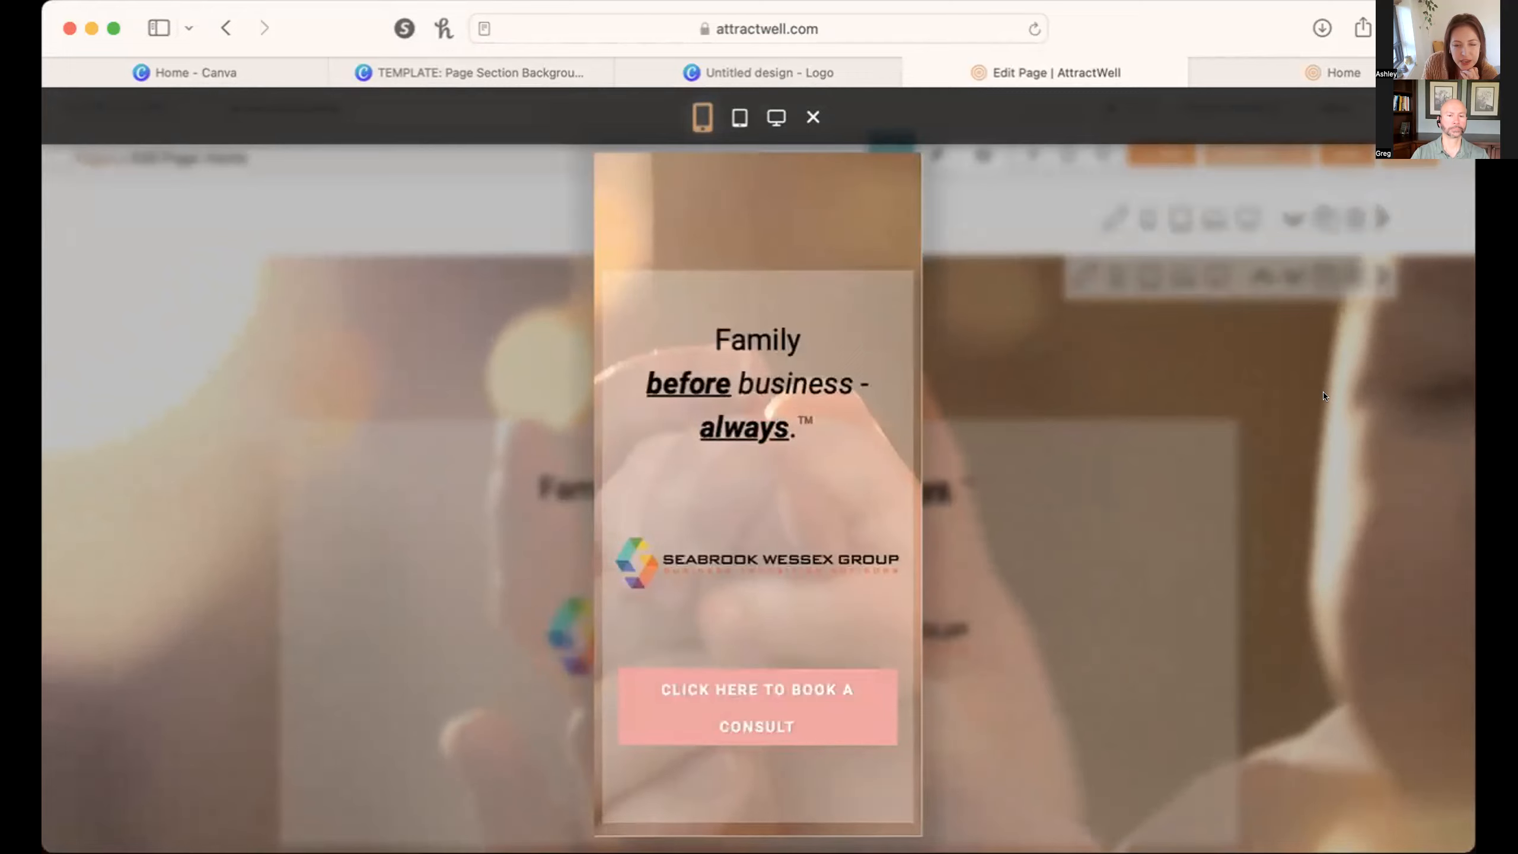
pyautogui.click(1323, 396)
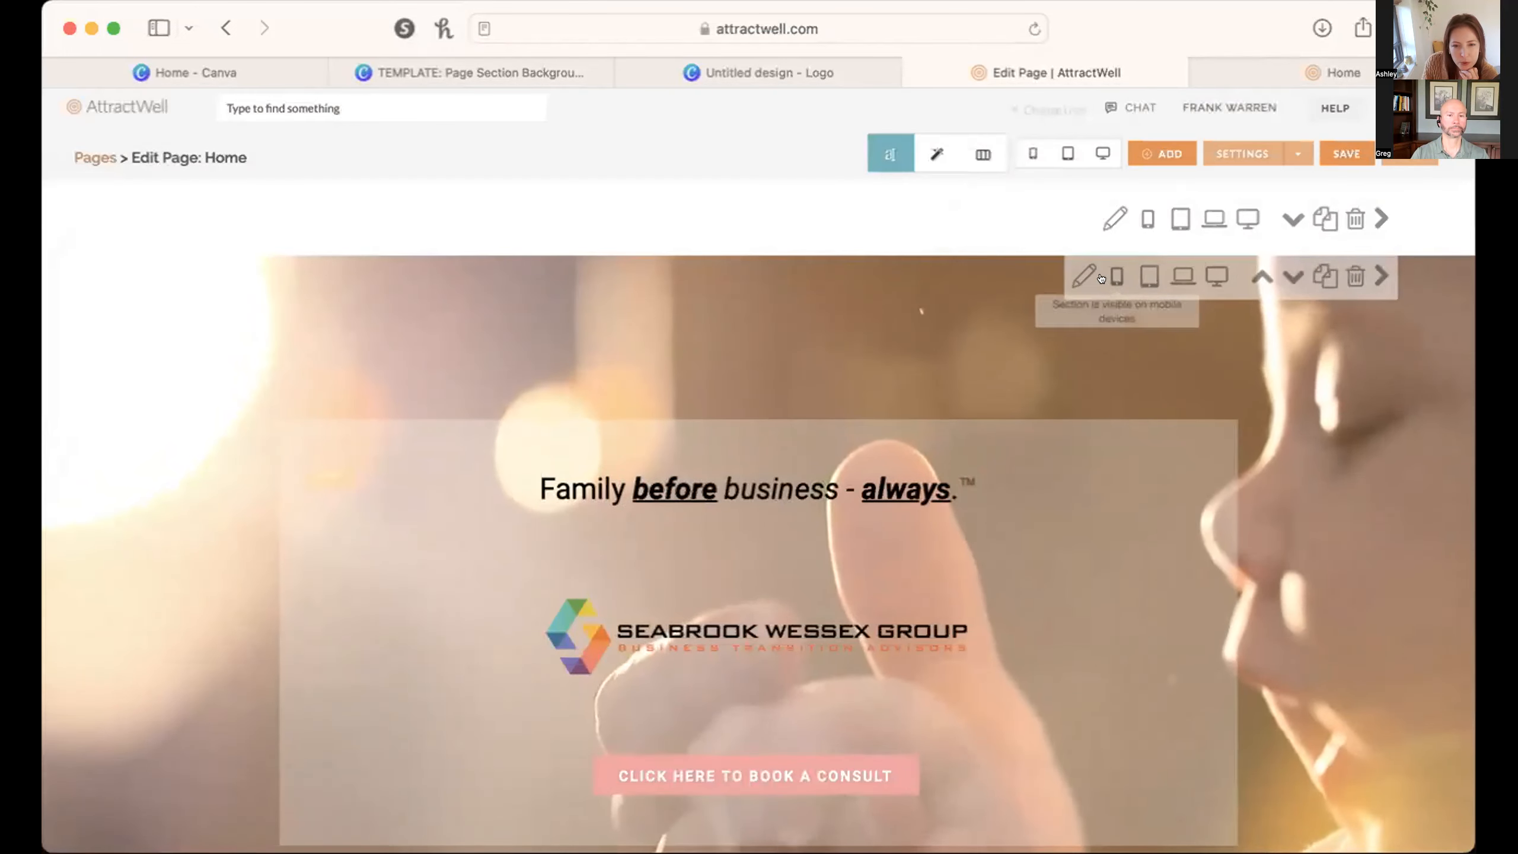
# Step: Review the video hero's section settings for background video, parallax and padding, and close them without changes
pyautogui.click(1083, 276)
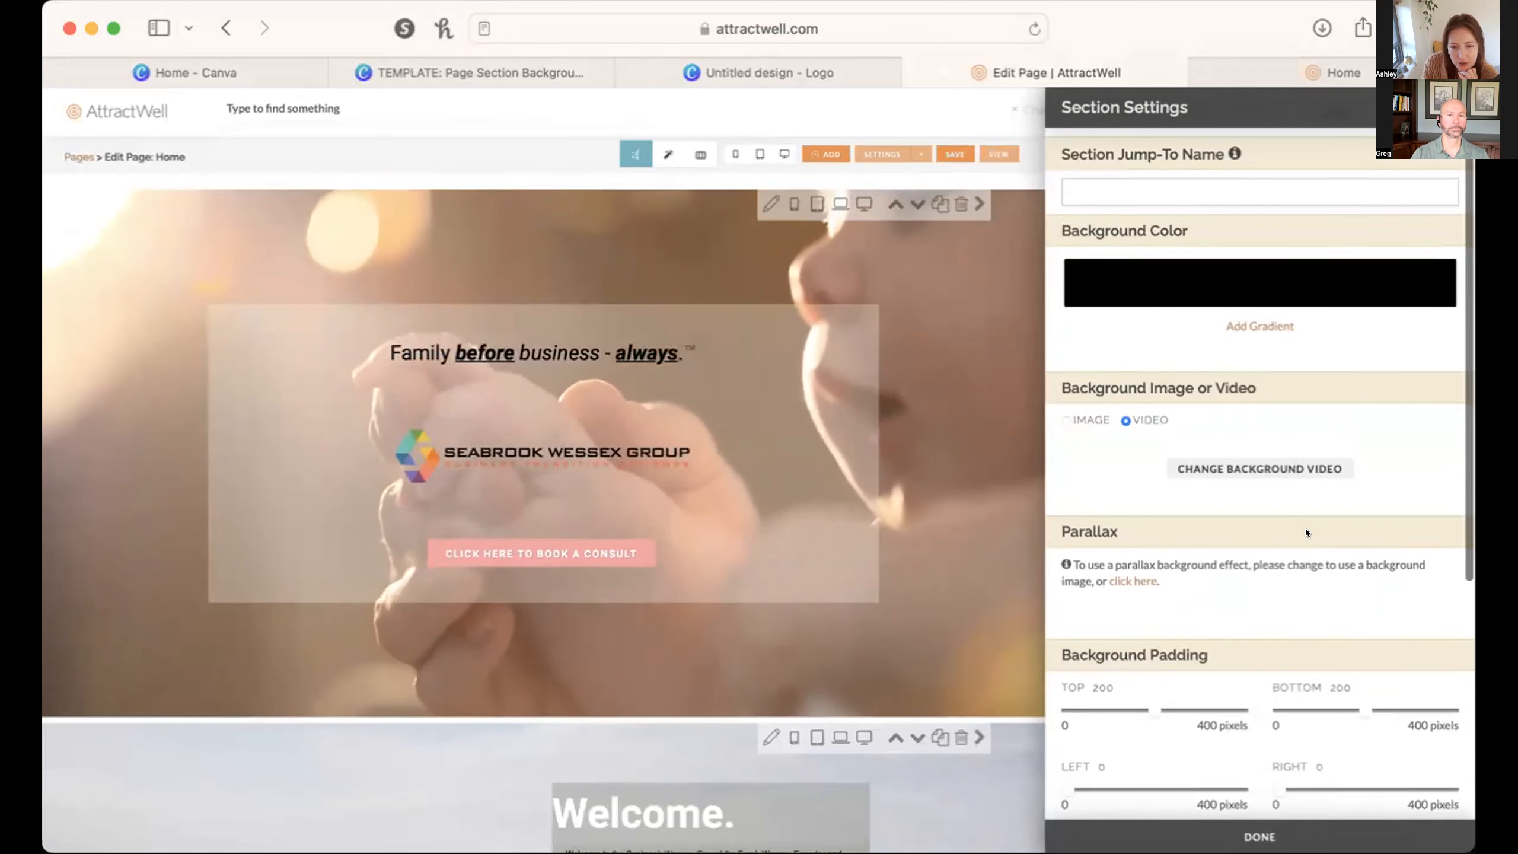
pyautogui.scroll(-2, 1164, 389)
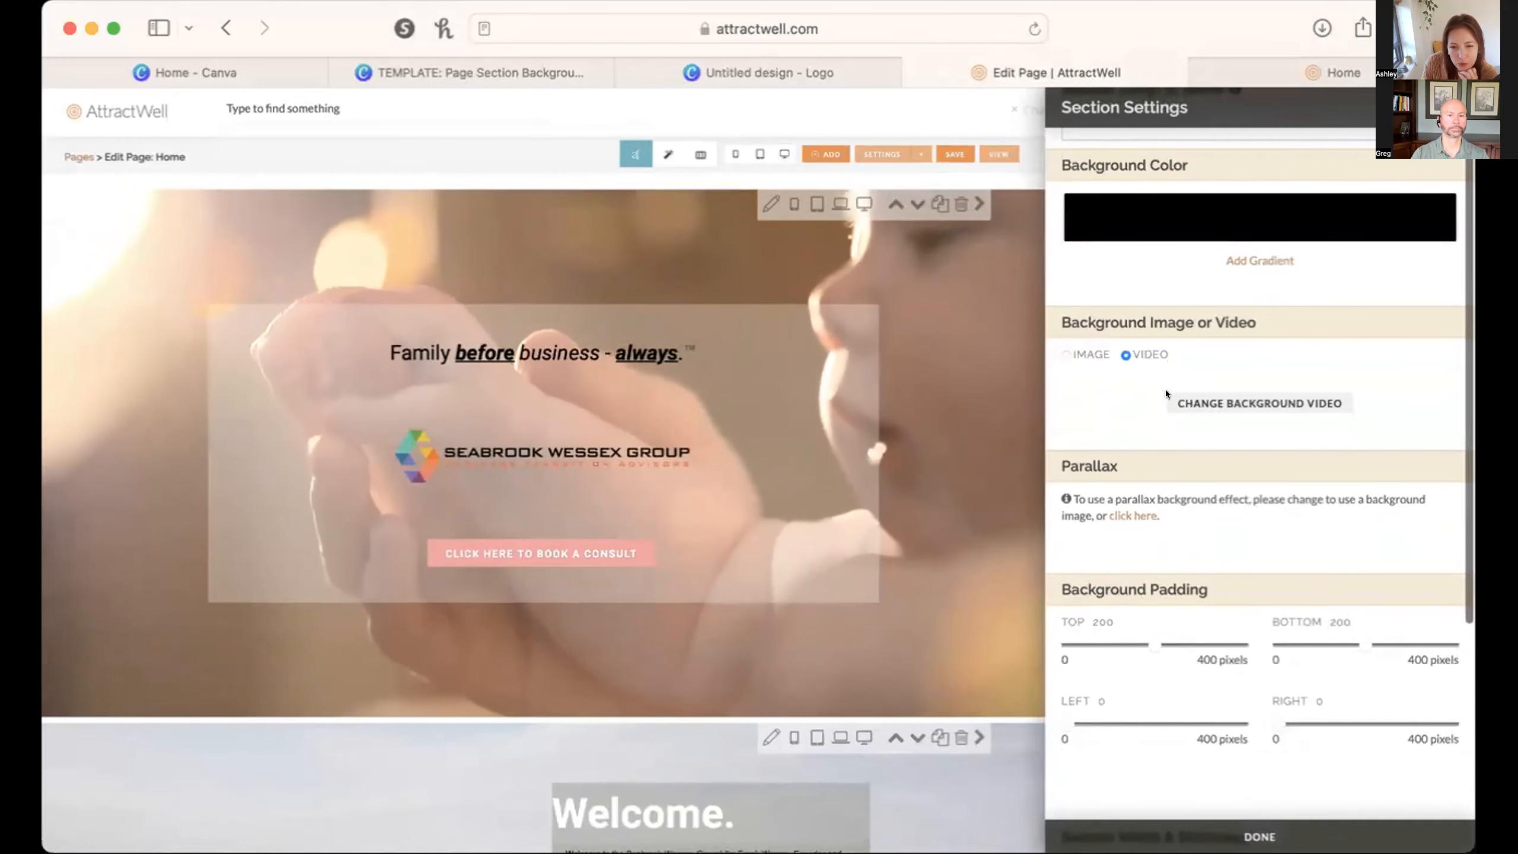
pyautogui.scroll(-1, 1290, 498)
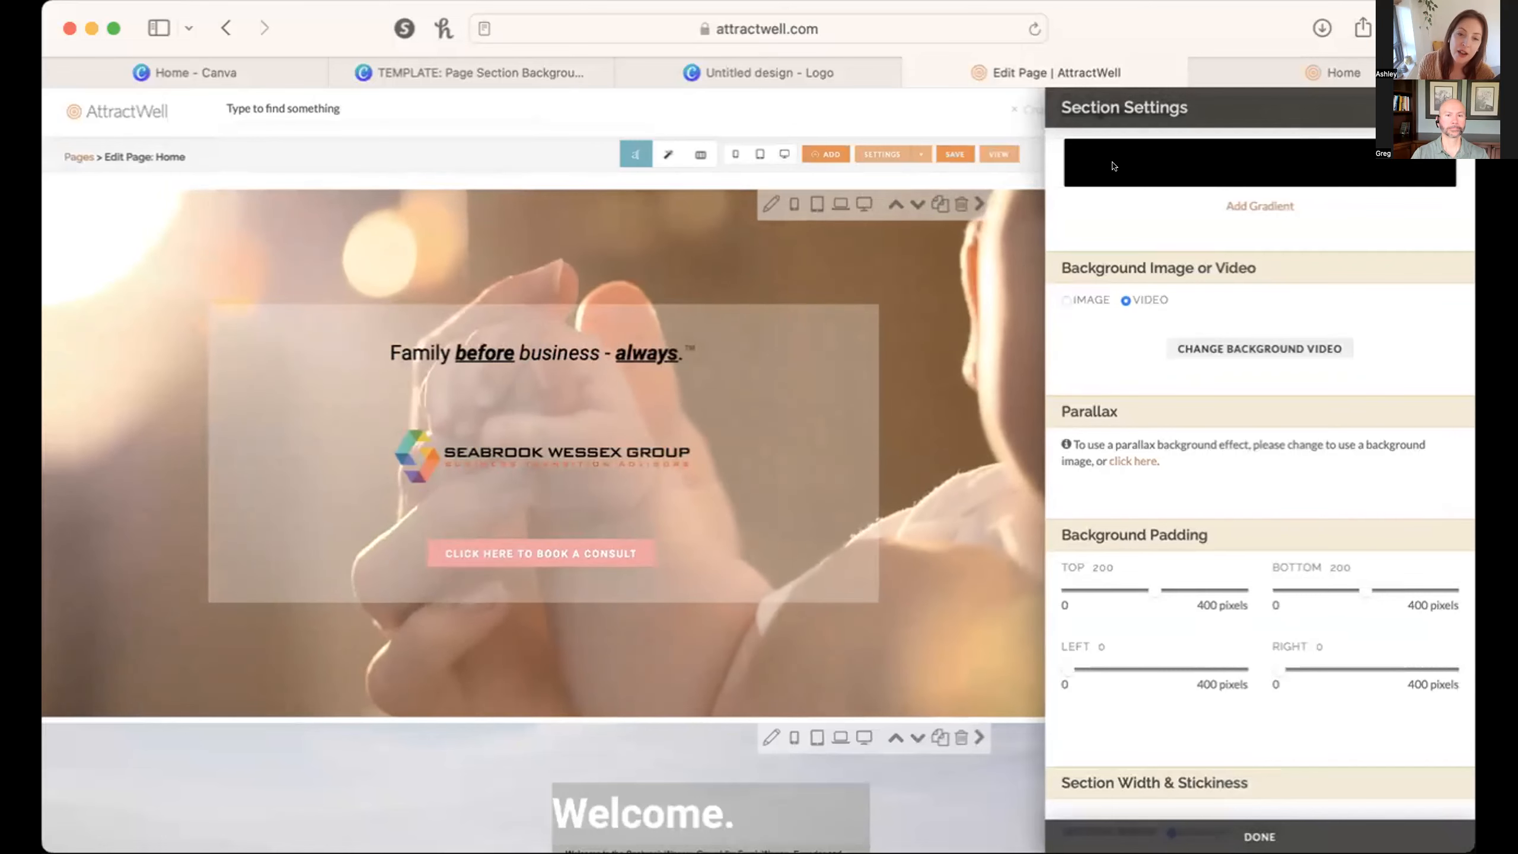
pyautogui.click(1455, 108)
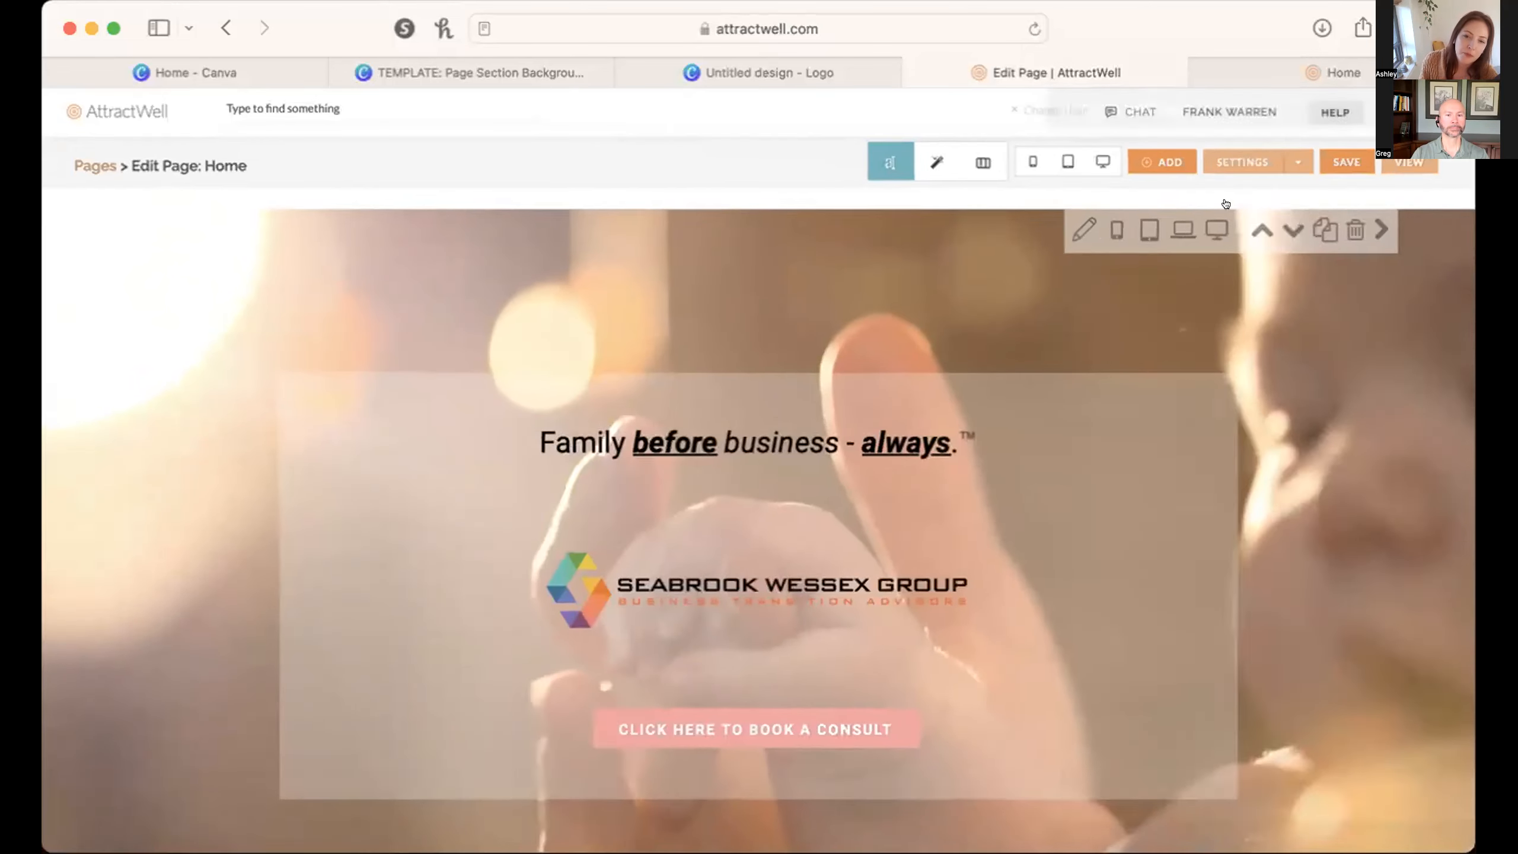
# Step: Hide the video hero section on mobile devices
pyautogui.scroll(-2, 1268, 426)
pyautogui.scroll(2, 1269, 425)
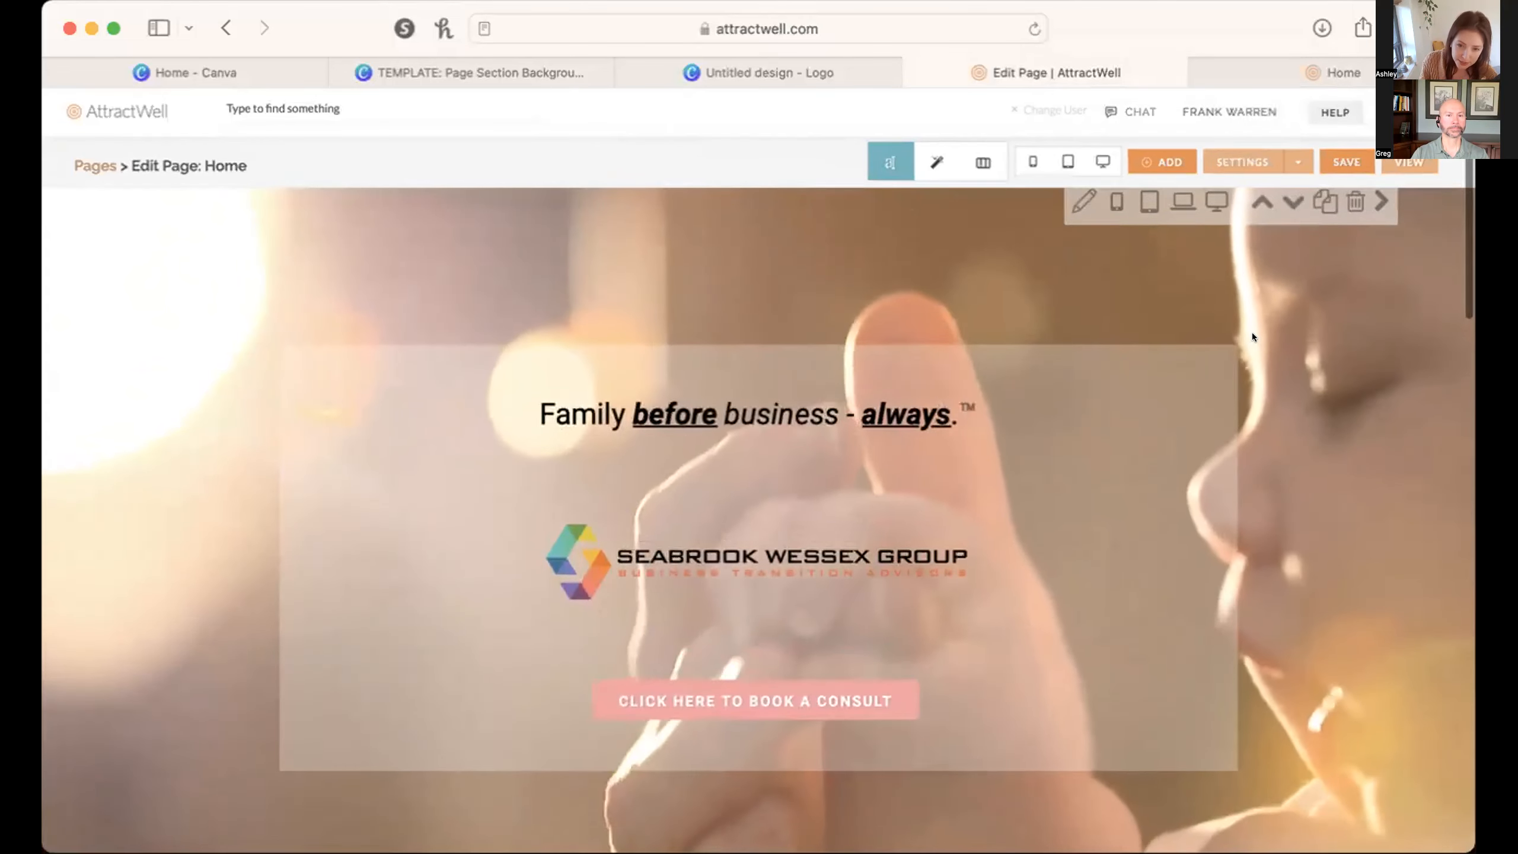
pyautogui.scroll(2, 1198, 286)
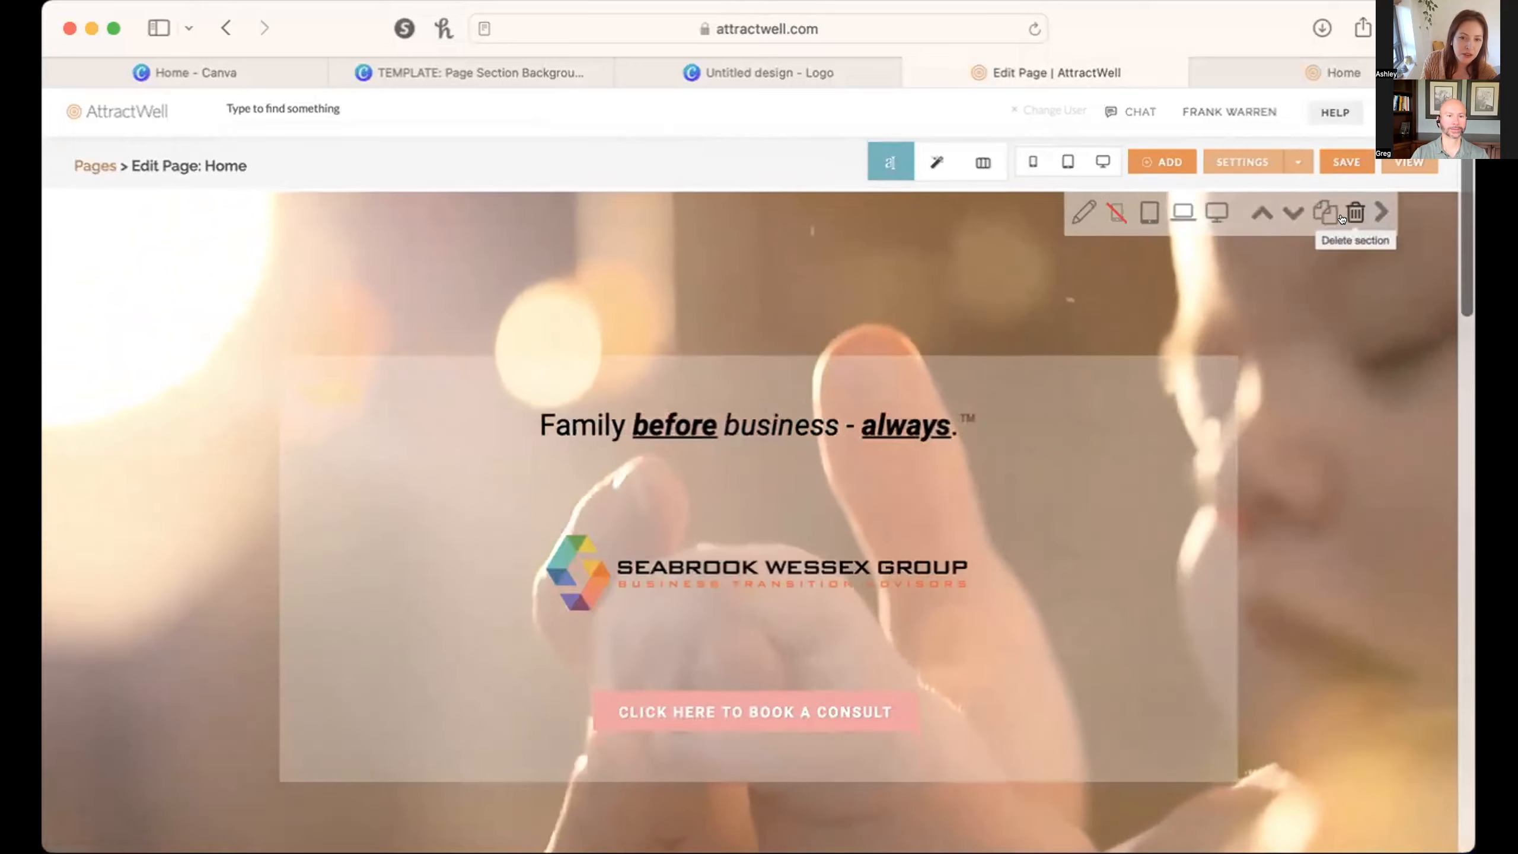
# Step: Duplicate the video hero section and hide the copy on tablets, laptops and desktops so it shows only on phones
pyautogui.click(1341, 216)
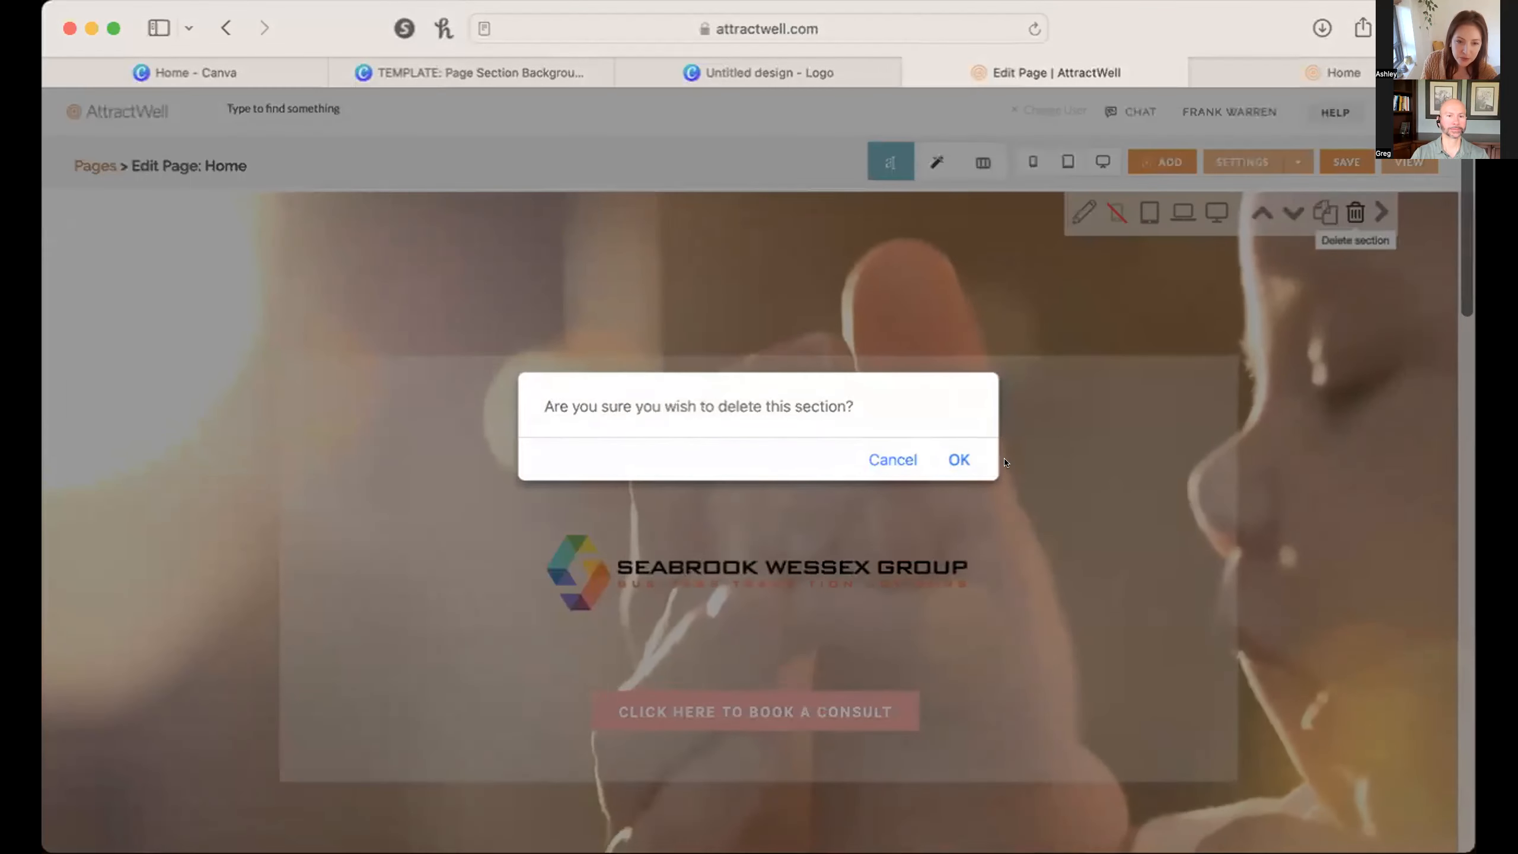
pyautogui.click(892, 459)
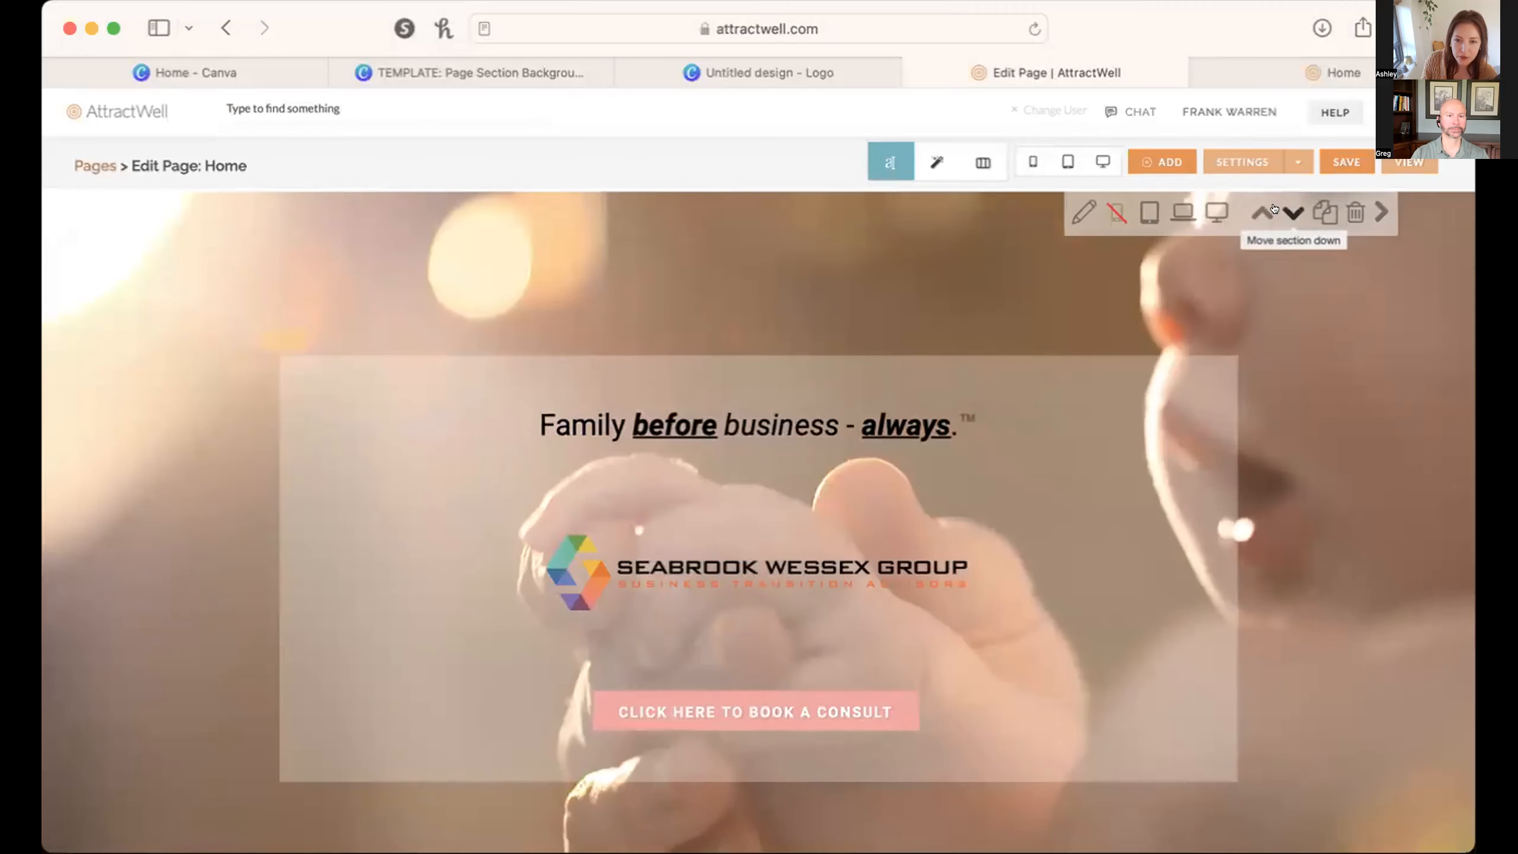
pyautogui.click(1325, 212)
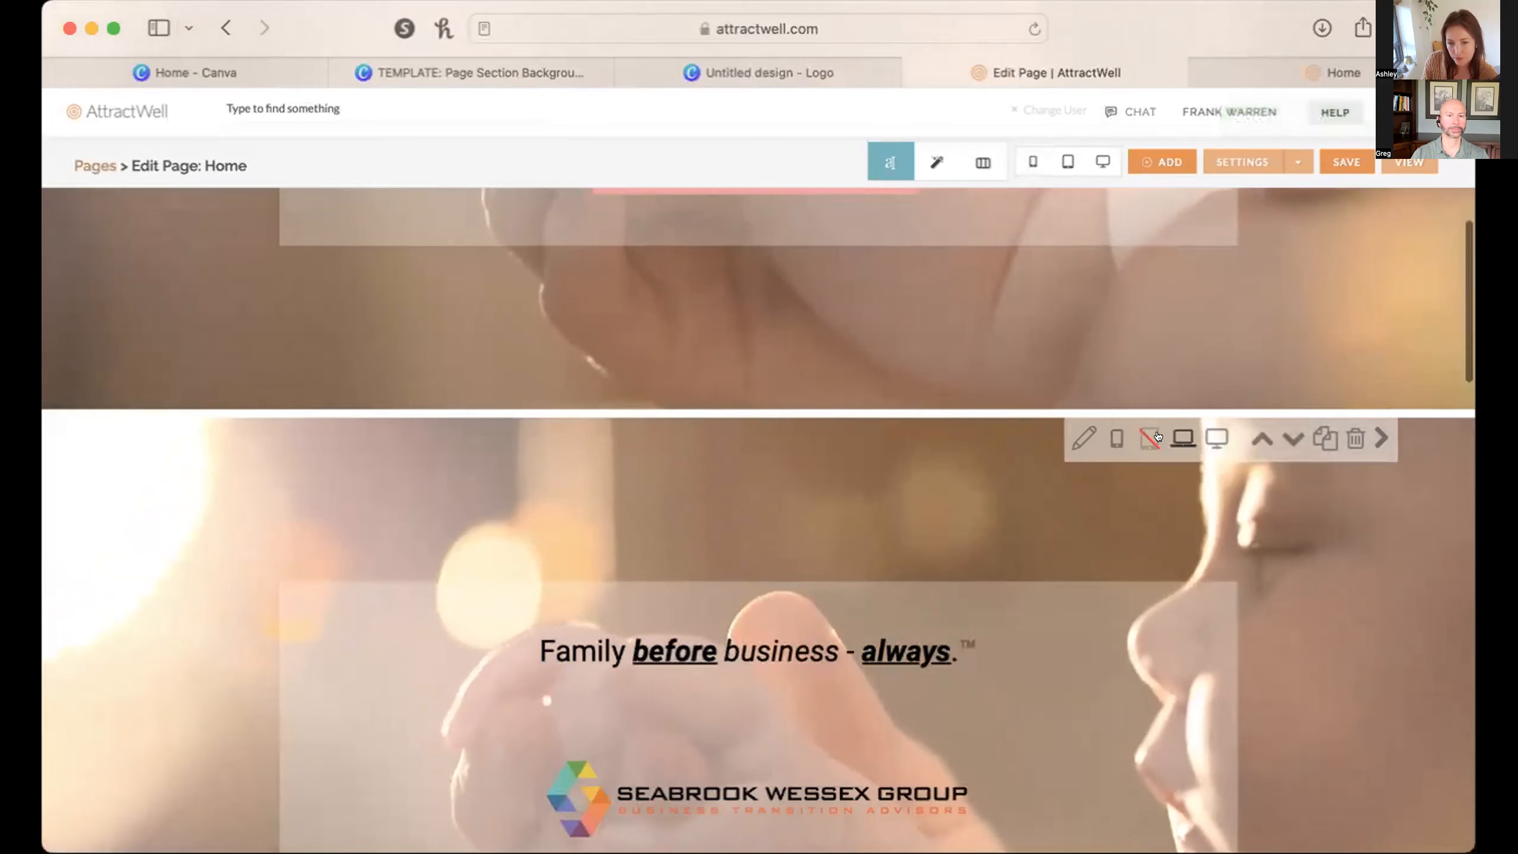
pyautogui.click(1183, 437)
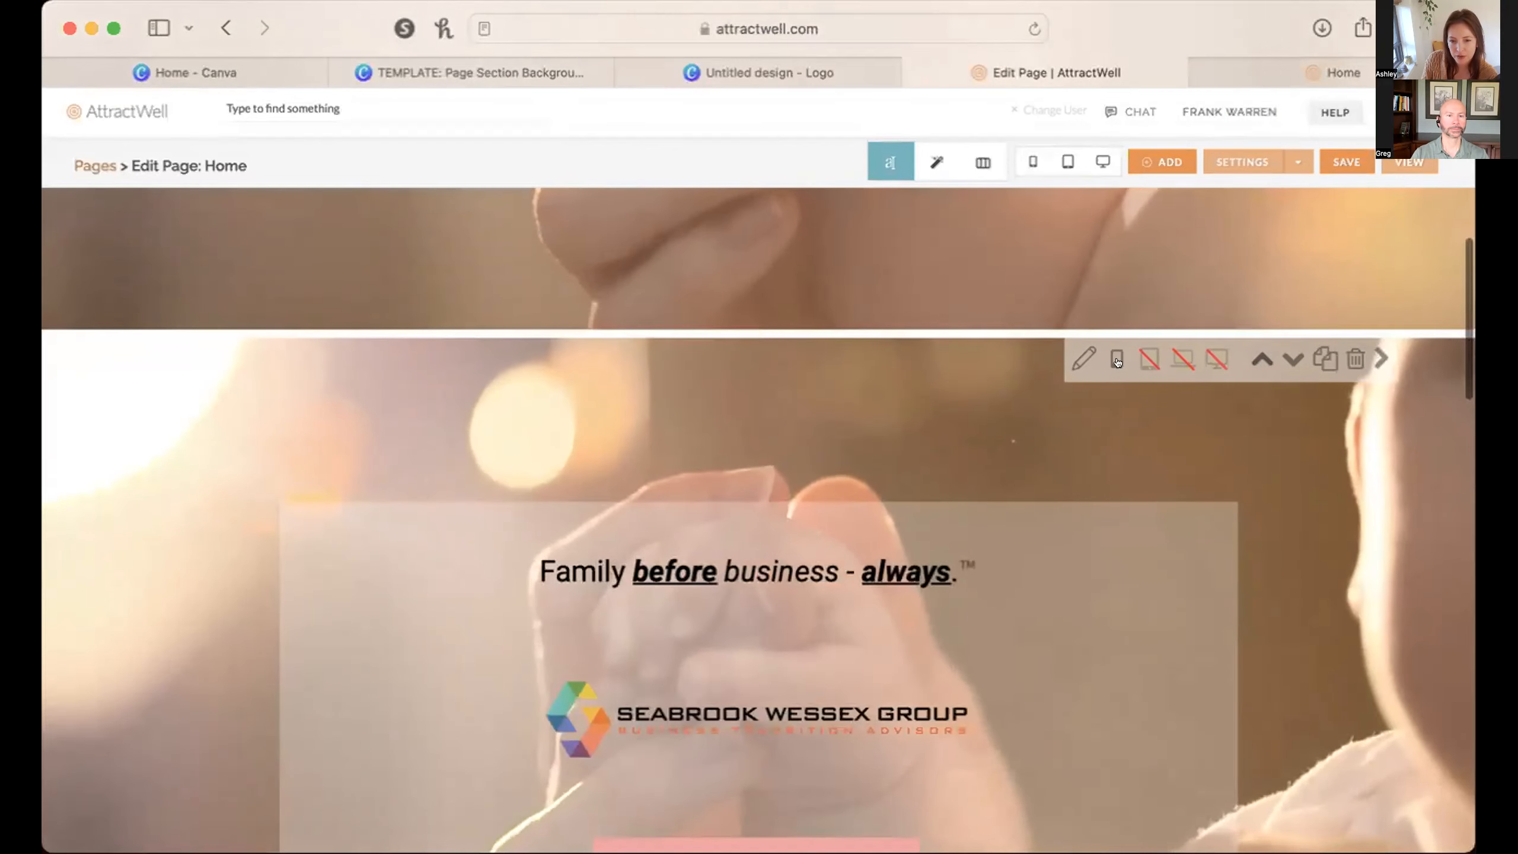
# Step: Switch the phone-only hero copy's background from video to image in its section settings
pyautogui.scroll(-3, 1099, 281)
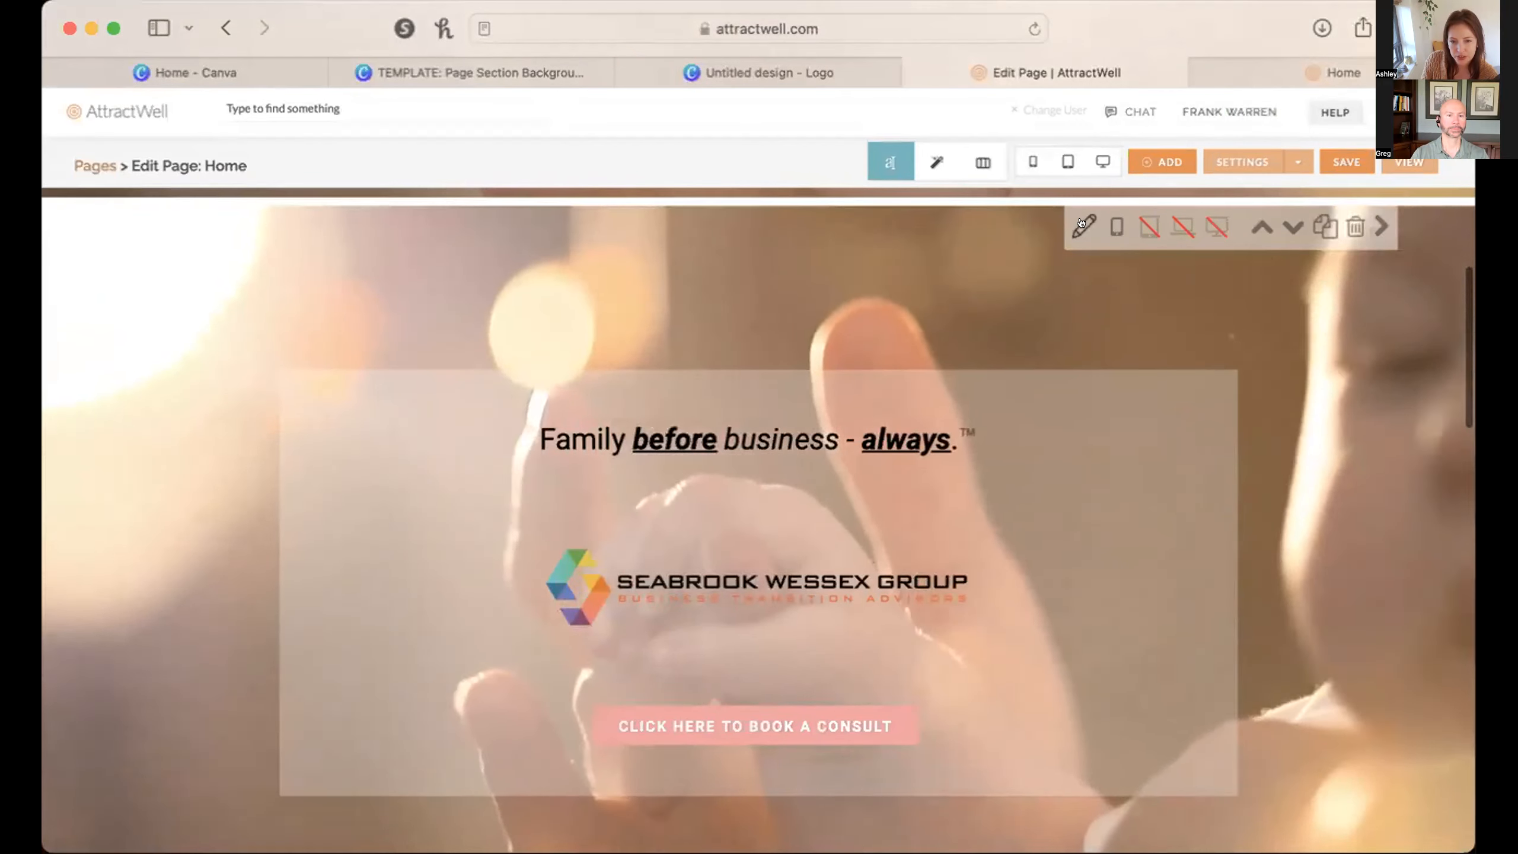
pyautogui.click(1081, 230)
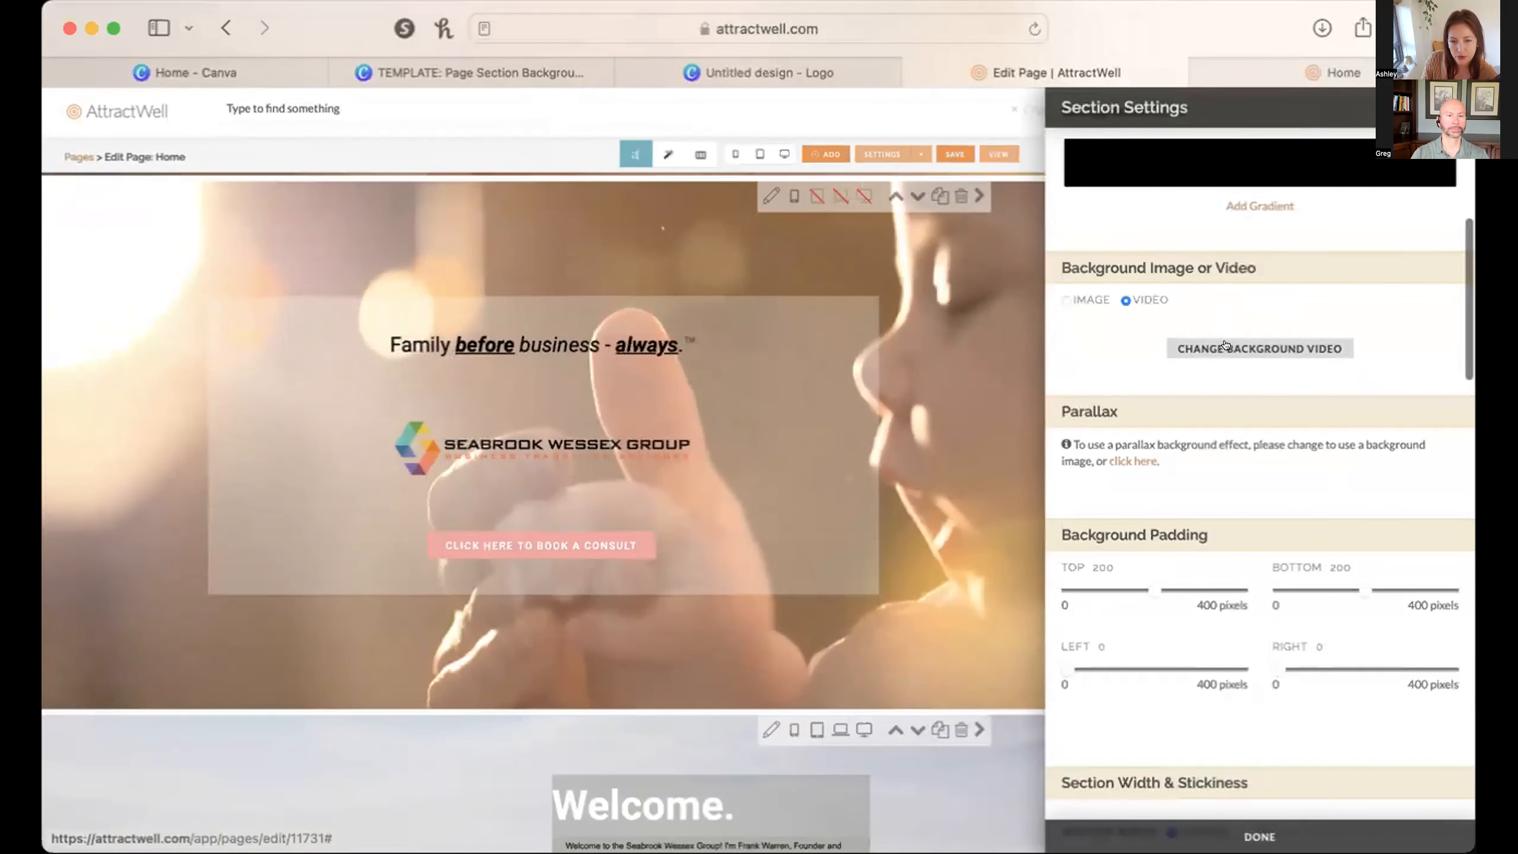
pyautogui.click(1225, 349)
pyautogui.click(1194, 454)
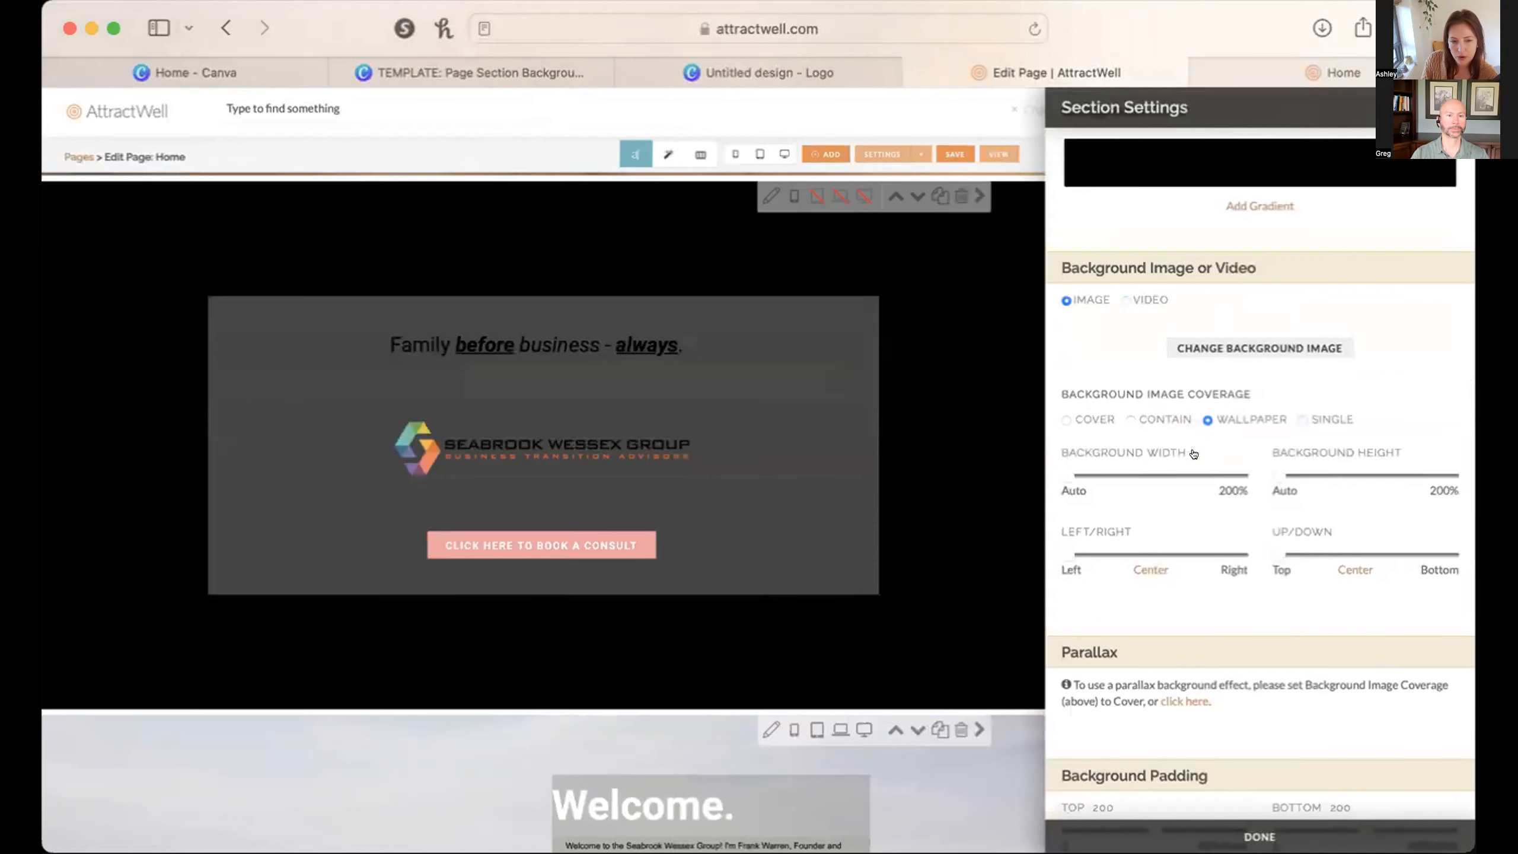
pyautogui.click(1260, 836)
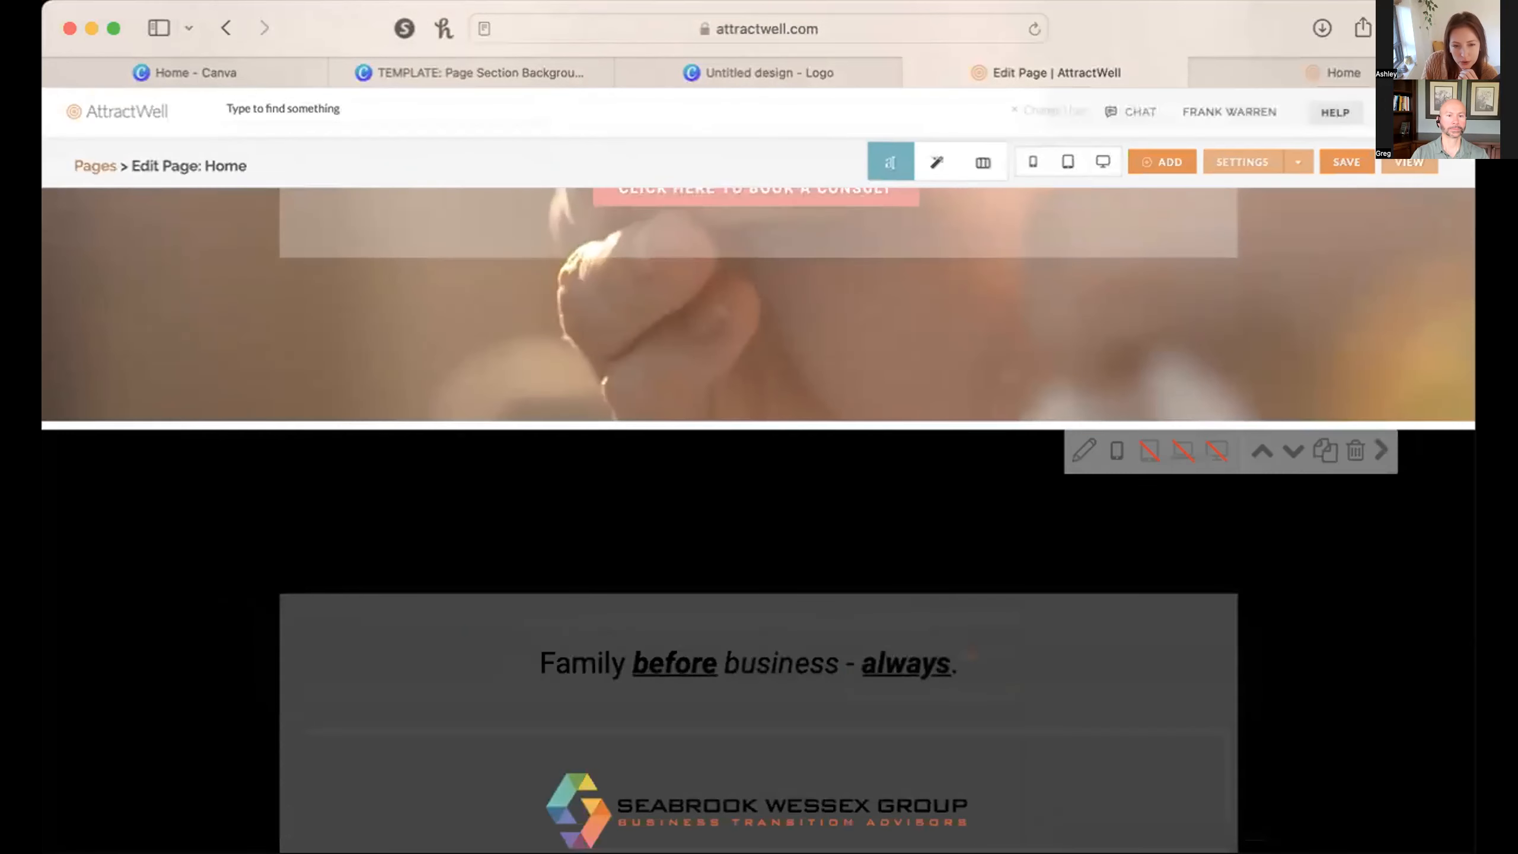
# Step: Review the Home page's lead capture form settings and close them without changes
pyautogui.click(1240, 157)
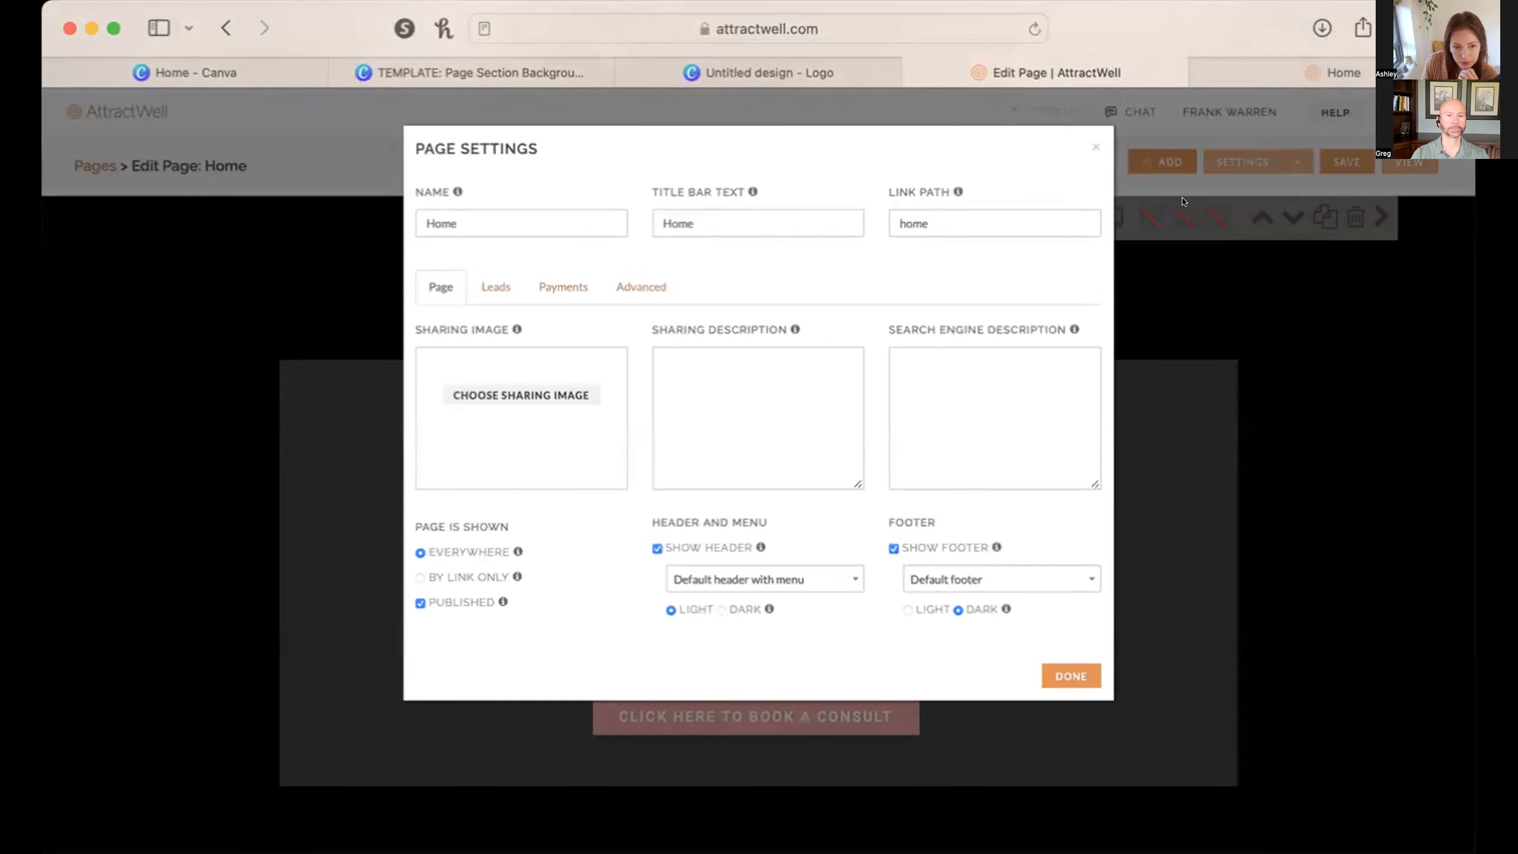
pyautogui.click(563, 286)
pyautogui.click(507, 279)
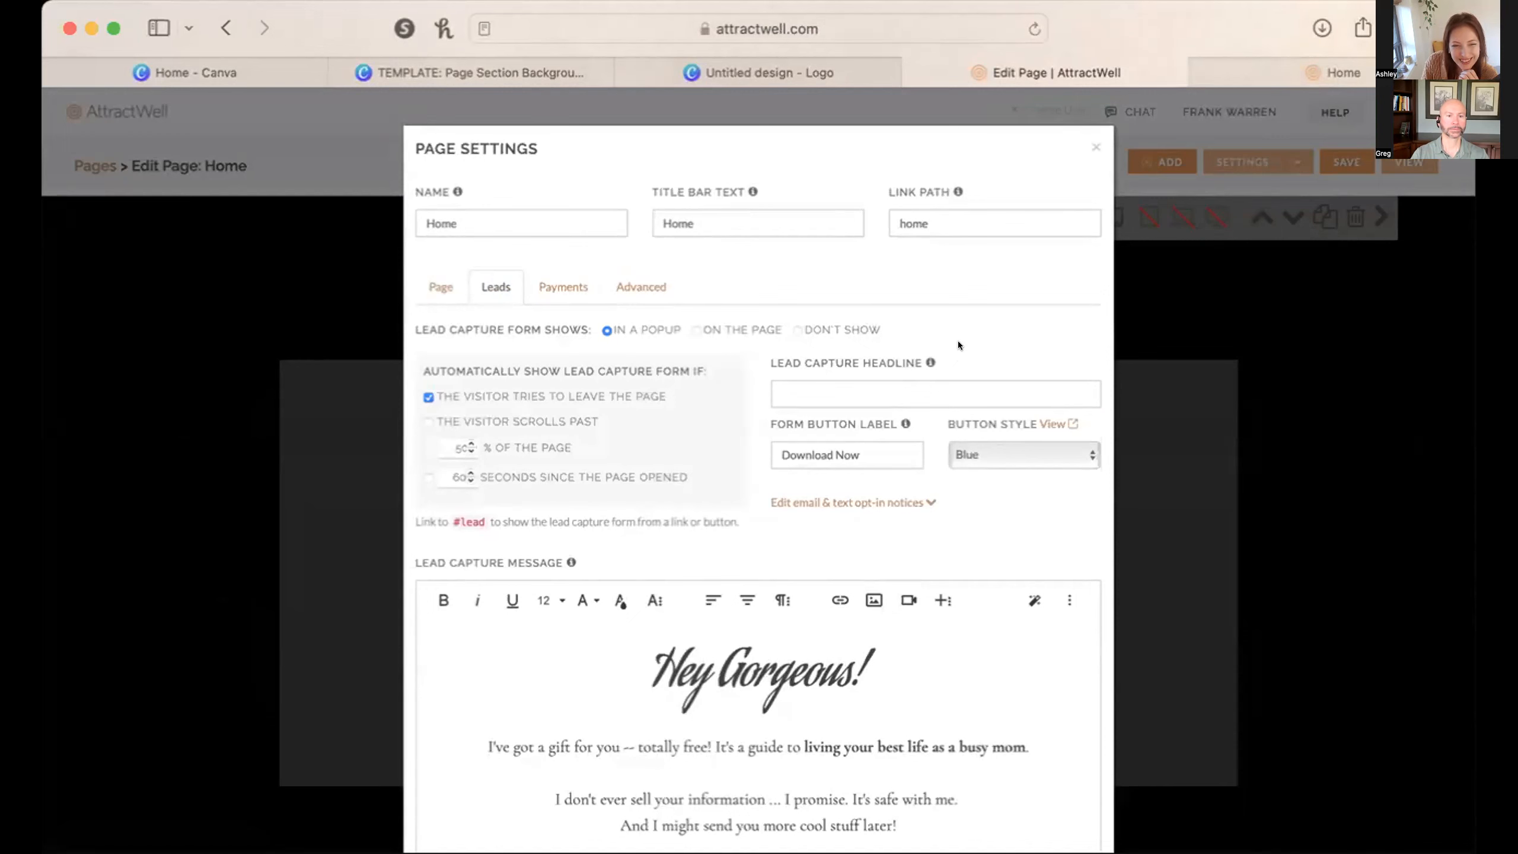
pyautogui.click(1086, 142)
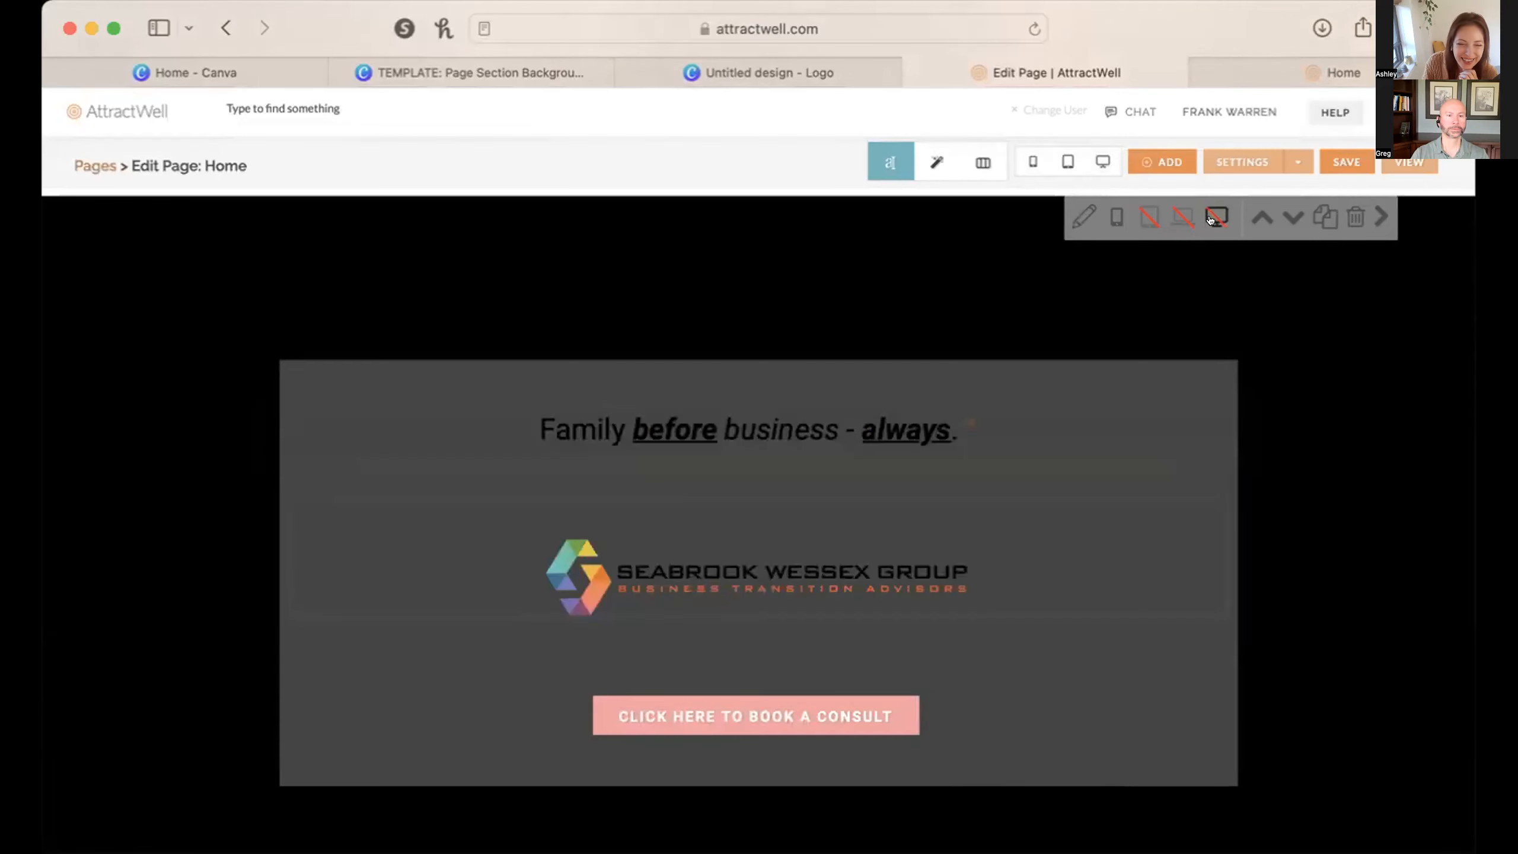
# Step: Stop the lead capture form from showing when the visitor tries to leave the page, and clear its lead capture message
pyautogui.click(1227, 158)
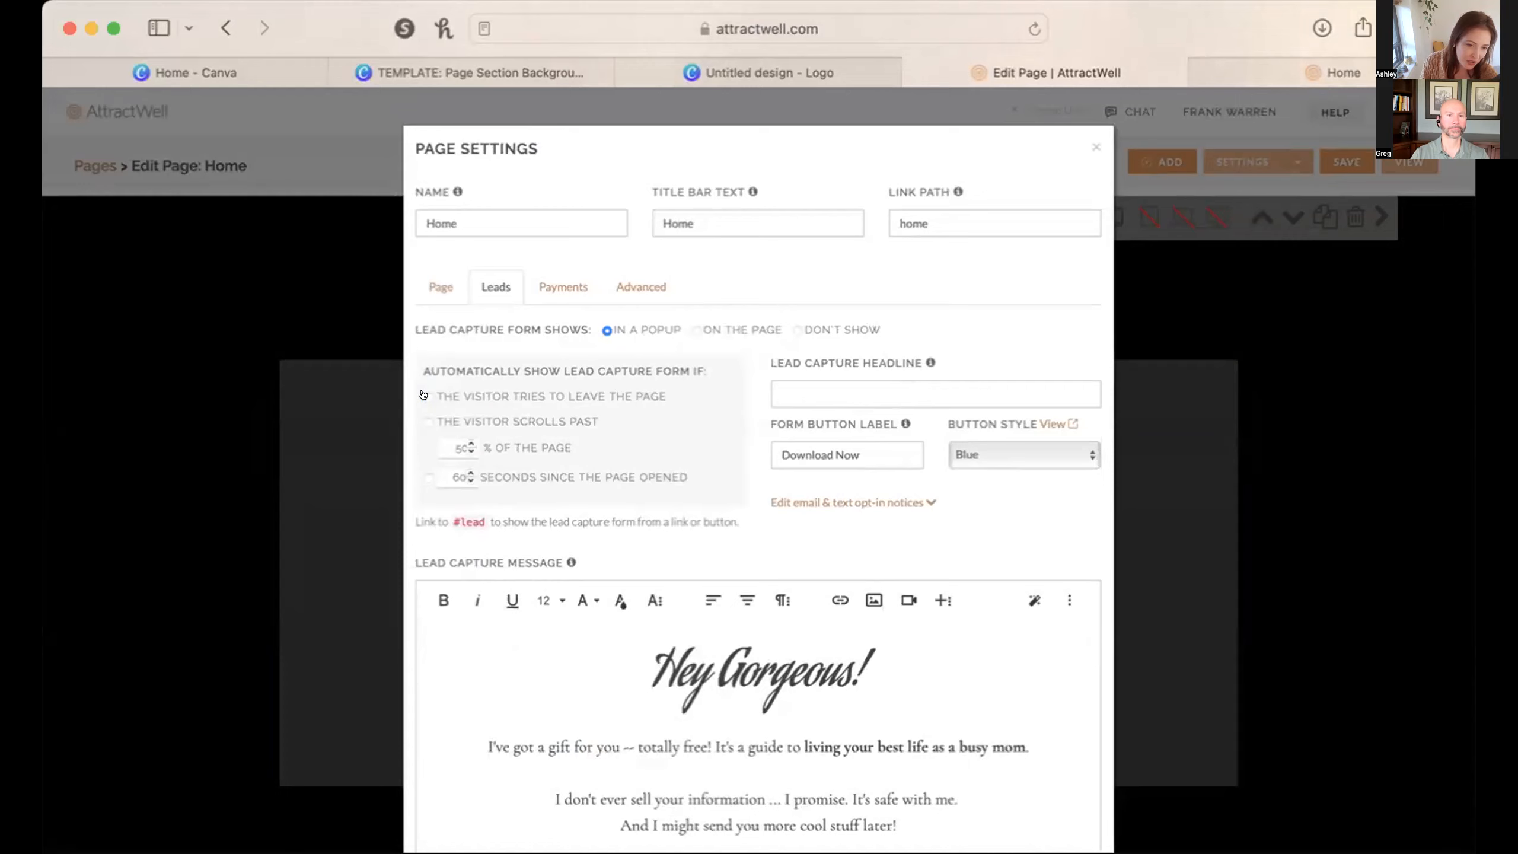
pyautogui.scroll(-5, 626, 468)
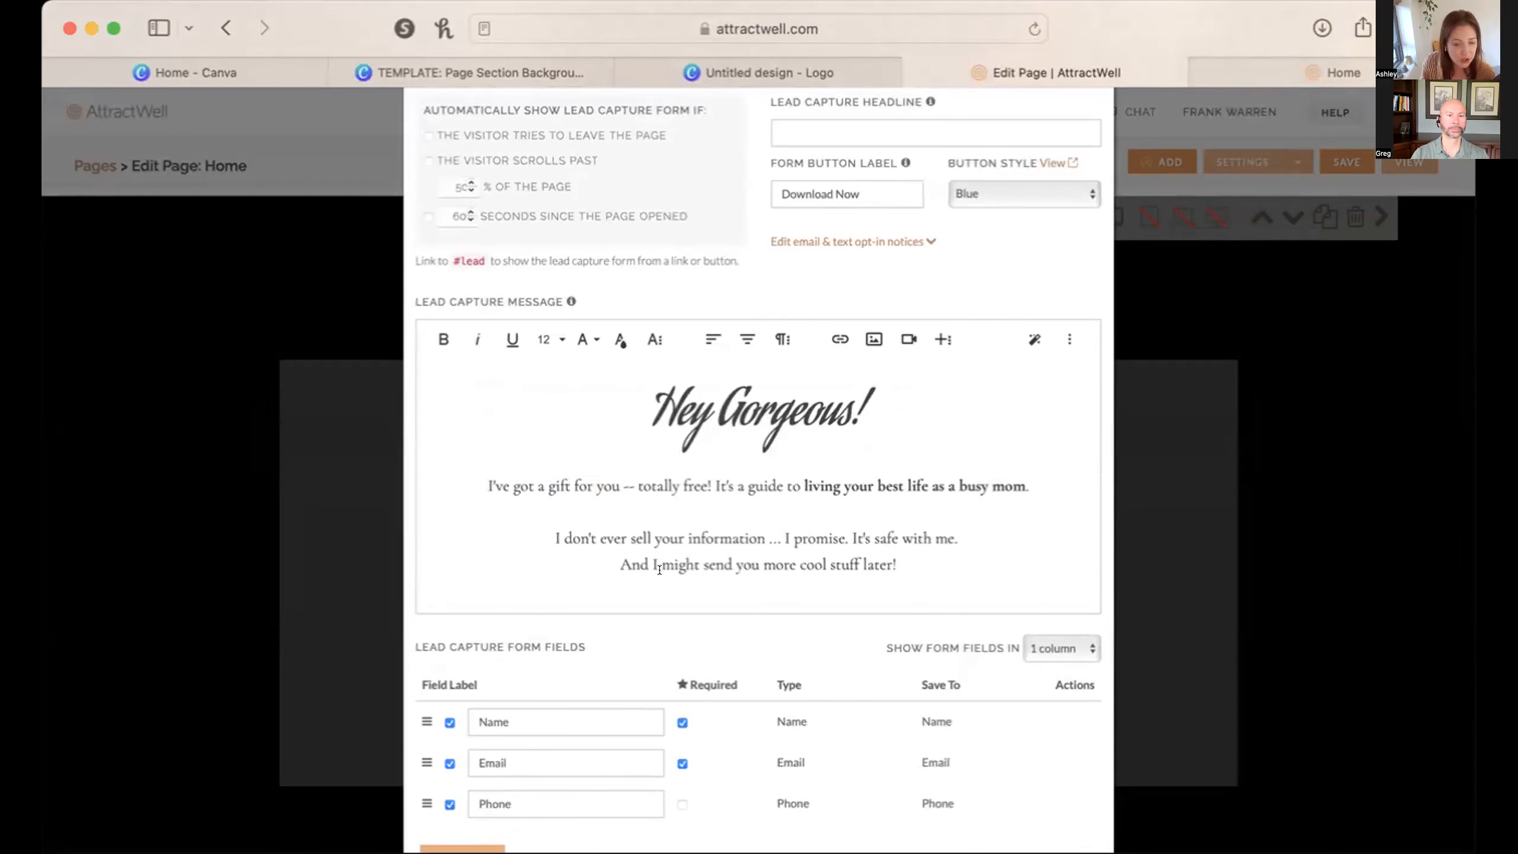
pyautogui.press('super+a')
pyautogui.press('BackSpace')
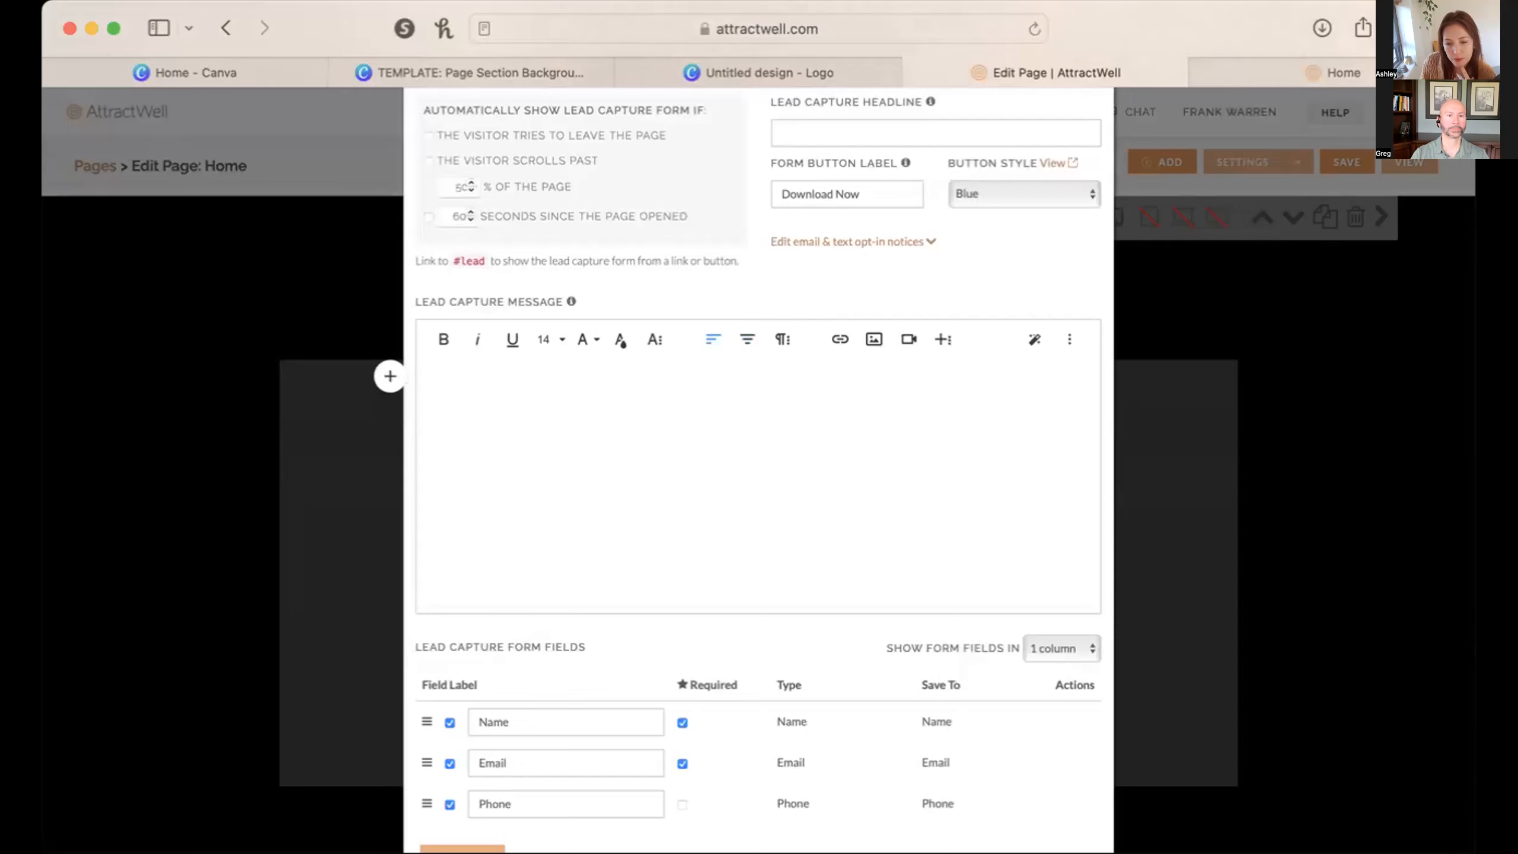
pyautogui.click(1442, 775)
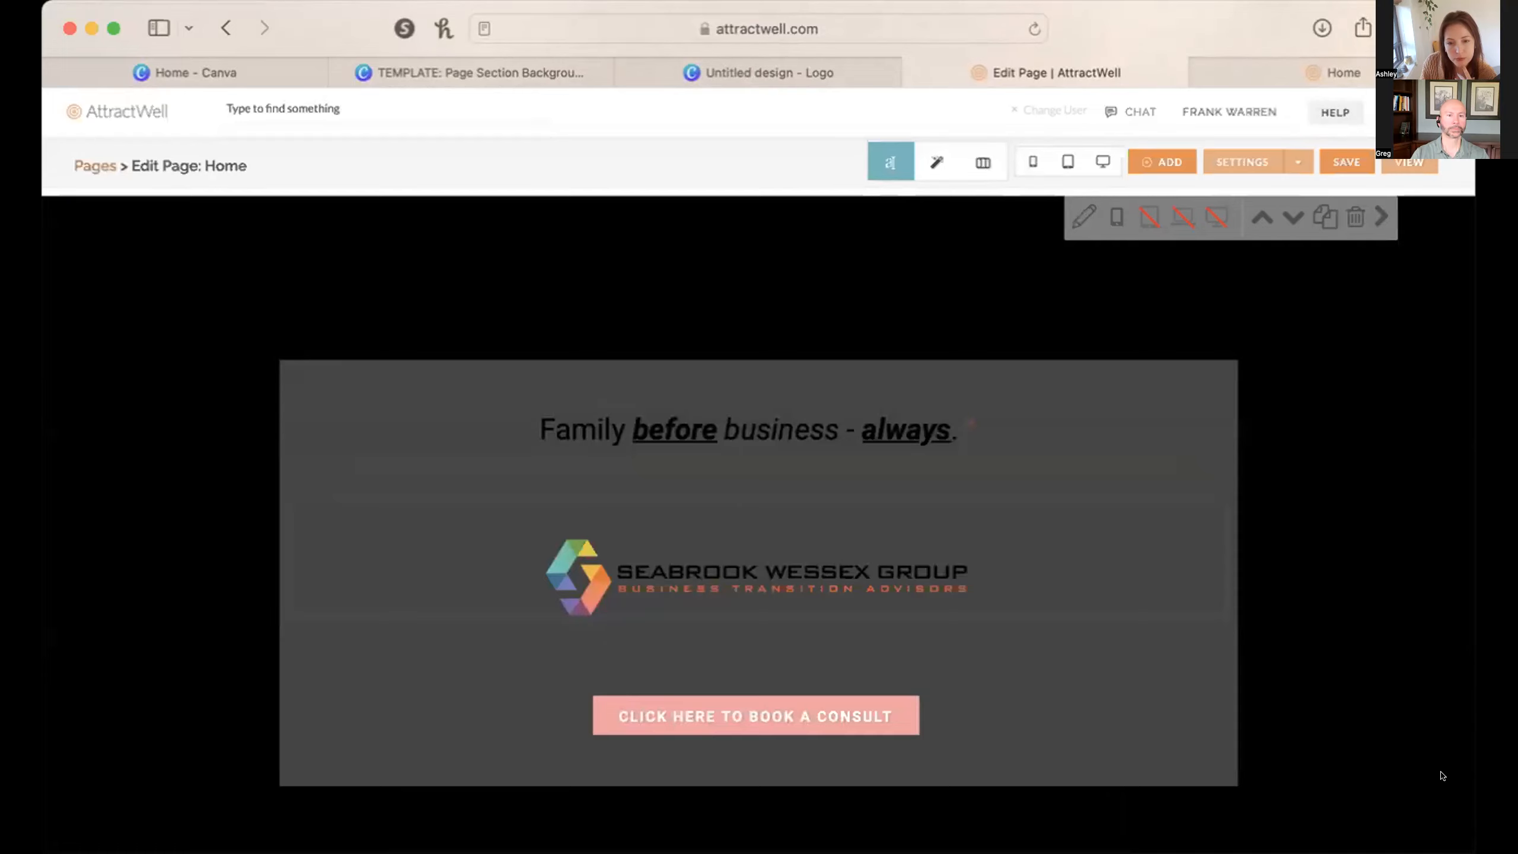